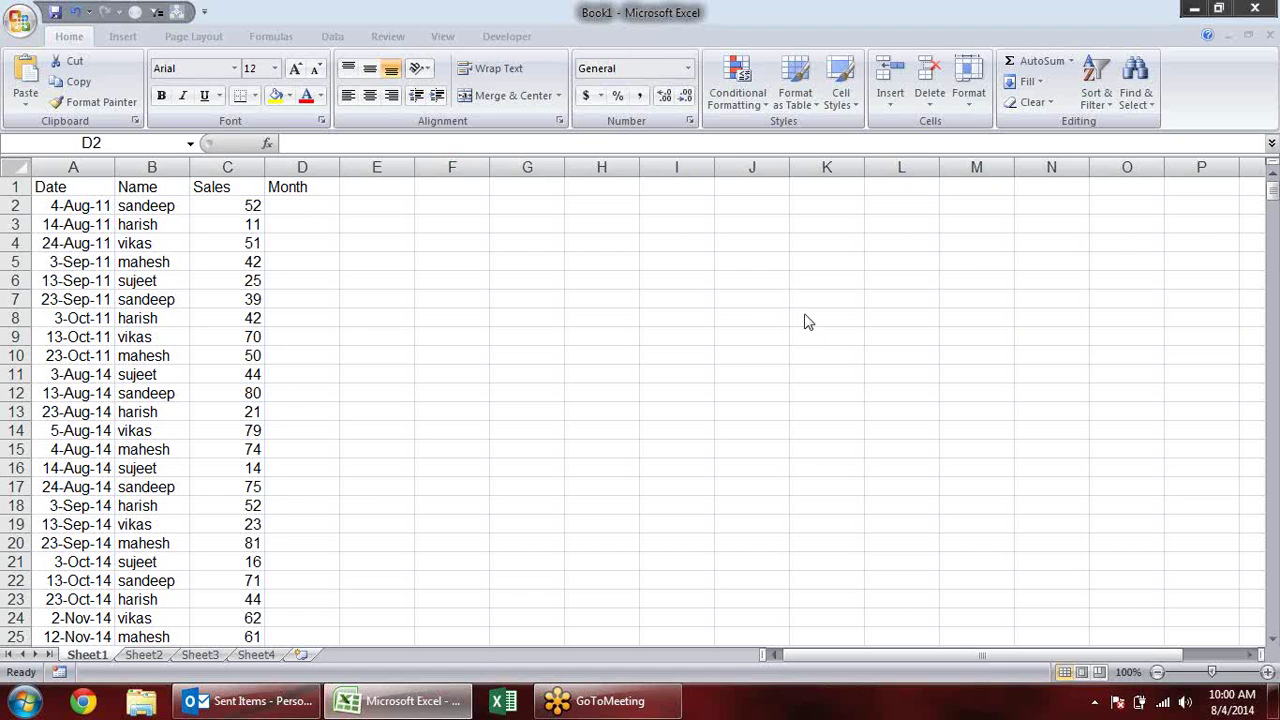
# Enter =TEXT(A2,"mmm") in D2 so it displays the month of the first date, Aug.
pyautogui.click(294, 207)
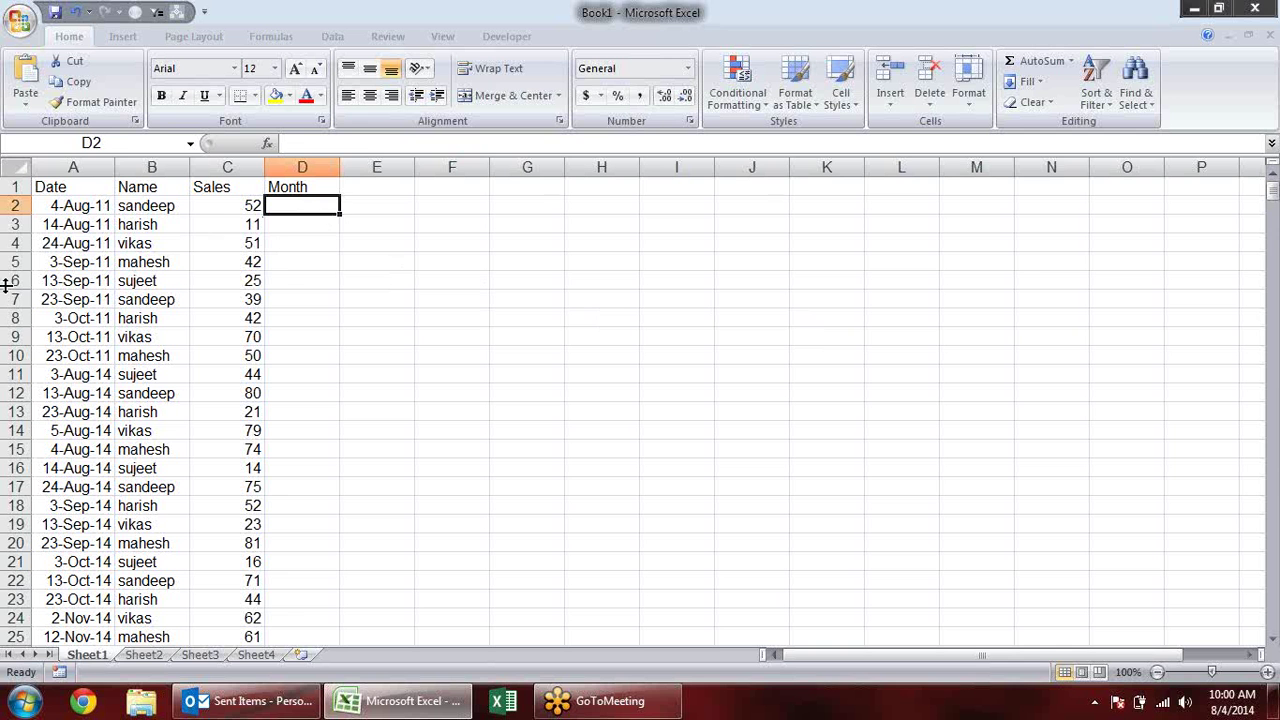
pyautogui.moveTo(75, 207); pyautogui.dragTo(75, 224)
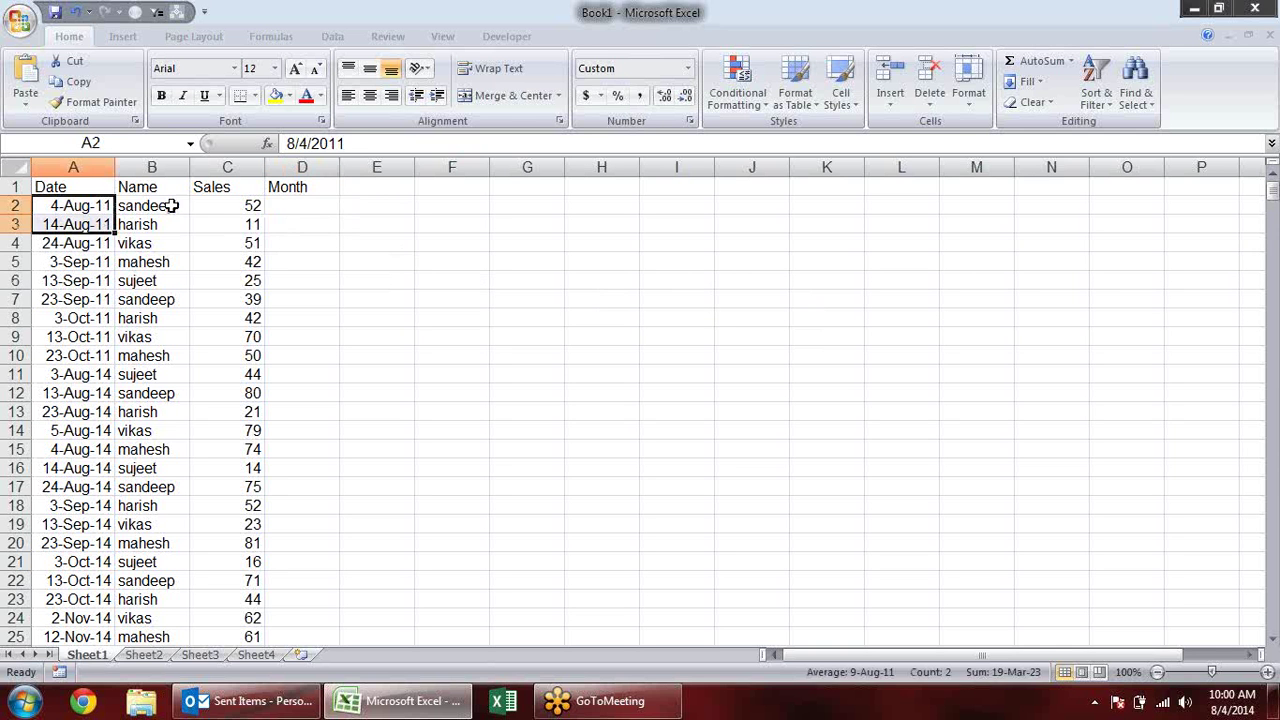
pyautogui.click(300, 208)
pyautogui.write('=')
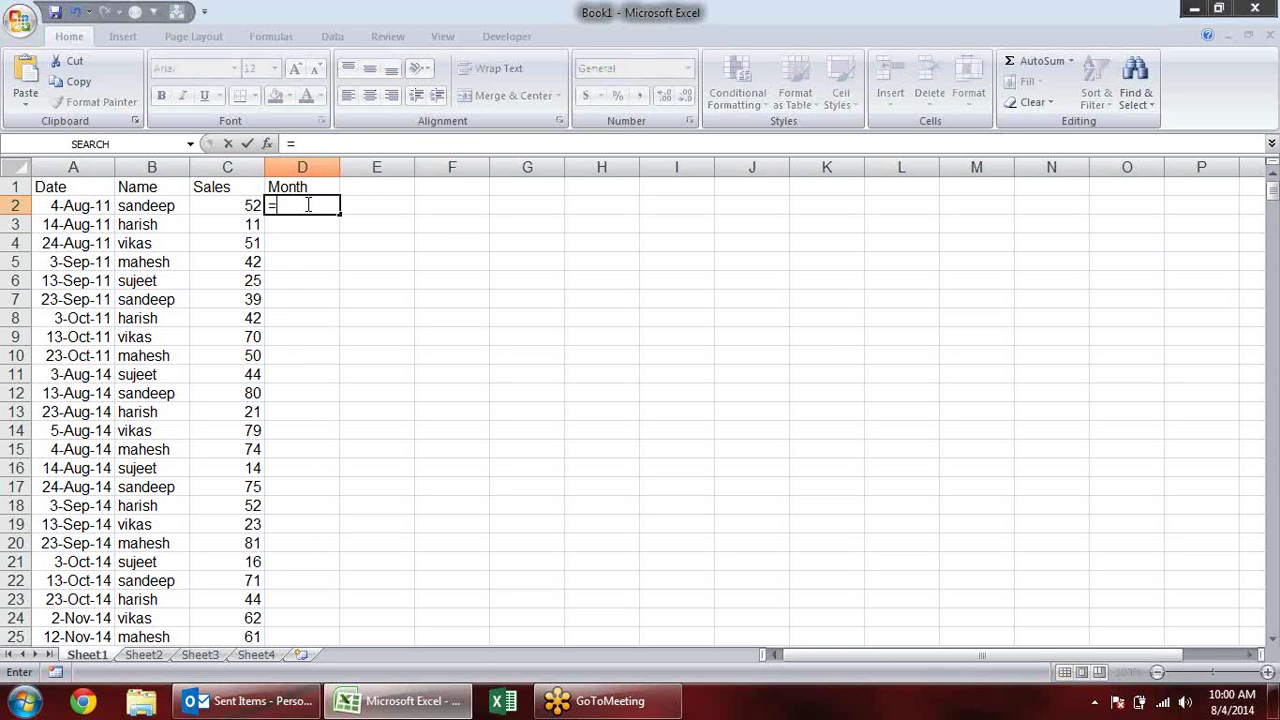
pyautogui.write('tex')
pyautogui.press('Tab')
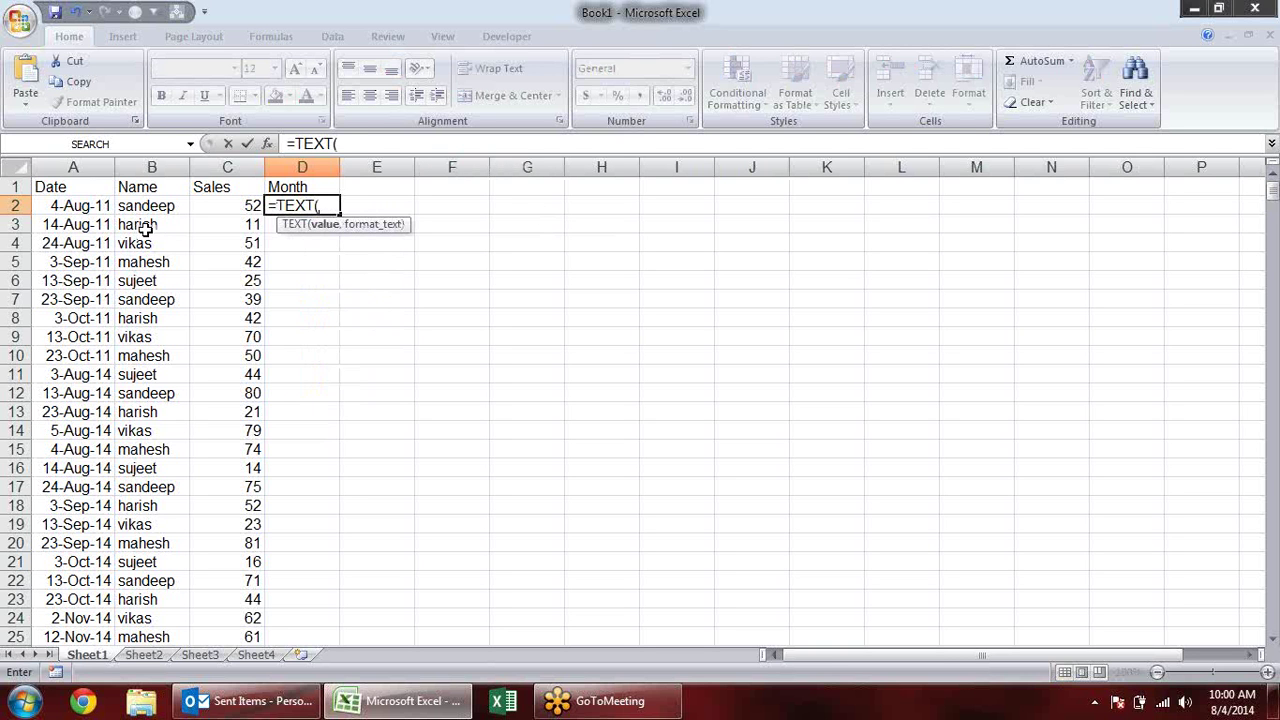
pyautogui.click(58, 206)
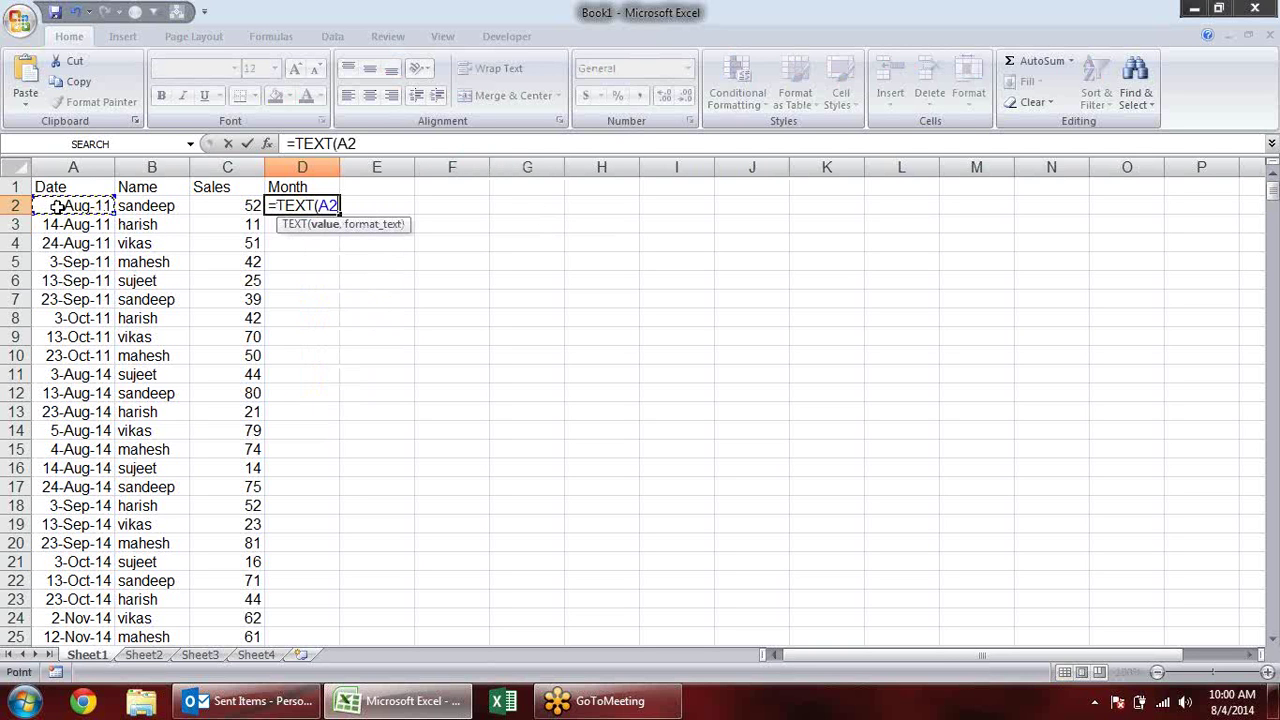
pyautogui.click(326, 225)
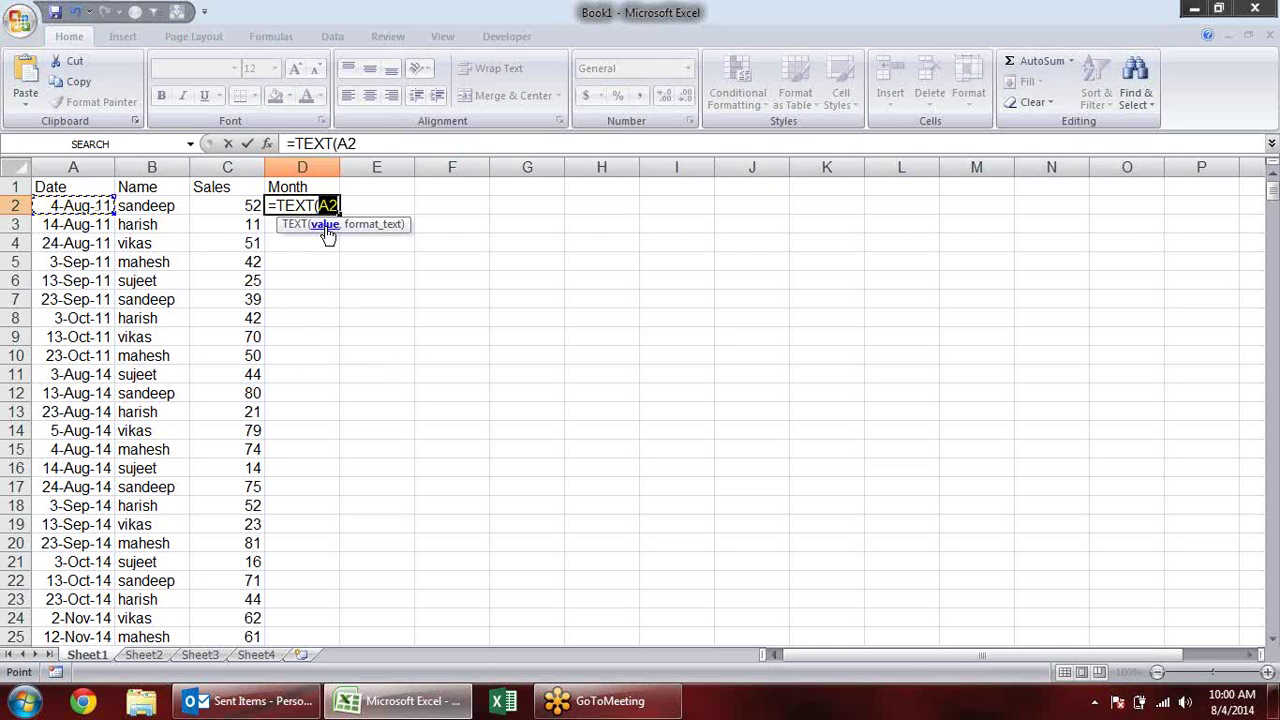
pyautogui.press('Right')
pyautogui.click(102, 205)
pyautogui.write(',')
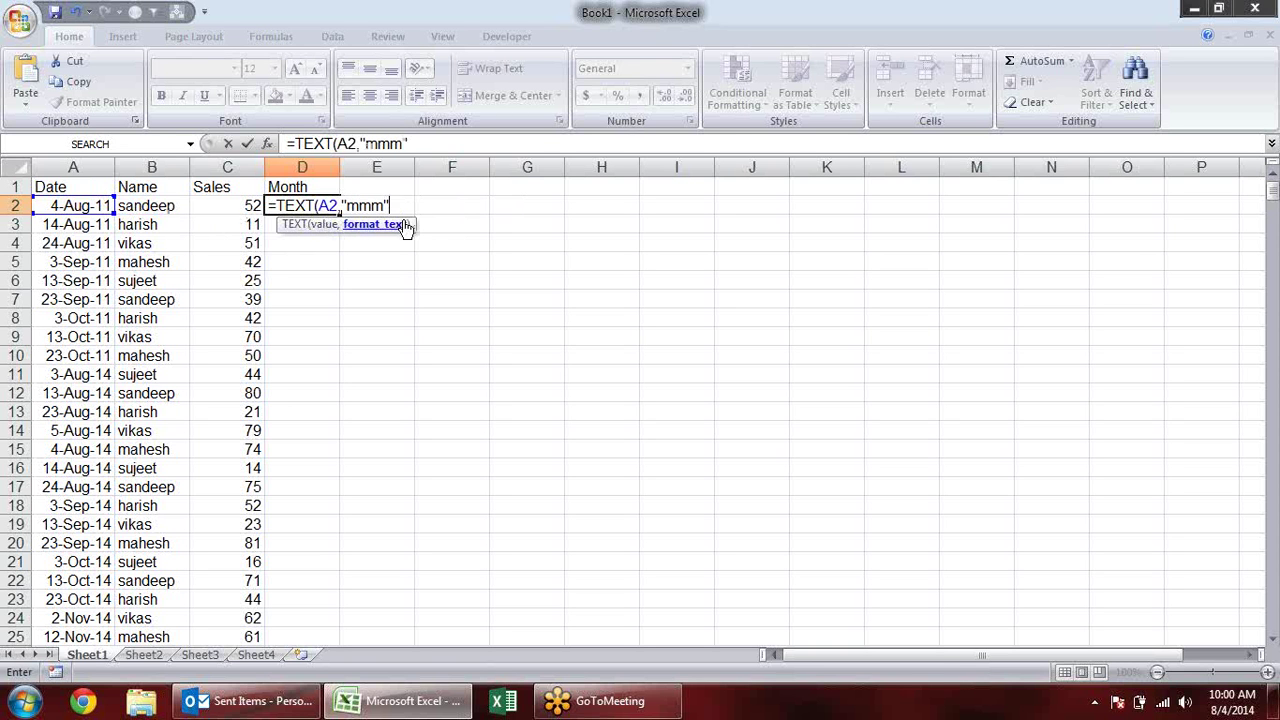
pyautogui.press('Return')
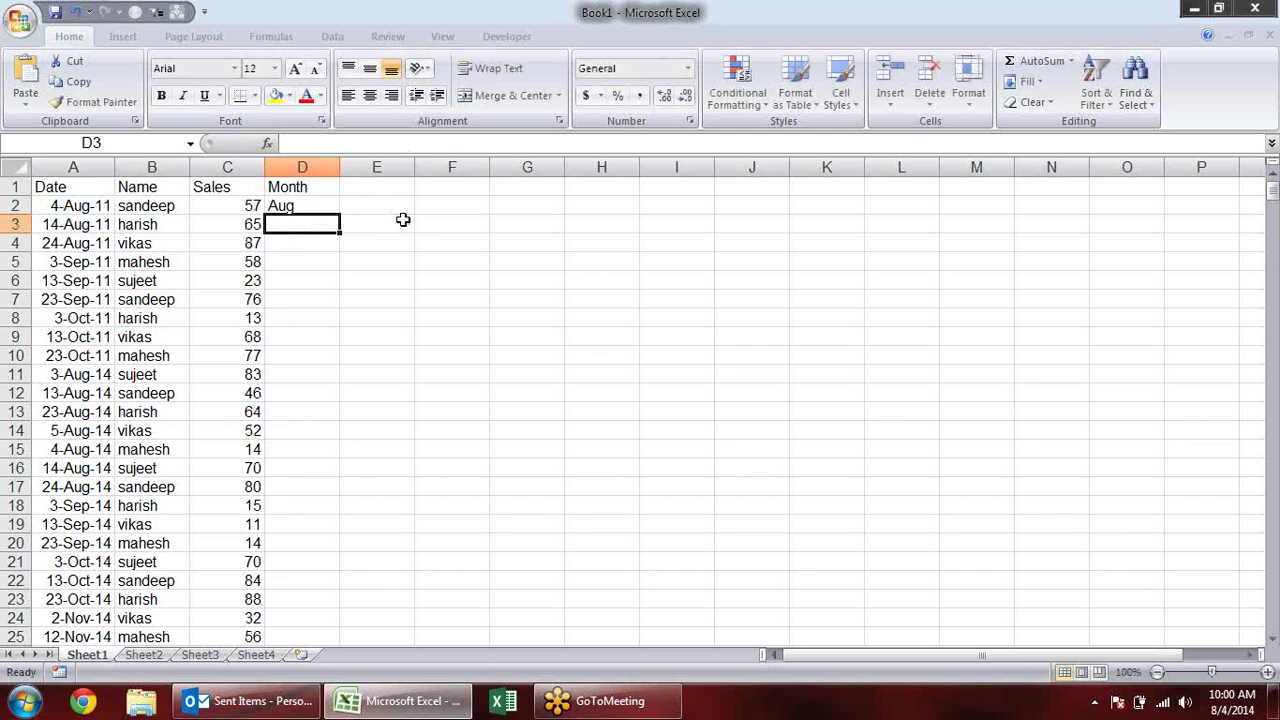
pyautogui.click(333, 209)
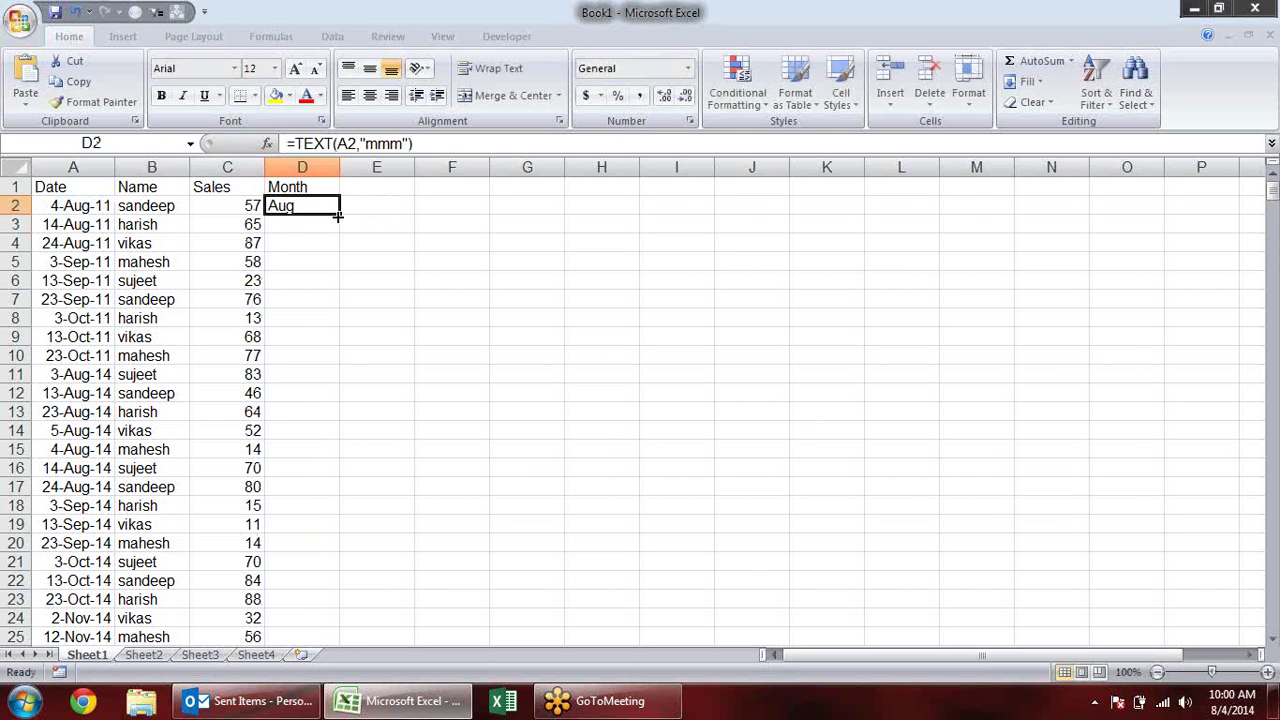
# Fill the month formula down column D and select the table data to row 555.
pyautogui.doubleClick(338, 215)
pyautogui.hotkey('ctrl', 'shift', 'Down')
pyautogui.hotkey('shift', 'Left')
pyautogui.hotkey('shift', 'Left')
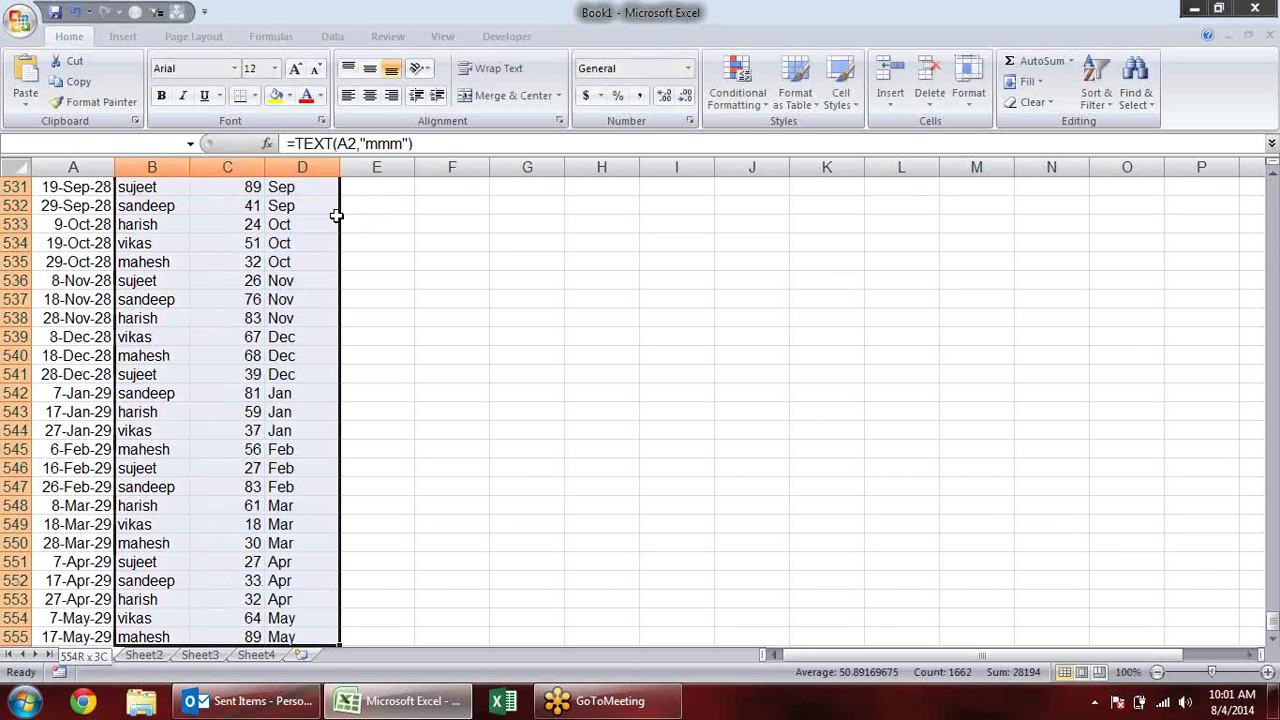
pyautogui.hotkey('shift', 'Left')
# Copy the selected table and paste it back over itself as values only.
pyautogui.hotkey('ctrl', 'c')
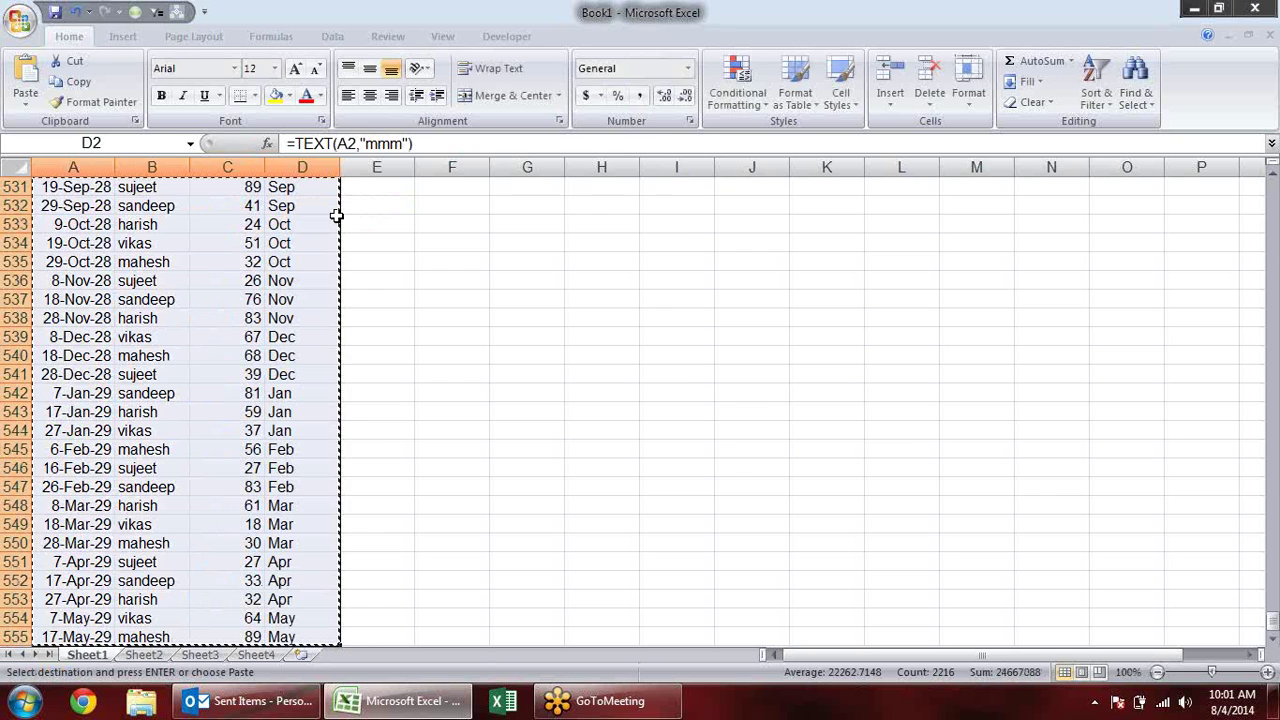
pyautogui.hotkey('ctrl', 'alt', 'v')
pyautogui.press('v')
pyautogui.press('Return')
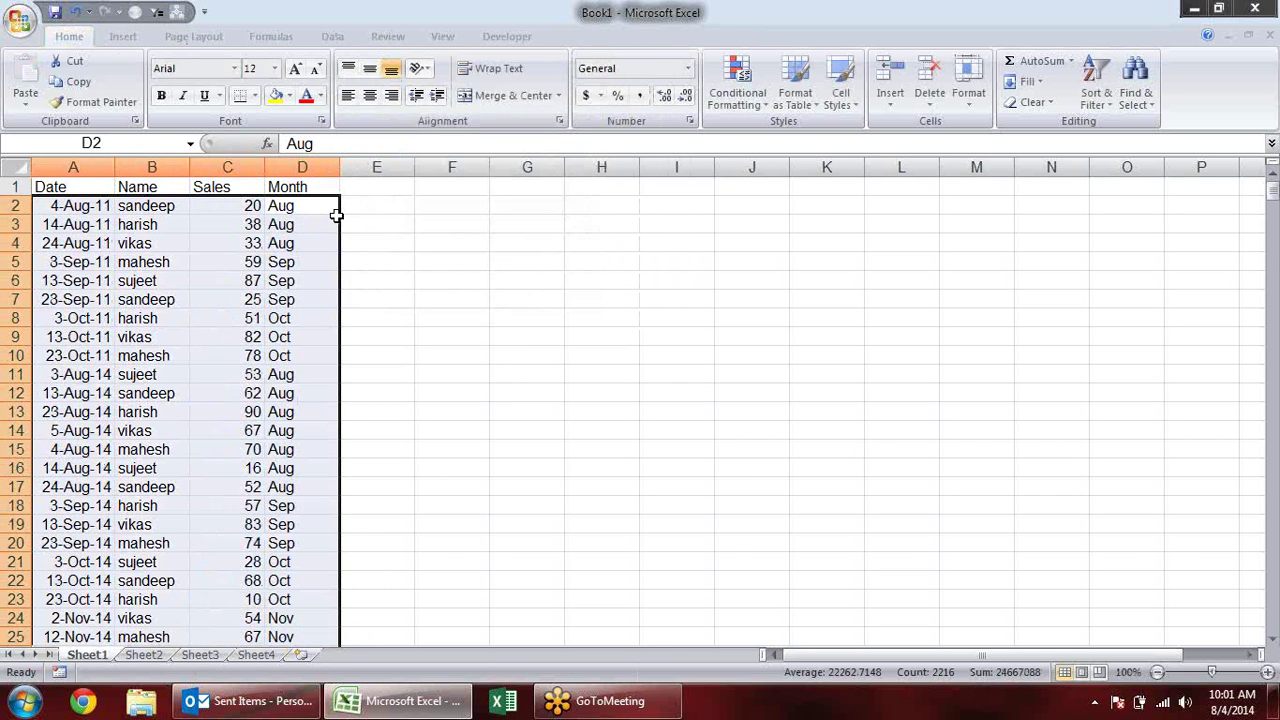
pyautogui.click(316, 222)
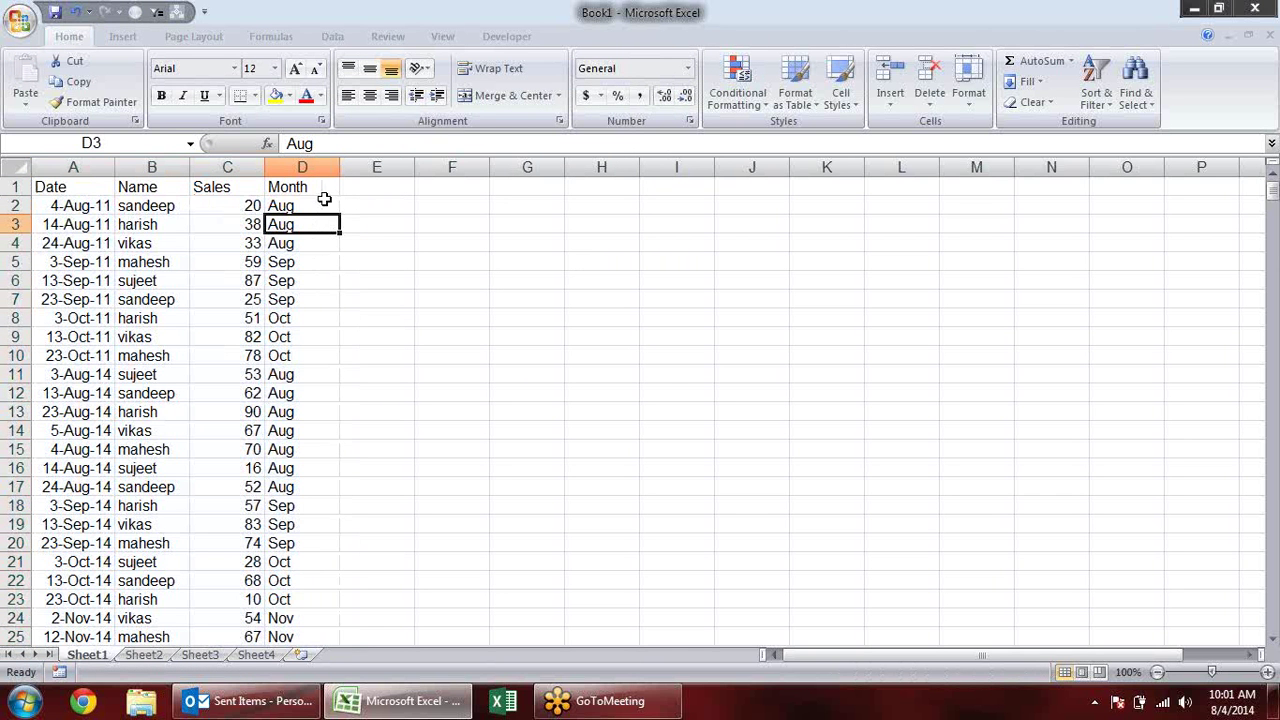
pyautogui.click(322, 190)
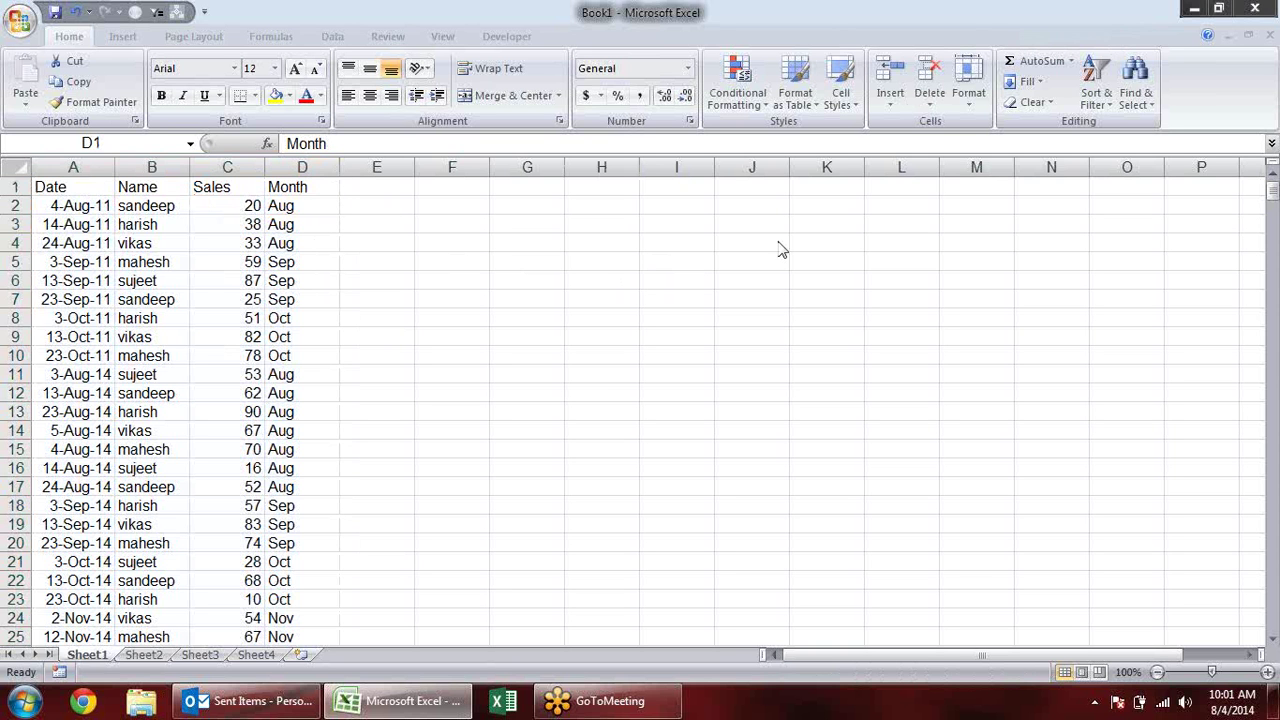
# Sort the table by Name A to Z, then Z to A.
pyautogui.click(106, 214)
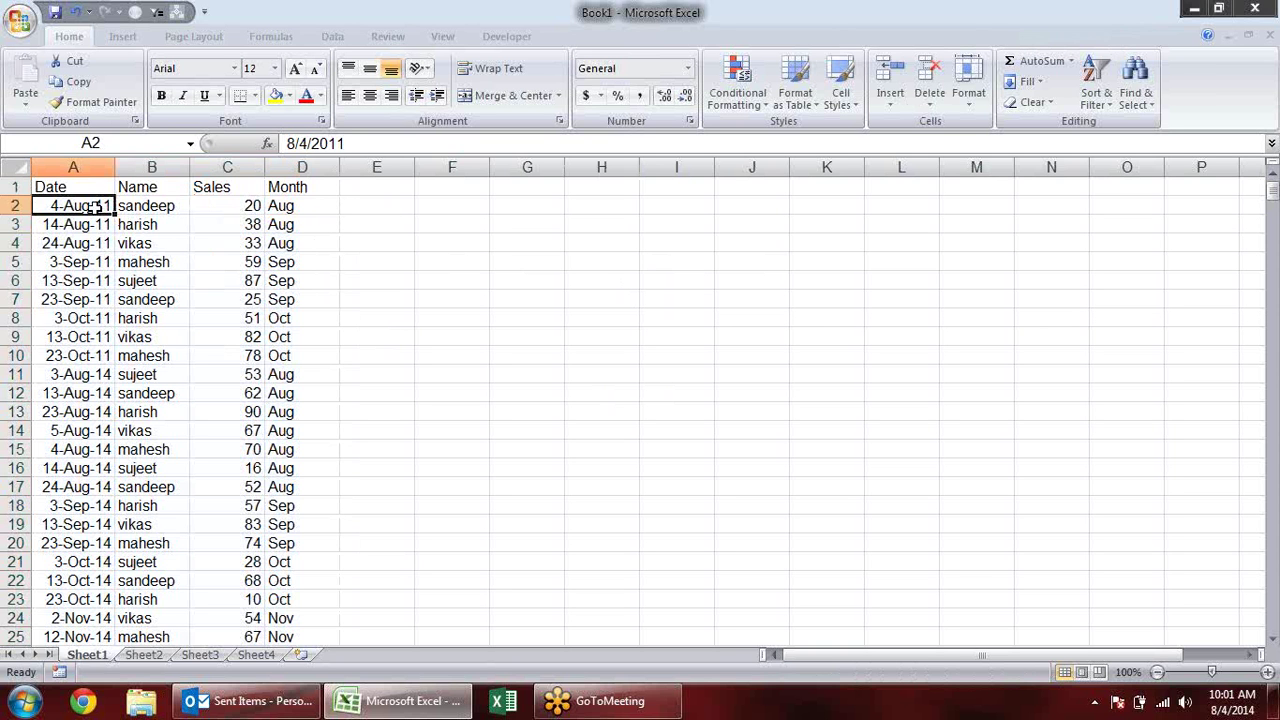
pyautogui.click(103, 186)
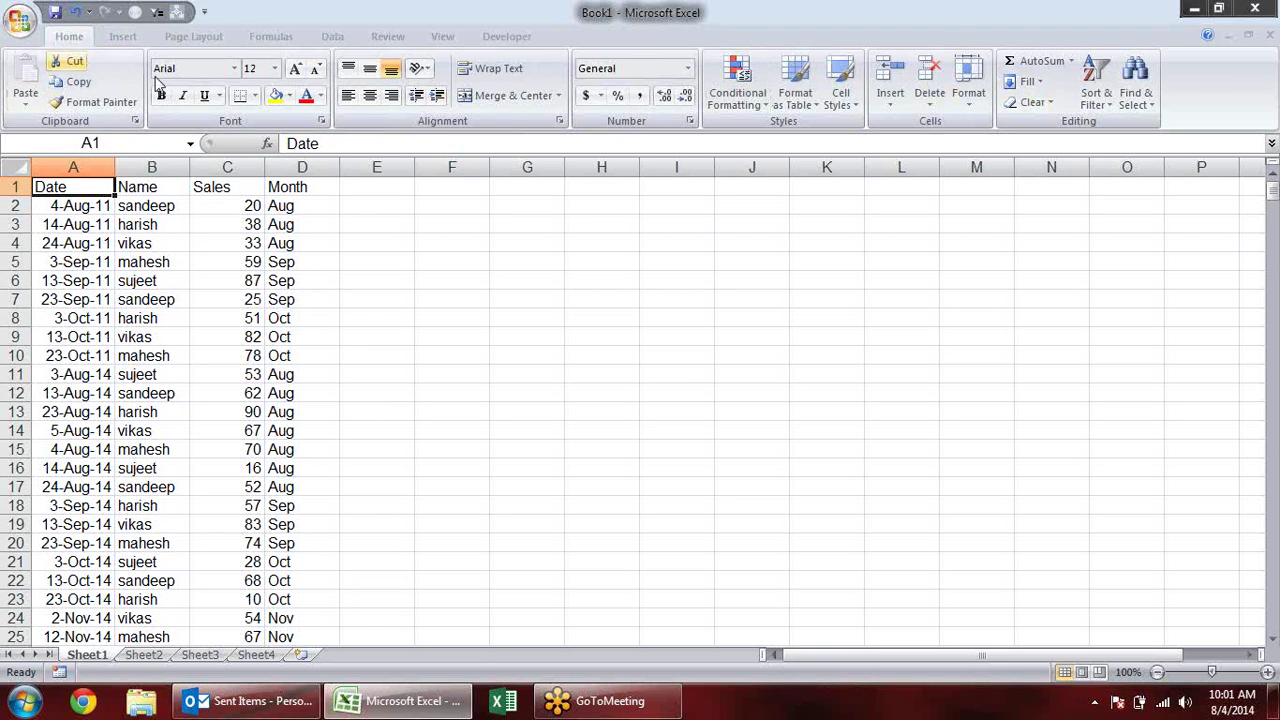
pyautogui.click(1102, 94)
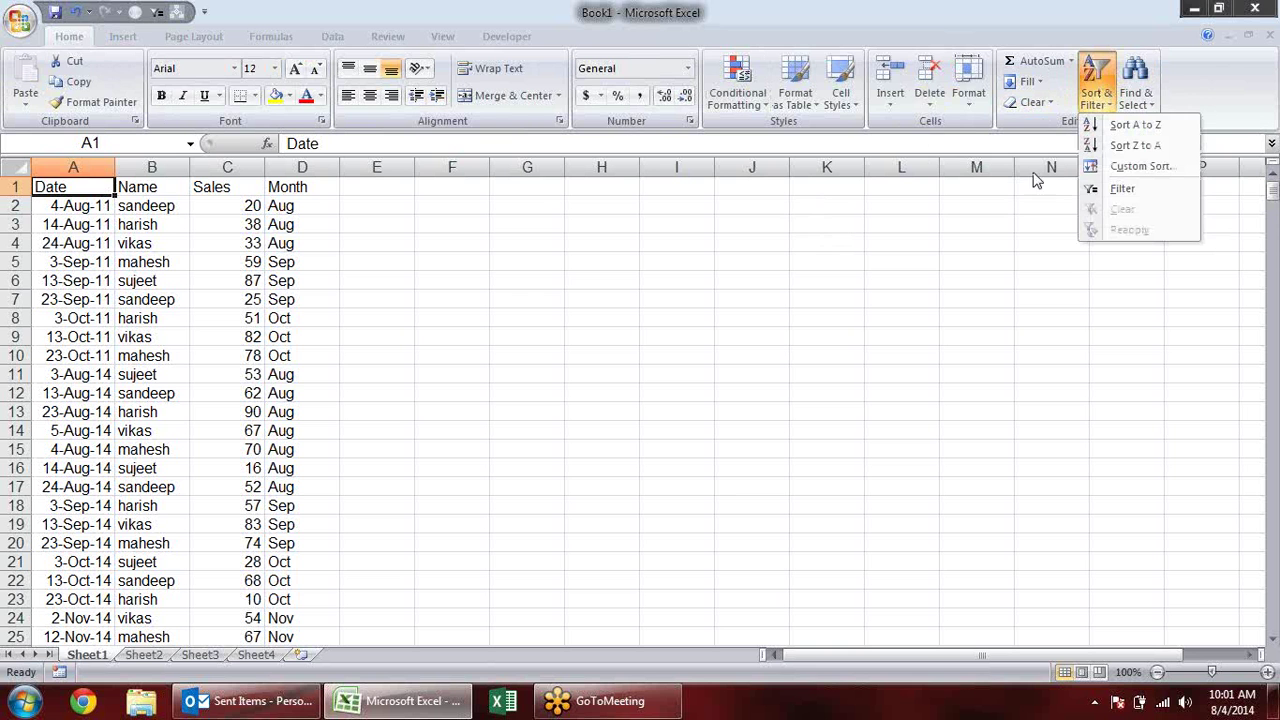
pyautogui.click(757, 227)
pyautogui.click(148, 240)
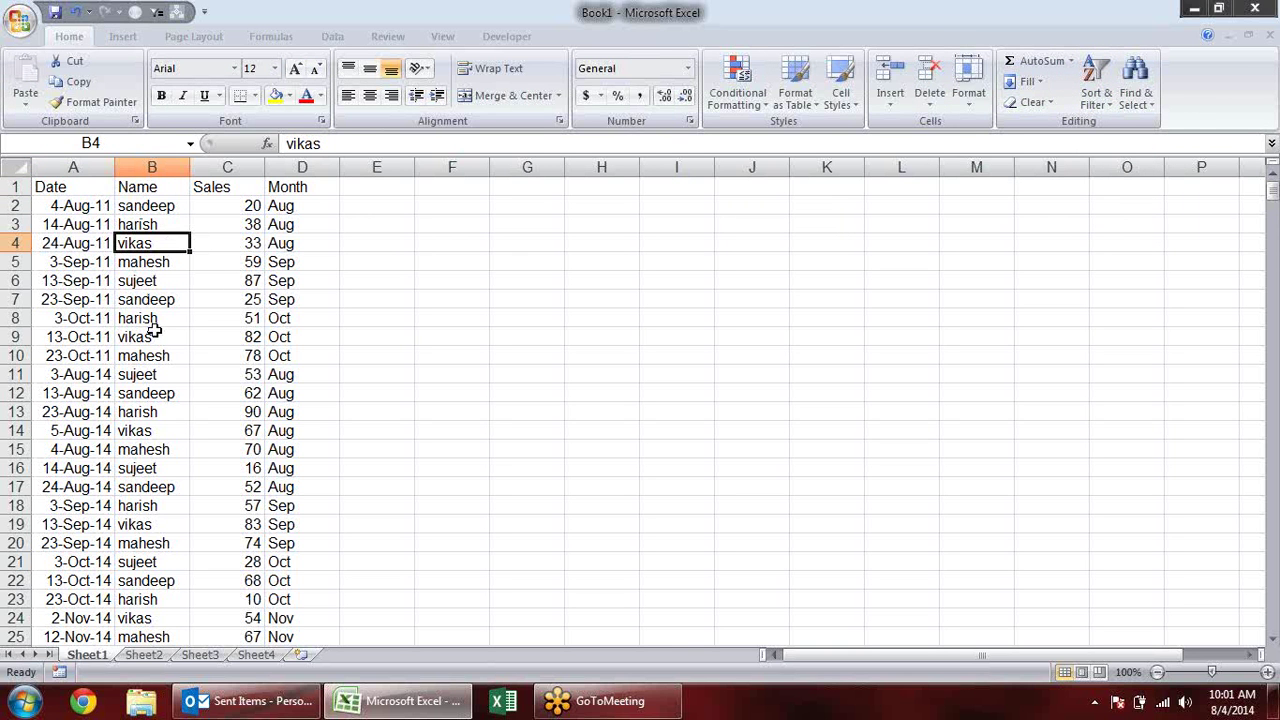
pyautogui.click(1097, 100)
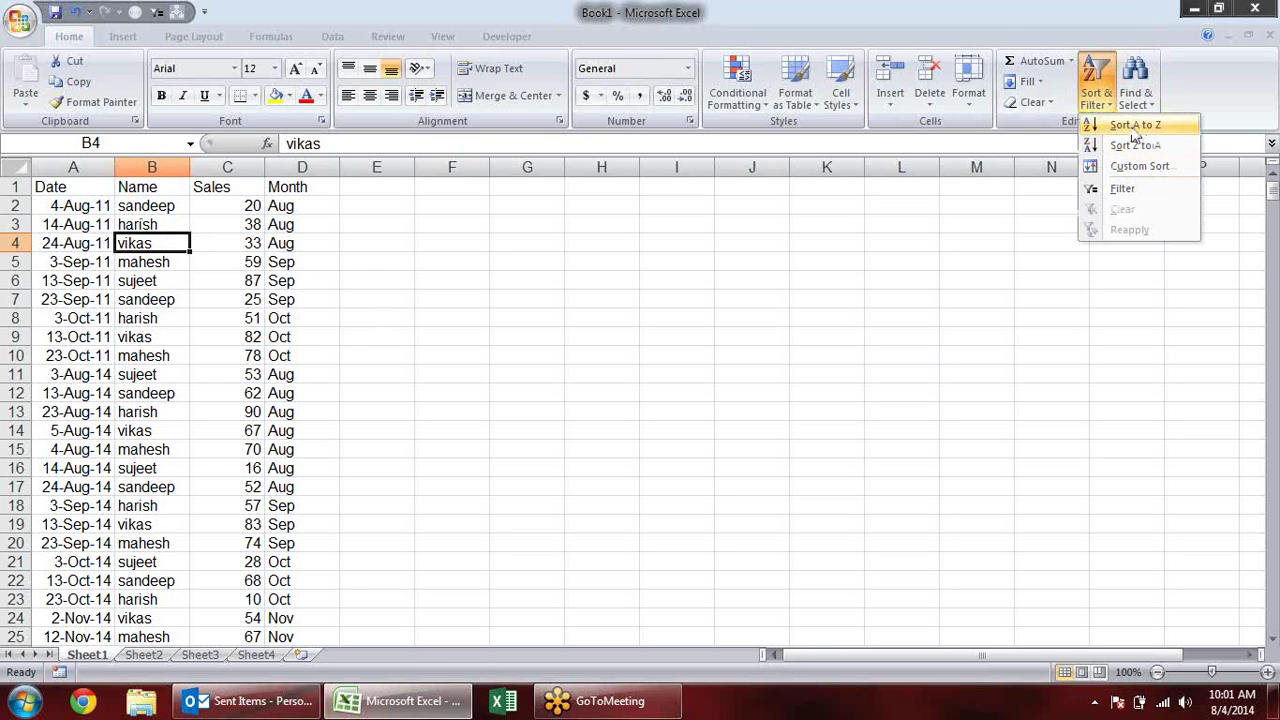
pyautogui.click(1136, 130)
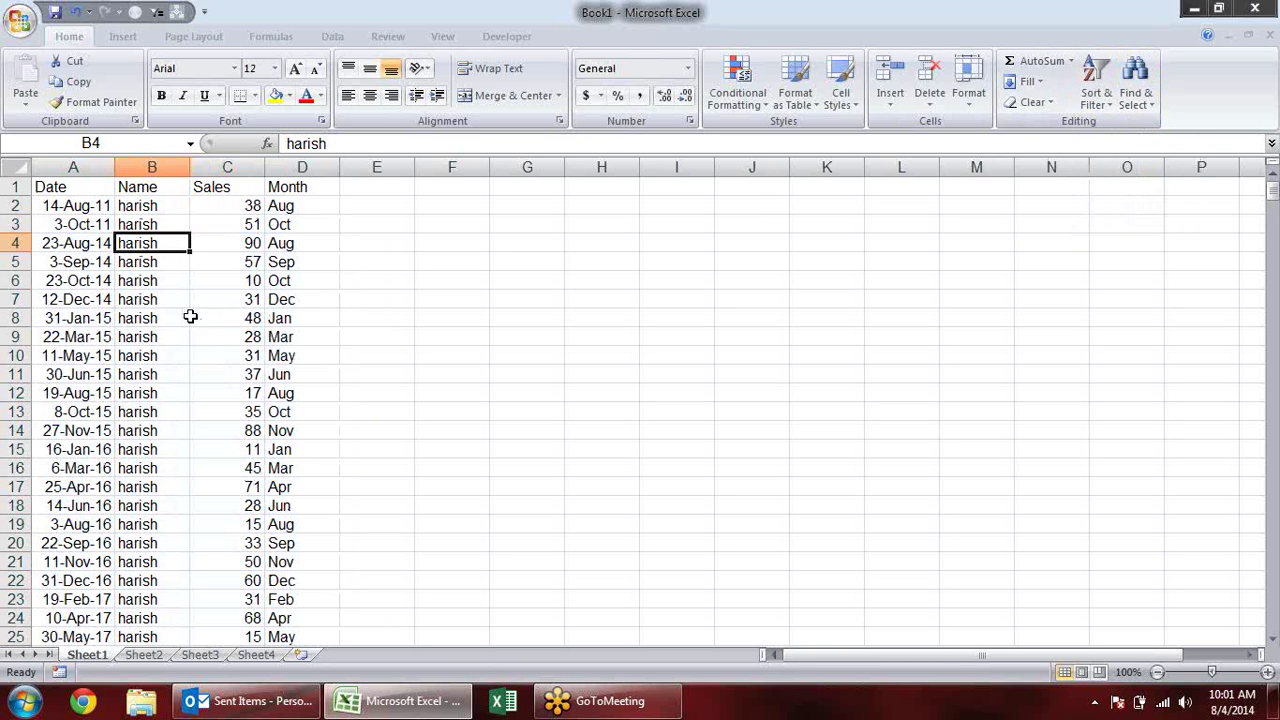
pyautogui.click(1097, 97)
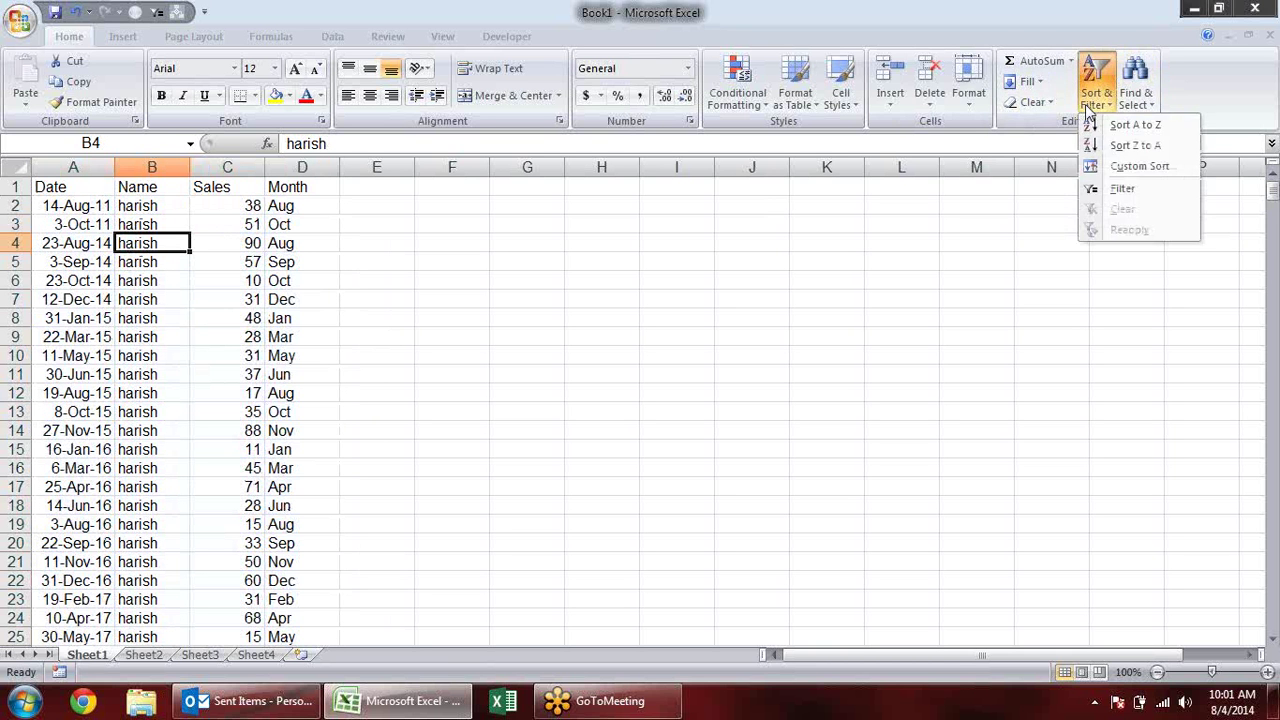
pyautogui.click(1139, 146)
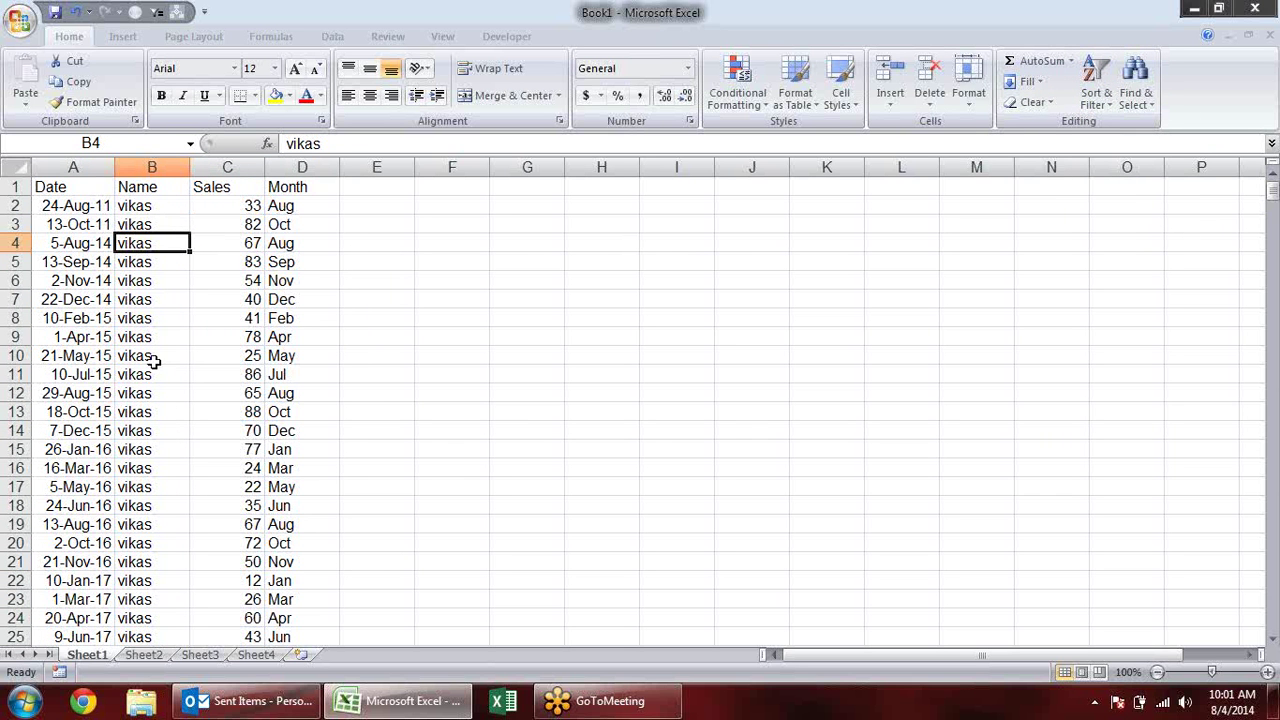
# Sort the table by Date oldest to newest, then newest to oldest.
pyautogui.click(93, 226)
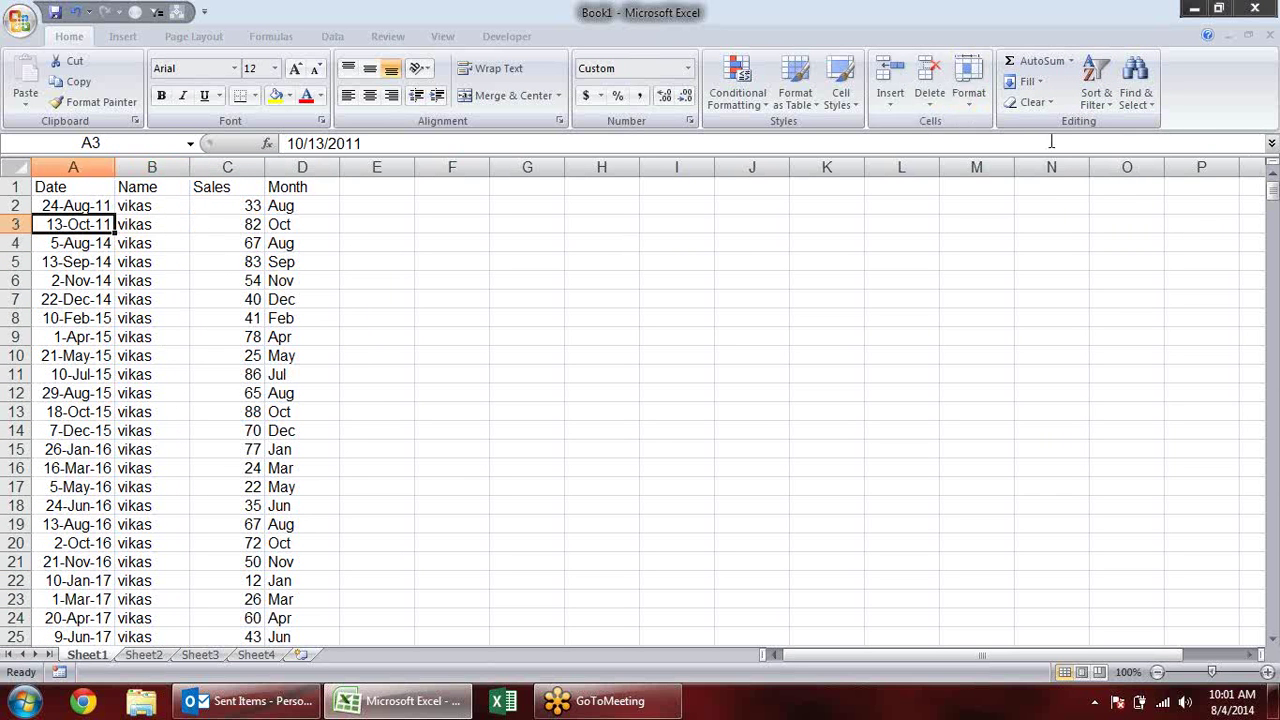
pyautogui.click(1100, 98)
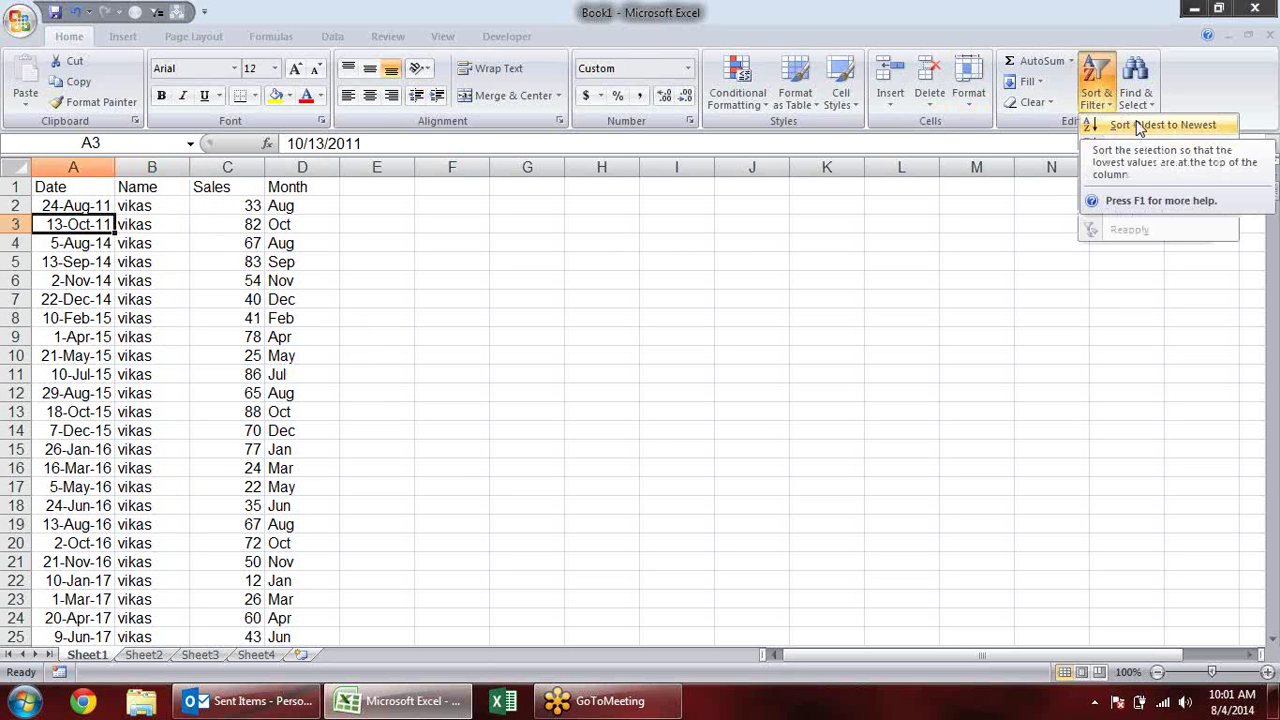
pyautogui.click(1138, 127)
pyautogui.click(1098, 98)
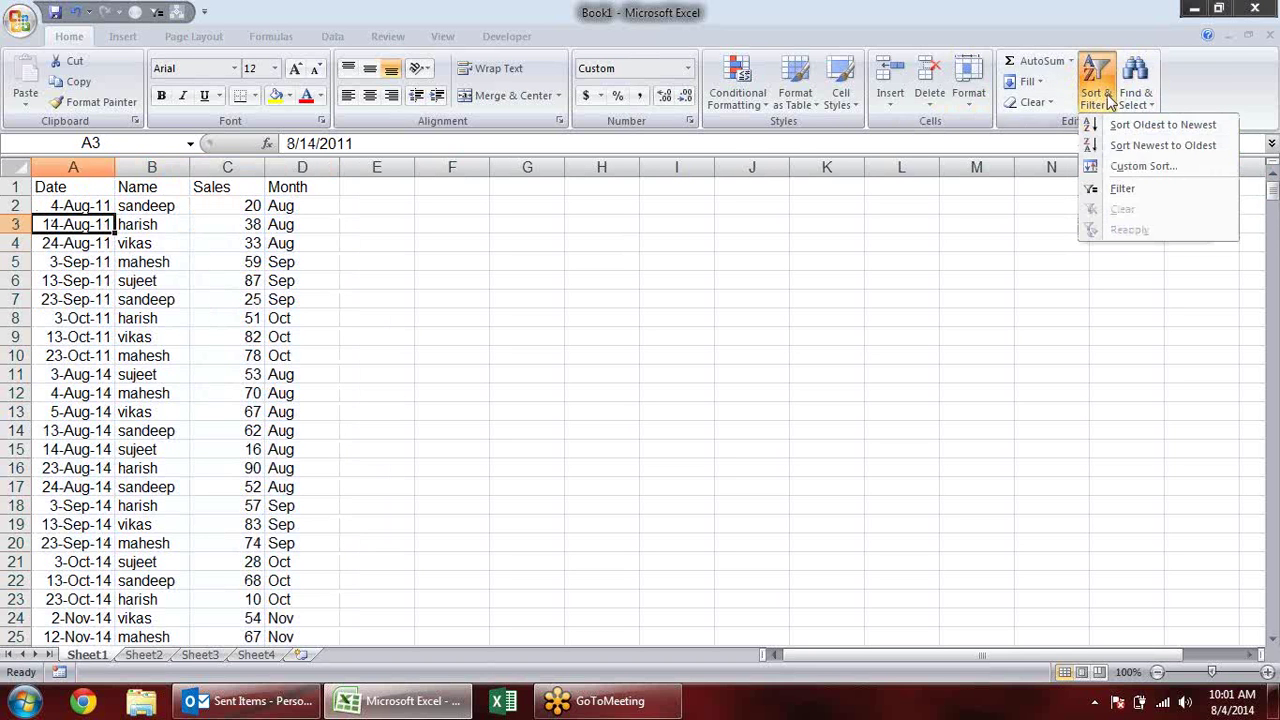
pyautogui.click(1147, 147)
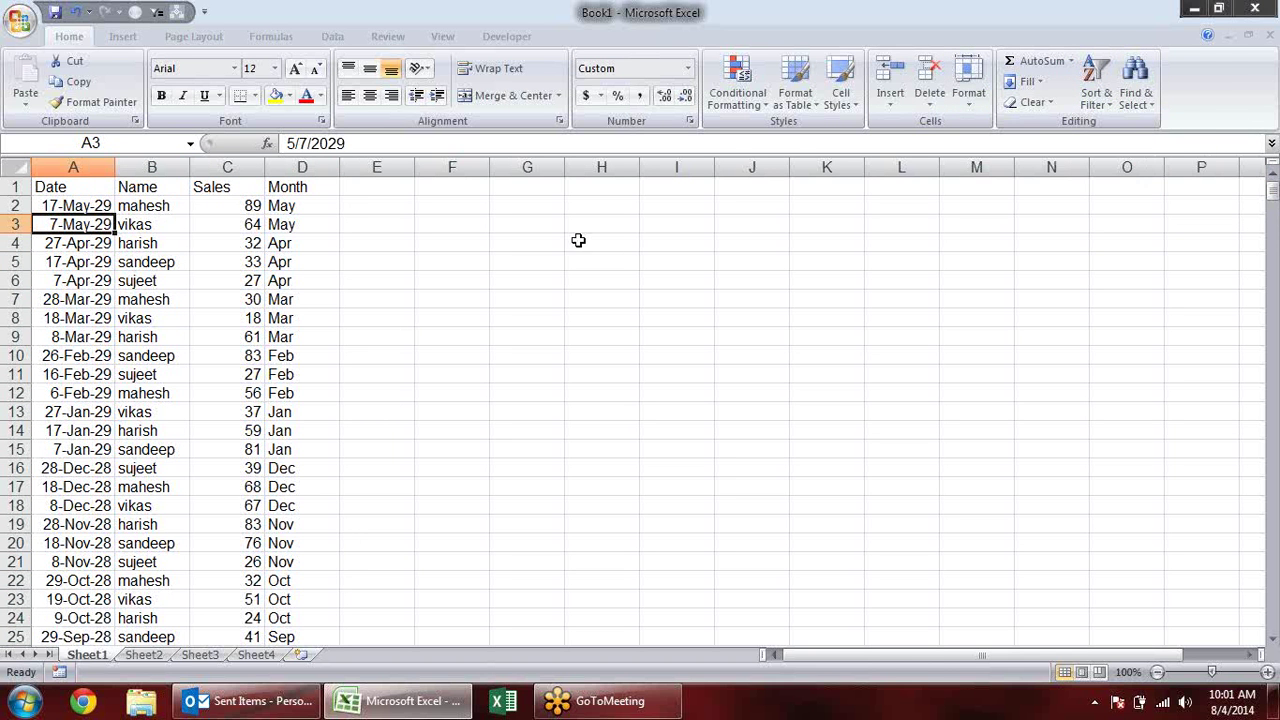
pyautogui.click(86, 186)
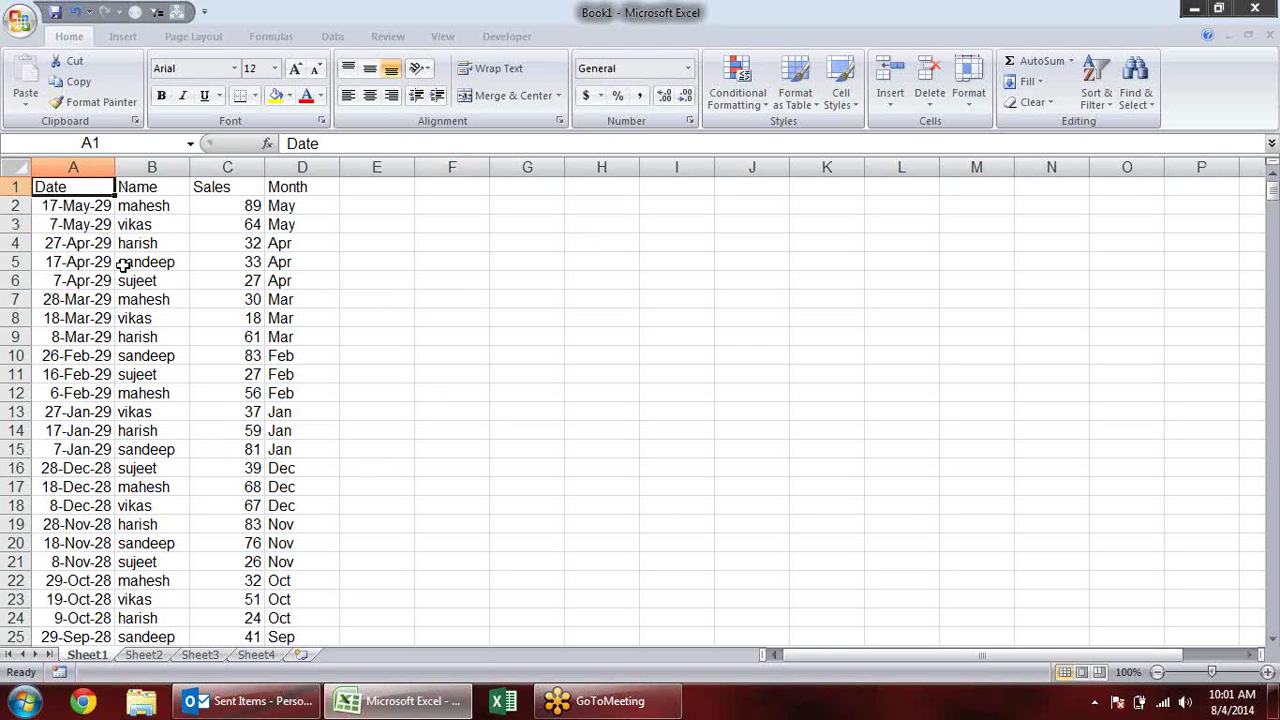
pyautogui.click(86, 243)
pyautogui.moveTo(42, 185); pyautogui.dragTo(251, 261)
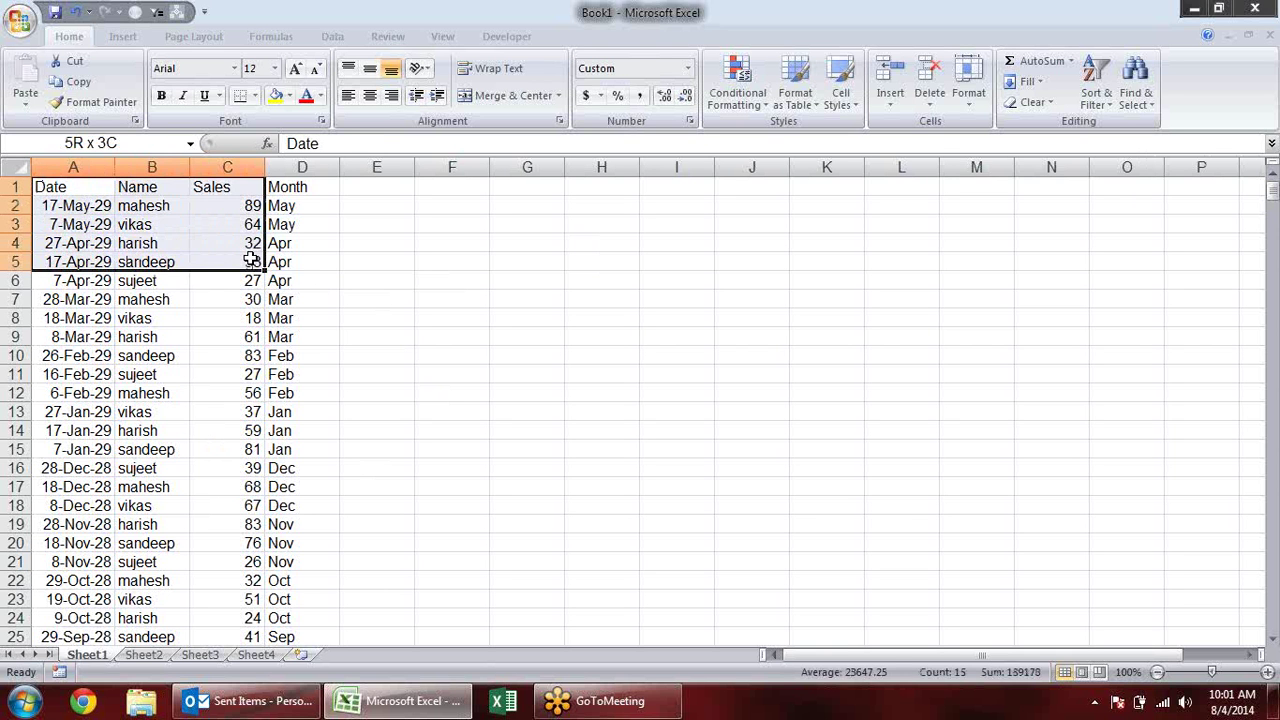
pyautogui.click(296, 370)
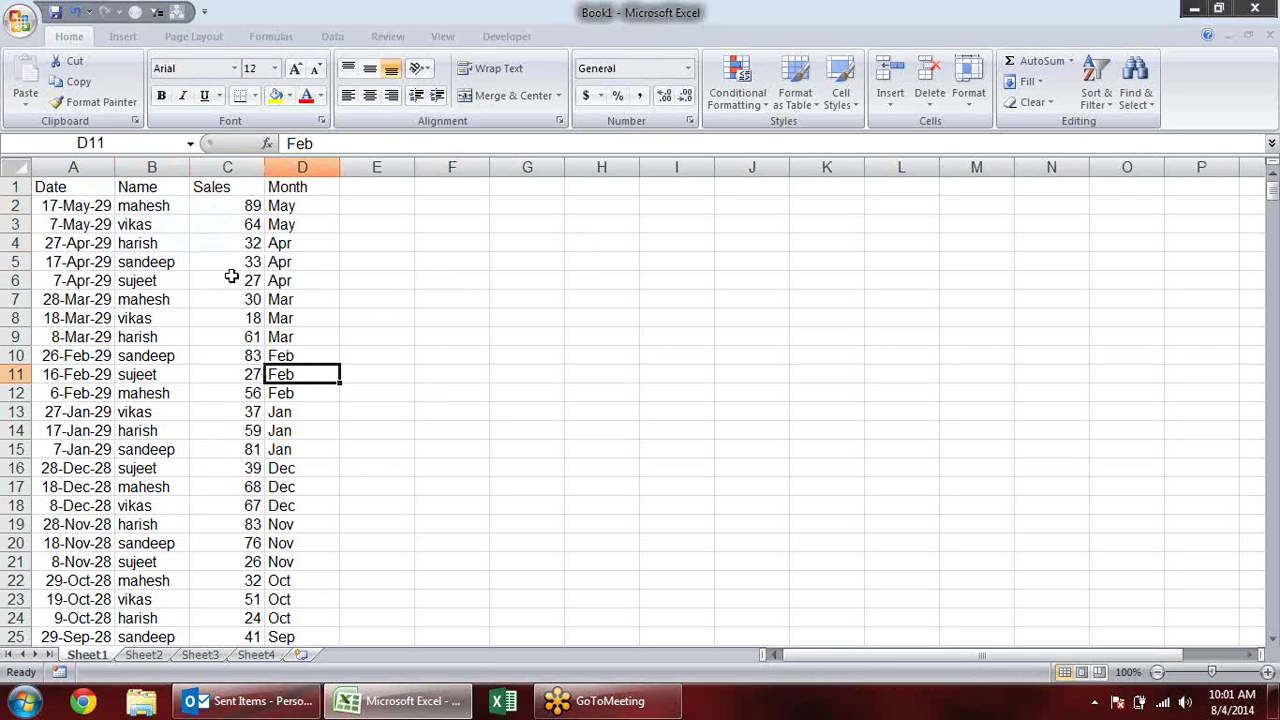
pyautogui.click(86, 189)
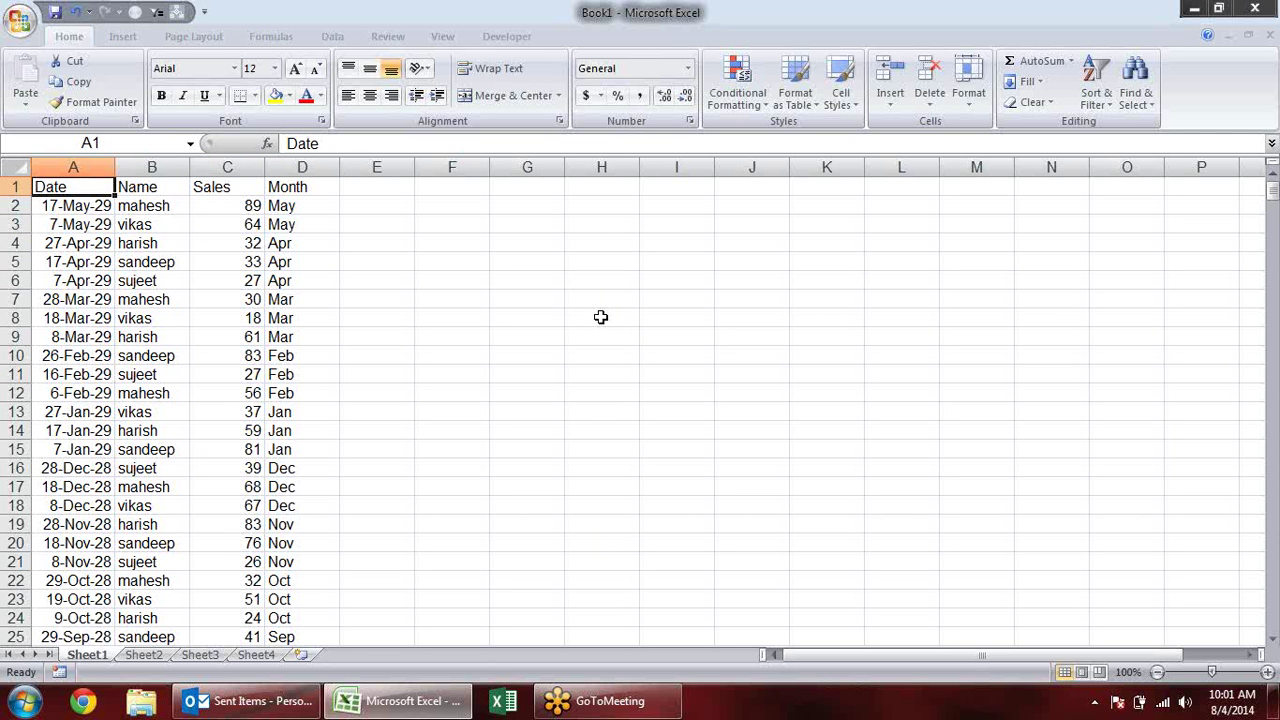
pyautogui.hotkey('ctrl', 'Down')
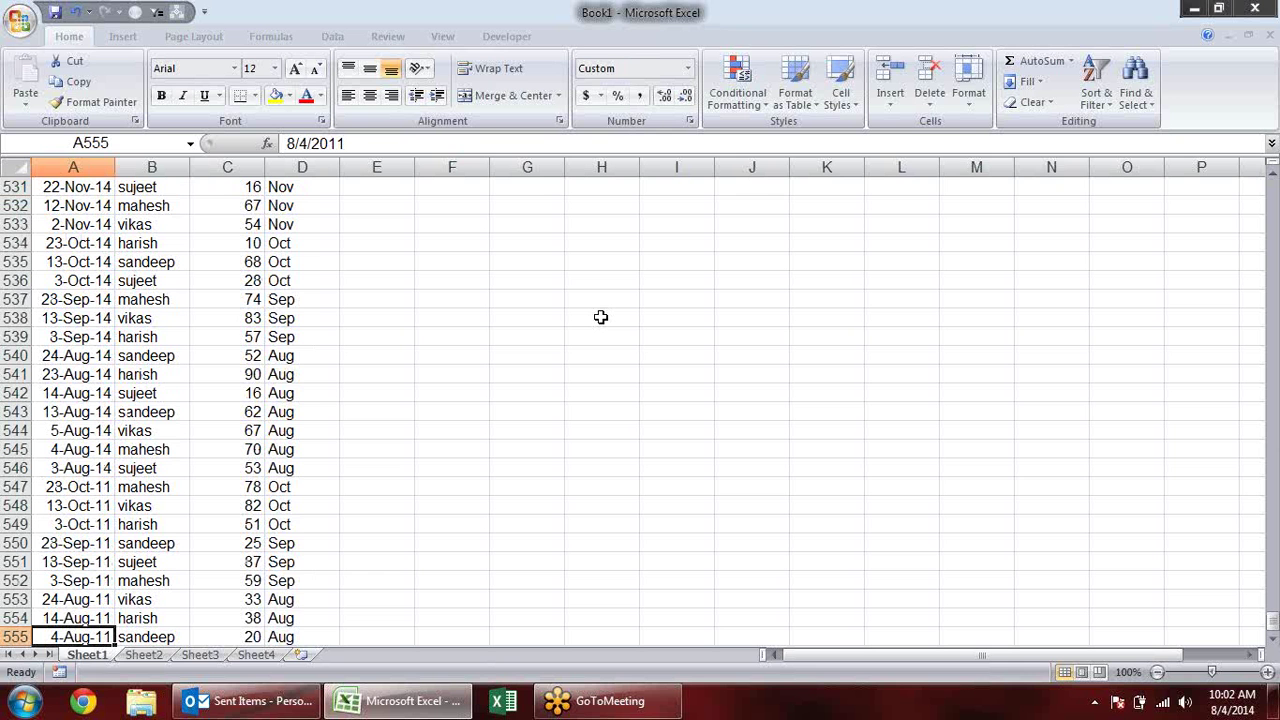
pyautogui.scroll(-2, 671, 297)
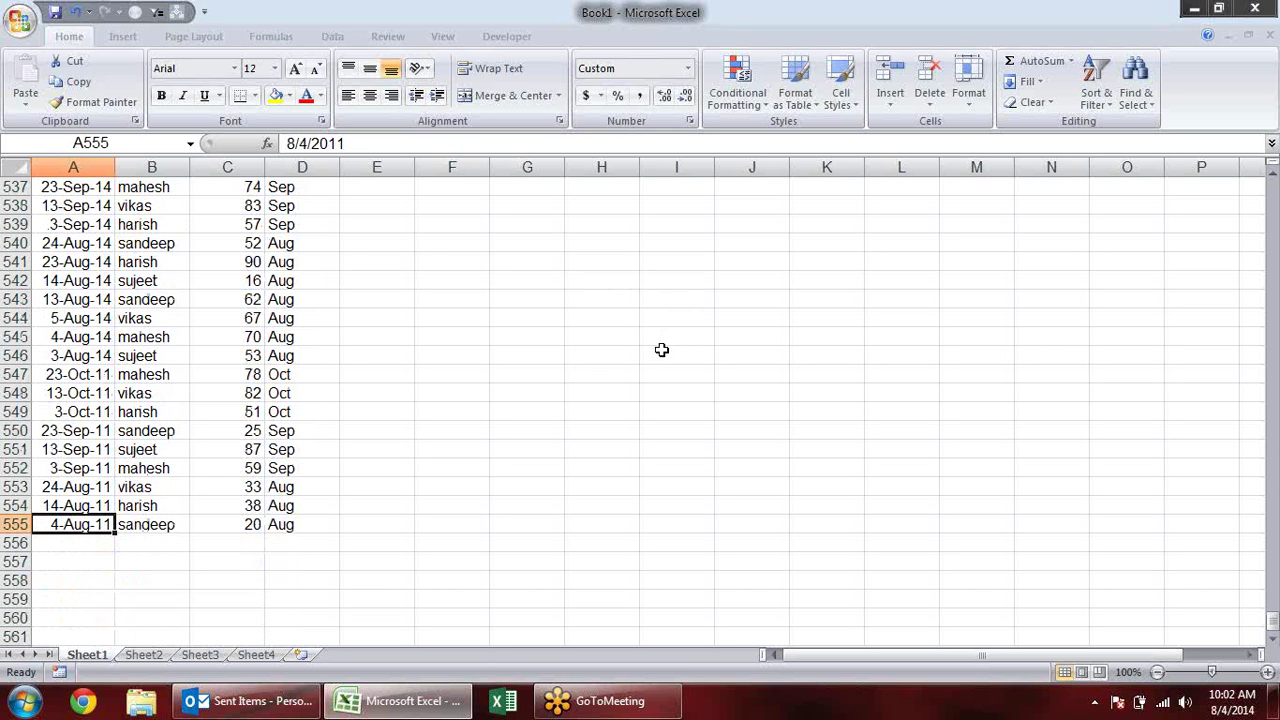
pyautogui.hotkey('ctrl', 'Up')
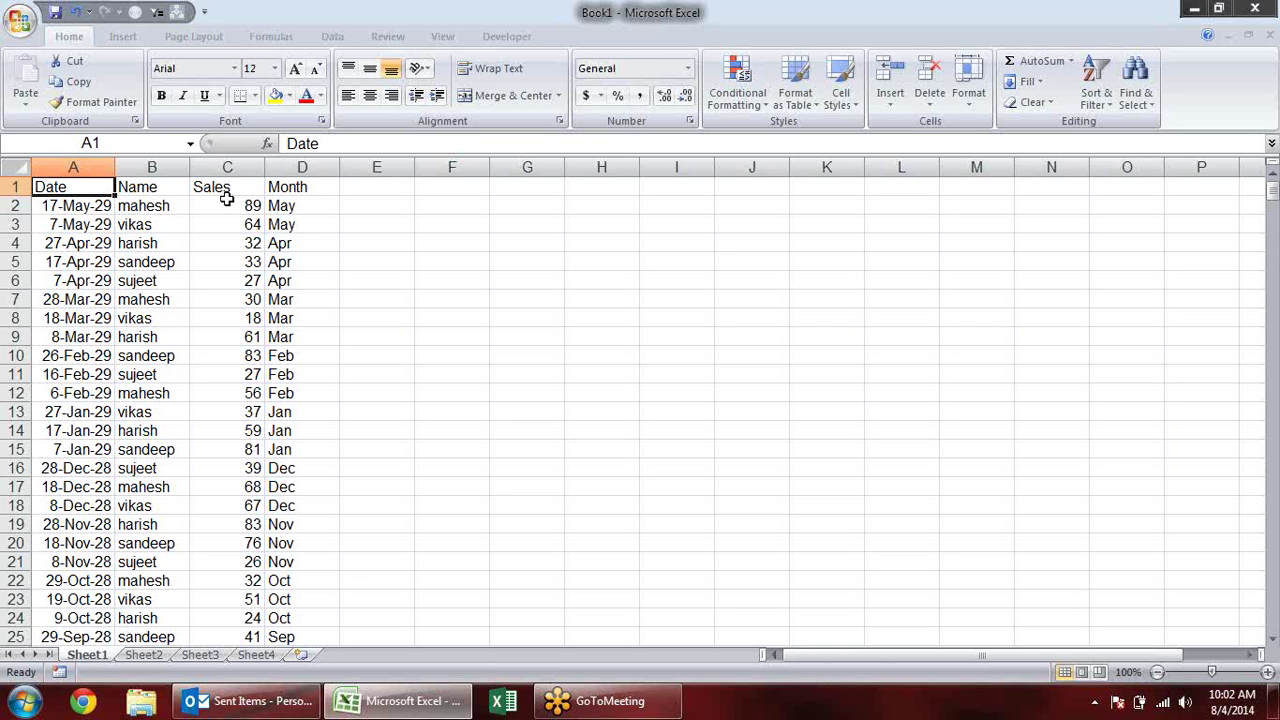
pyautogui.click(140, 261)
pyautogui.hotkey('ctrl', 'a')
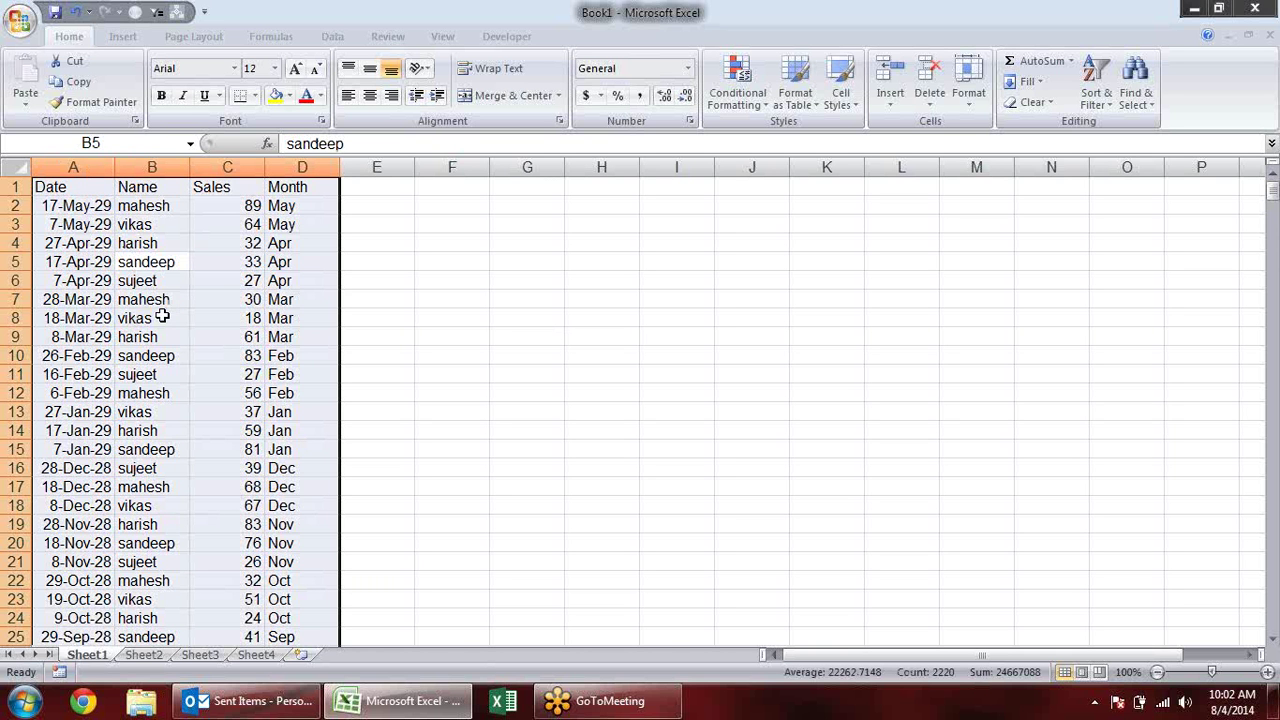
pyautogui.scroll(-5, 238, 455)
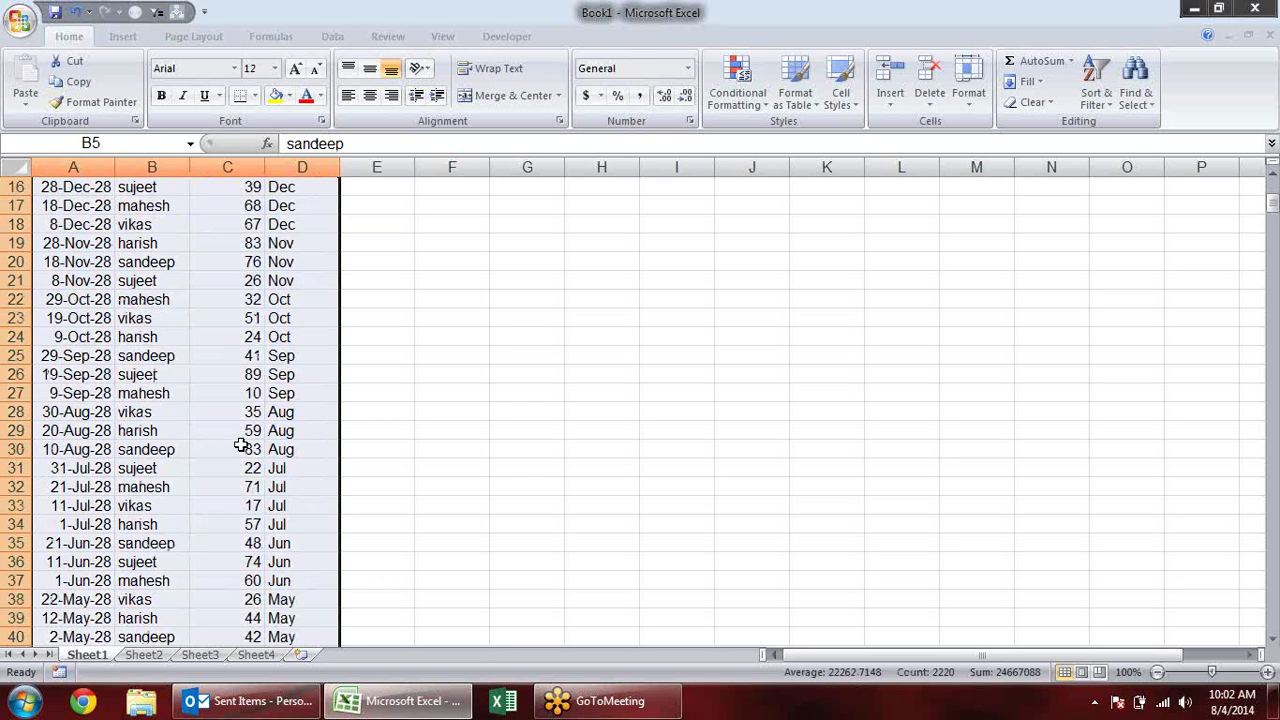
pyautogui.scroll(-5, 723, 517)
pyautogui.scroll(7, 476, 530)
pyautogui.scroll(3, 476, 530)
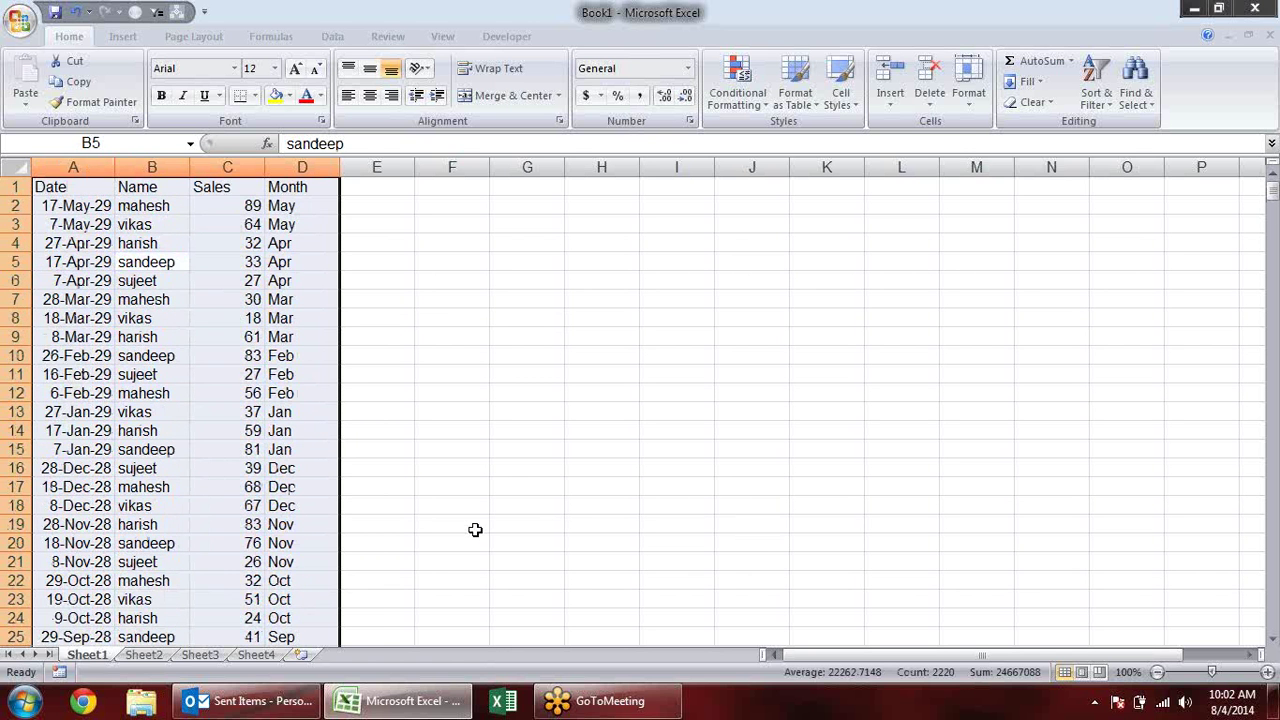
pyautogui.click(230, 286)
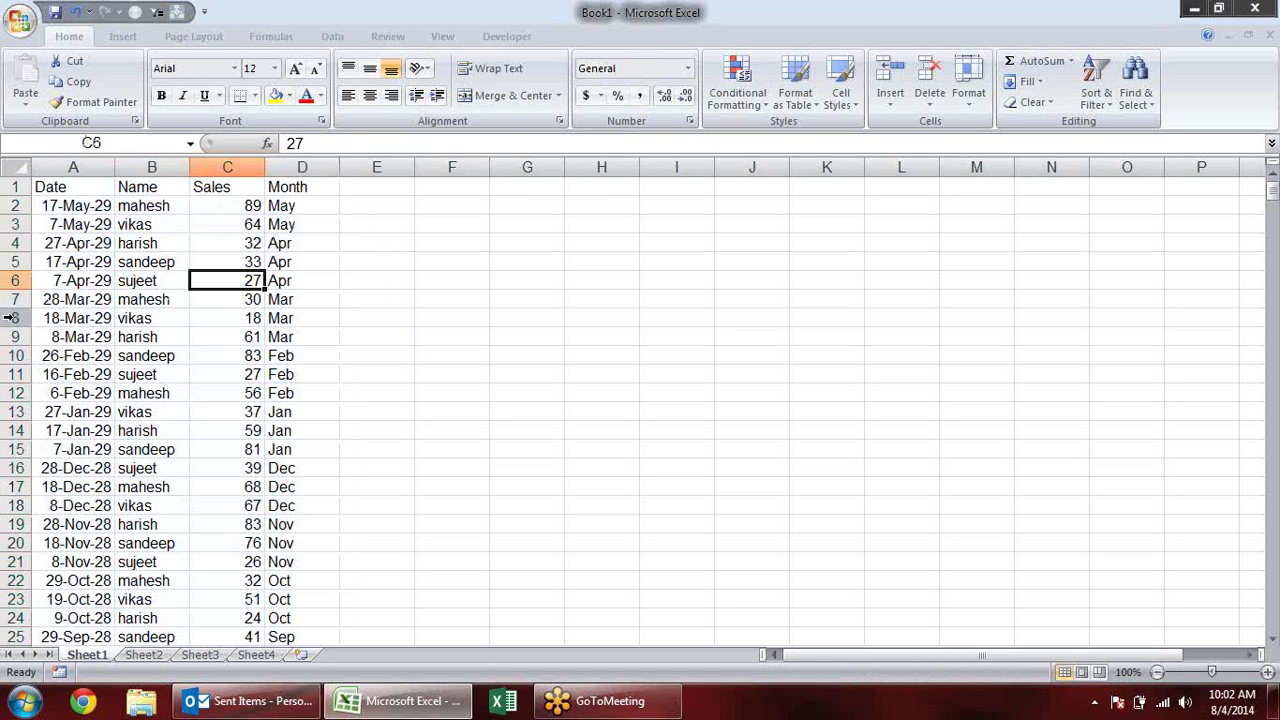
pyautogui.moveTo(110, 322)
pyautogui.mouseDown()
pyautogui.moveTo(303, 314)
pyautogui.moveTo(172, 317)
pyautogui.mouseUp()
pyautogui.click(515, 359)
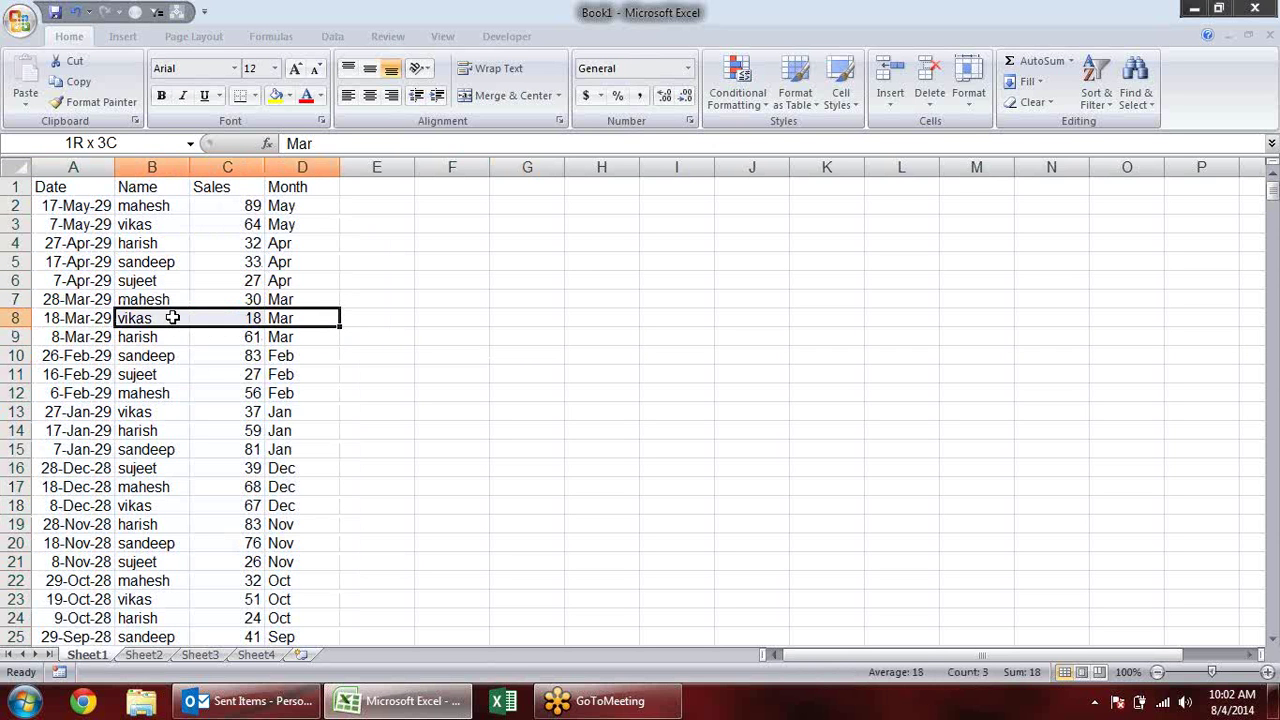
# Clear the values in B8:D8 and then A8 so row 8 is empty.
pyautogui.press('Delete')
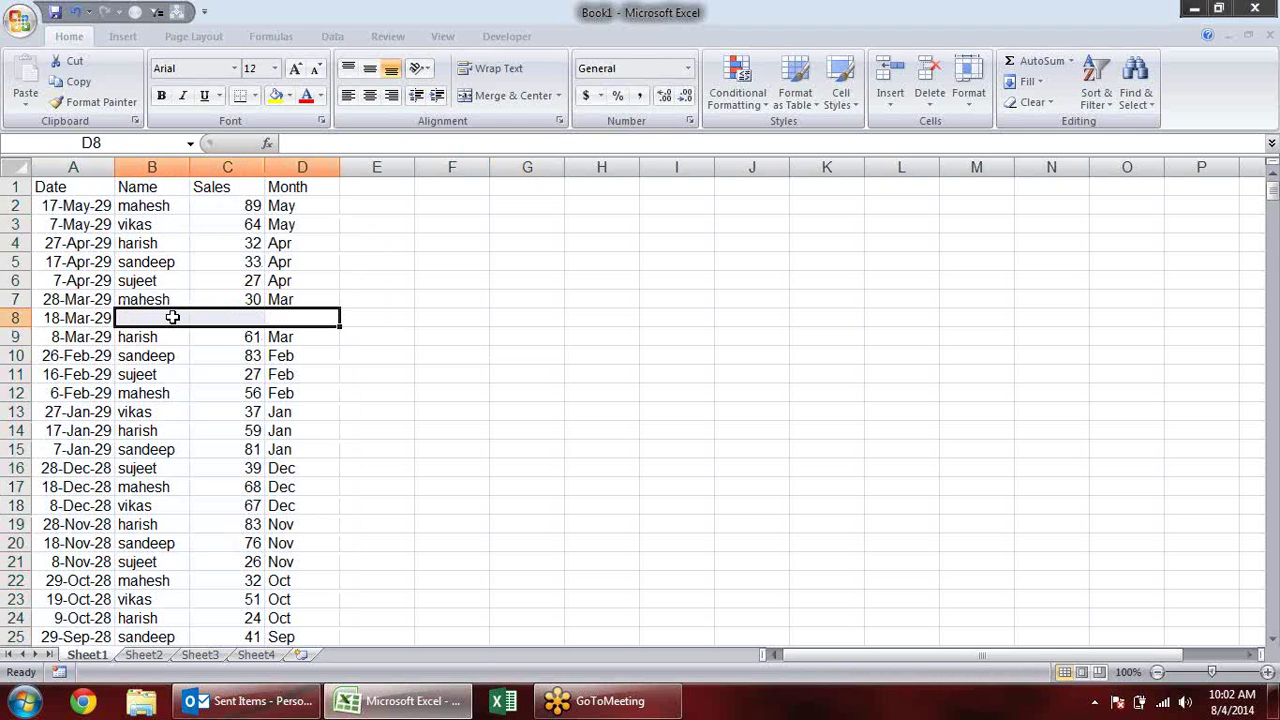
pyautogui.press('Down')
pyautogui.press('Down')
pyautogui.press('Down')
pyautogui.press('Down')
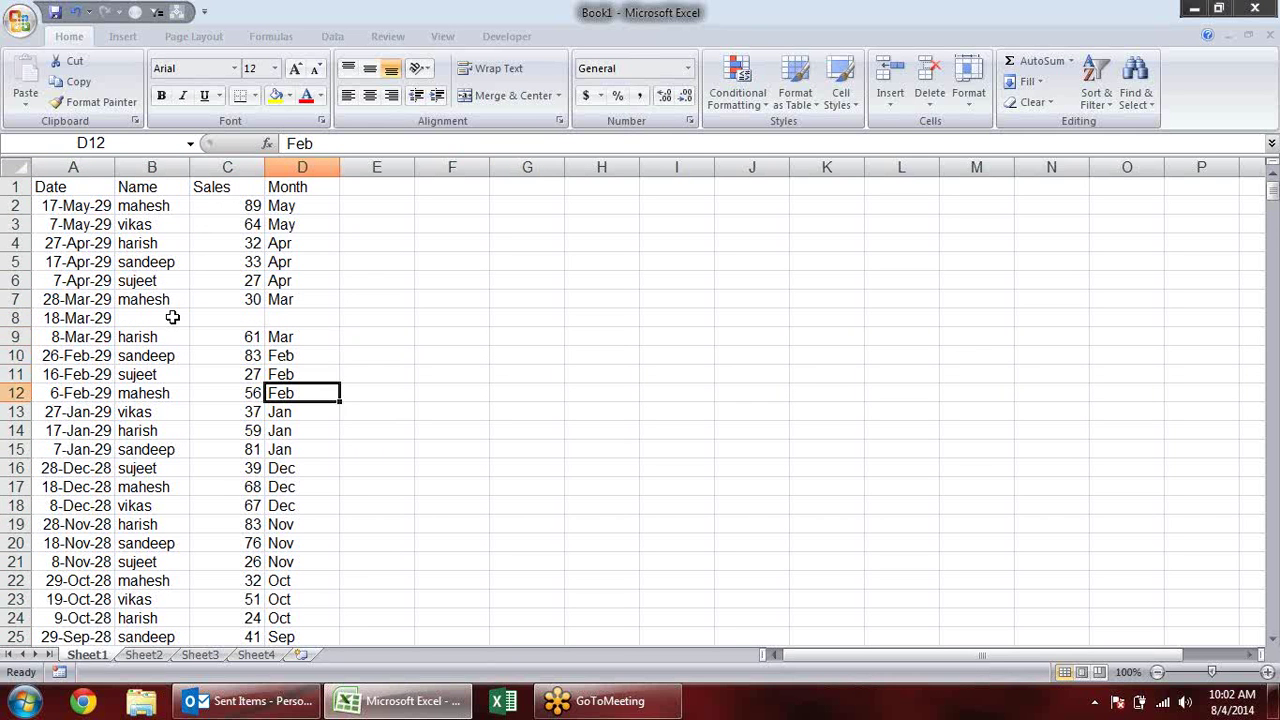
pyautogui.hotkey('ctrl', 'a')
pyautogui.press('Up')
pyautogui.press('Up')
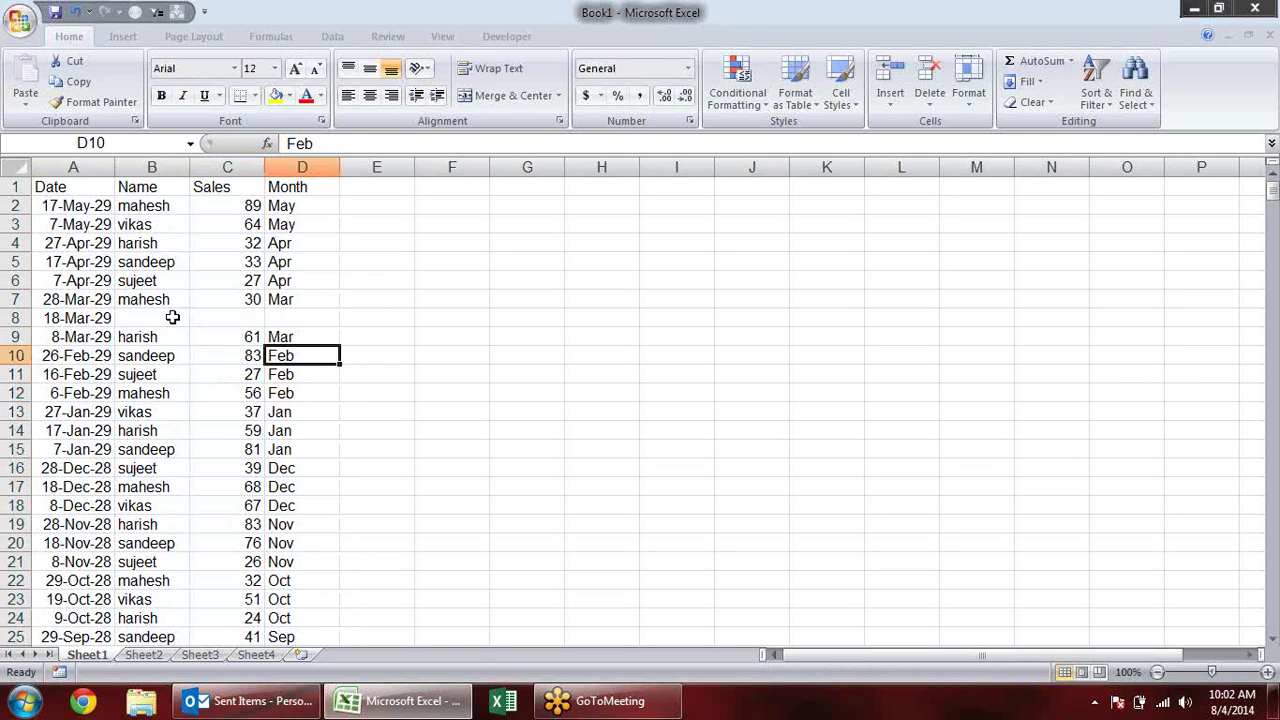
pyautogui.press('Up')
pyautogui.press('Up')
pyautogui.press('Left')
pyautogui.press('Left')
pyautogui.press('Left')
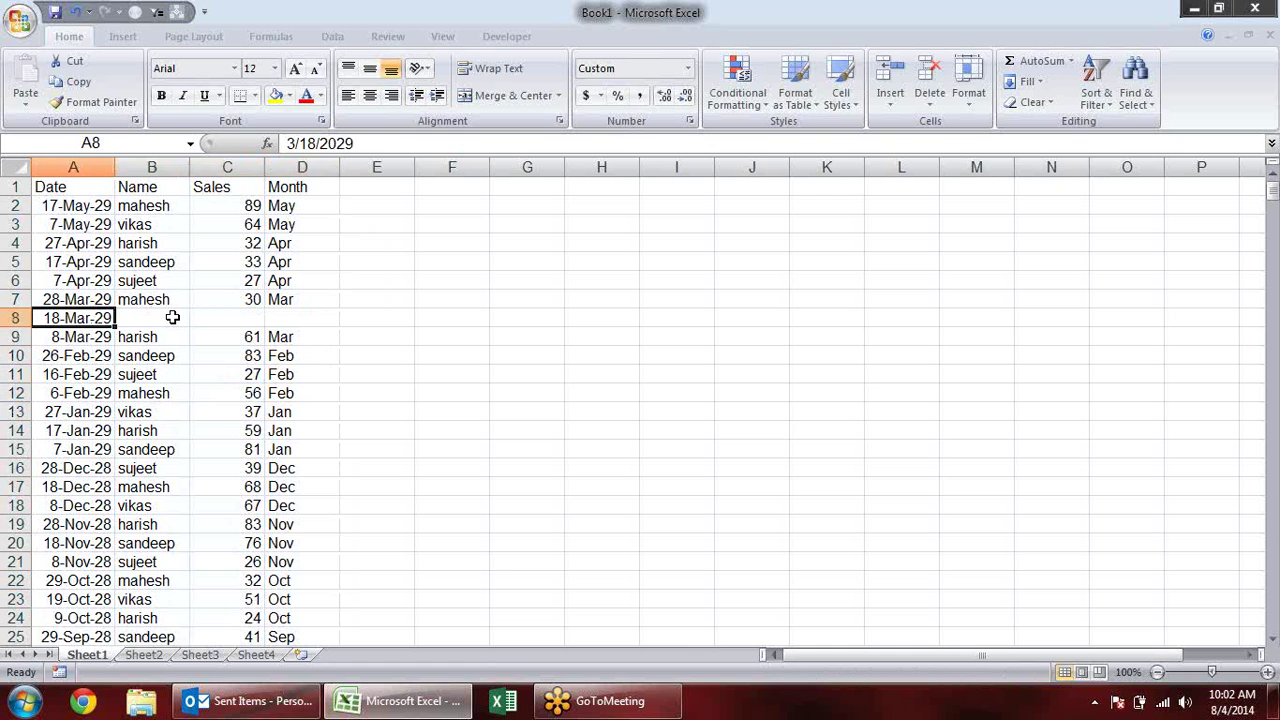
pyautogui.press('Delete')
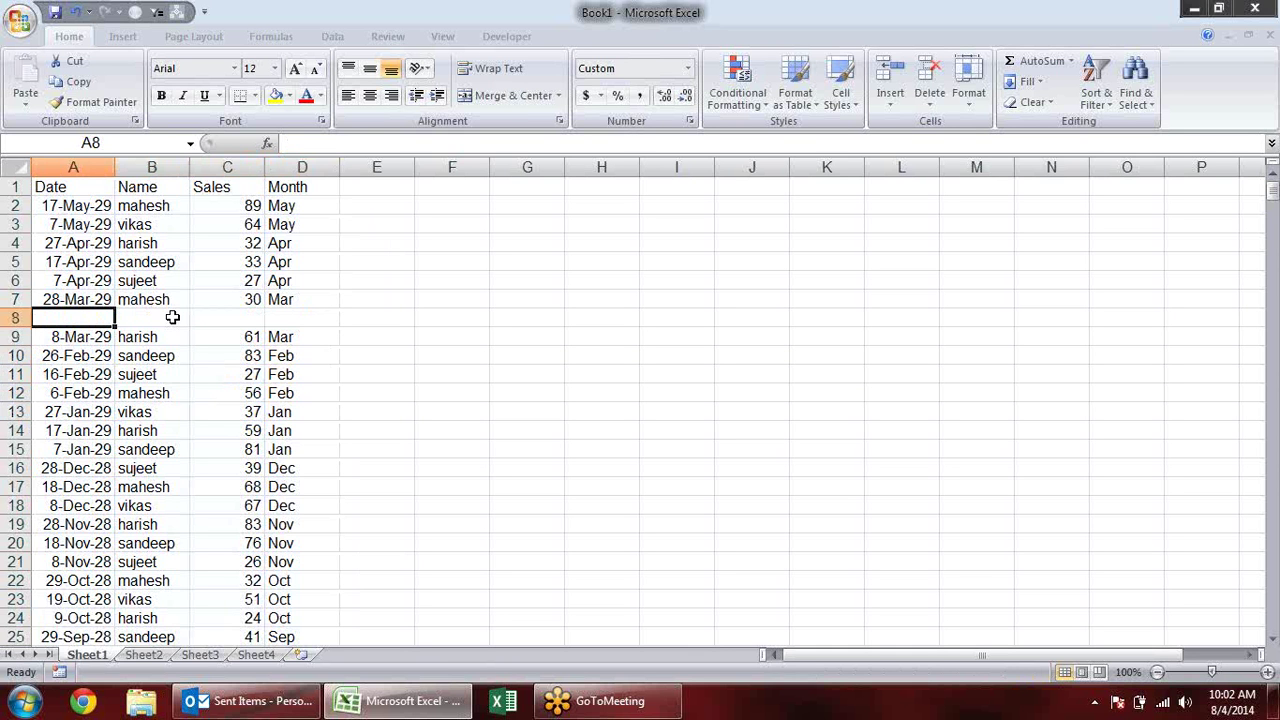
# Select each data region with Ctrl+A to confirm separate blocks above and below row 8.
pyautogui.press('Down')
pyautogui.press('Up')
pyautogui.press('Up')
pyautogui.press('Up')
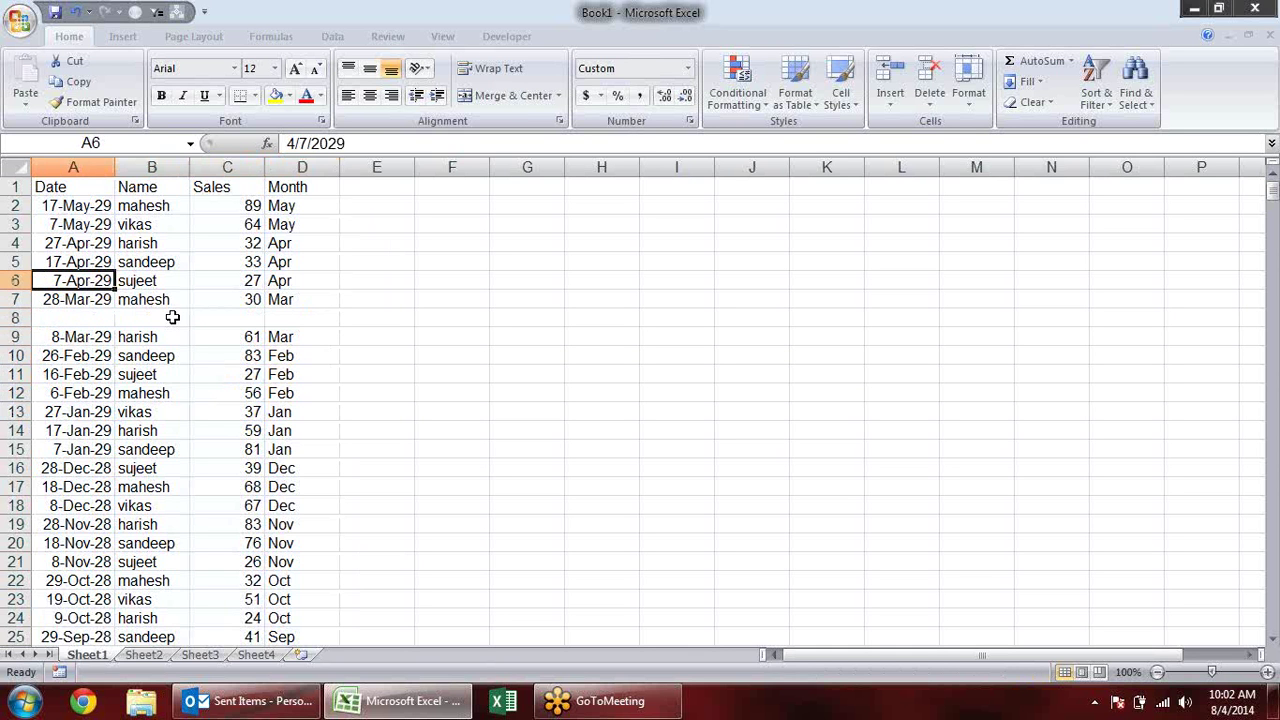
pyautogui.hotkey('ctrl', 'a')
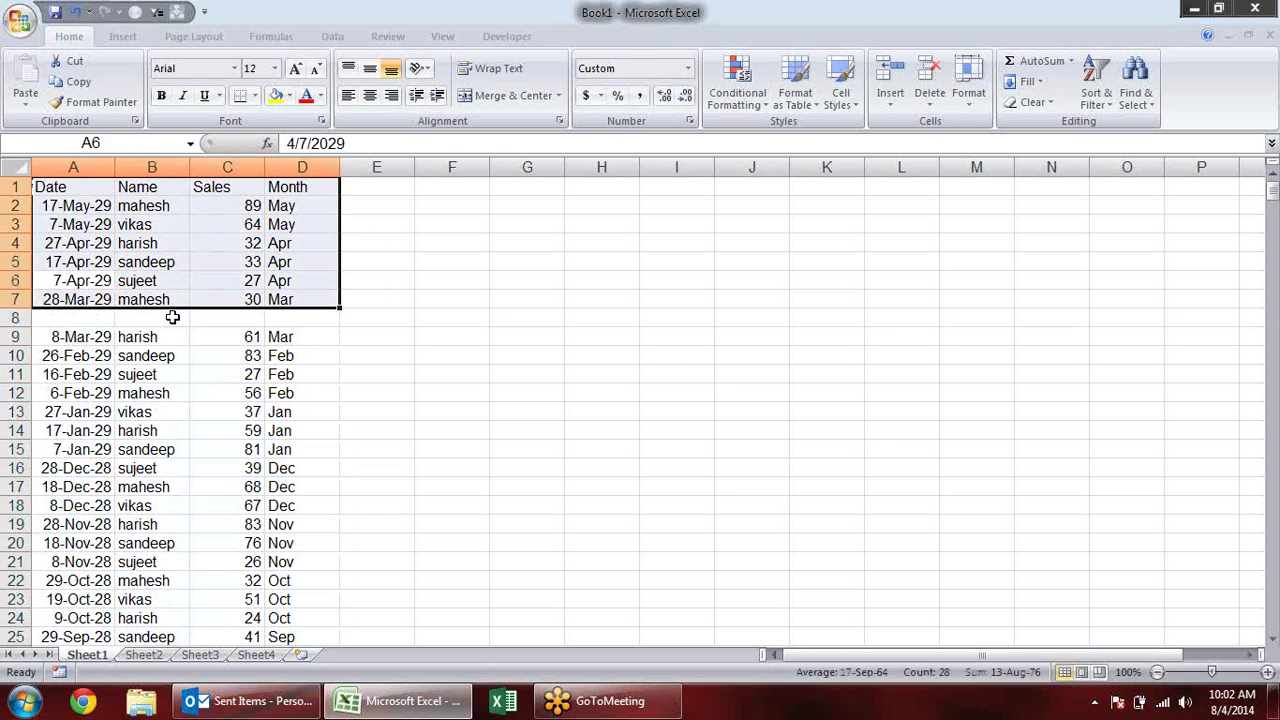
pyautogui.press('Down')
pyautogui.press('Down')
pyautogui.press('Down')
pyautogui.press('Down')
pyautogui.hotkey('ctrl', 'a')
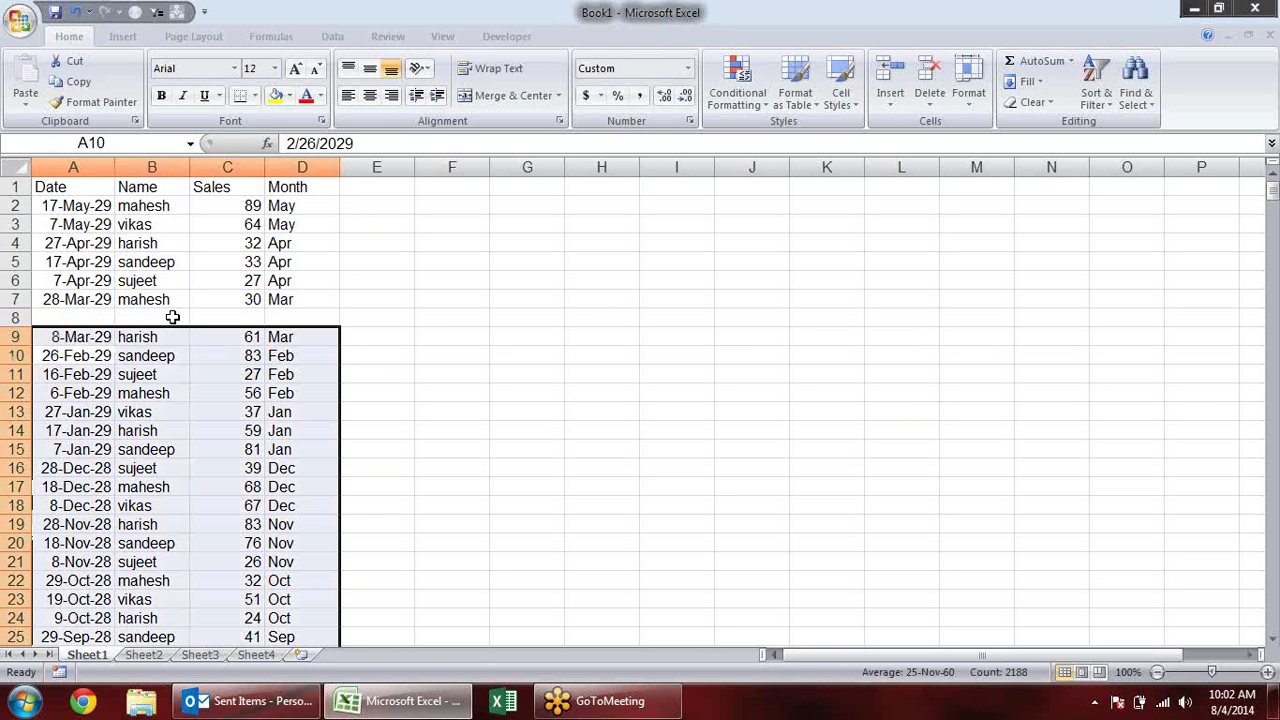
pyautogui.press('Up')
pyautogui.press('Up')
pyautogui.press('Up')
pyautogui.press('Up')
pyautogui.press('Up')
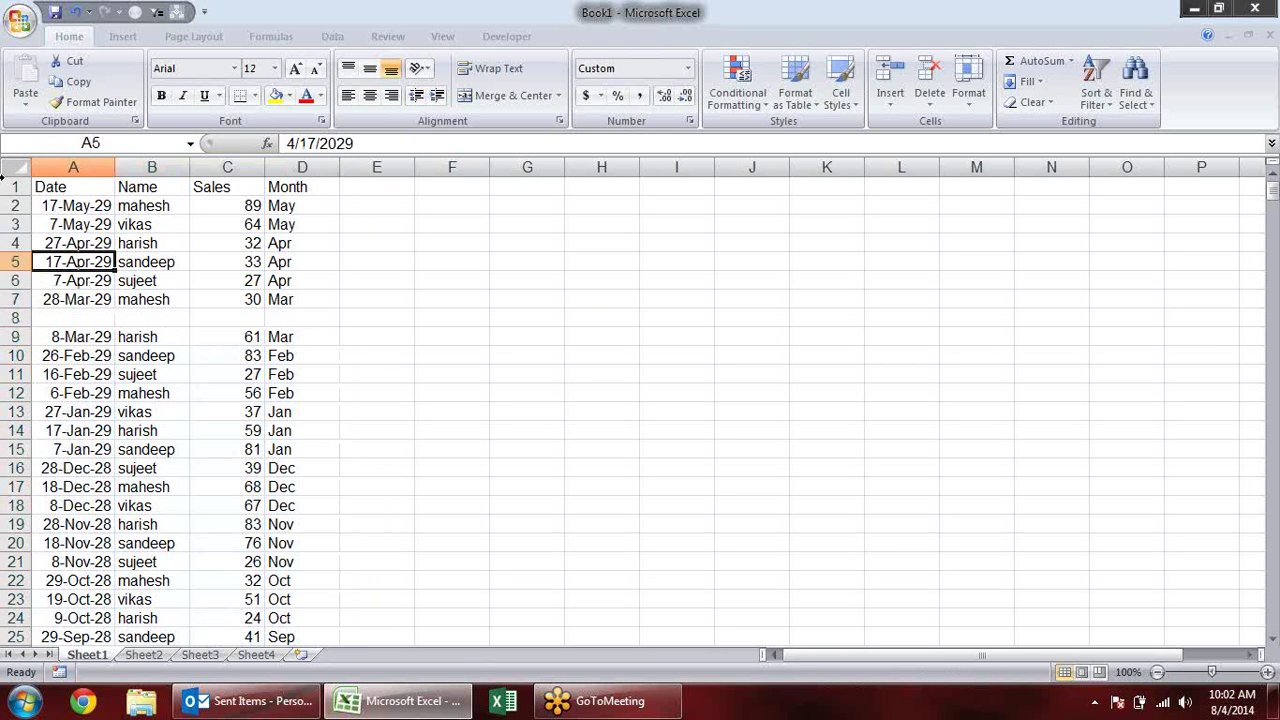
pyautogui.hotkey('ctrl', 'a')
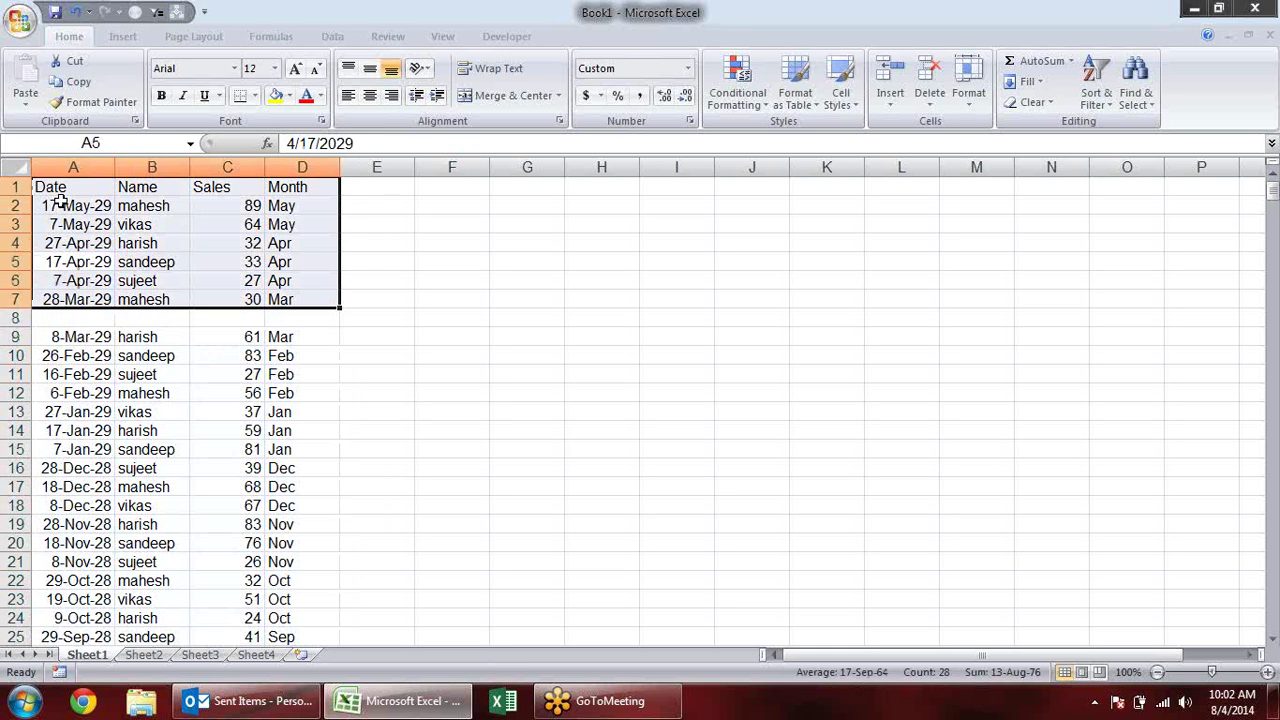
pyautogui.click(66, 222)
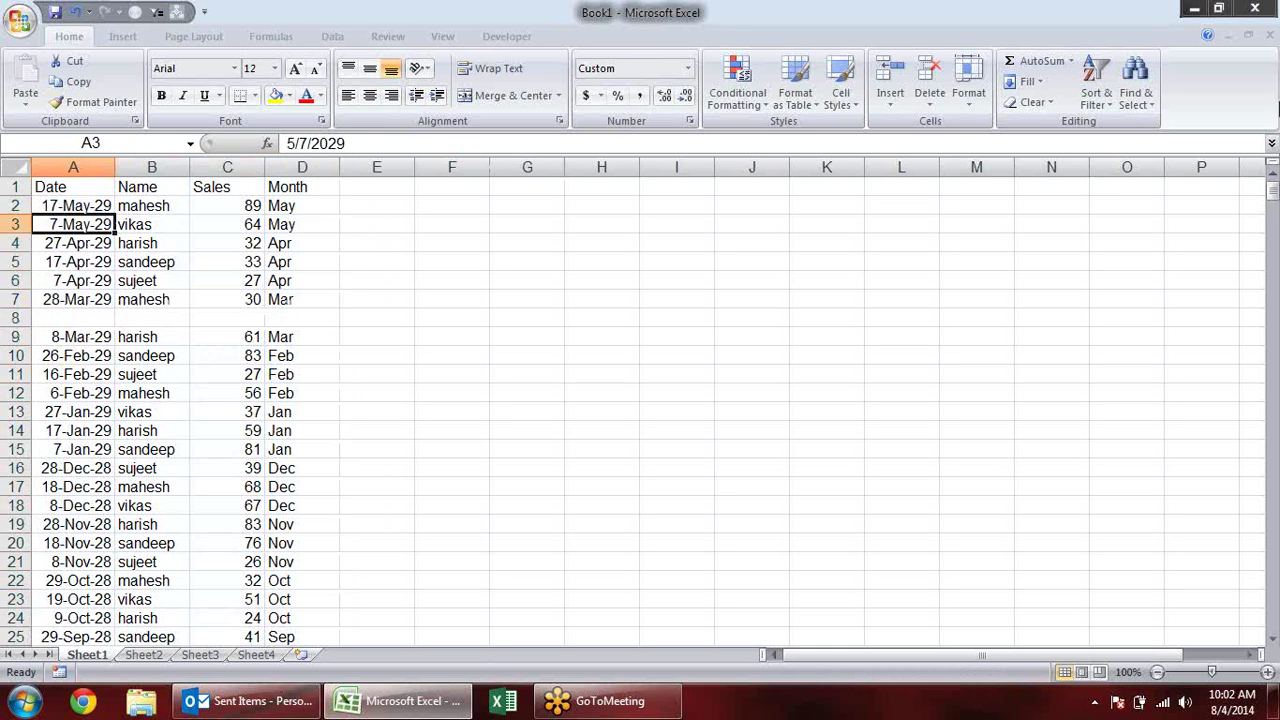
pyautogui.click(1096, 92)
pyautogui.click(1110, 126)
pyautogui.click(1096, 92)
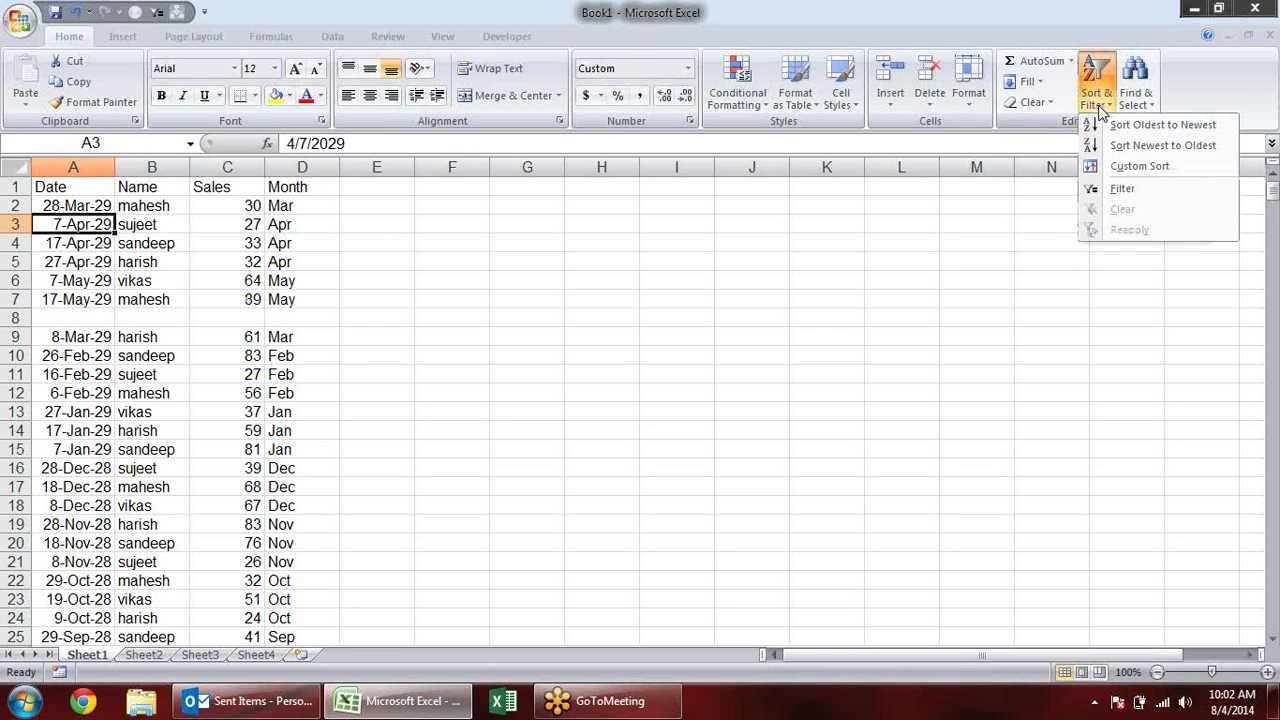
pyautogui.click(1118, 146)
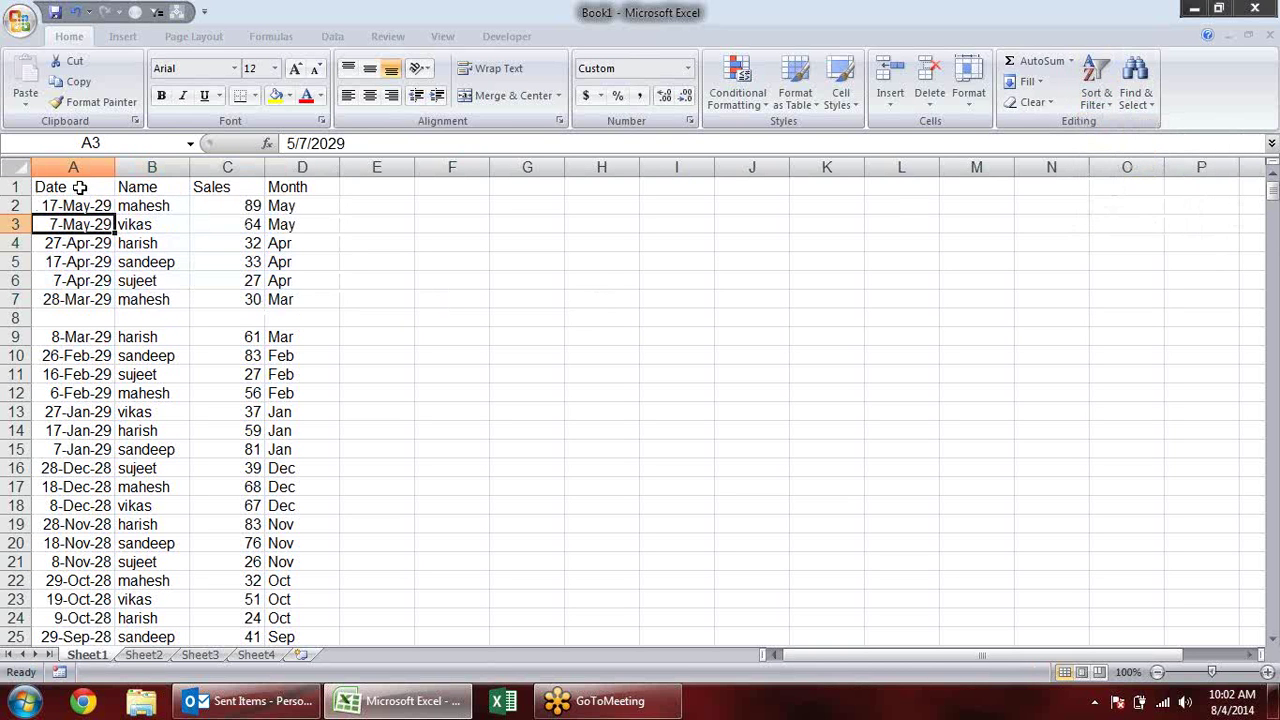
pyautogui.moveTo(79, 187); pyautogui.dragTo(136, 190)
pyautogui.click(100, 316)
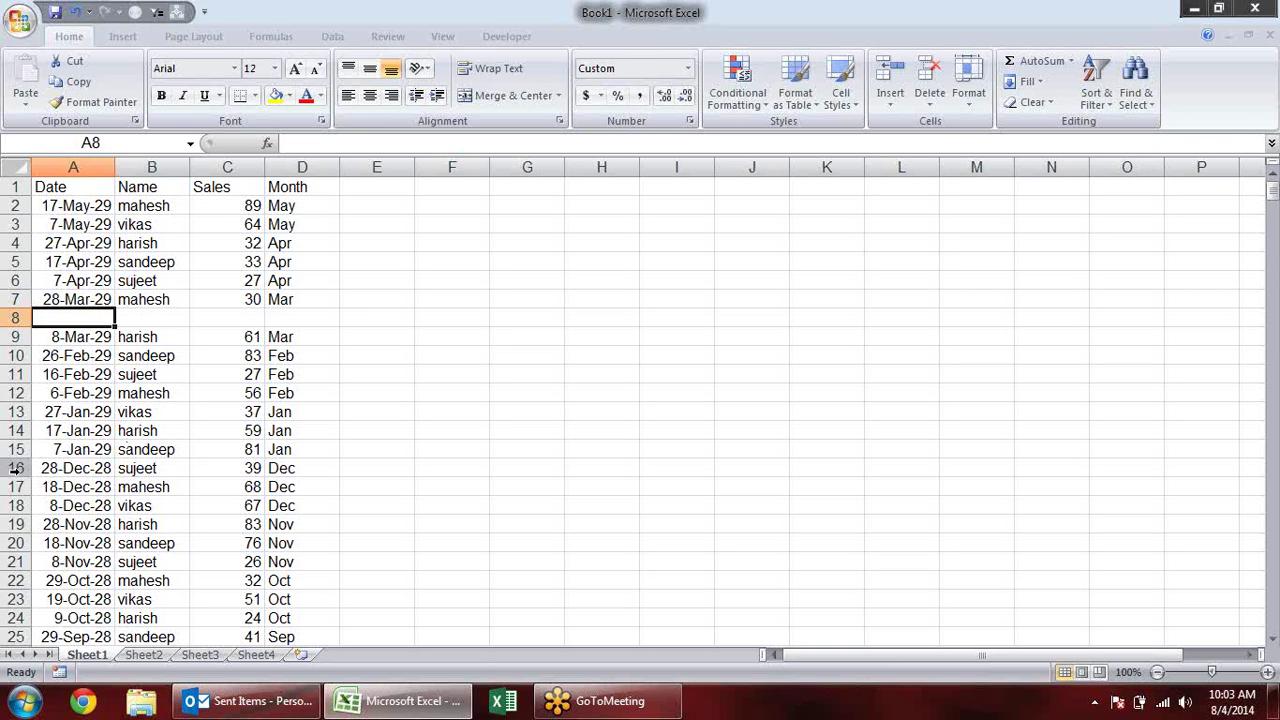
# Insert a blank row at row 16.
pyautogui.rightClick(16, 468)
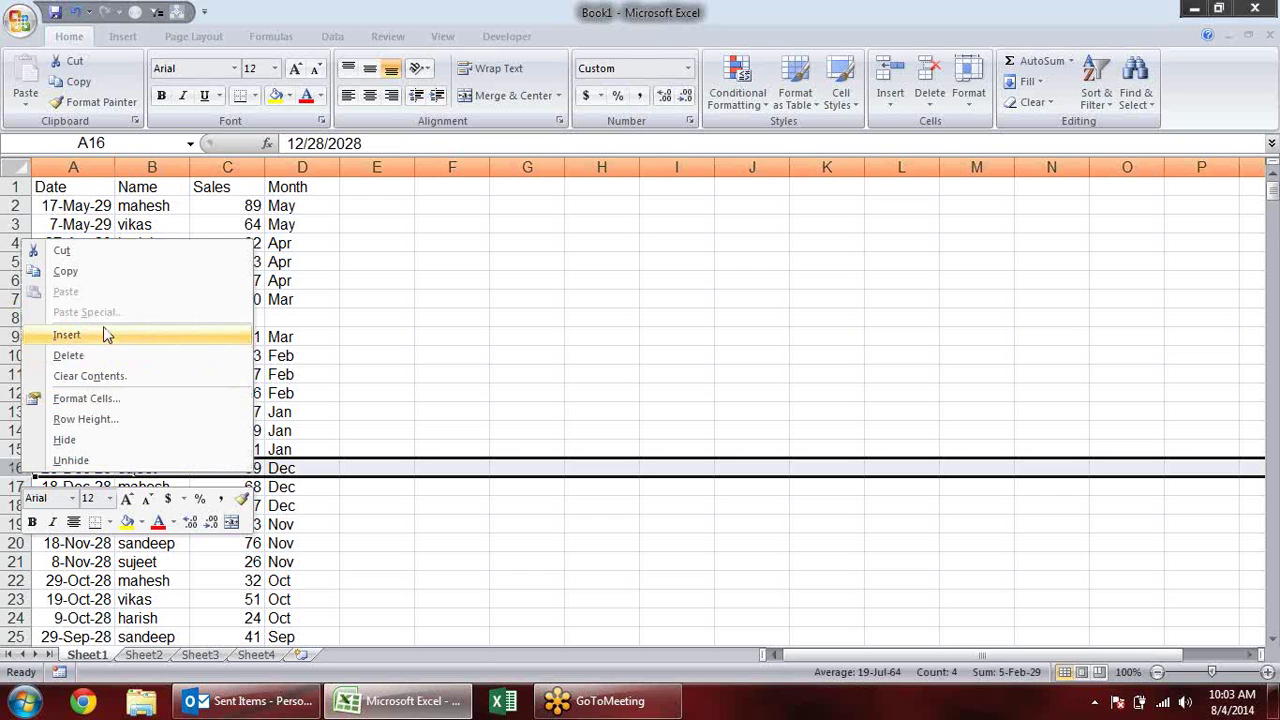
pyautogui.press('Return')
pyautogui.click(451, 355)
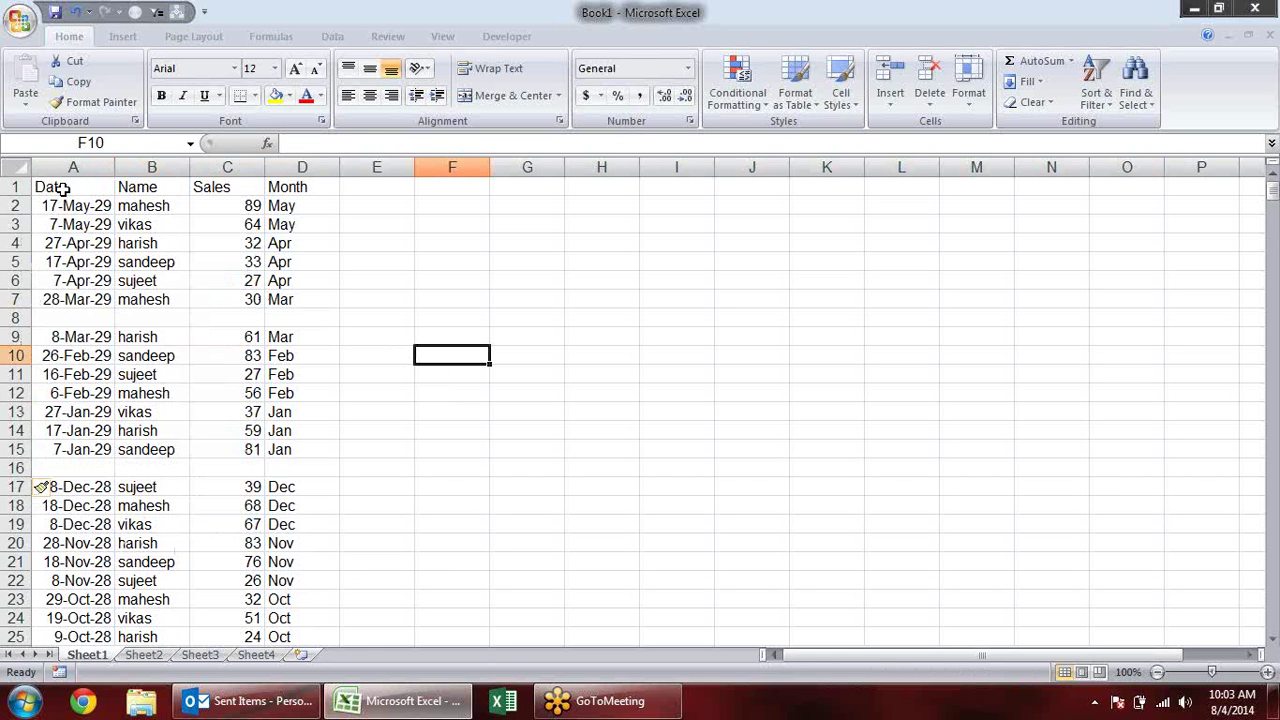
# Select A1:D556 and sort it by date, oldest to newest.
pyautogui.moveTo(93, 183); pyautogui.dragTo(248, 716)
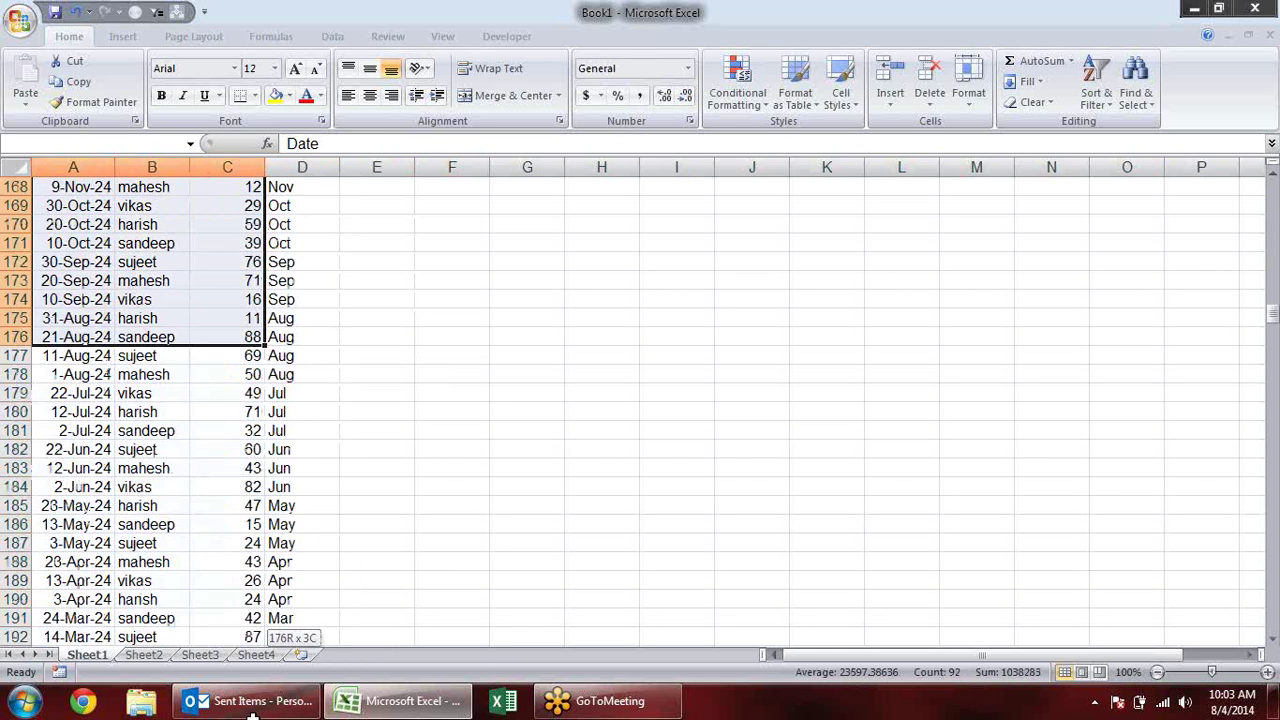
pyautogui.moveTo(248, 716)
pyautogui.mouseDown()
pyautogui.moveTo(268, 716)
pyautogui.moveTo(343, 583)
pyautogui.mouseUp()
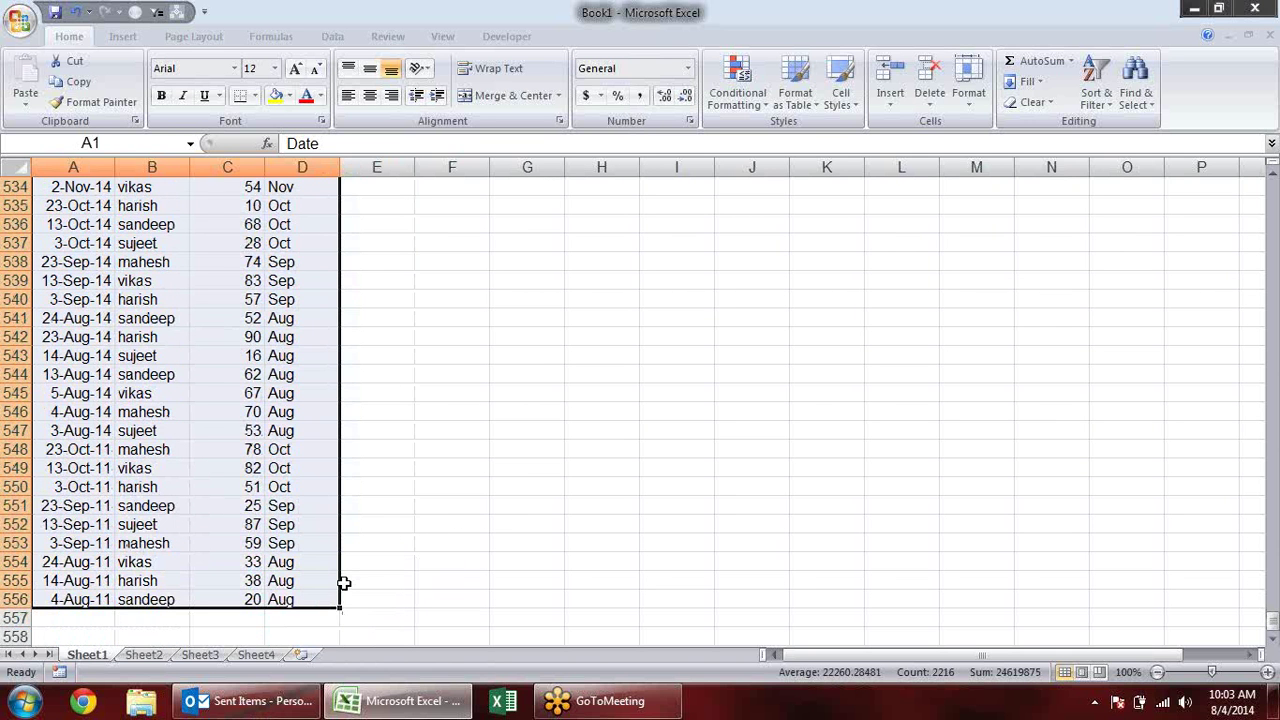
pyautogui.click(1110, 98)
pyautogui.click(1160, 125)
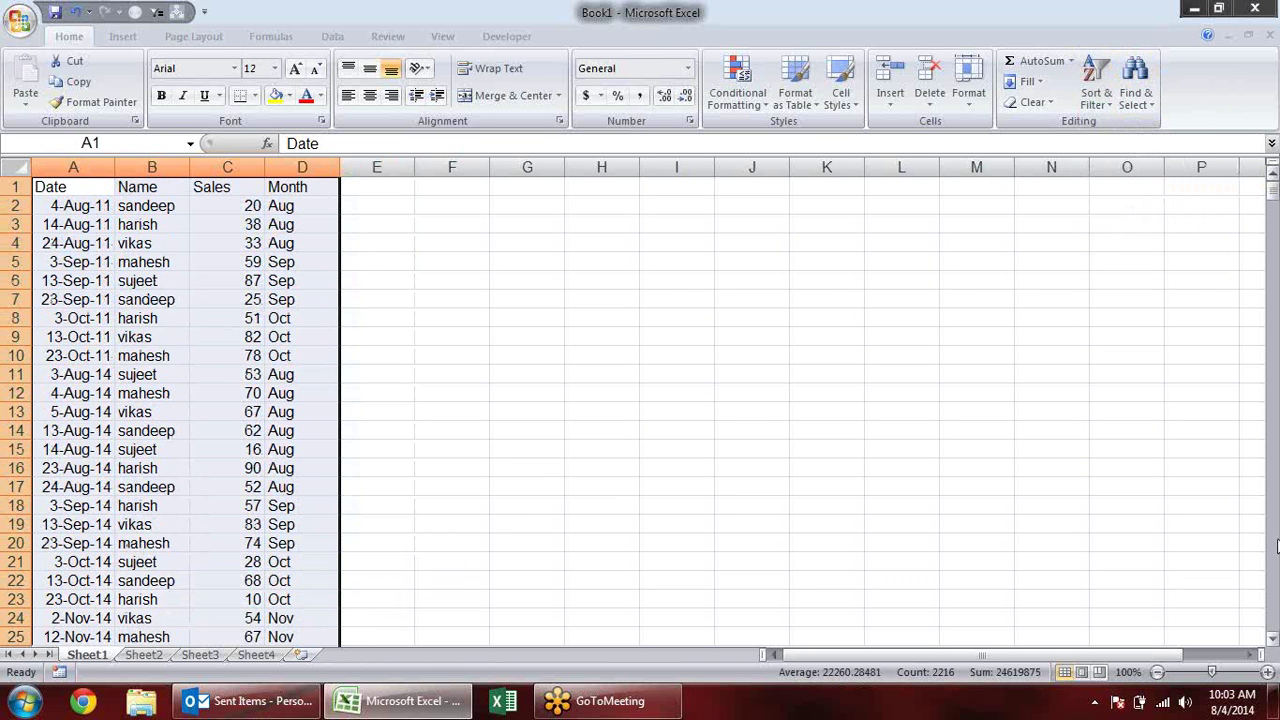
pyautogui.click(397, 355)
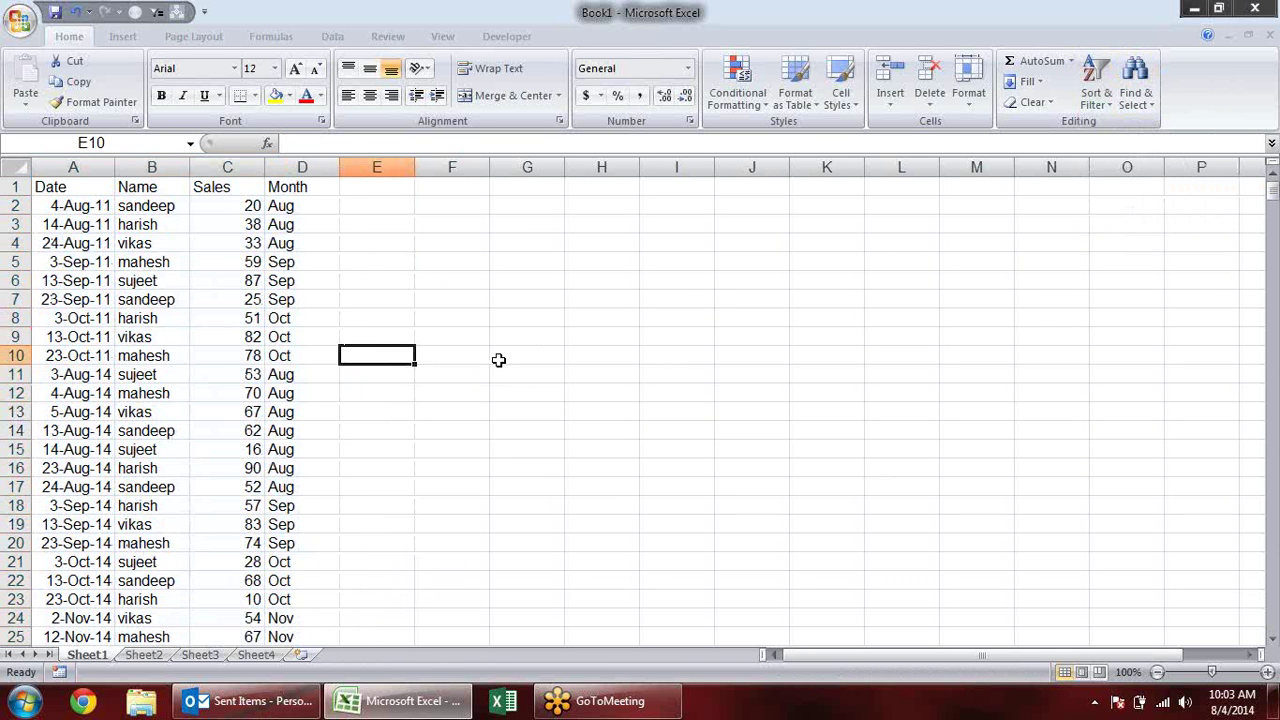
# Check that the Name column now runs continuously to row 554 with no gaps.
pyautogui.scroll(-5, 236, 378)
pyautogui.scroll(-7, 236, 378)
pyautogui.click(172, 334)
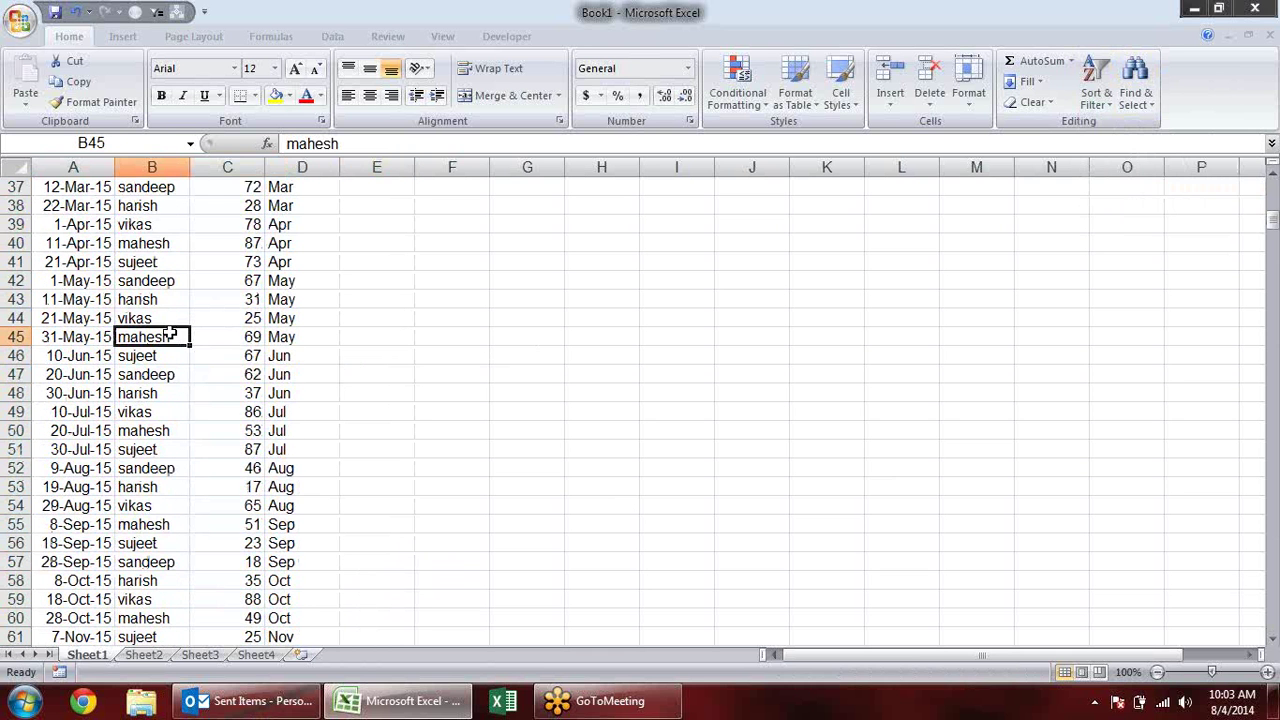
pyautogui.hotkey('ctrl', 'Down')
pyautogui.press('Down')
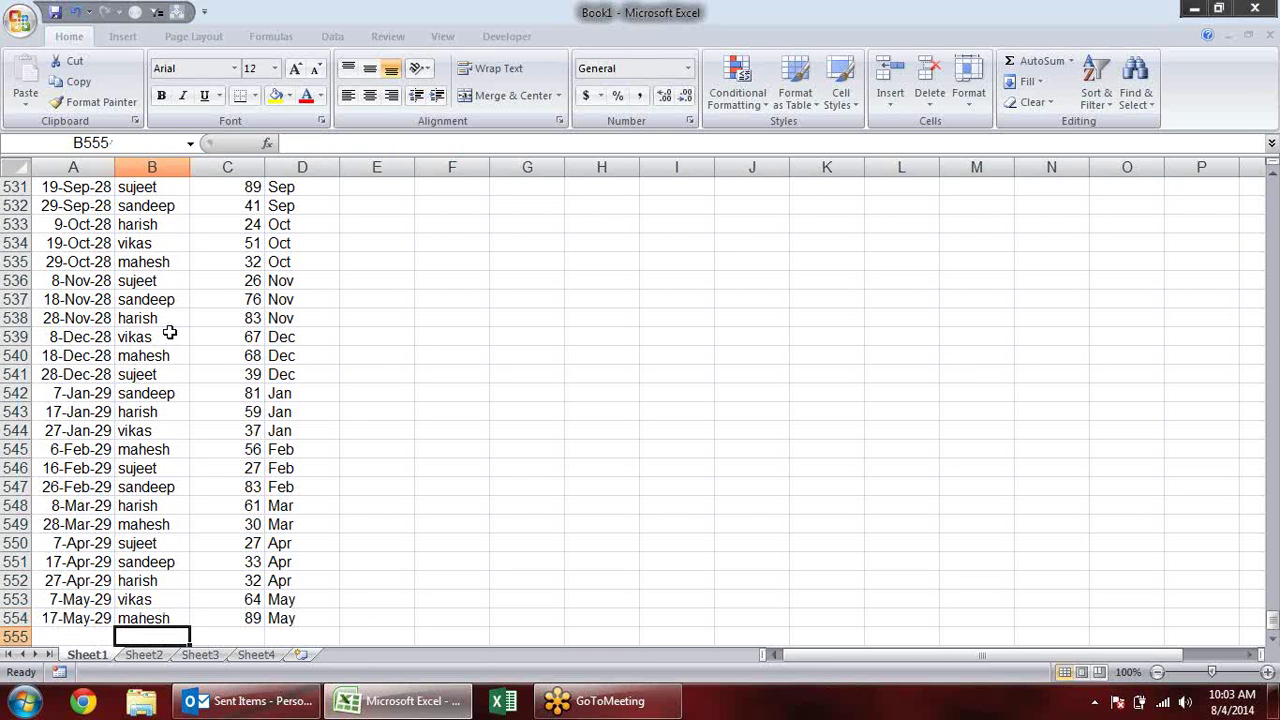
pyautogui.press('Down')
pyautogui.press('Down')
pyautogui.press('Up')
pyautogui.press('Up')
pyautogui.press('Up')
pyautogui.hotkey('ctrl', 'Up')
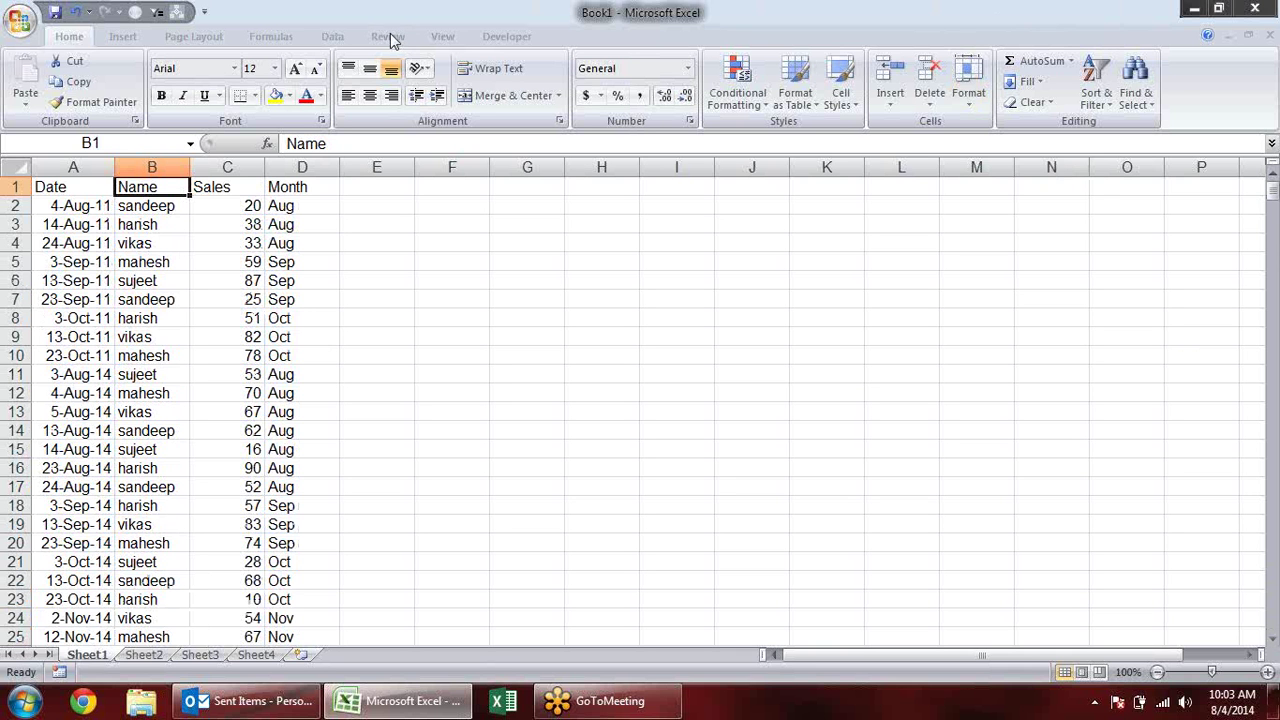
pyautogui.click(1096, 95)
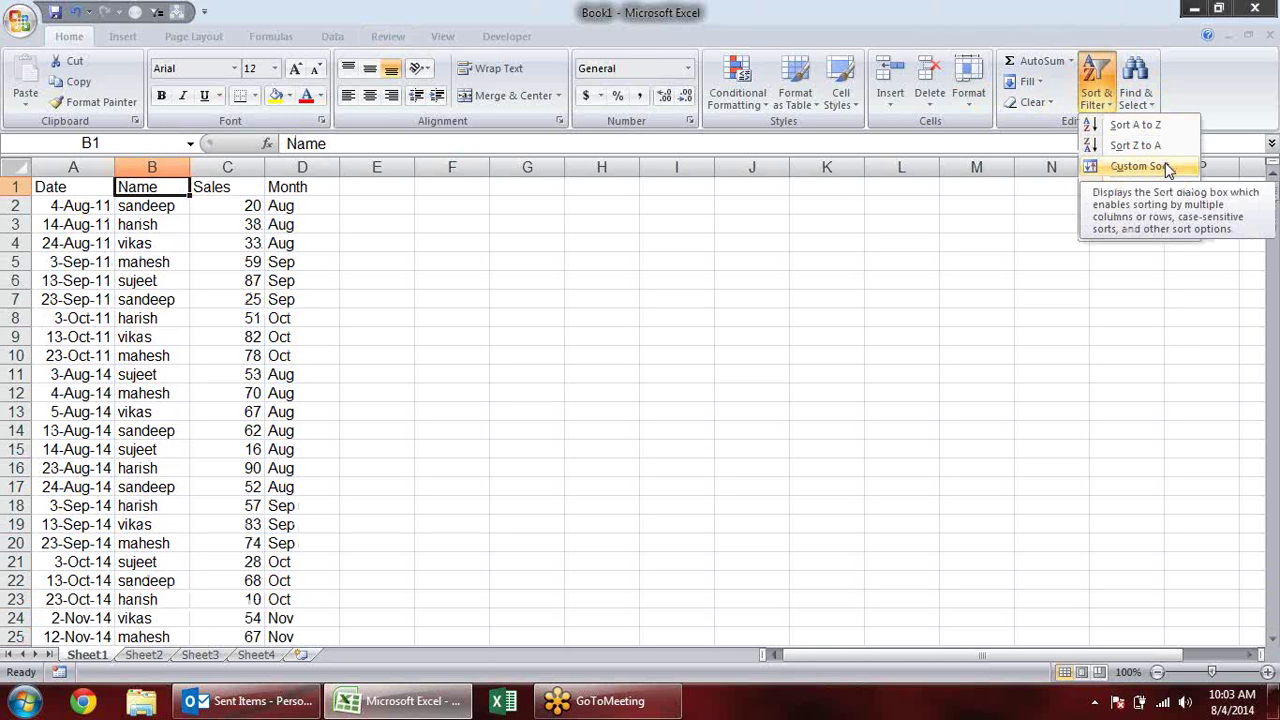
# Bring up the Custom Sort dialog, reposition it, and close it without sorting.
pyautogui.click(1136, 166)
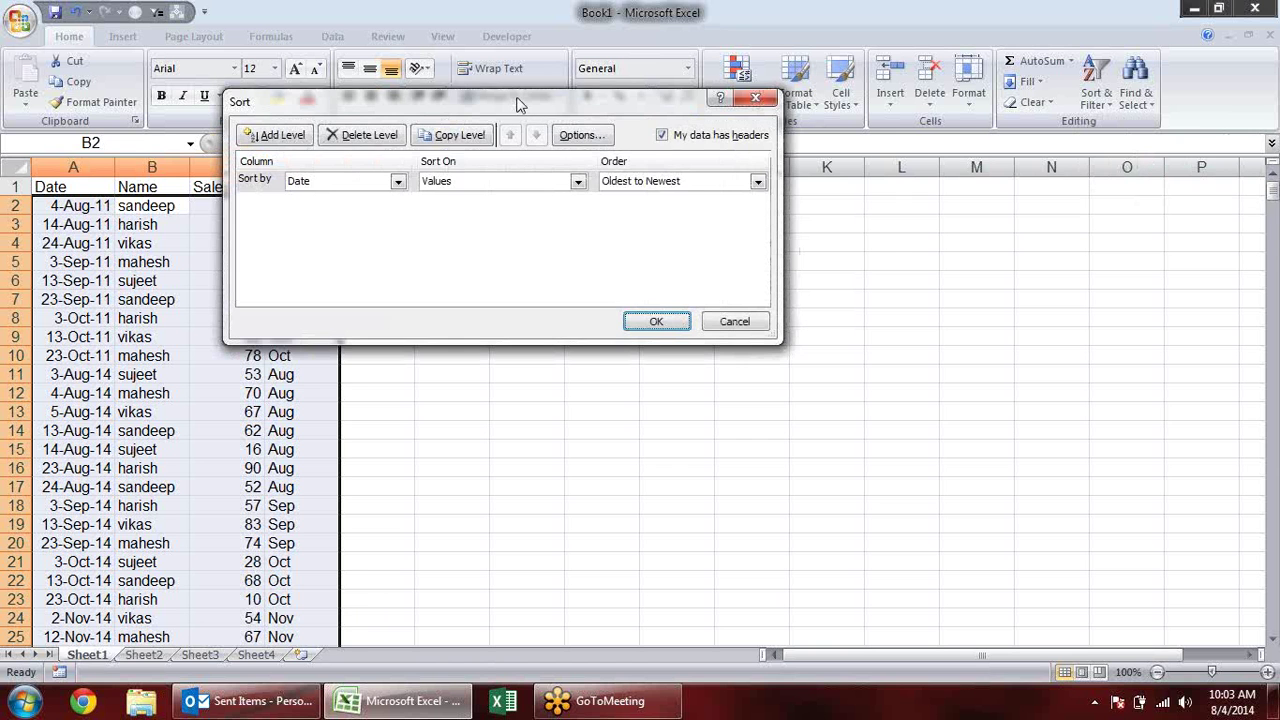
pyautogui.moveTo(520, 103); pyautogui.dragTo(928, 262)
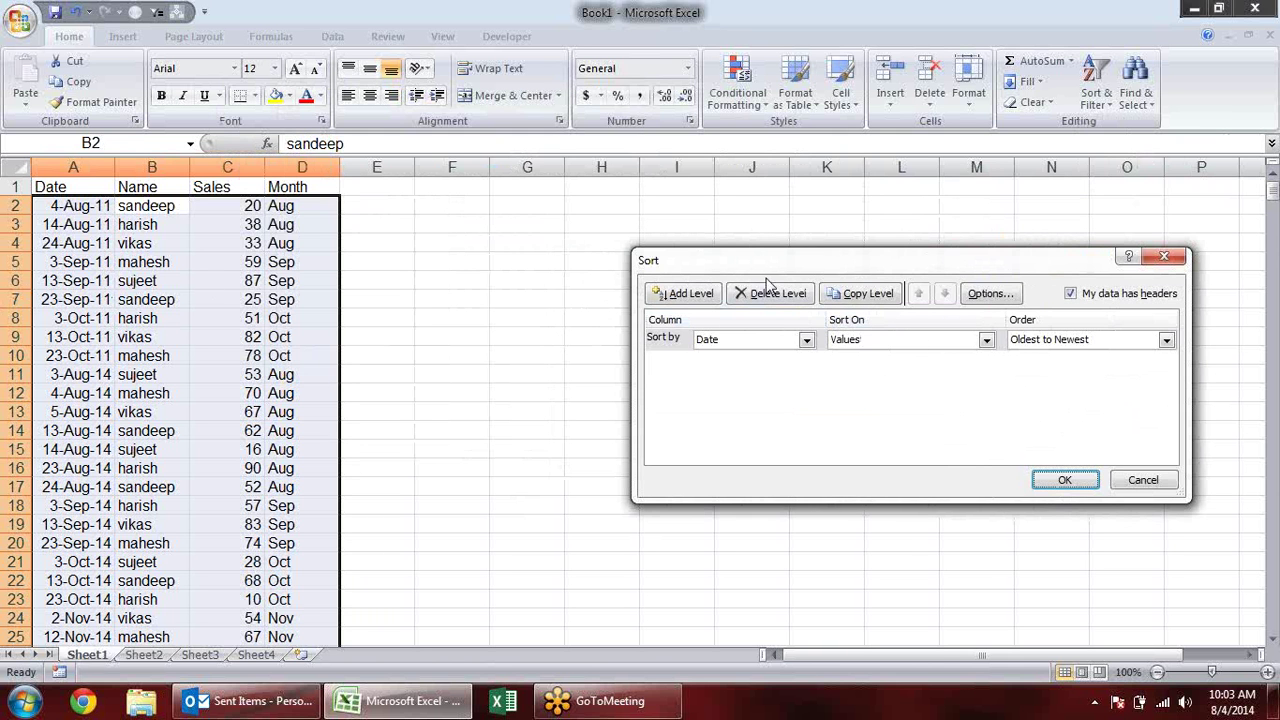
pyautogui.moveTo(812, 262); pyautogui.dragTo(680, 234)
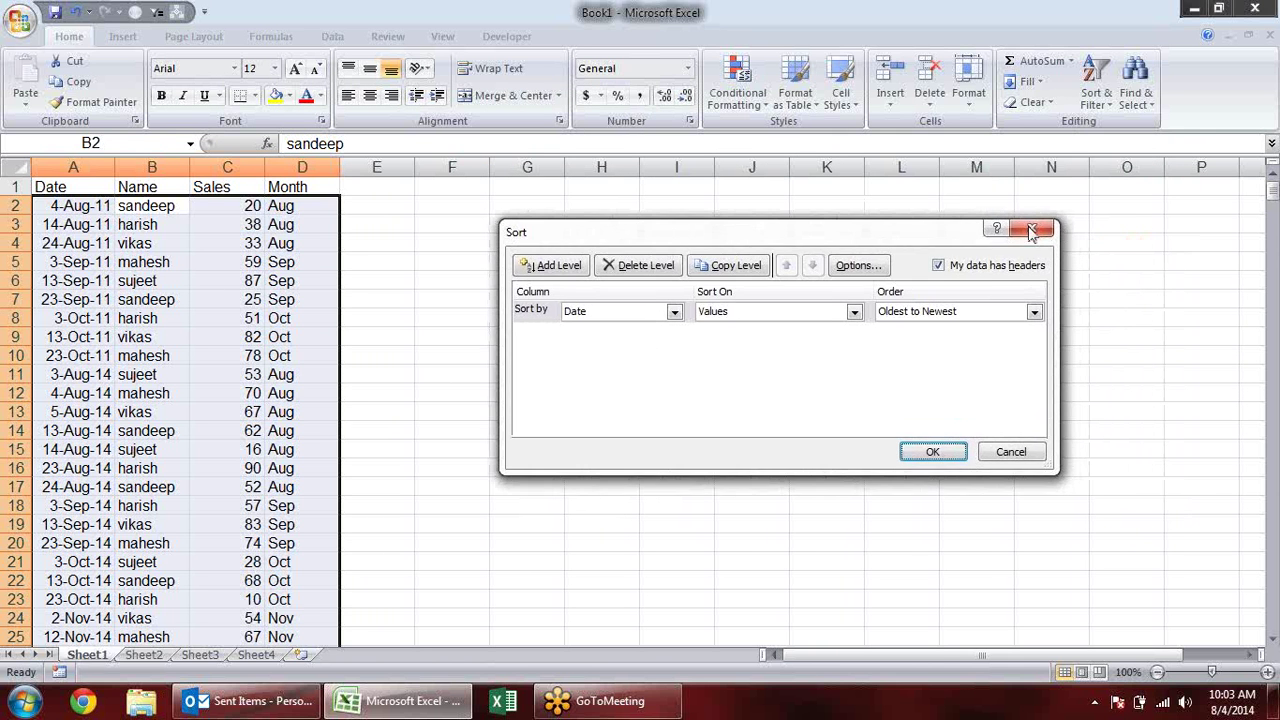
pyautogui.click(1032, 232)
# Reopen Custom Sort and set the Sort by column to Name.
pyautogui.click(1097, 92)
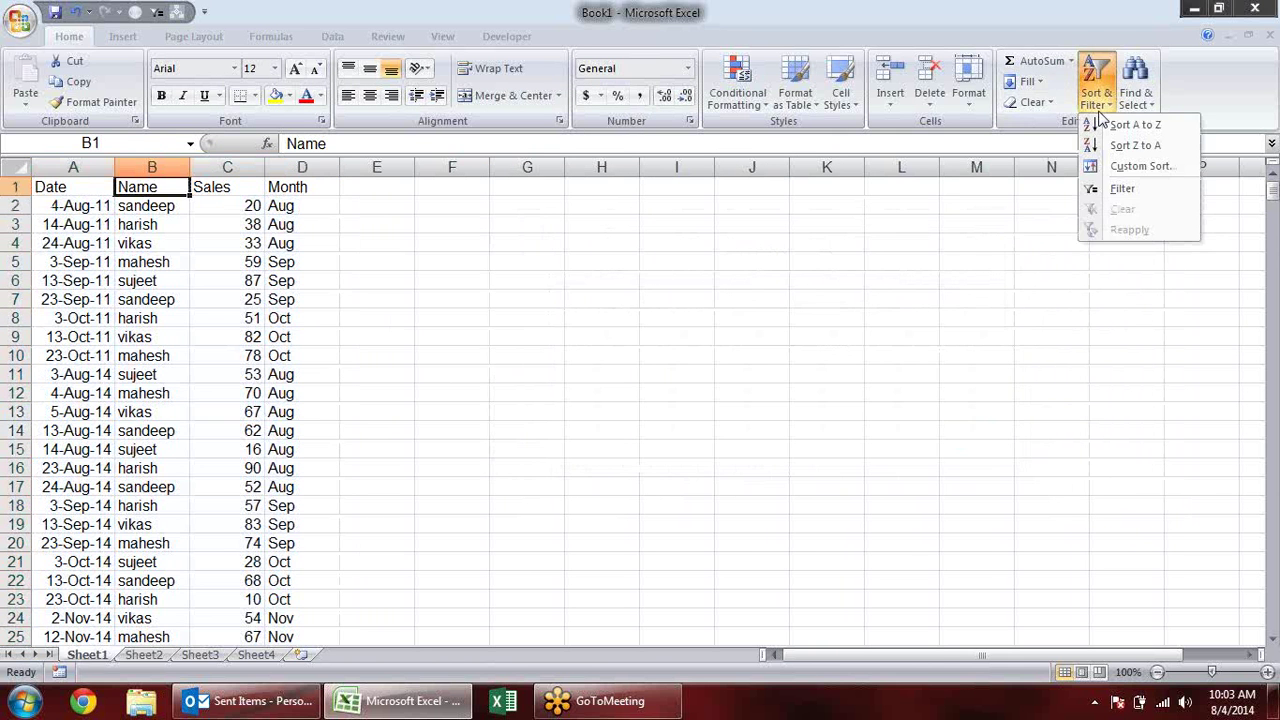
pyautogui.click(1130, 165)
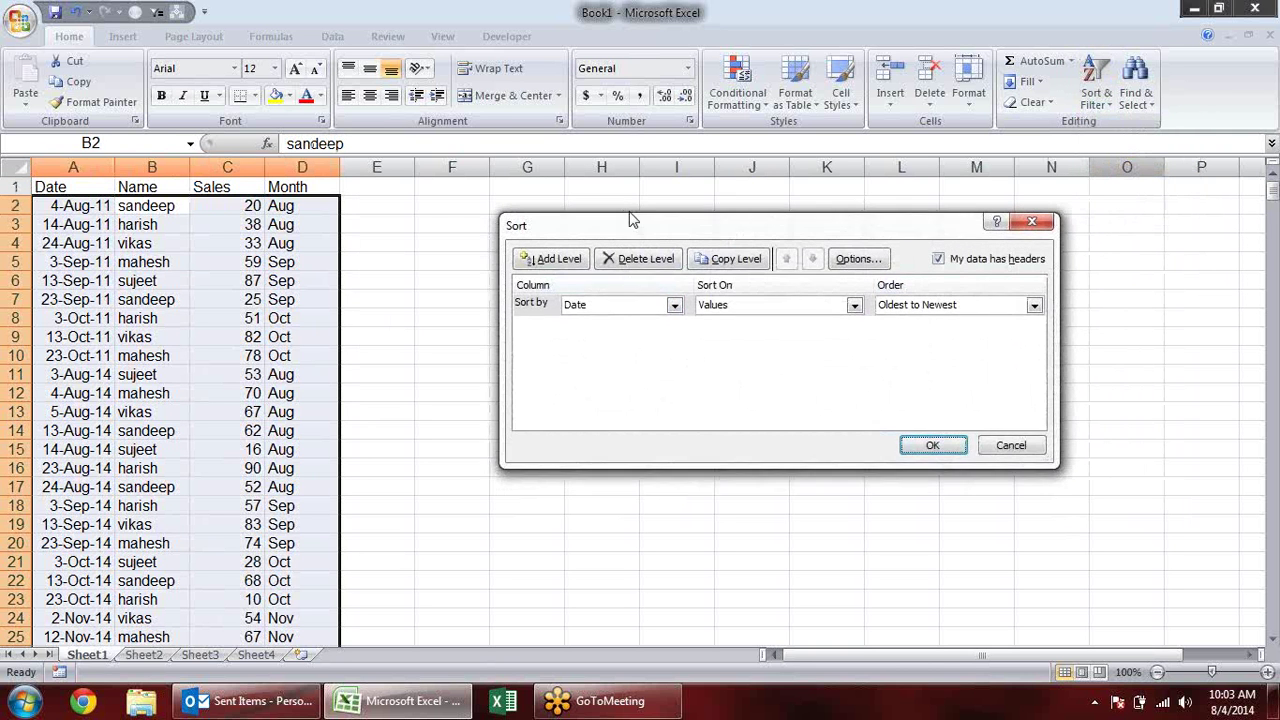
pyautogui.moveTo(645, 235); pyautogui.dragTo(609, 207)
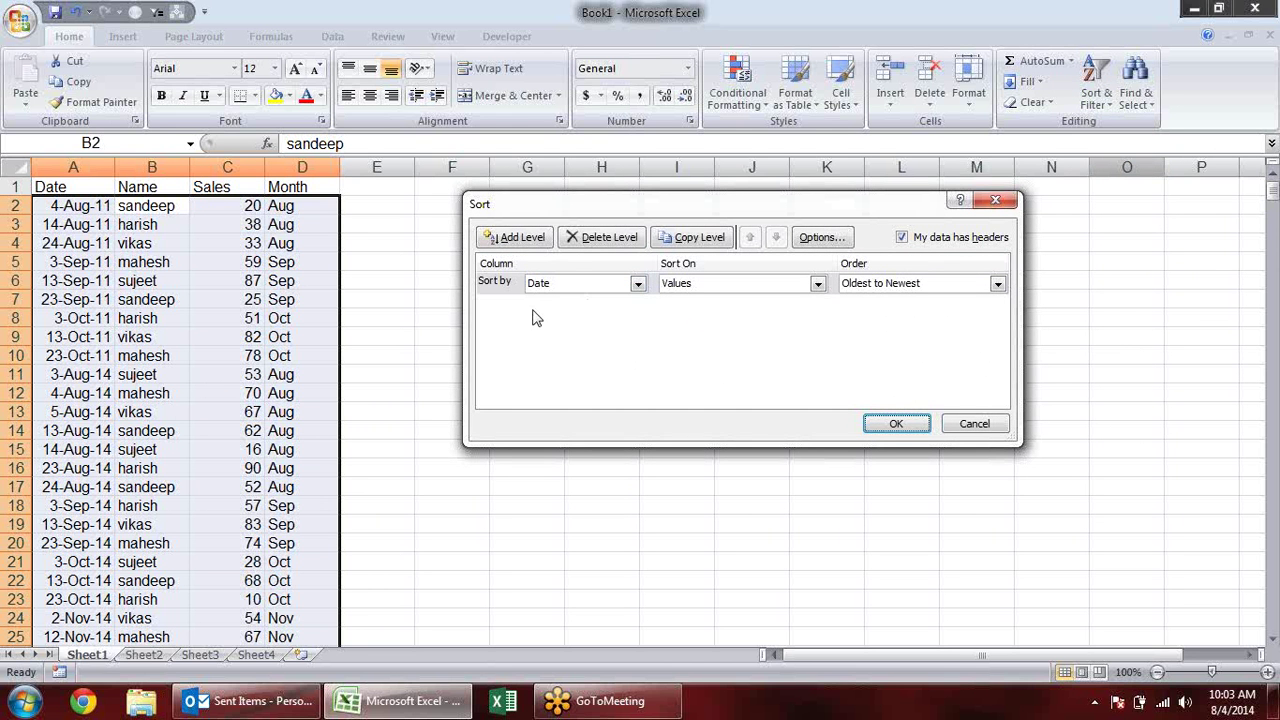
pyautogui.click(638, 285)
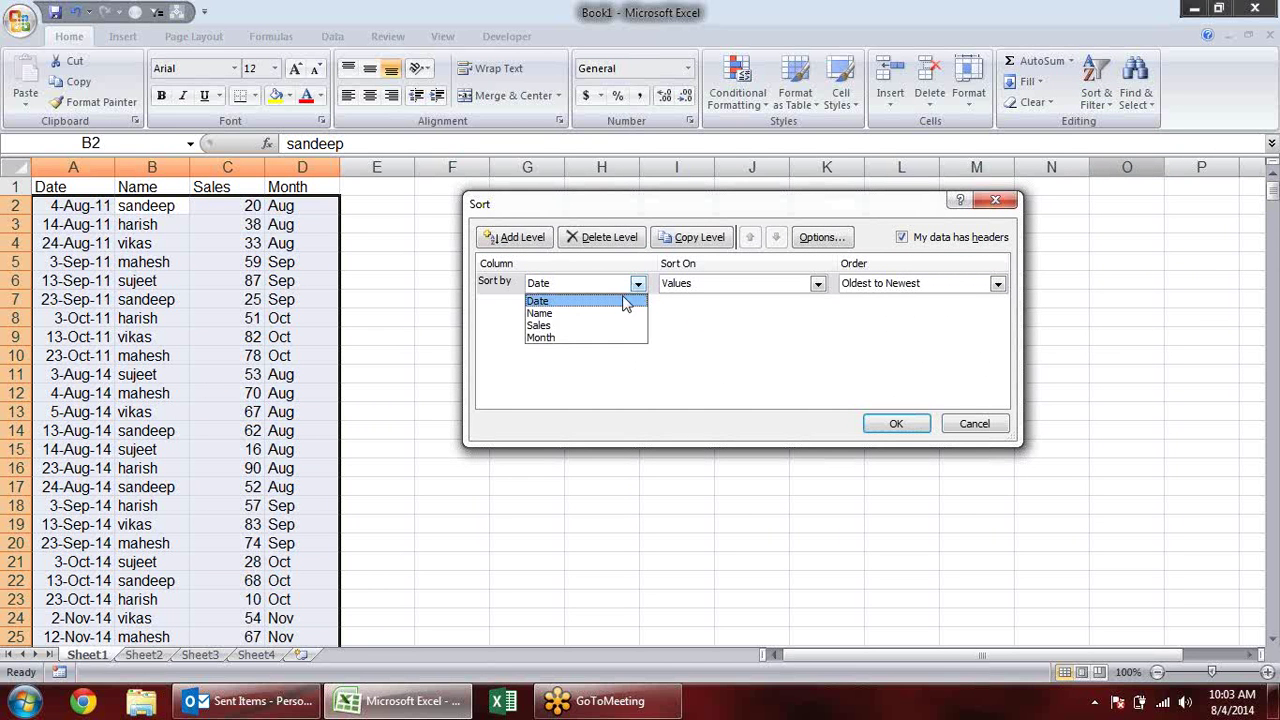
pyautogui.click(594, 317)
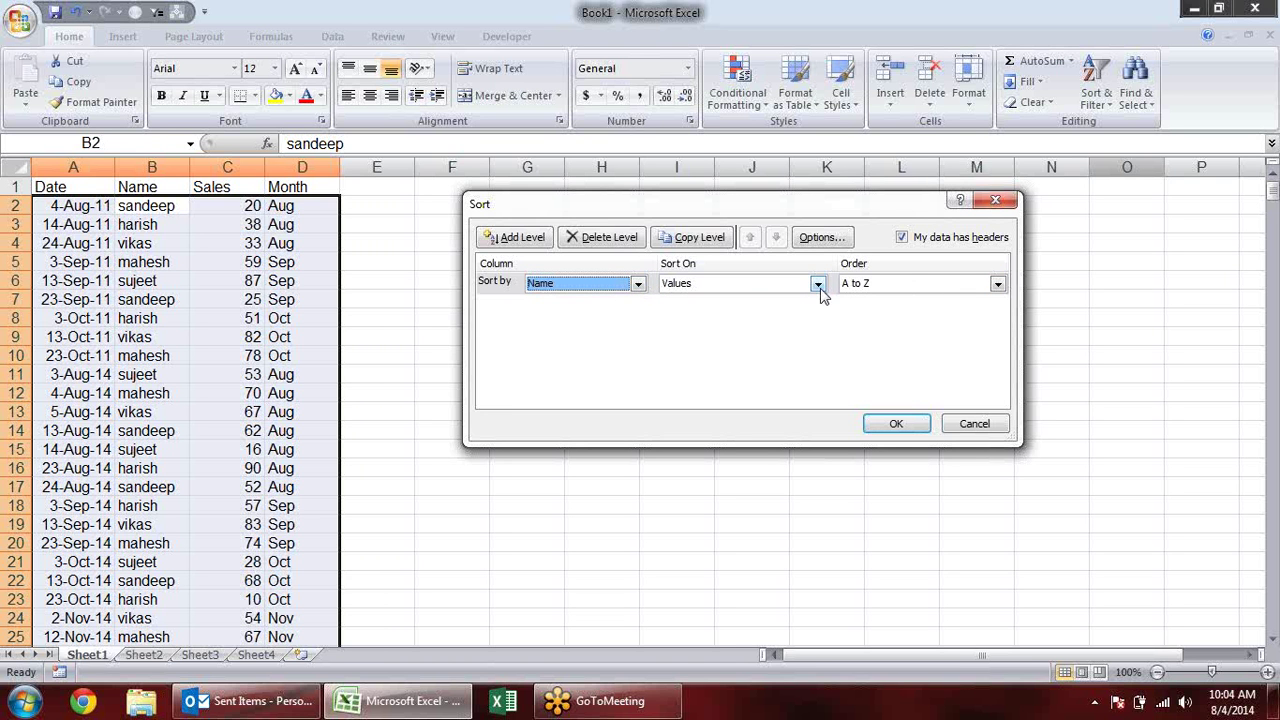
# Keep the first level as Name, on values, A to Z, with 'My data has headers' checked.
pyautogui.click(637, 285)
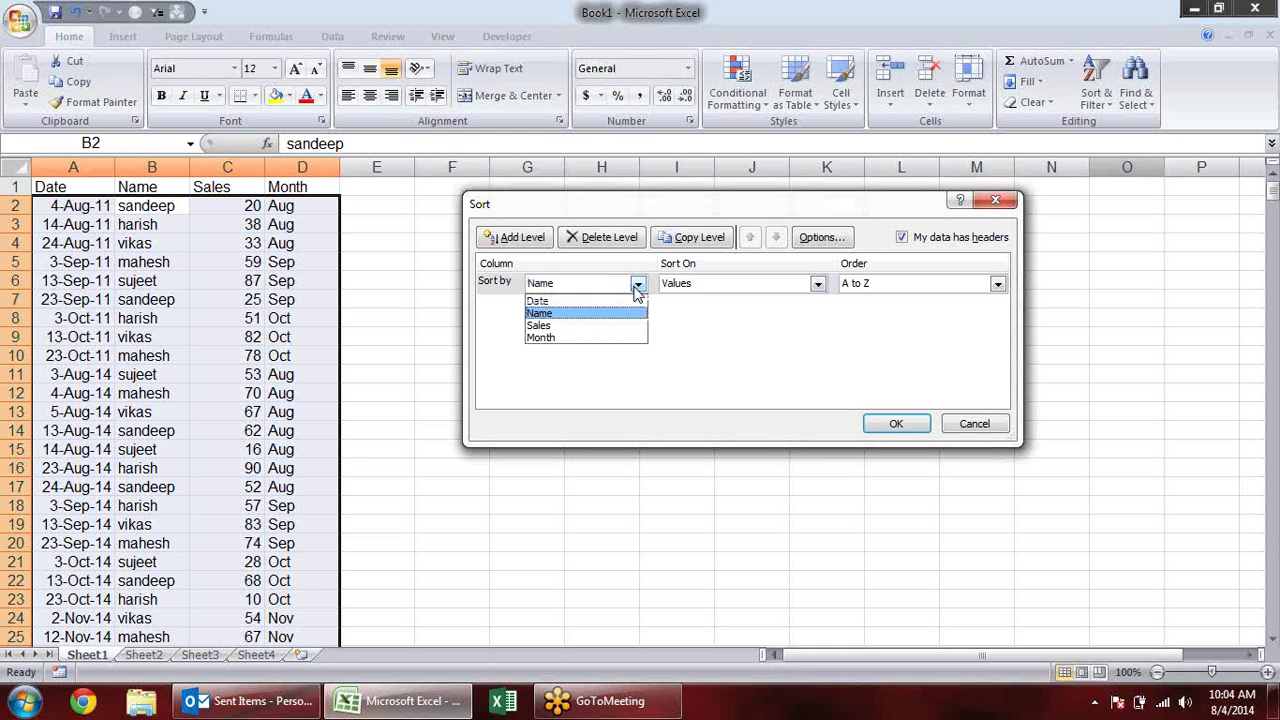
pyautogui.click(637, 287)
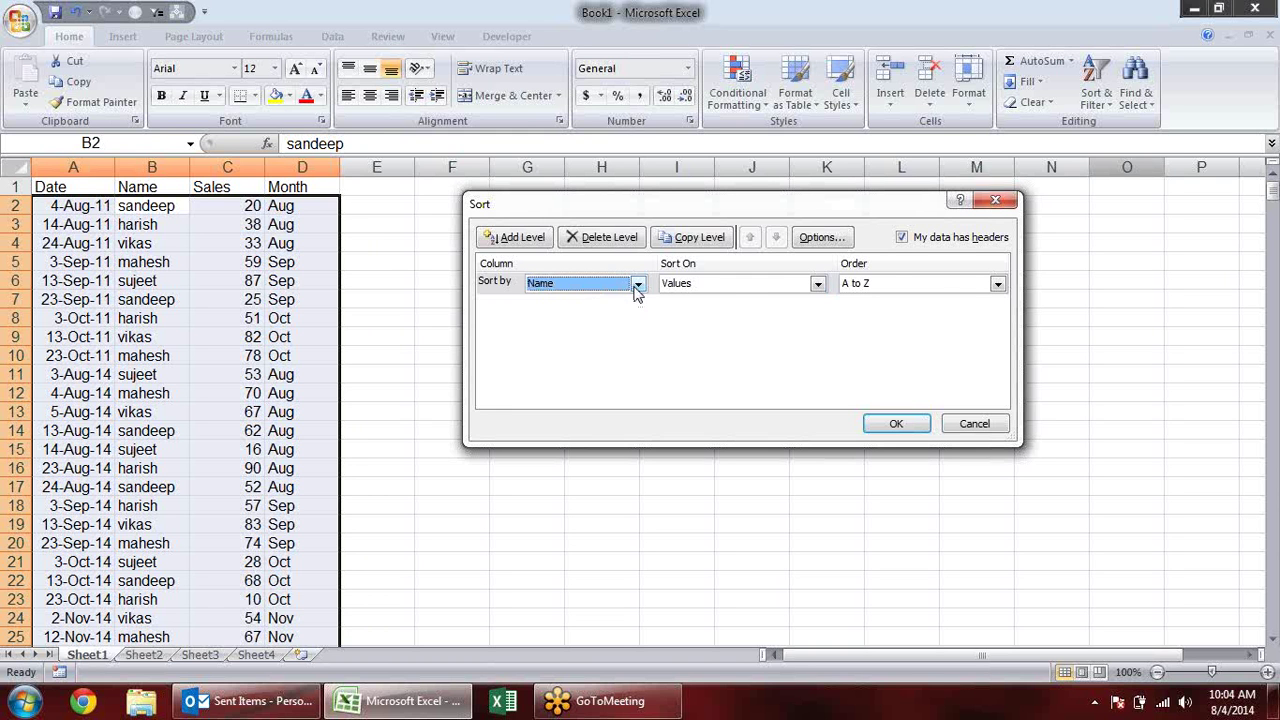
pyautogui.click(910, 238)
pyautogui.click(912, 238)
pyautogui.click(912, 238)
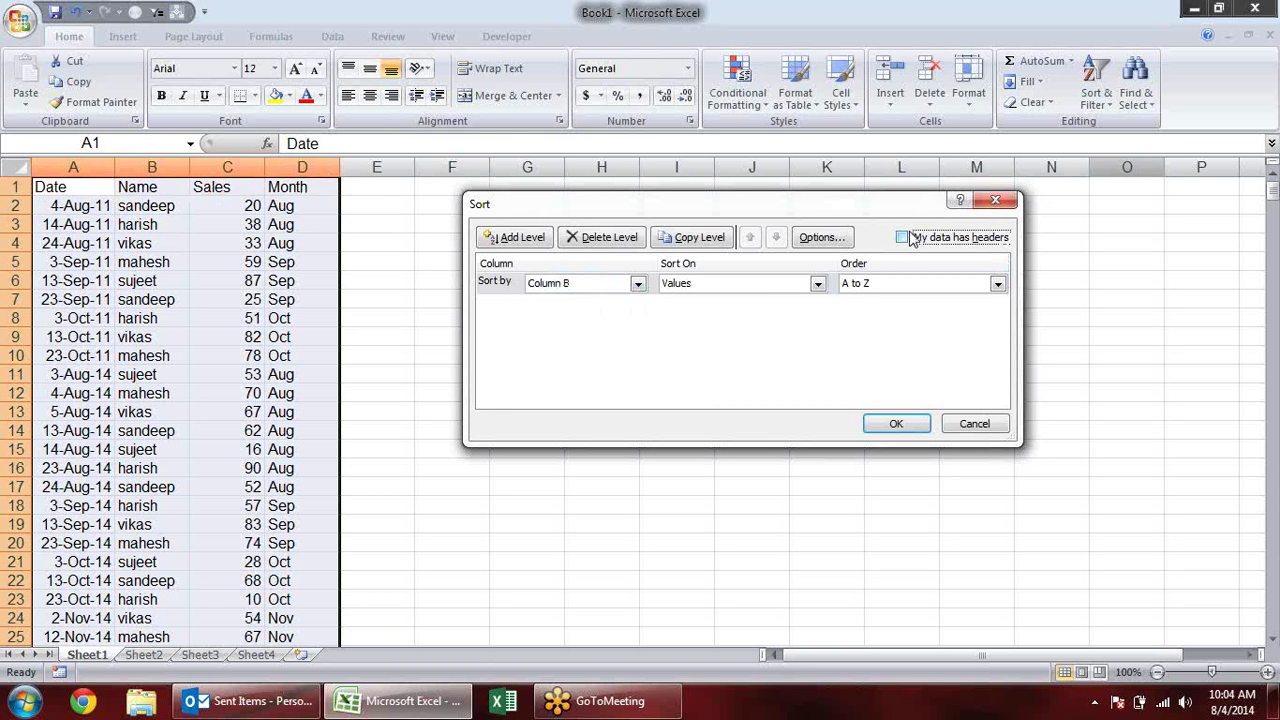
pyautogui.click(924, 242)
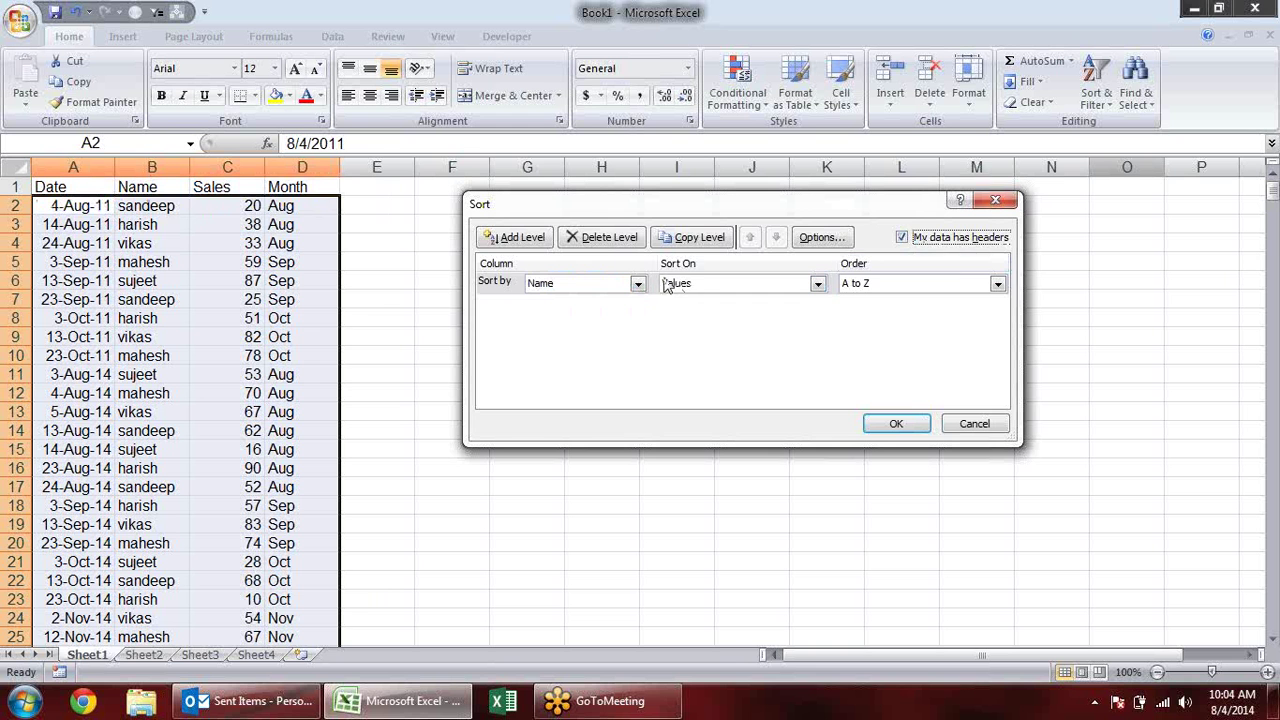
pyautogui.click(638, 284)
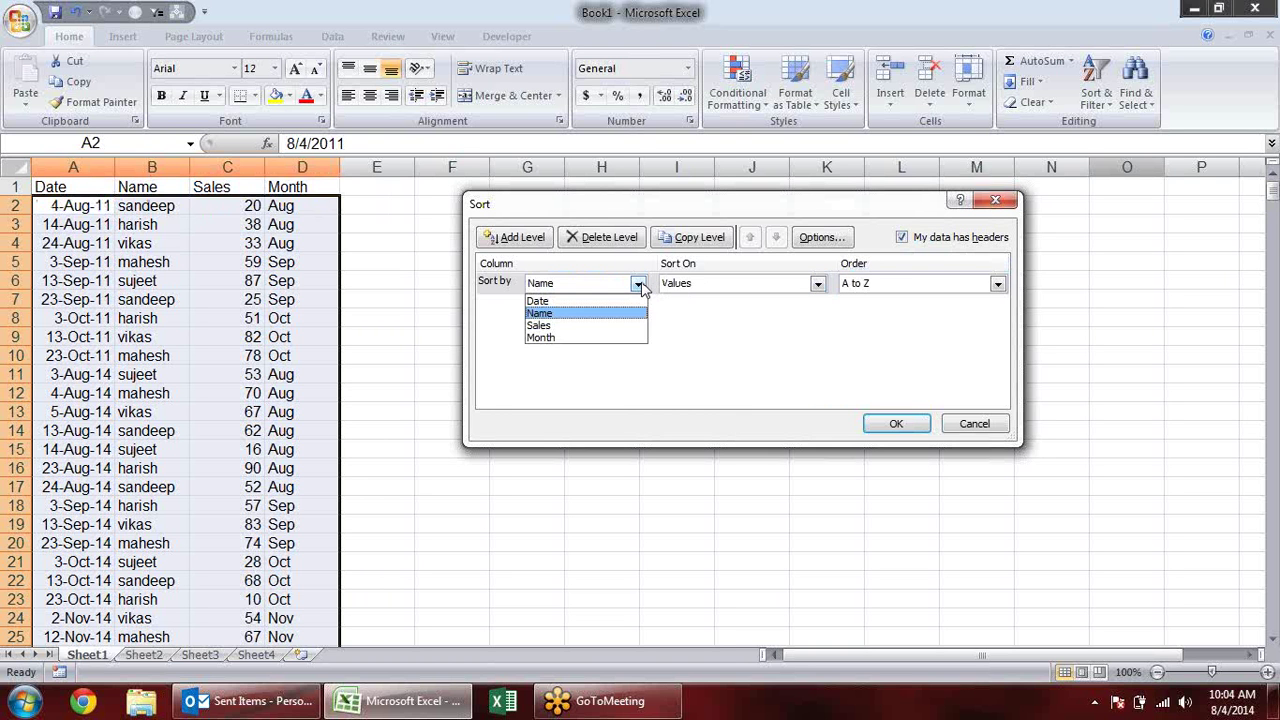
pyautogui.click(613, 315)
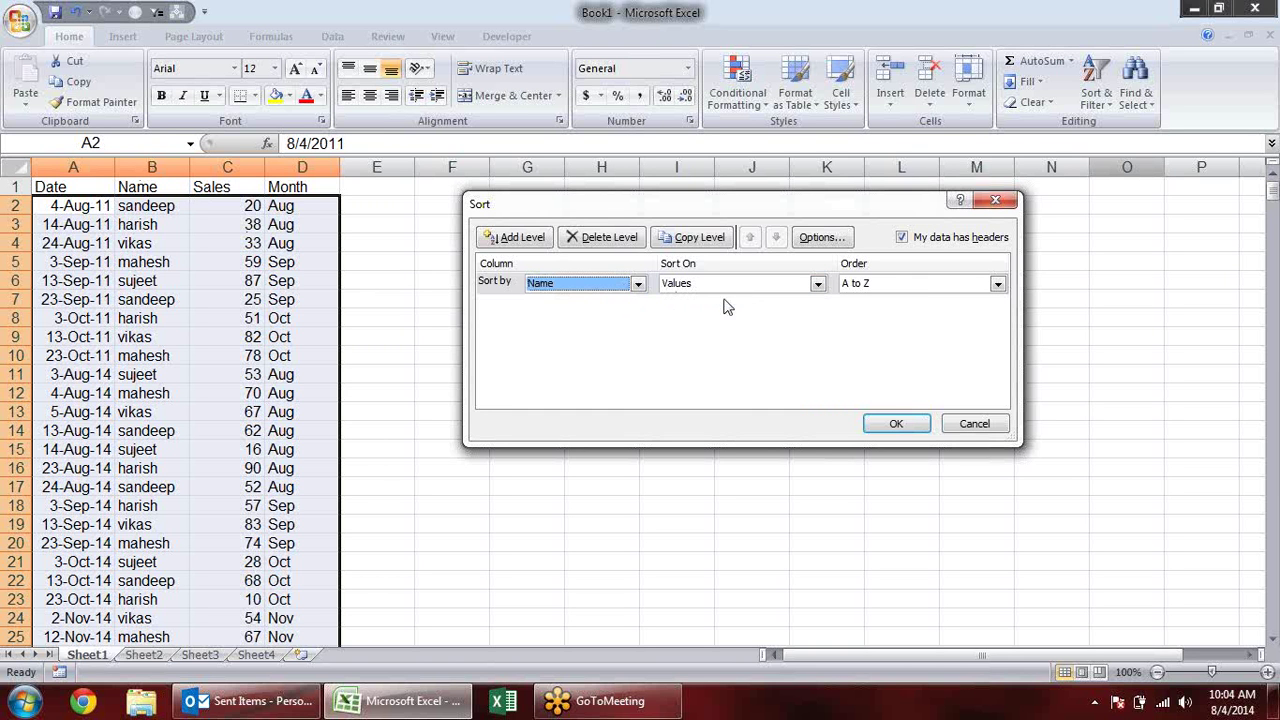
pyautogui.click(997, 284)
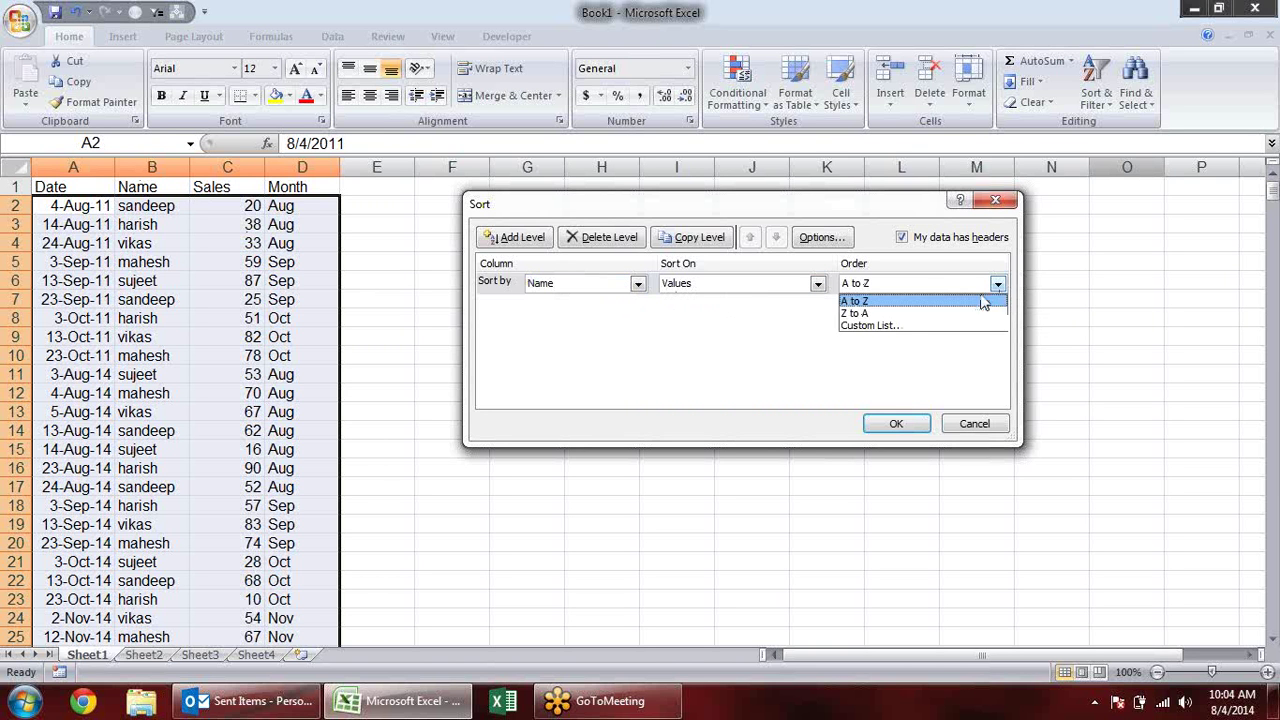
pyautogui.click(1038, 296)
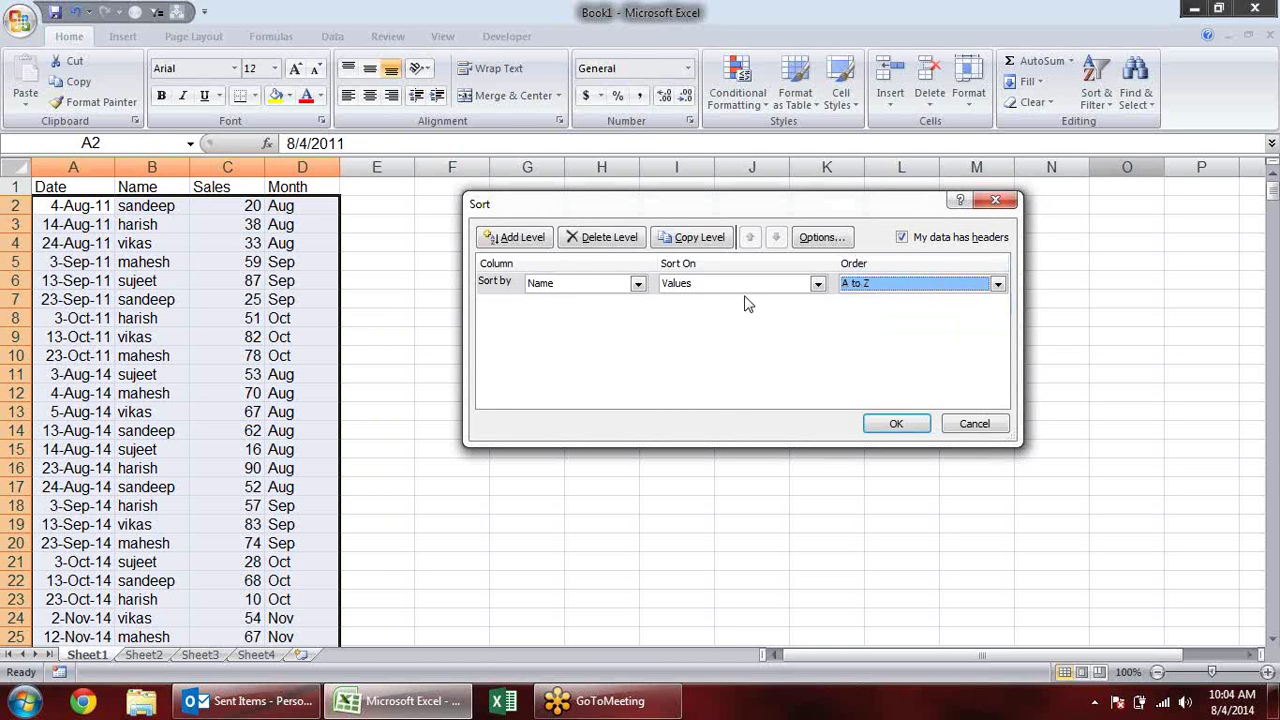
pyautogui.click(818, 285)
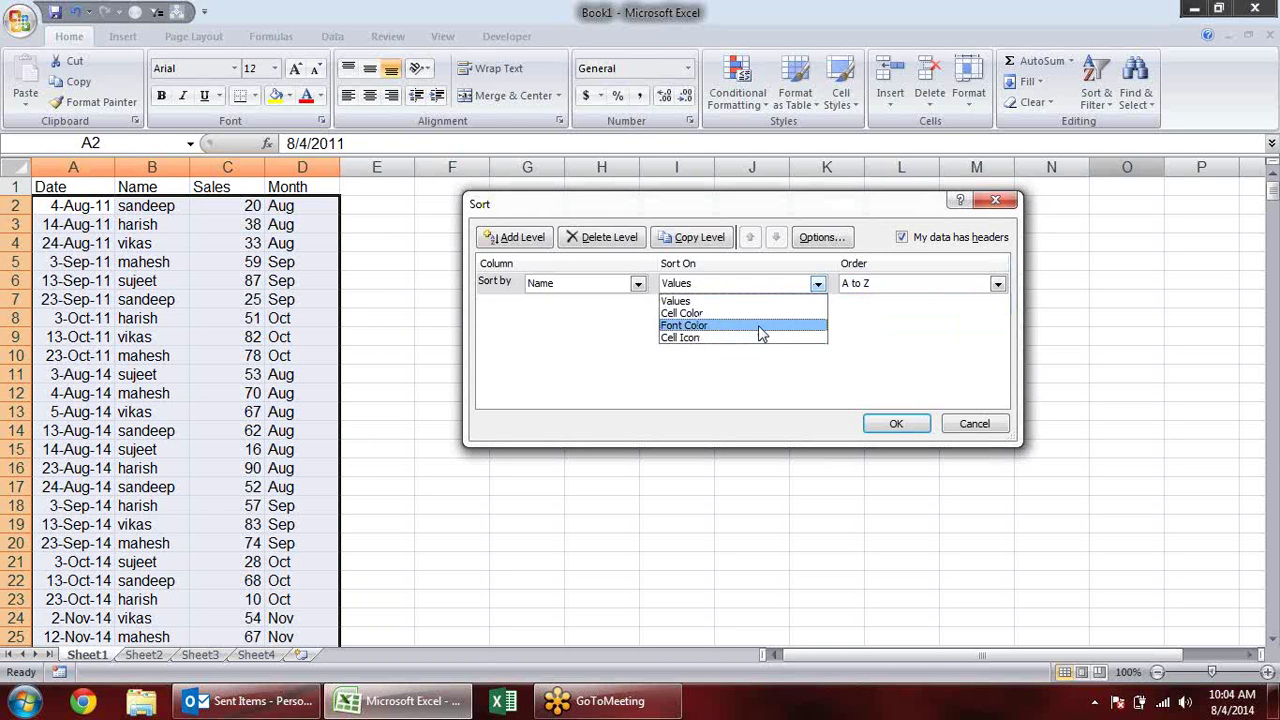
pyautogui.click(1002, 338)
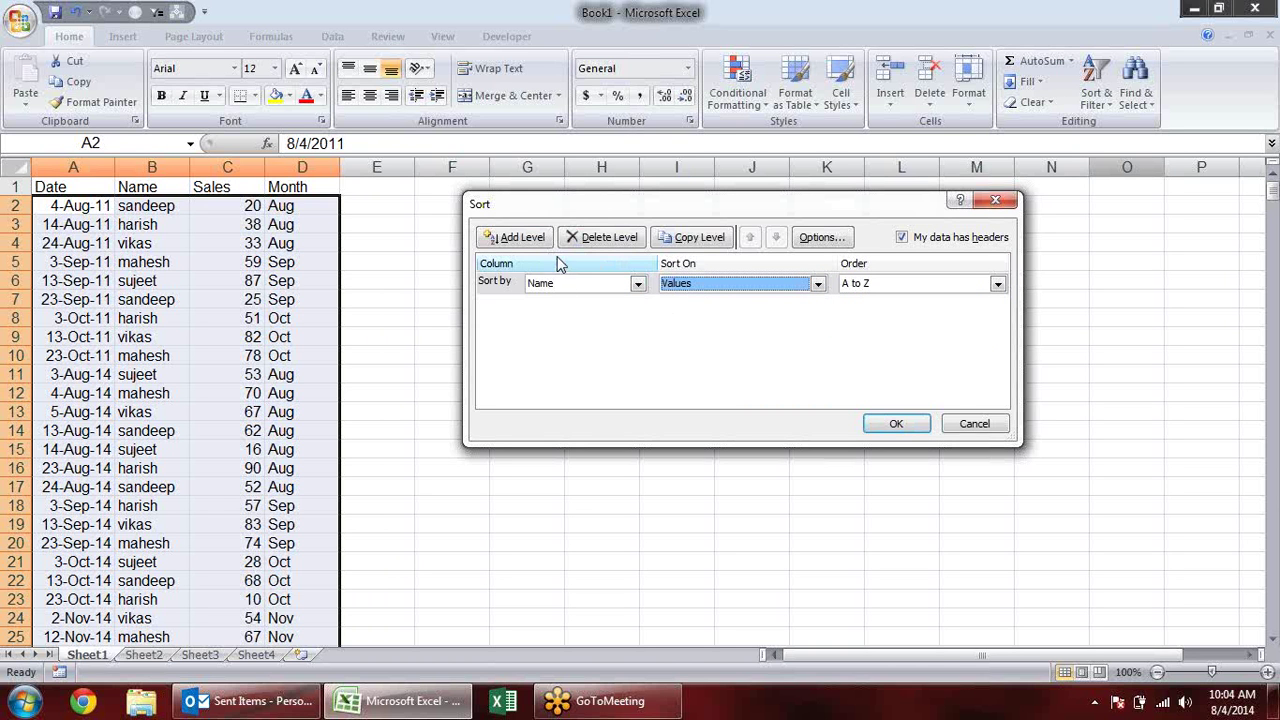
# Add a second level sorting Sales Largest to Smallest and apply the sort.
pyautogui.click(530, 242)
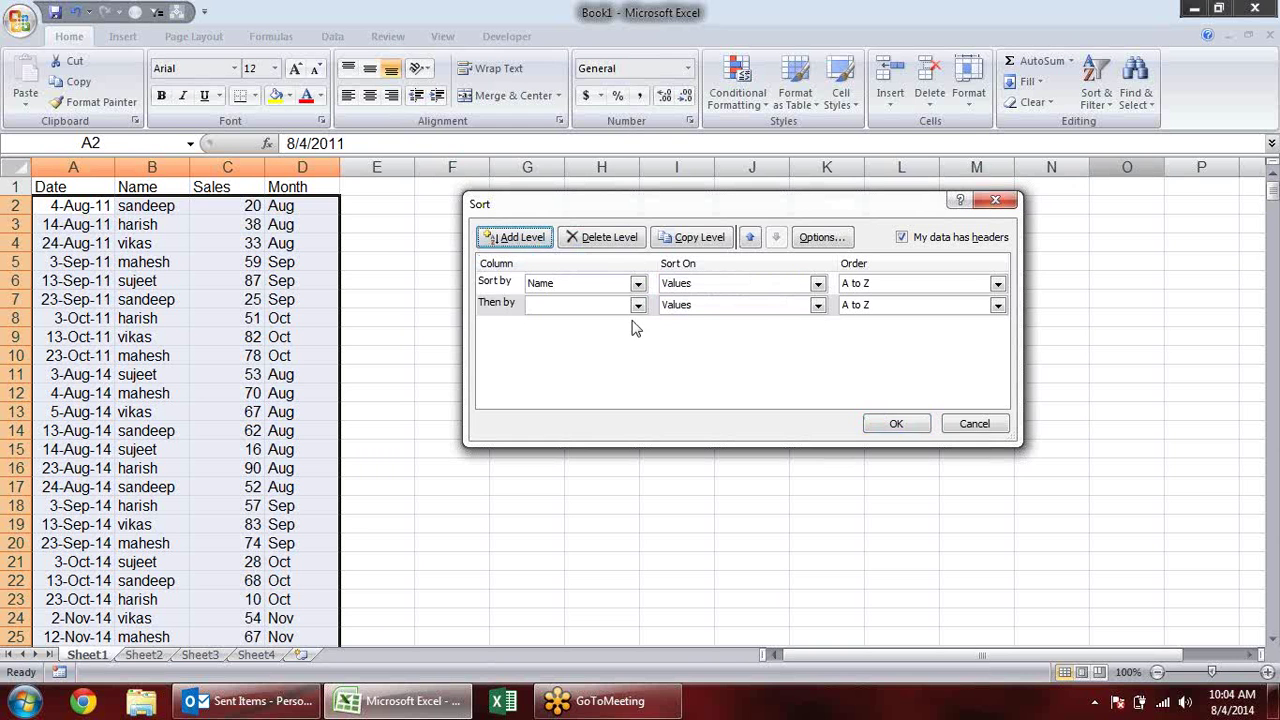
pyautogui.click(638, 305)
pyautogui.click(620, 347)
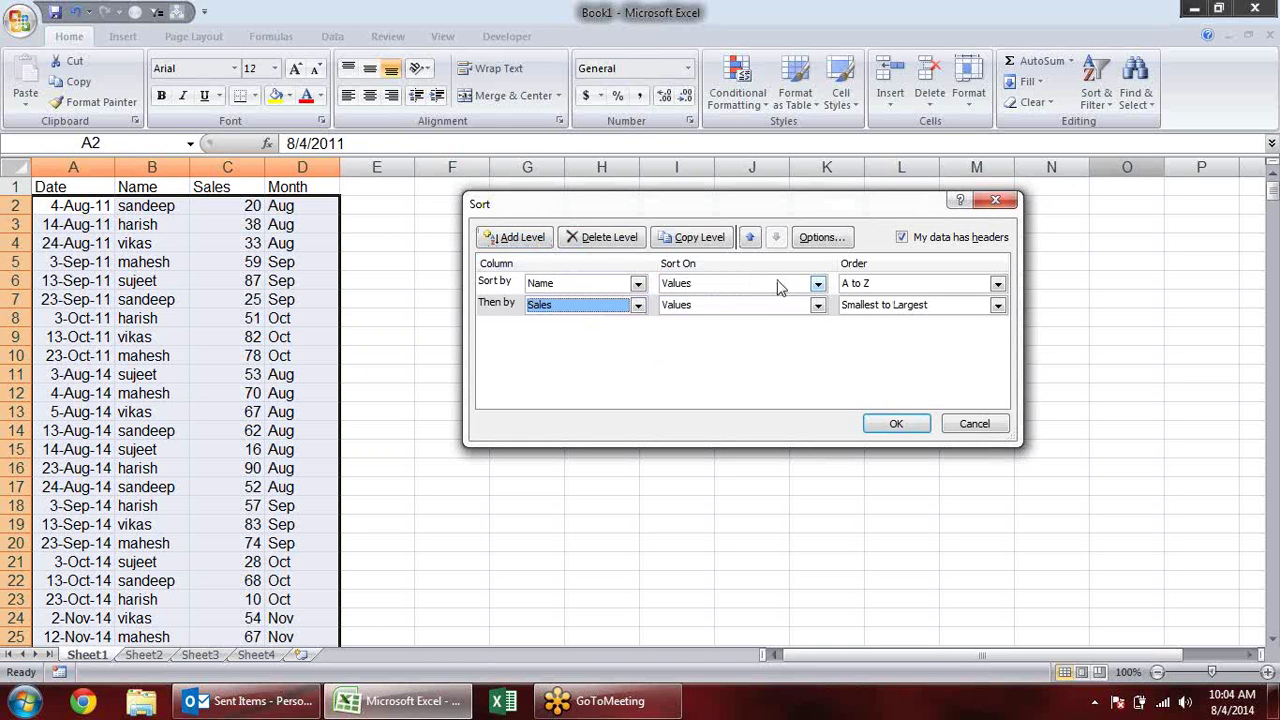
pyautogui.click(997, 305)
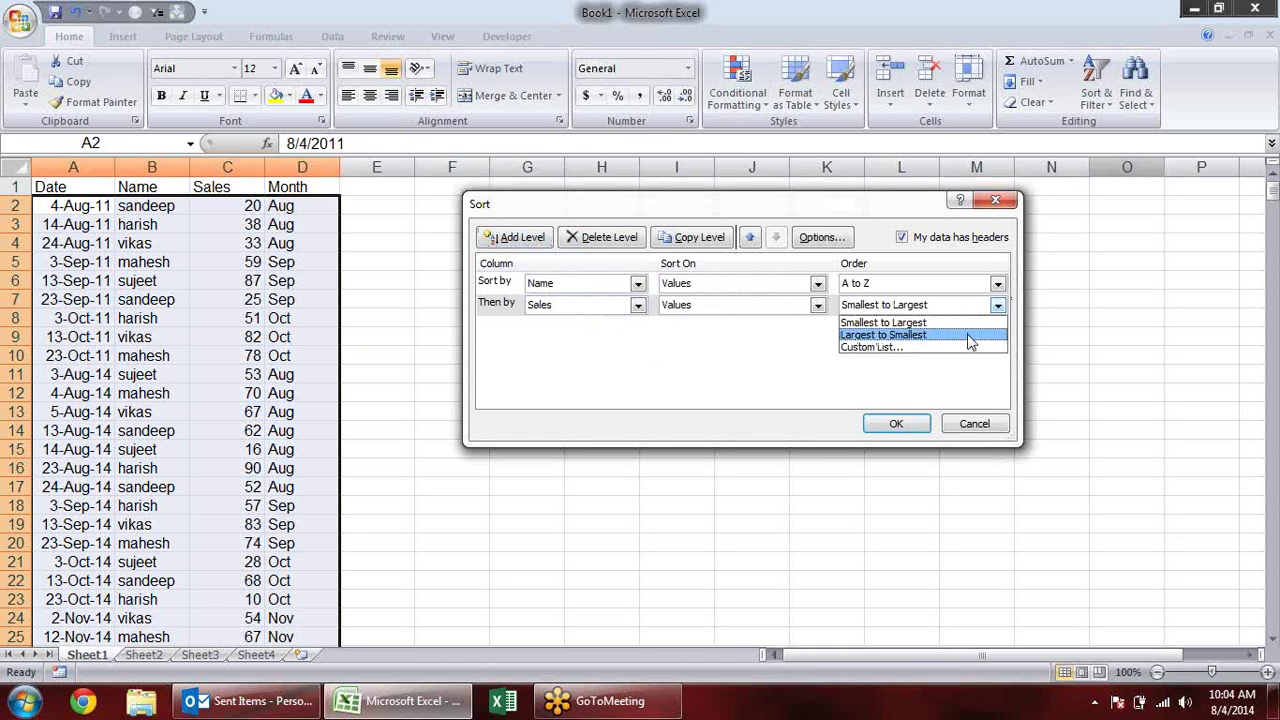
pyautogui.click(995, 333)
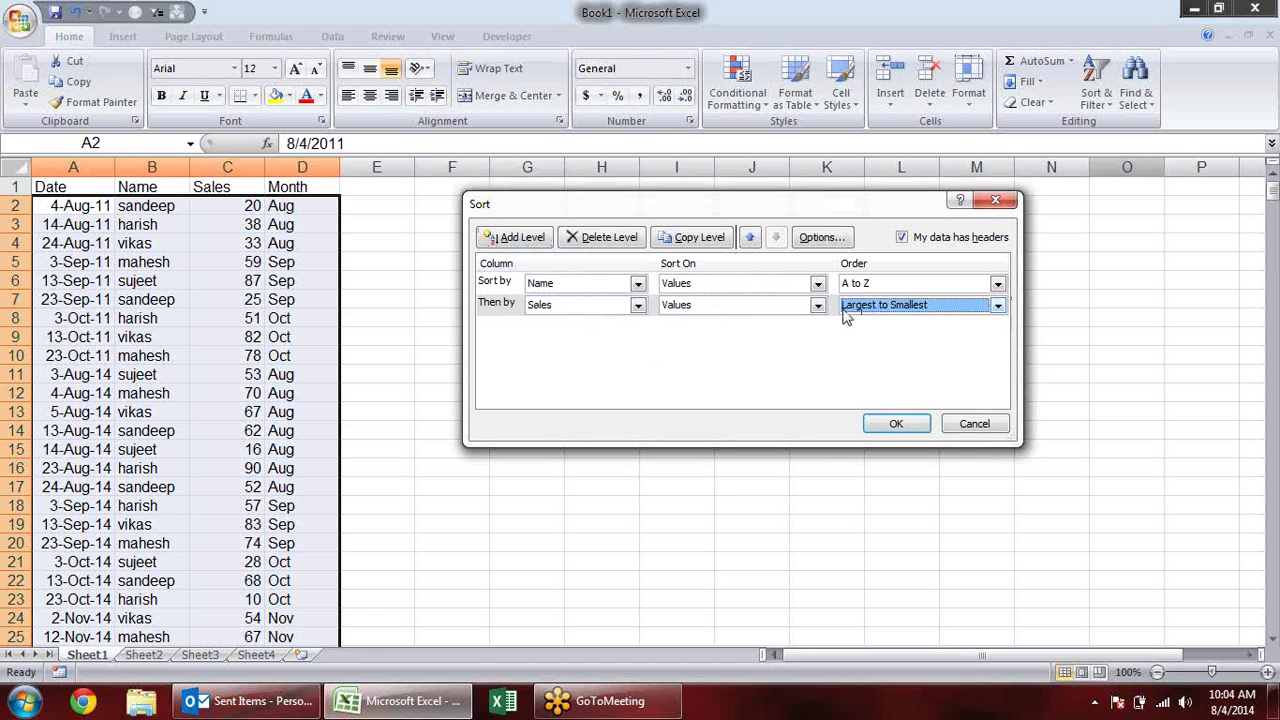
pyautogui.click(876, 428)
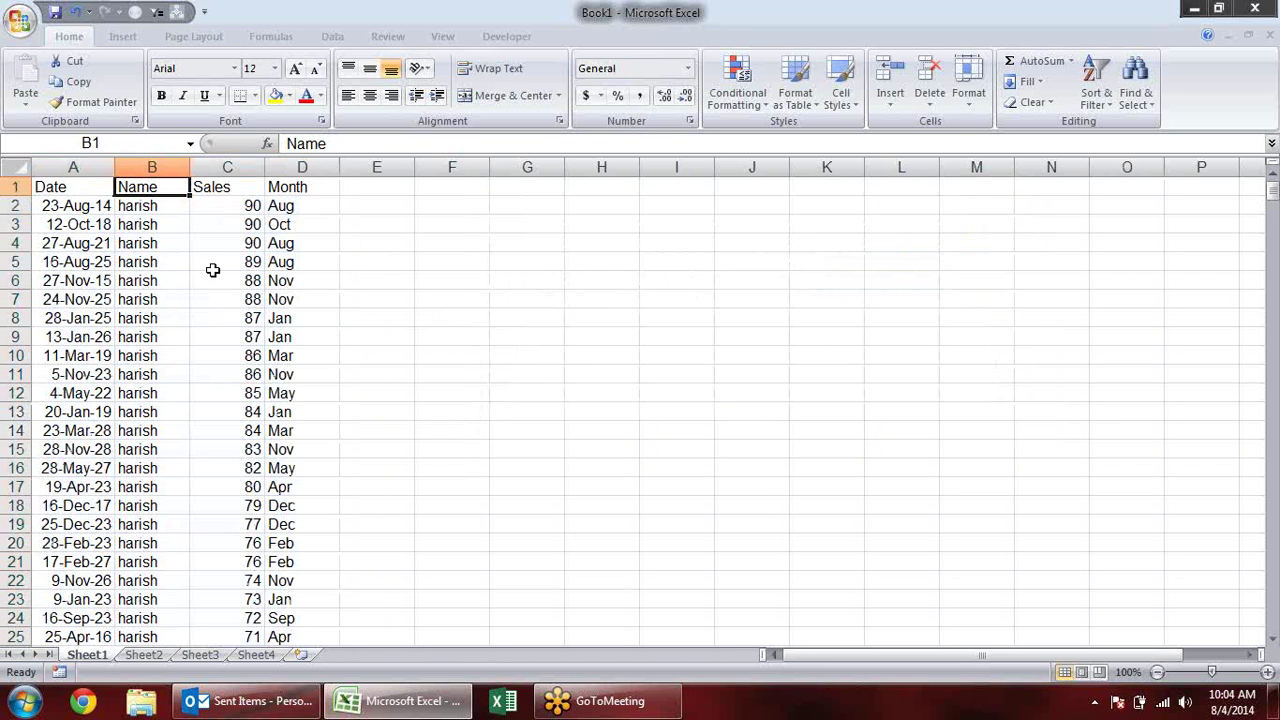
# Select the Name and Sales ranges to review the sorted values, ending at C2.
pyautogui.moveTo(176, 206)
pyautogui.mouseDown()
pyautogui.moveTo(183, 614)
pyautogui.moveTo(171, 643)
pyautogui.moveTo(166, 630)
pyautogui.moveTo(172, 693)
pyautogui.mouseUp()
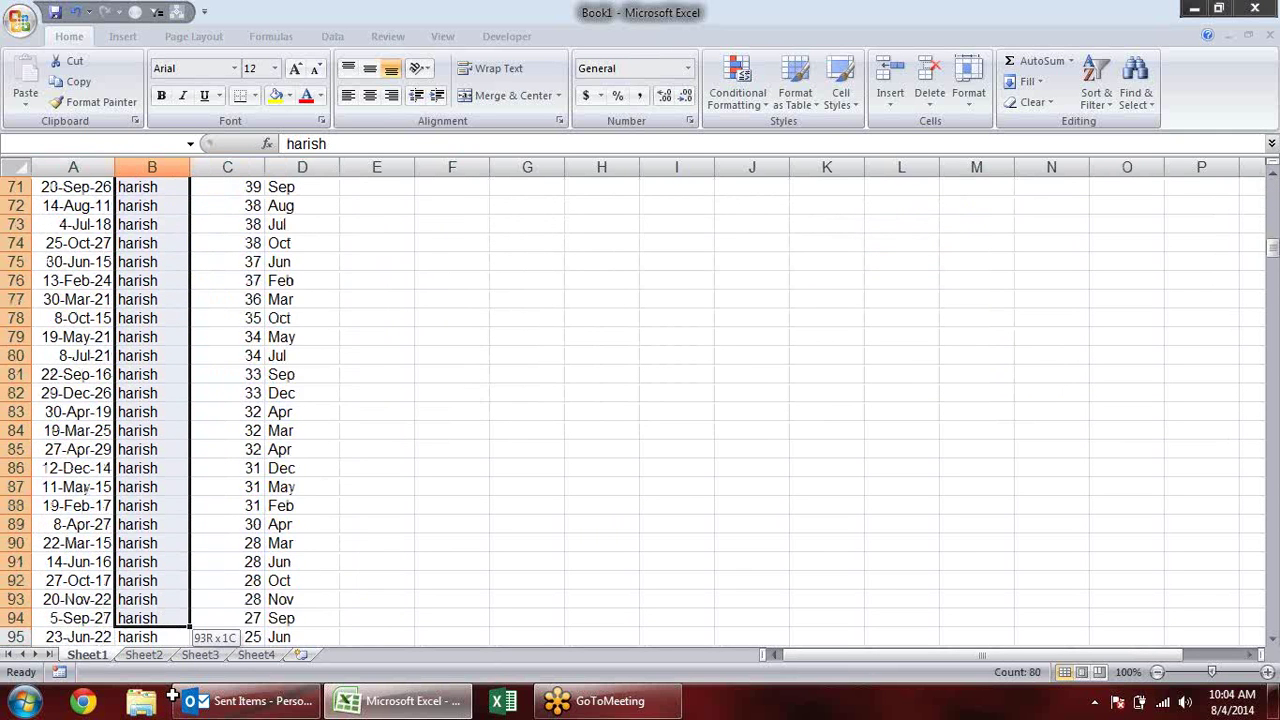
pyautogui.moveTo(172, 693); pyautogui.dragTo(190, 225)
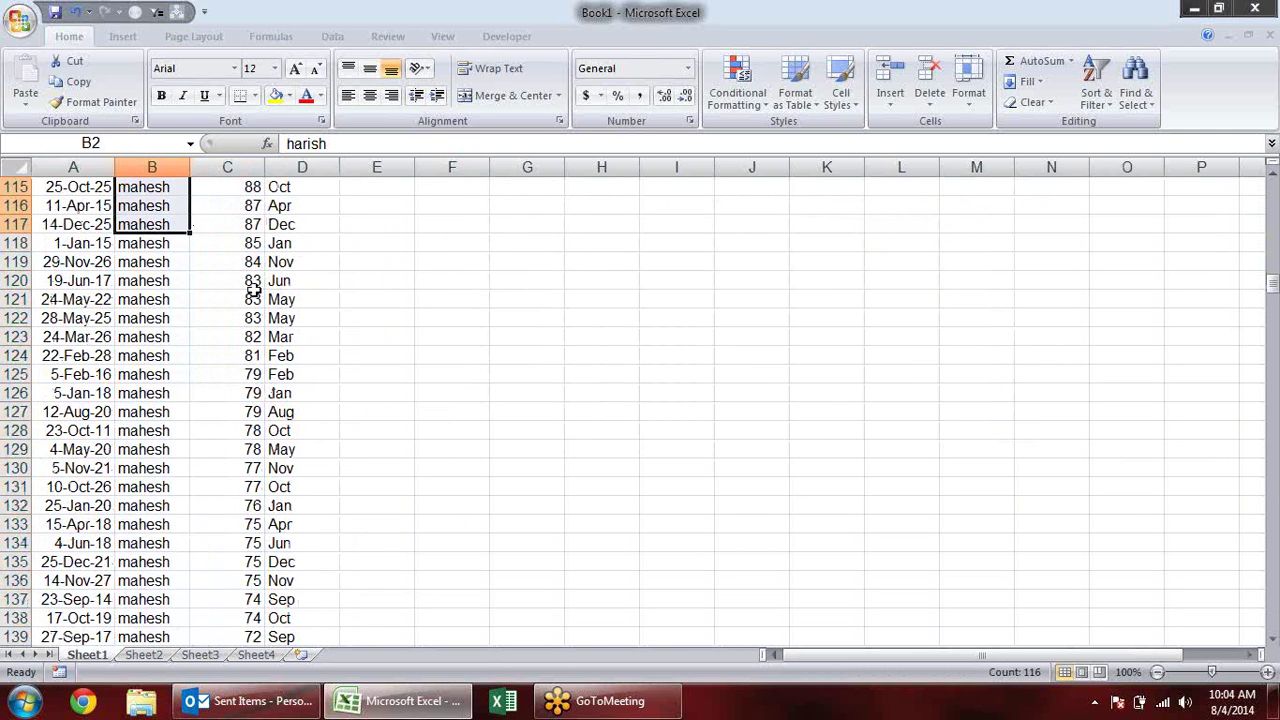
pyautogui.scroll(5, 251, 288)
pyautogui.scroll(2, 229, 509)
pyautogui.scroll(-2, 237, 491)
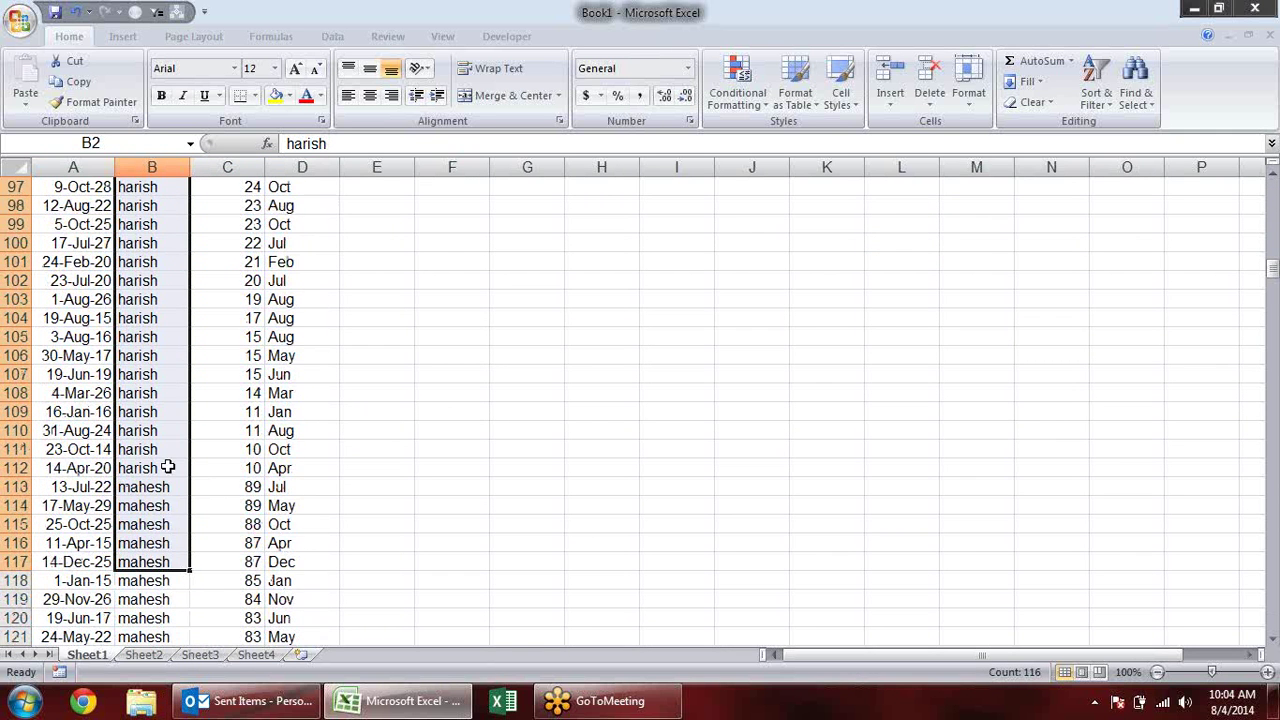
pyautogui.moveTo(235, 471)
pyautogui.mouseDown()
pyautogui.moveTo(226, 33)
pyautogui.moveTo(210, 210)
pyautogui.mouseUp()
pyautogui.click(222, 206)
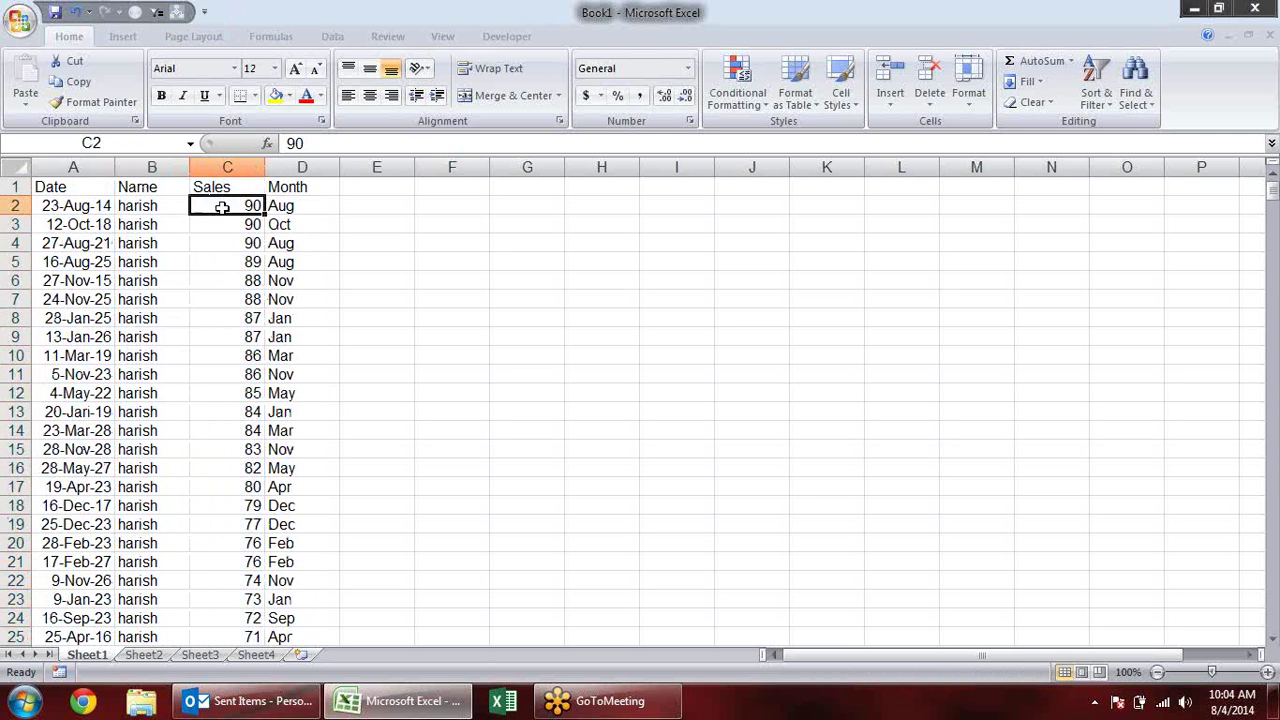
# Check where harish's sales end at C112 and mahesh's begin at C113.
pyautogui.scroll(-1, 221, 224)
pyautogui.scroll(-3, 230, 222)
pyautogui.scroll(-4, 232, 224)
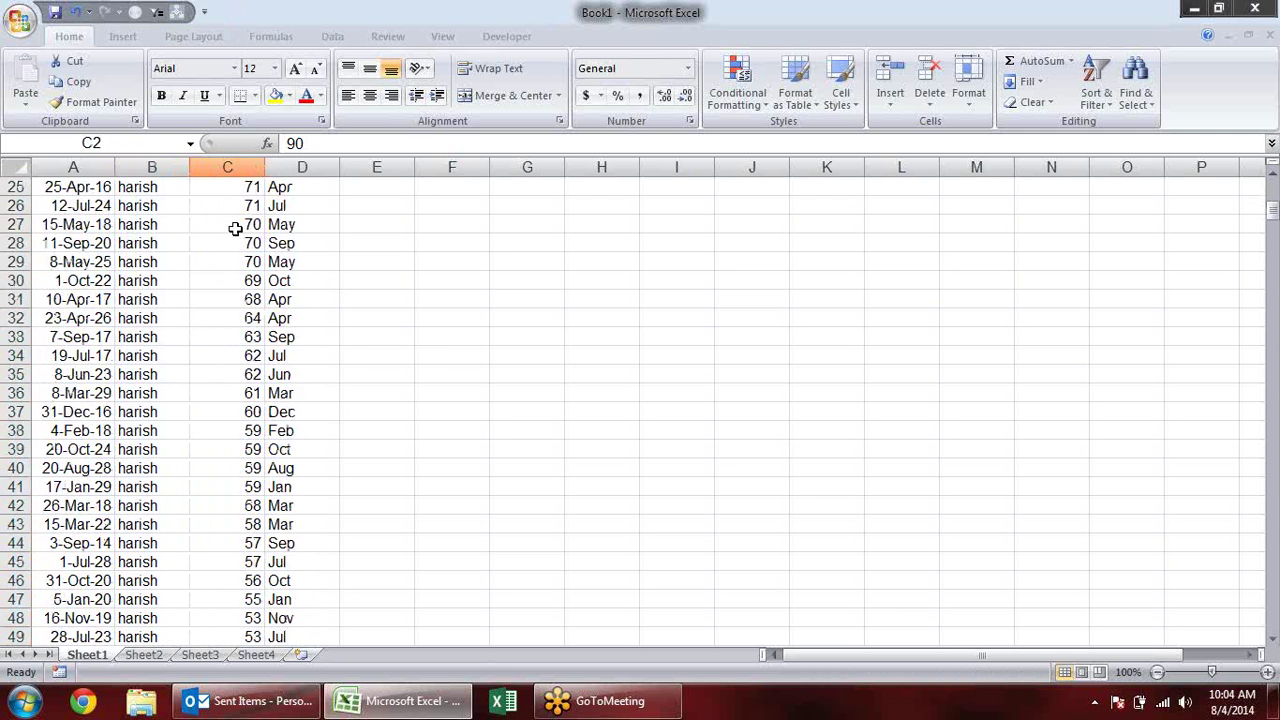
pyautogui.scroll(-6, 234, 228)
pyautogui.scroll(-4, 234, 229)
pyautogui.scroll(-6, 234, 237)
pyautogui.scroll(-5, 234, 246)
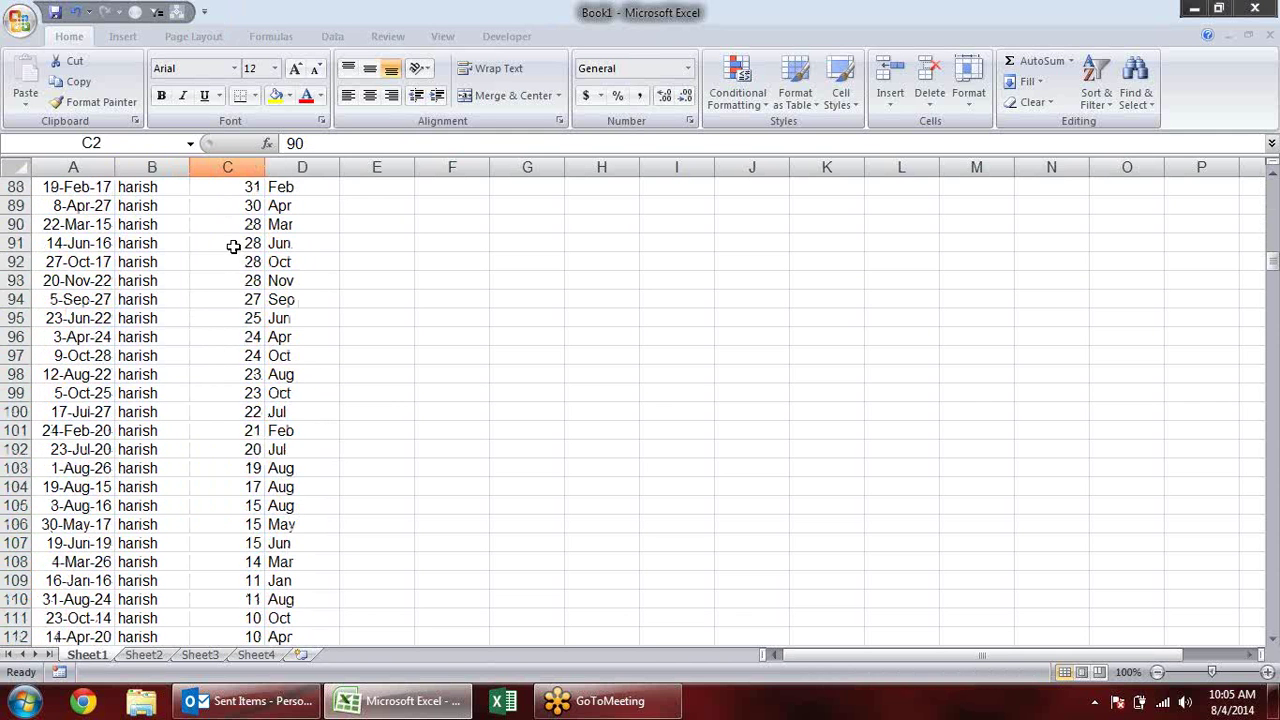
pyautogui.scroll(-5, 229, 258)
pyautogui.click(228, 355)
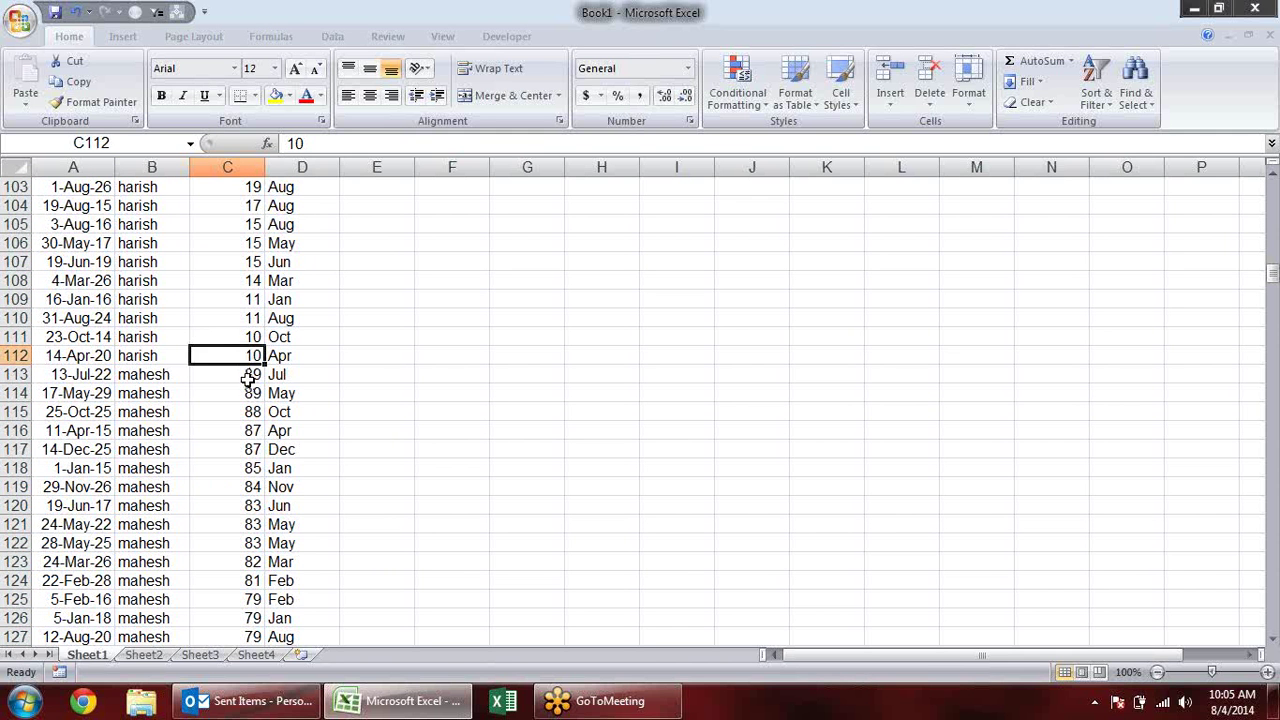
pyautogui.click(249, 374)
pyautogui.scroll(-5, 245, 395)
pyautogui.scroll(-6, 248, 397)
pyautogui.scroll(-8, 250, 397)
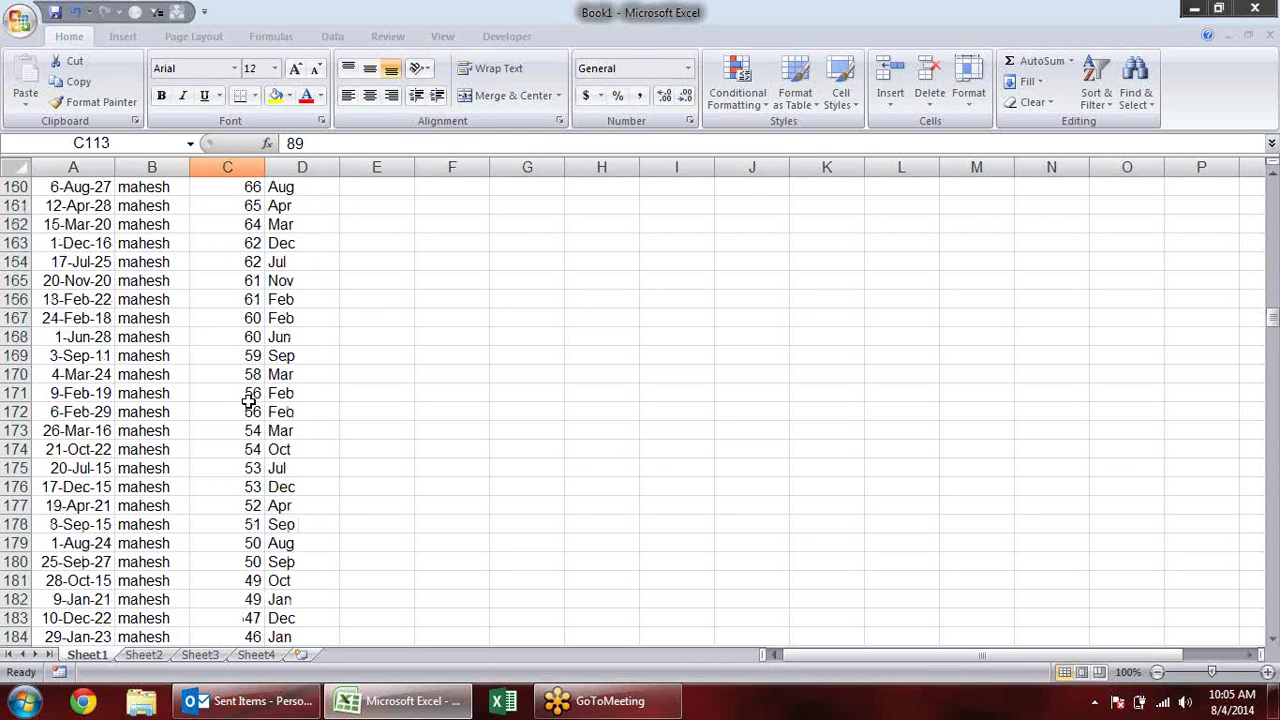
pyautogui.scroll(-7, 254, 398)
pyautogui.scroll(-5, 254, 398)
pyautogui.scroll(-5, 256, 400)
pyautogui.scroll(-3, 268, 404)
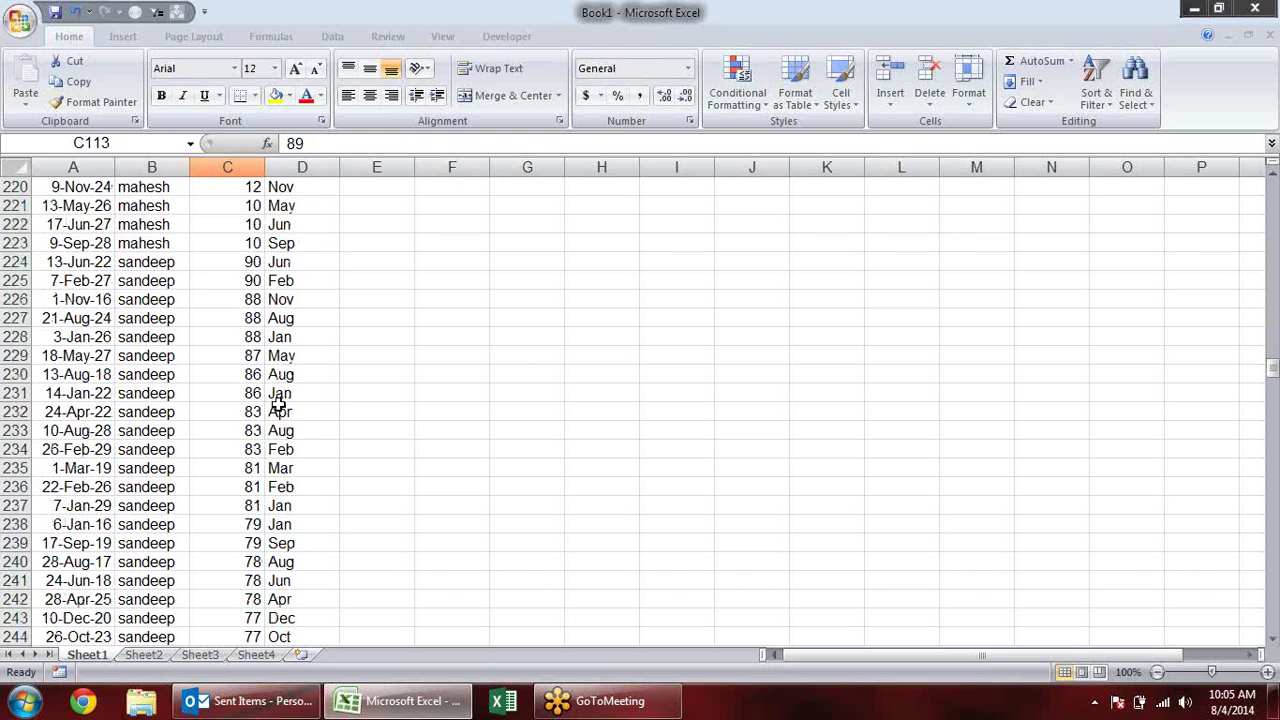
pyautogui.scroll(-4, 275, 405)
pyautogui.scroll(-2, 410, 305)
pyautogui.scroll(6, 420, 274)
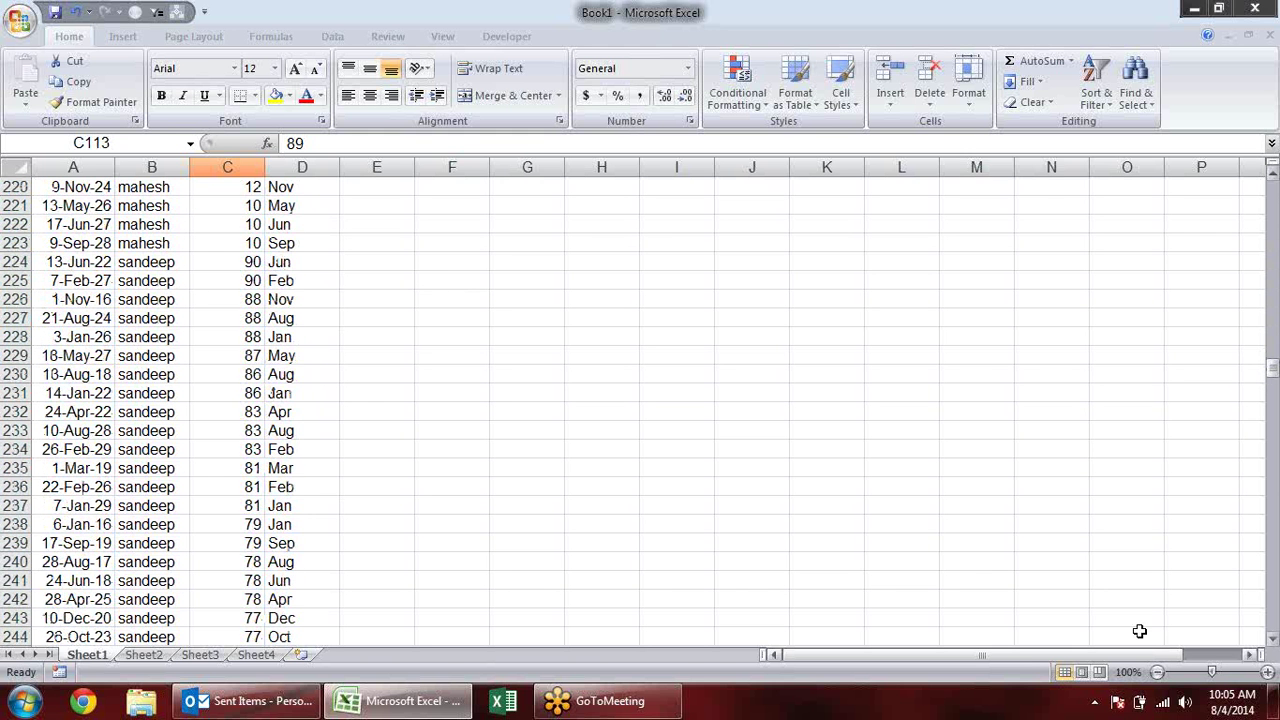
# Return to the top of the table, select B4 and bring up the sorting options.
pyautogui.moveTo(1273, 370); pyautogui.dragTo(1273, 190)
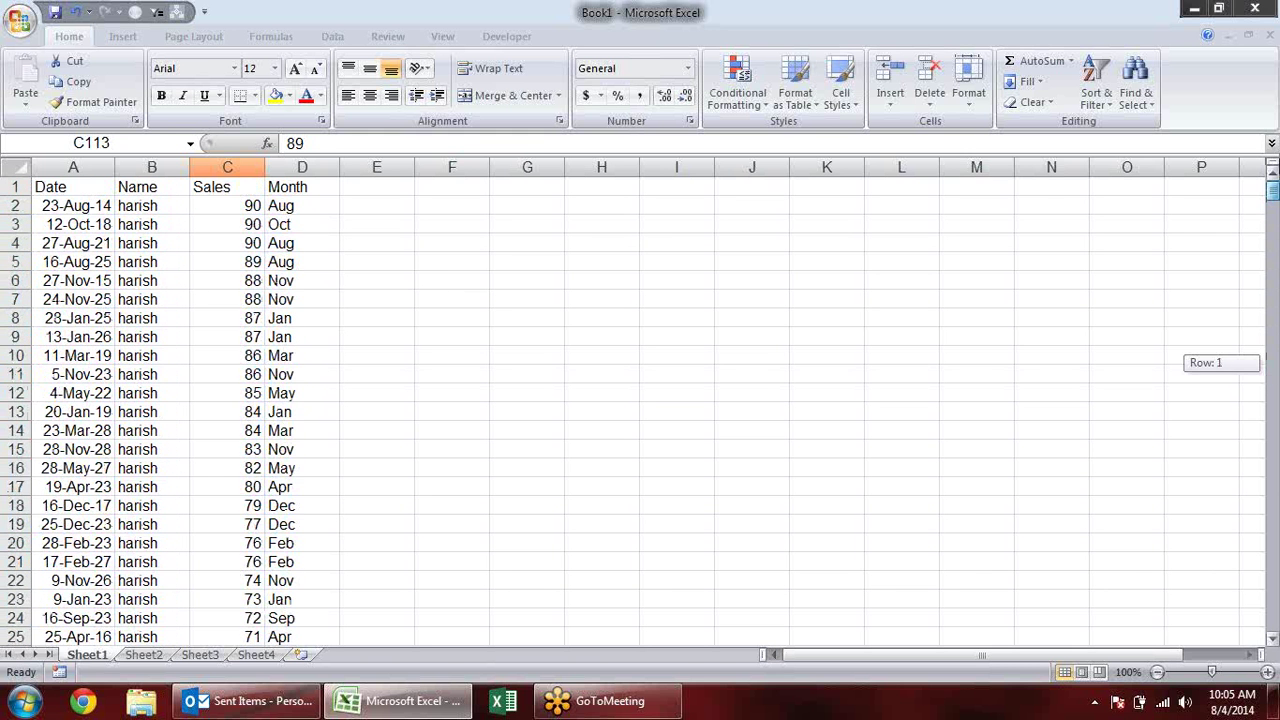
pyautogui.click(148, 236)
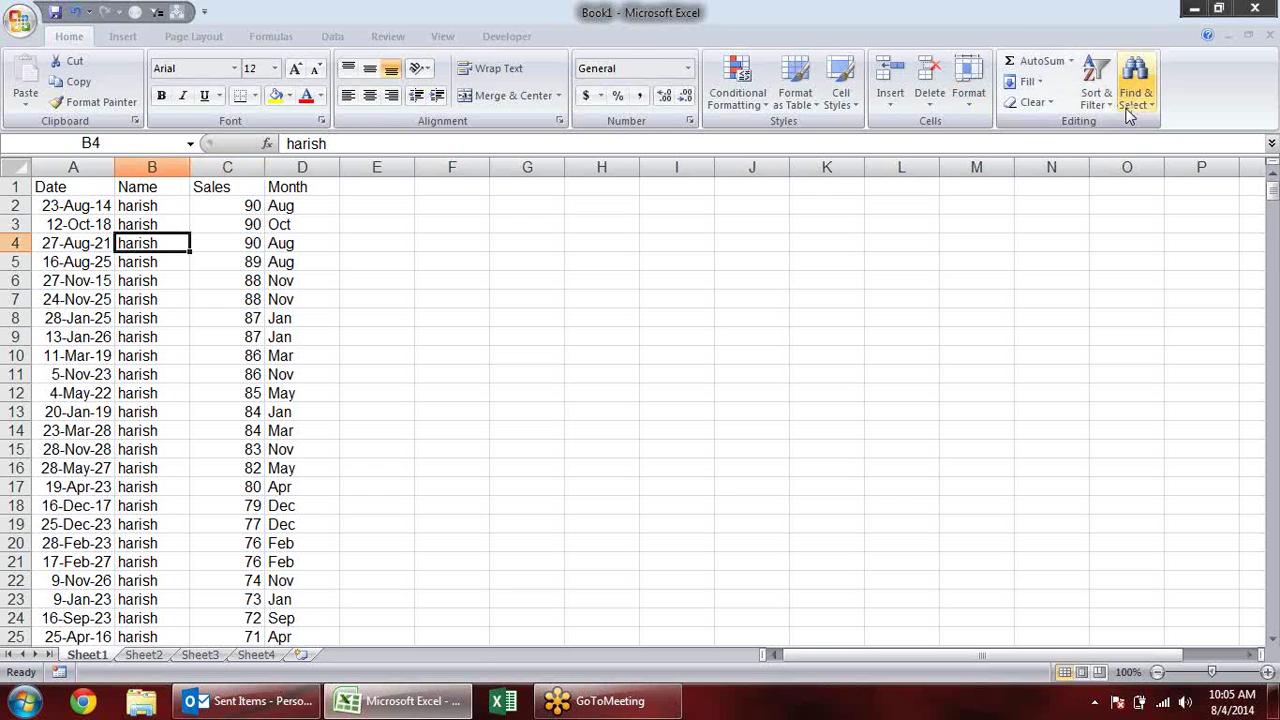
pyautogui.click(1096, 85)
pyautogui.click(1140, 167)
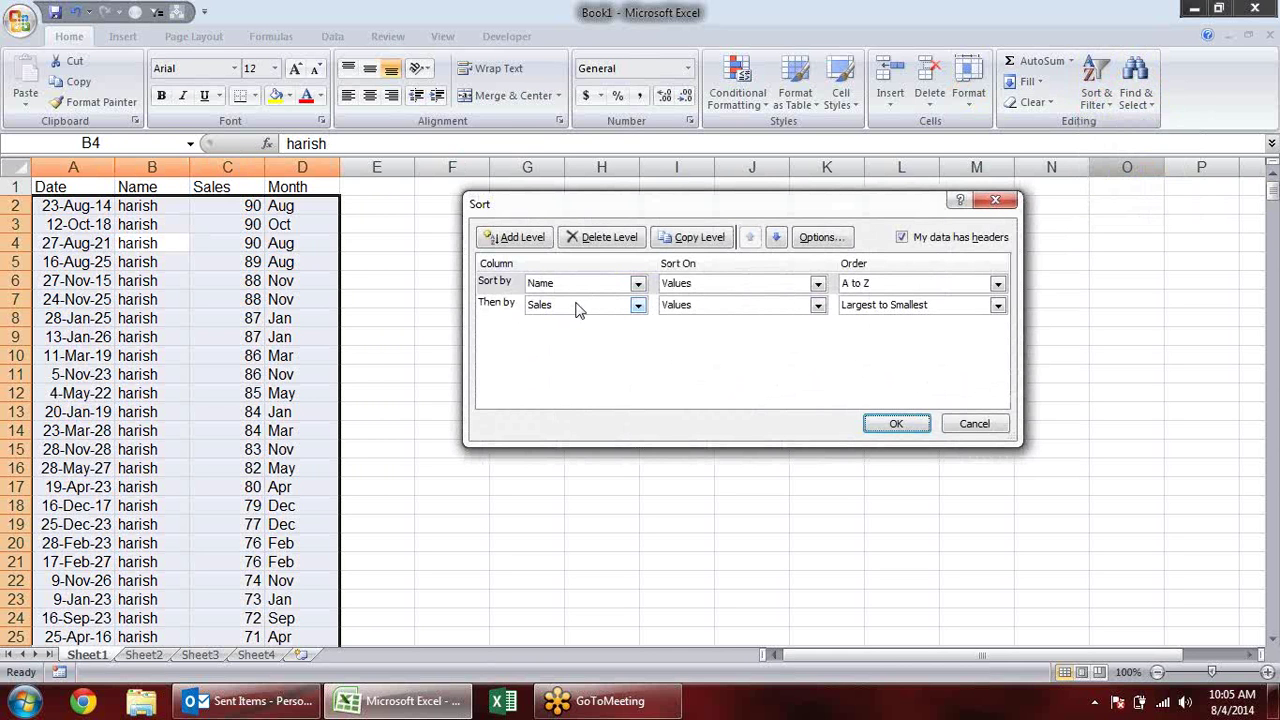
pyautogui.click(500, 306)
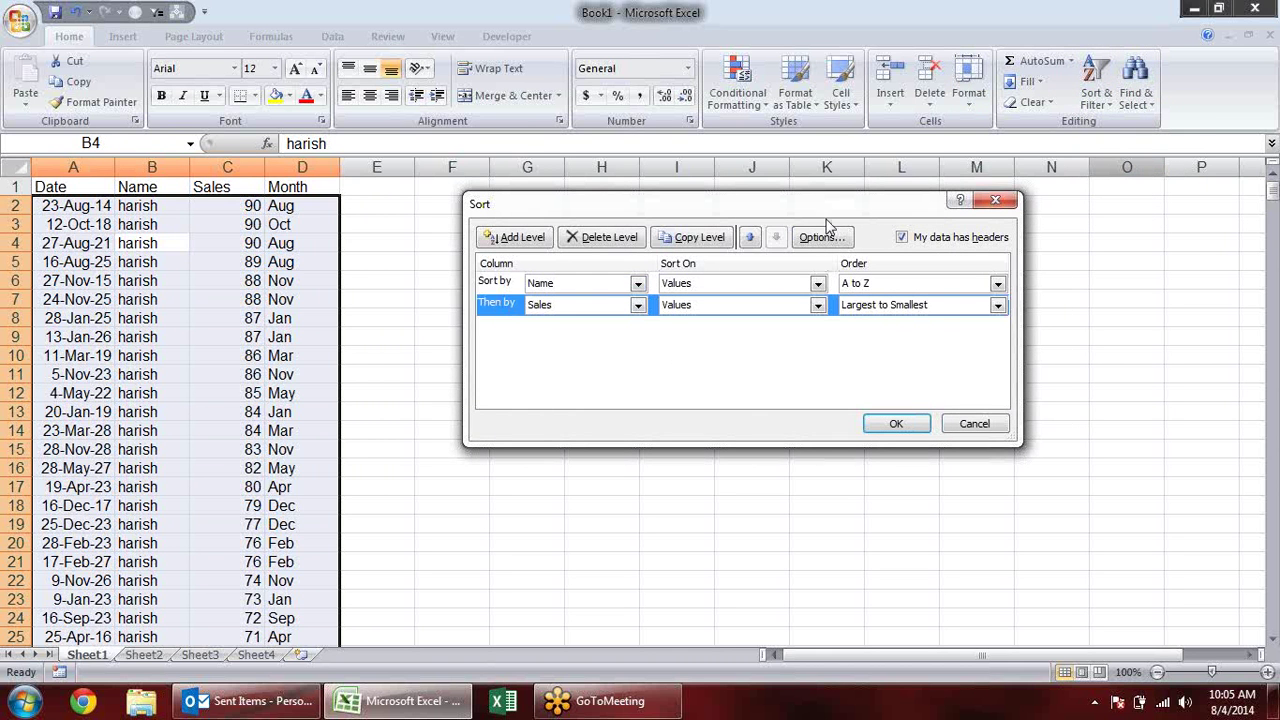
pyautogui.click(754, 237)
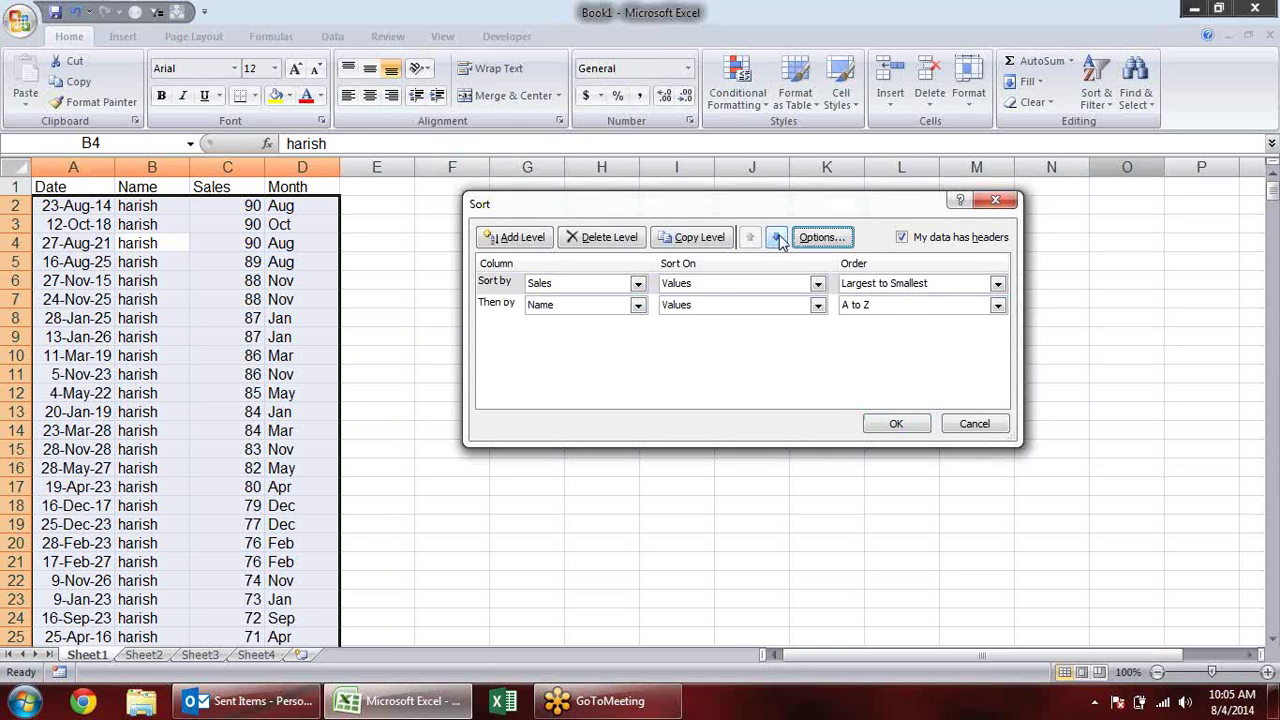
pyautogui.click(778, 238)
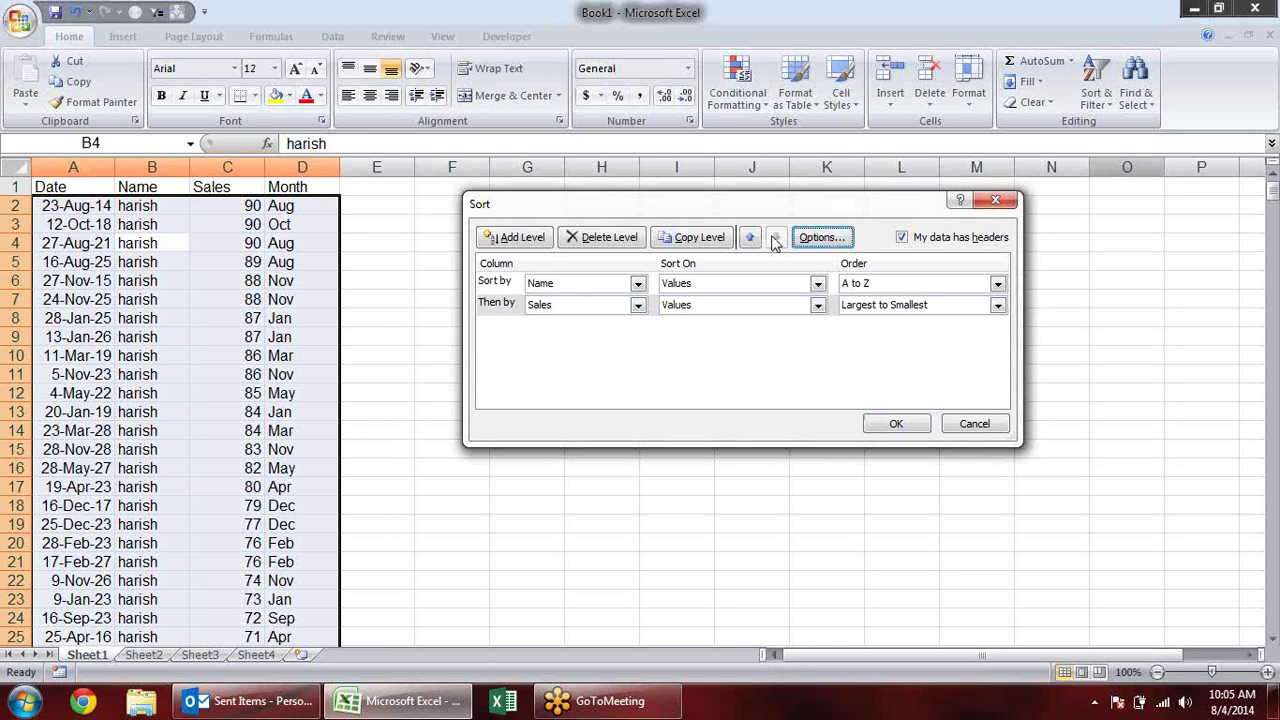
pyautogui.click(494, 308)
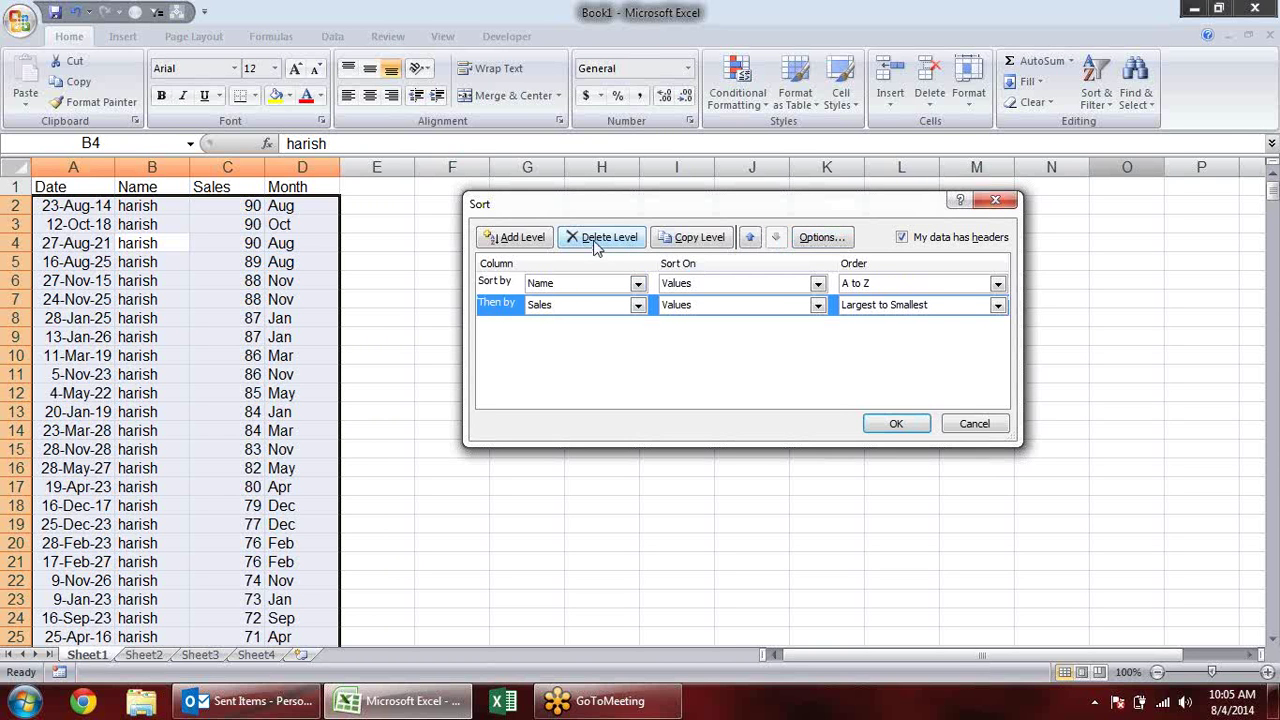
pyautogui.click(517, 246)
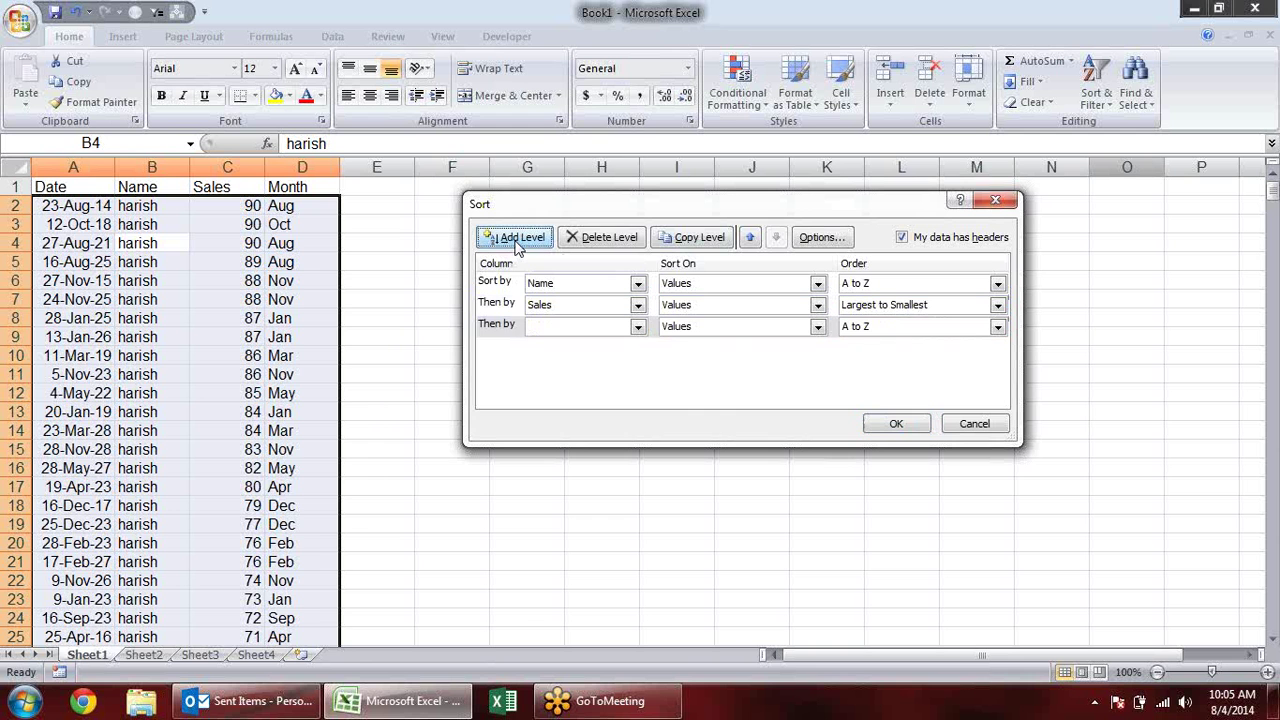
pyautogui.click(500, 323)
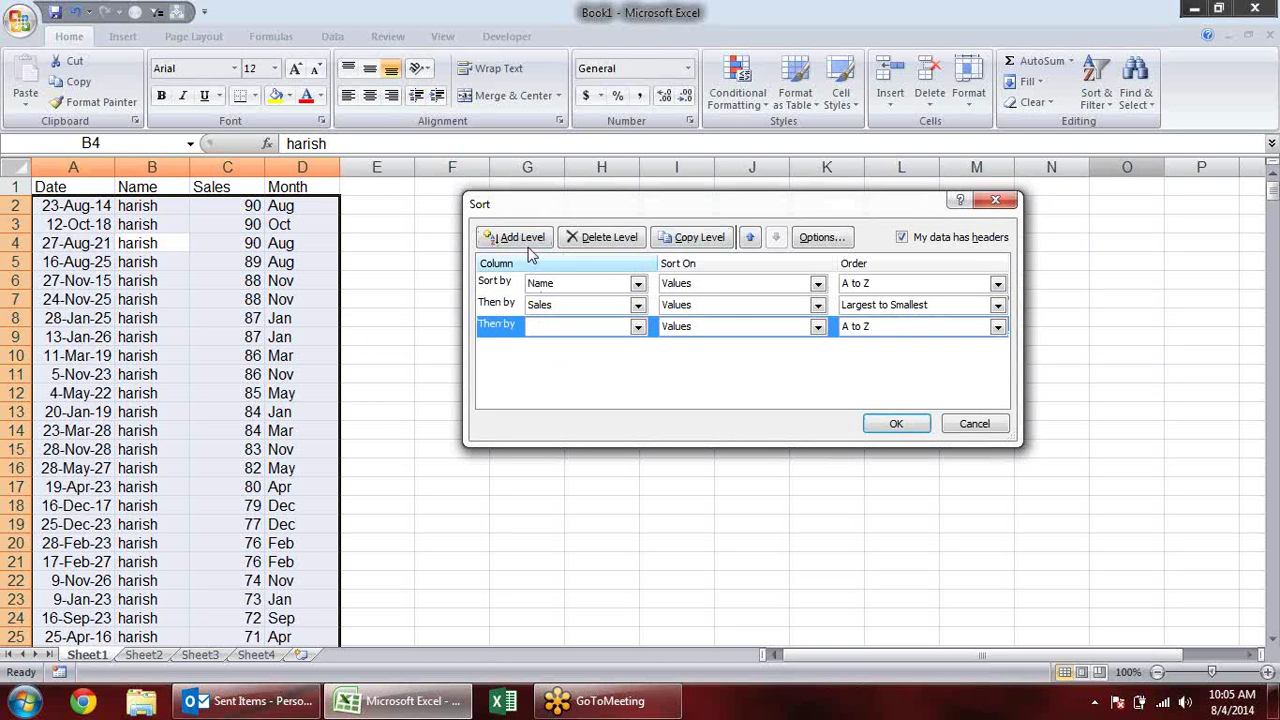
pyautogui.click(578, 237)
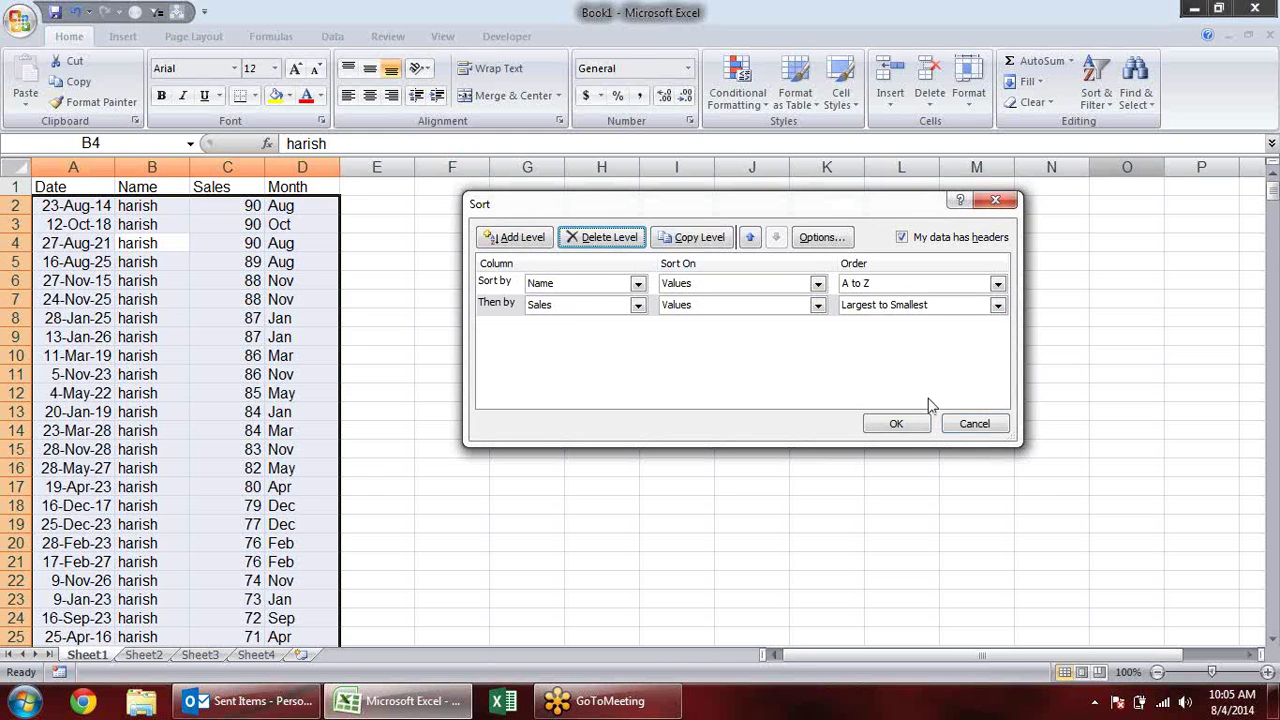
pyautogui.click(986, 424)
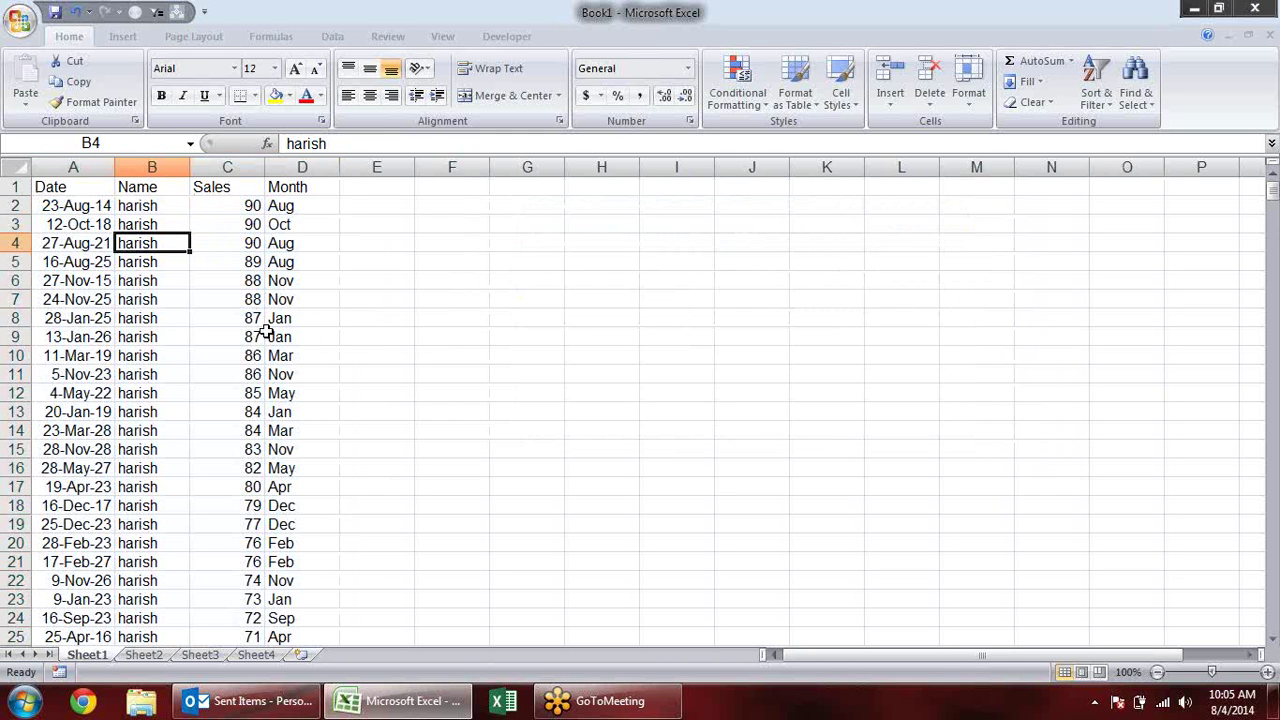
# Give Sales cells C11, C55 and C77 a yellow fill.
pyautogui.scroll(-1, 189, 391)
pyautogui.scroll(1, 231, 384)
pyautogui.click(234, 384)
pyautogui.click(275, 95)
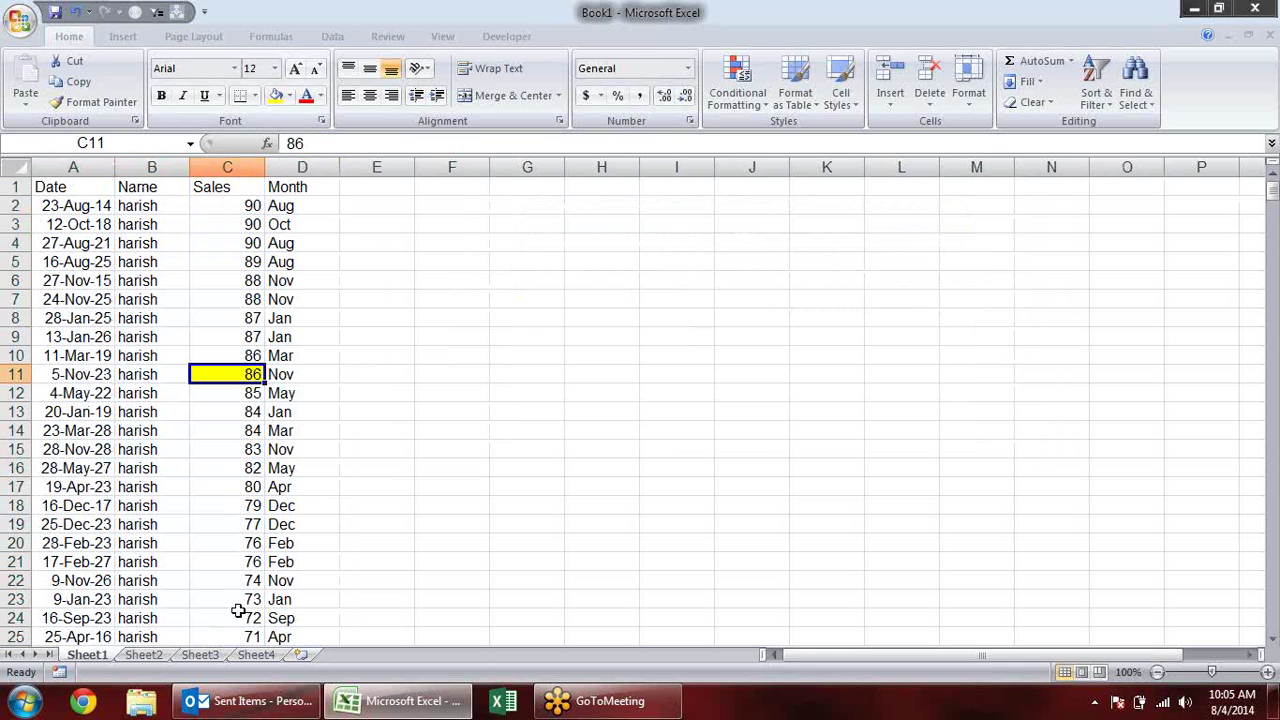
pyautogui.scroll(-6, 229, 590)
pyautogui.scroll(-5, 229, 590)
pyautogui.click(231, 578)
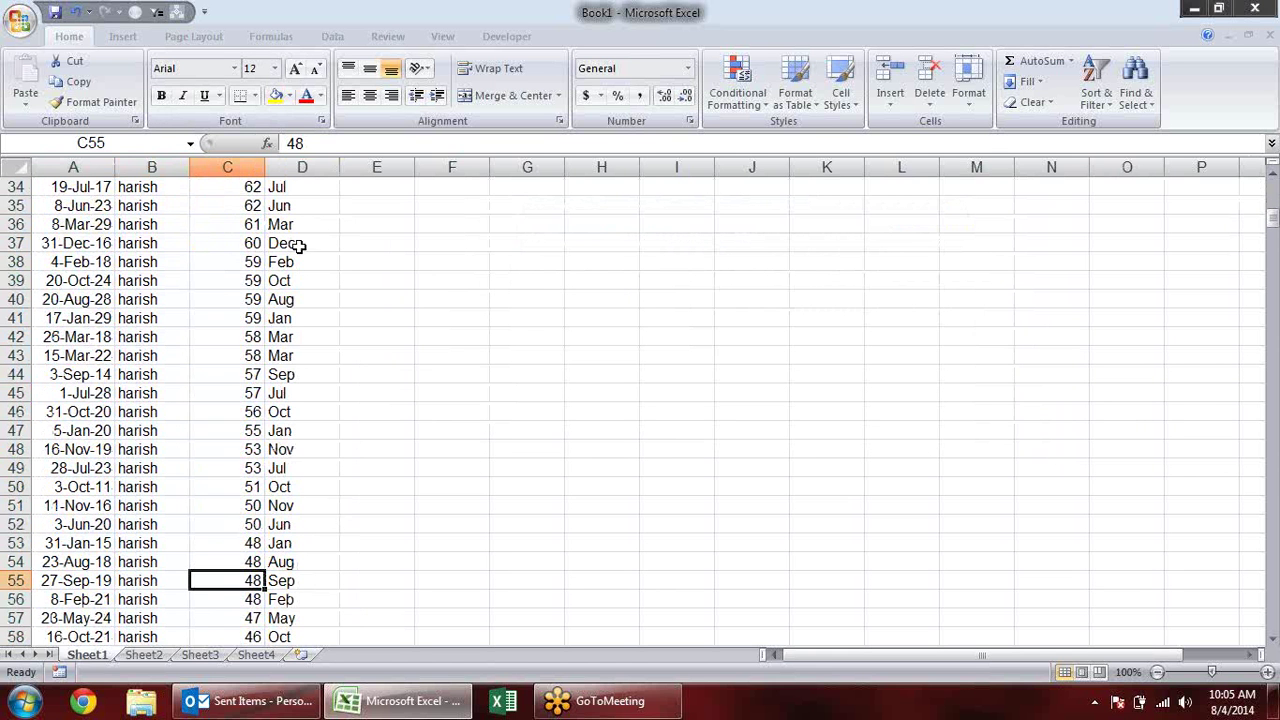
pyautogui.click(275, 95)
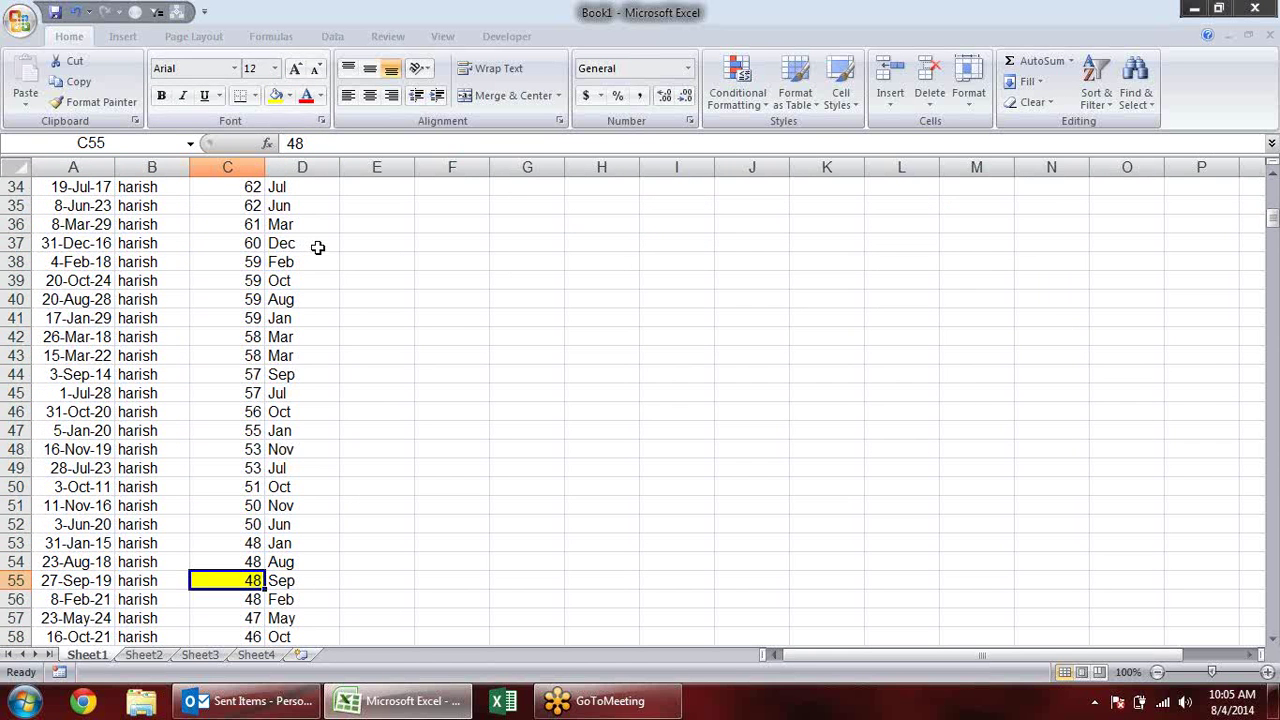
pyautogui.scroll(-8, 310, 280)
pyautogui.click(257, 541)
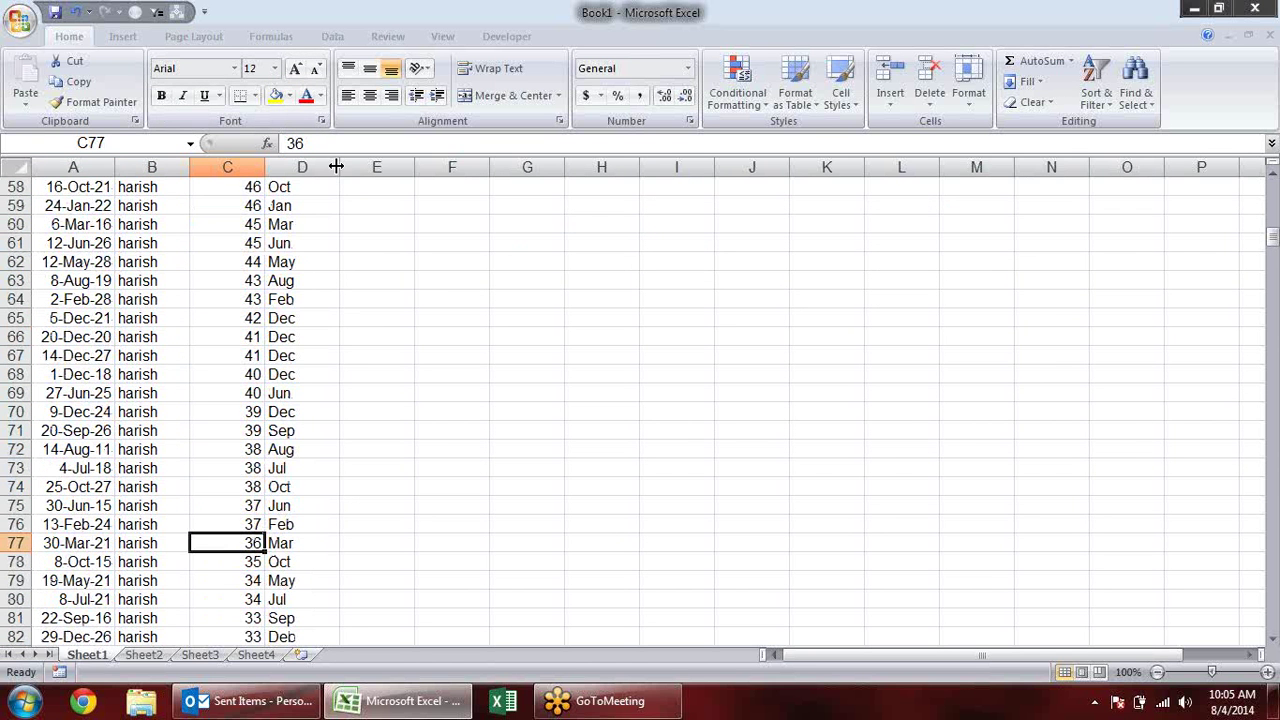
pyautogui.click(275, 95)
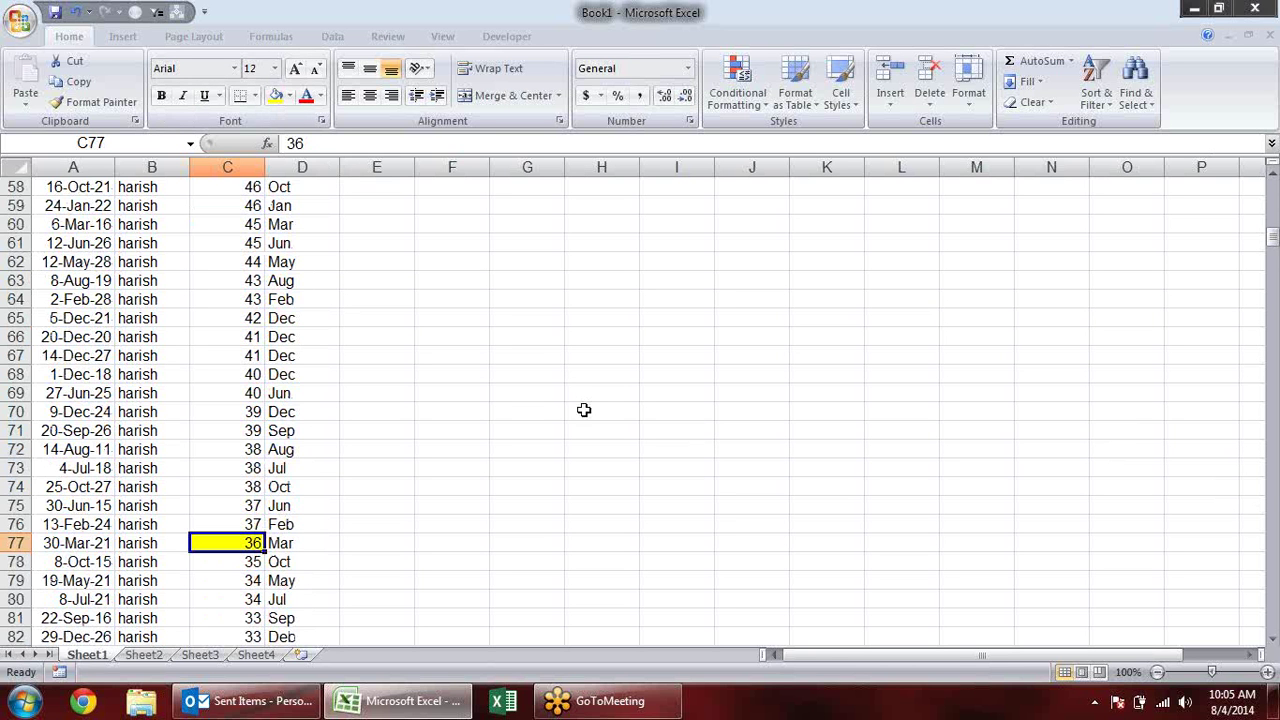
# Back at the top of the table, select B3 and bring up the Sort & Filter options.
pyautogui.scroll(6, 537, 410)
pyautogui.scroll(11, 537, 410)
pyautogui.scroll(2, 535, 410)
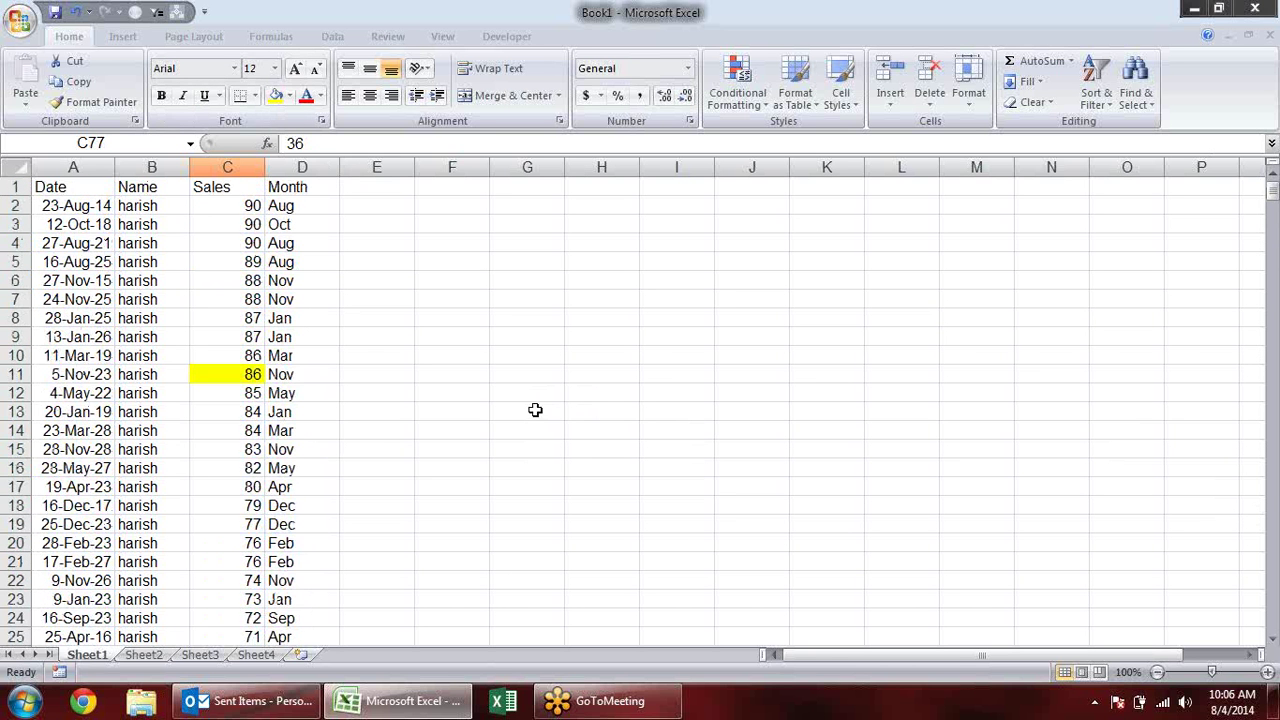
pyautogui.click(138, 222)
pyautogui.click(1100, 88)
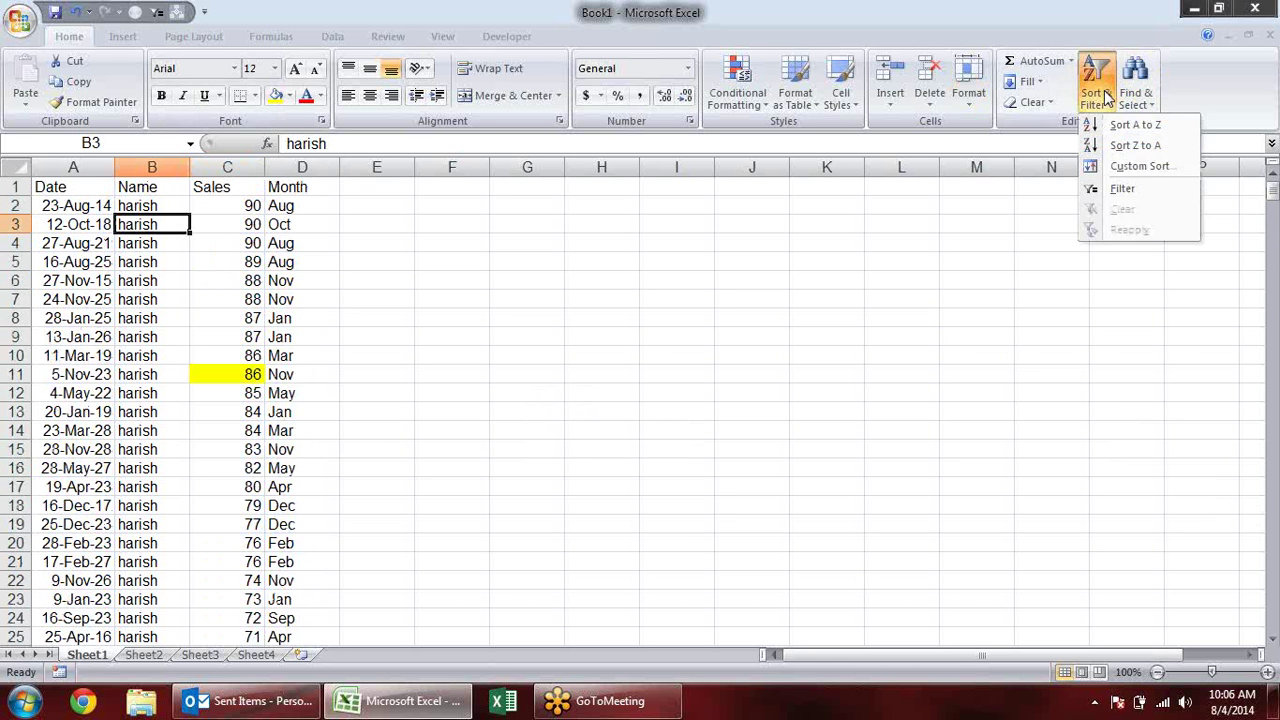
# Custom-sort with a single Sales level on Cell Color, yellow on top.
pyautogui.click(1140, 166)
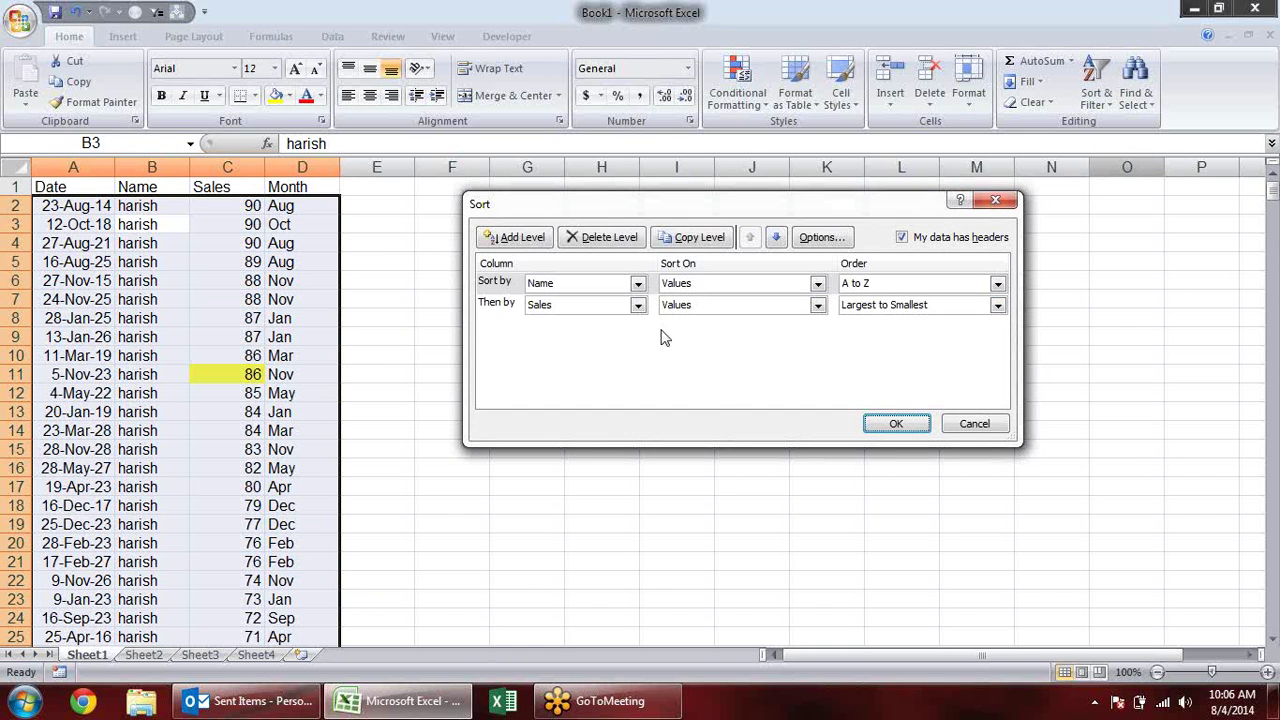
pyautogui.click(505, 305)
pyautogui.click(600, 237)
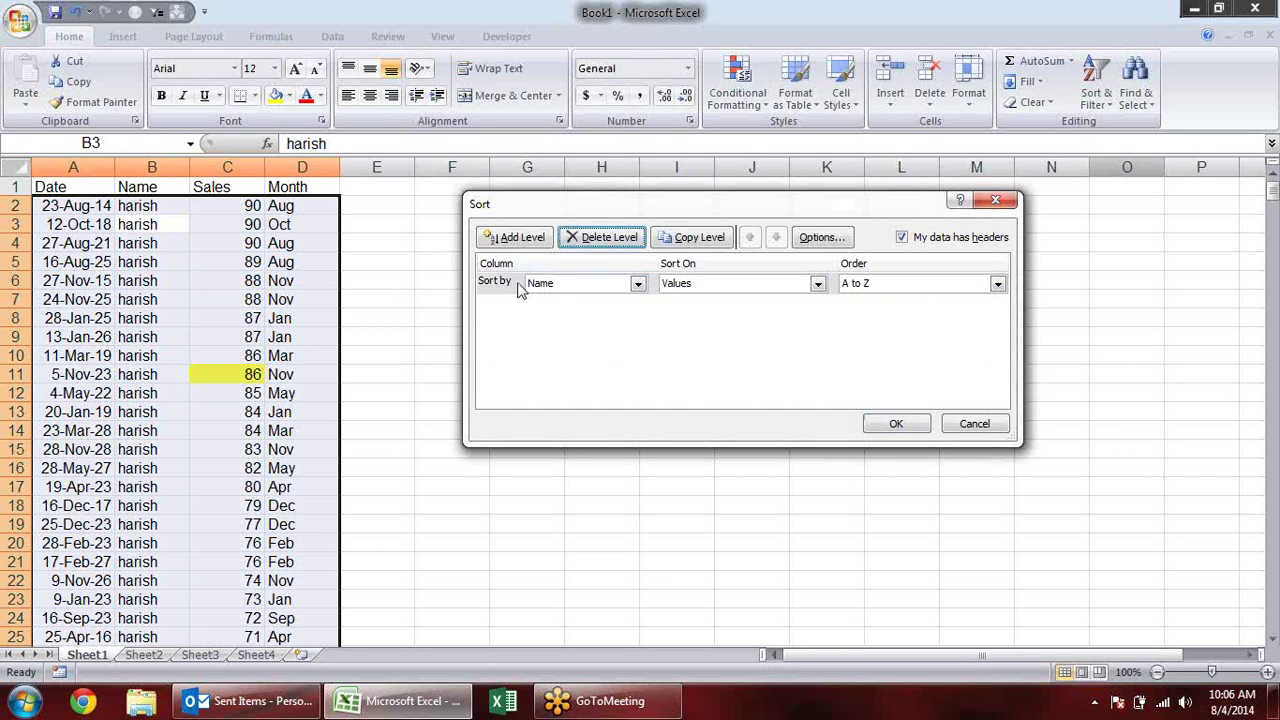
pyautogui.click(637, 283)
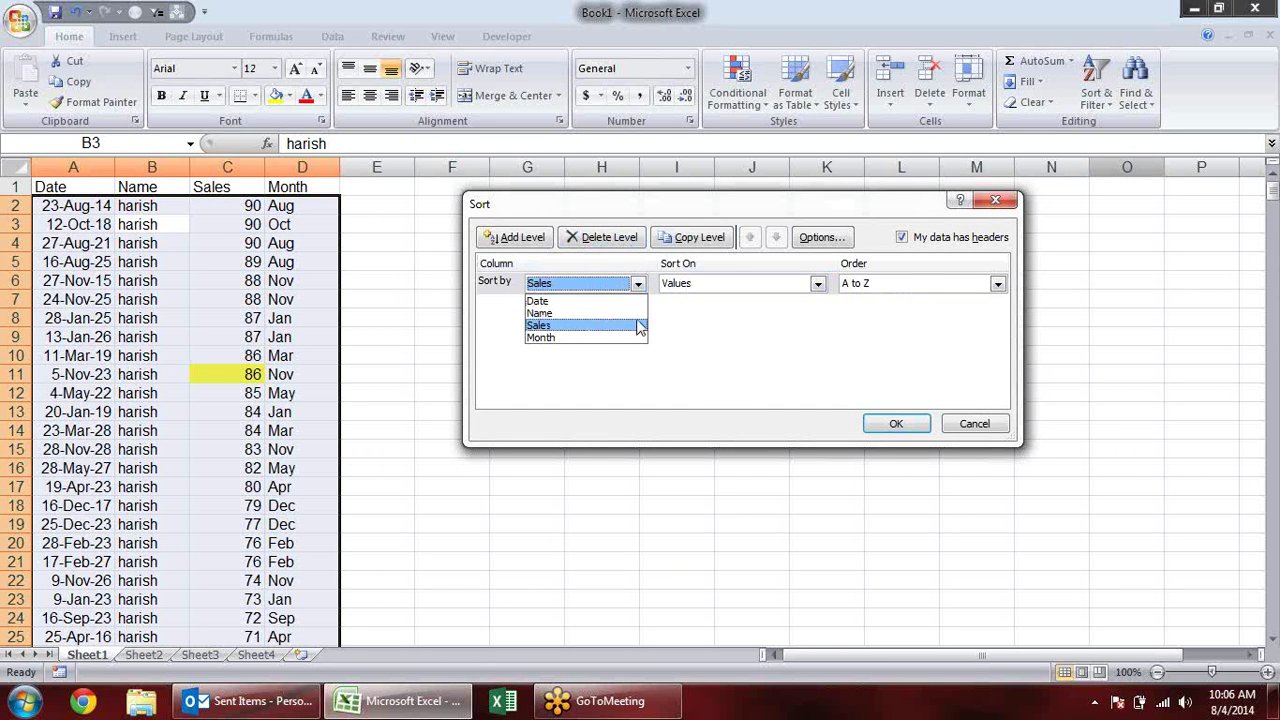
pyautogui.click(634, 325)
pyautogui.click(817, 285)
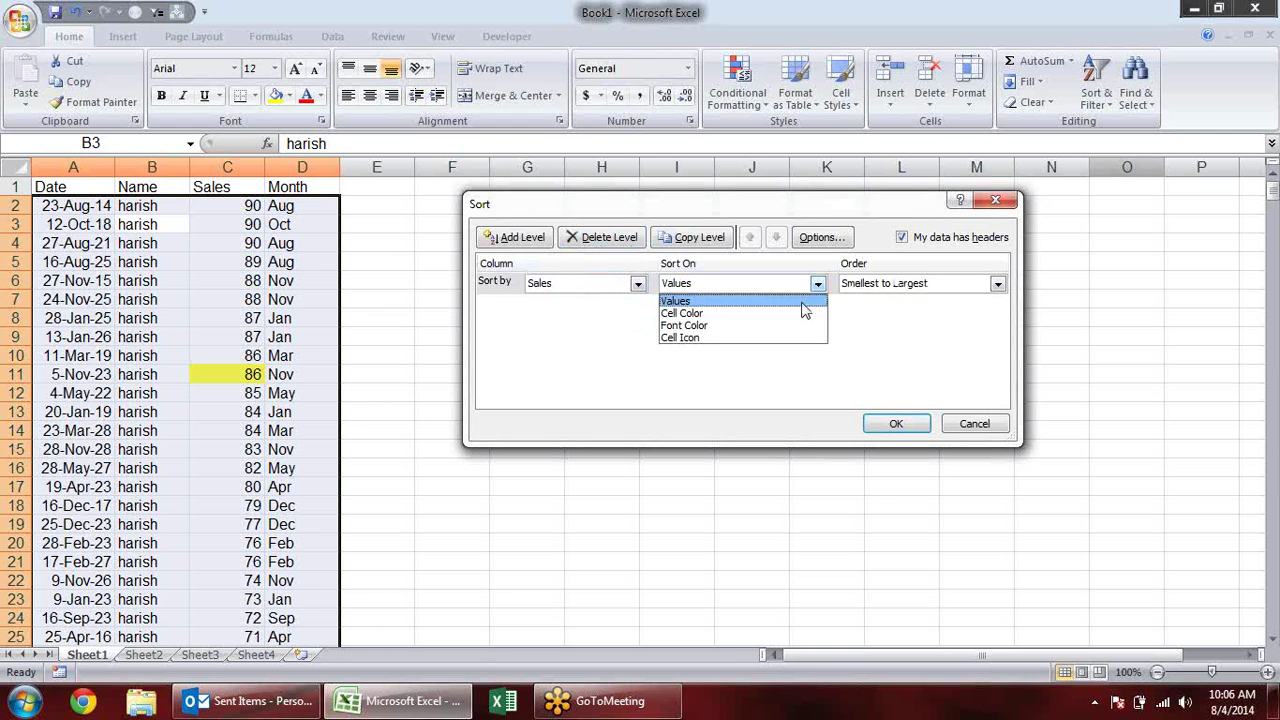
pyautogui.click(810, 314)
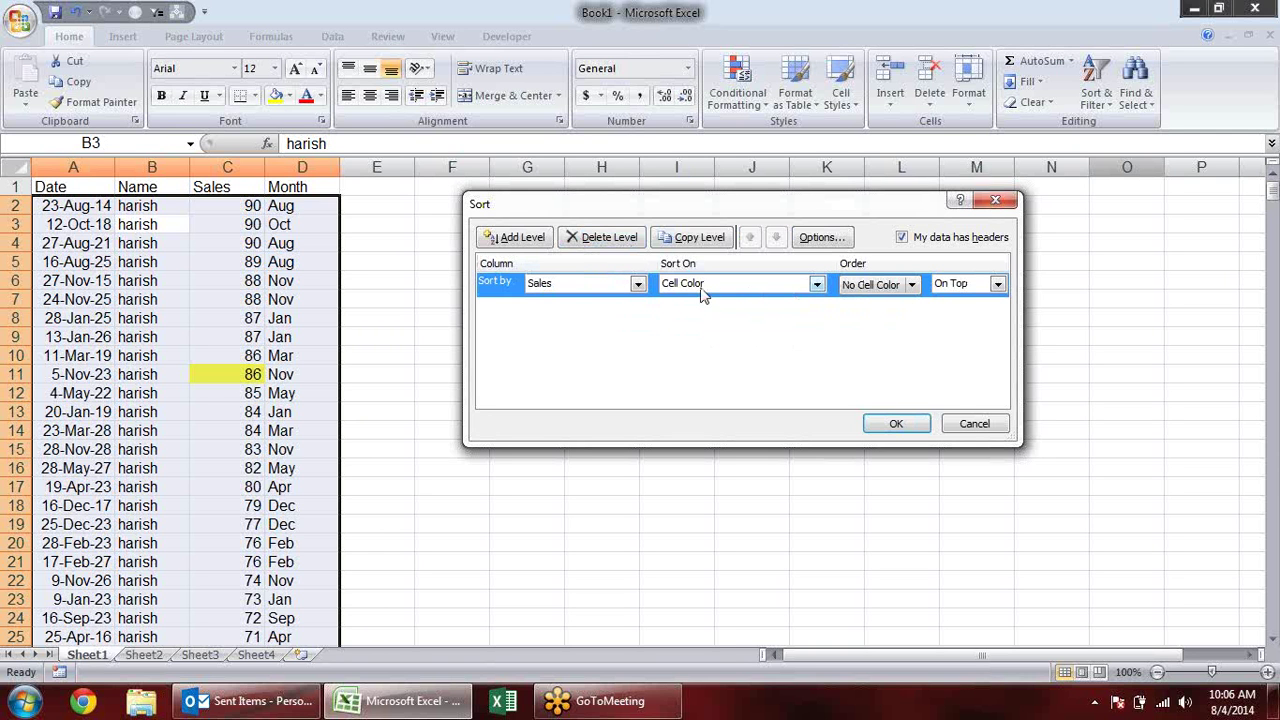
pyautogui.click(911, 285)
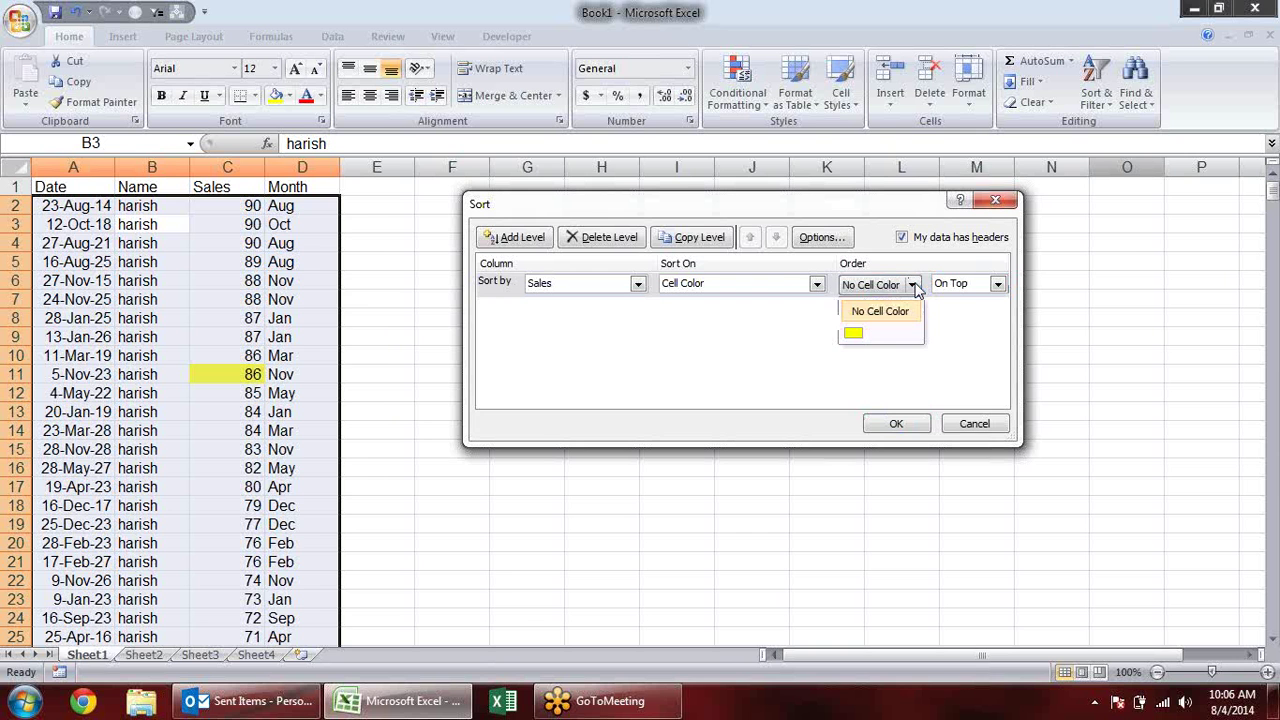
pyautogui.click(883, 336)
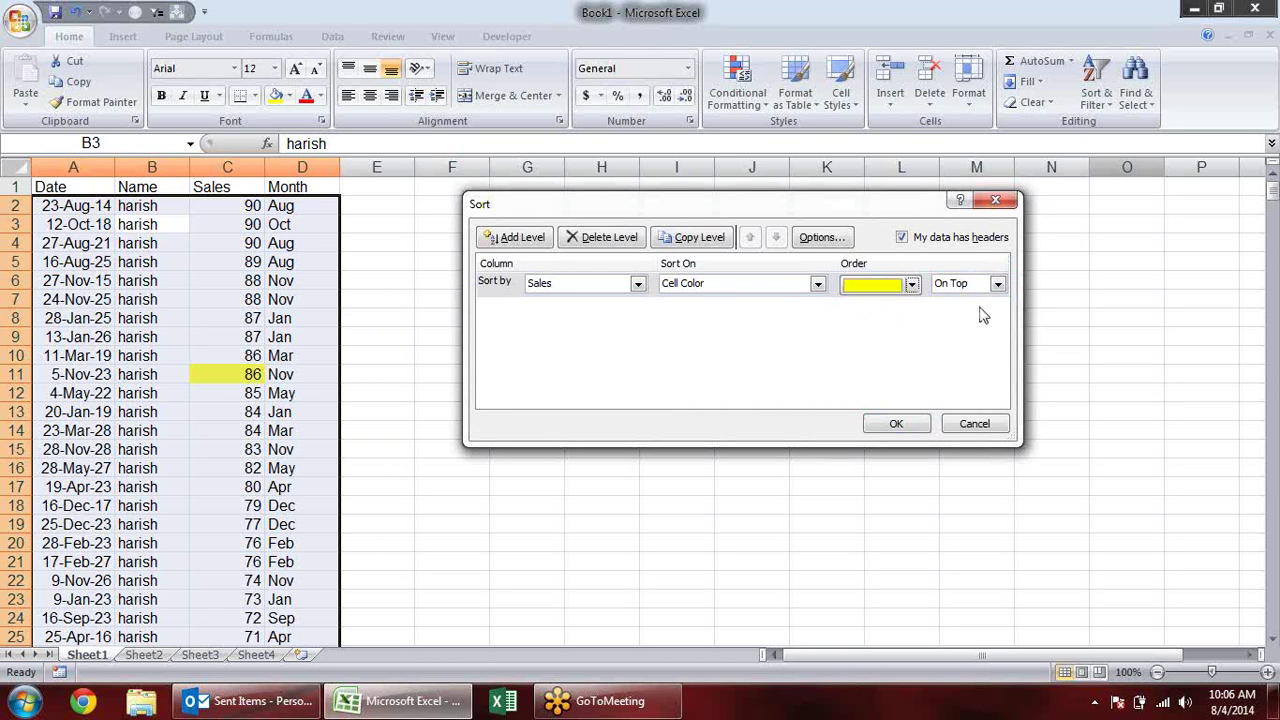
pyautogui.click(914, 426)
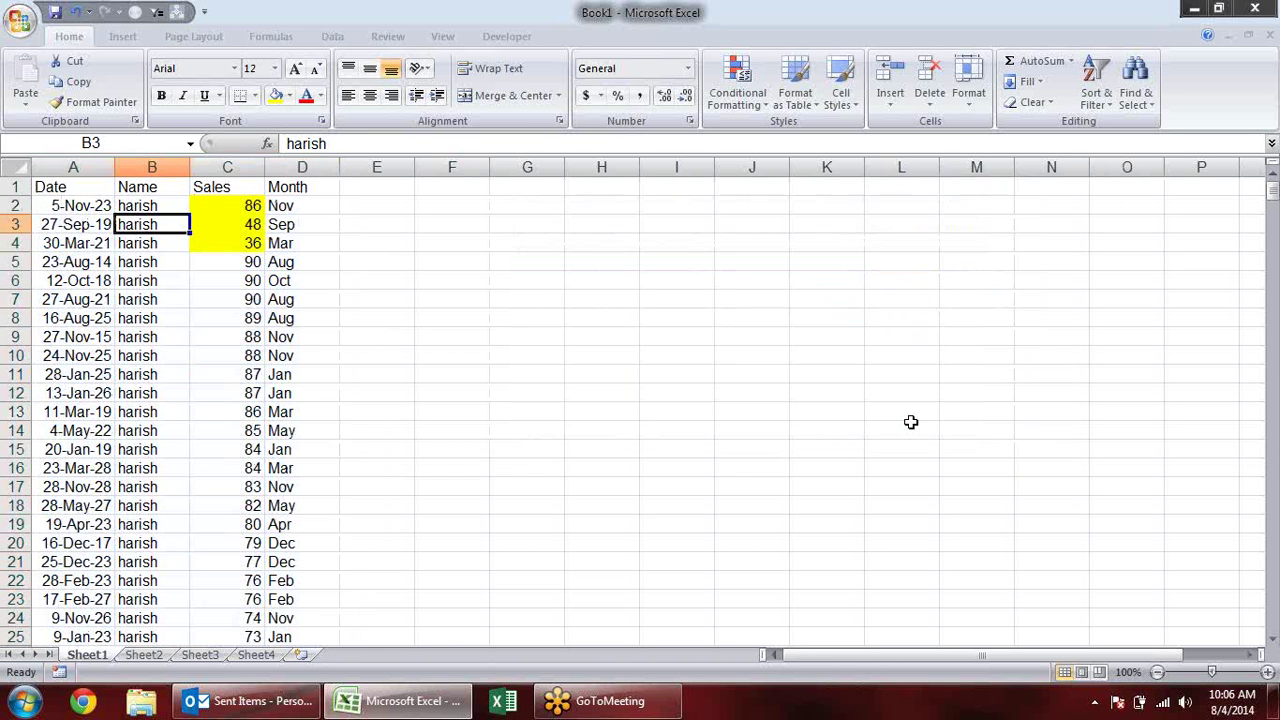
# Give Sales cell C16 (84) a light orange fill.
pyautogui.click(256, 229)
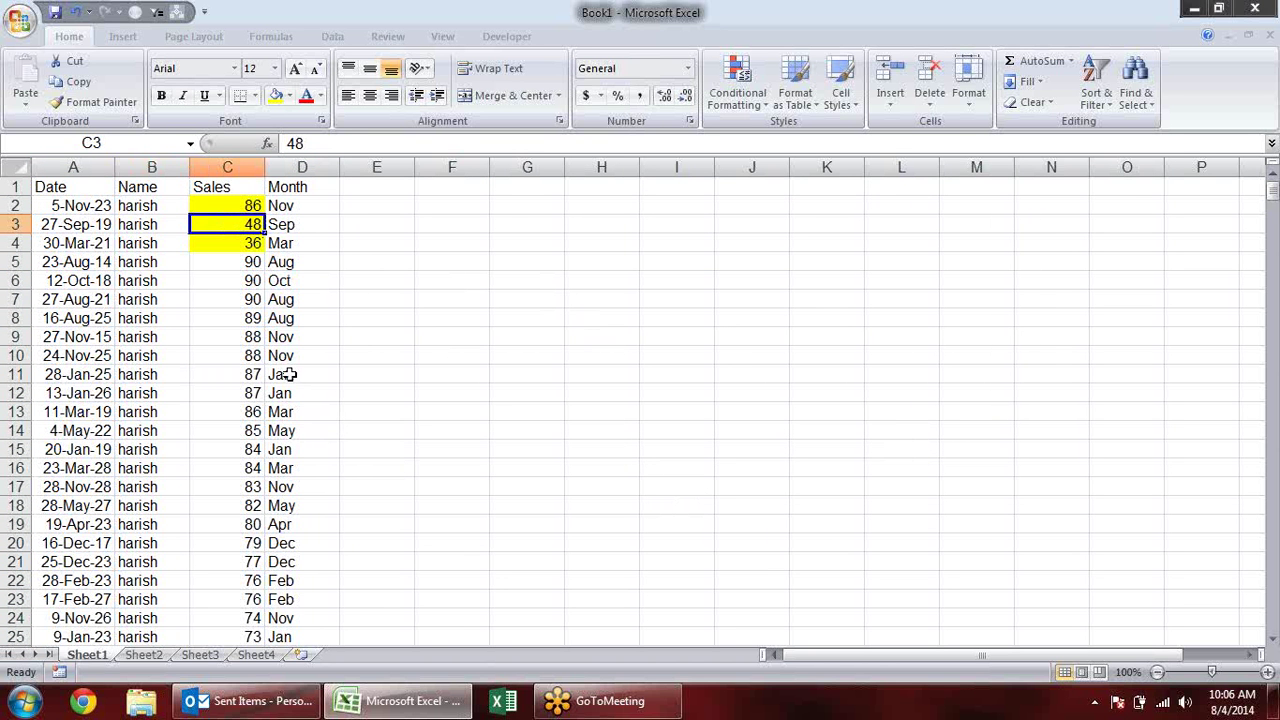
pyautogui.click(224, 466)
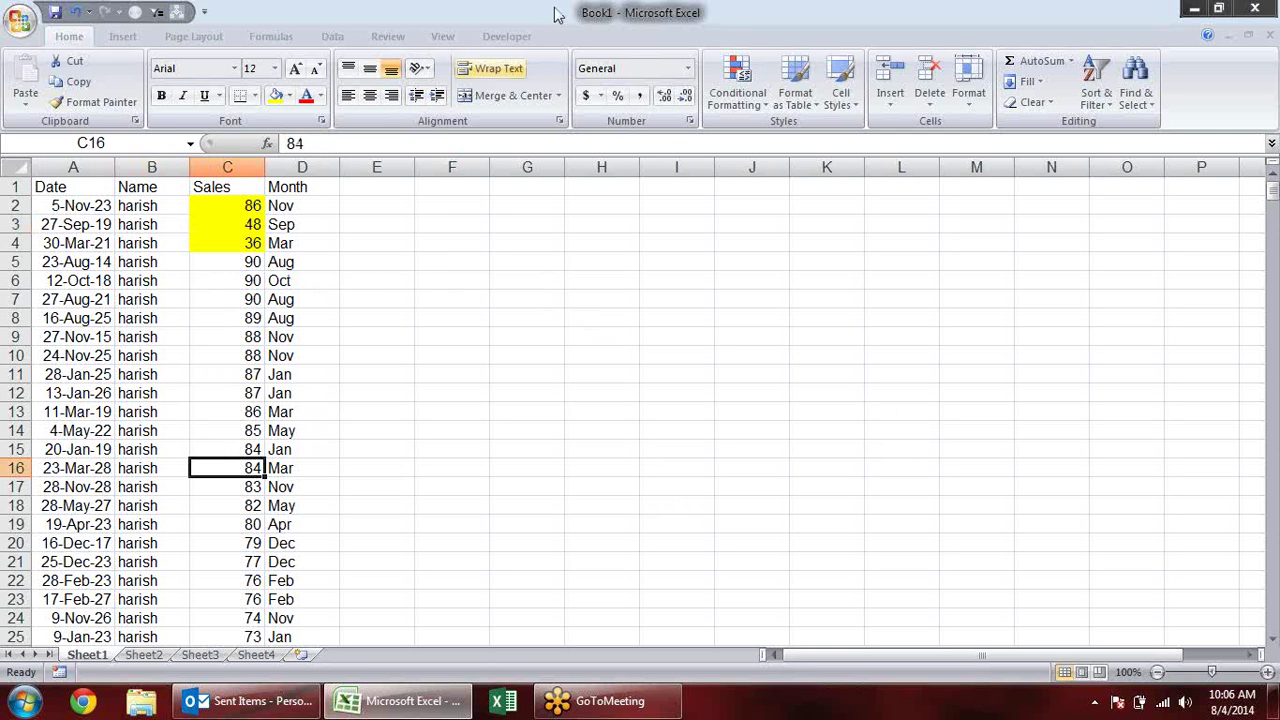
pyautogui.click(292, 95)
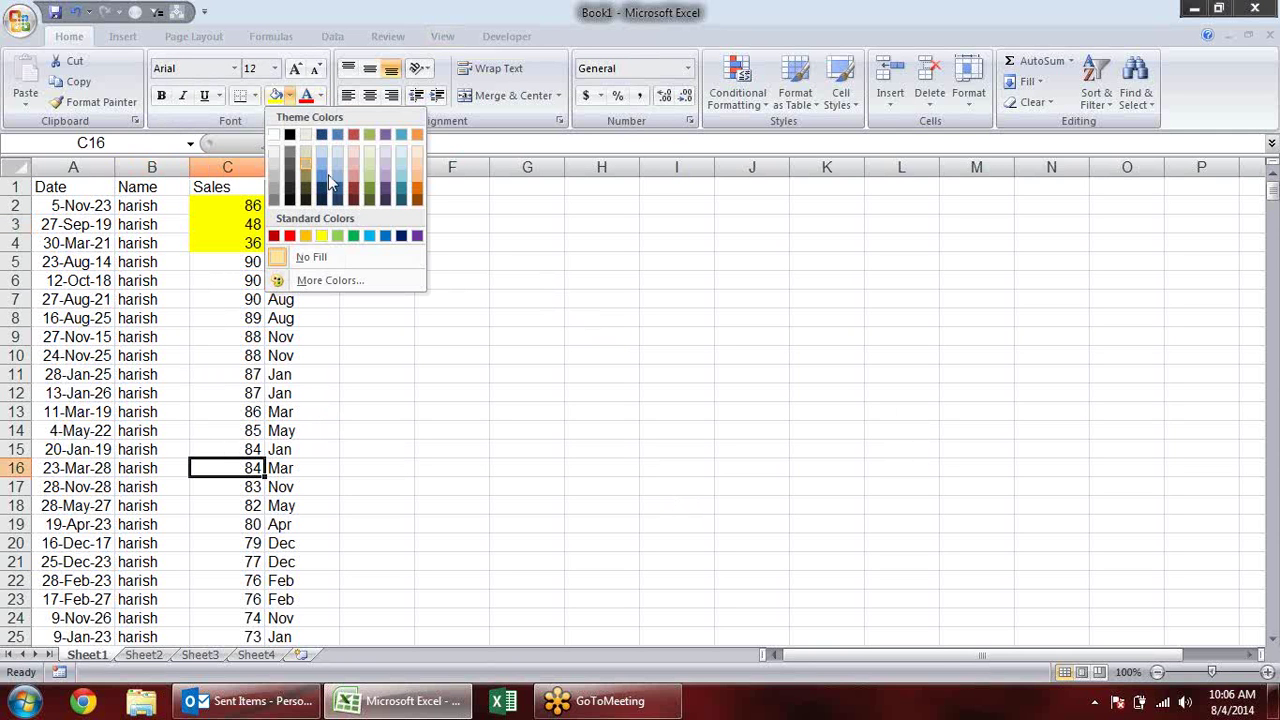
pyautogui.click(420, 176)
# Apply the same orange fill to C32 (69) and C45 (58), then return to the table.
pyautogui.scroll(-5, 290, 415)
pyautogui.click(224, 487)
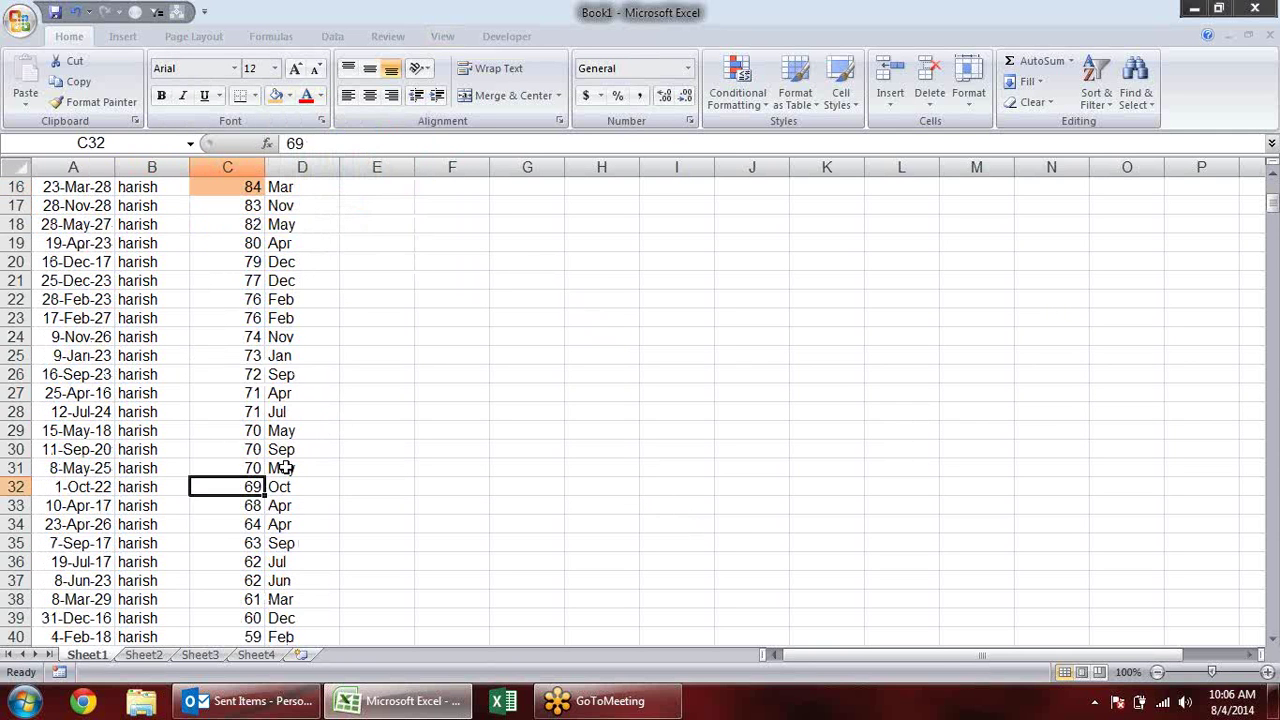
pyautogui.click(275, 95)
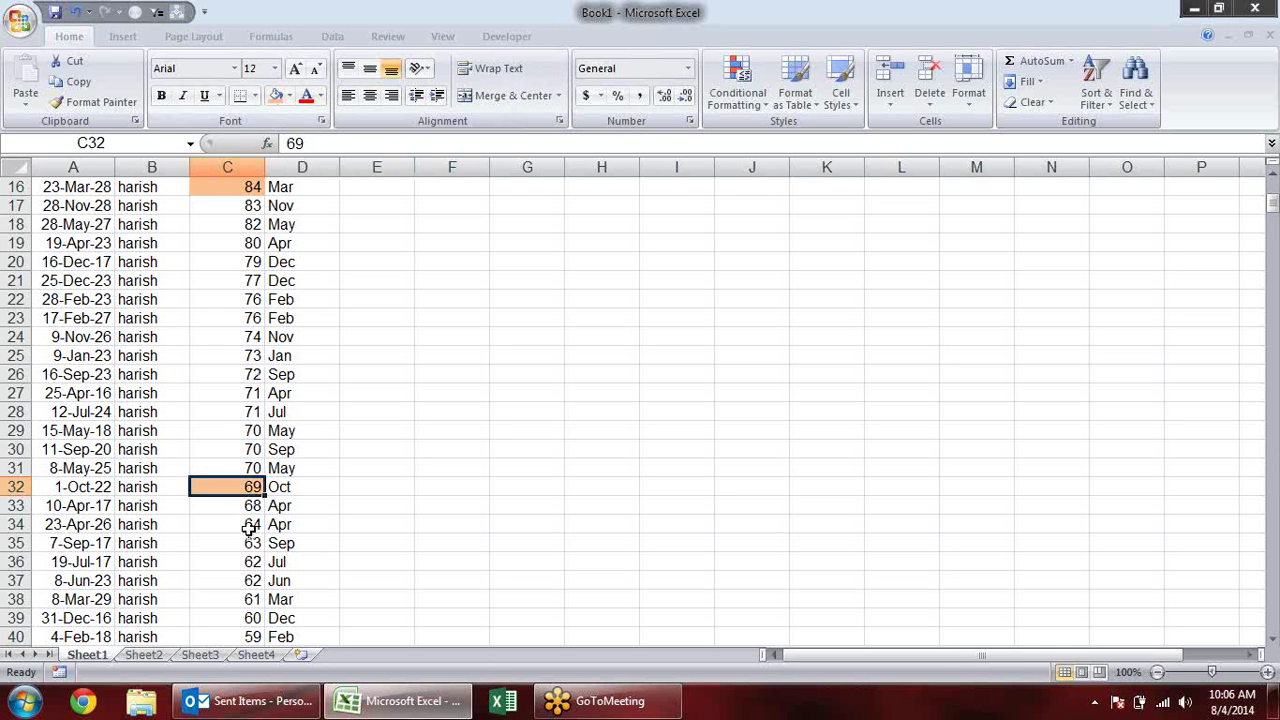
pyautogui.scroll(-4, 260, 500)
pyautogui.scroll(-1, 260, 480)
pyautogui.click(218, 455)
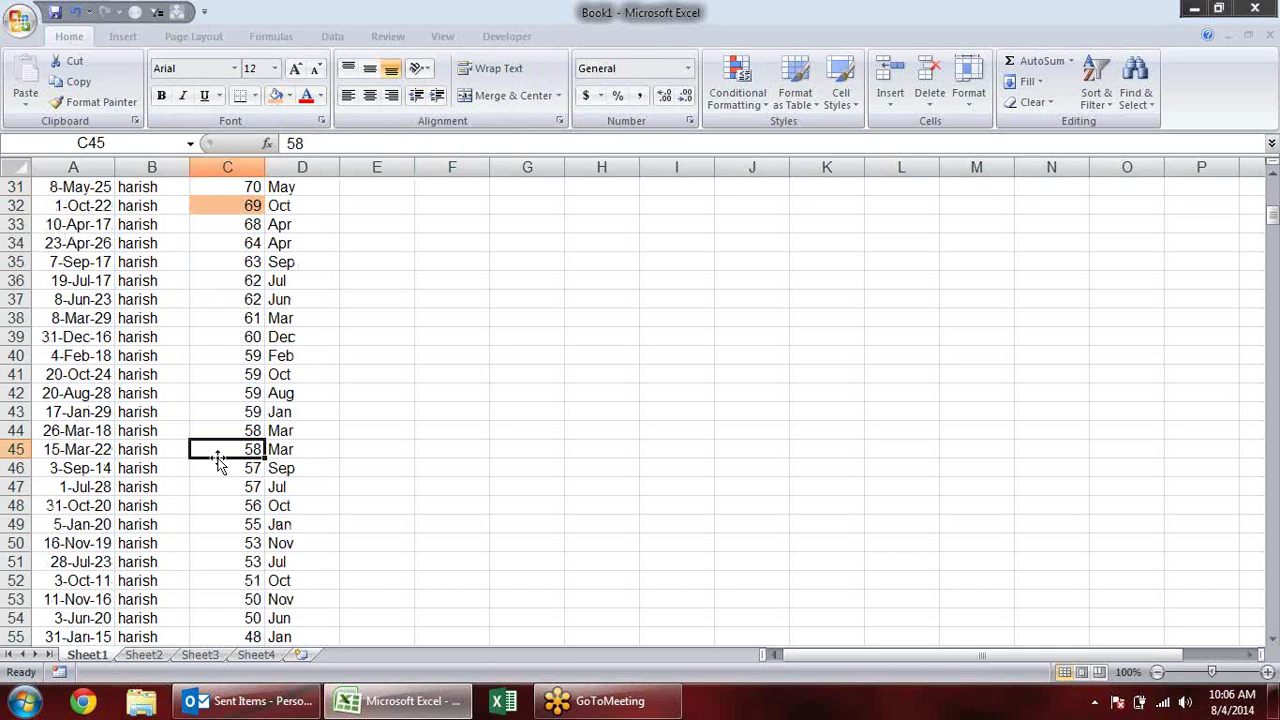
pyautogui.click(275, 95)
pyautogui.scroll(10, 424, 394)
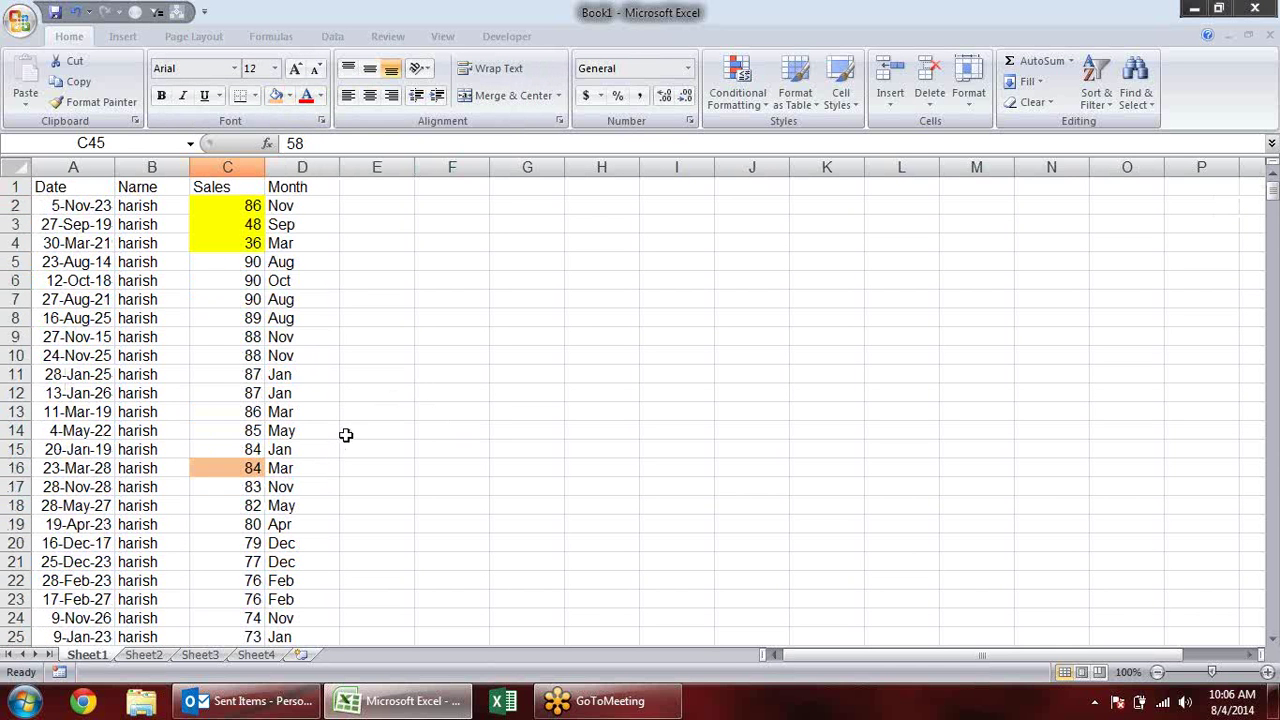
pyautogui.click(255, 226)
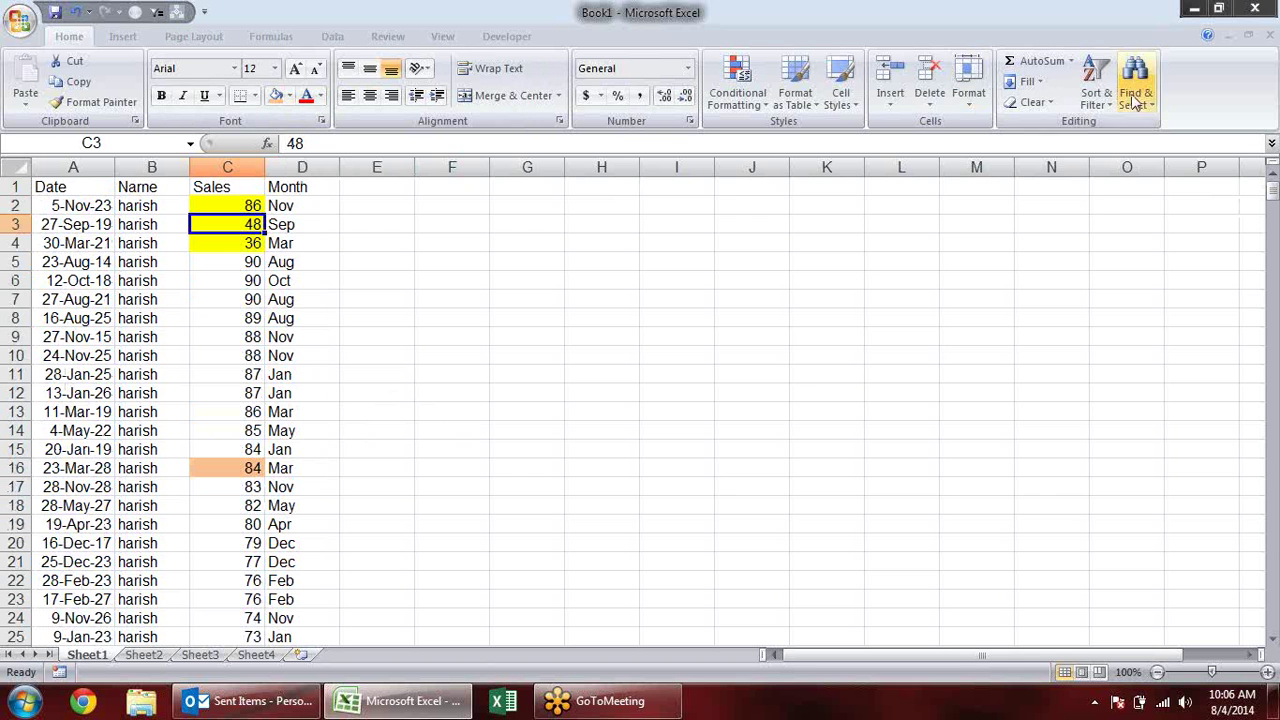
# Custom-sort by Sales cell colour with orange on top, adding a second Sales level with yellow next.
pyautogui.click(1096, 92)
pyautogui.click(1172, 165)
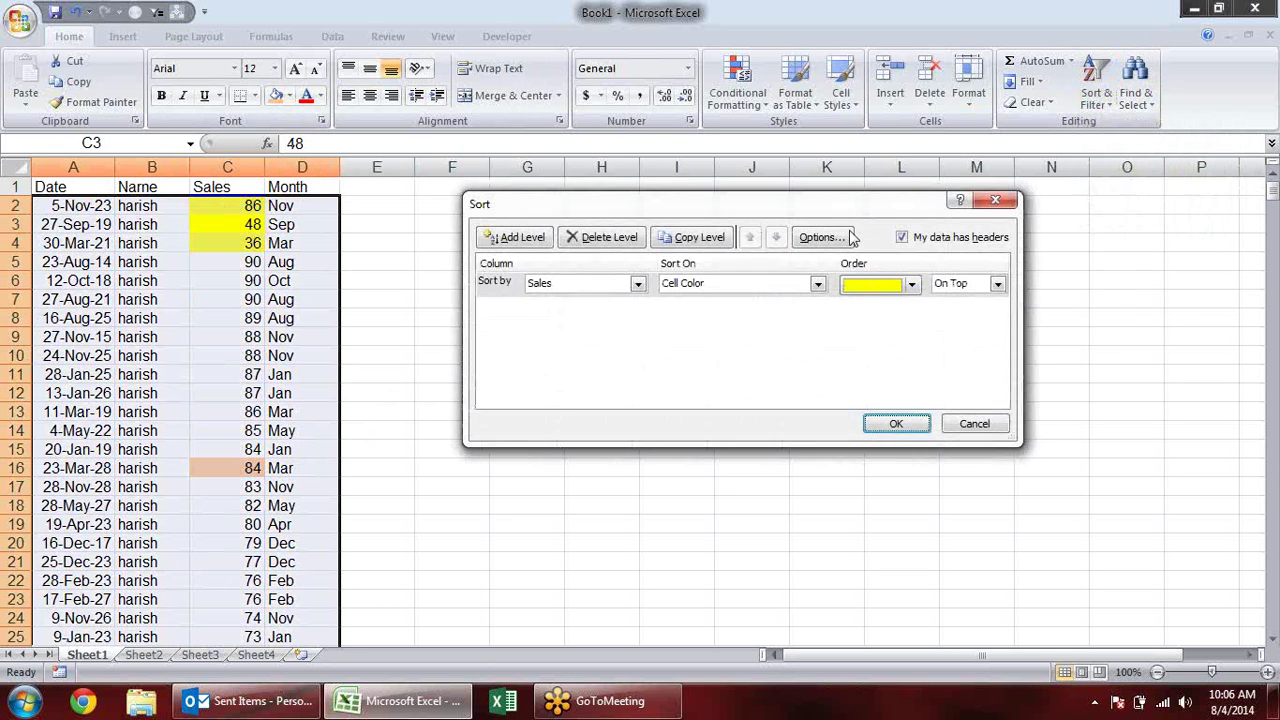
pyautogui.click(912, 284)
pyautogui.click(855, 334)
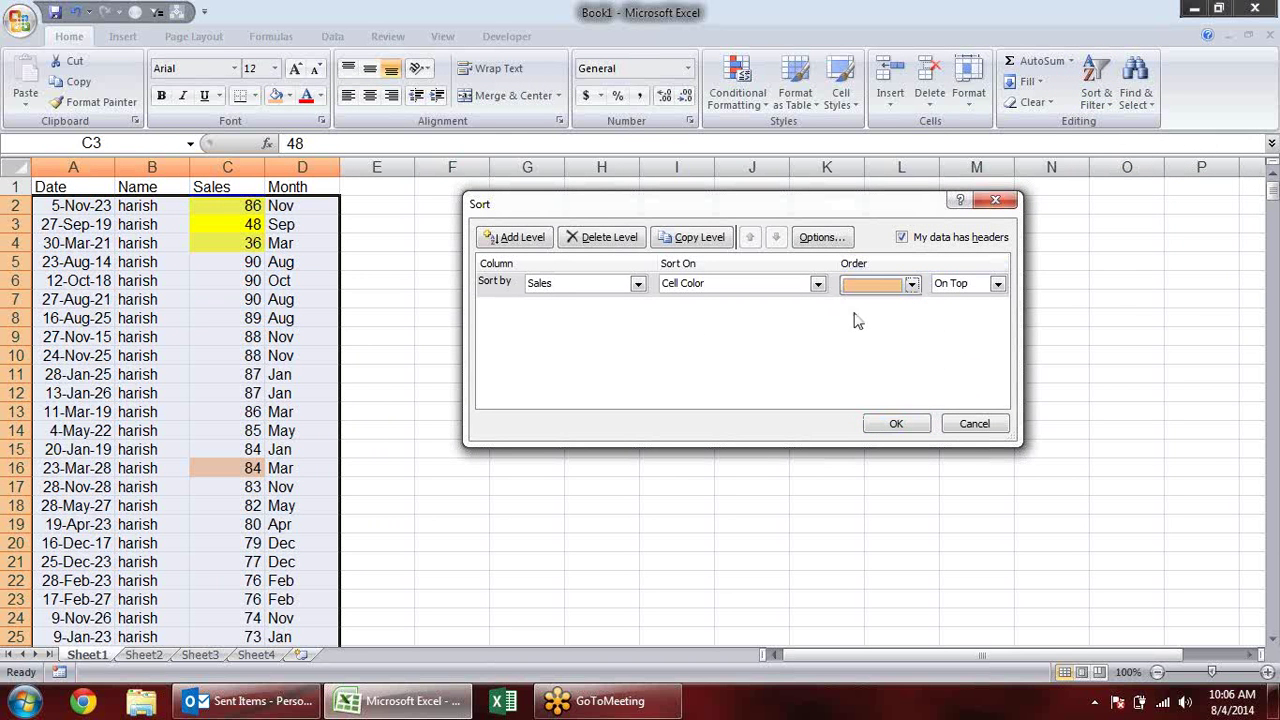
pyautogui.click(510, 240)
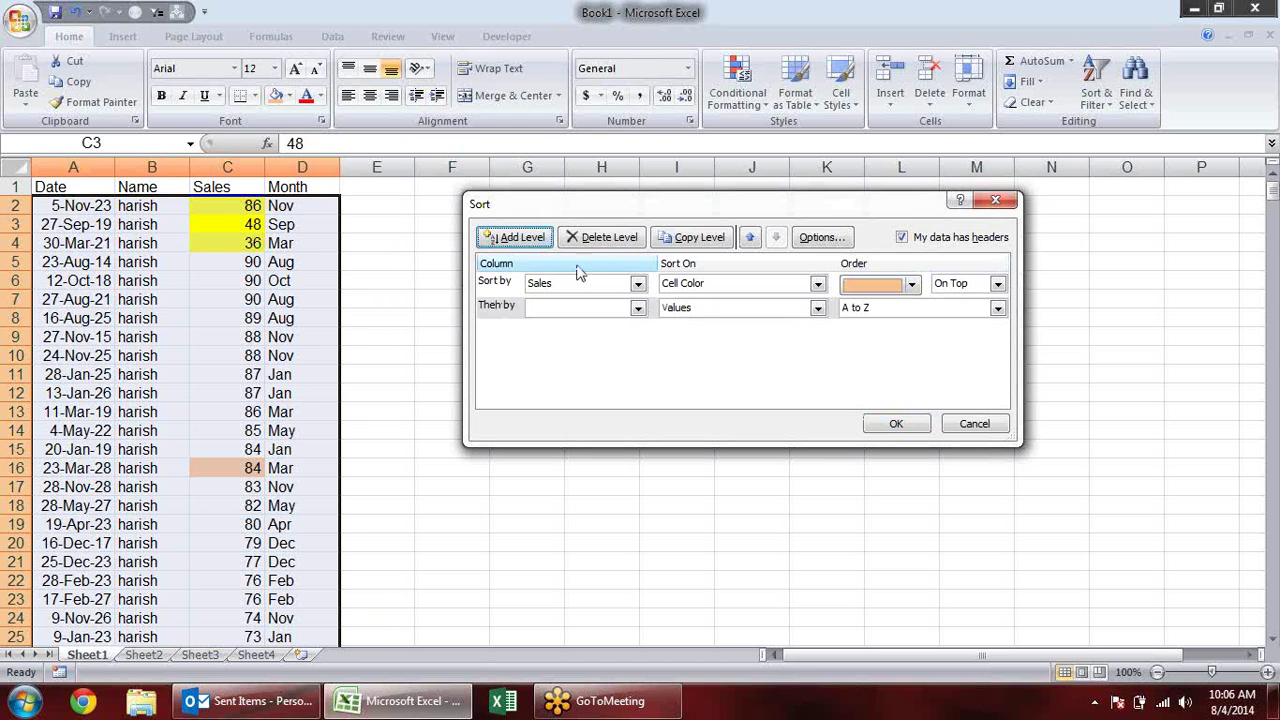
pyautogui.click(637, 309)
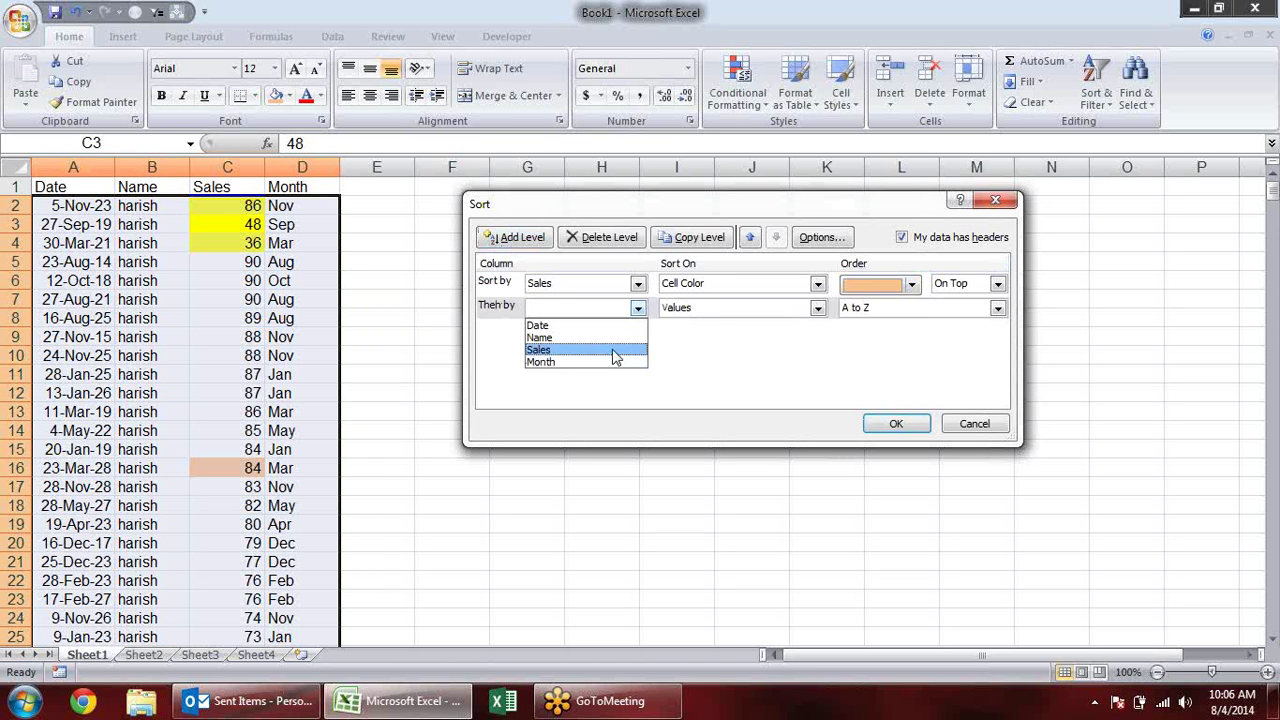
pyautogui.click(608, 350)
pyautogui.click(817, 309)
pyautogui.click(700, 338)
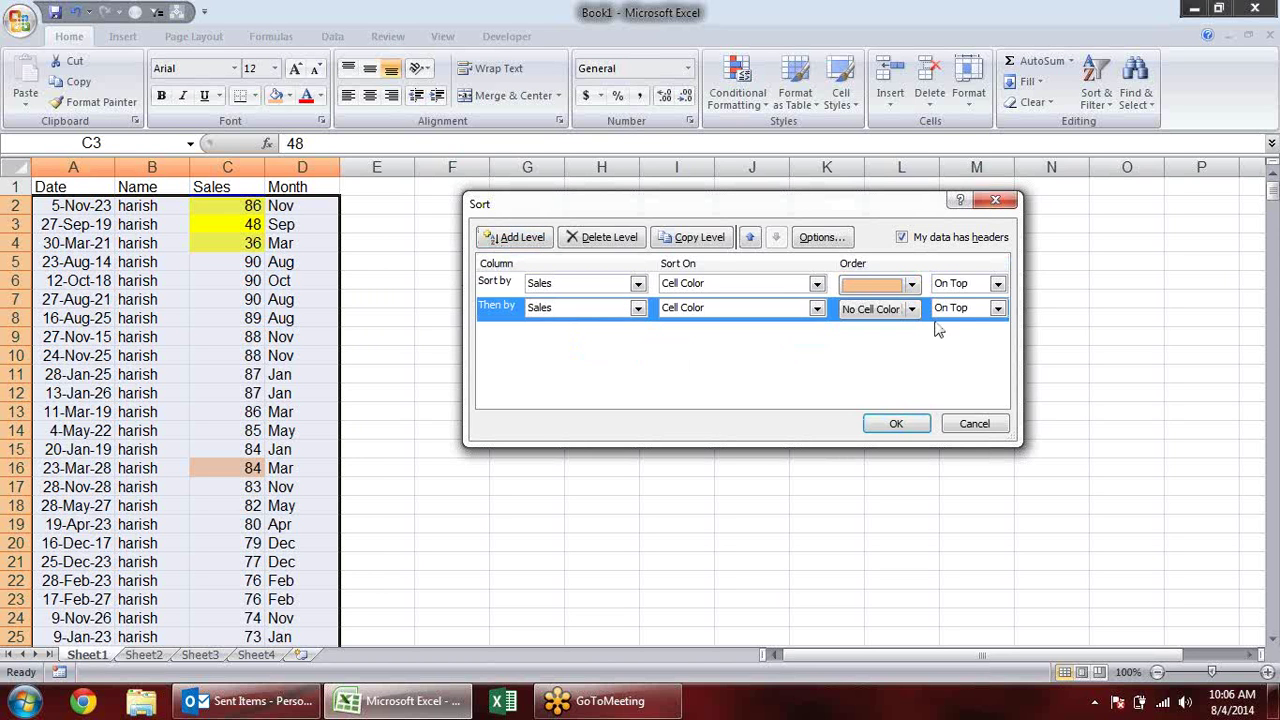
pyautogui.click(912, 310)
pyautogui.click(872, 358)
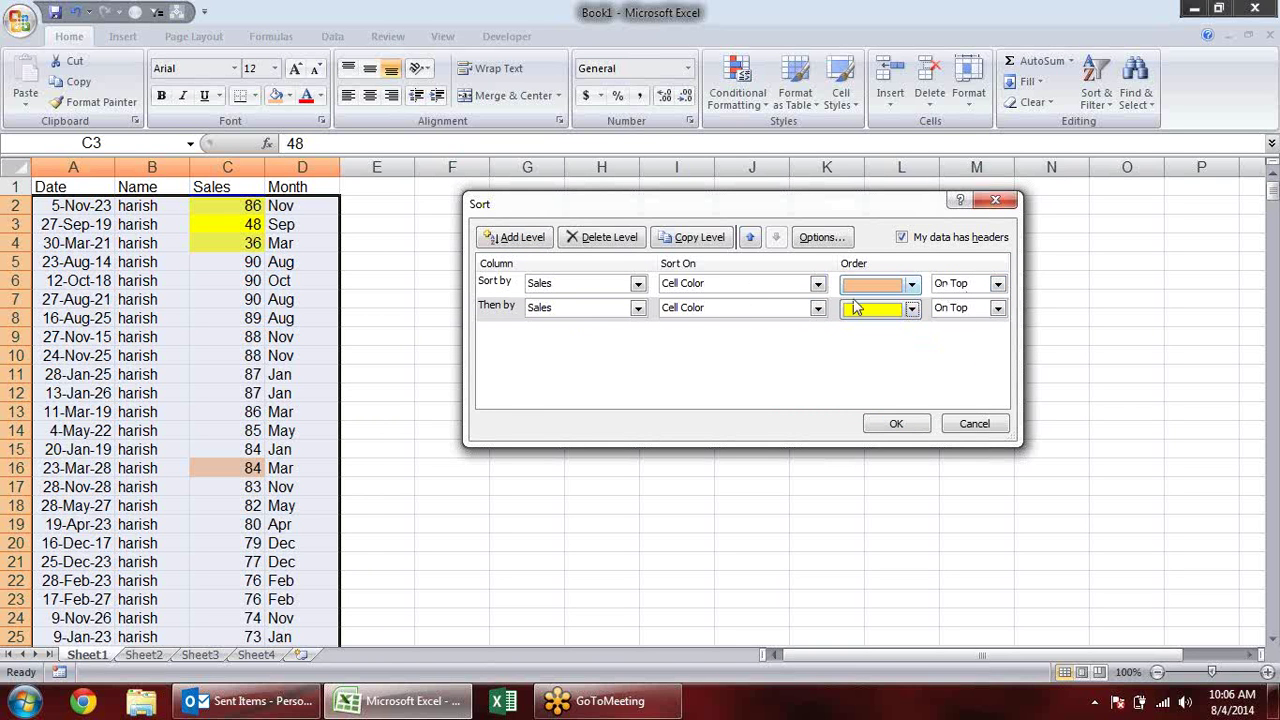
pyautogui.click(896, 424)
# Make the names in B6 and B22 red and give cell B16 an orange fill.
pyautogui.click(230, 322)
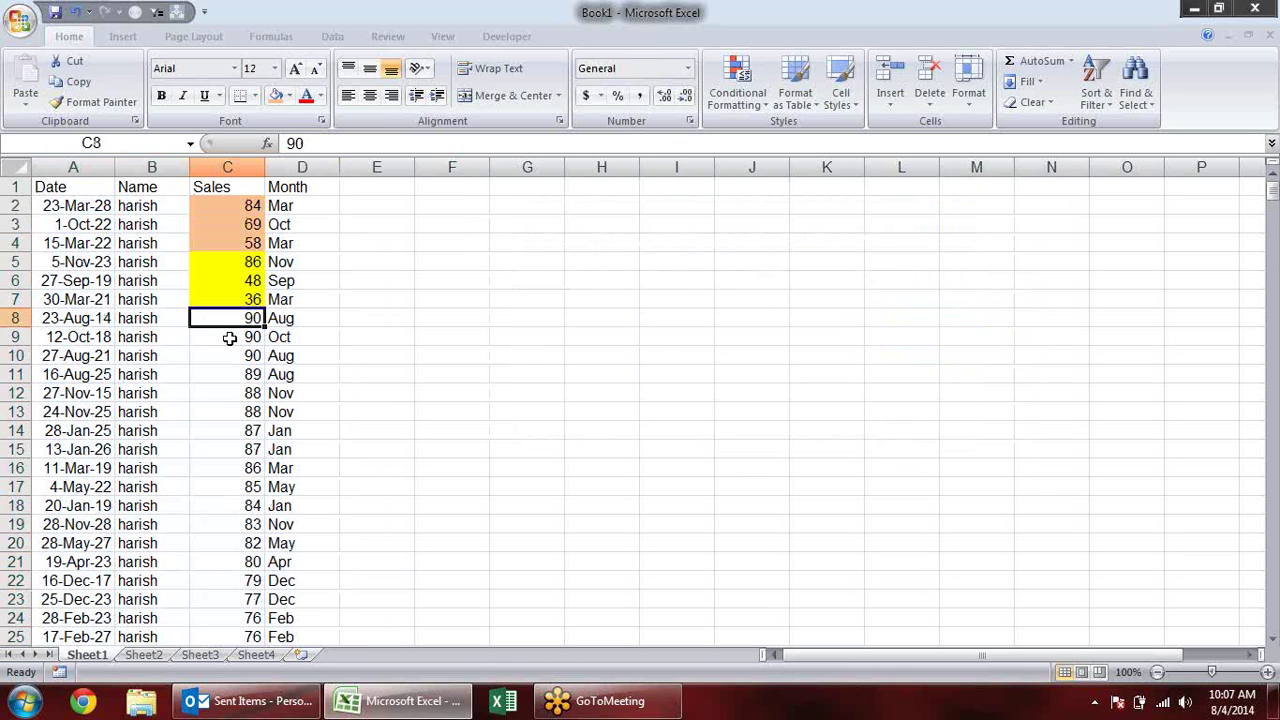
pyautogui.moveTo(230, 340); pyautogui.dragTo(237, 397)
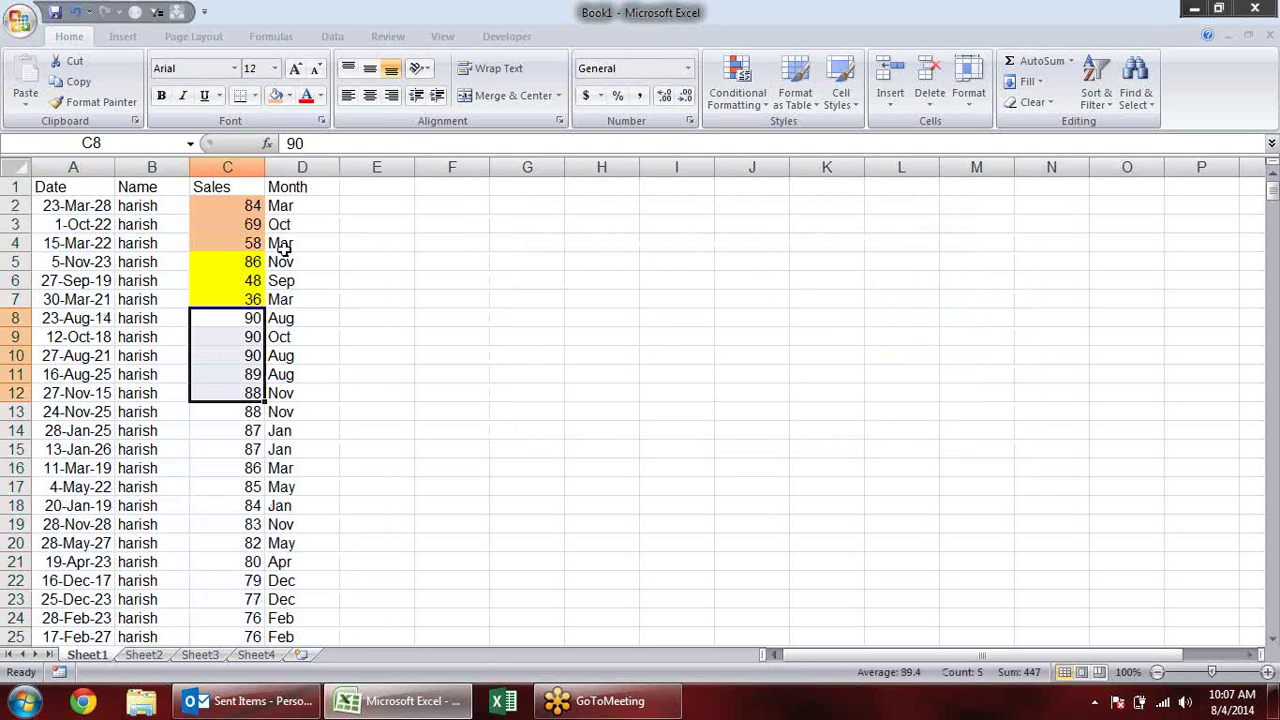
pyautogui.click(150, 283)
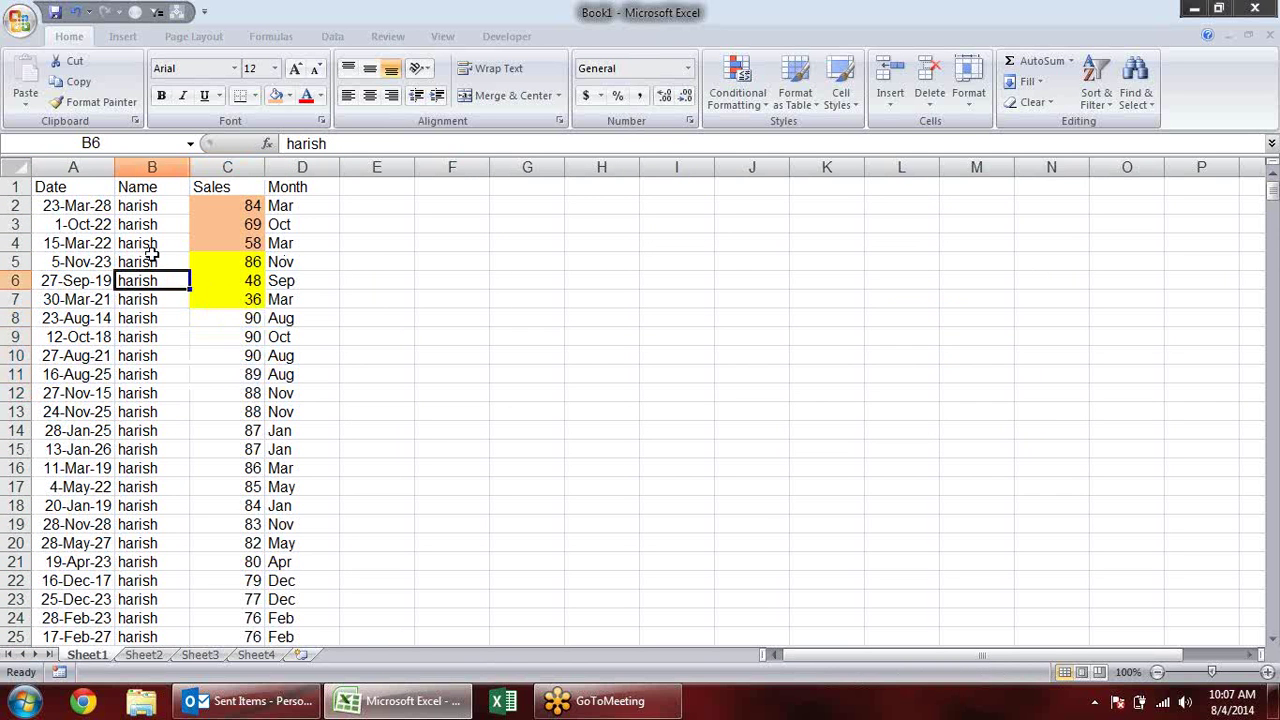
pyautogui.click(306, 96)
pyautogui.click(122, 573)
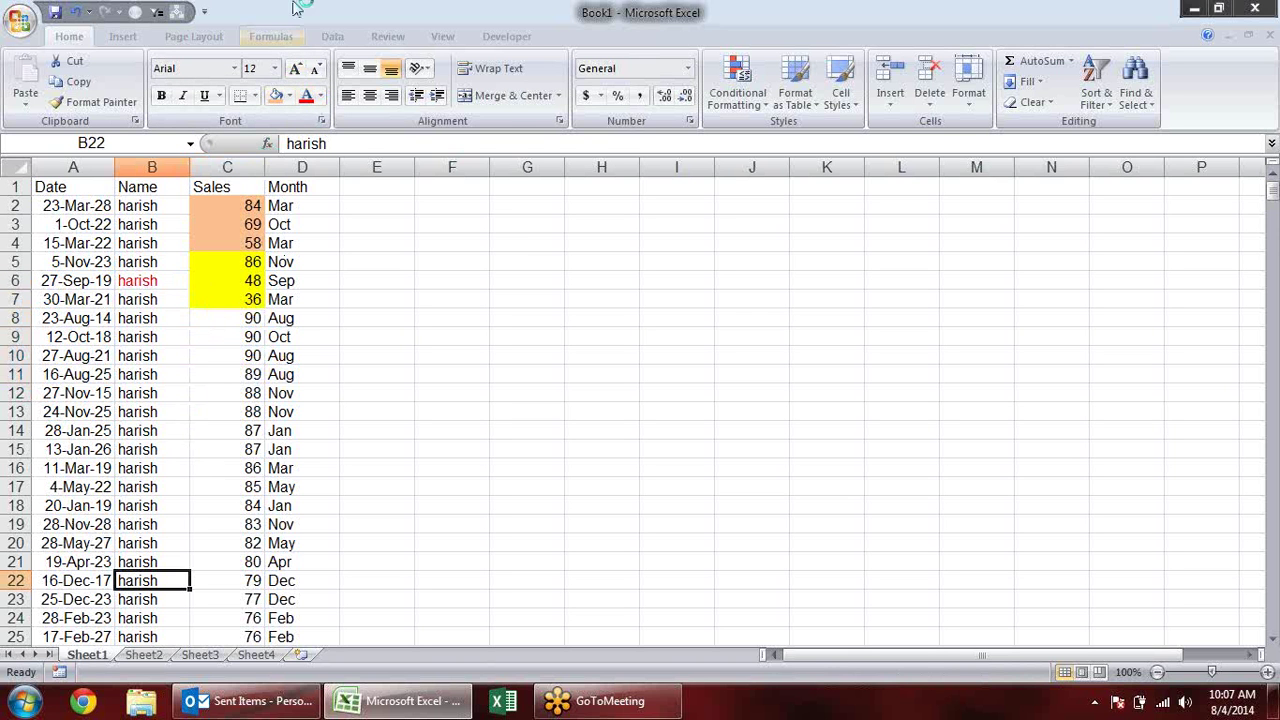
pyautogui.click(306, 96)
pyautogui.click(150, 468)
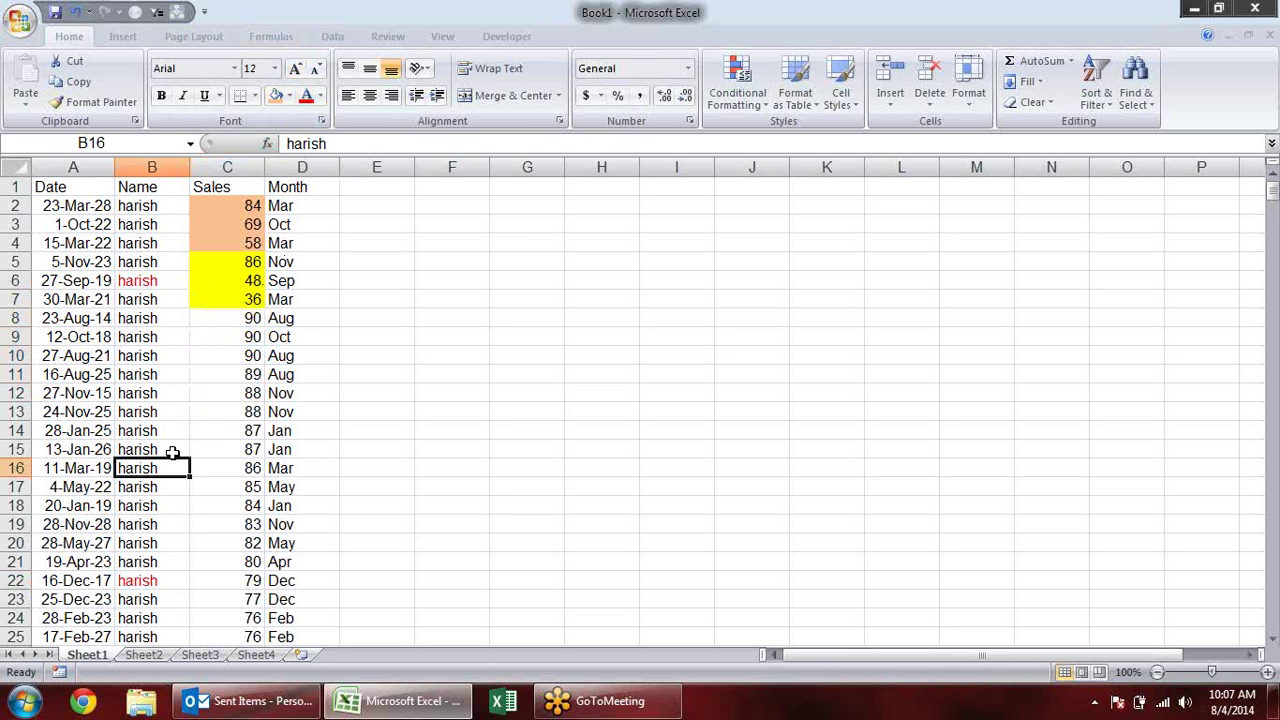
pyautogui.click(276, 96)
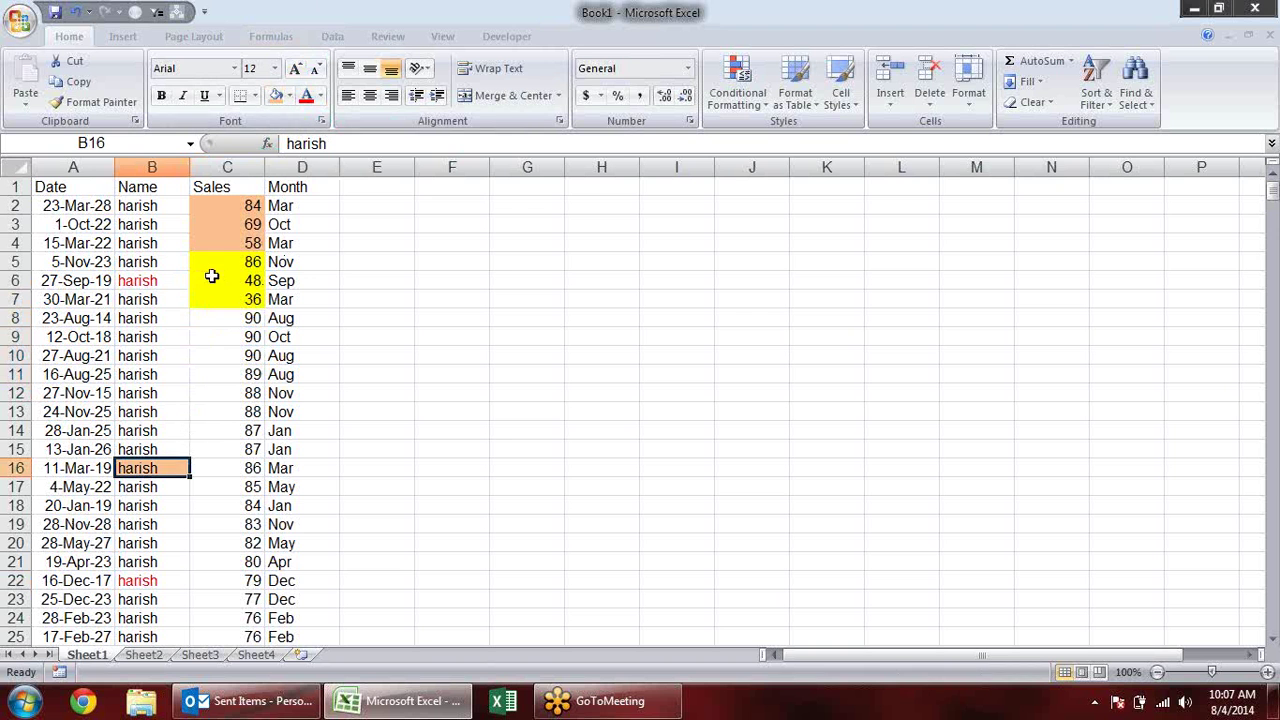
# Undo B16's fill, then sort by Name font colour with red on top as the only level.
pyautogui.hotkey('ctrl', 'z')
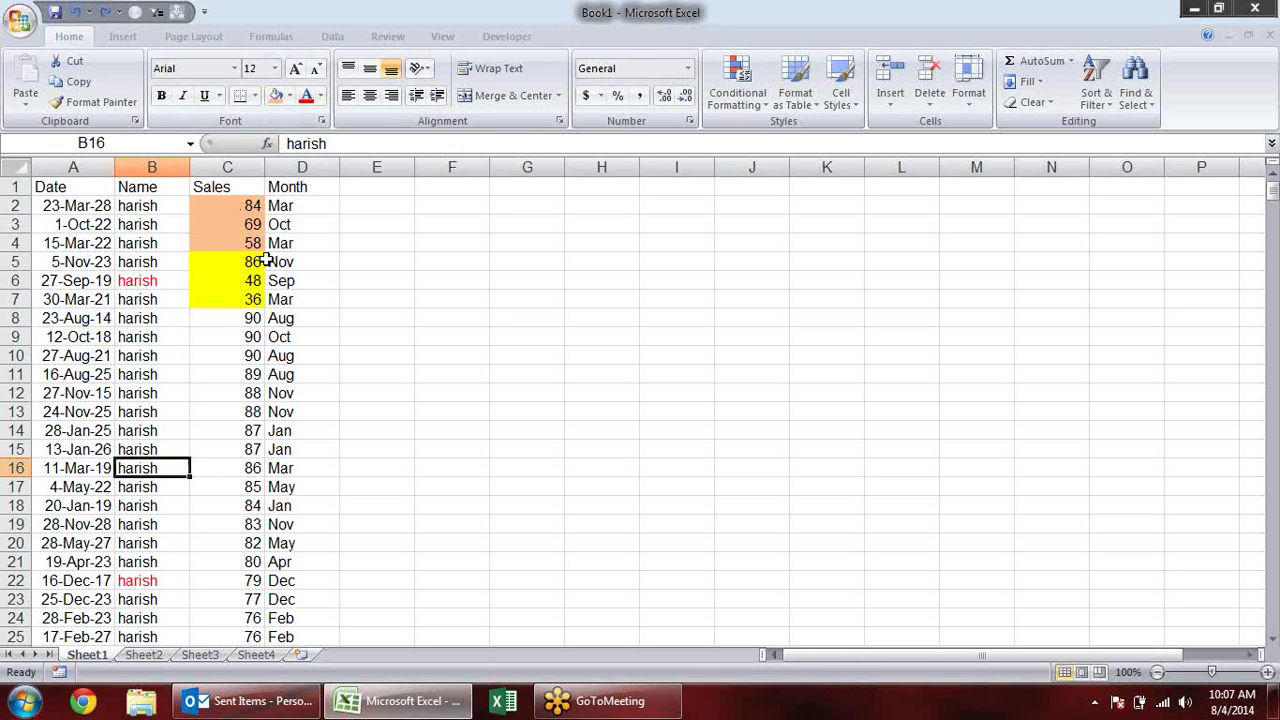
pyautogui.click(1096, 80)
pyautogui.click(1105, 150)
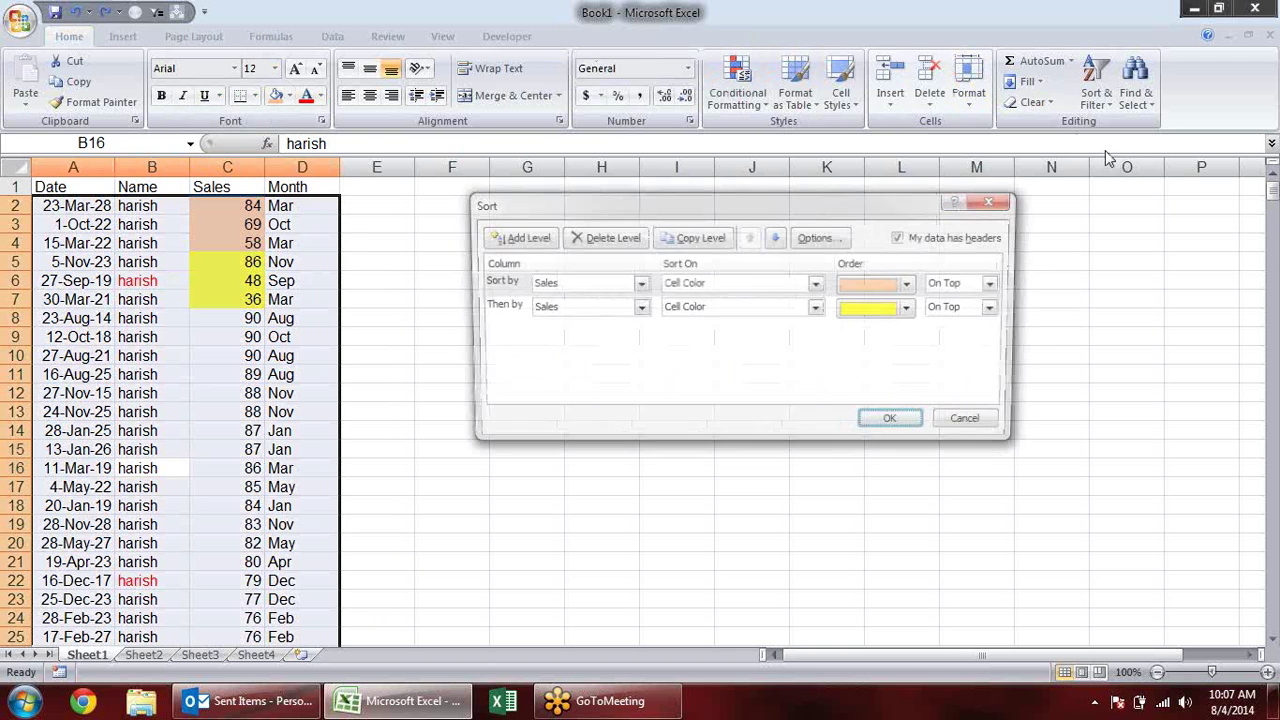
pyautogui.click(490, 308)
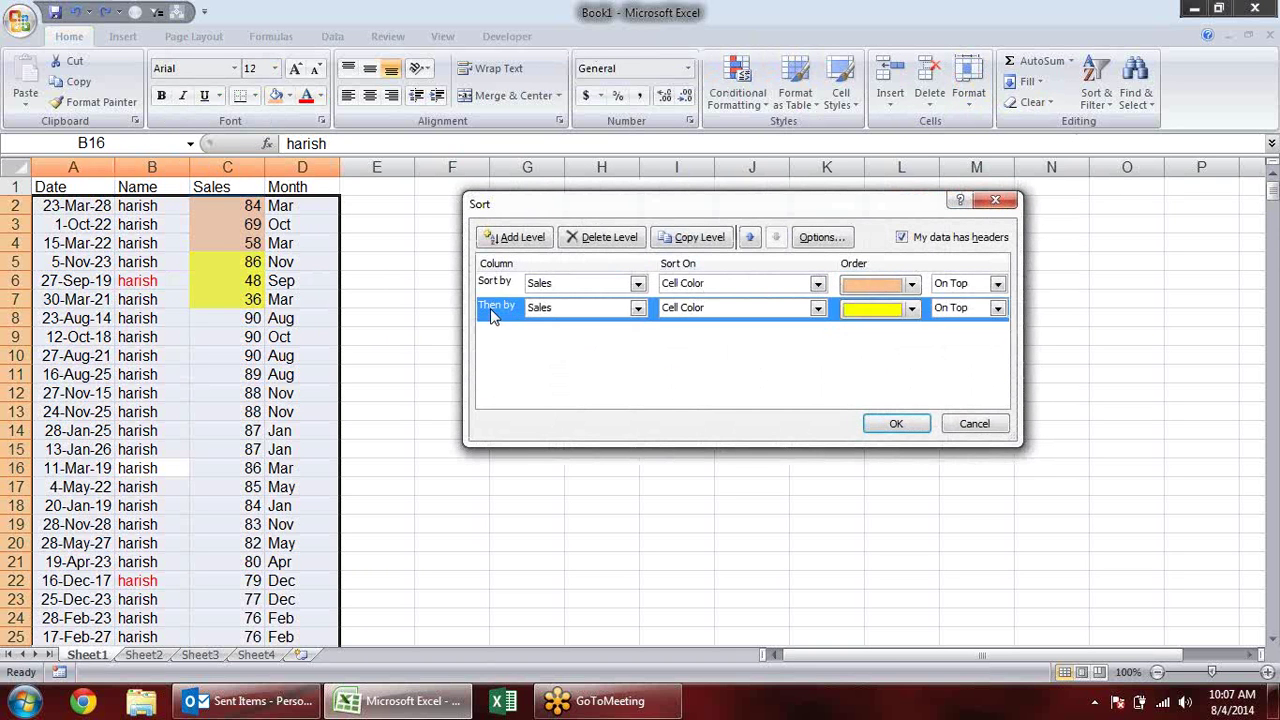
pyautogui.click(603, 237)
pyautogui.click(638, 284)
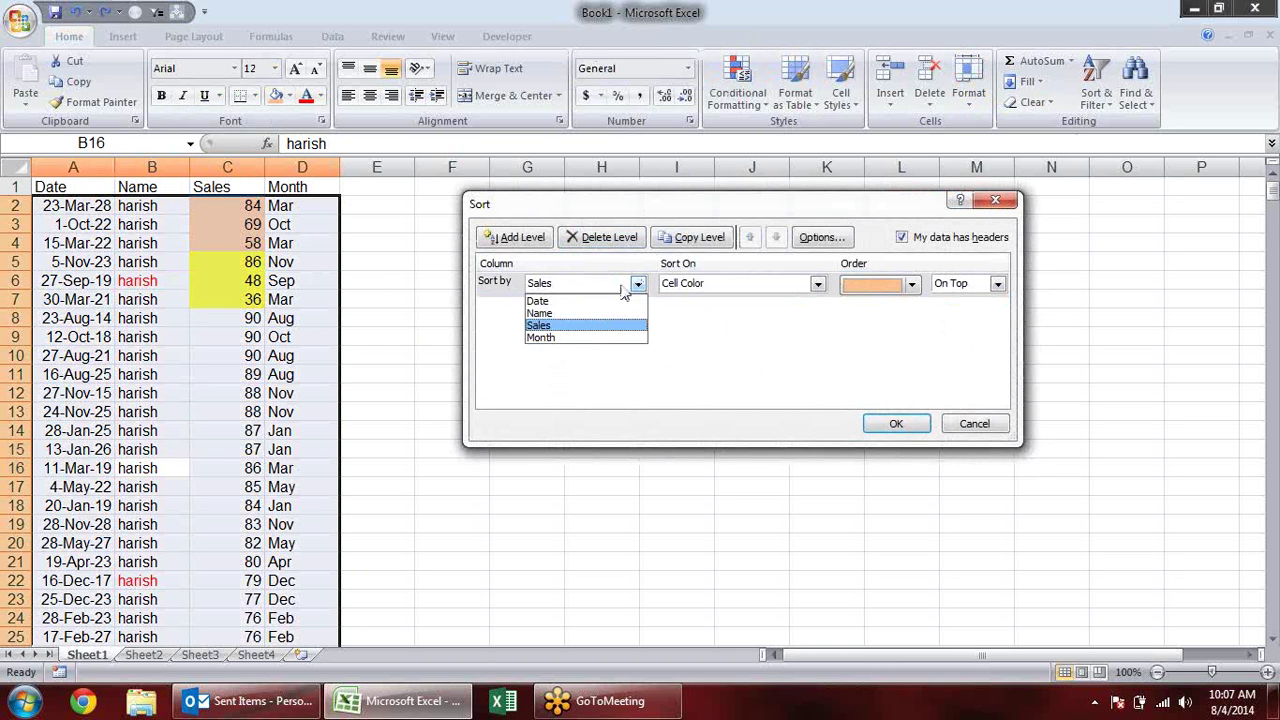
pyautogui.click(585, 311)
pyautogui.click(816, 285)
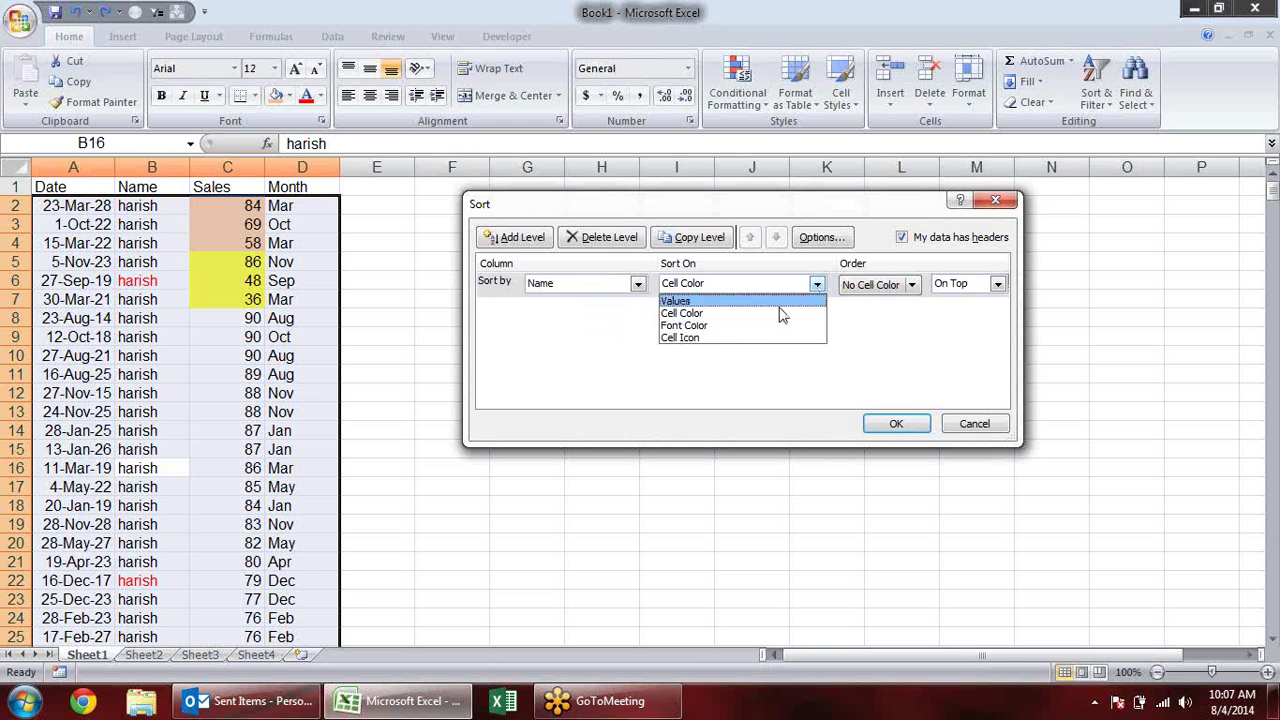
pyautogui.click(768, 330)
pyautogui.click(912, 288)
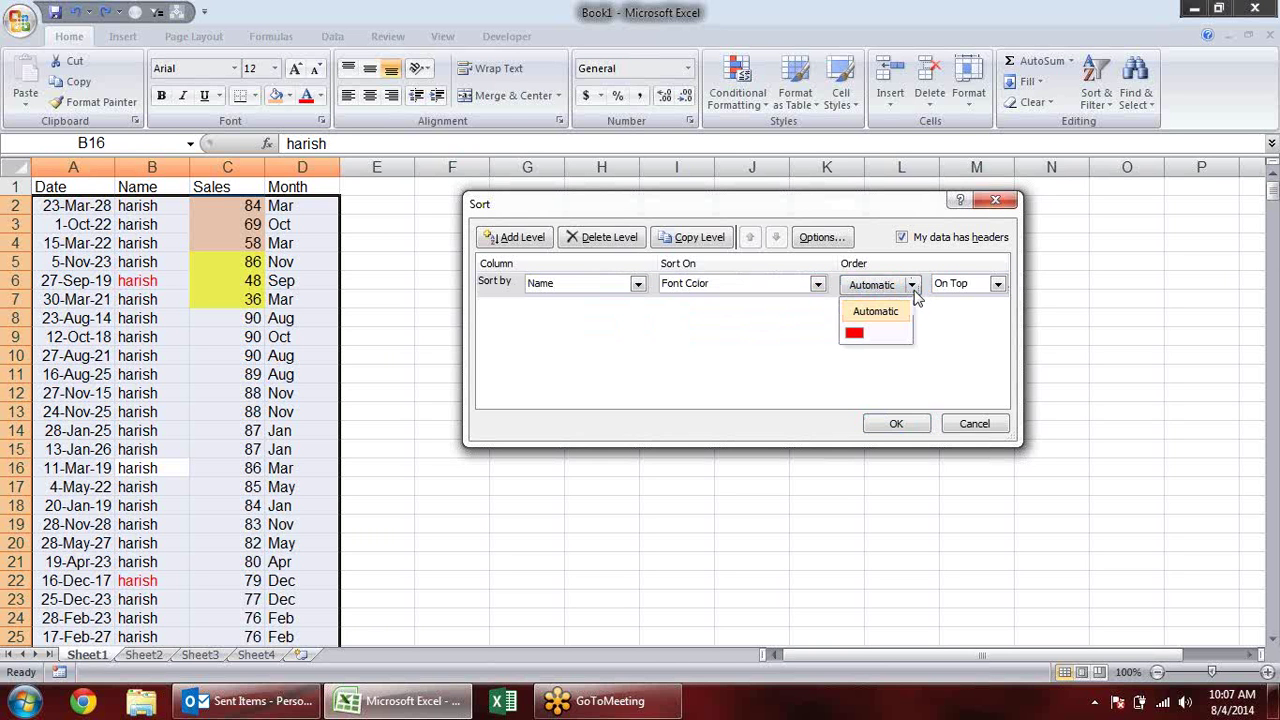
pyautogui.click(860, 338)
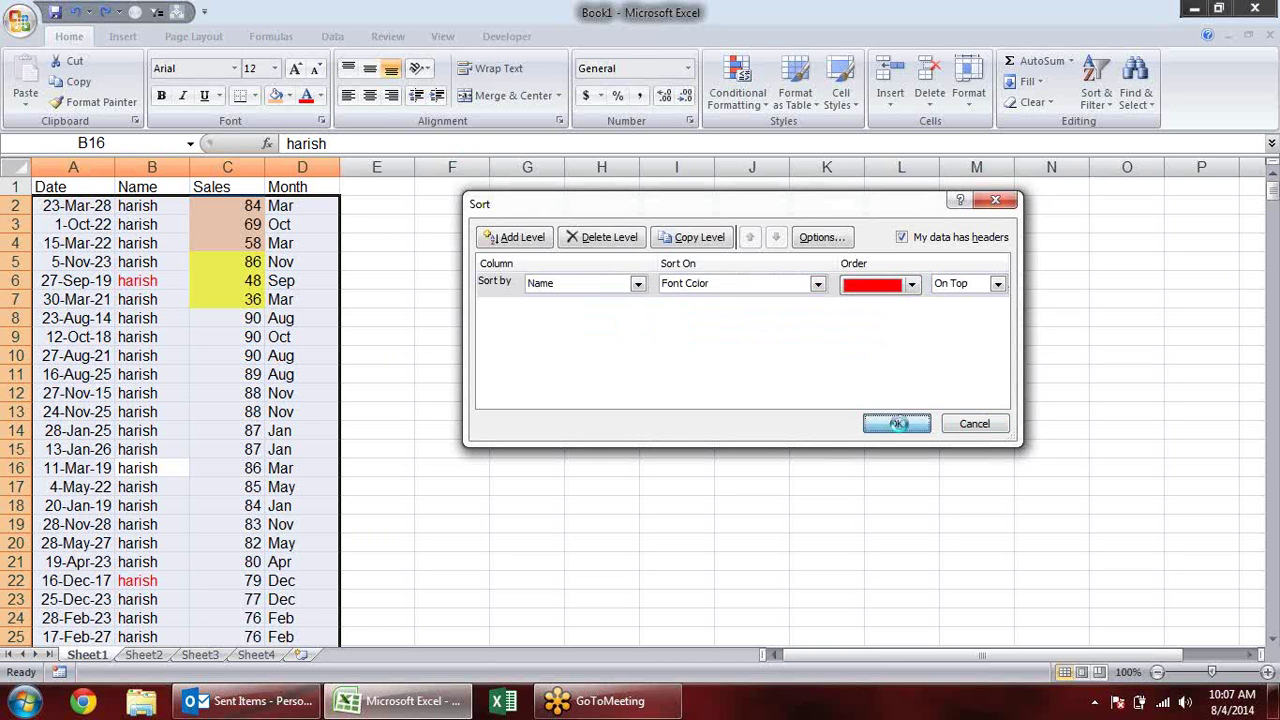
pyautogui.click(896, 424)
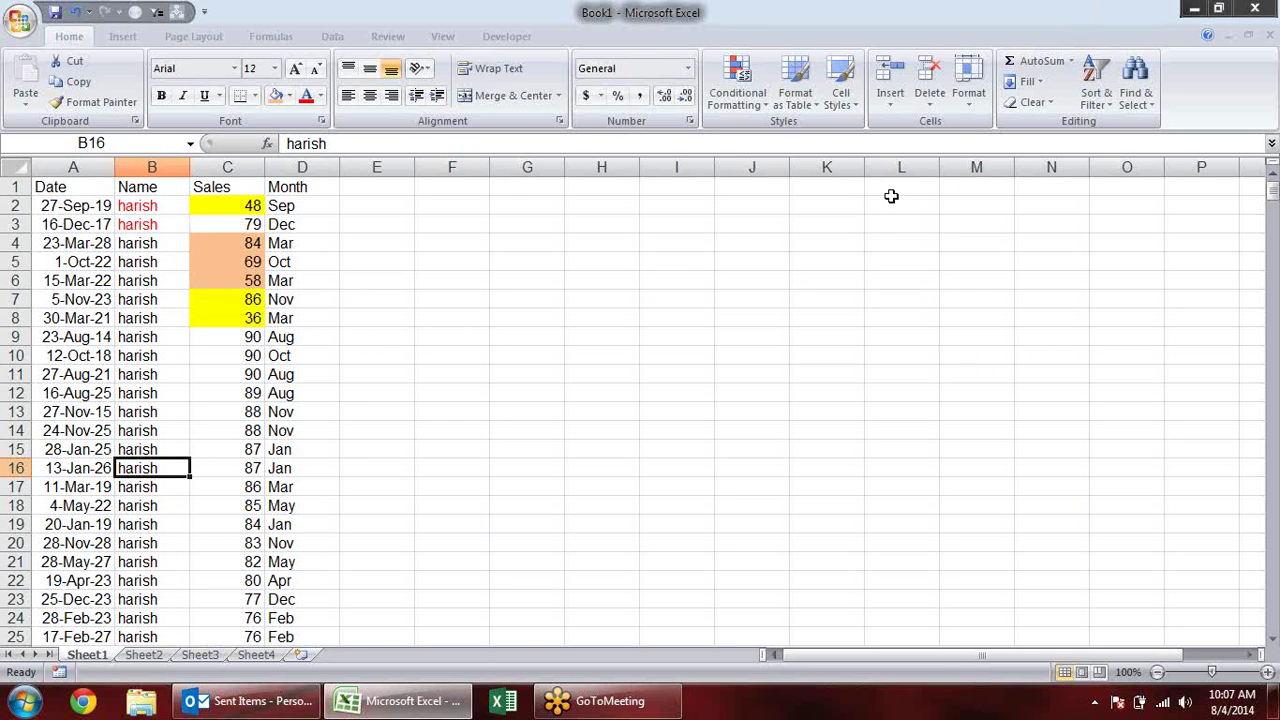
# Review the sort's Sort On options without changing them, then select Sales values C2 through C554.
pyautogui.hotkey('alt', 'd')
pyautogui.press('s')
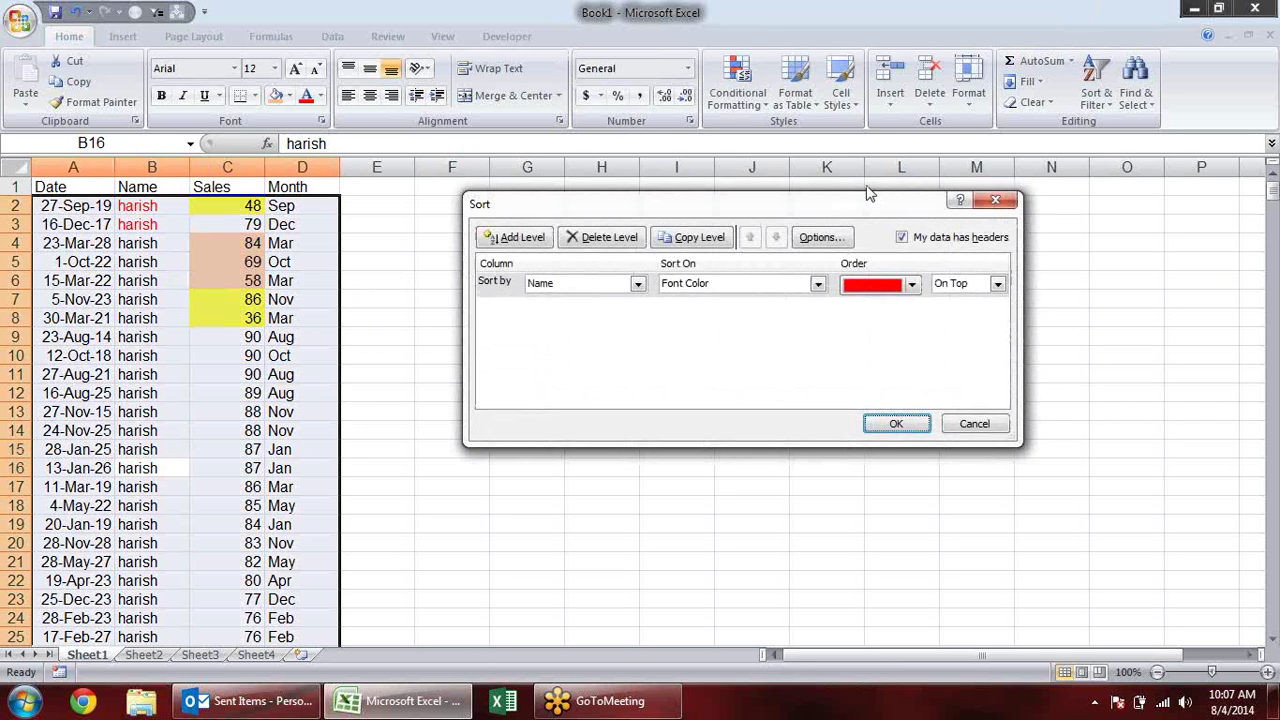
pyautogui.click(818, 284)
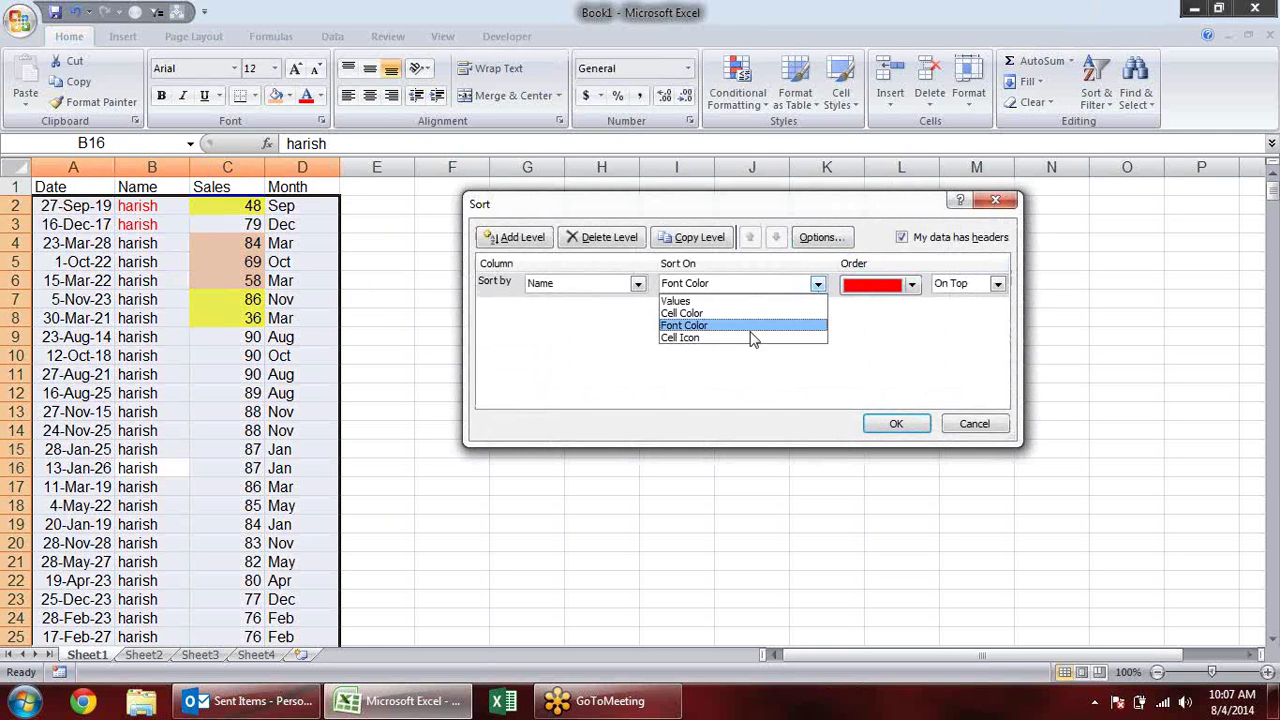
pyautogui.click(720, 326)
pyautogui.press('Escape')
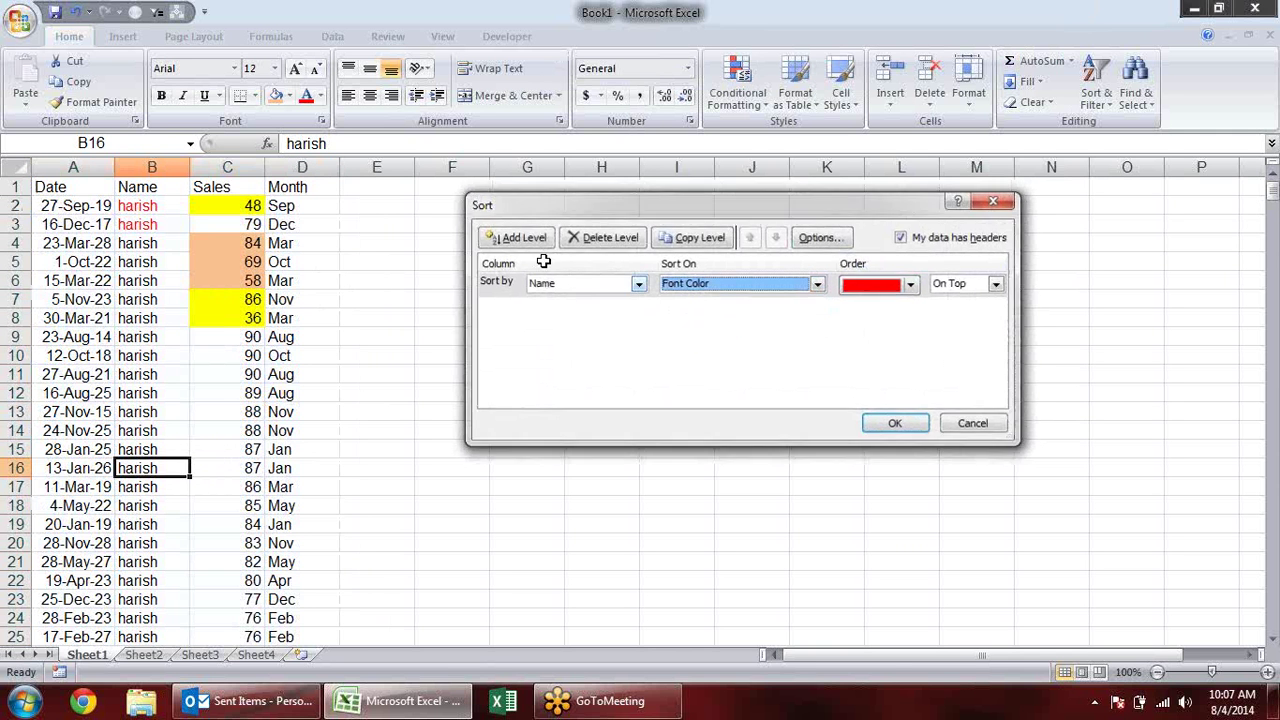
pyautogui.click(215, 198)
pyautogui.hotkey('ctrl', 'shift', 'Down')
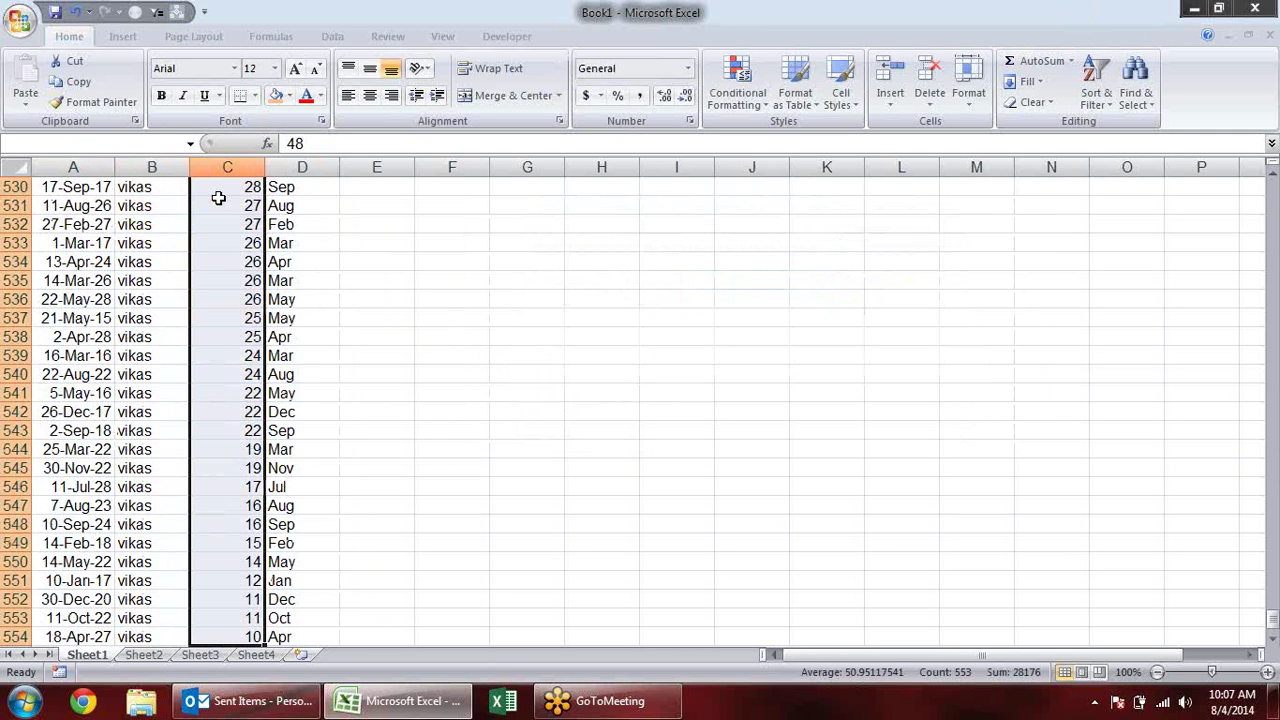
# Add a check, exclamation and cross icon set to the Sales values and start sorting them.
pyautogui.click(736, 95)
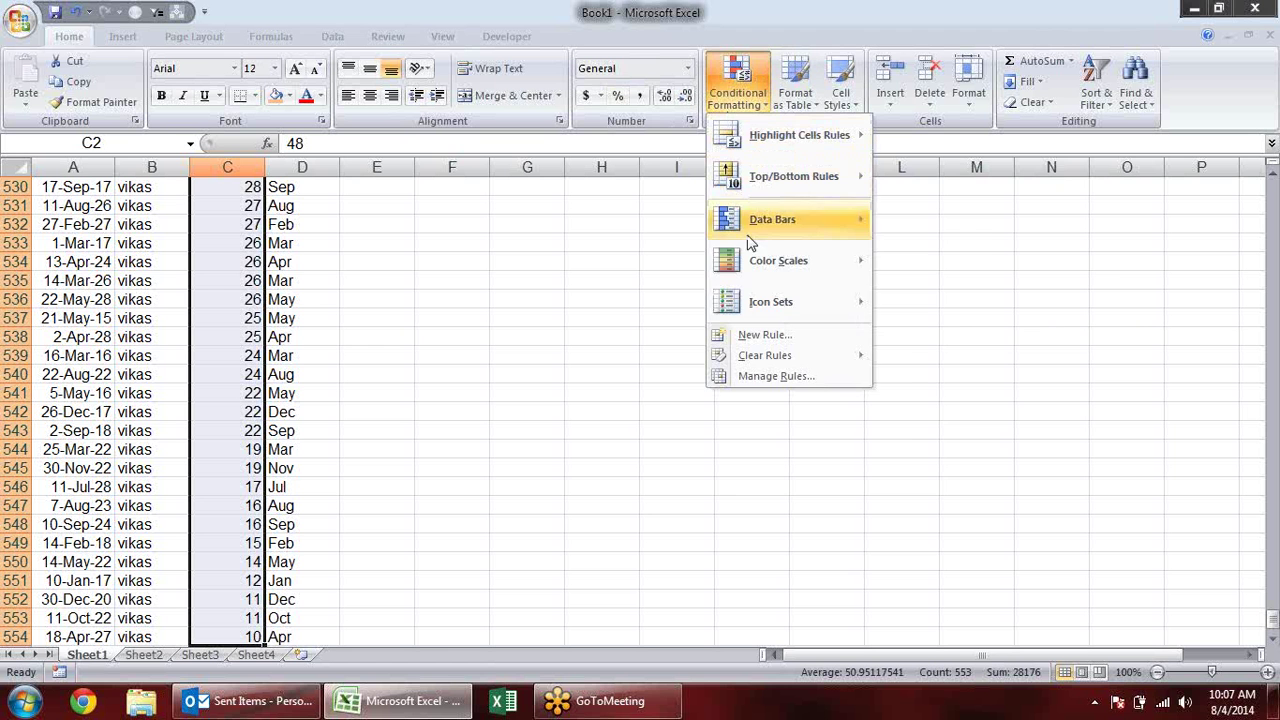
pyautogui.moveTo(771, 301)
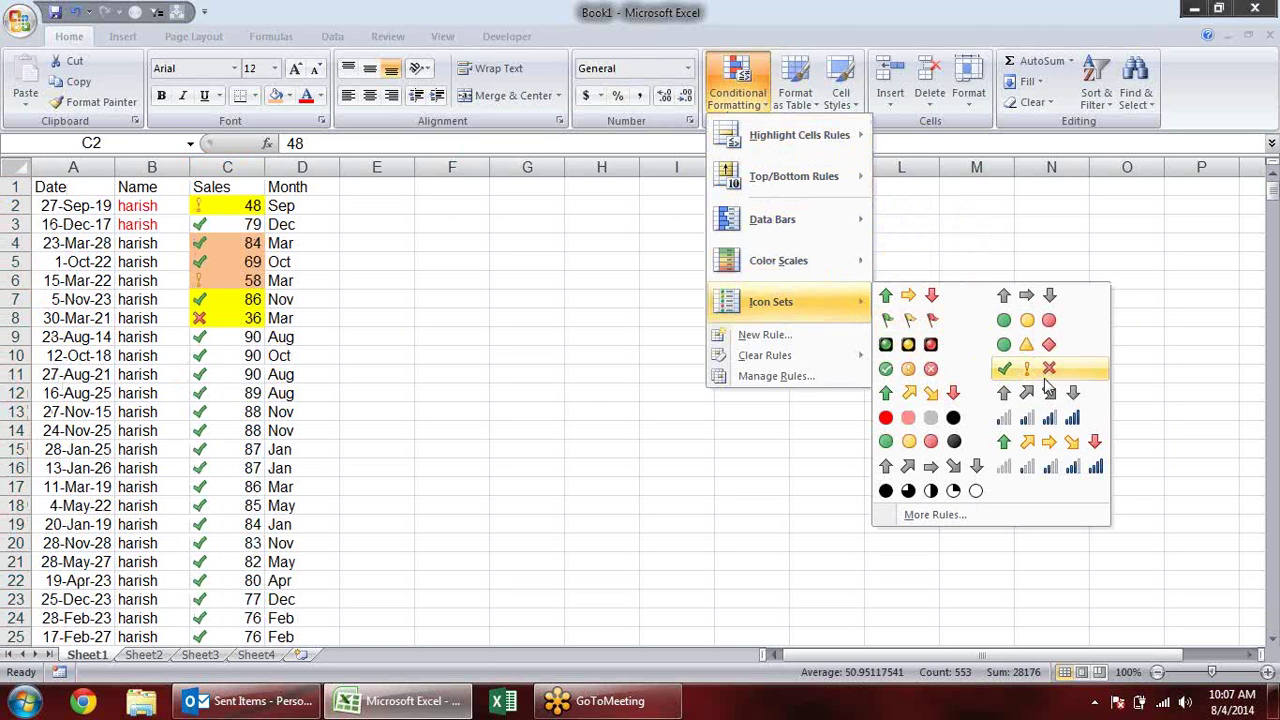
pyautogui.click(1038, 371)
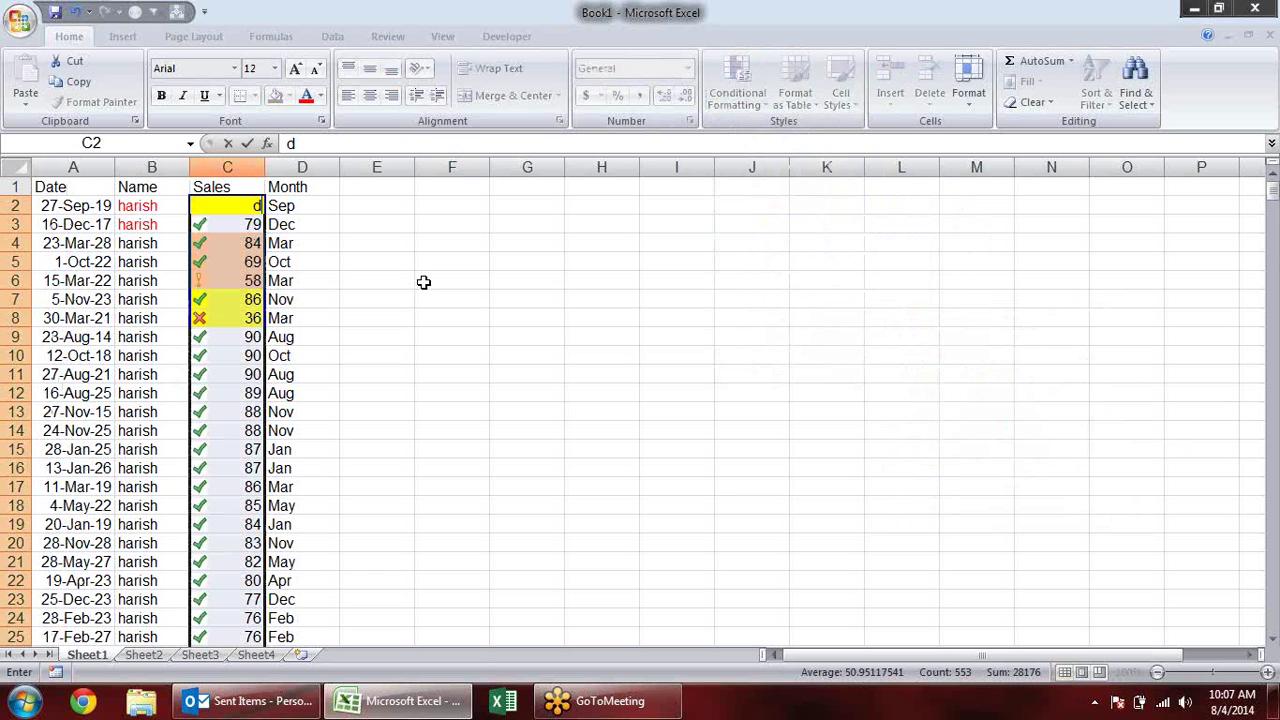
pyautogui.hotkey('alt', 'h')
pyautogui.press('s')
pyautogui.press('s')
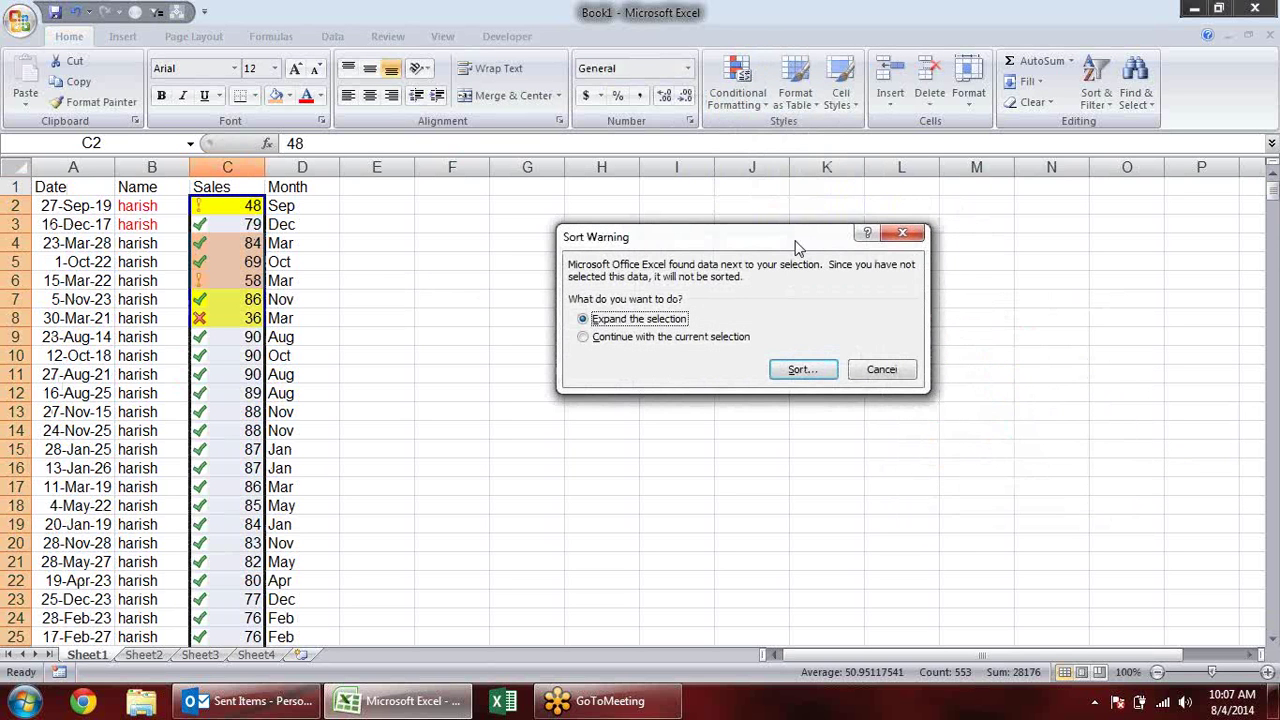
# Expand the selection and sort by Sales cell icon with the green check on top.
pyautogui.click(800, 371)
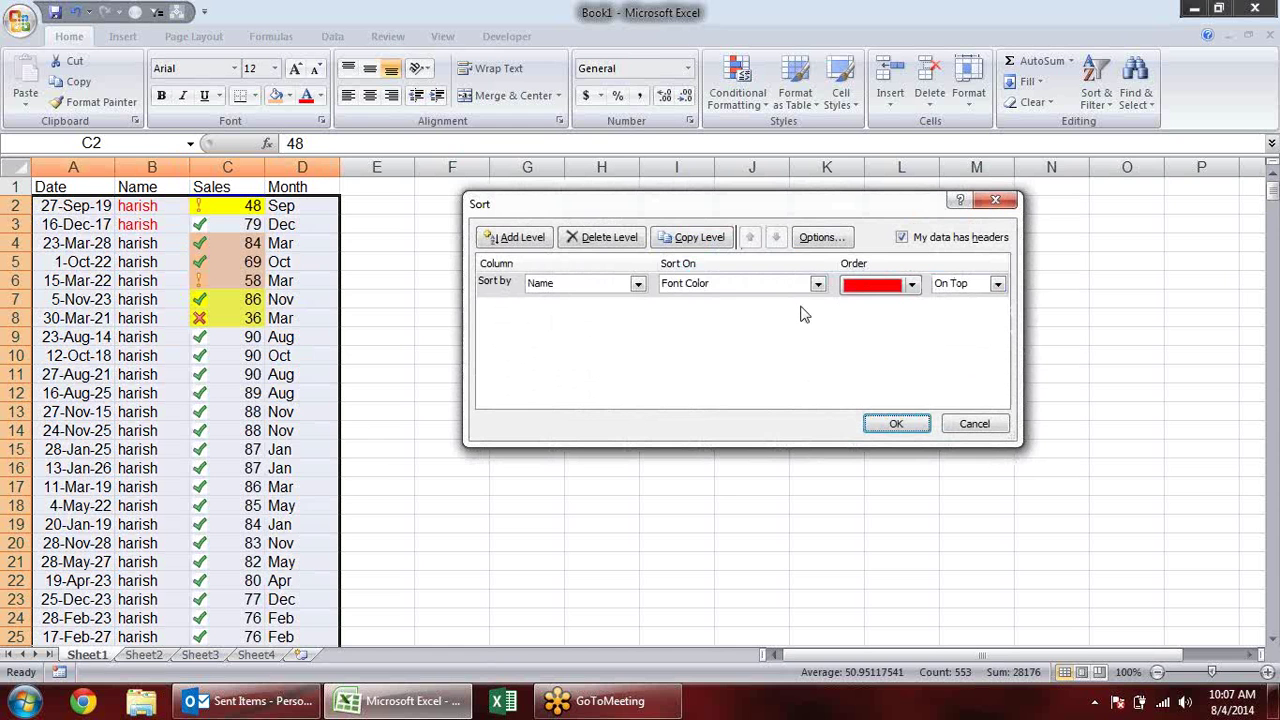
pyautogui.click(637, 284)
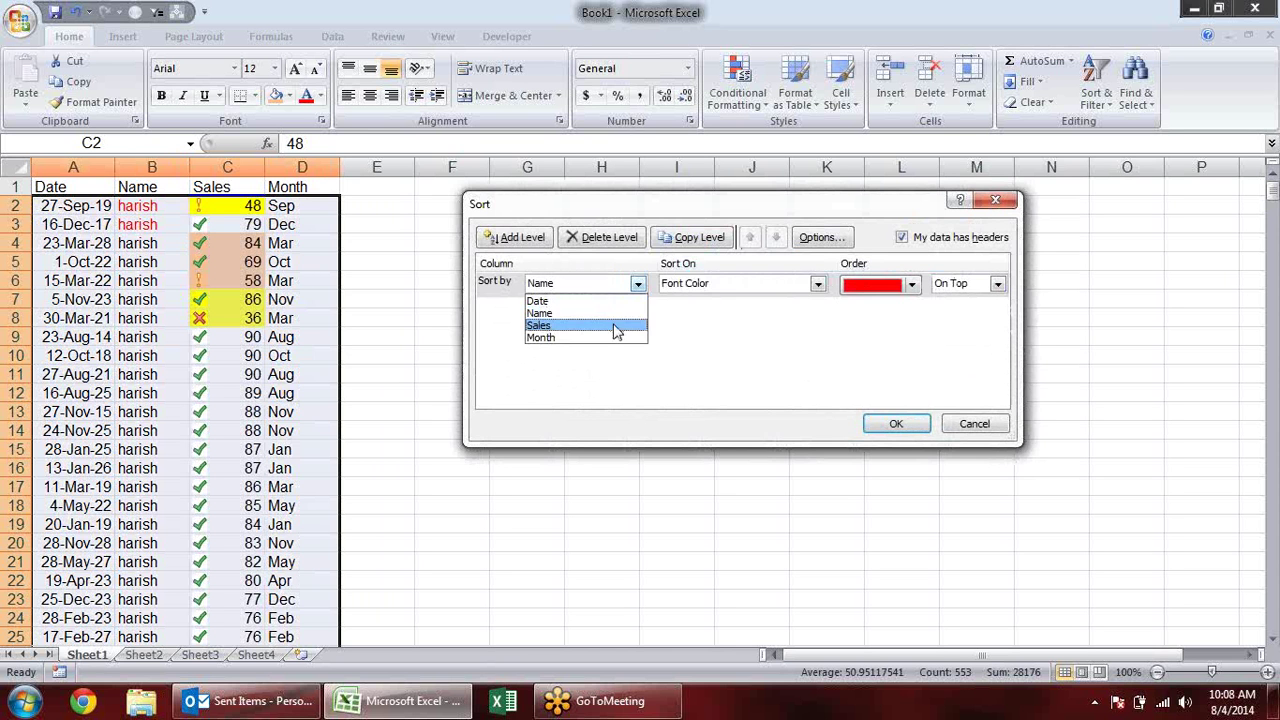
pyautogui.click(615, 323)
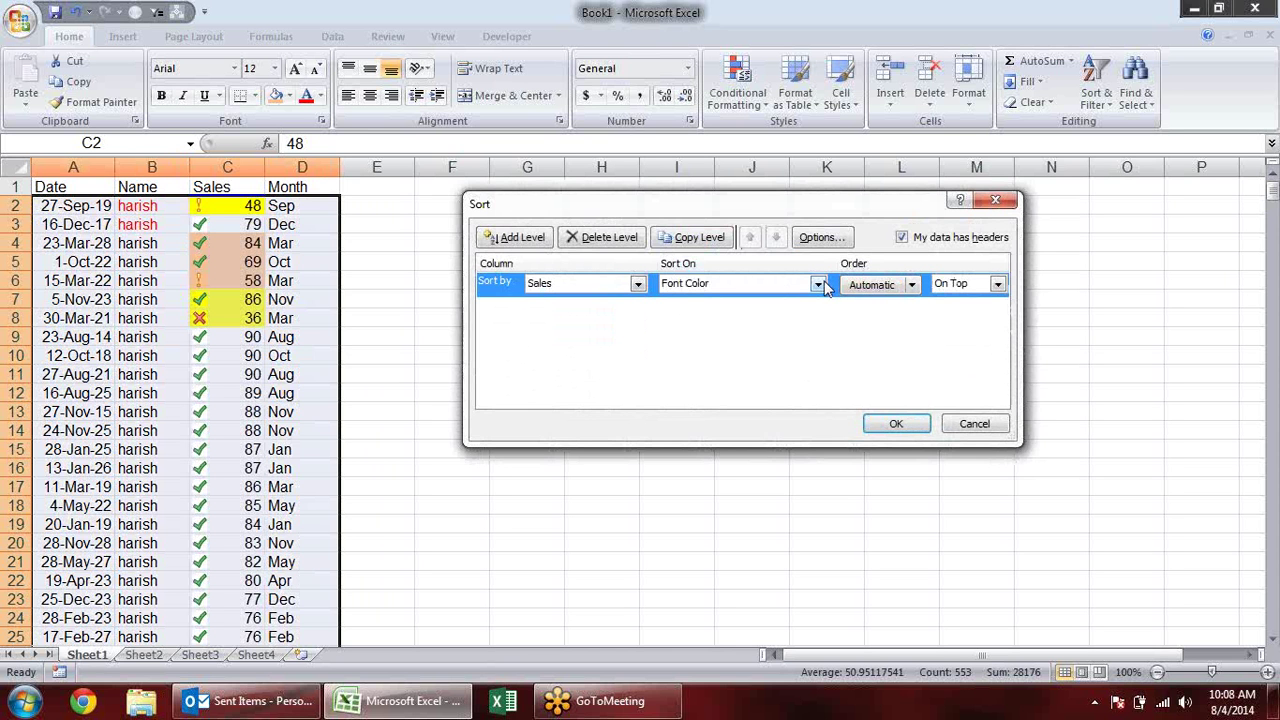
pyautogui.click(818, 284)
pyautogui.click(750, 343)
pyautogui.click(911, 284)
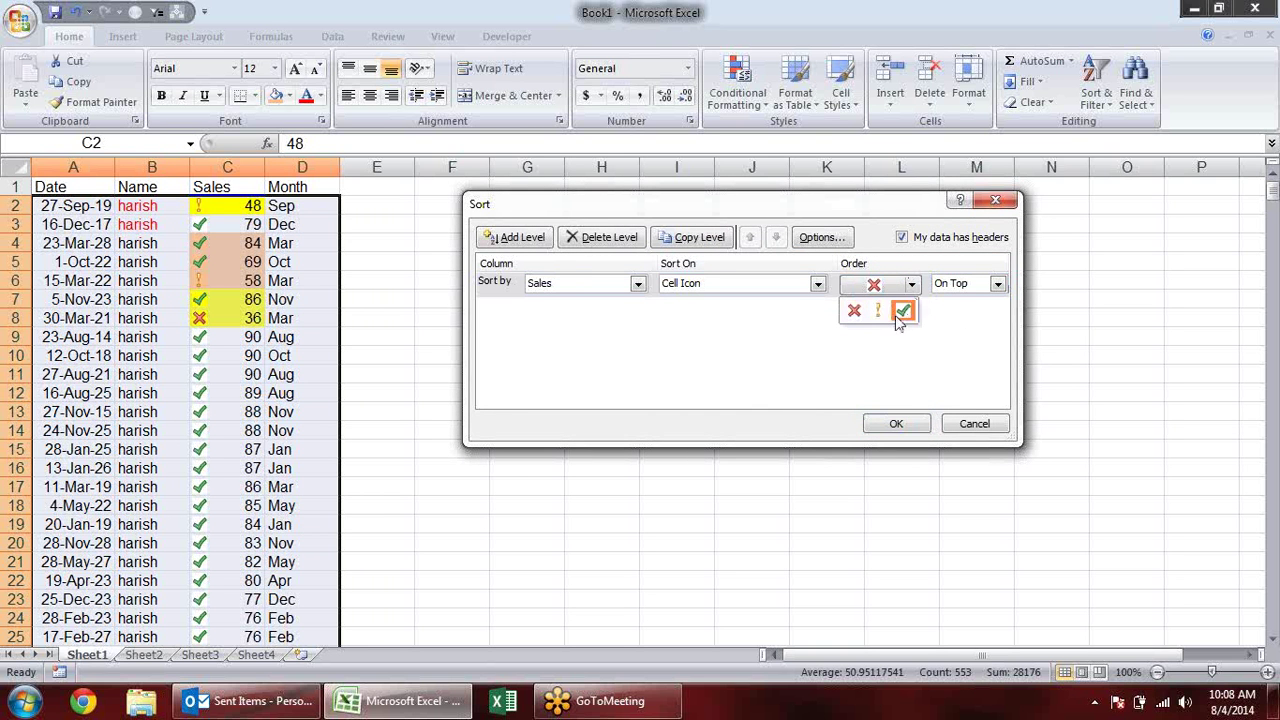
pyautogui.click(900, 314)
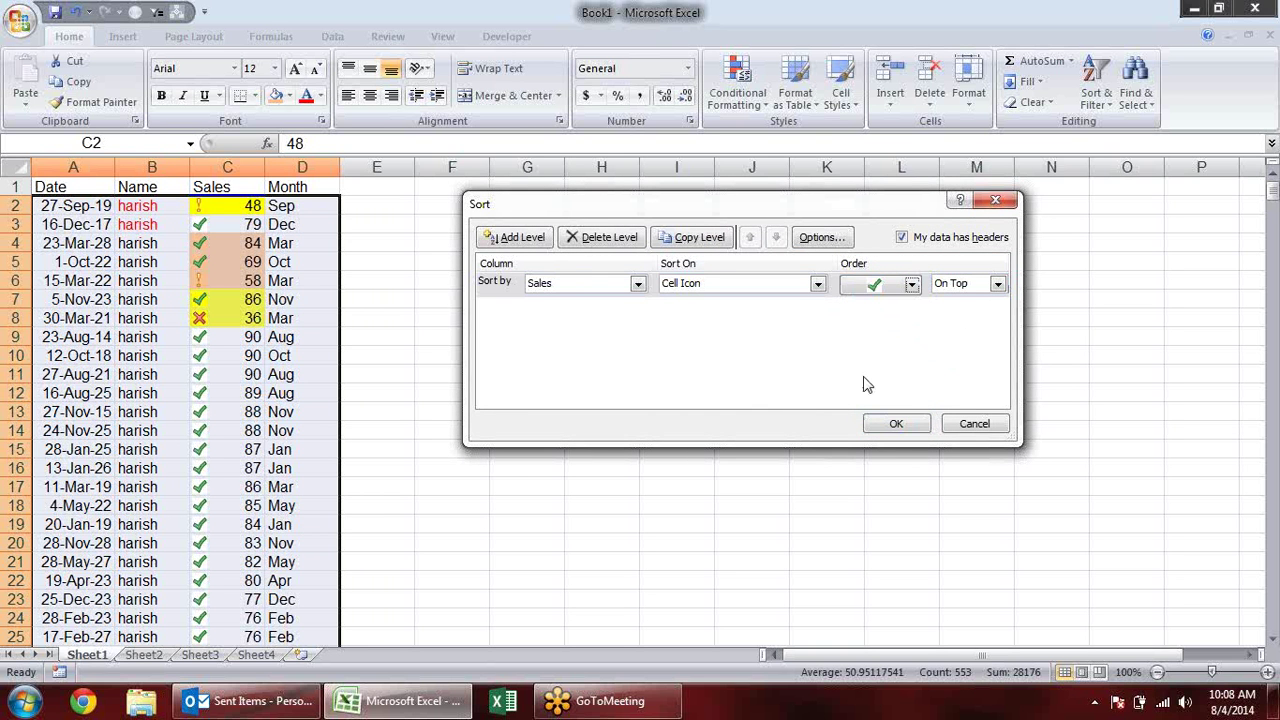
# Add a second Sales cell-icon level placing red-cross icons on bottom, and apply the sort.
pyautogui.click(528, 240)
pyautogui.click(637, 309)
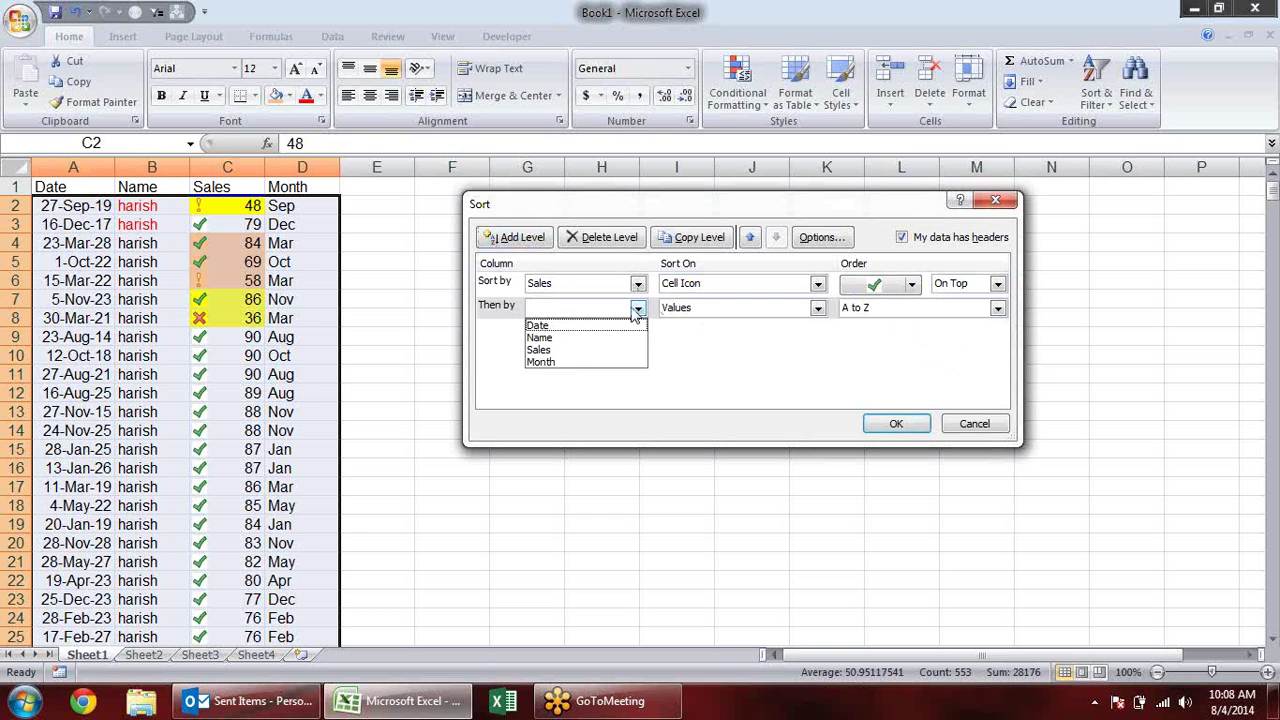
pyautogui.click(582, 350)
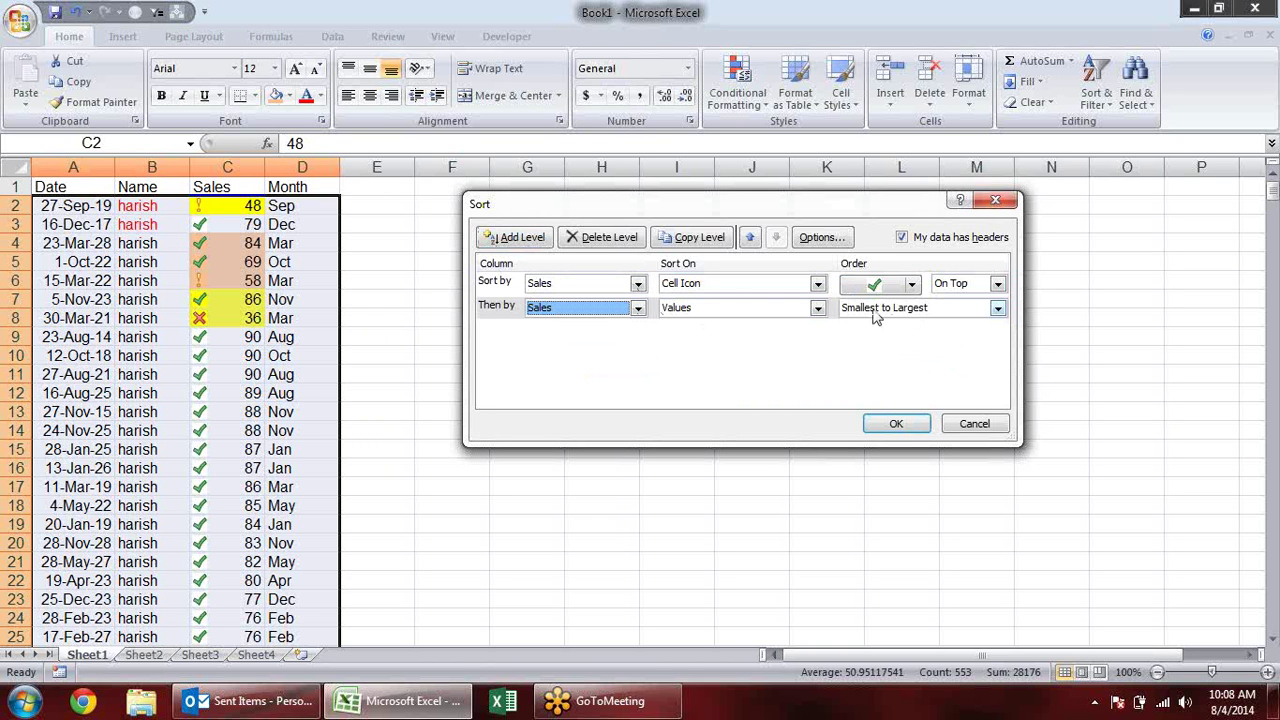
pyautogui.click(818, 308)
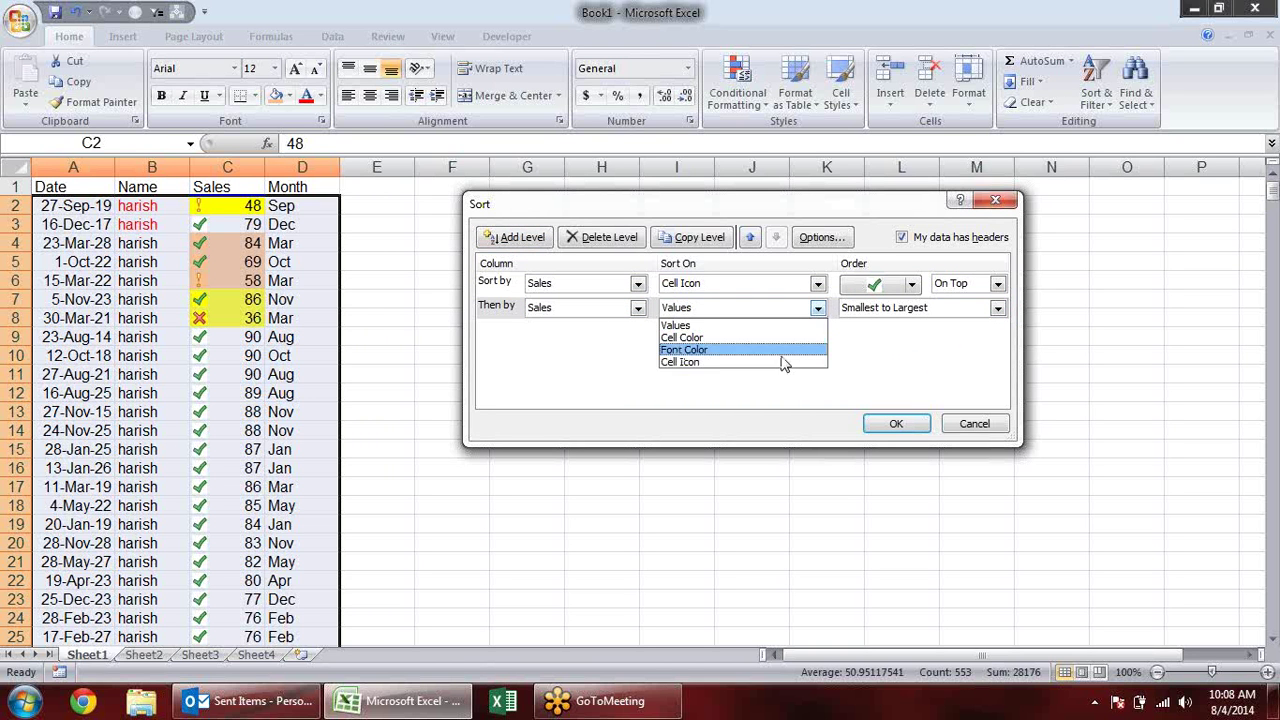
pyautogui.click(766, 372)
pyautogui.click(800, 308)
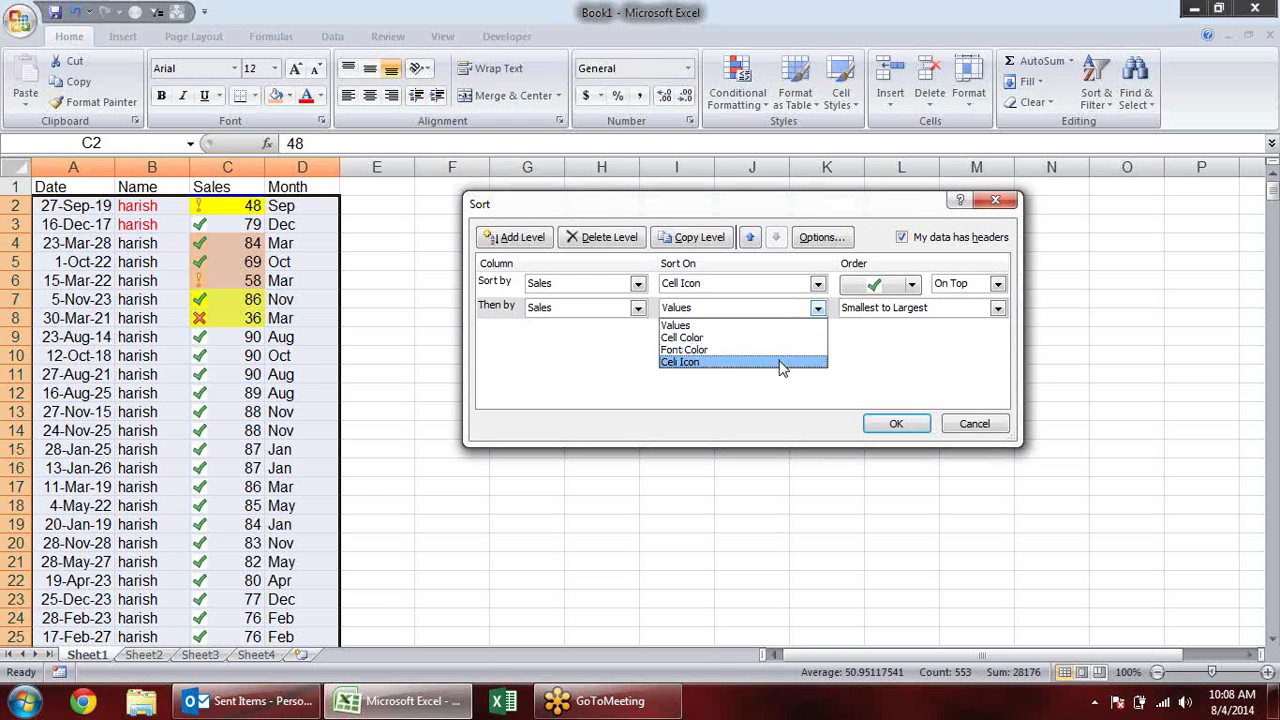
pyautogui.click(740, 360)
pyautogui.click(998, 308)
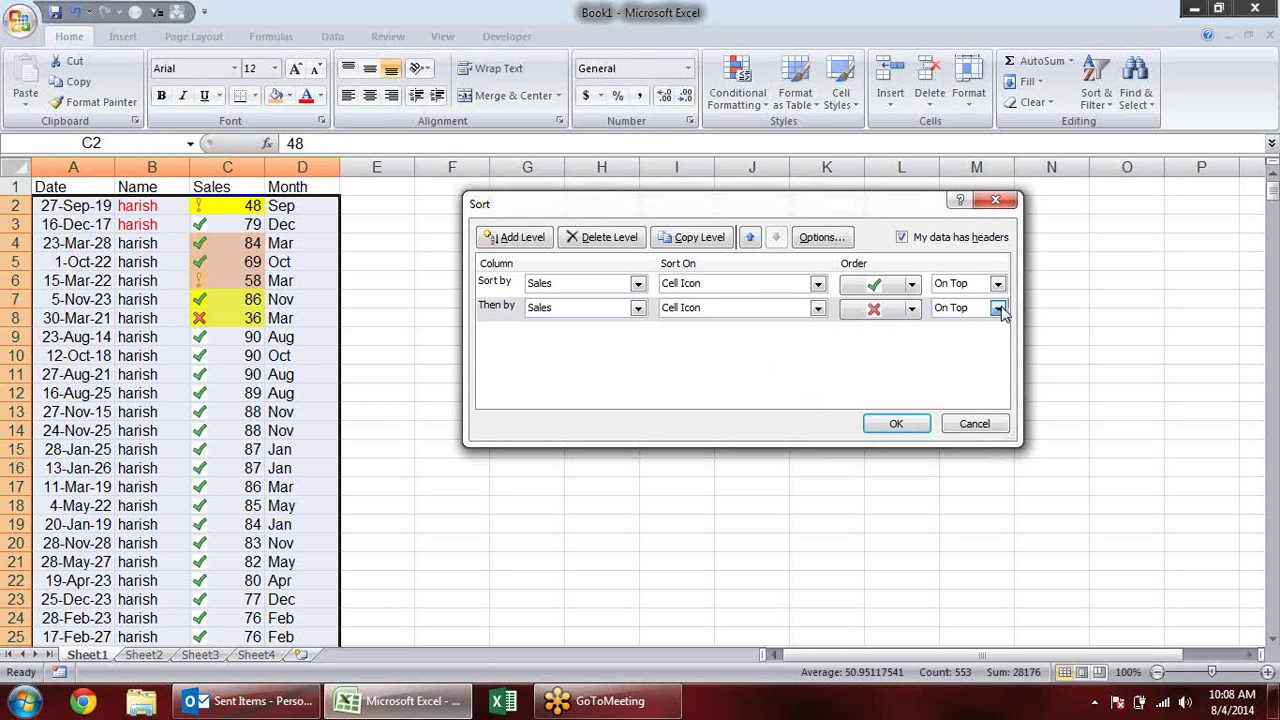
pyautogui.click(970, 341)
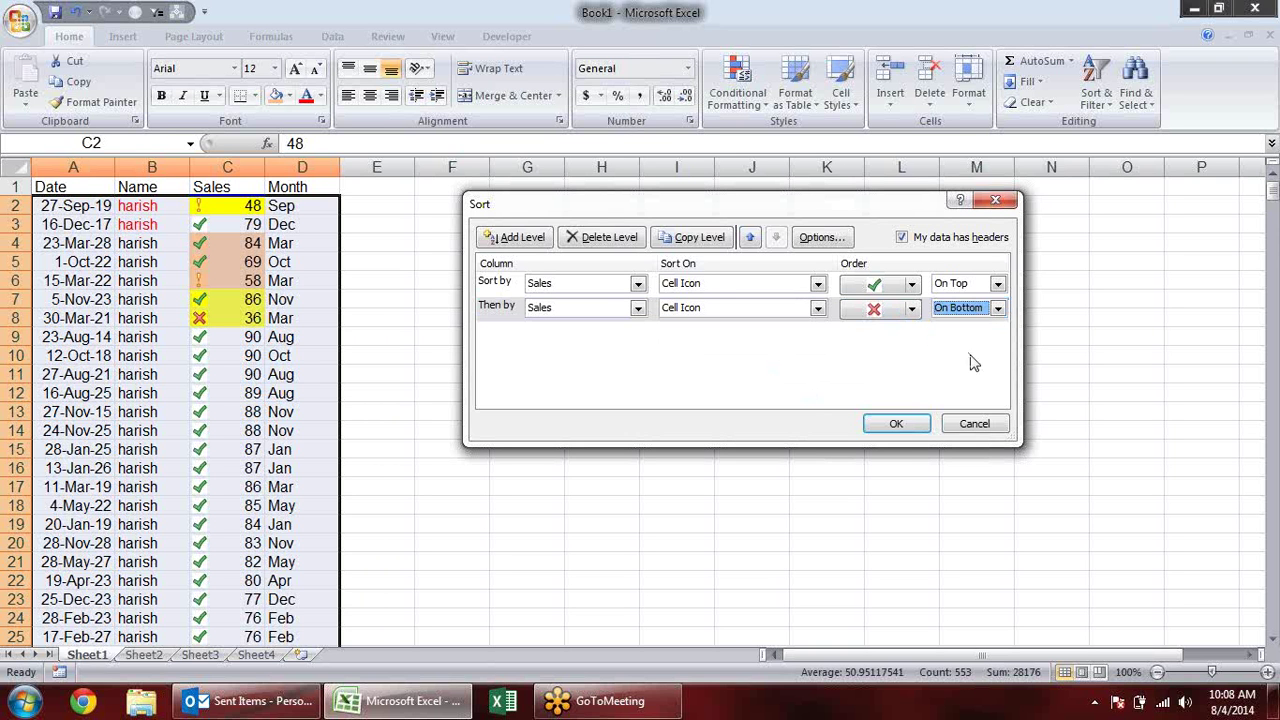
pyautogui.click(906, 432)
pyautogui.scroll(-2, 157, 336)
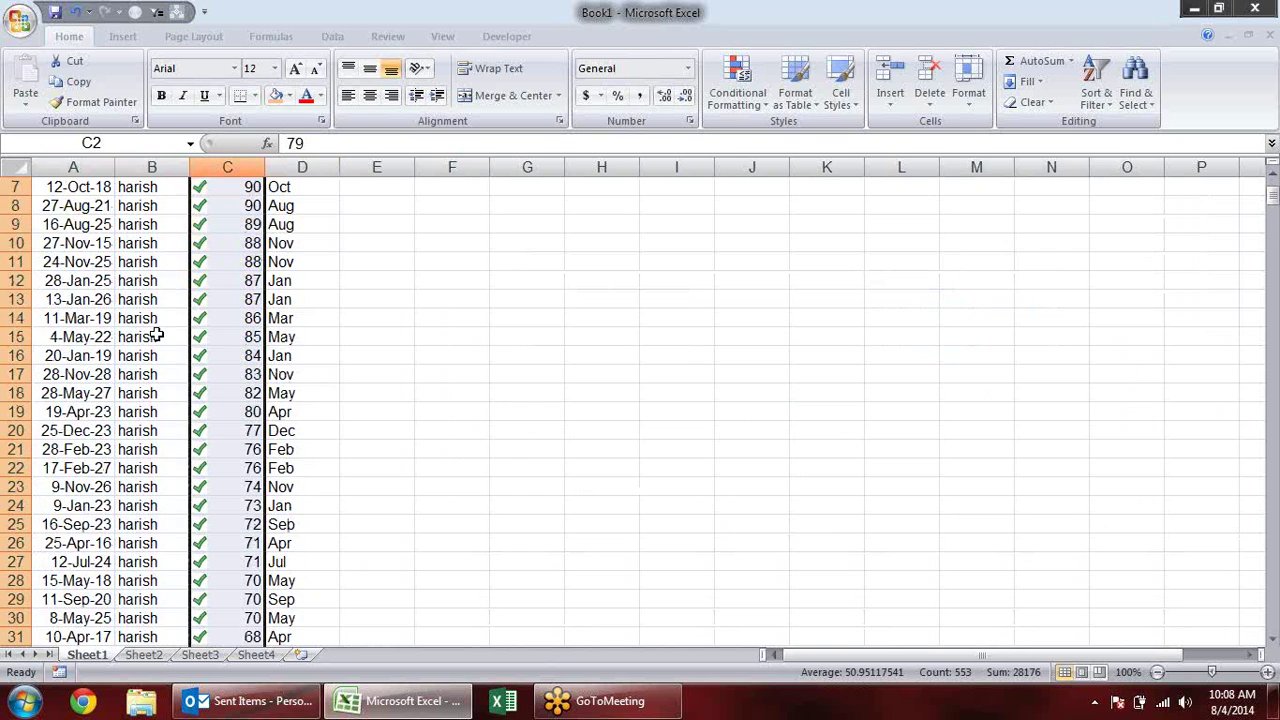
pyautogui.click(285, 372)
pyautogui.scroll(-6, 257, 355)
pyautogui.scroll(-3, 257, 355)
pyautogui.scroll(-8, 257, 355)
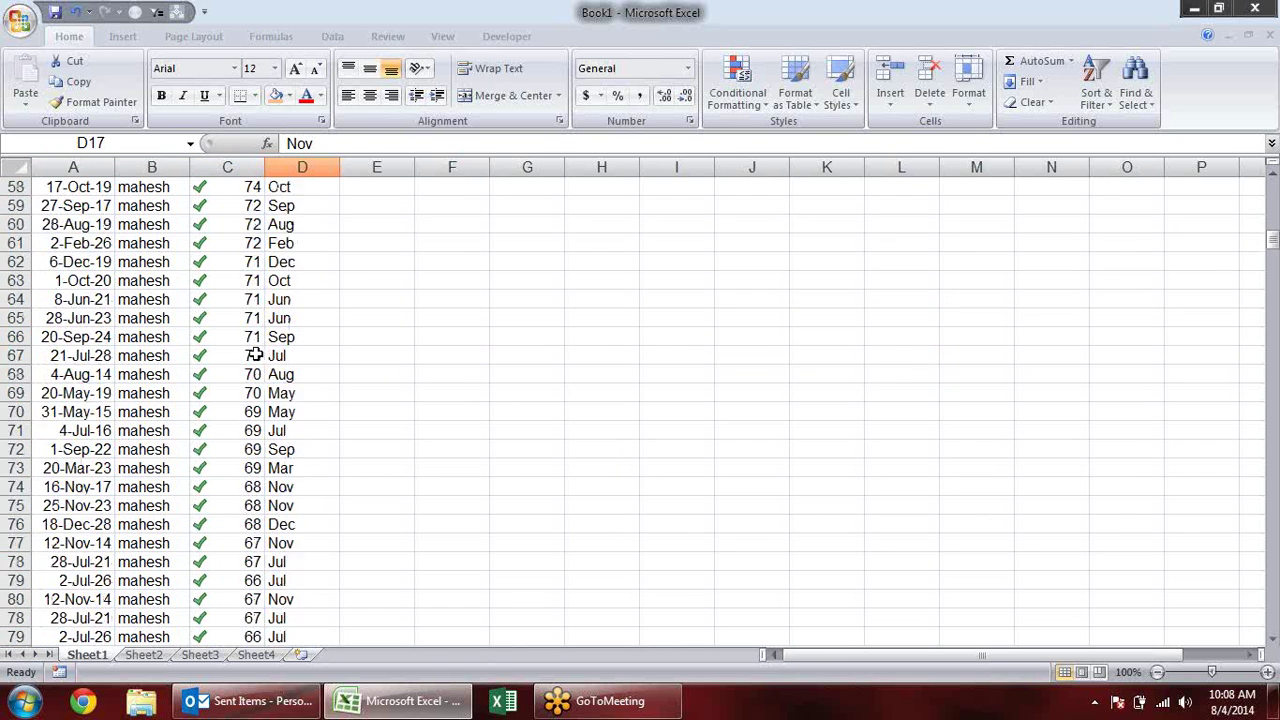
pyautogui.scroll(-8, 257, 355)
pyautogui.scroll(-3, 300, 345)
pyautogui.scroll(-5, 320, 400)
pyautogui.scroll(-4, 340, 430)
pyautogui.click(228, 428)
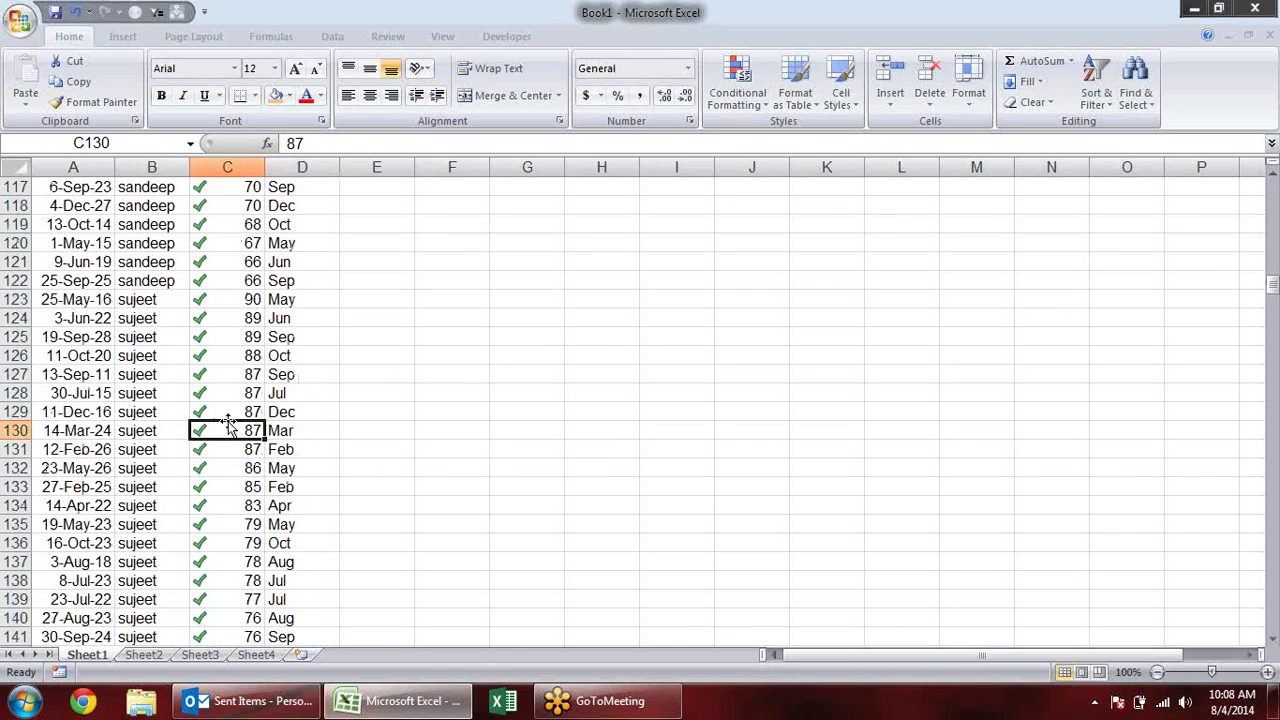
pyautogui.scroll(-13, 228, 425)
pyautogui.scroll(-7, 229, 418)
pyautogui.scroll(-4, 229, 418)
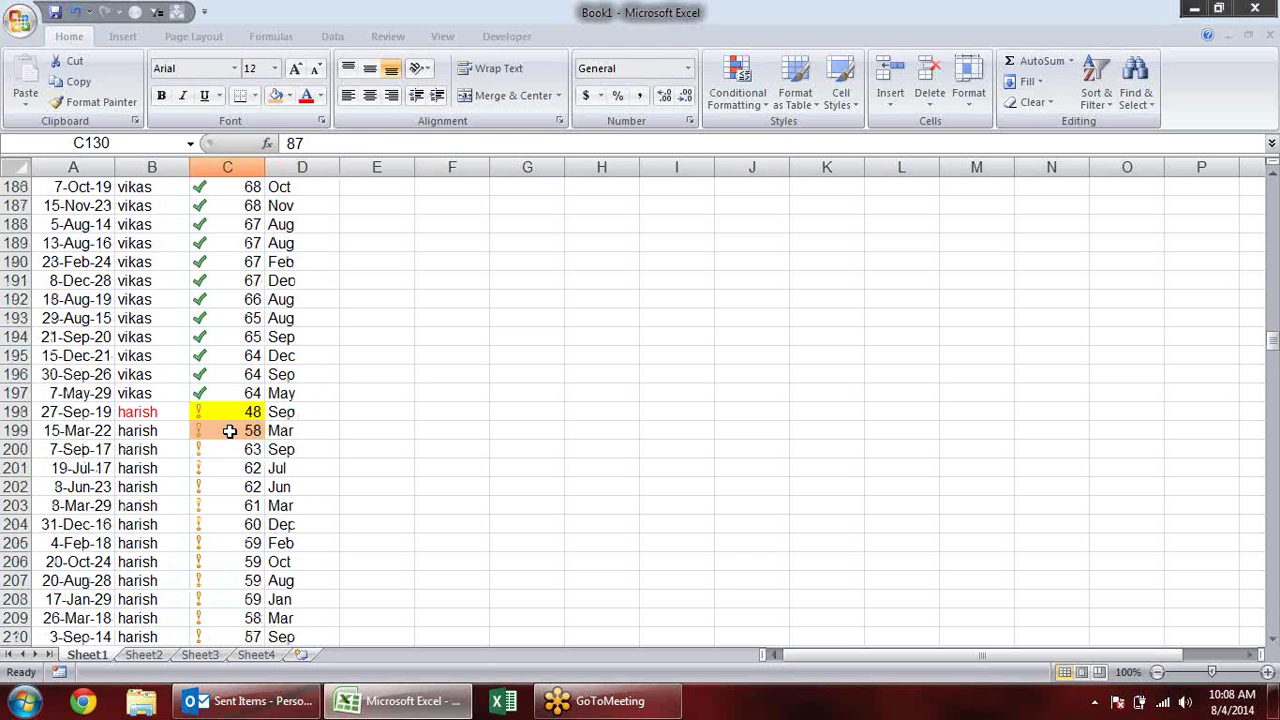
pyautogui.scroll(-5, 215, 430)
pyautogui.scroll(-2, 211, 437)
pyautogui.scroll(-5, 211, 437)
pyautogui.scroll(-6, 211, 437)
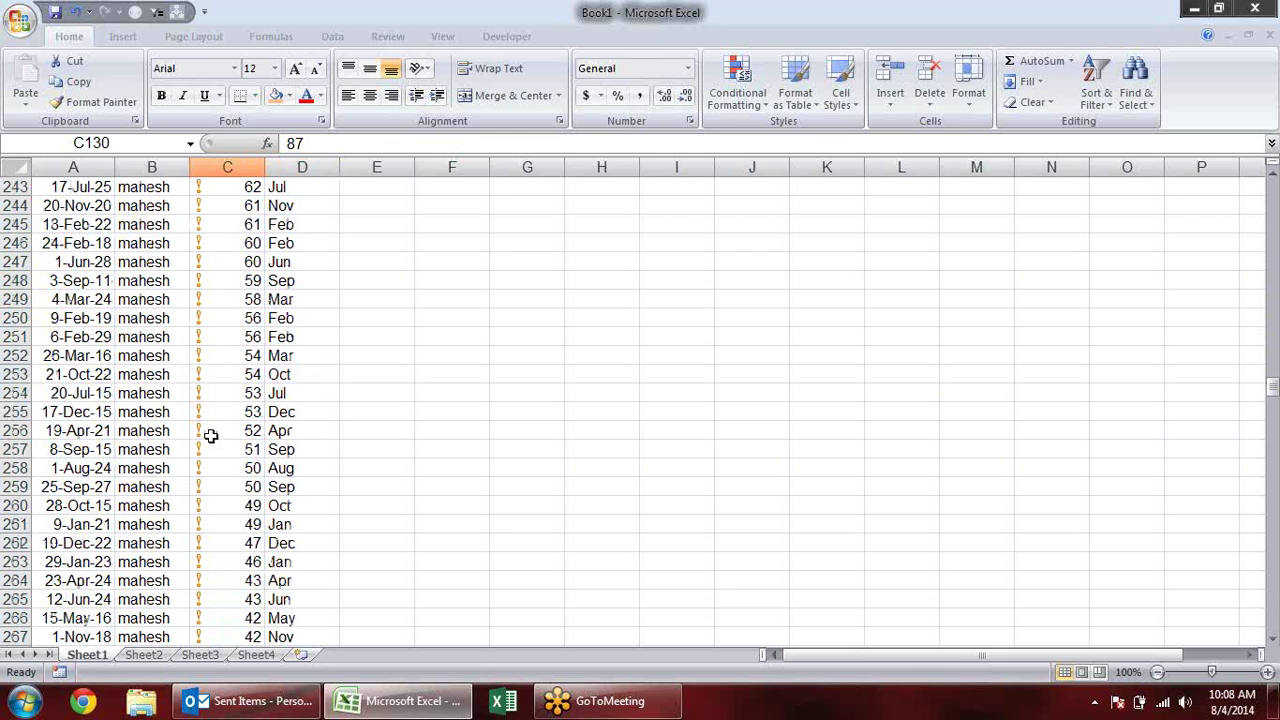
pyautogui.scroll(-8, 211, 437)
pyautogui.scroll(-10, 211, 437)
pyautogui.scroll(-6, 205, 433)
pyautogui.click(183, 430)
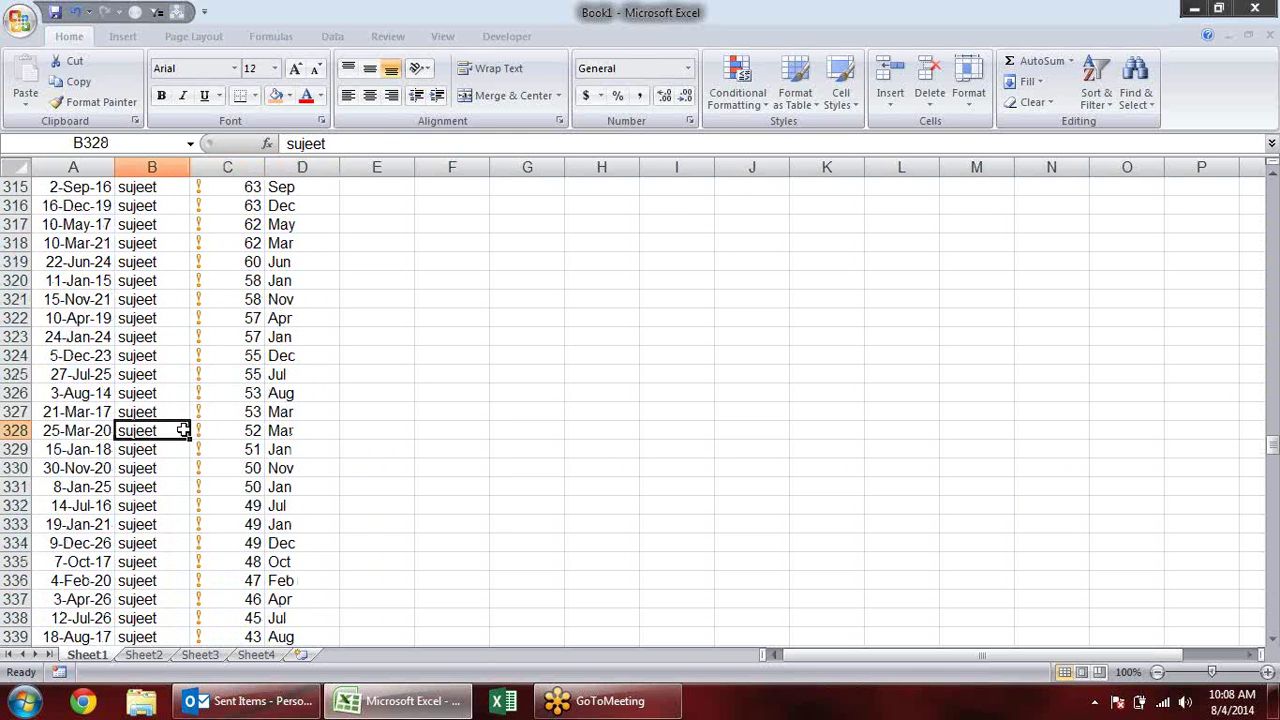
pyautogui.hotkey('ctrl', 'Down')
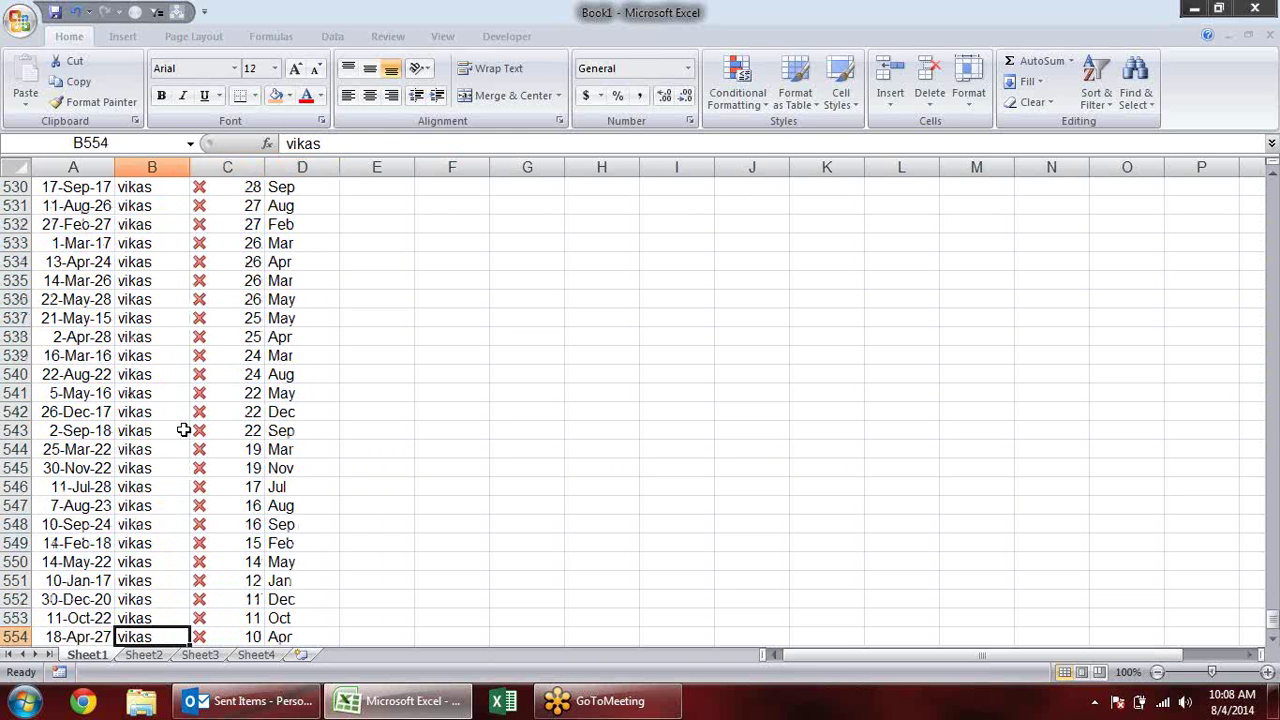
pyautogui.hotkey('ctrl', 'Up')
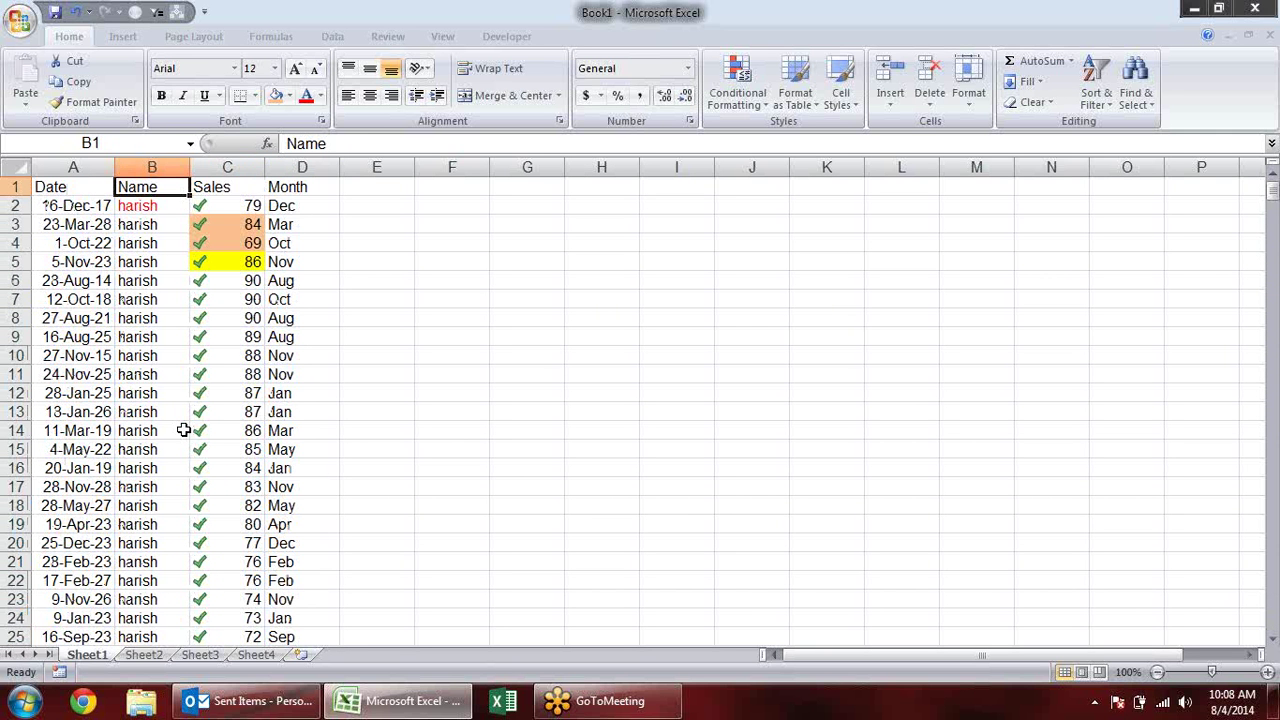
pyautogui.press('Right')
pyautogui.press('Down')
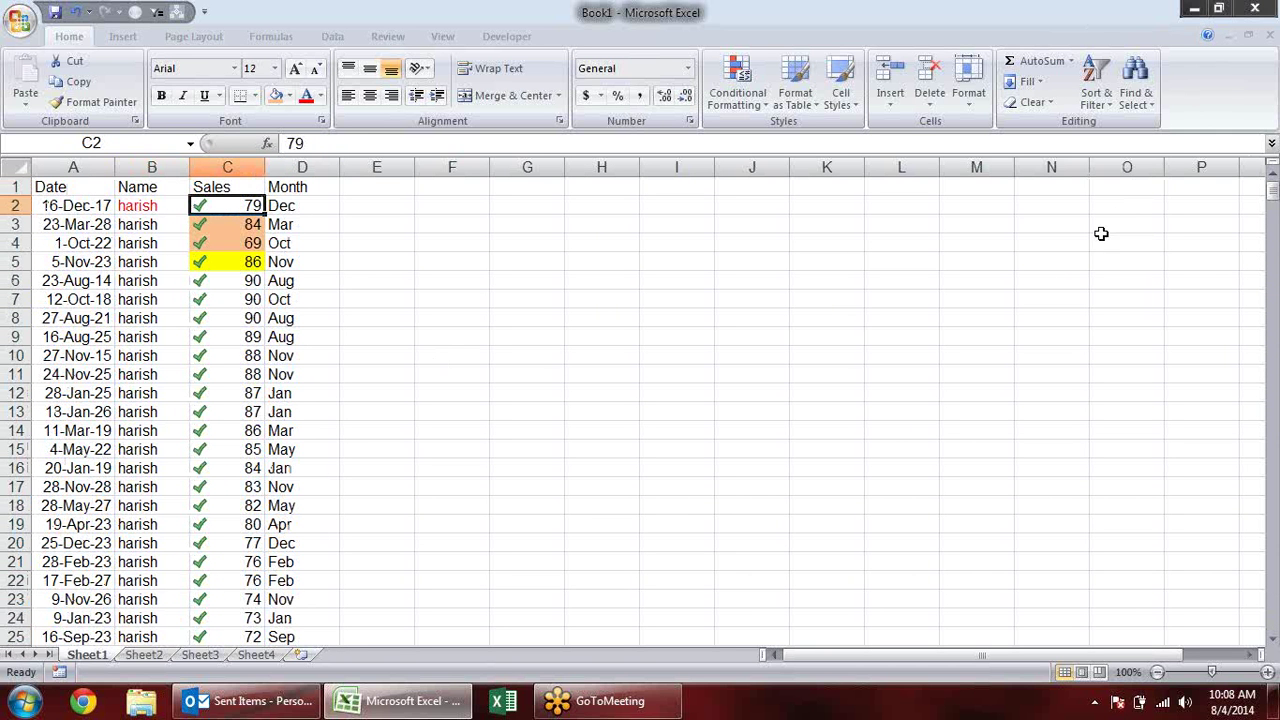
# Dismiss the Sort dialog, select Month cells D2–D12, then settle on D5 before reopening Sort.
pyautogui.hotkey('alt', 'd')
pyautogui.press('s')
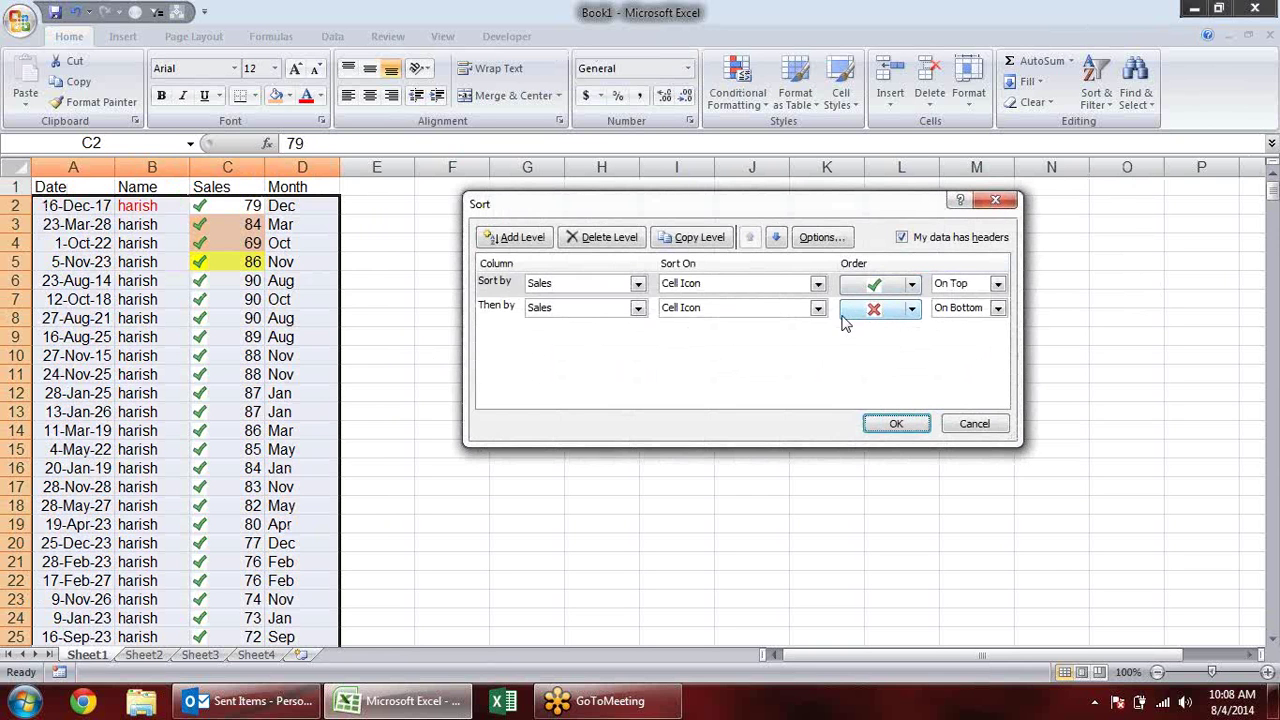
pyautogui.press('Return')
pyautogui.click(297, 218)
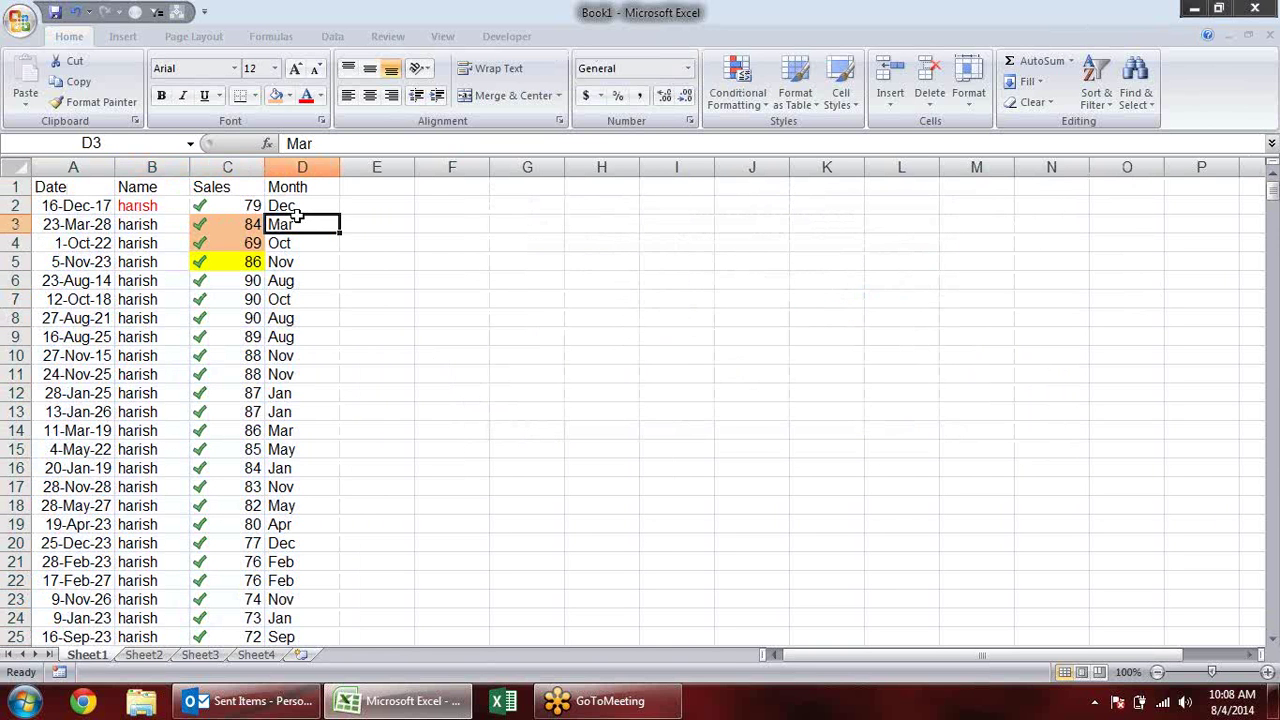
pyautogui.moveTo(314, 202)
pyautogui.mouseDown()
pyautogui.moveTo(334, 334)
pyautogui.moveTo(310, 390)
pyautogui.mouseUp()
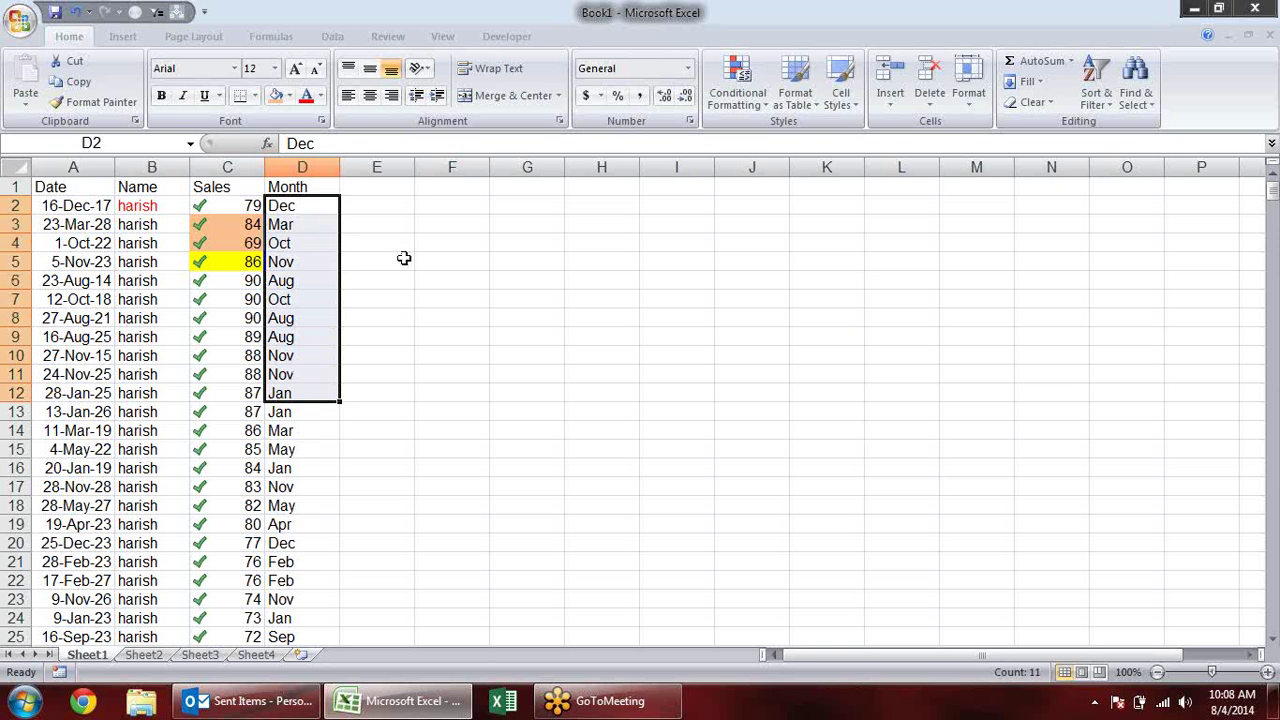
pyautogui.click(316, 260)
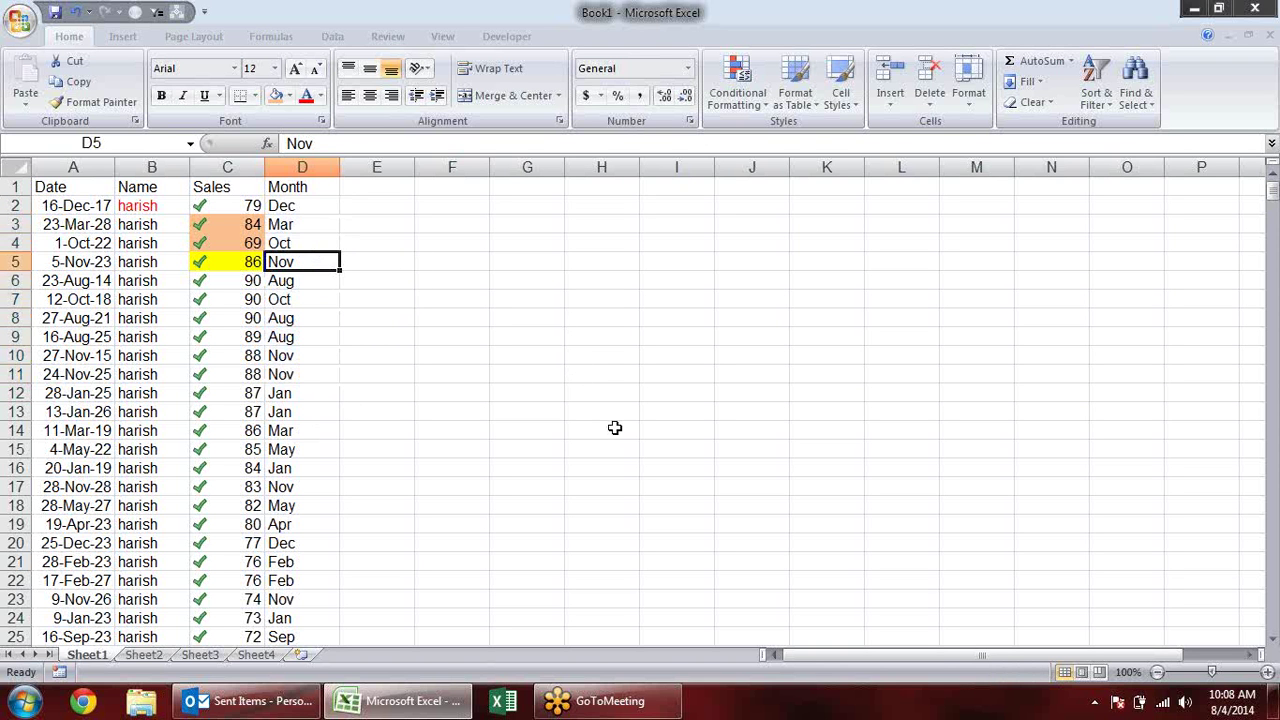
pyautogui.hotkey('alt', 'd')
# Replace both icon levels with a single Month level sorted A to Z.
pyautogui.press('s')
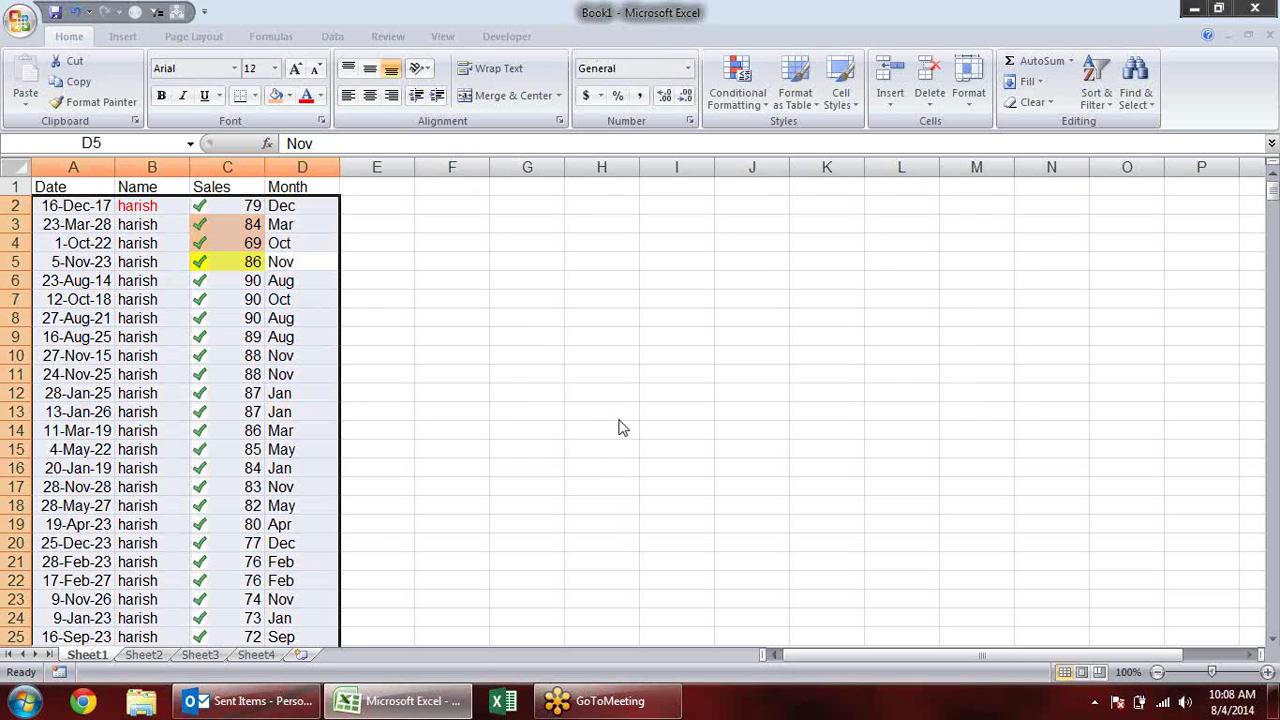
pyautogui.click(503, 308)
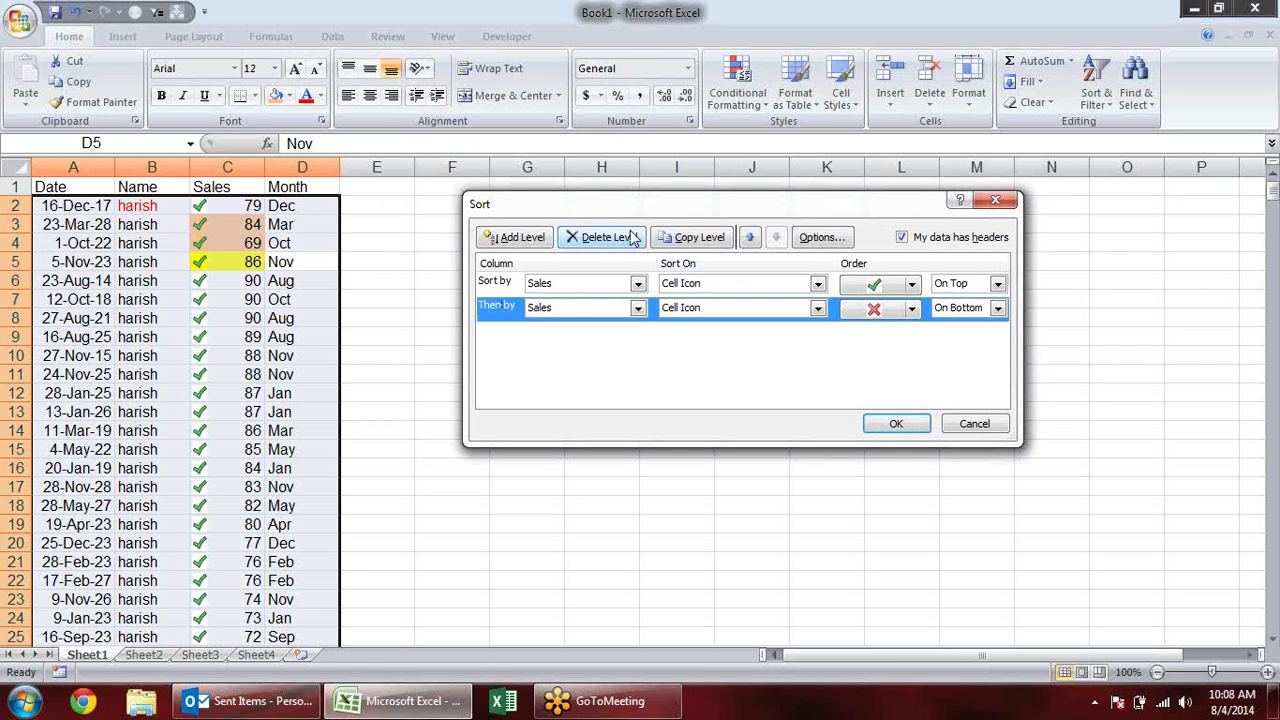
pyautogui.click(600, 237)
pyautogui.click(527, 285)
pyautogui.click(600, 237)
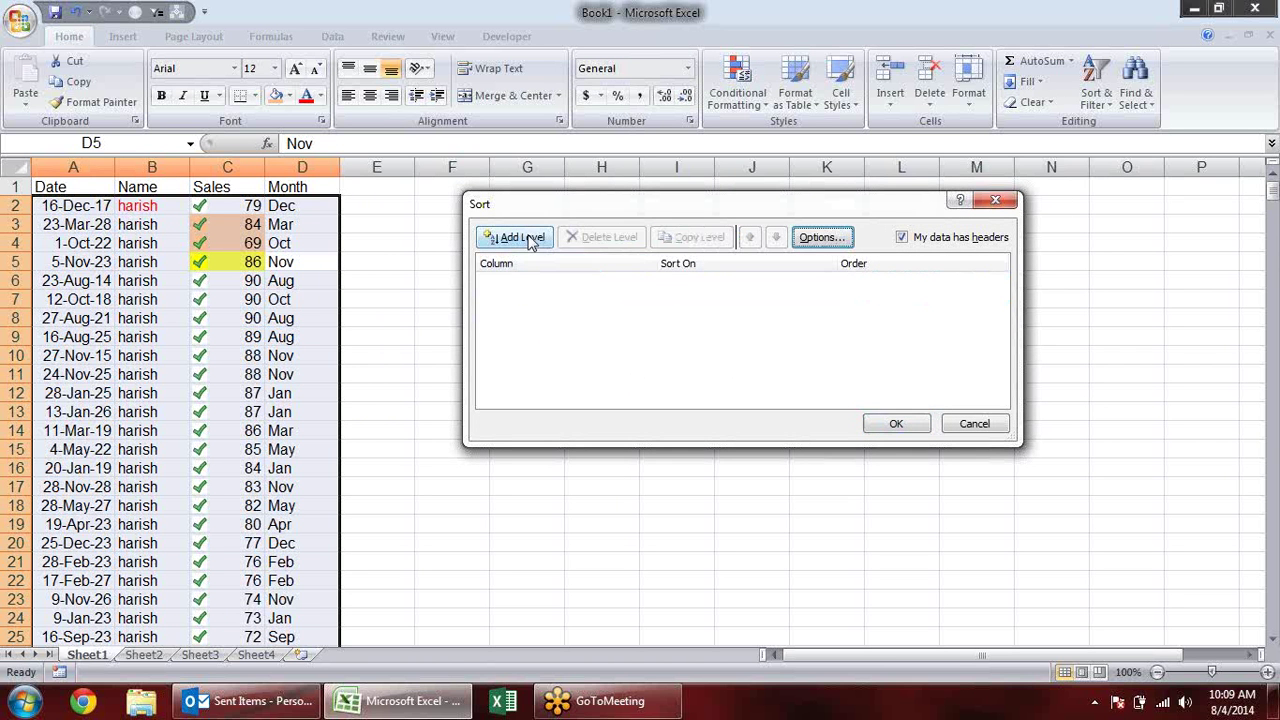
pyautogui.click(515, 237)
pyautogui.click(637, 283)
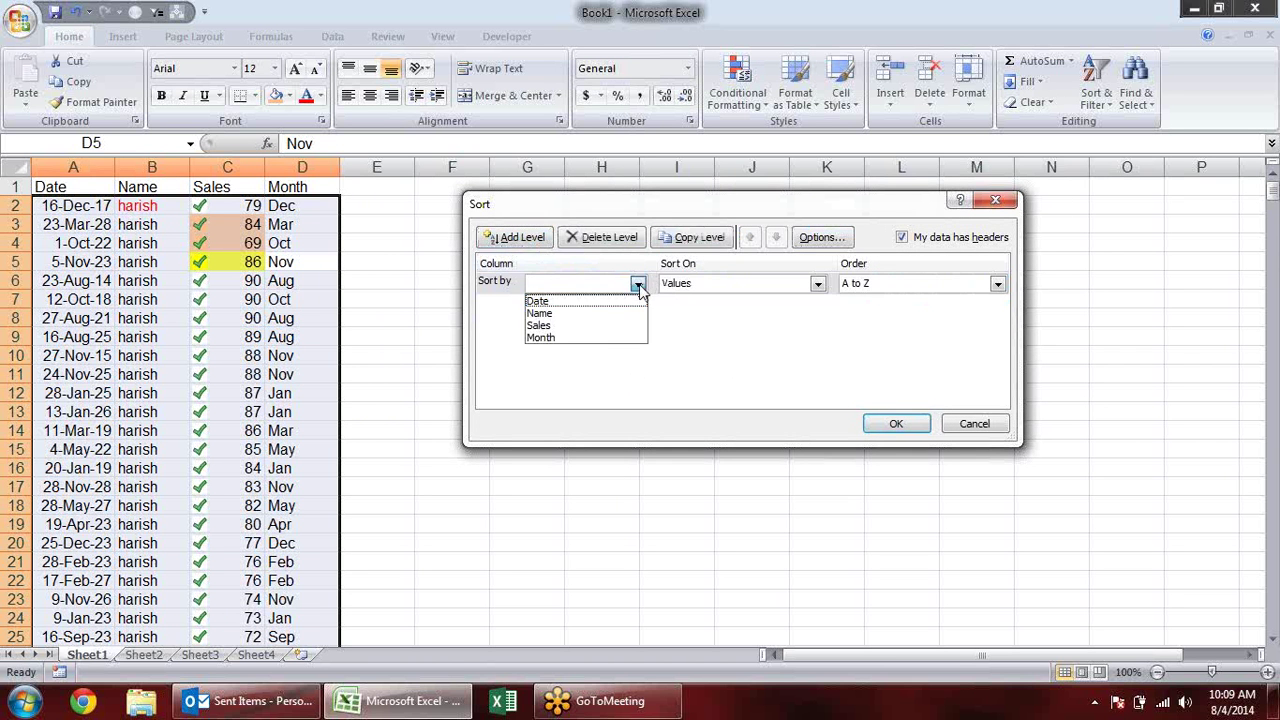
pyautogui.click(600, 338)
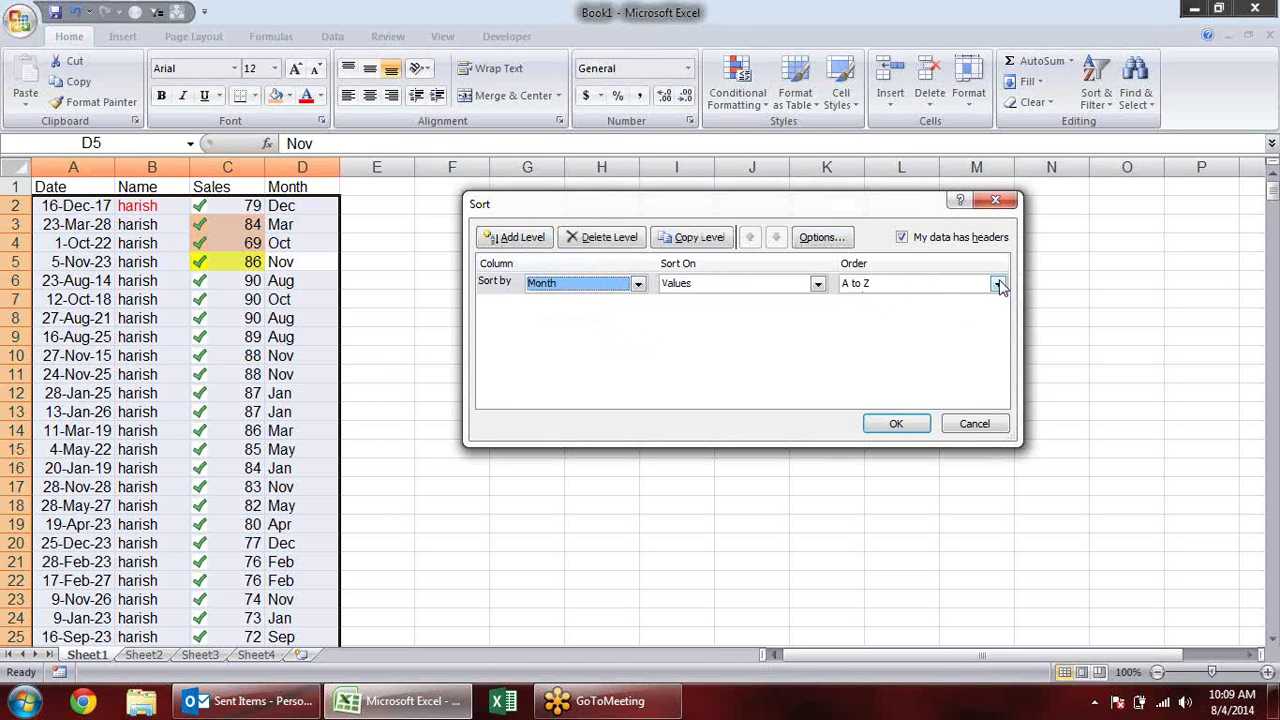
pyautogui.click(998, 283)
pyautogui.click(948, 301)
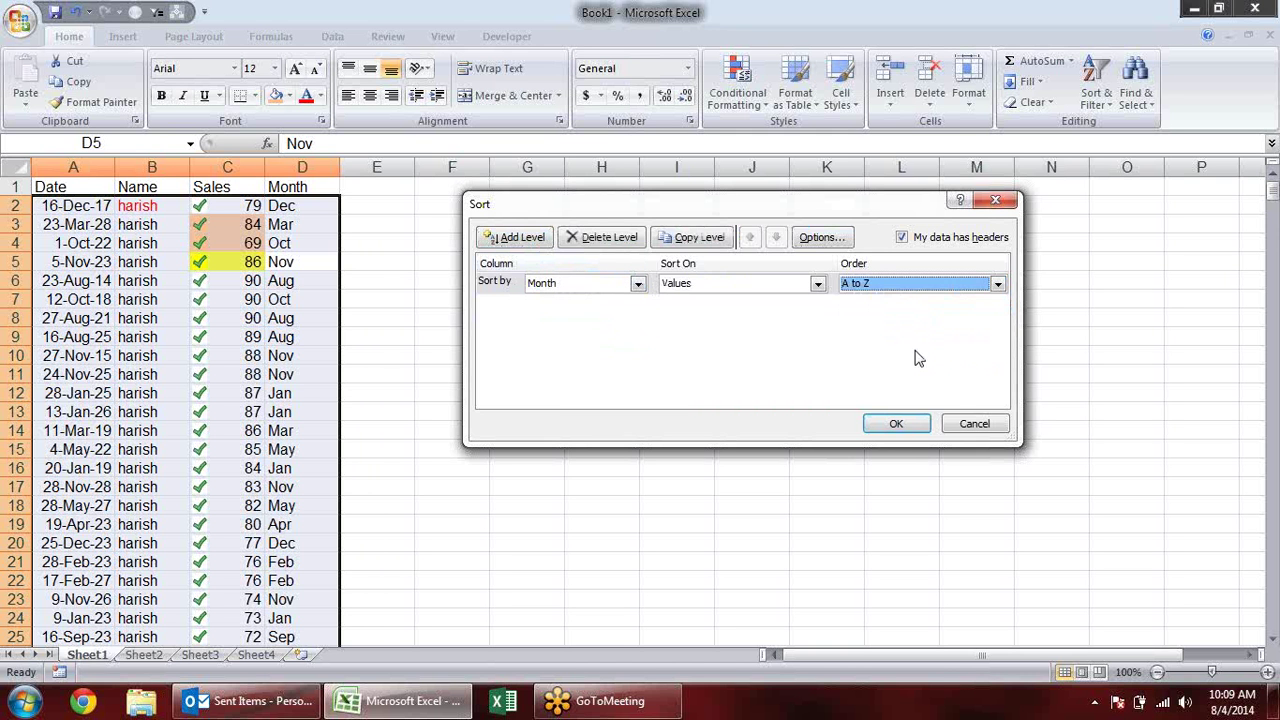
pyautogui.click(896, 423)
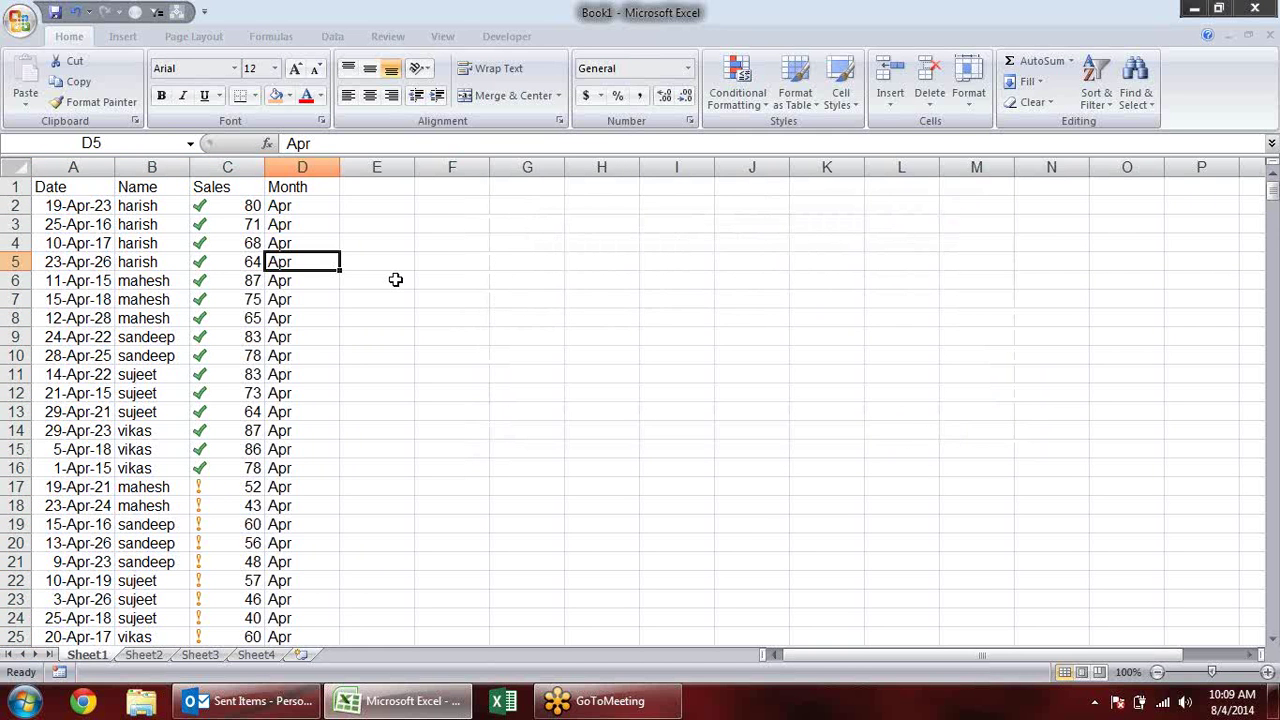
# Scroll through the Month-sorted rows, then return to the top of the table.
pyautogui.scroll(-4, 329, 284)
pyautogui.scroll(-1, 329, 284)
pyautogui.scroll(-5, 329, 284)
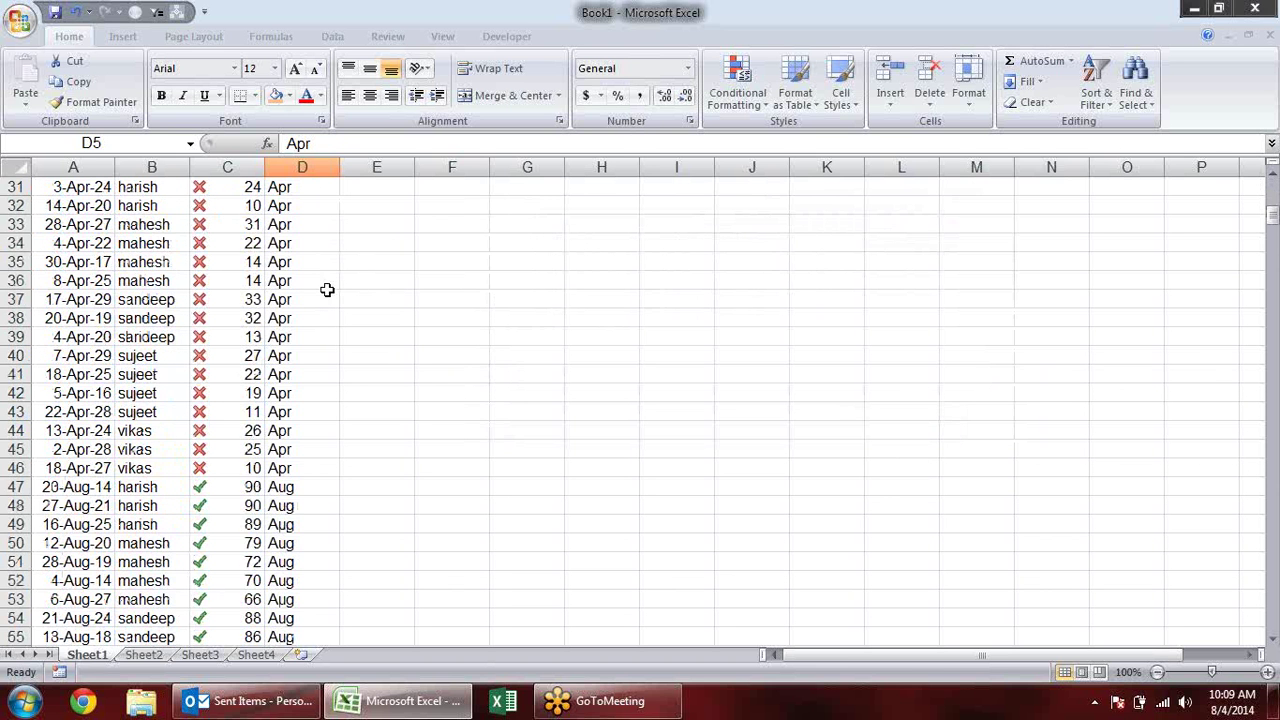
pyautogui.scroll(-4, 329, 286)
pyautogui.scroll(-4, 319, 297)
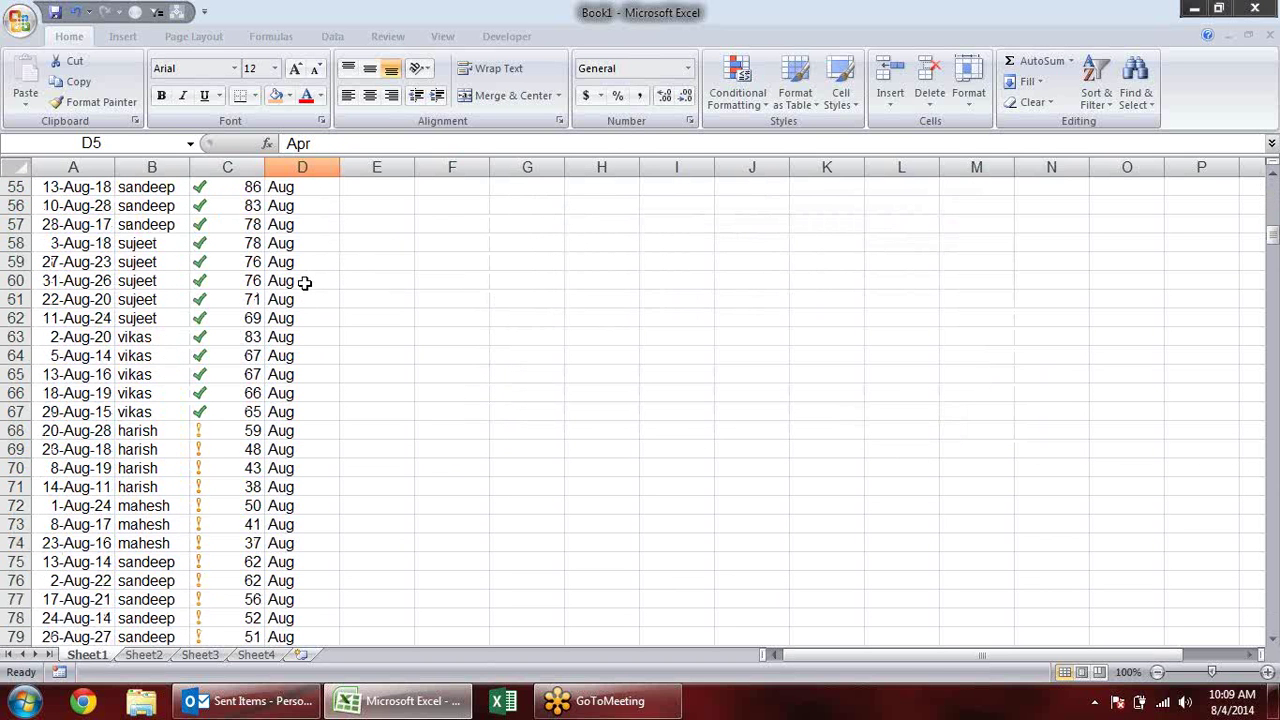
pyautogui.click(300, 281)
pyautogui.hotkey('ctrl', 'Up')
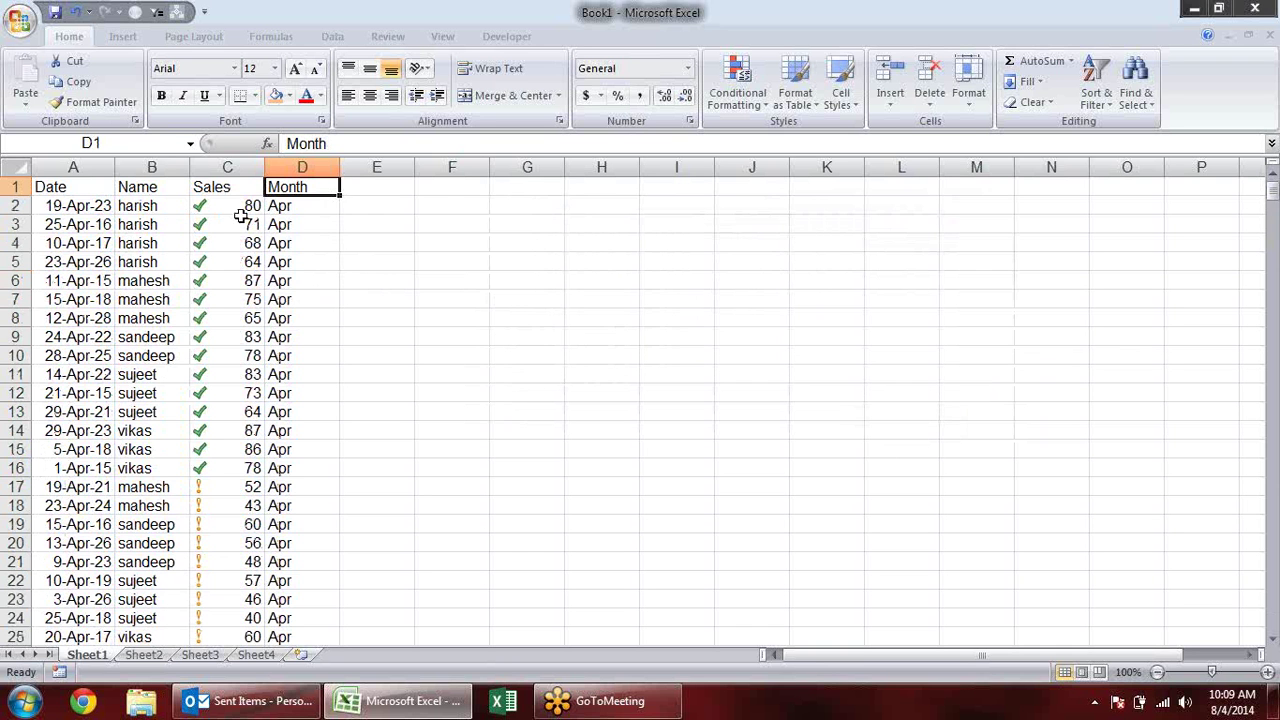
pyautogui.click(300, 226)
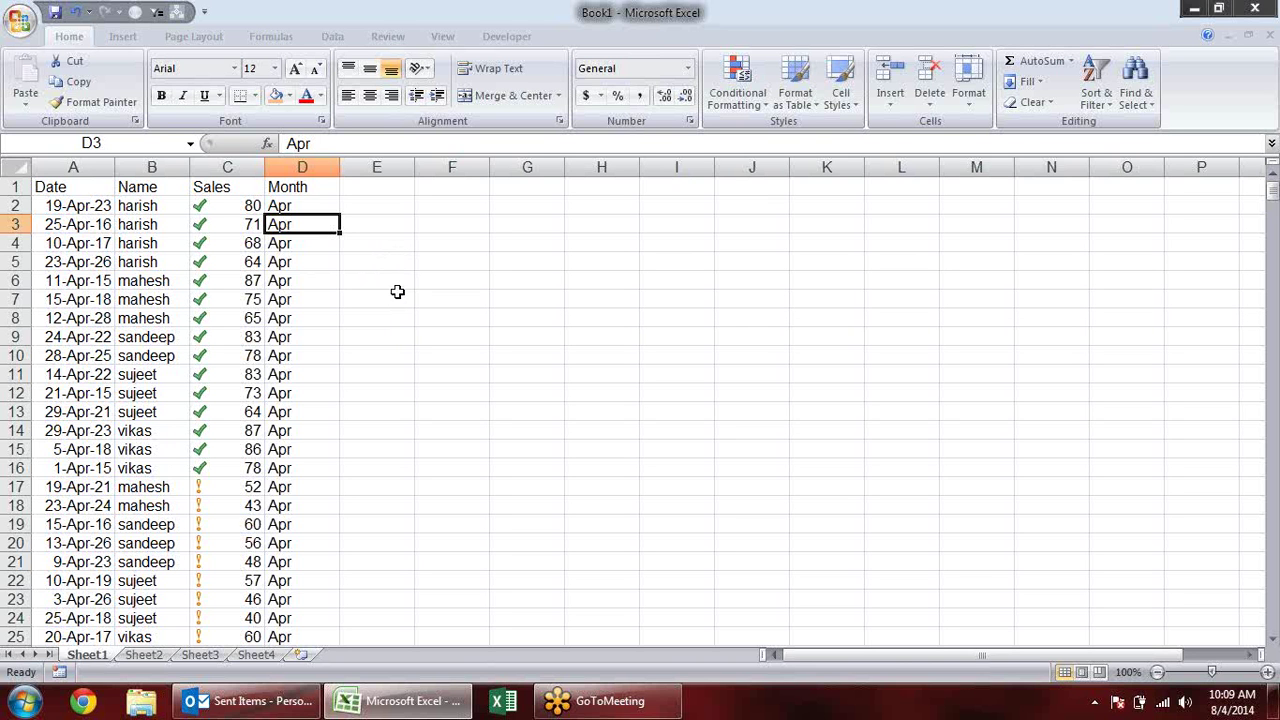
pyautogui.hotkey('alt', 'd')
pyautogui.press('Escape')
# Sort the table by Month with the Jan, Feb, Mar… custom list so January rows come first.
pyautogui.hotkey('alt', 'd')
pyautogui.press('s')
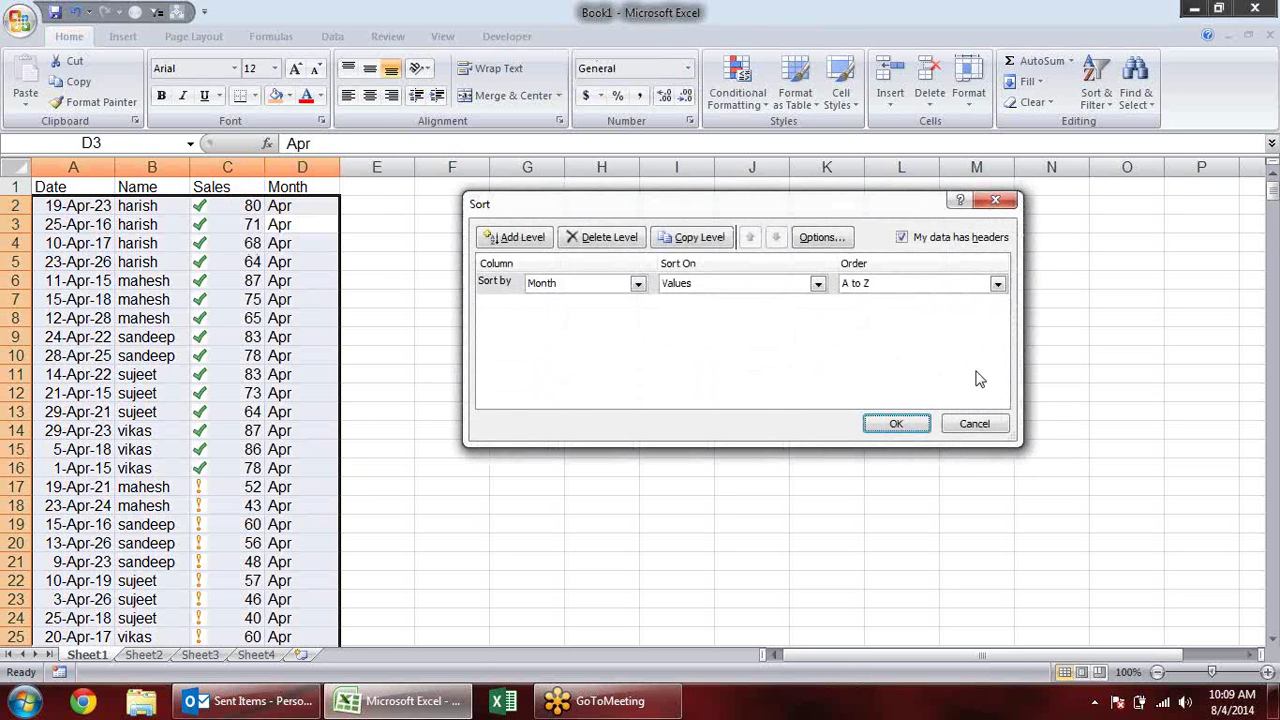
pyautogui.click(999, 283)
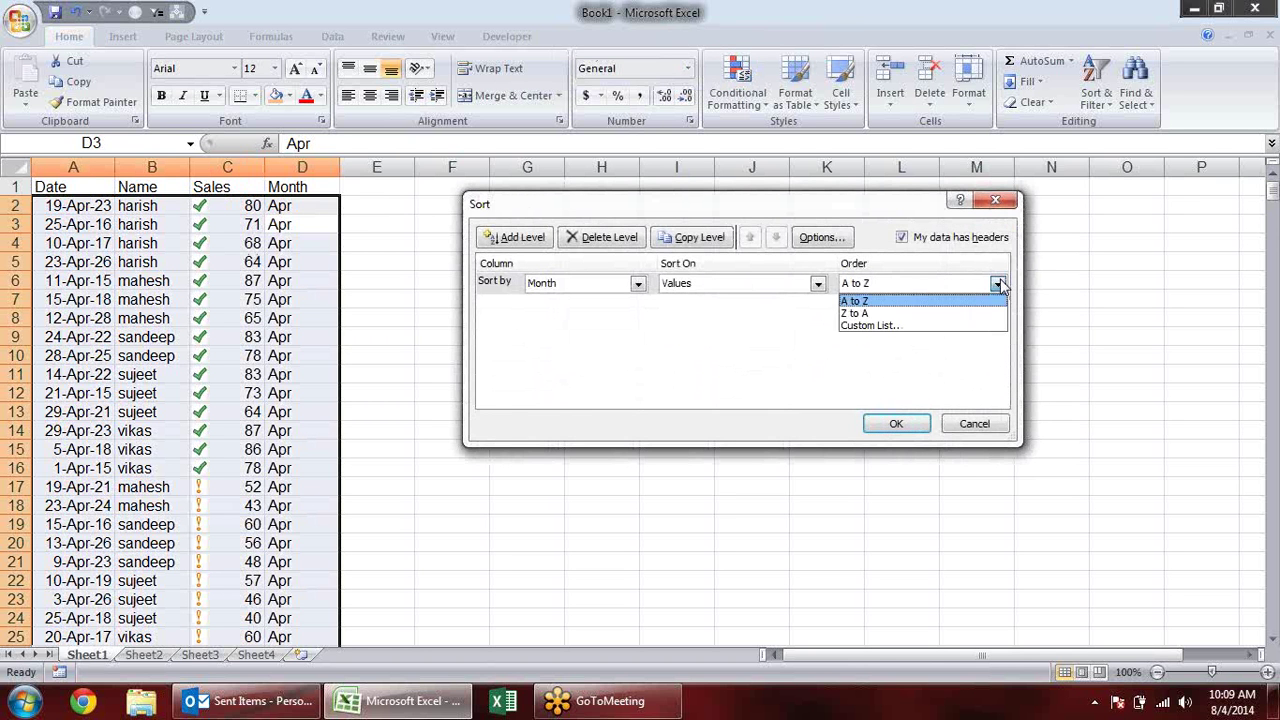
pyautogui.click(977, 330)
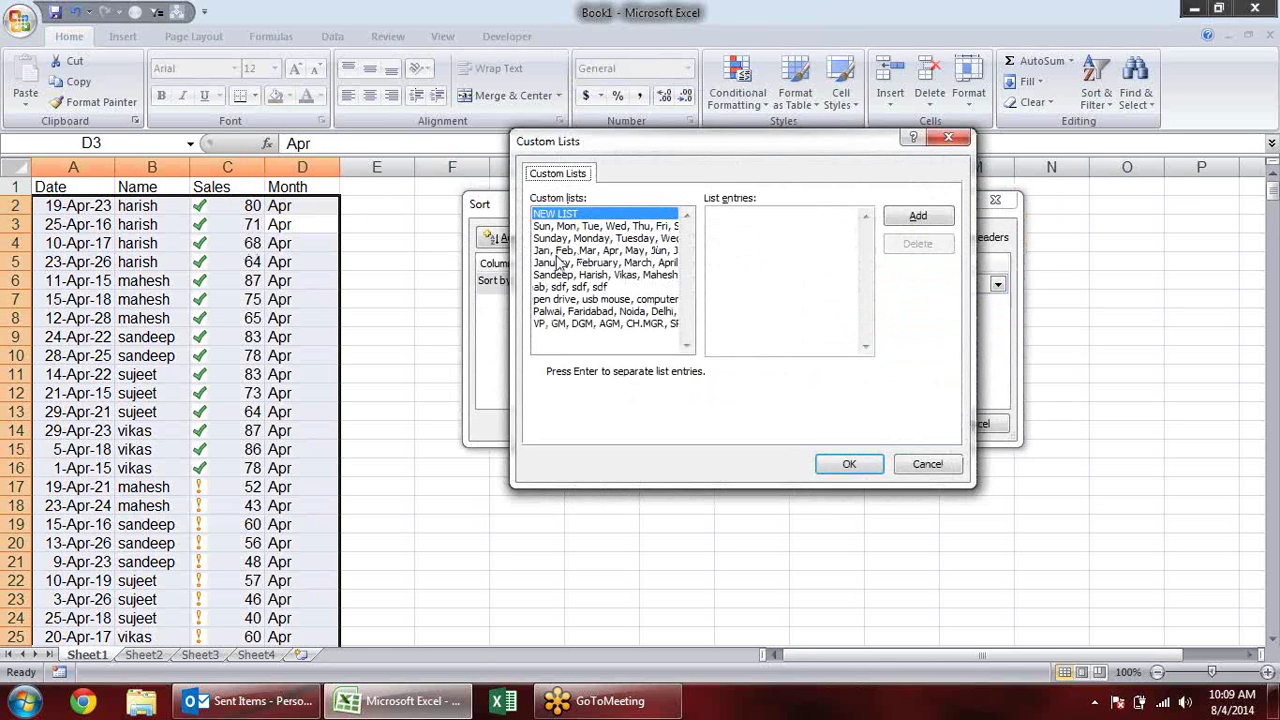
pyautogui.click(551, 251)
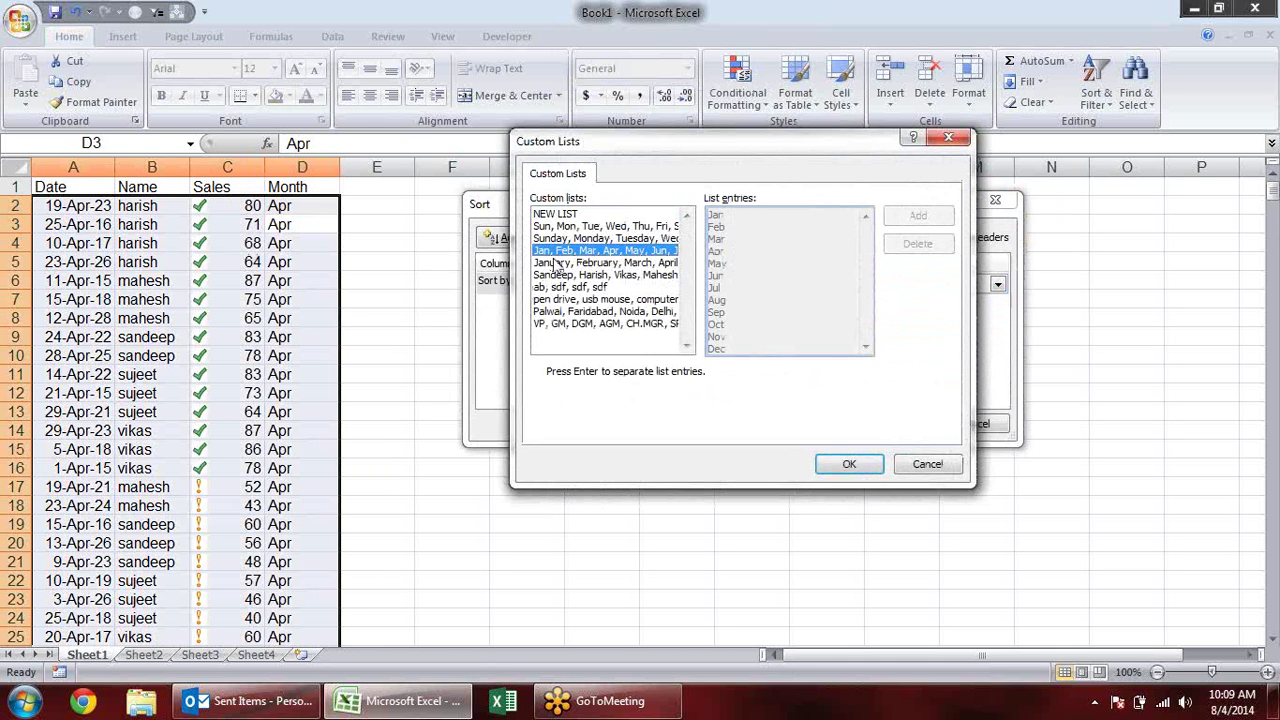
pyautogui.click(849, 464)
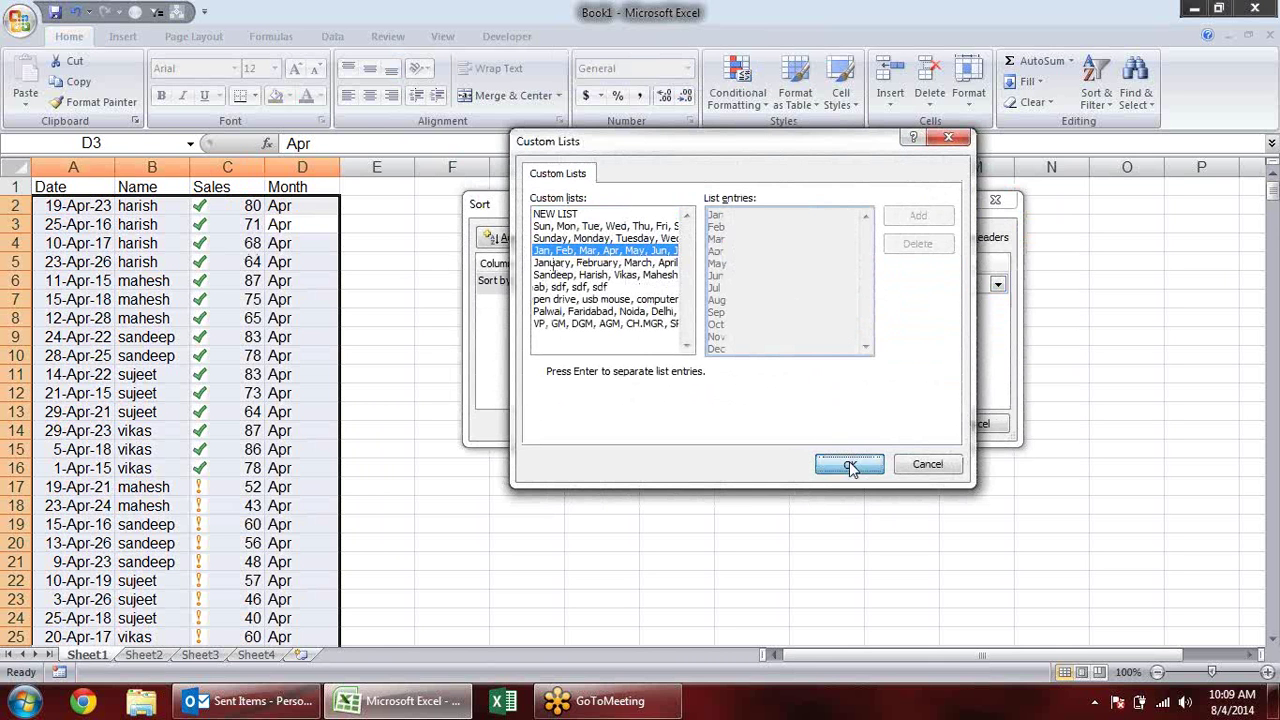
pyautogui.click(897, 423)
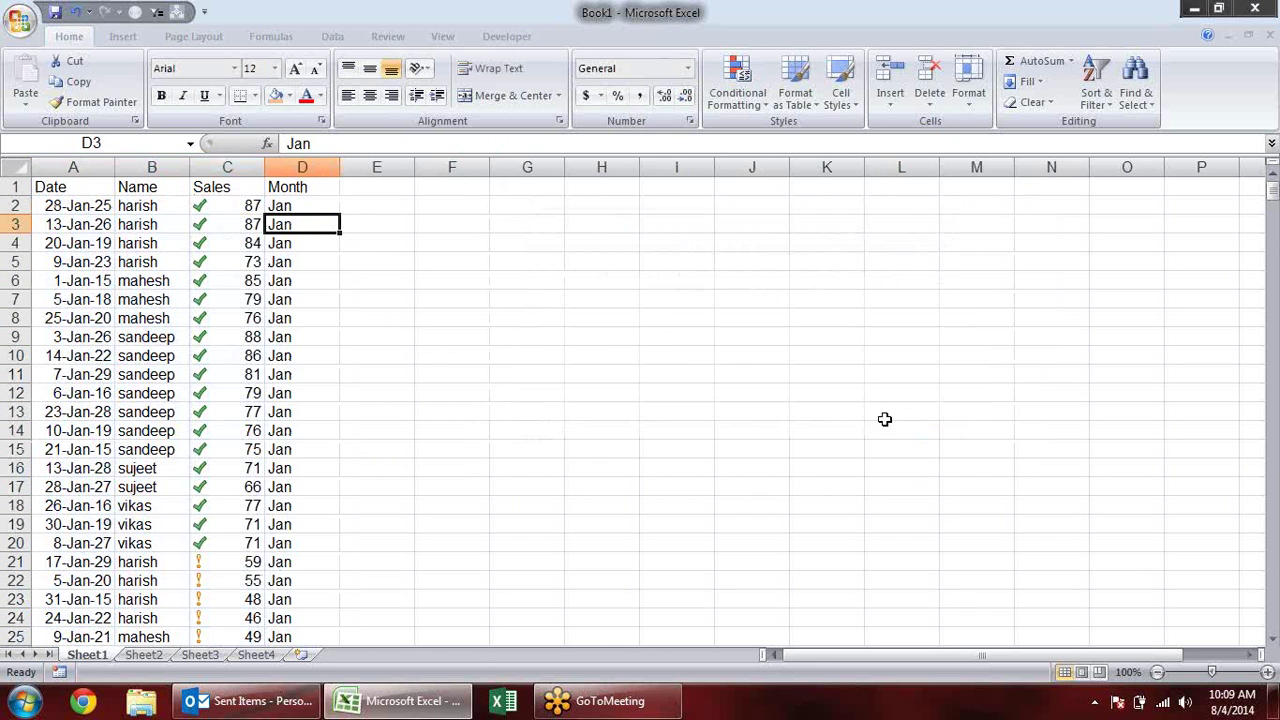
pyautogui.scroll(-4, 320, 230)
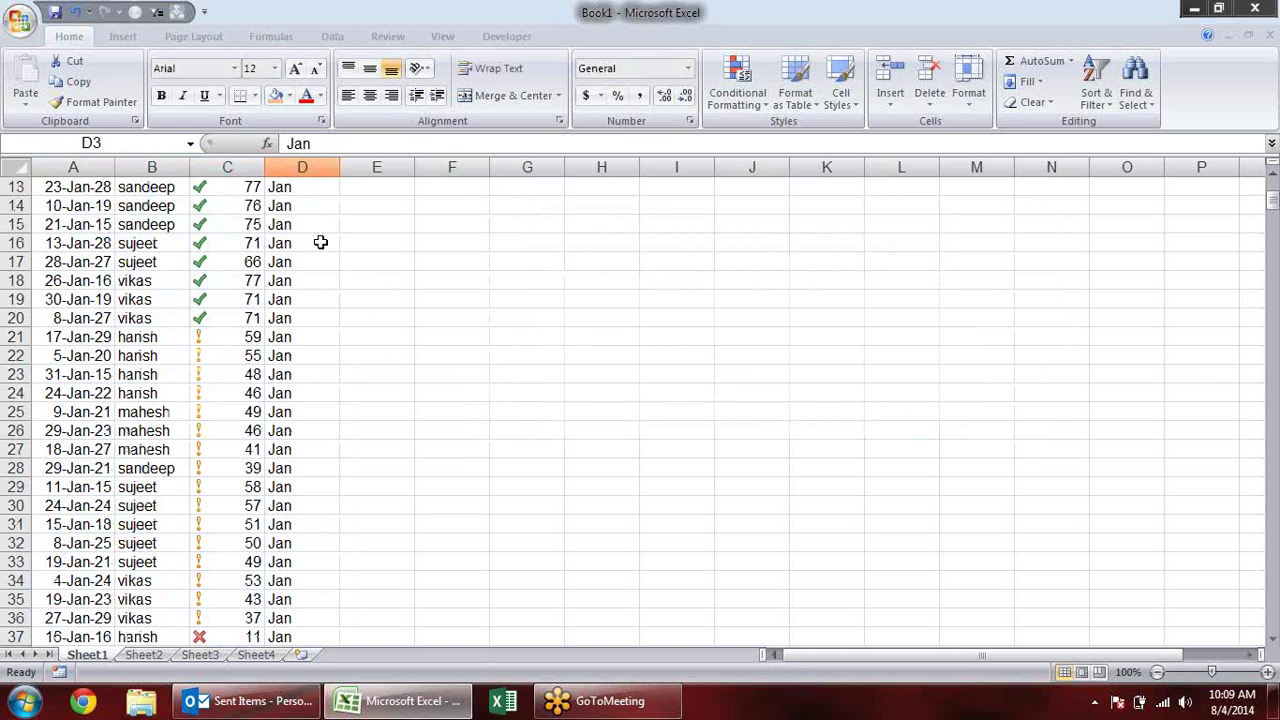
pyautogui.scroll(-6, 323, 240)
pyautogui.scroll(-3, 323, 240)
pyautogui.scroll(-9, 323, 237)
pyautogui.scroll(-7, 323, 237)
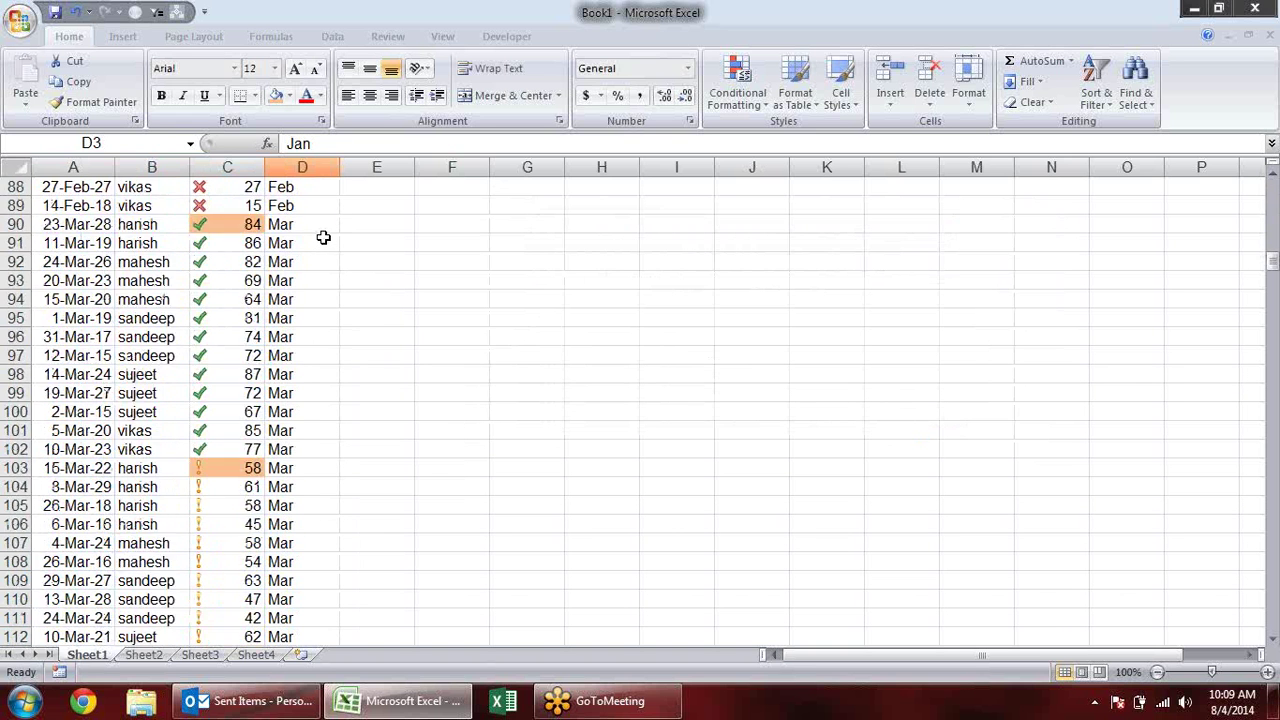
pyautogui.scroll(-3, 323, 237)
pyautogui.scroll(-4, 323, 237)
pyautogui.scroll(7, 326, 232)
pyautogui.scroll(5, 326, 232)
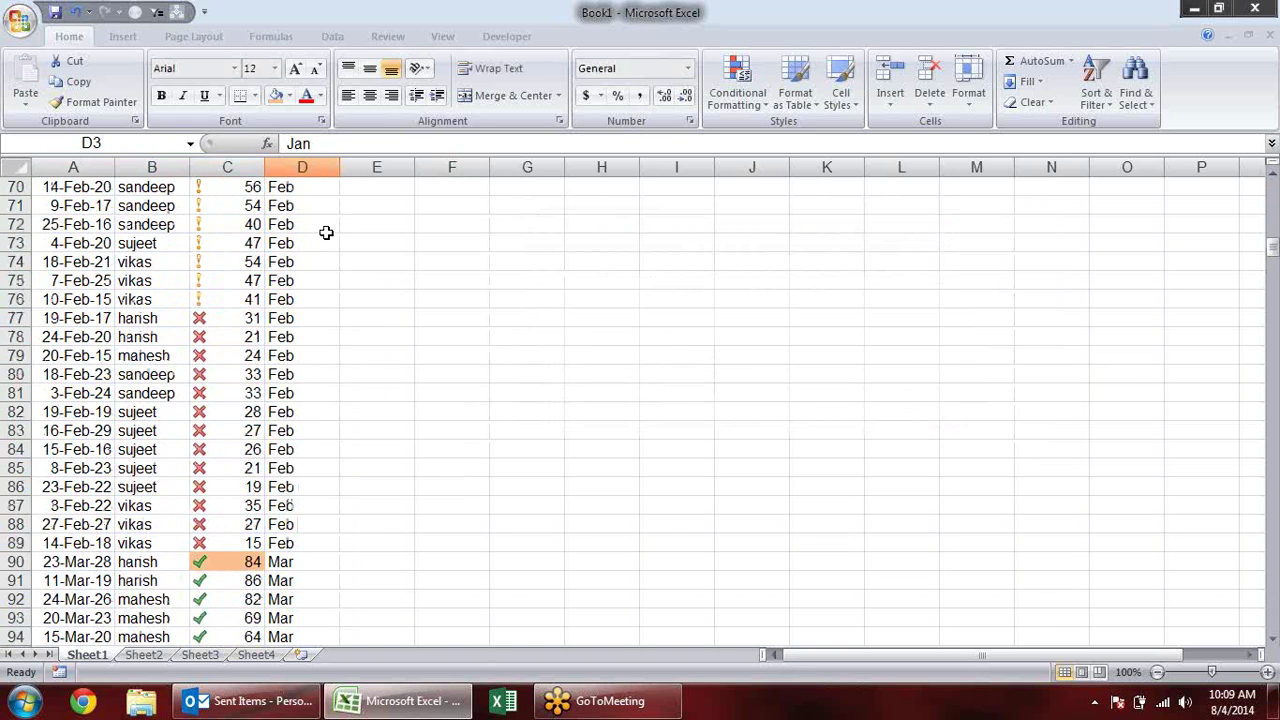
pyautogui.scroll(7, 326, 232)
pyautogui.scroll(6, 326, 232)
pyautogui.scroll(6, 326, 232)
pyautogui.scroll(5, 326, 232)
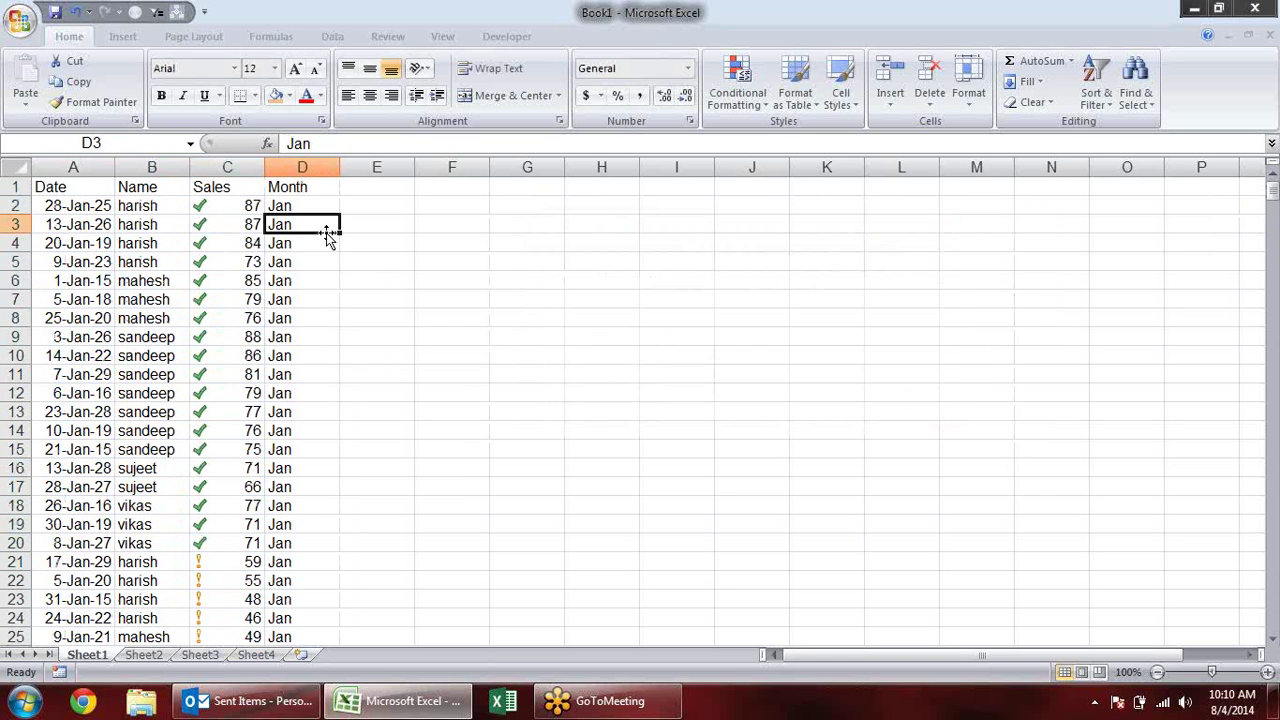
# Re-sort the table by the Name column using the custom salesperson-name list.
pyautogui.click(170, 302)
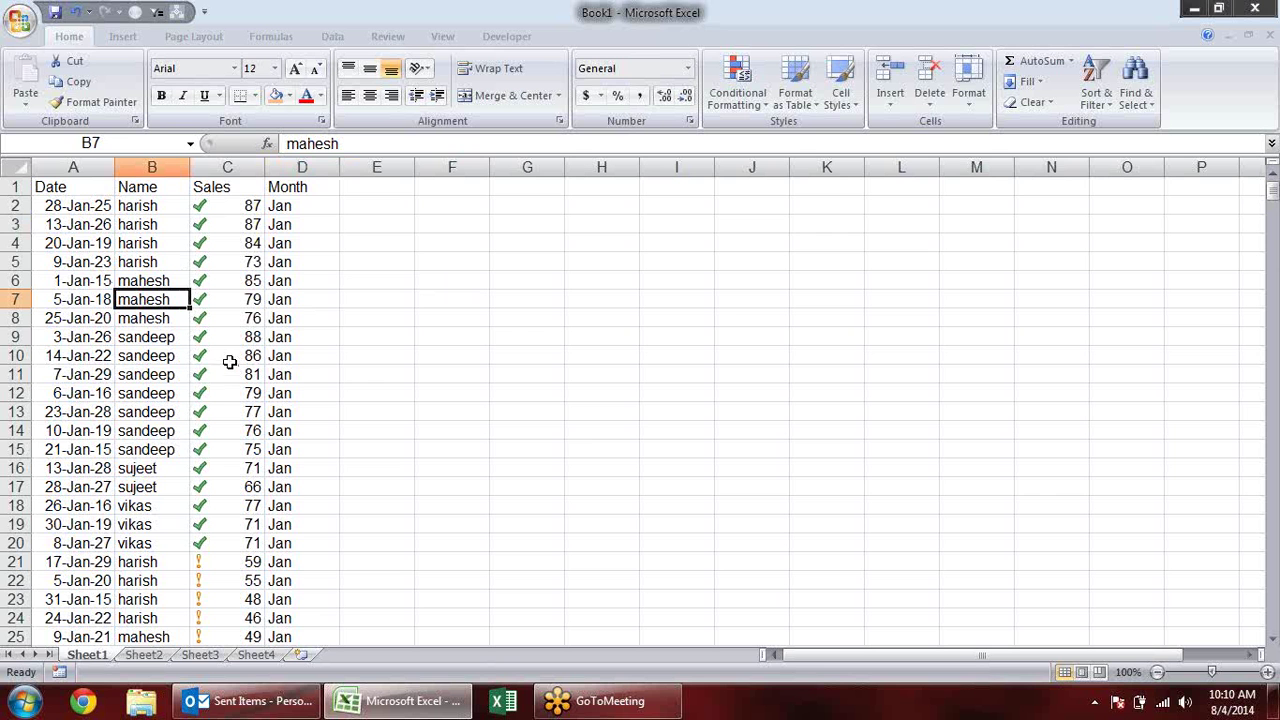
pyautogui.hotkey('alt', 'd')
pyautogui.press('s')
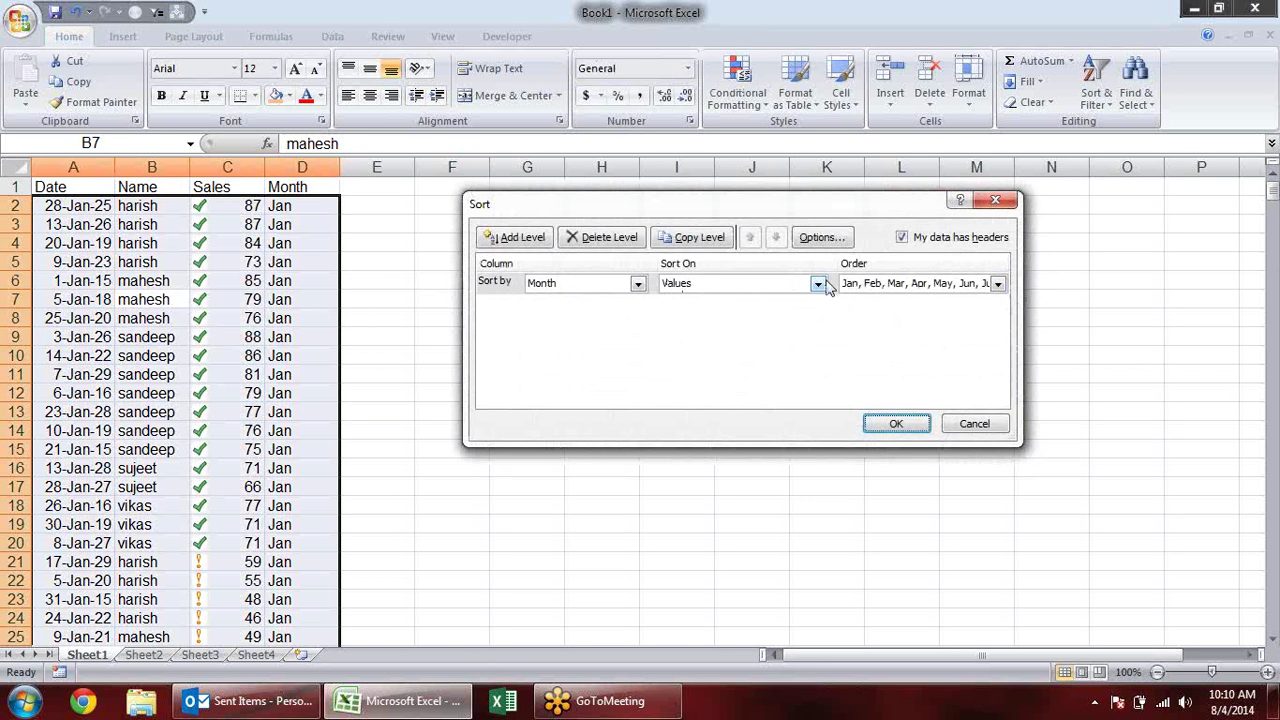
pyautogui.click(637, 283)
pyautogui.click(585, 318)
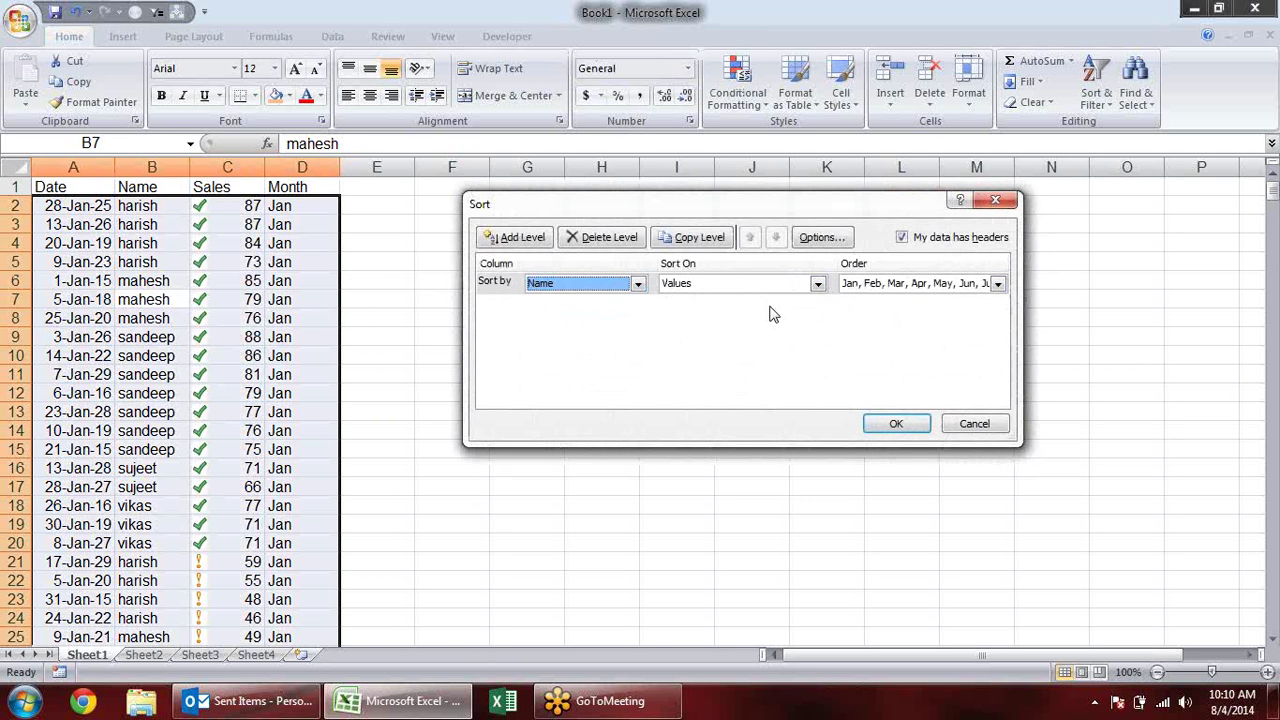
pyautogui.click(997, 284)
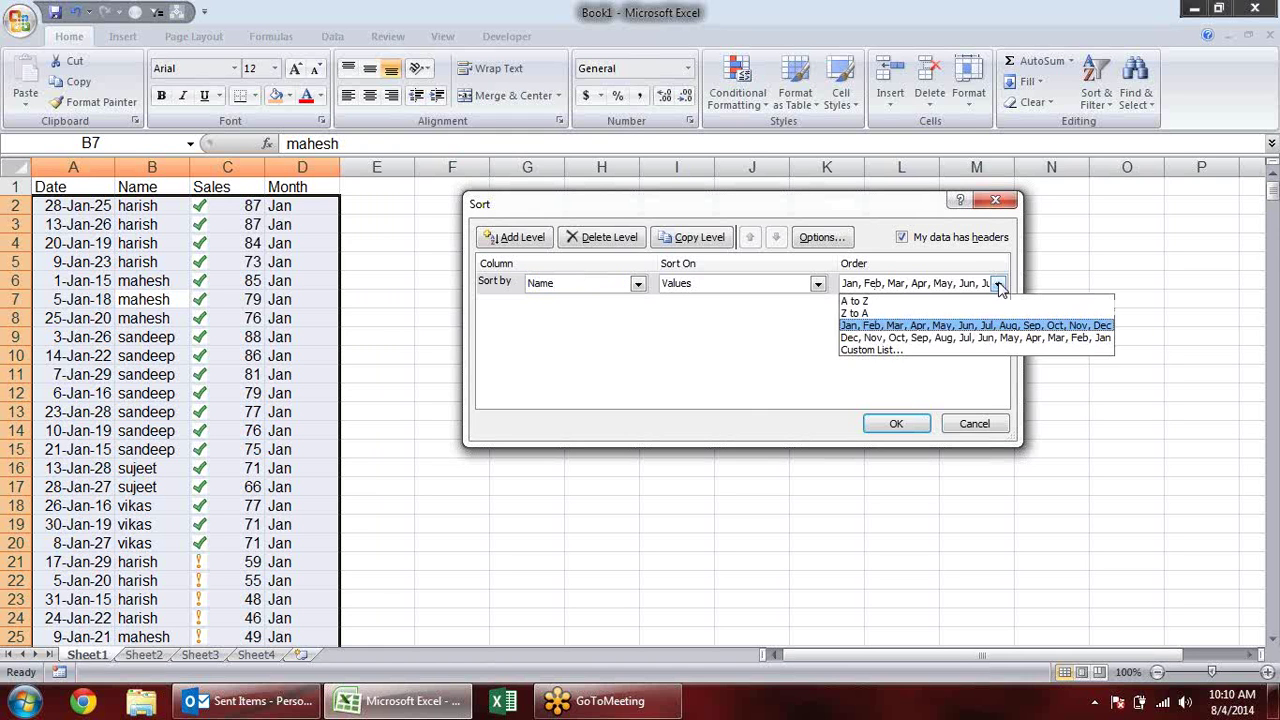
pyautogui.click(930, 350)
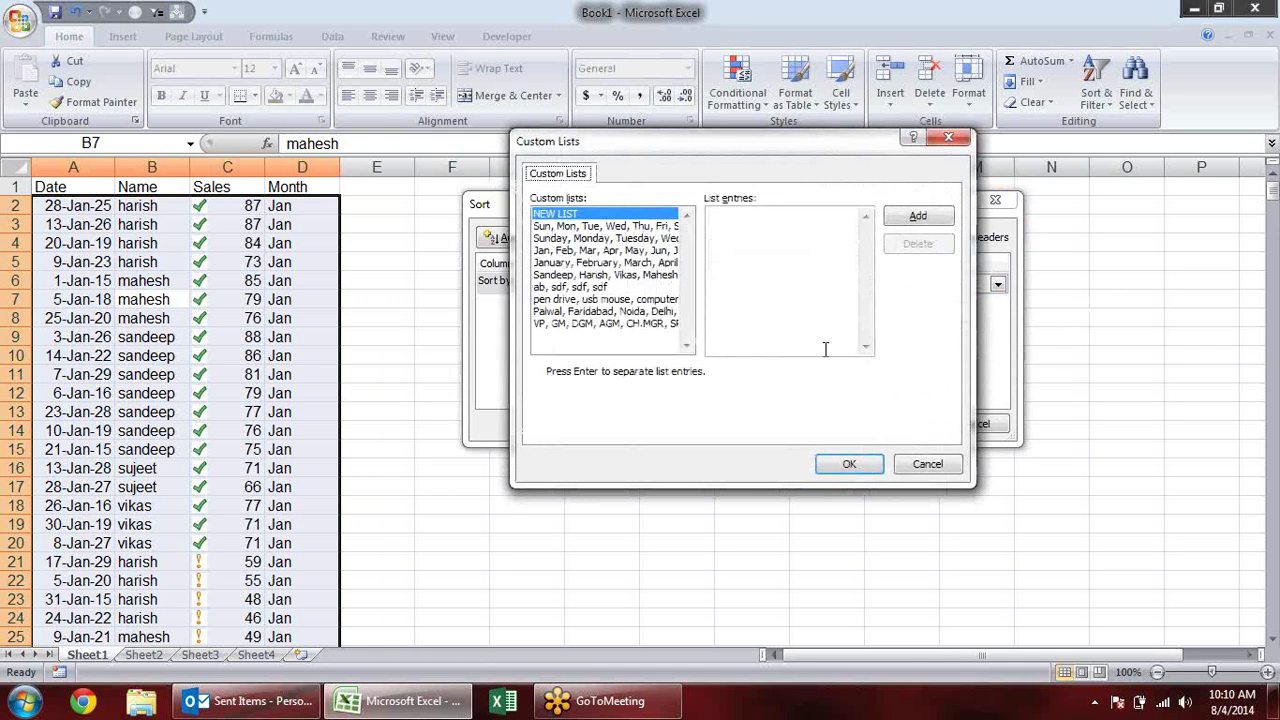
pyautogui.click(600, 276)
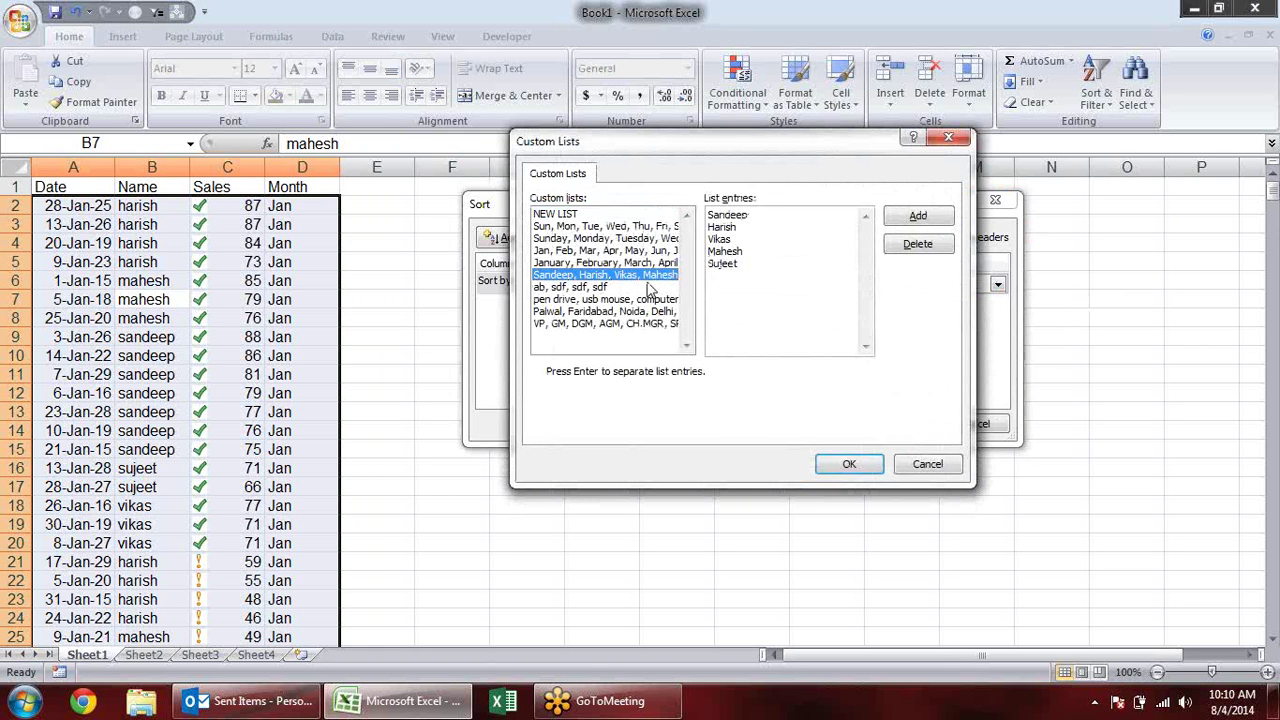
pyautogui.click(857, 466)
pyautogui.click(916, 424)
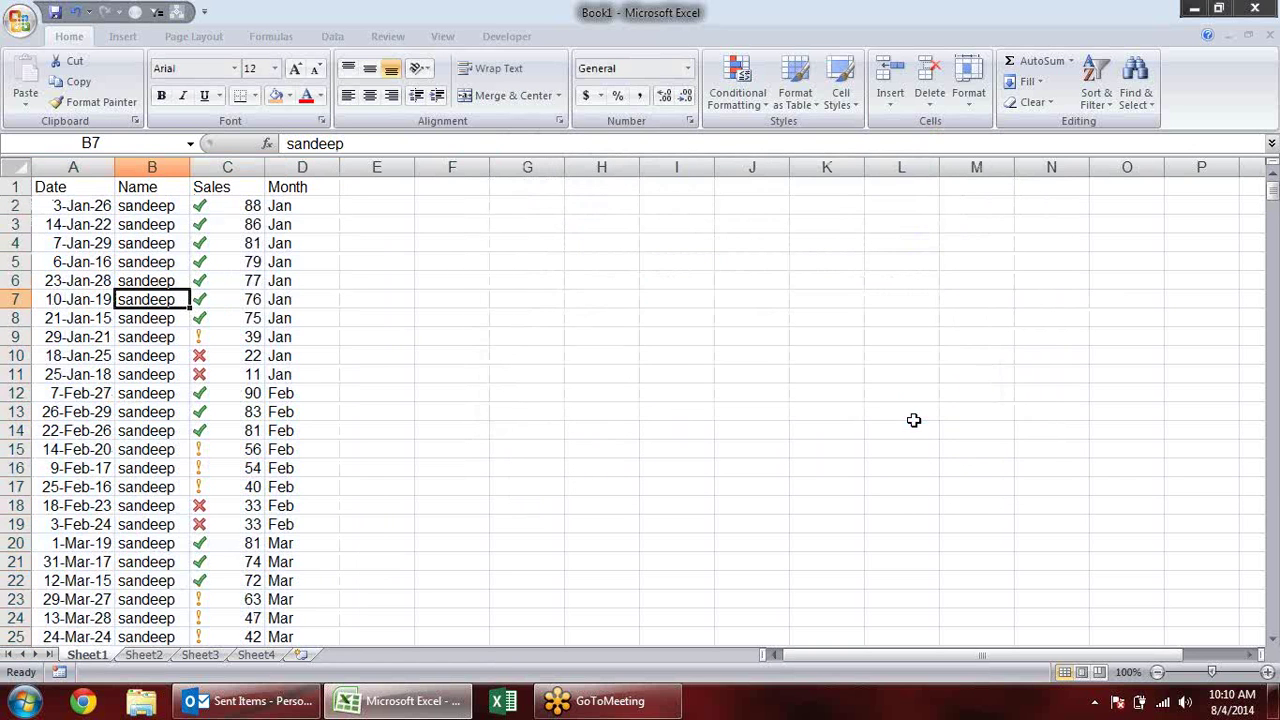
pyautogui.scroll(-7, 232, 360)
pyautogui.scroll(-12, 232, 365)
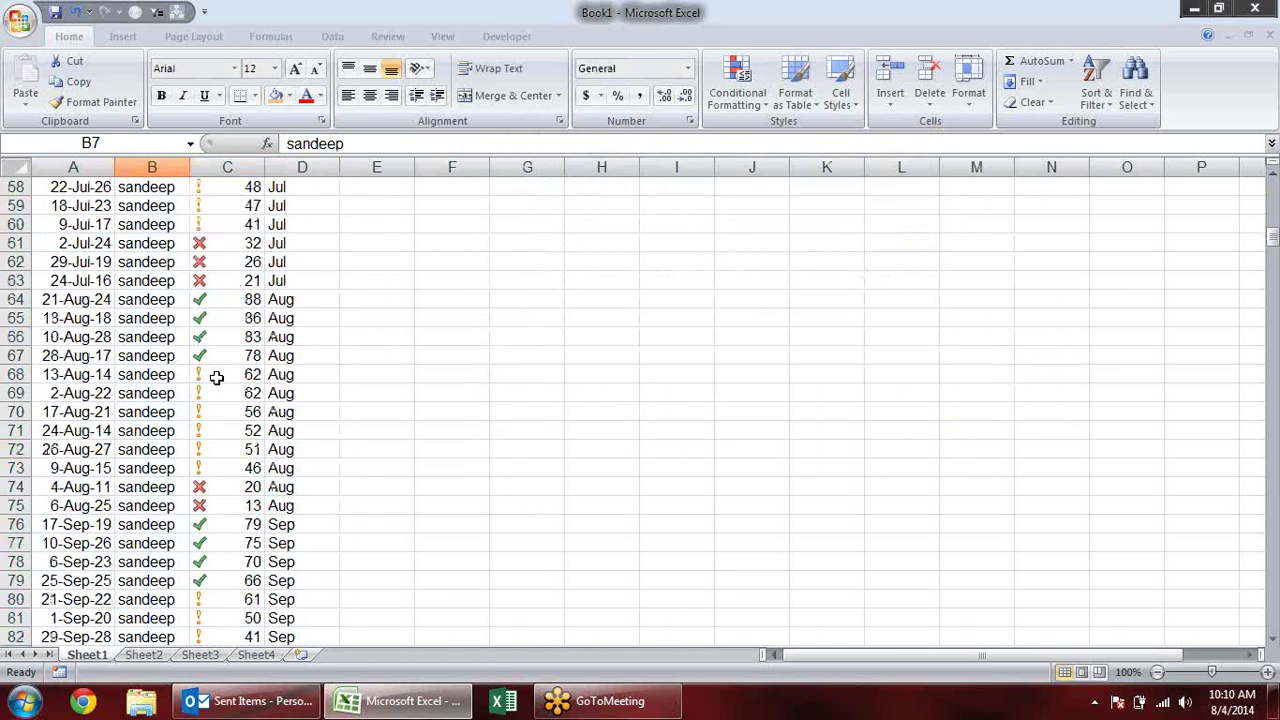
pyautogui.scroll(-7, 214, 374)
pyautogui.scroll(-7, 210, 385)
pyautogui.scroll(-6, 207, 388)
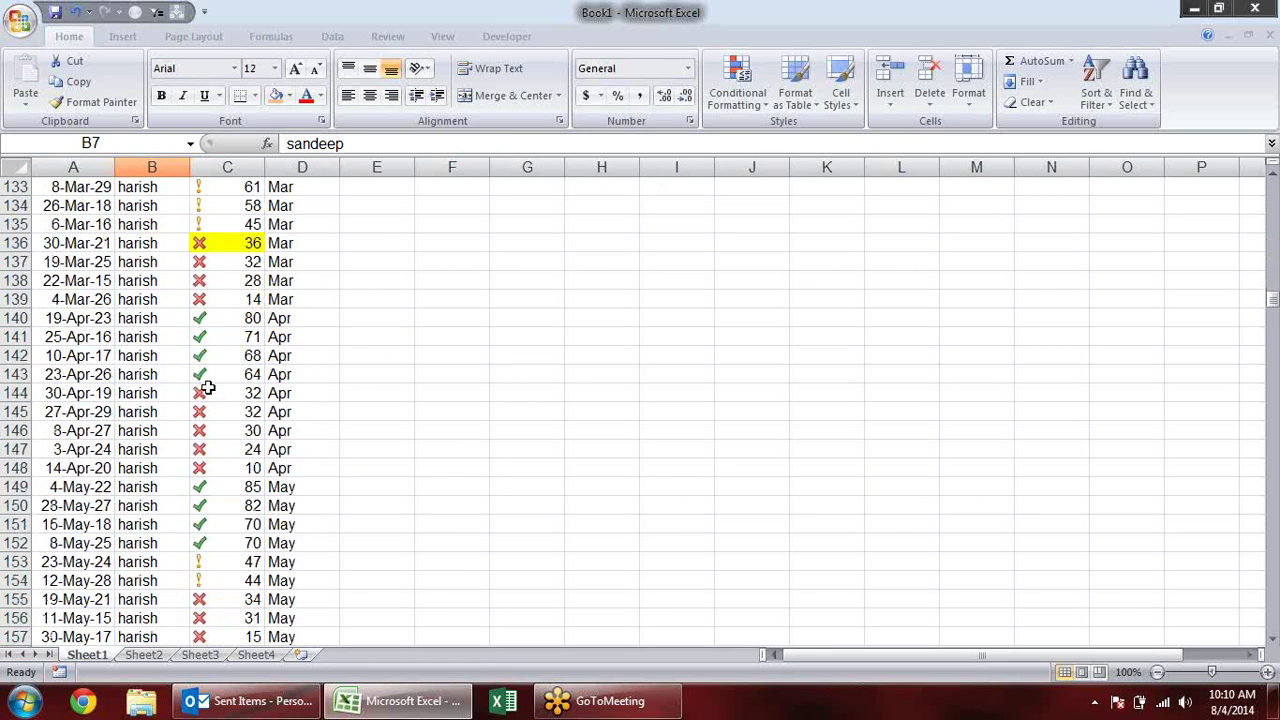
pyautogui.scroll(-8, 207, 388)
pyautogui.scroll(-10, 204, 393)
pyautogui.scroll(6, 204, 393)
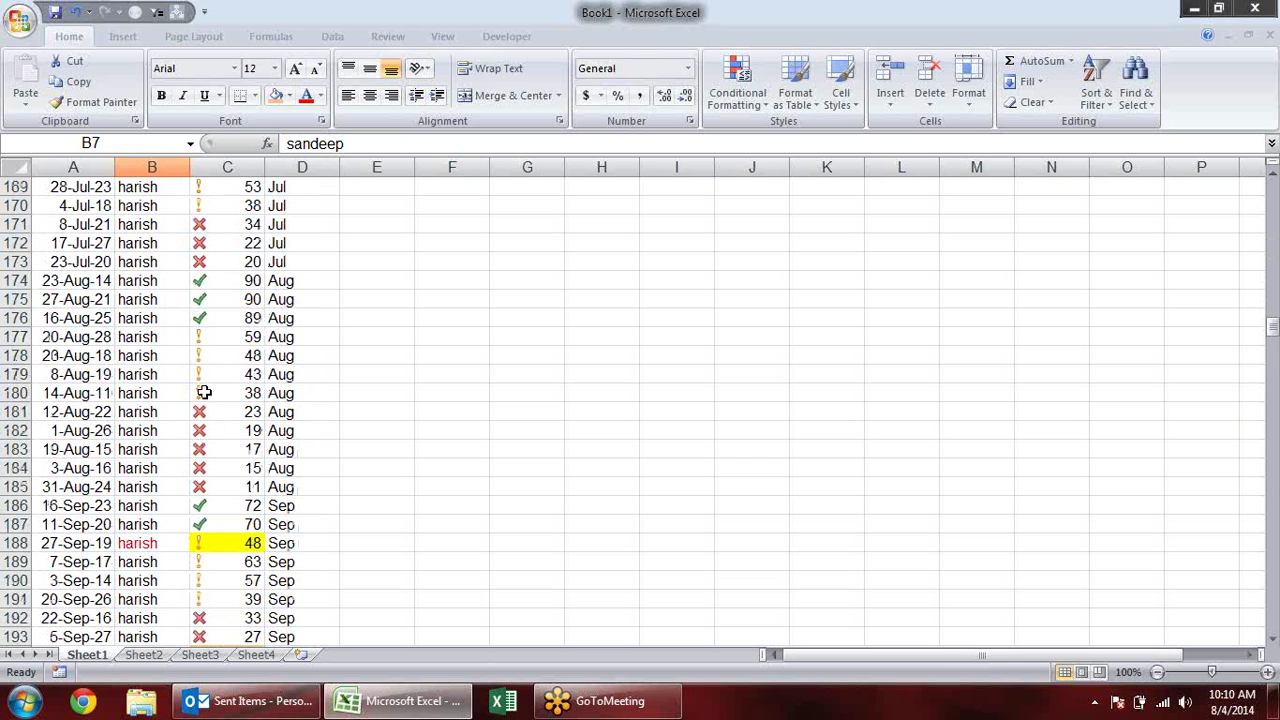
pyautogui.scroll(5, 204, 393)
pyautogui.scroll(8, 204, 393)
pyautogui.scroll(10, 204, 393)
pyautogui.scroll(6, 204, 393)
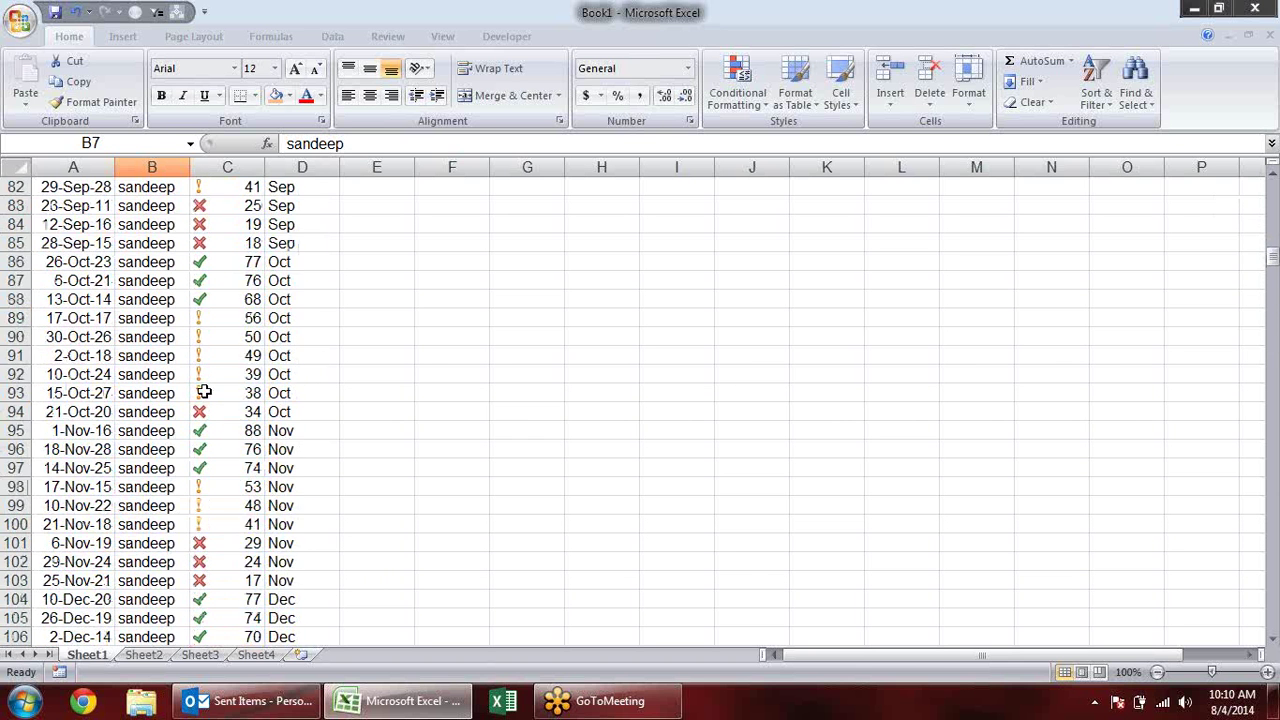
pyautogui.scroll(6, 204, 393)
pyautogui.scroll(7, 204, 393)
pyautogui.scroll(6, 204, 393)
pyautogui.scroll(7, 204, 393)
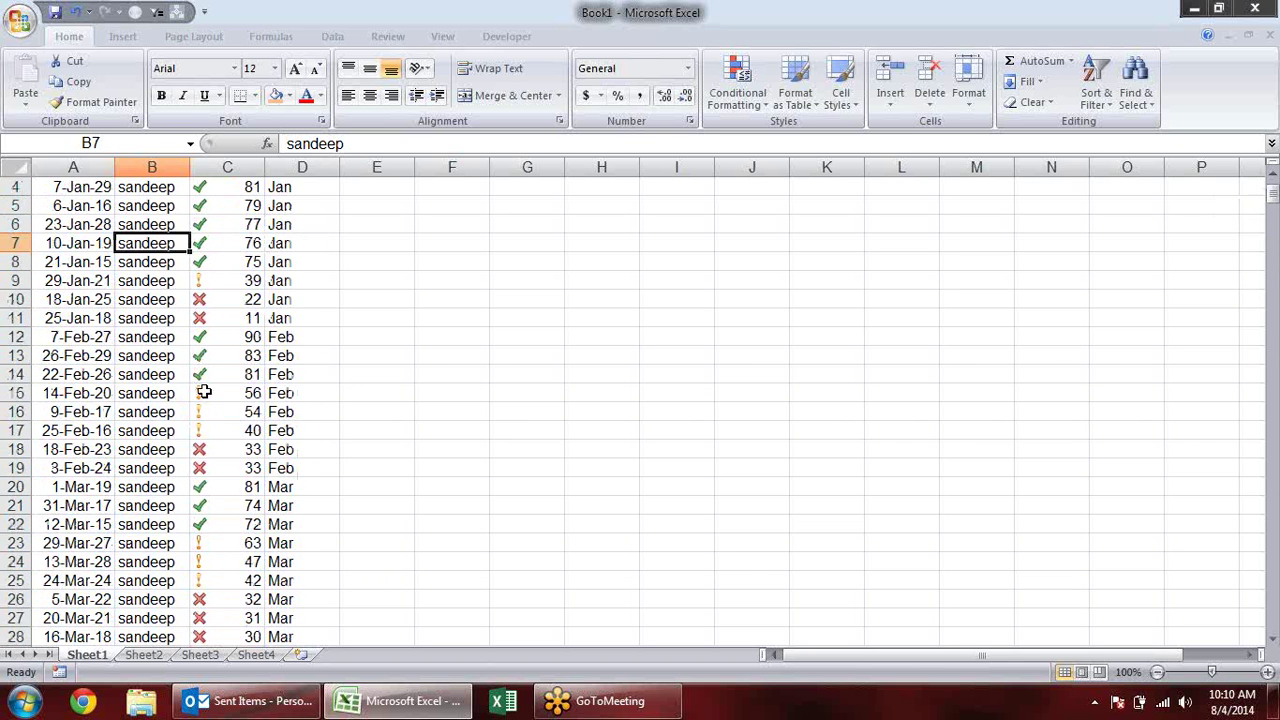
pyautogui.scroll(1, 204, 393)
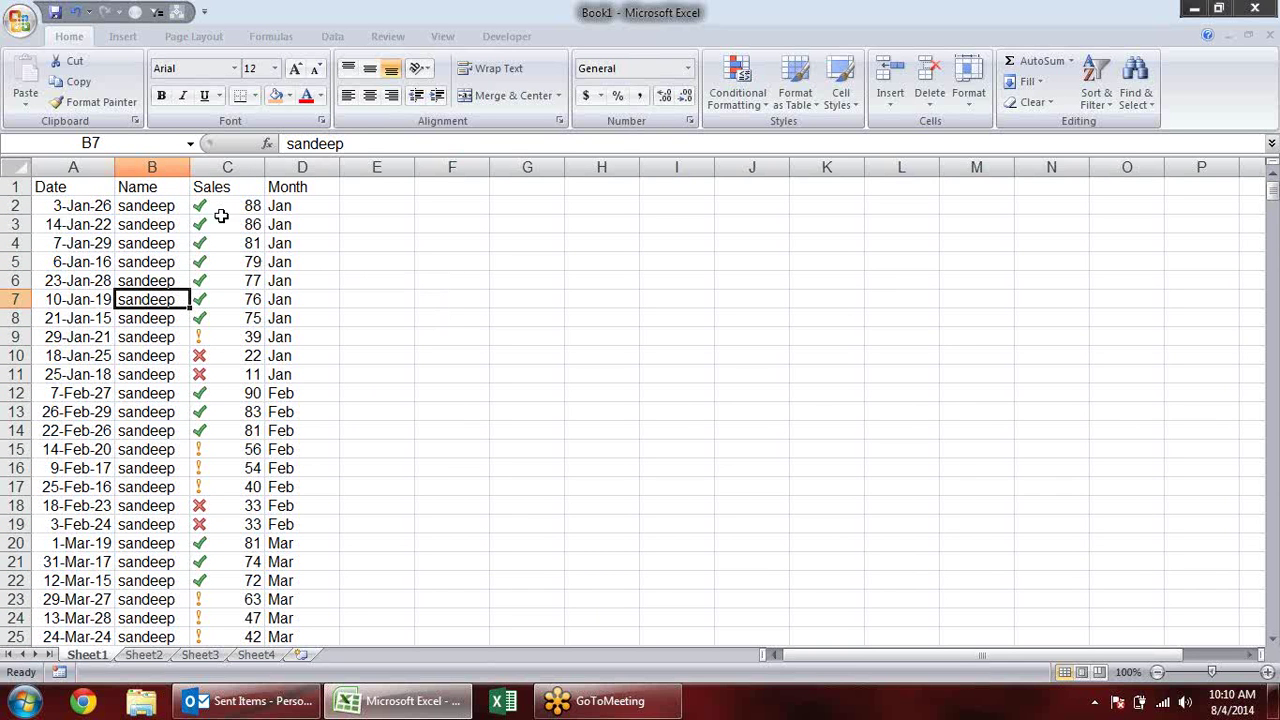
# Select the A1:D1 header row and turn on Filter from Sort & Filter.
pyautogui.moveTo(80, 188); pyautogui.dragTo(318, 188)
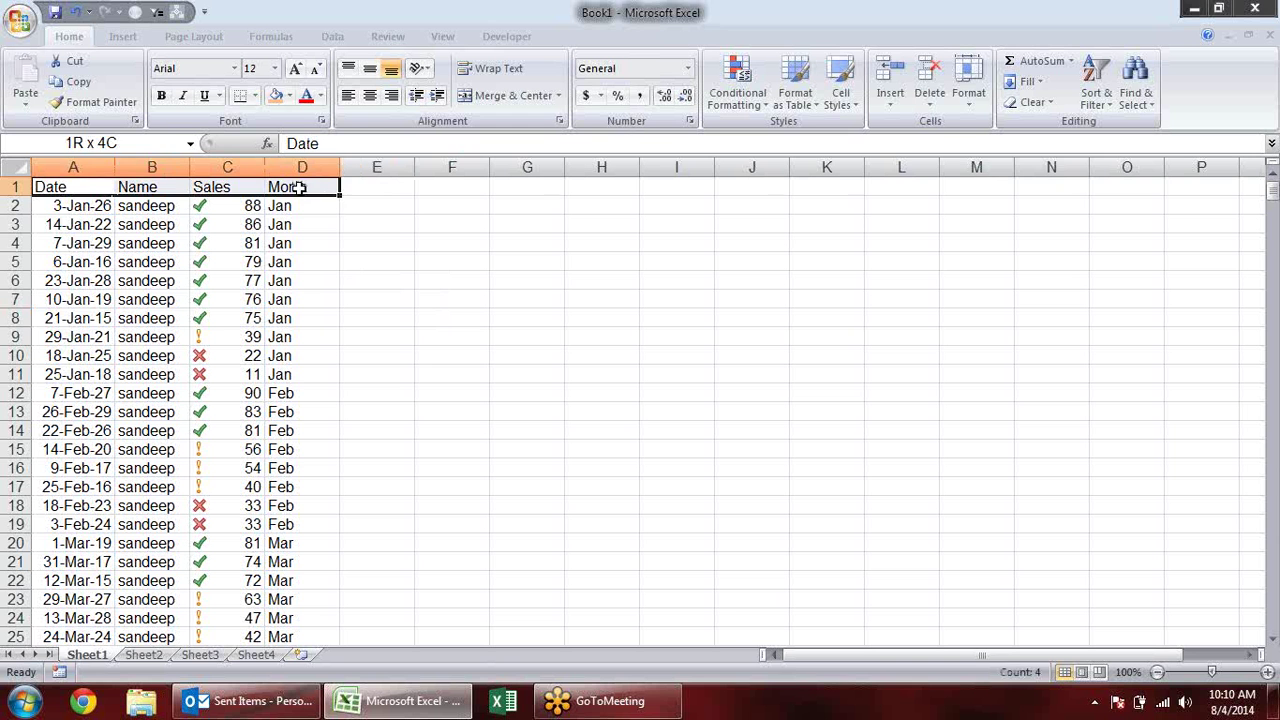
pyautogui.click(478, 372)
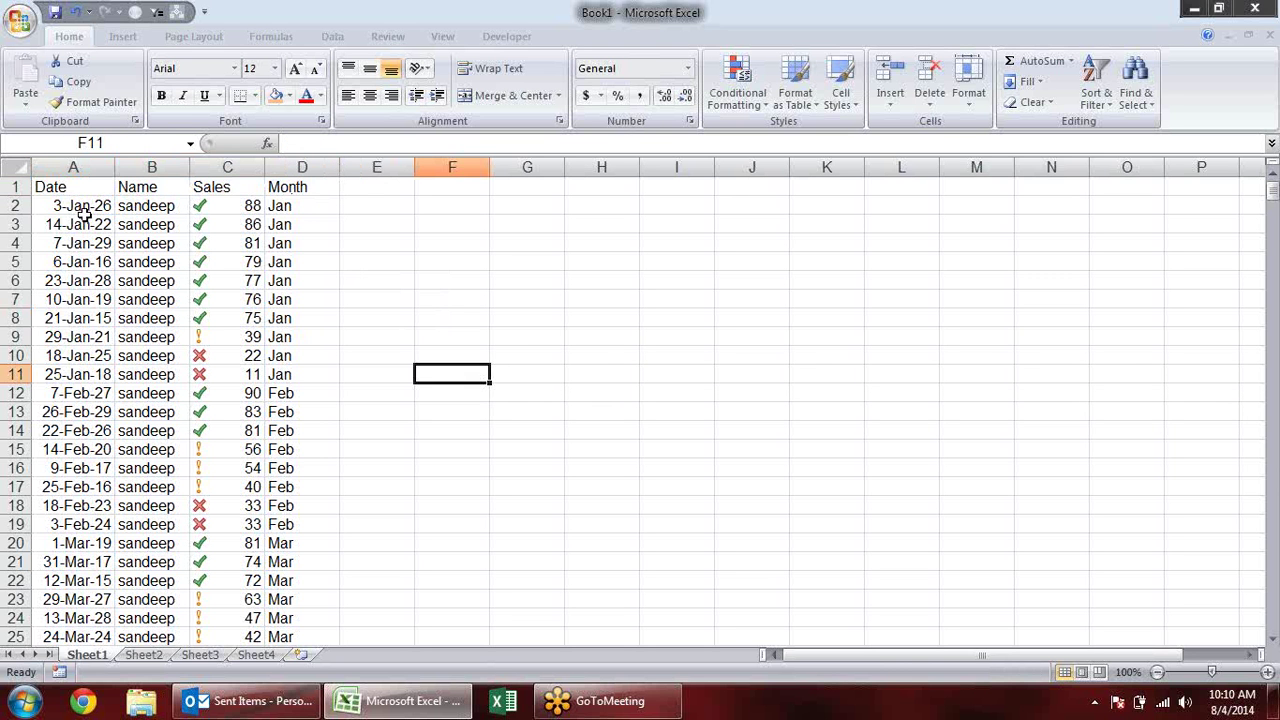
pyautogui.moveTo(70, 187); pyautogui.dragTo(271, 180)
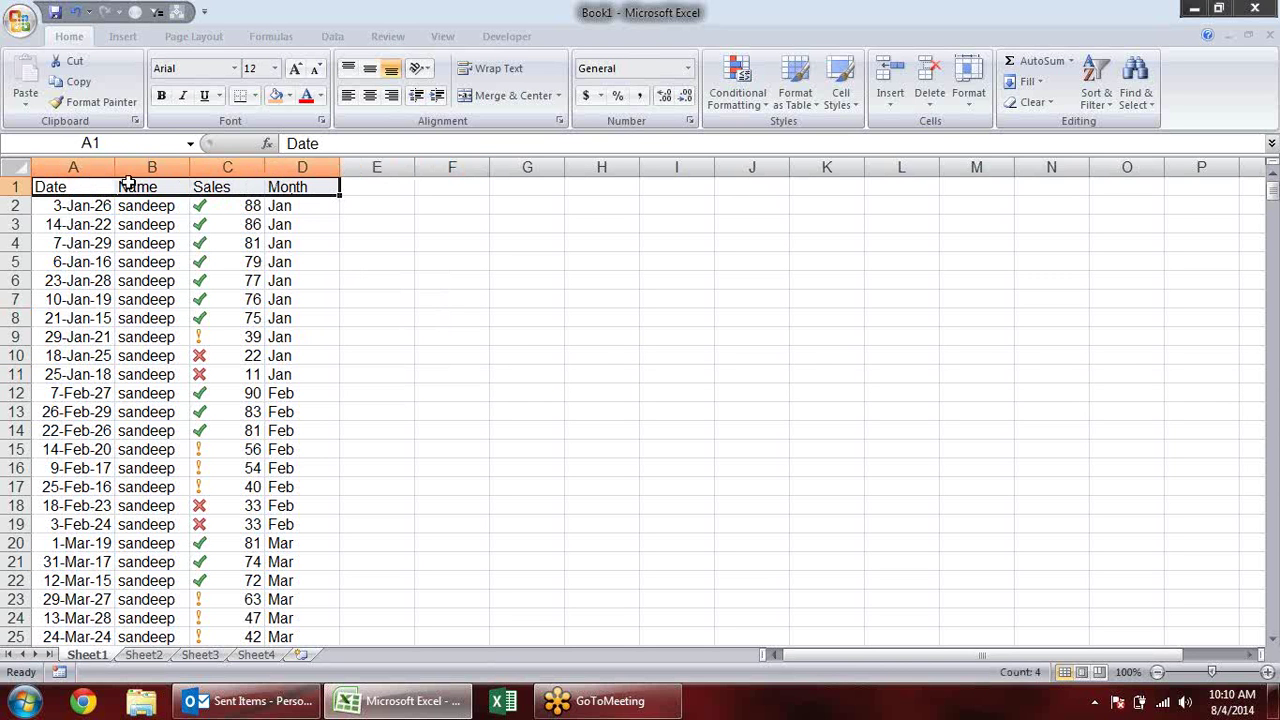
pyautogui.click(62, 184)
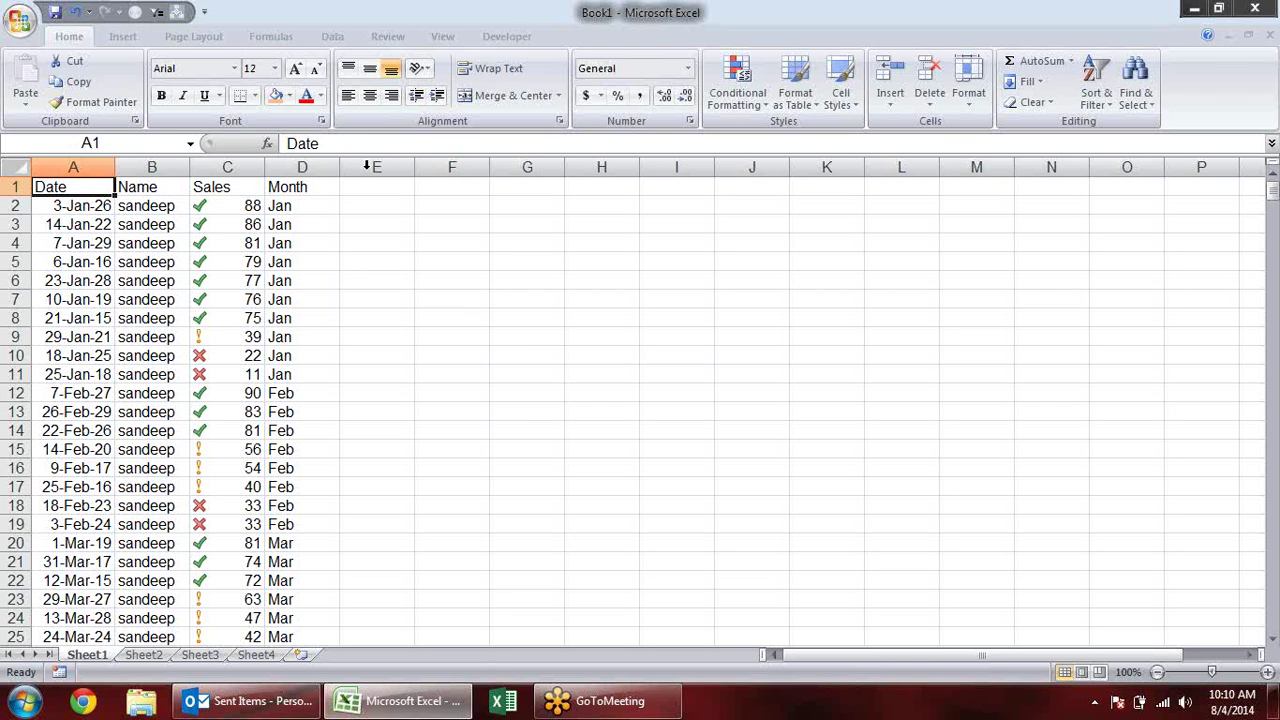
pyautogui.click(1097, 82)
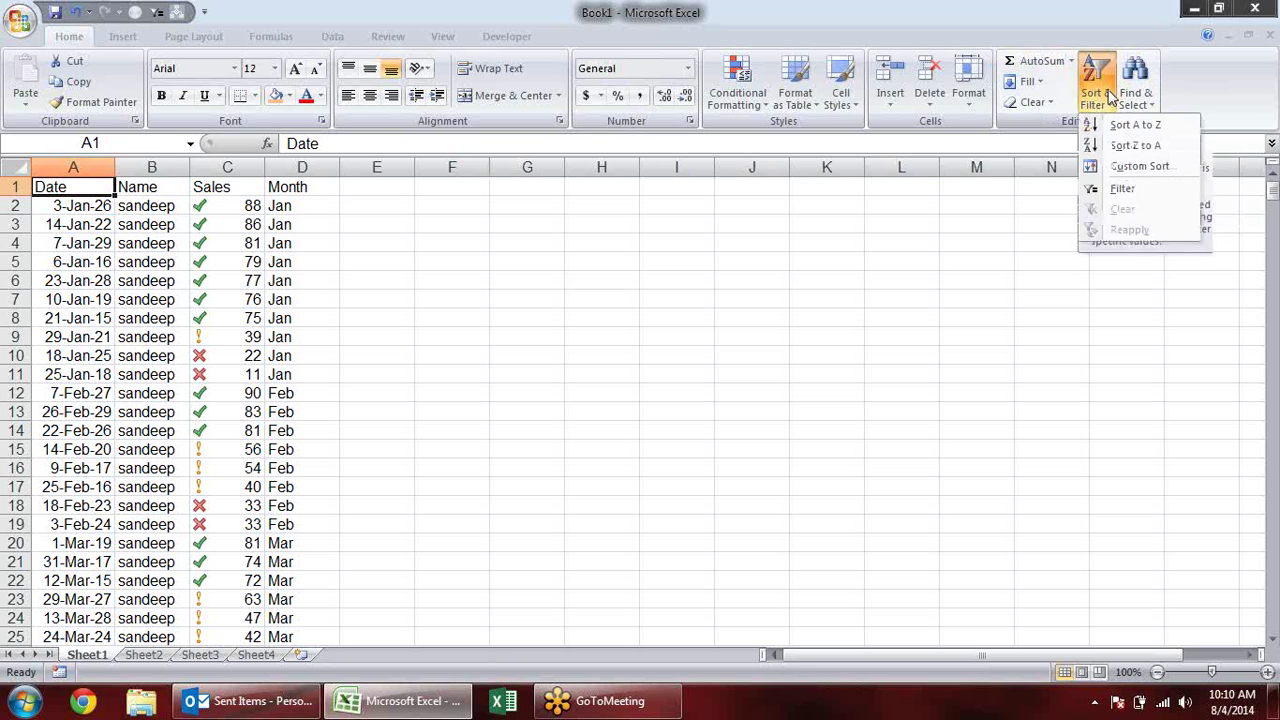
pyautogui.click(1134, 190)
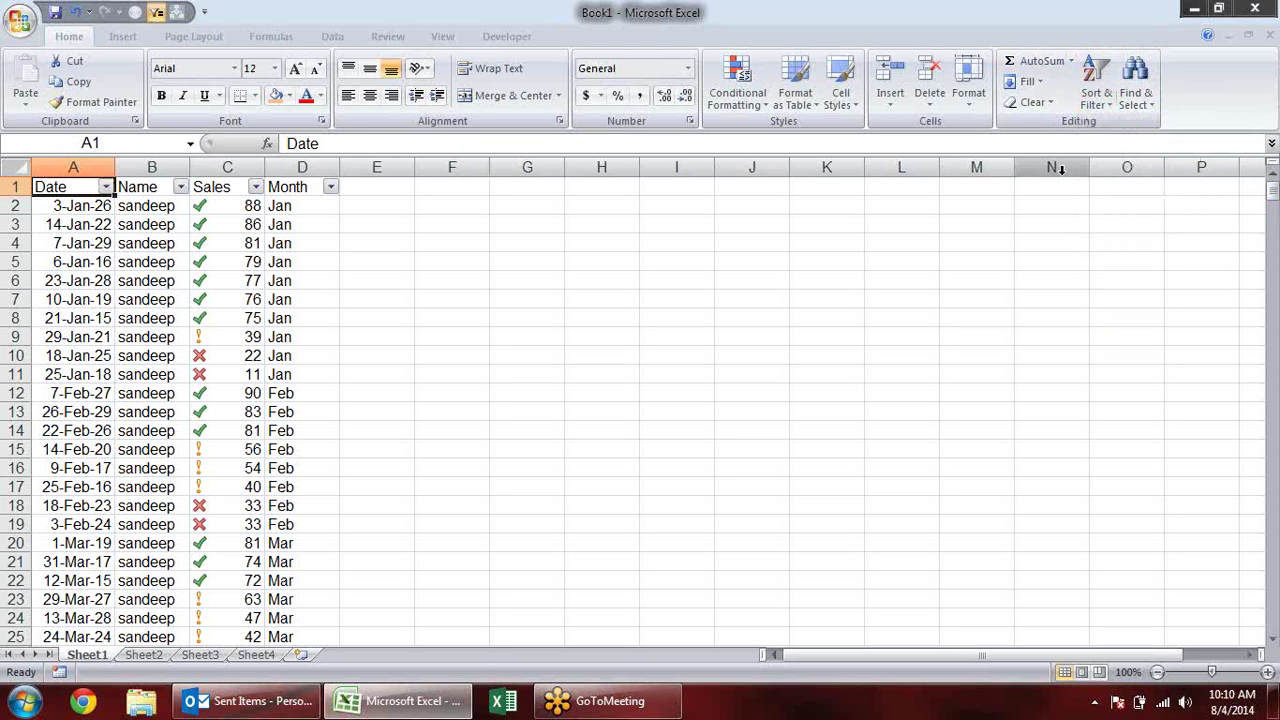
# Toggle the header filters off and on with Ctrl+Shift+L and Data > Filter, leaving them on.
pyautogui.hotkey('ctrl', 'shift', 'l')
pyautogui.hotkey('ctrl', 'shift', 'l')
pyautogui.hotkey('ctrl', 'shift', 'l')
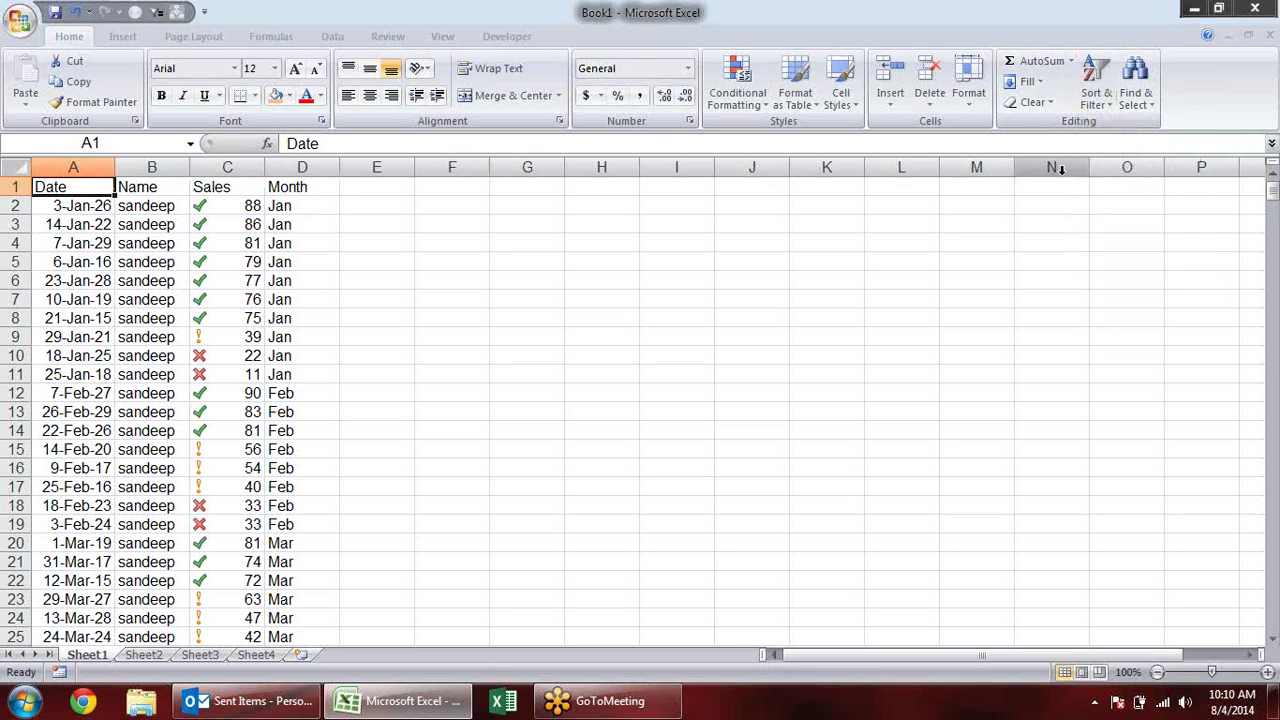
pyautogui.hotkey('ctrl', 'shift', 'l')
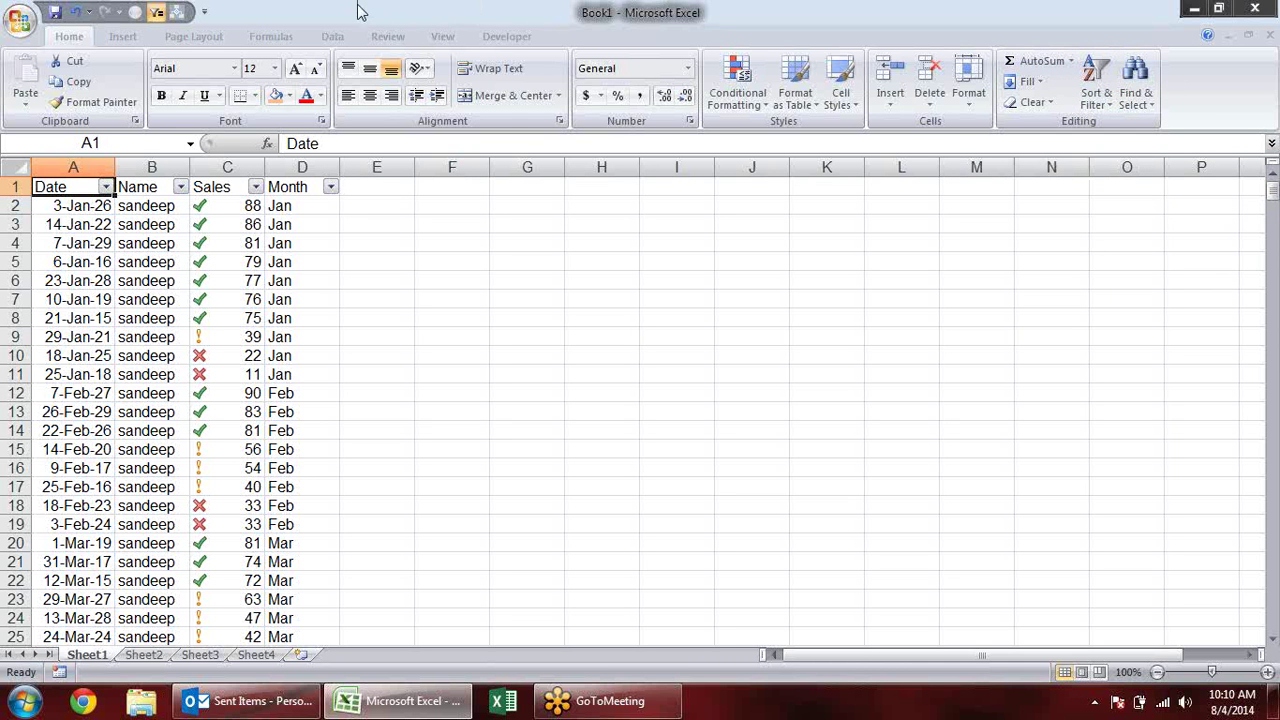
pyautogui.click(332, 38)
pyautogui.click(490, 80)
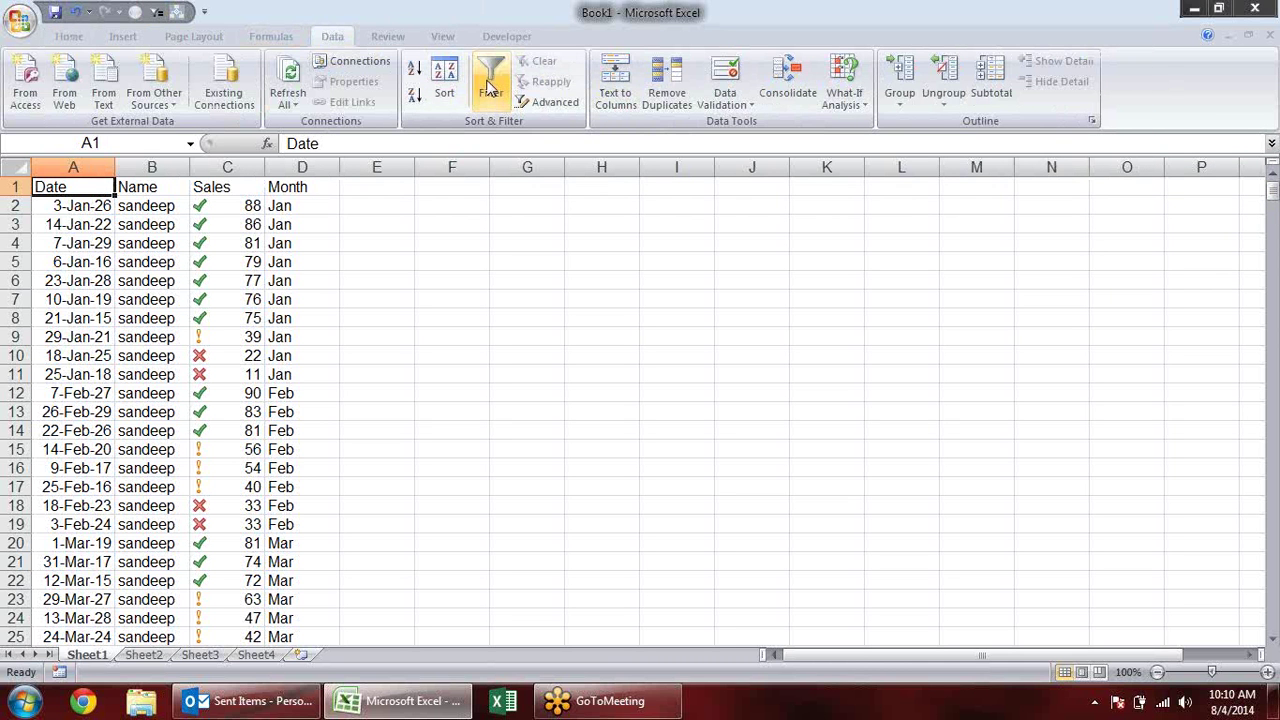
pyautogui.click(490, 80)
pyautogui.click(492, 82)
pyautogui.click(494, 79)
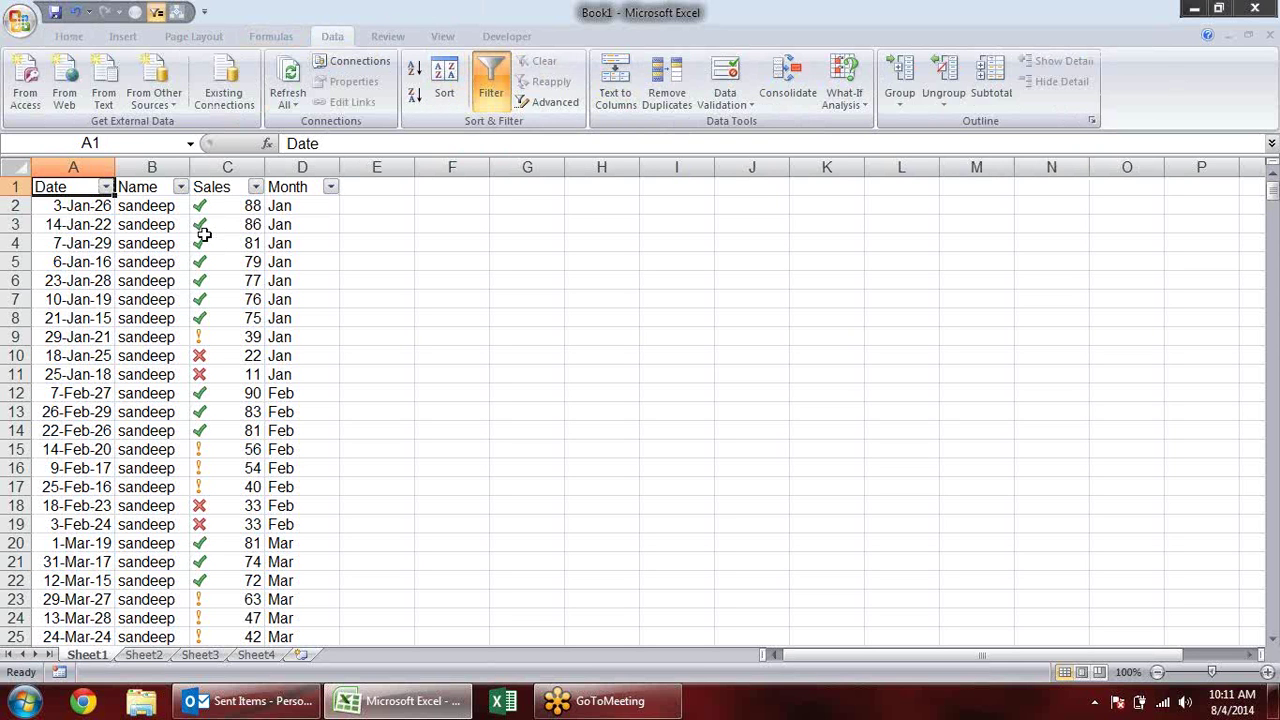
# Inspect the values in A2, A5, B4 and C6, then open the Date column's filter list.
pyautogui.click(425, 282)
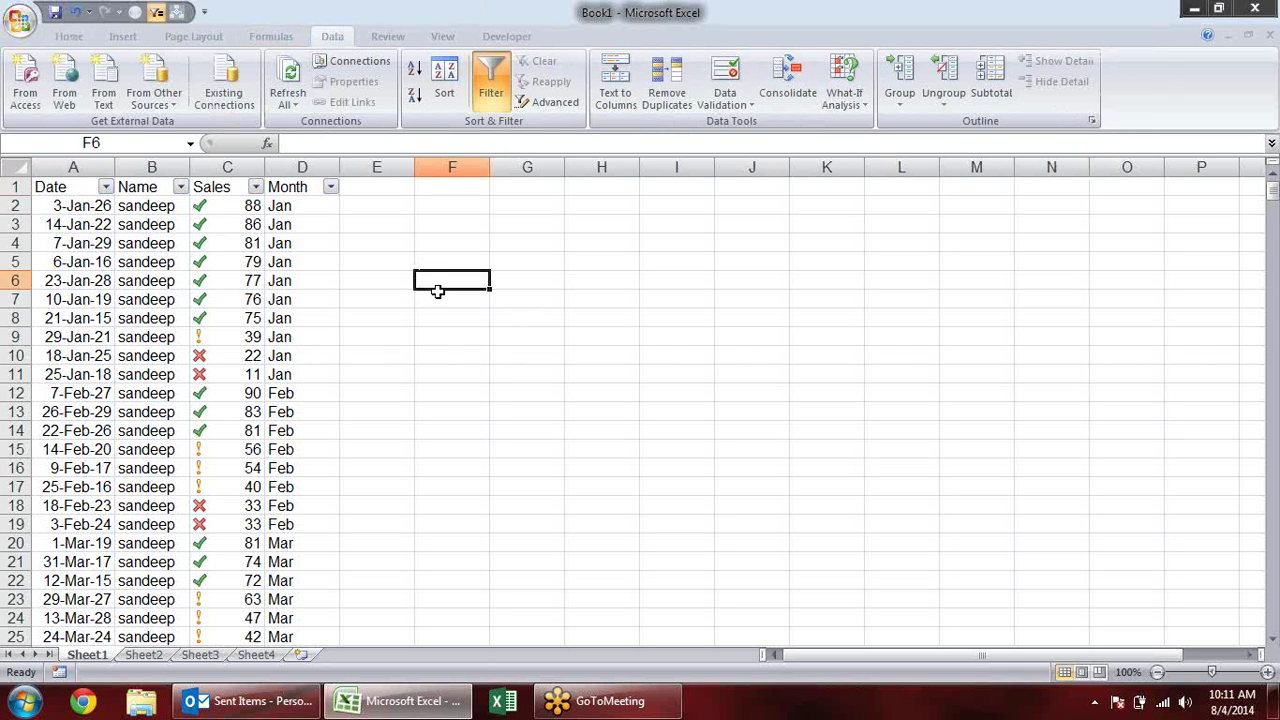
pyautogui.click(103, 207)
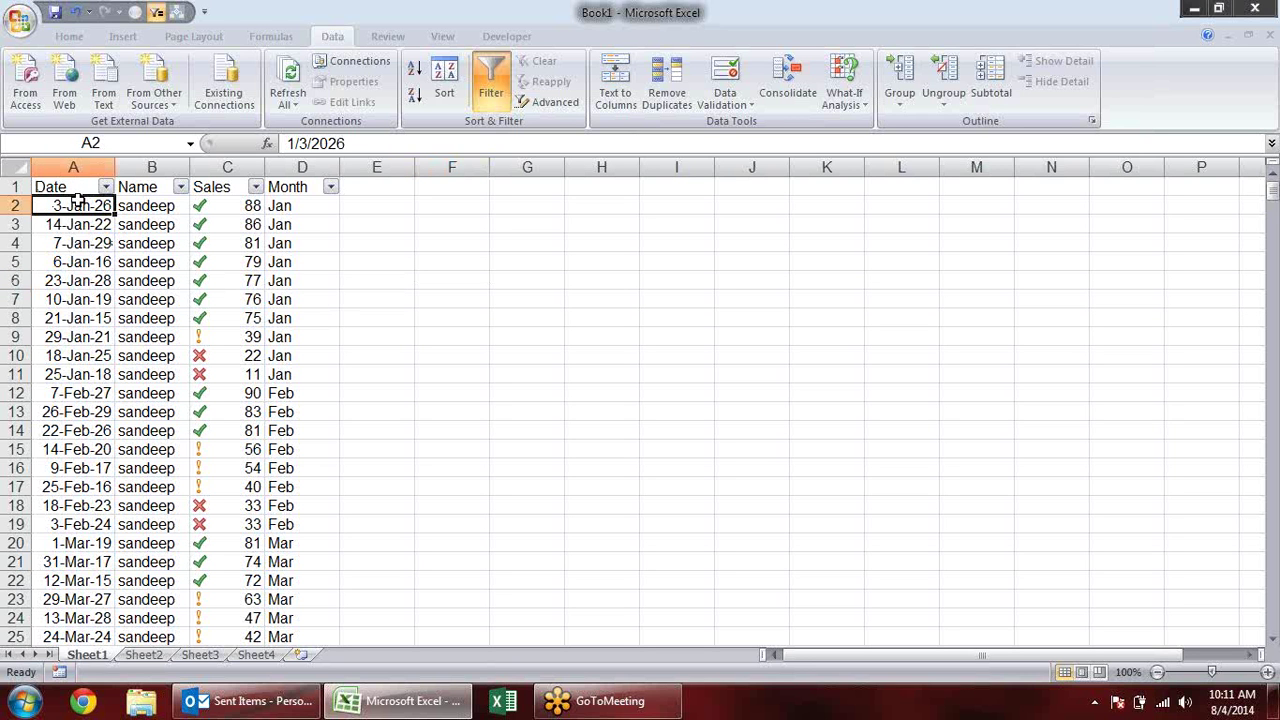
pyautogui.click(83, 259)
pyautogui.click(152, 246)
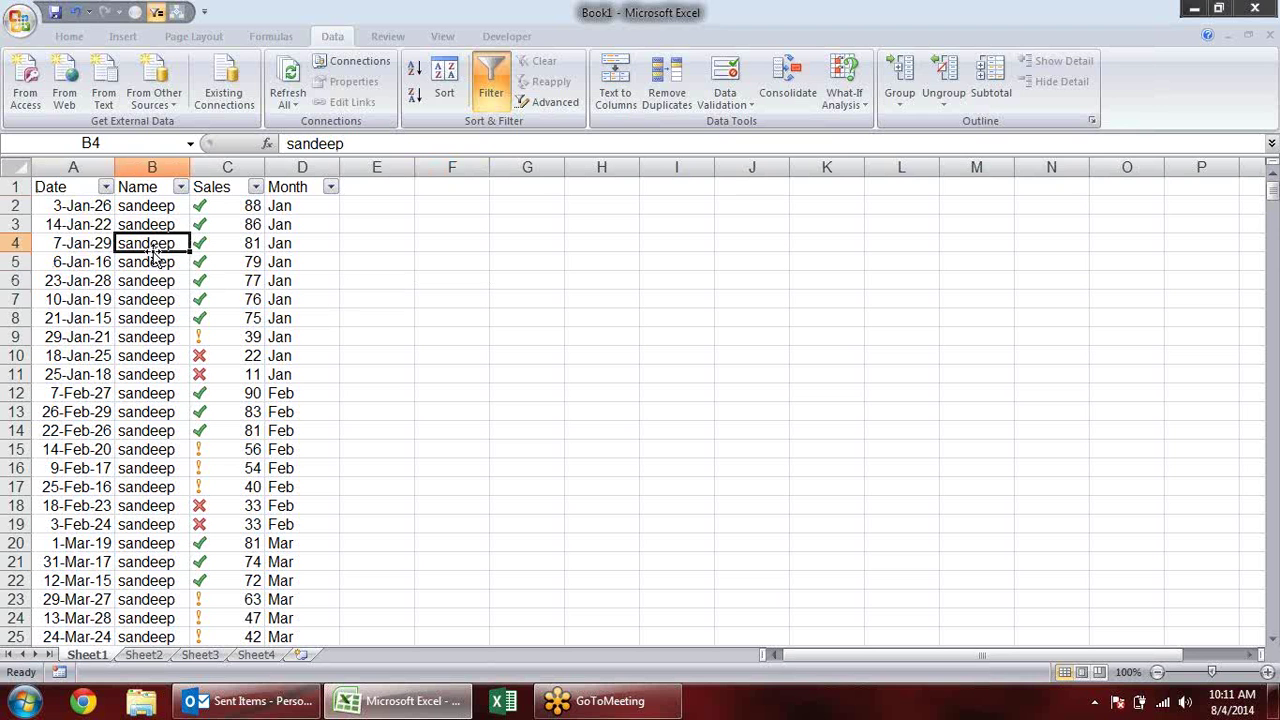
pyautogui.click(238, 278)
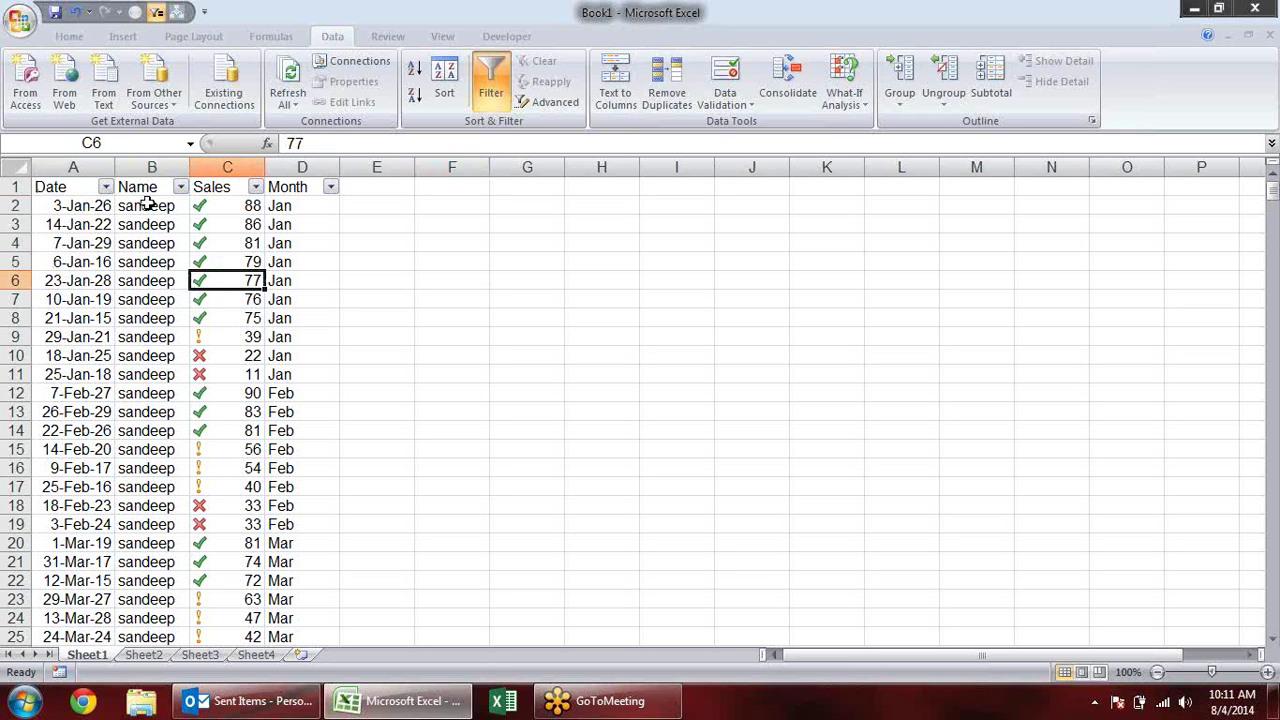
pyautogui.click(105, 188)
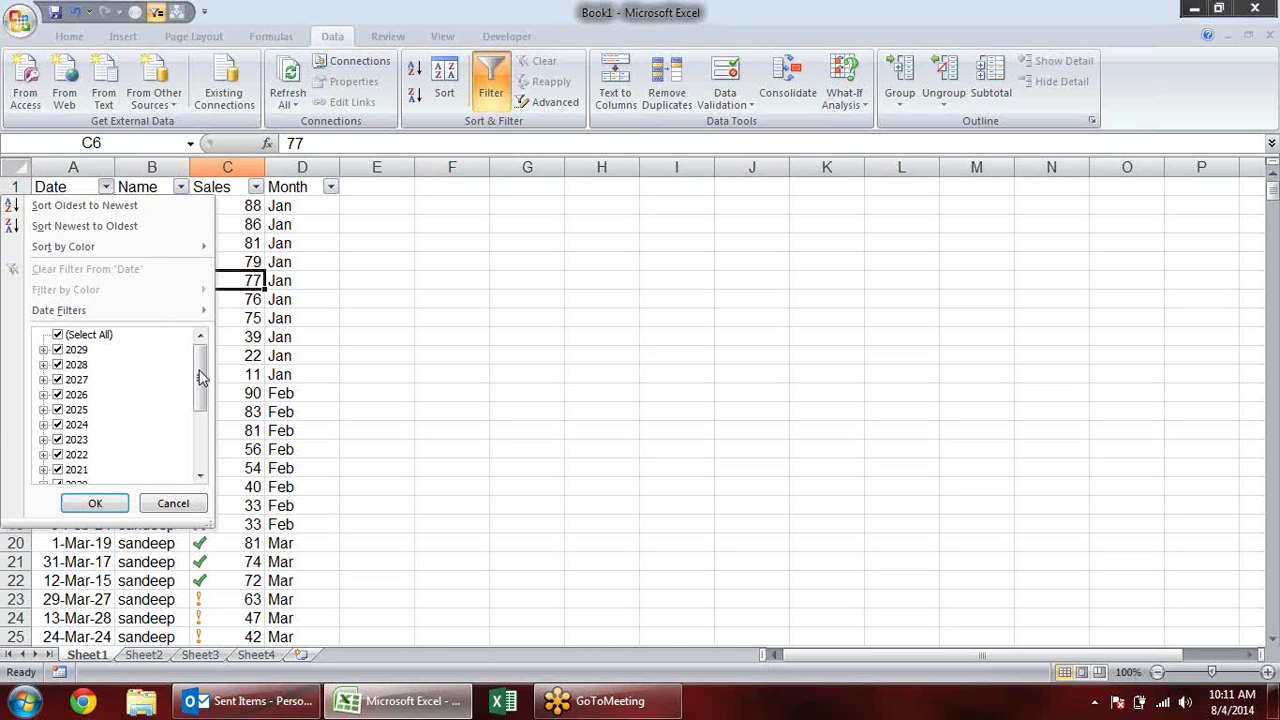
# Browse the Date filter's year tree and clear all dates from the selection.
pyautogui.moveTo(200, 376); pyautogui.dragTo(207, 455)
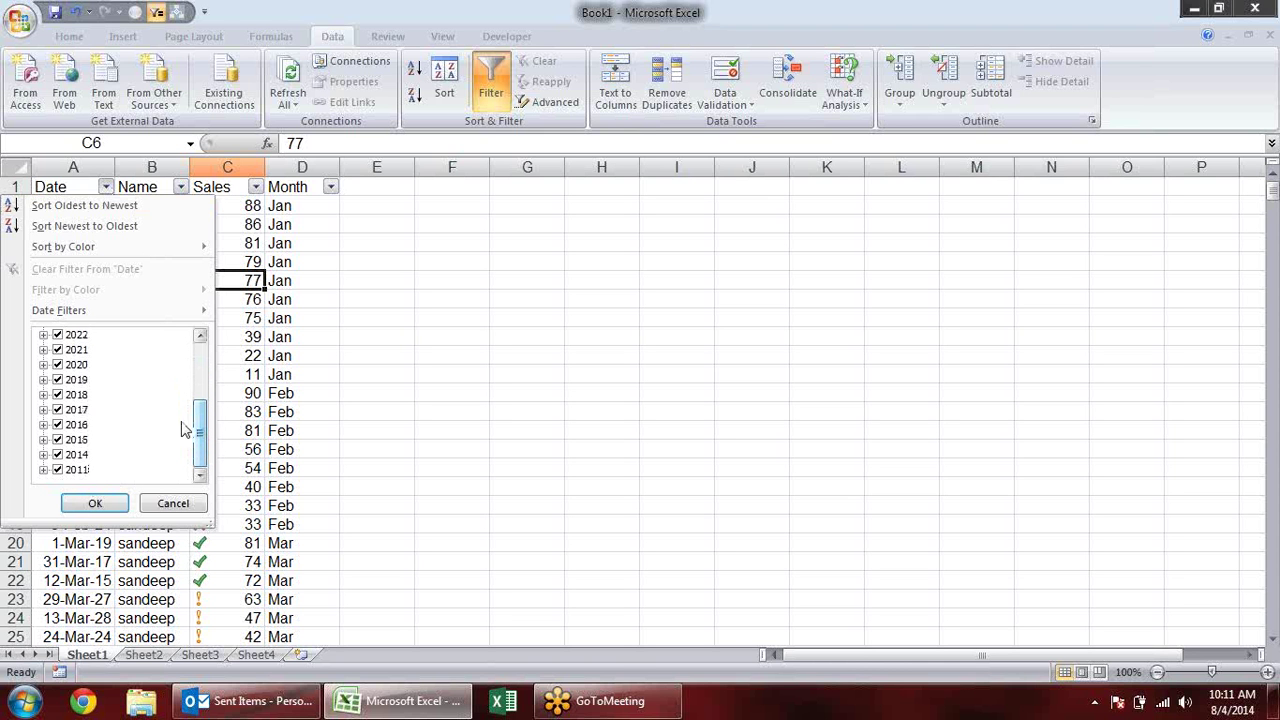
pyautogui.moveTo(200, 430)
pyautogui.mouseDown()
pyautogui.moveTo(200, 365)
pyautogui.moveTo(200, 435)
pyautogui.mouseUp()
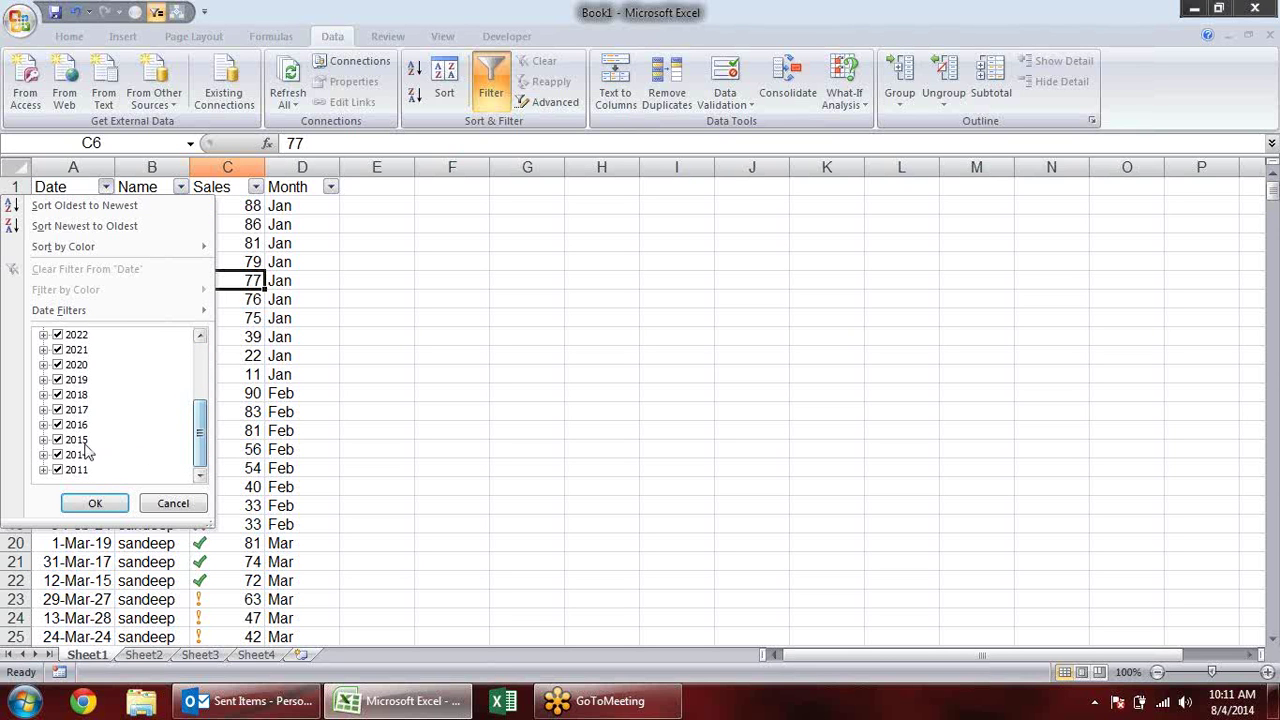
pyautogui.click(43, 455)
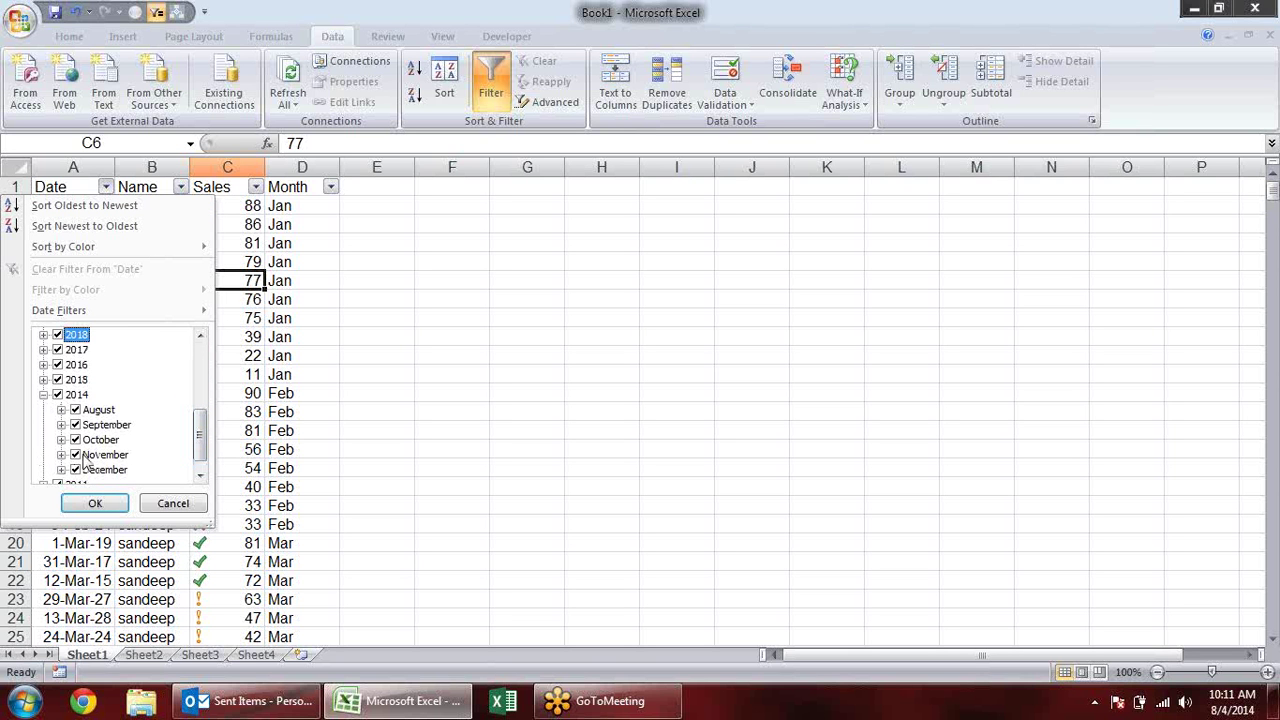
pyautogui.click(61, 411)
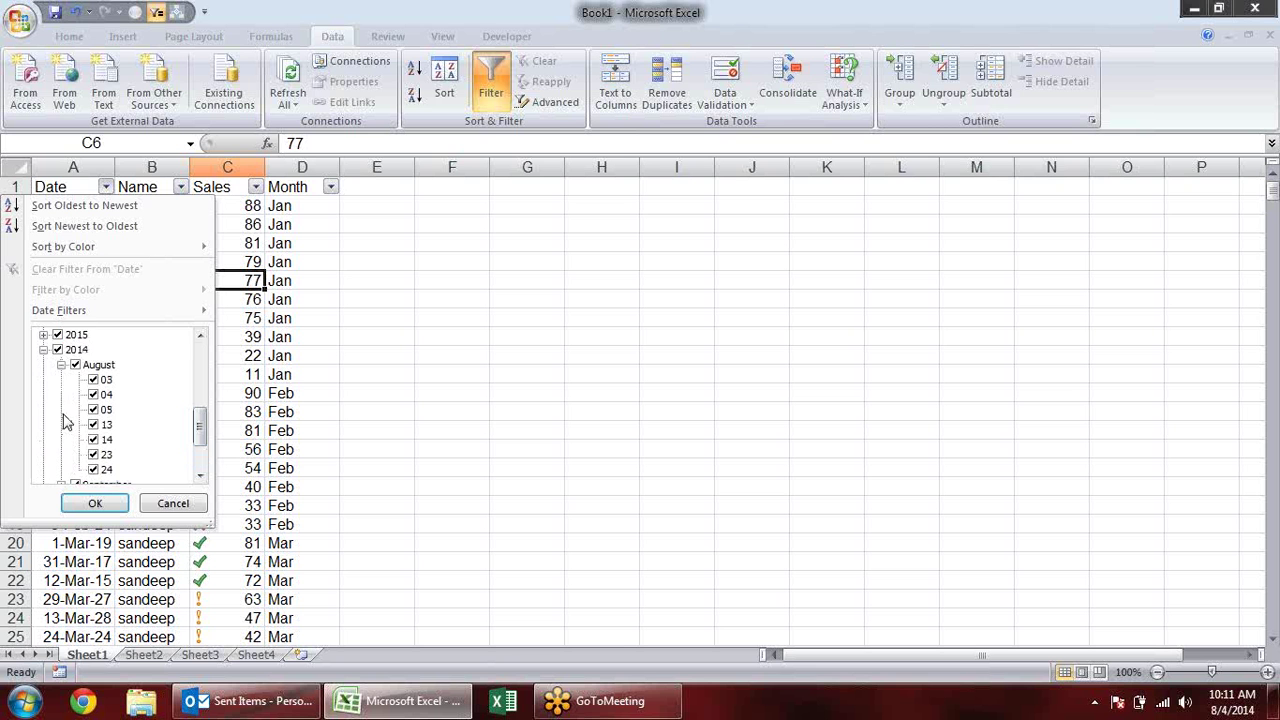
pyautogui.moveTo(201, 430); pyautogui.dragTo(200, 405)
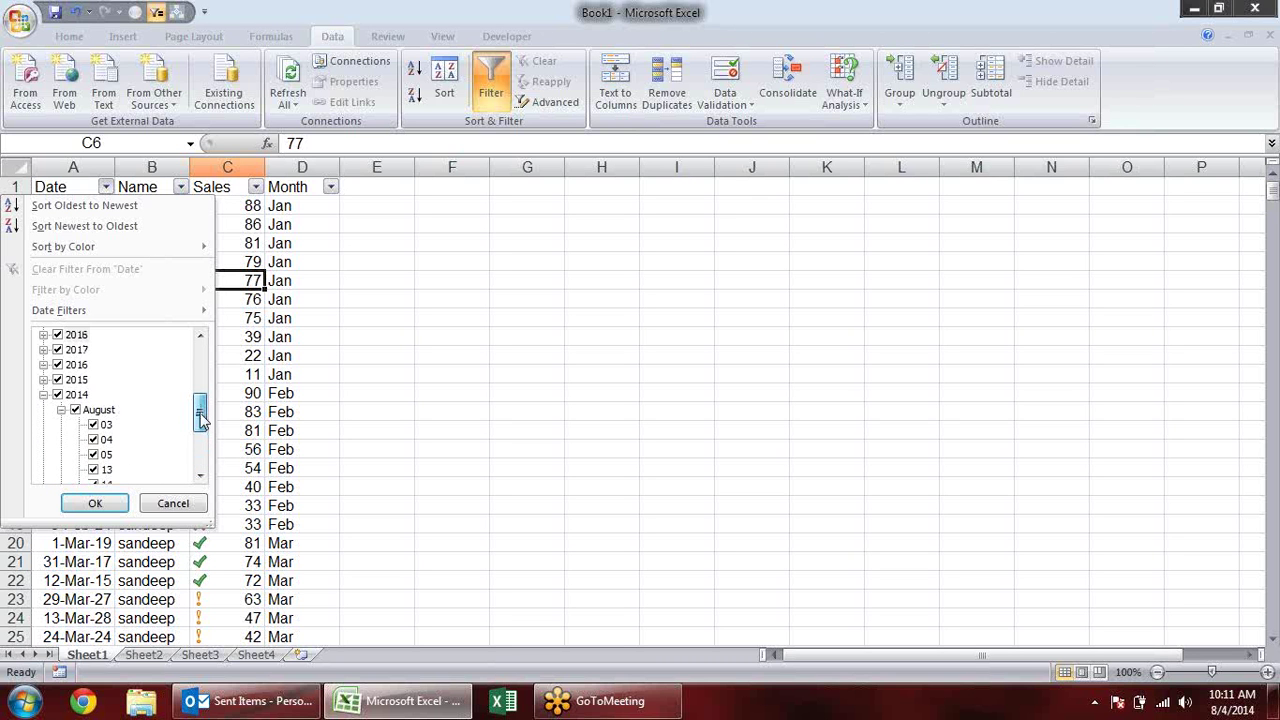
pyautogui.click(44, 395)
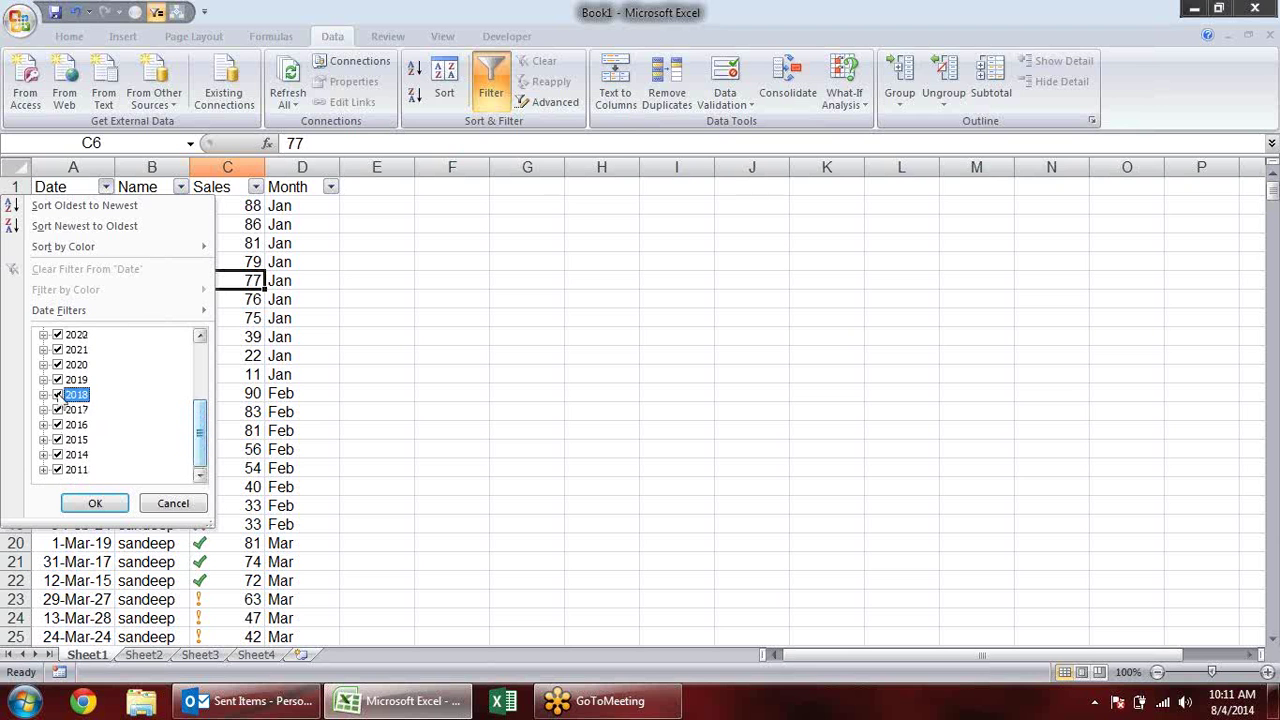
pyautogui.moveTo(201, 436); pyautogui.dragTo(205, 350)
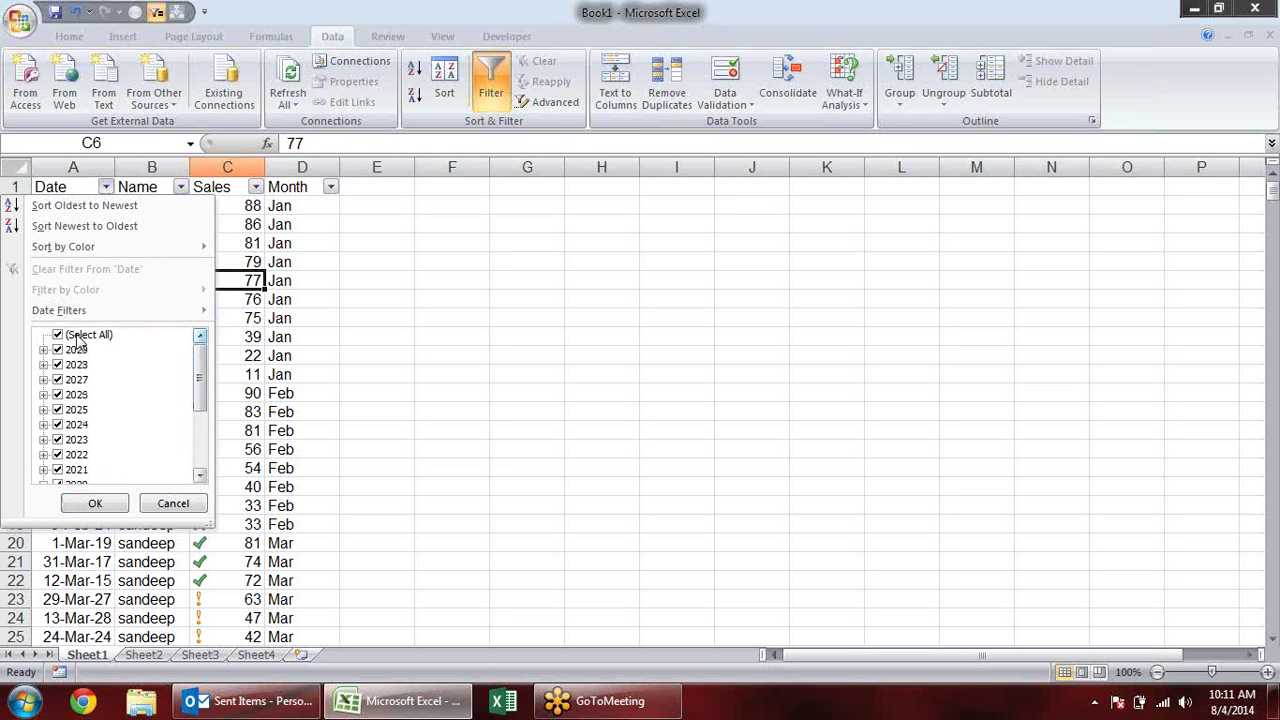
pyautogui.click(70, 336)
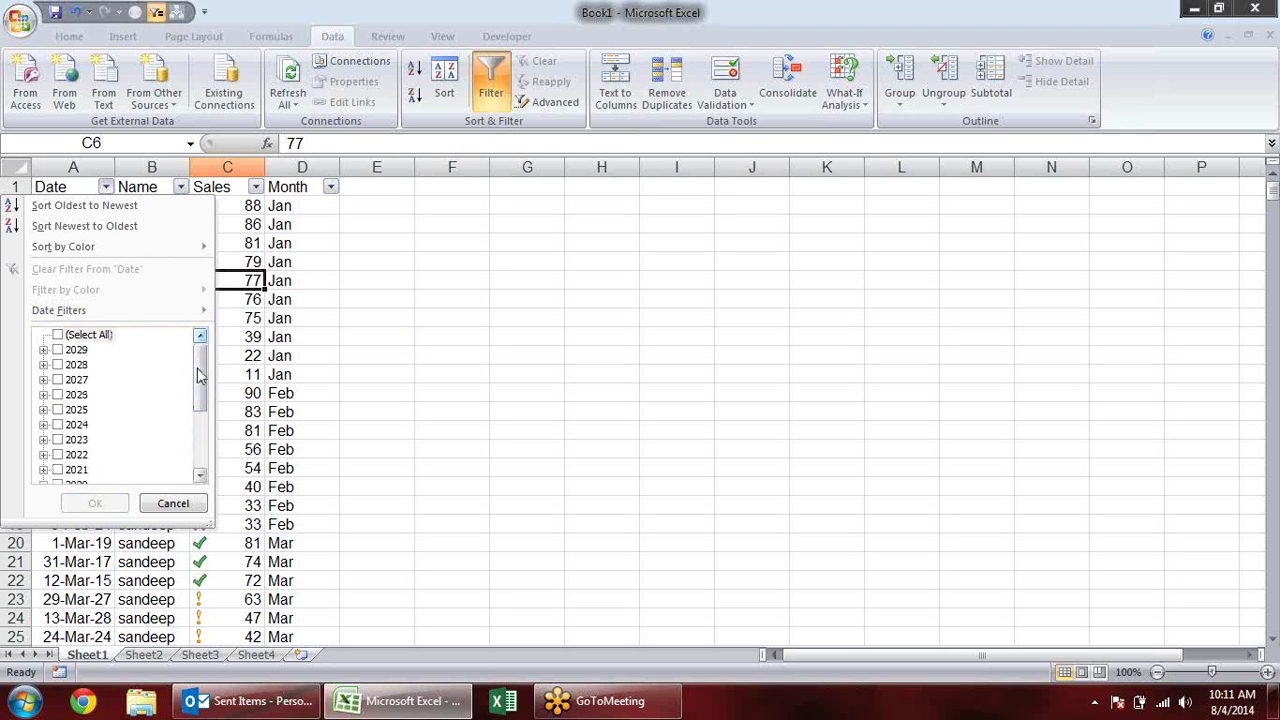
pyautogui.moveTo(197, 371); pyautogui.dragTo(220, 478)
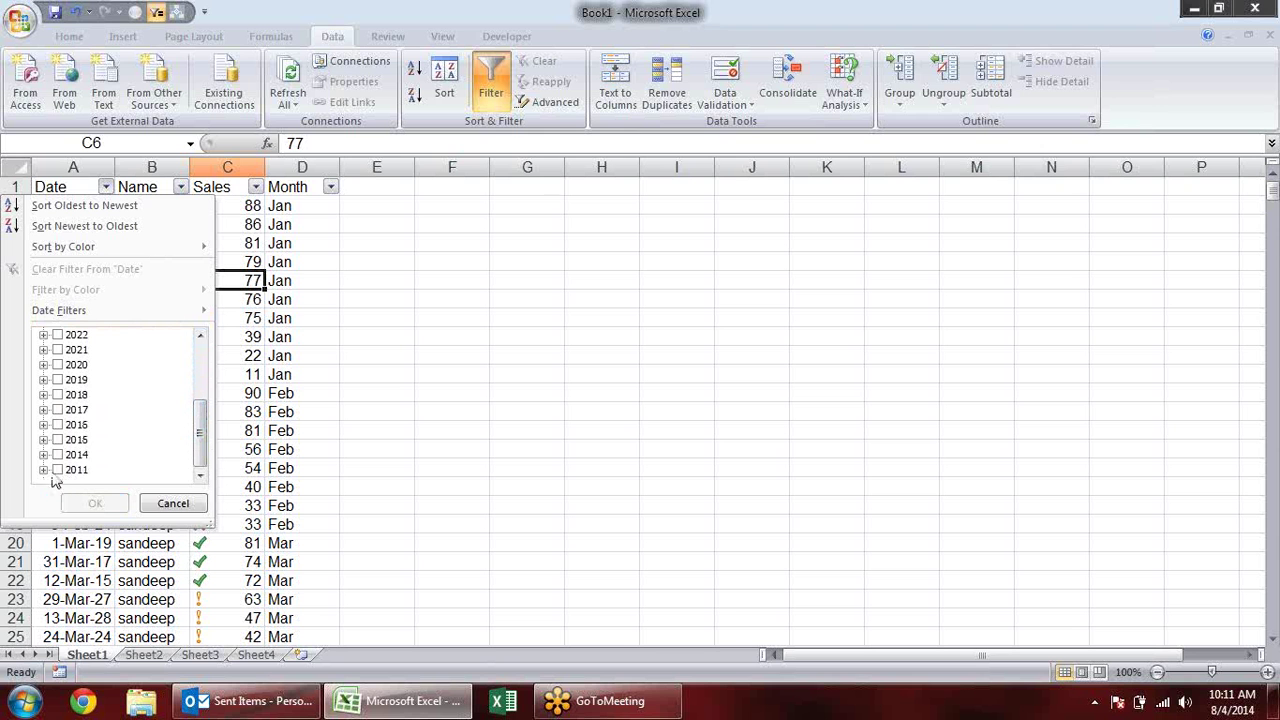
# Tick August and September 2011 plus November and December 2014, then apply the filter.
pyautogui.click(44, 470)
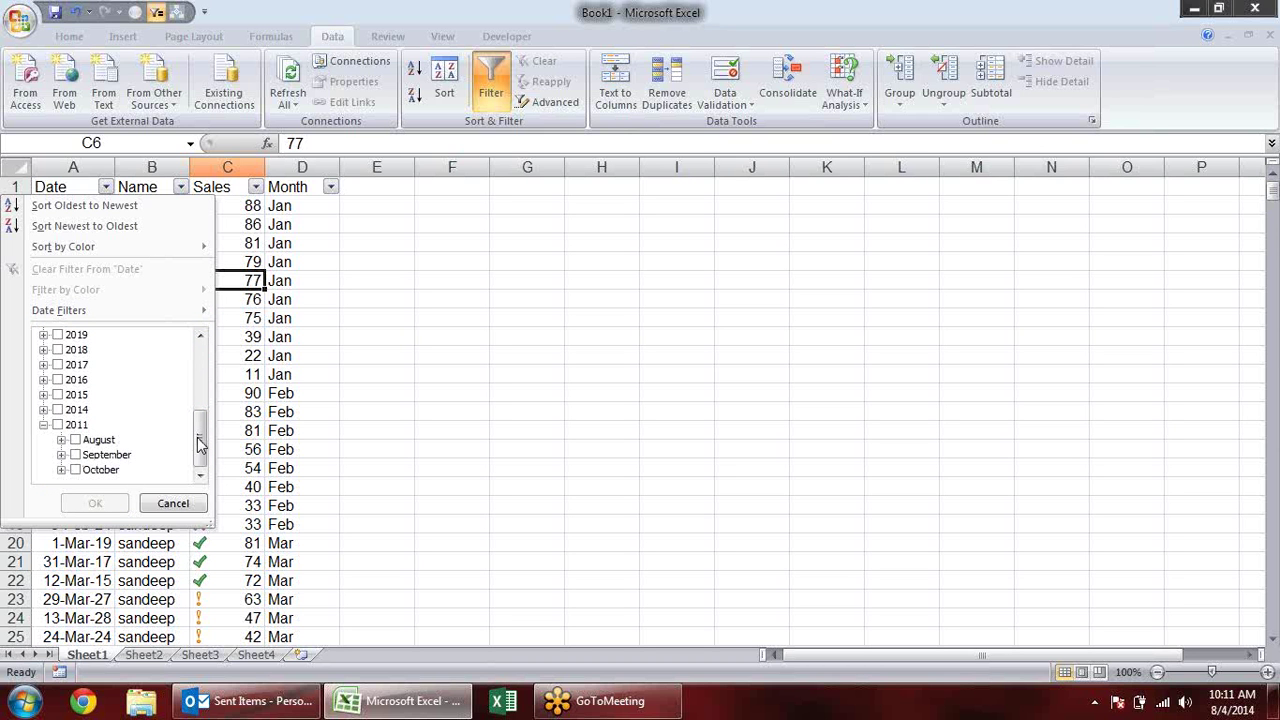
pyautogui.click(76, 455)
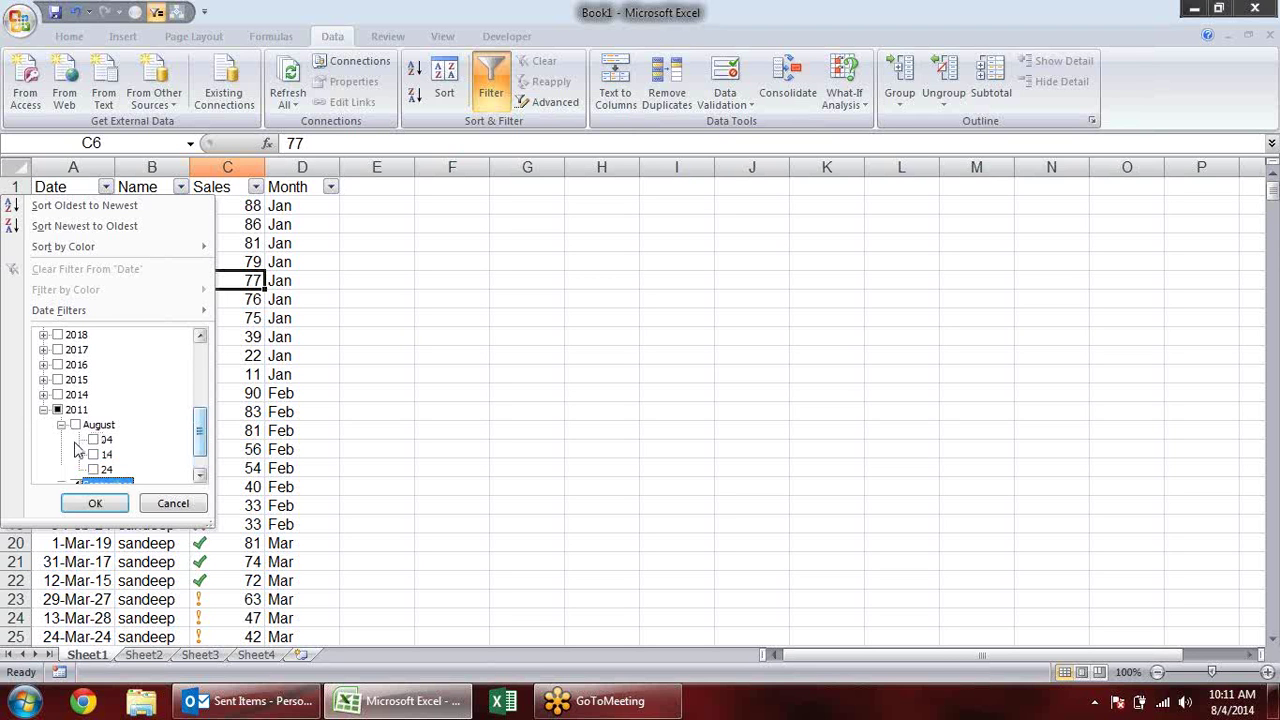
pyautogui.scroll(-1, 107, 425)
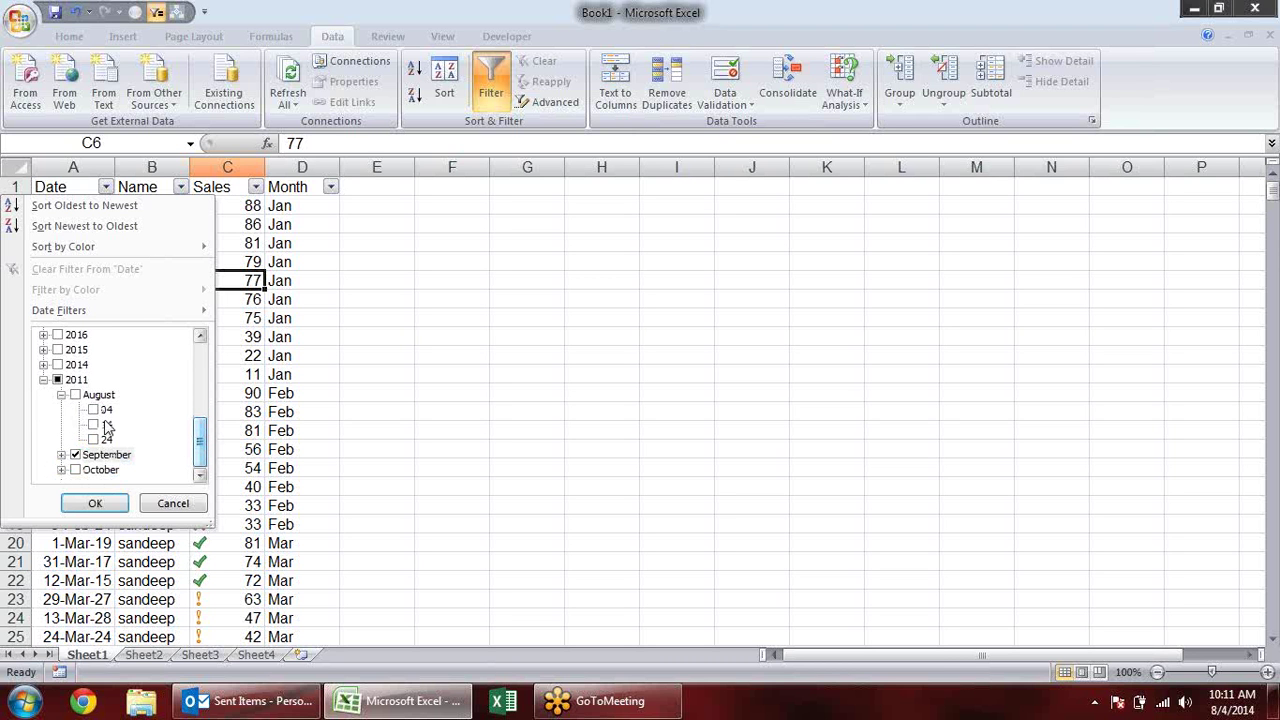
pyautogui.click(98, 395)
pyautogui.click(75, 395)
pyautogui.click(61, 395)
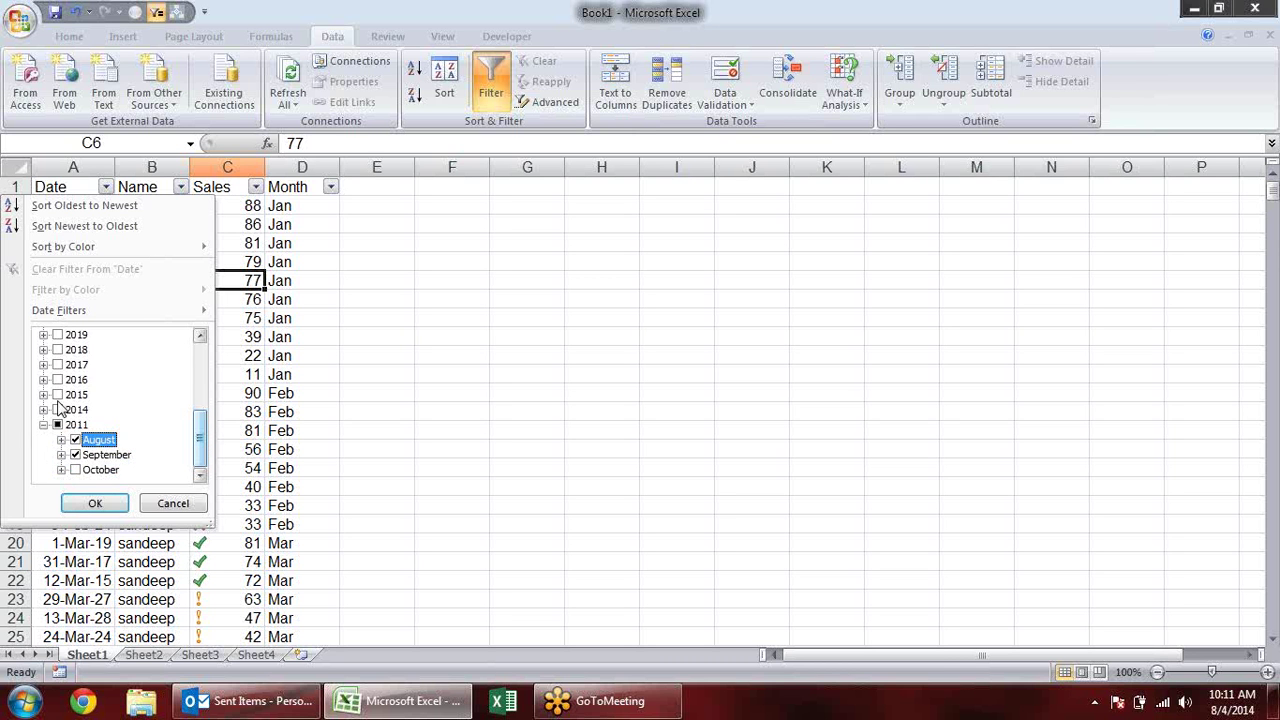
pyautogui.click(43, 409)
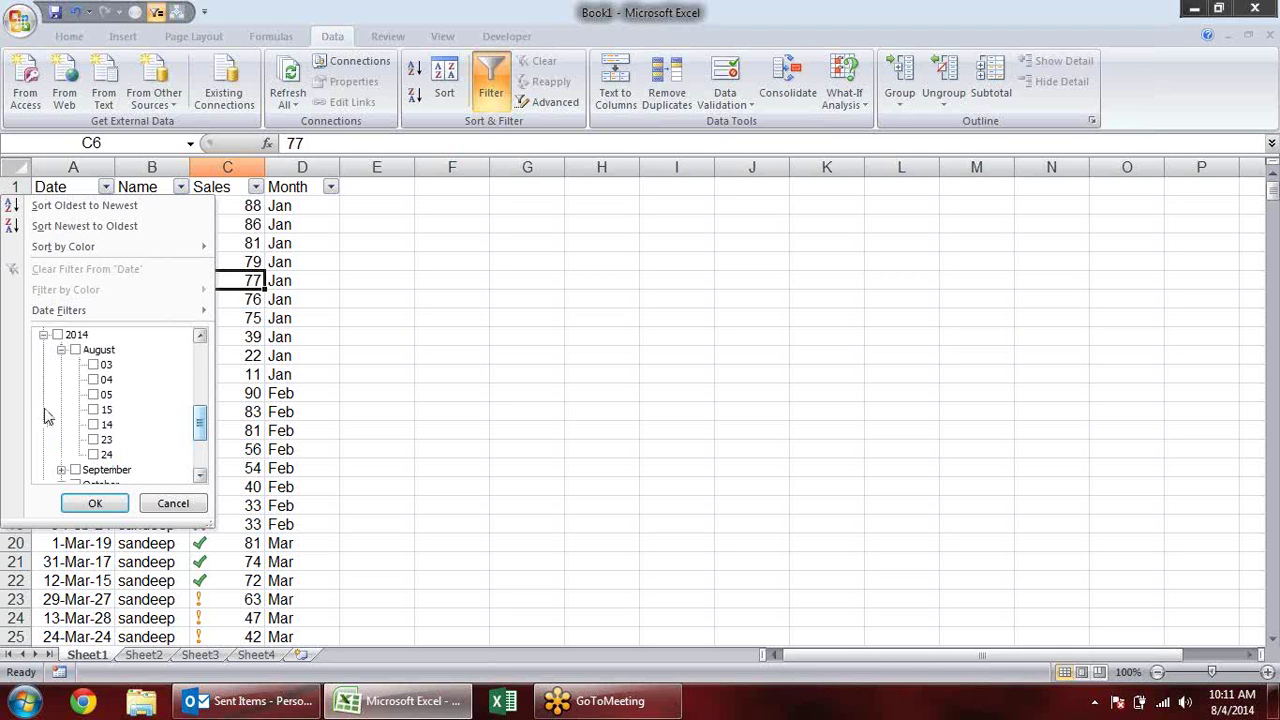
pyautogui.click(61, 349)
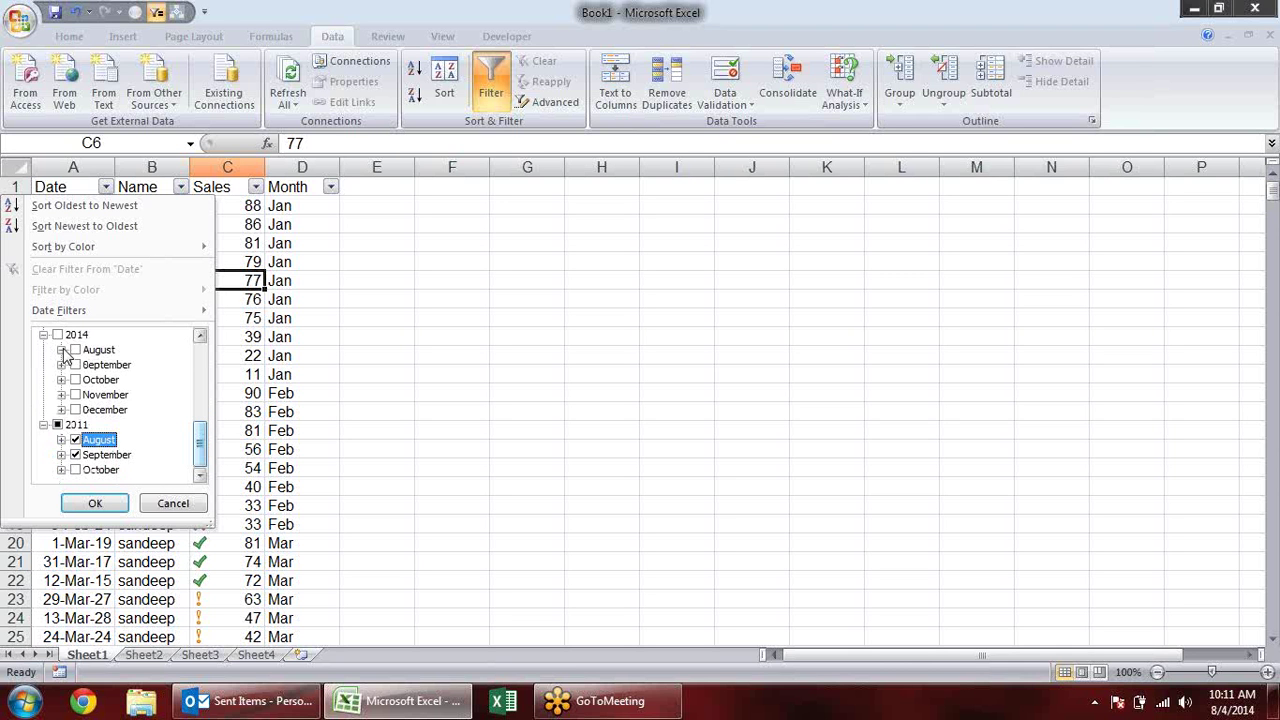
pyautogui.click(75, 410)
pyautogui.click(61, 395)
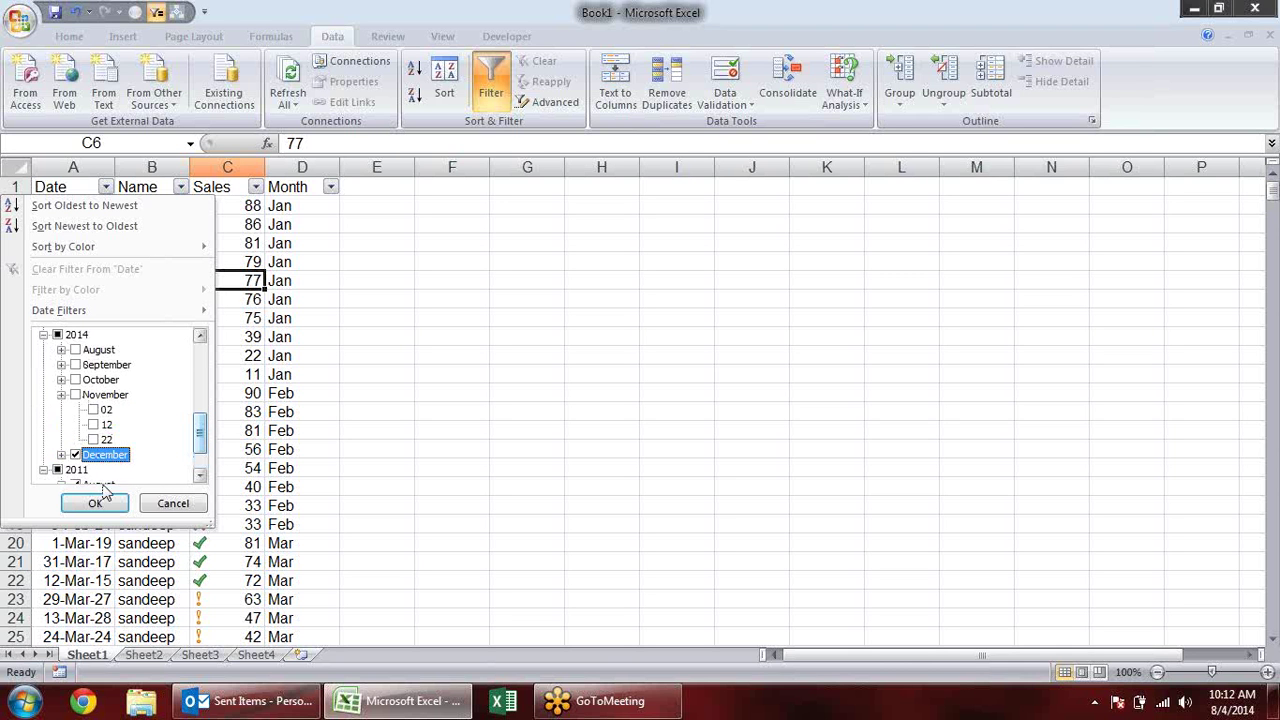
pyautogui.click(75, 395)
pyautogui.click(95, 503)
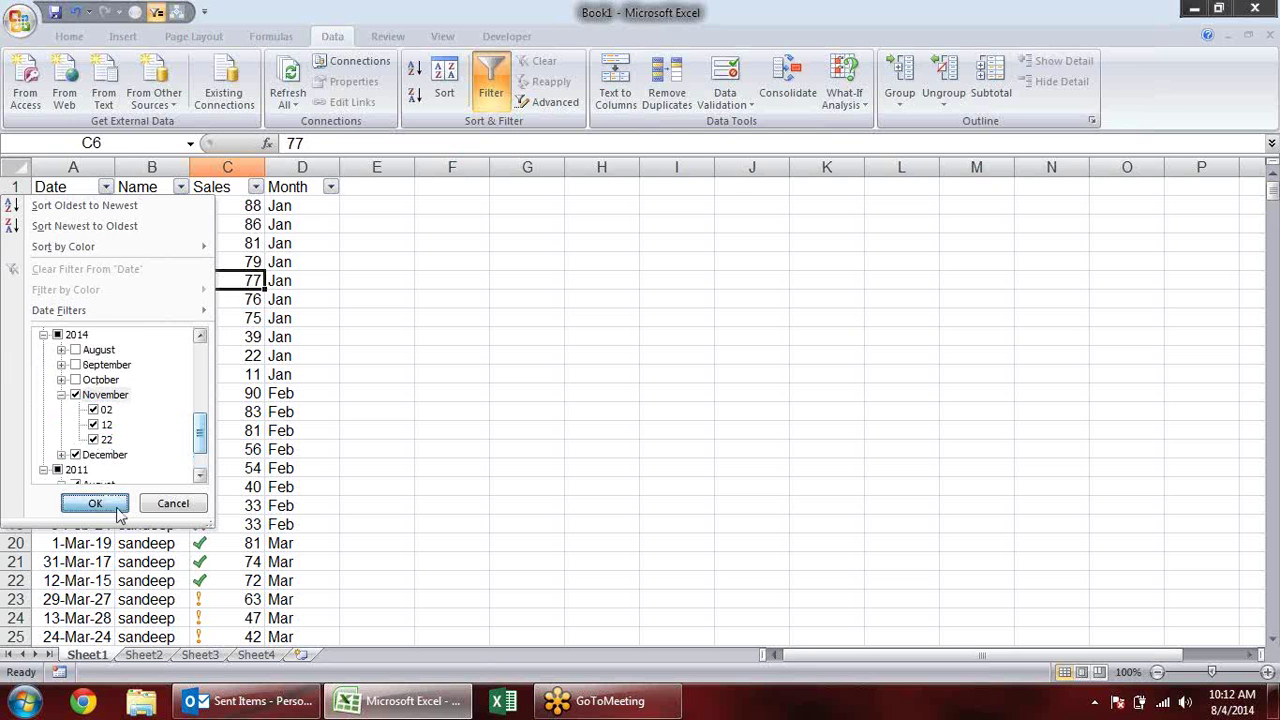
# Tick Select All in the Date filter and browse April 2028, then cancel the list.
pyautogui.click(106, 203)
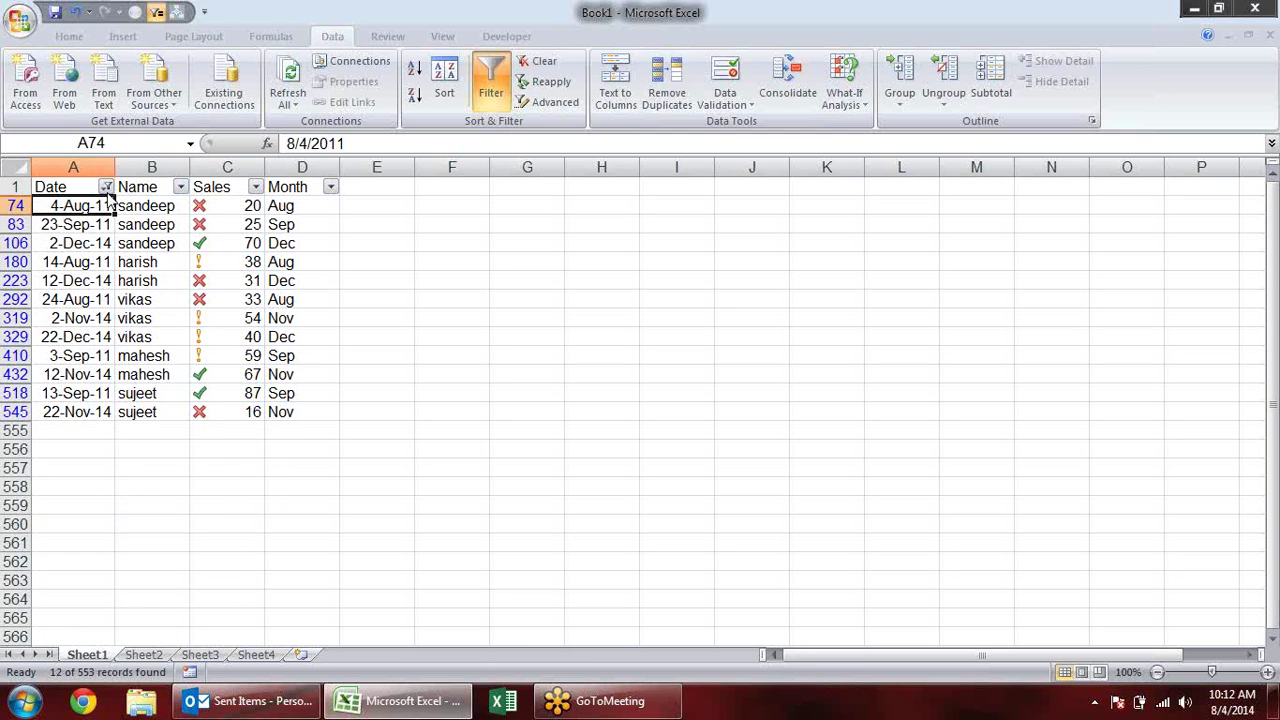
pyautogui.click(106, 187)
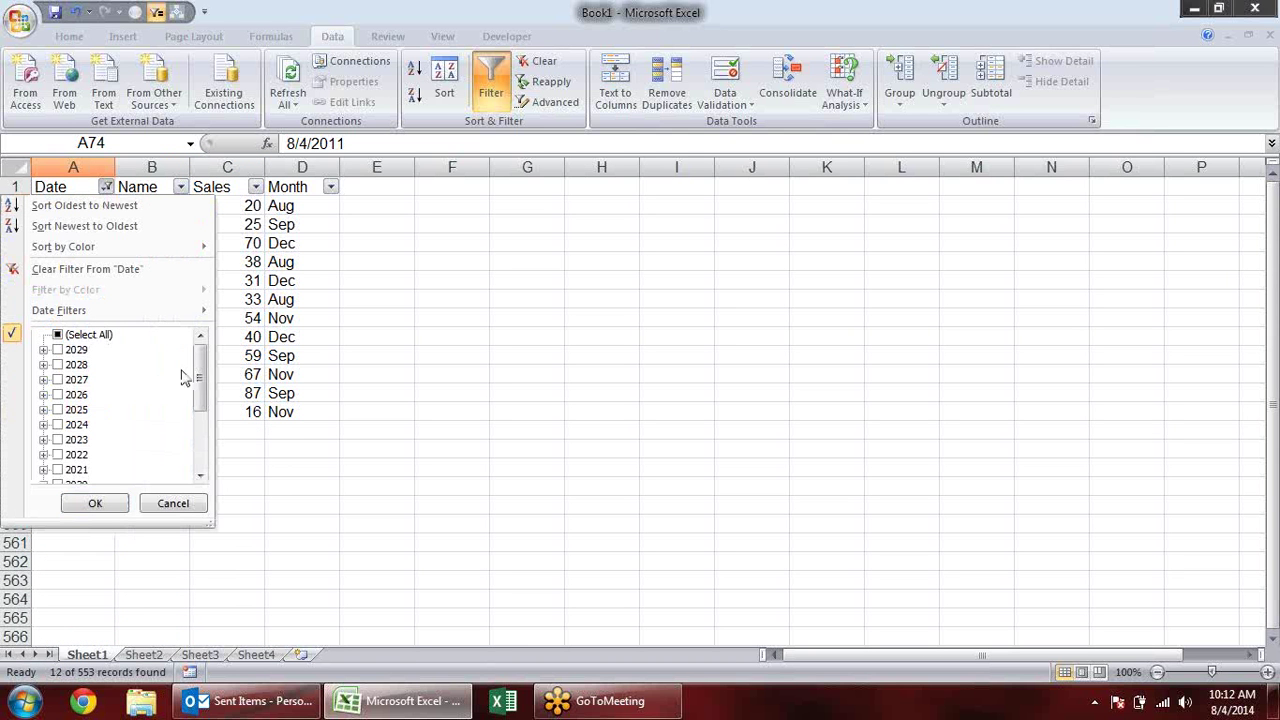
pyautogui.click(58, 335)
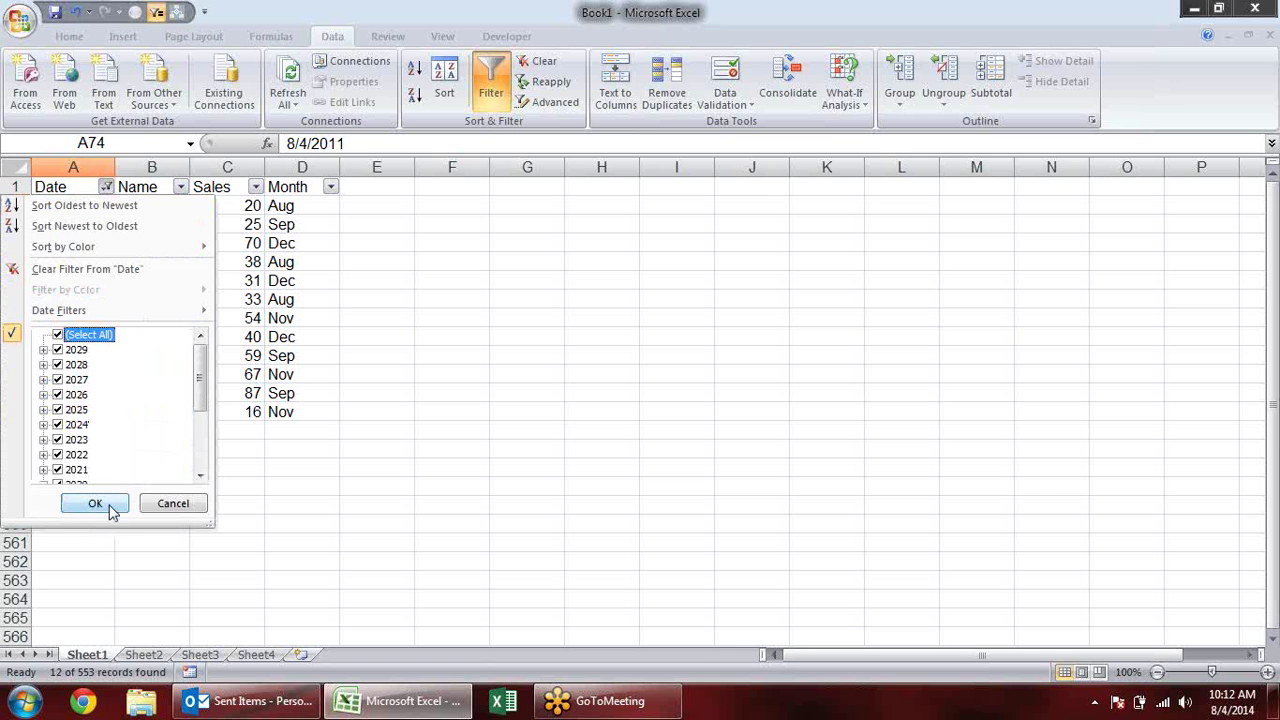
pyautogui.click(43, 365)
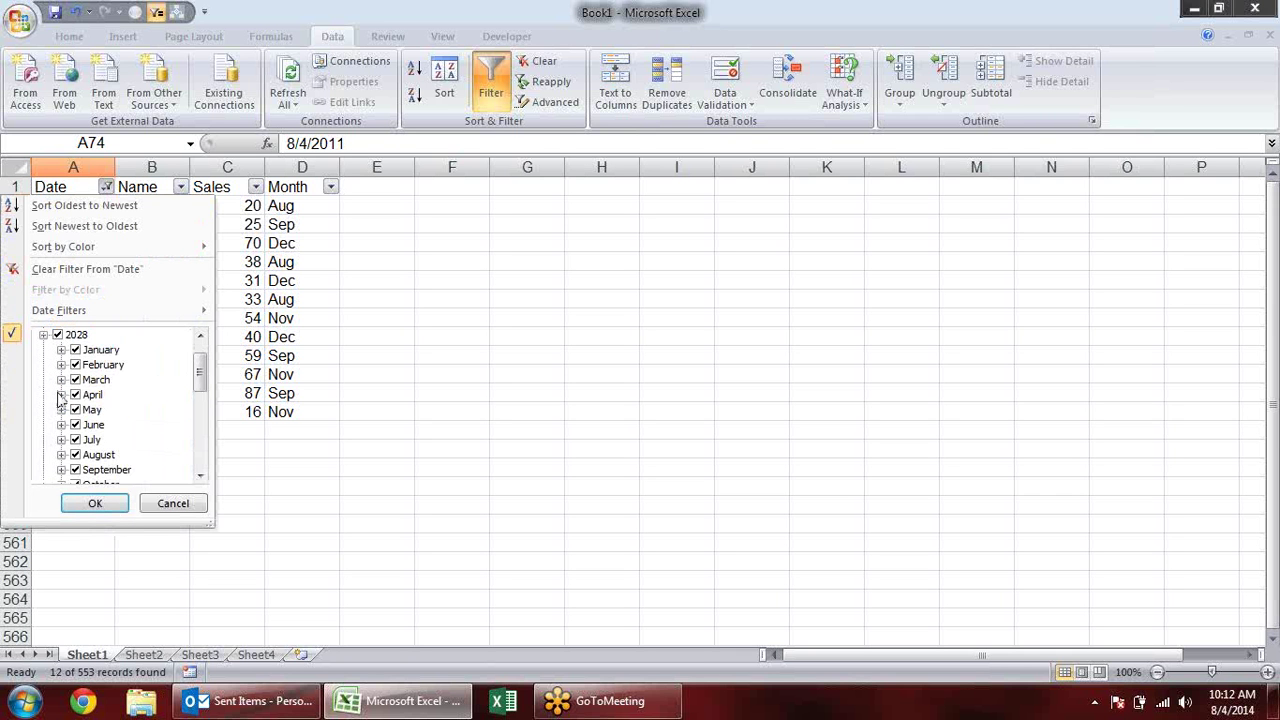
pyautogui.click(61, 395)
pyautogui.click(172, 503)
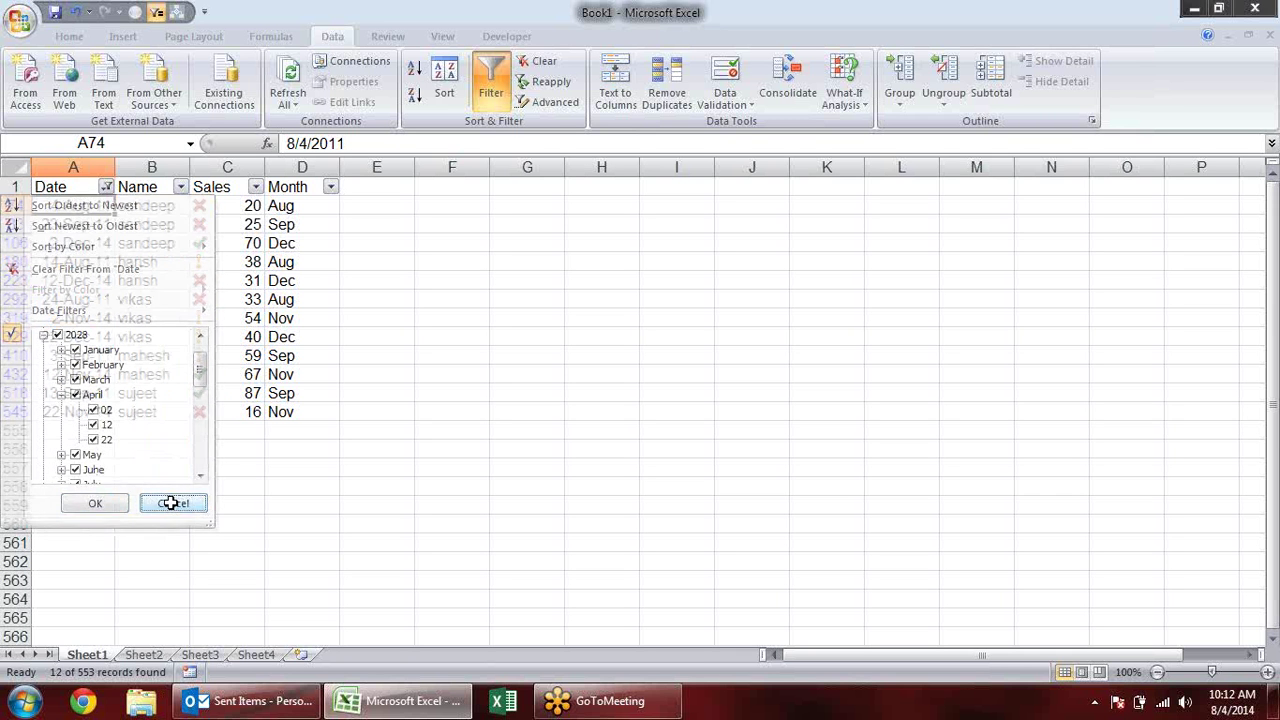
# Reopen the Date filter, tick Select All and apply it so every record shows.
pyautogui.click(108, 195)
pyautogui.click(106, 188)
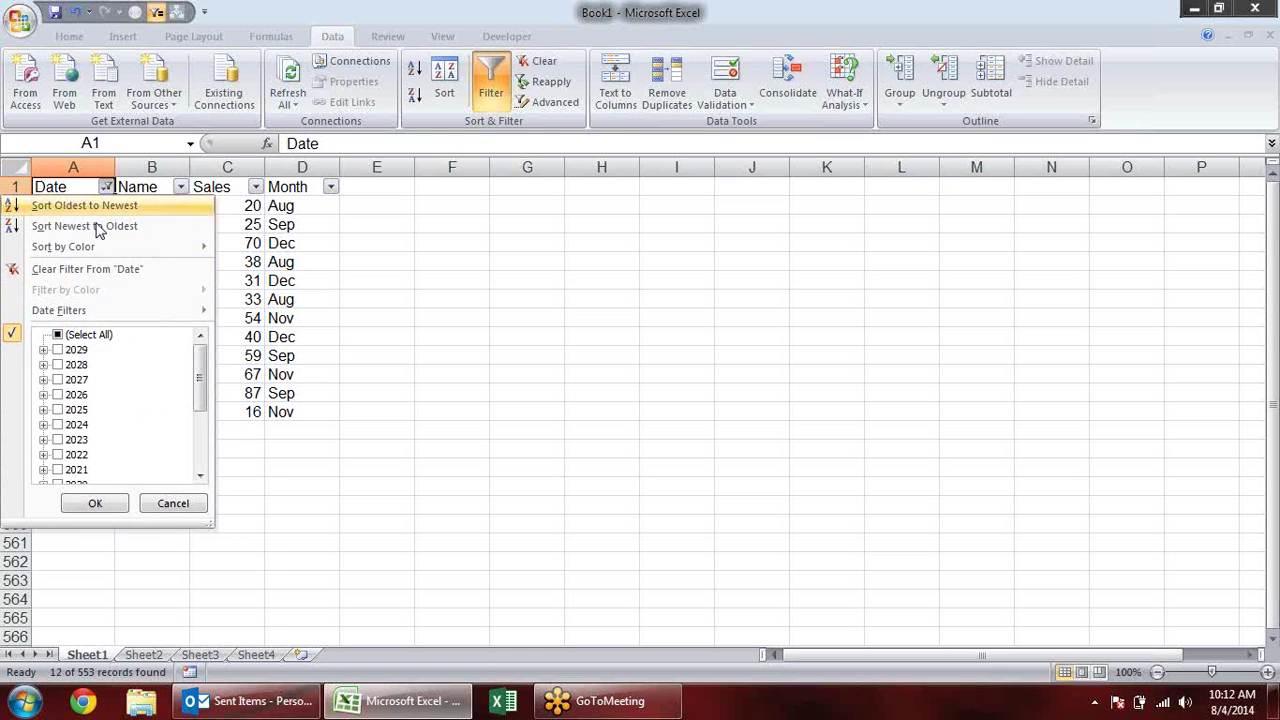
pyautogui.click(84, 336)
pyautogui.click(116, 497)
pyautogui.click(116, 500)
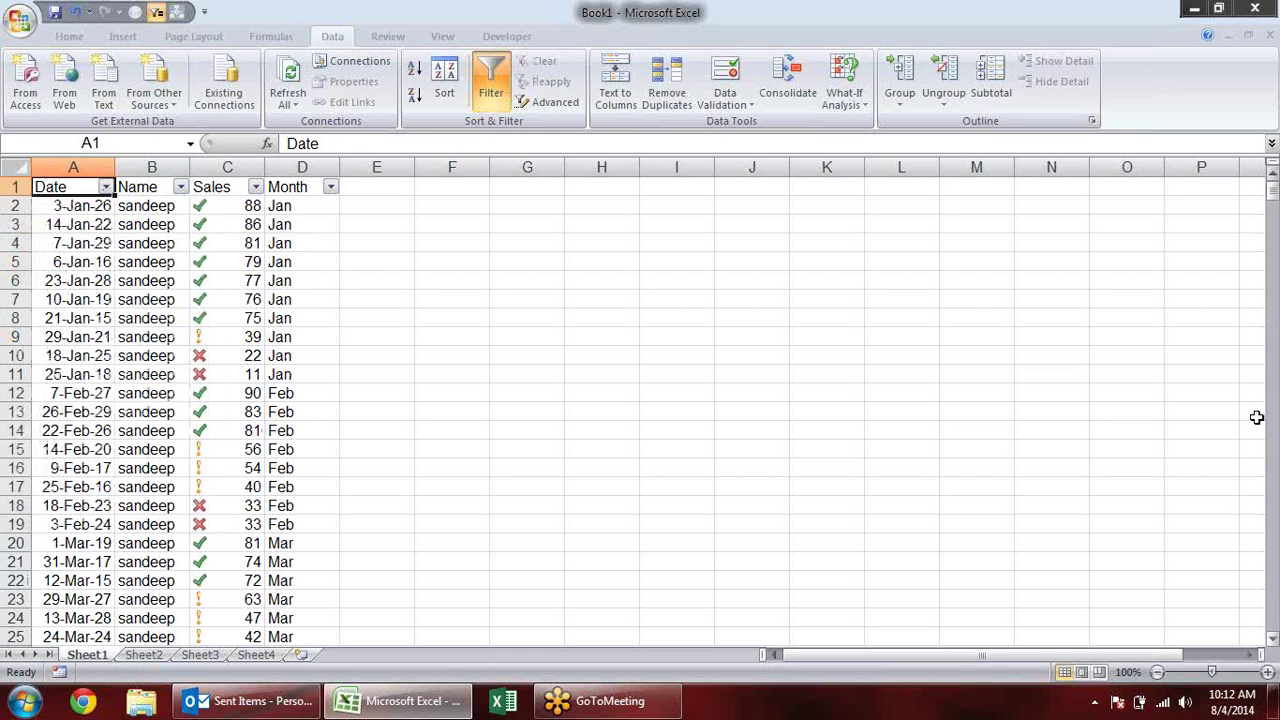
# Enter the text date 20.12.14 in cell A7.
pyautogui.click(88, 298)
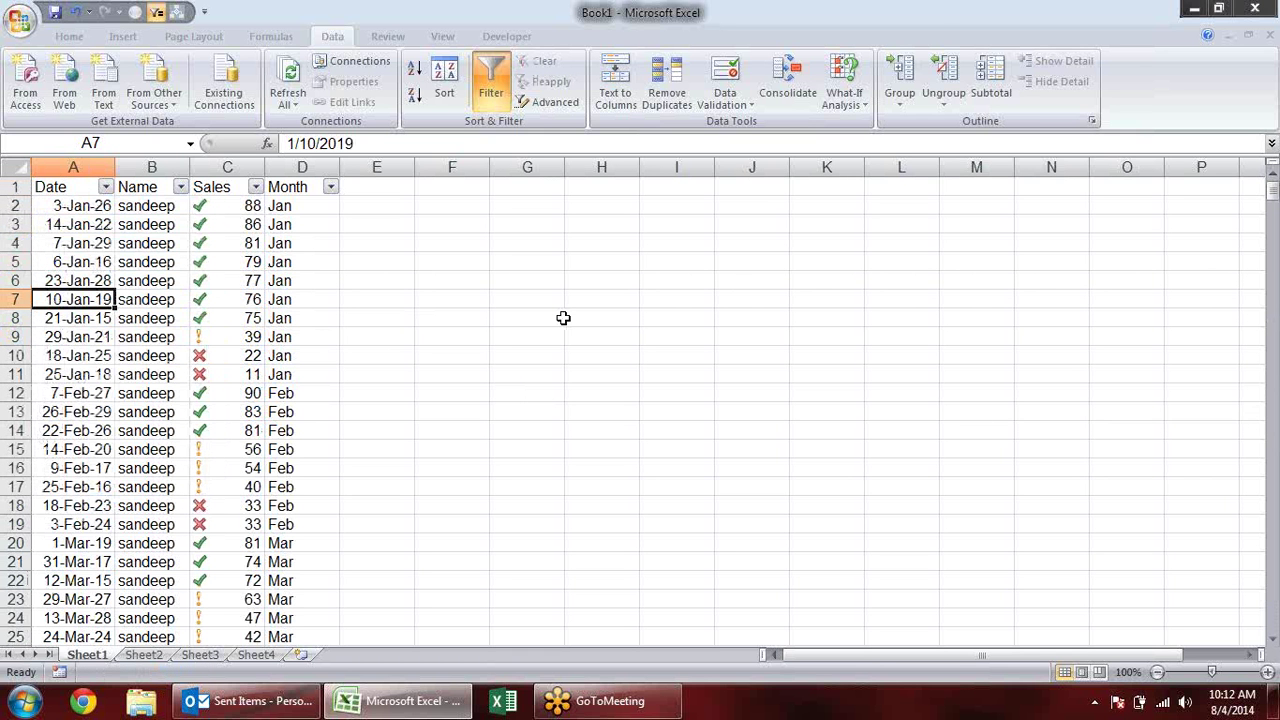
pyautogui.write('20.14')
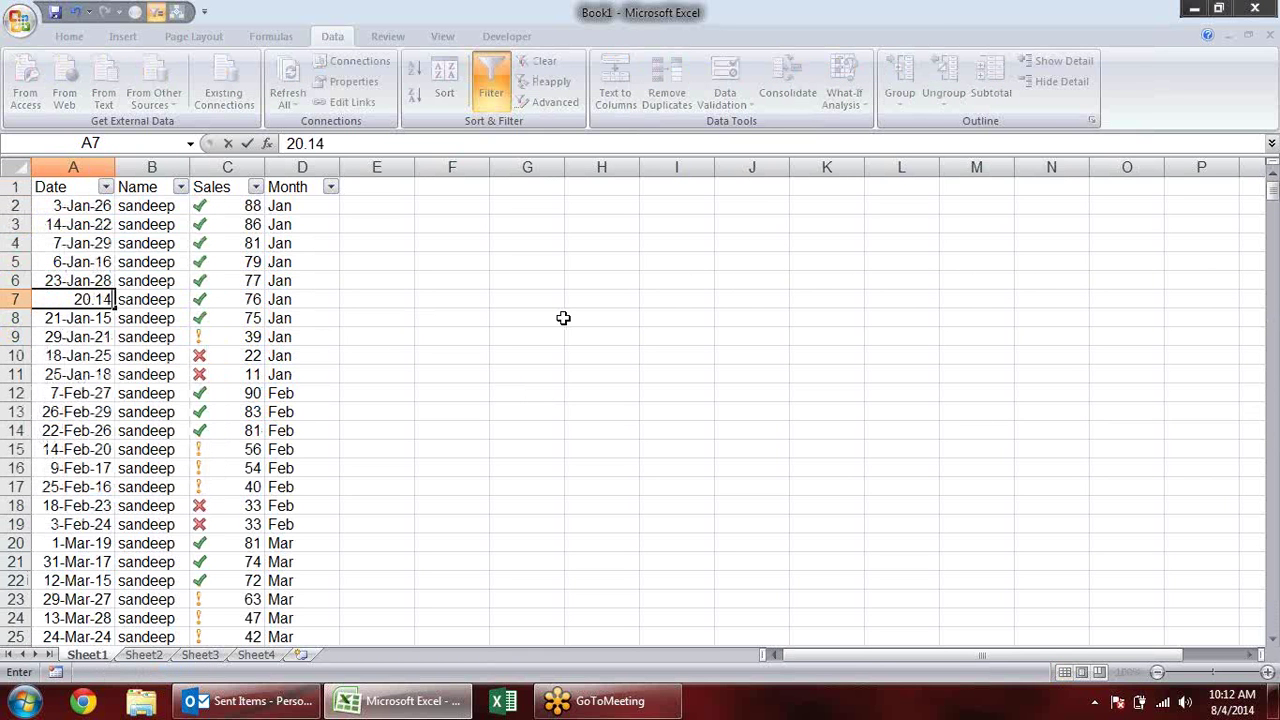
pyautogui.press('BackSpace')
pyautogui.press('BackSpace')
pyautogui.write('20')
pyautogui.write('.12.14')
pyautogui.press('Return')
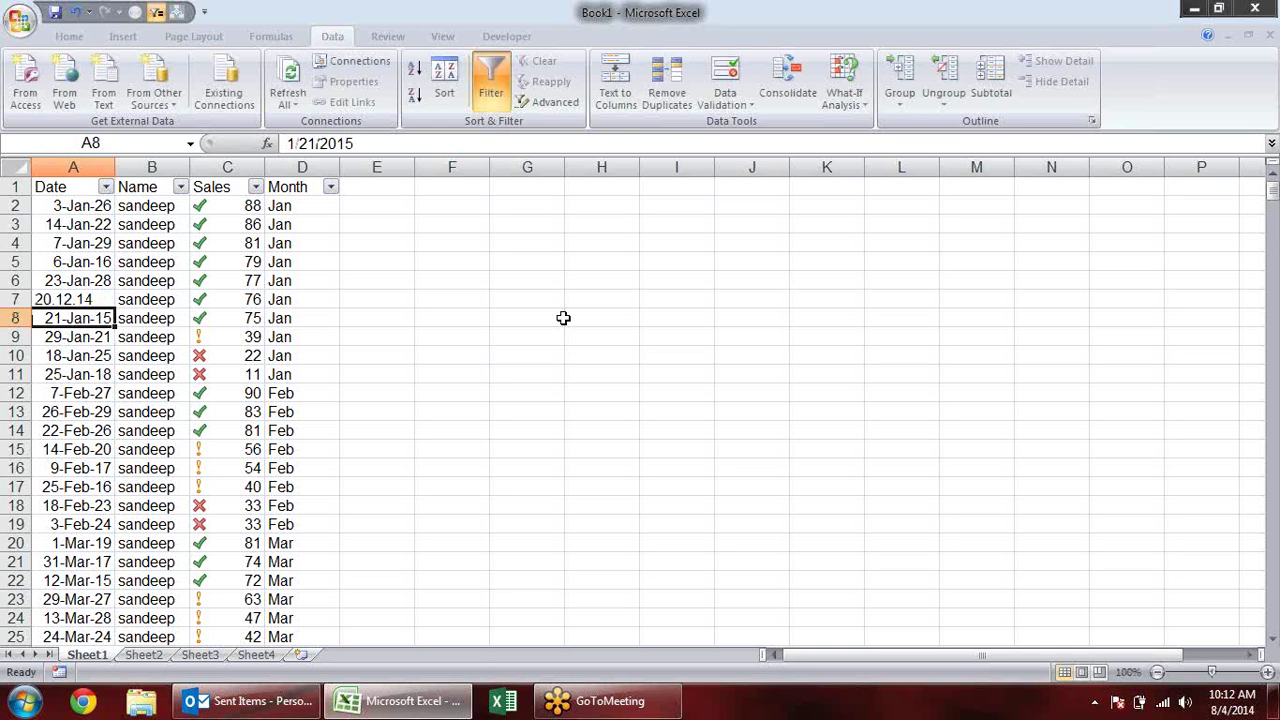
# Check the Date filter list for the new 20.12.14 entry, then close it unapplied.
pyautogui.click(105, 188)
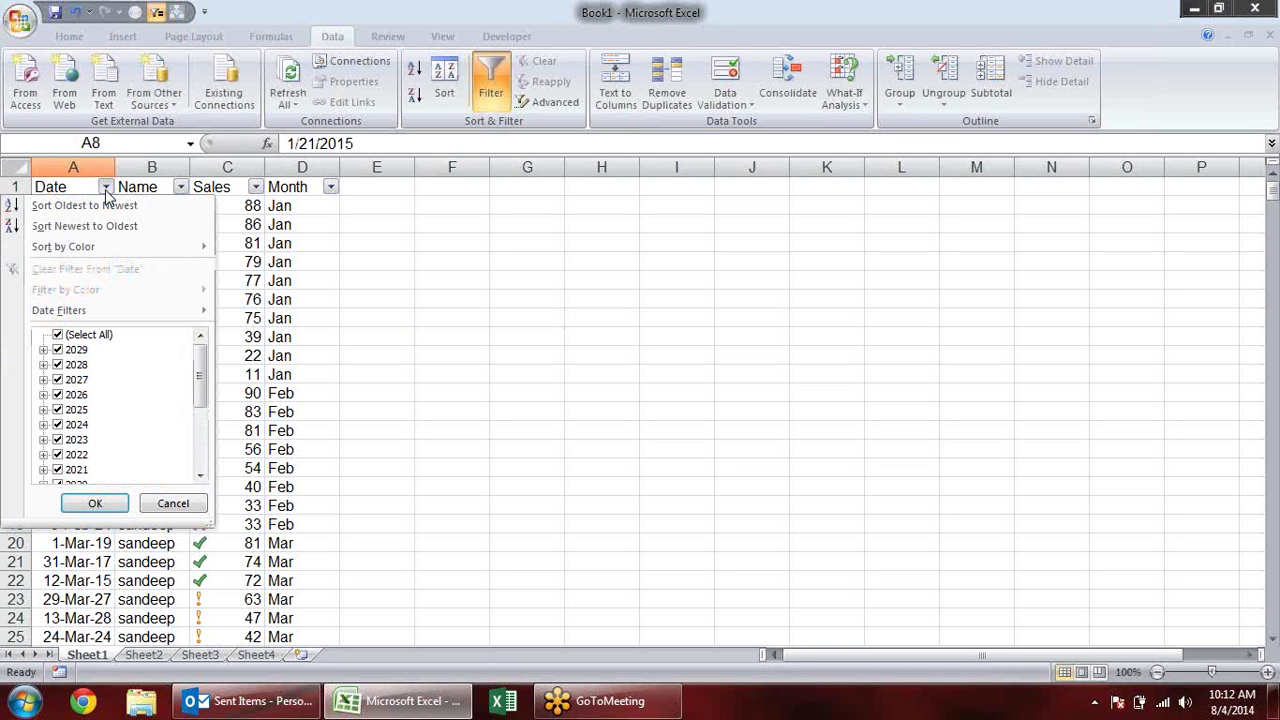
pyautogui.moveTo(200, 363); pyautogui.dragTo(199, 430)
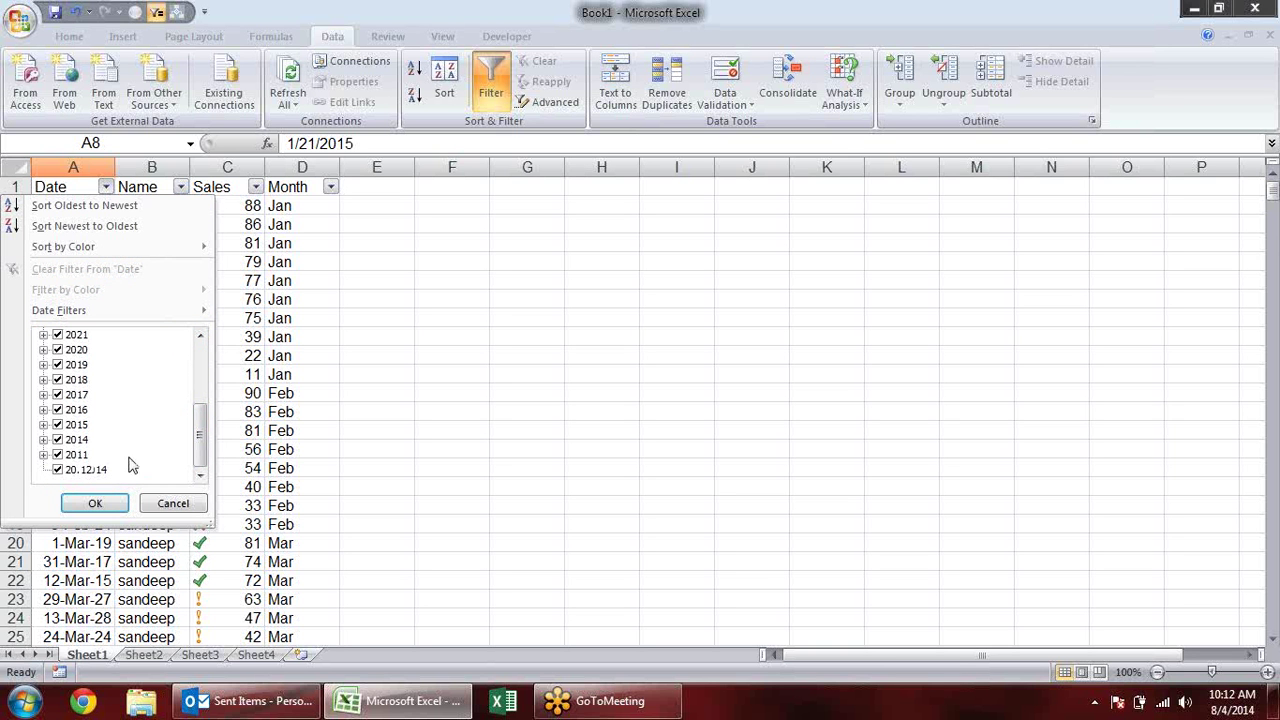
pyautogui.moveTo(205, 430); pyautogui.dragTo(200, 345)
pyautogui.click(57, 334)
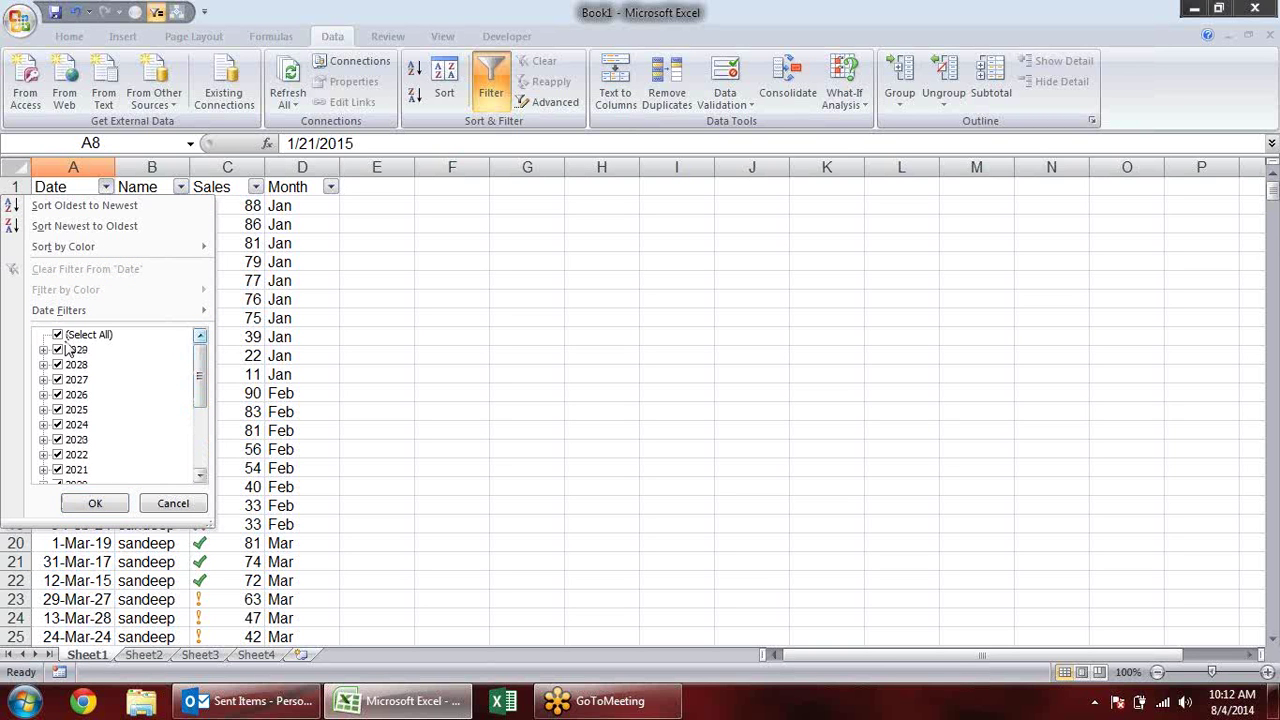
pyautogui.moveTo(200, 372); pyautogui.dragTo(200, 465)
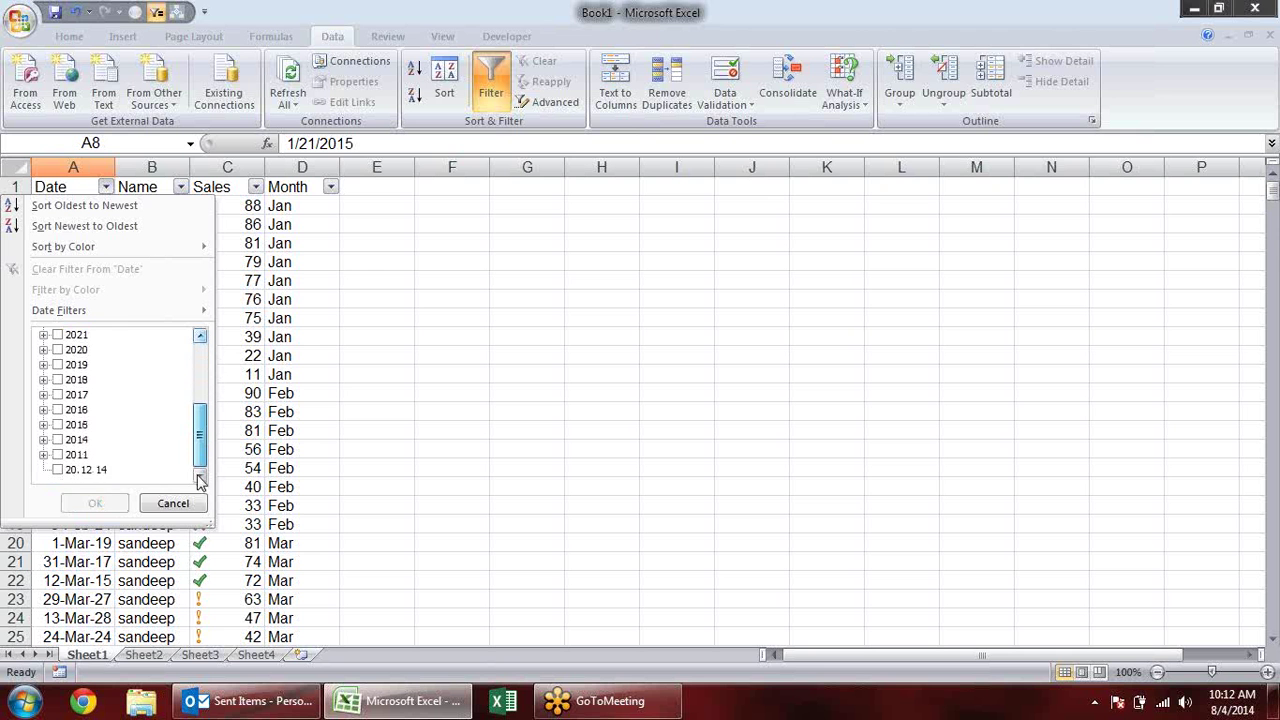
pyautogui.click(58, 470)
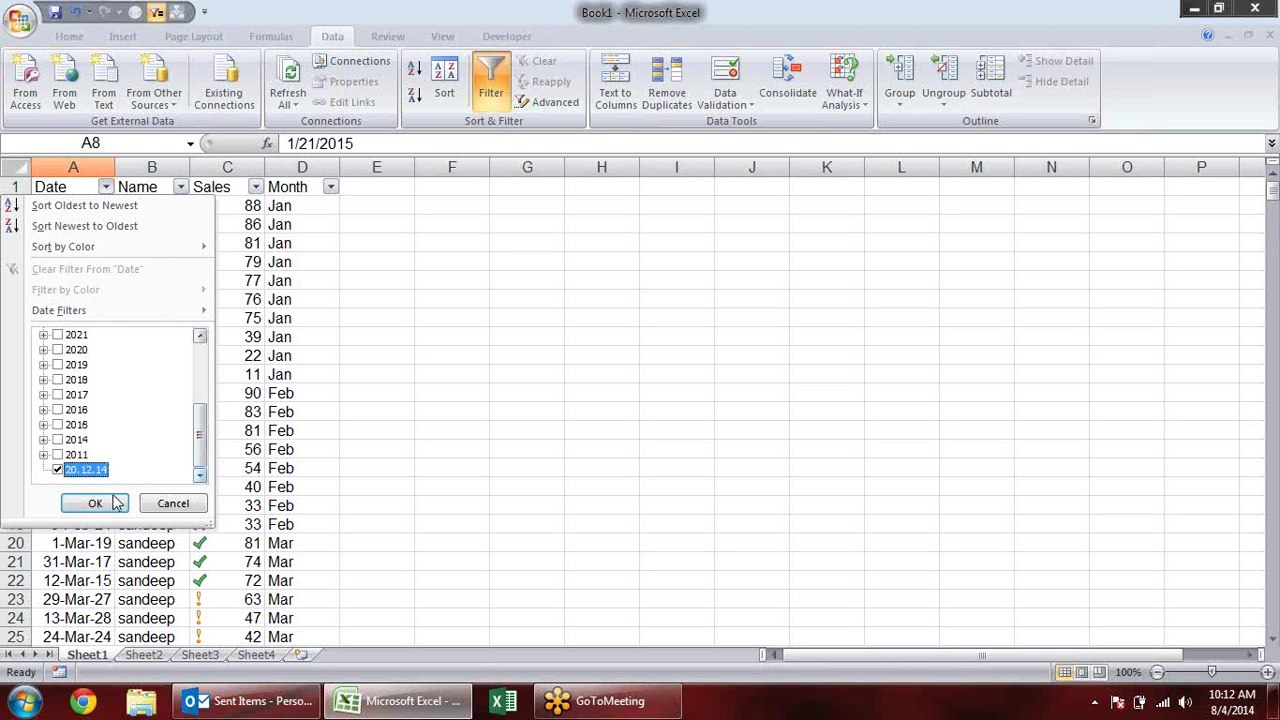
pyautogui.click(172, 503)
# Enter the text date 2.6.14 in cell A11.
pyautogui.click(65, 375)
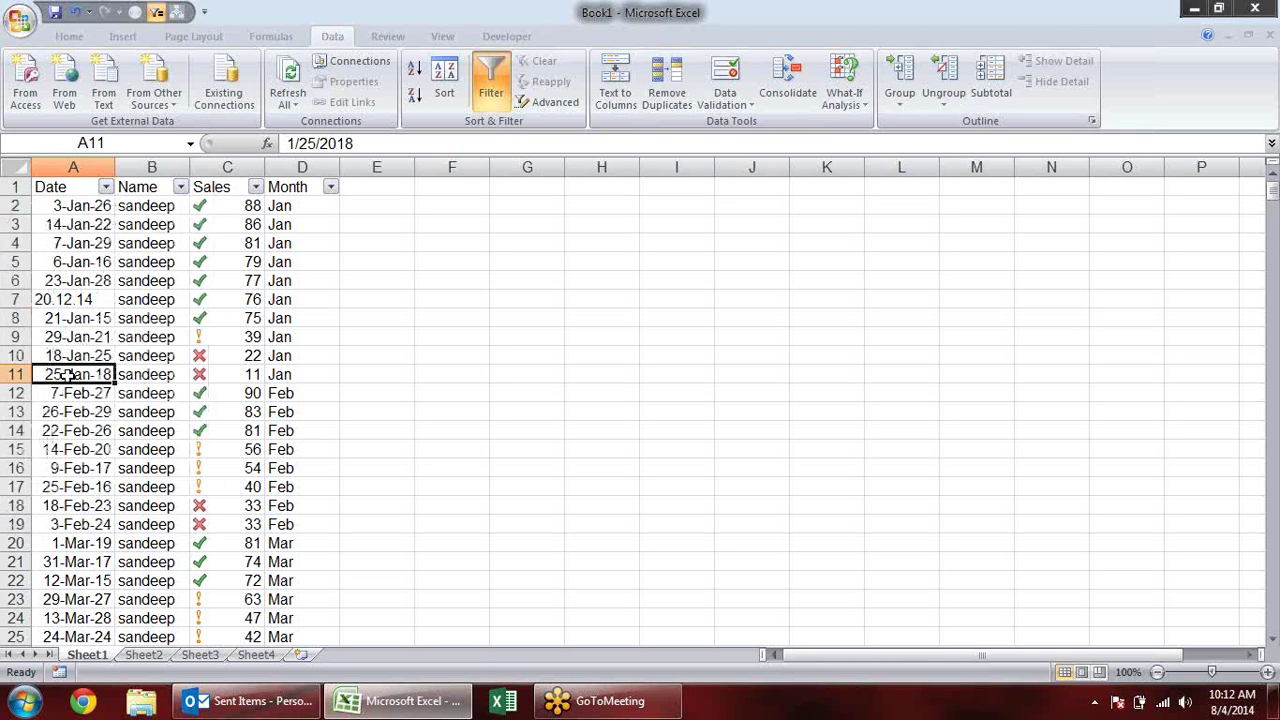
pyautogui.write('20')
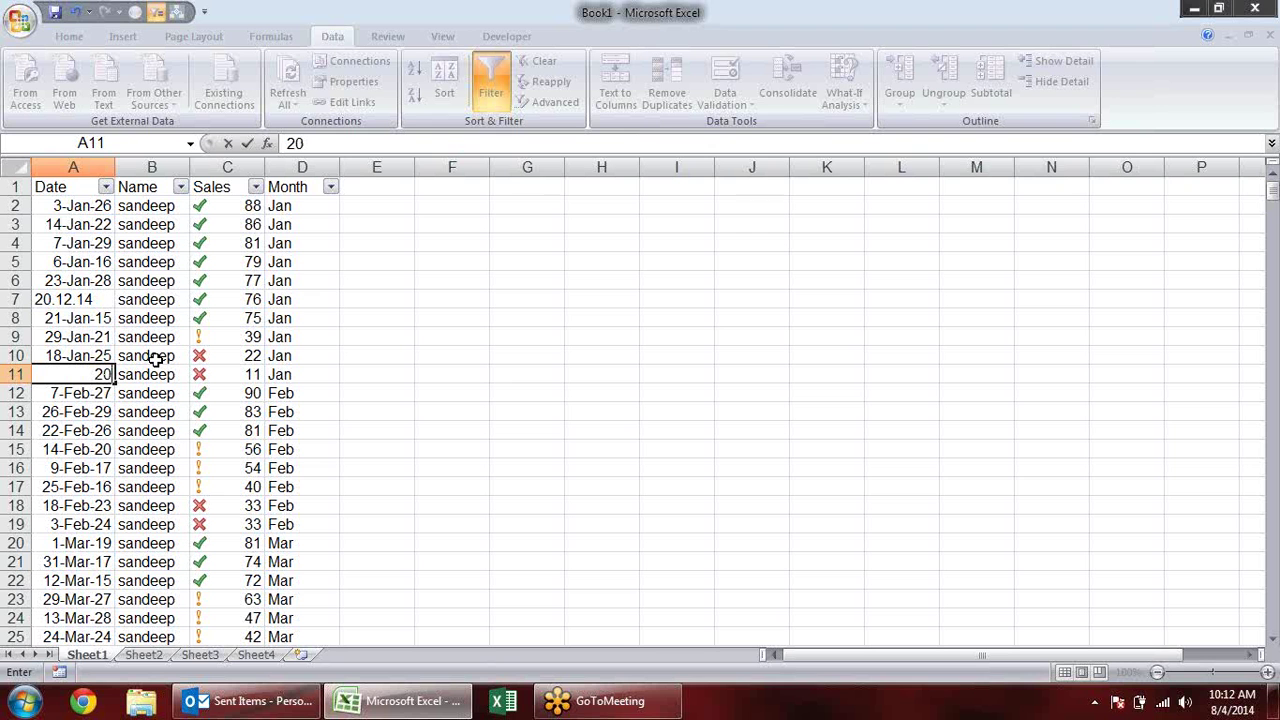
pyautogui.press('BackSpace')
pyautogui.press('BackSpace')
pyautogui.write('14')
pyautogui.press('Return')
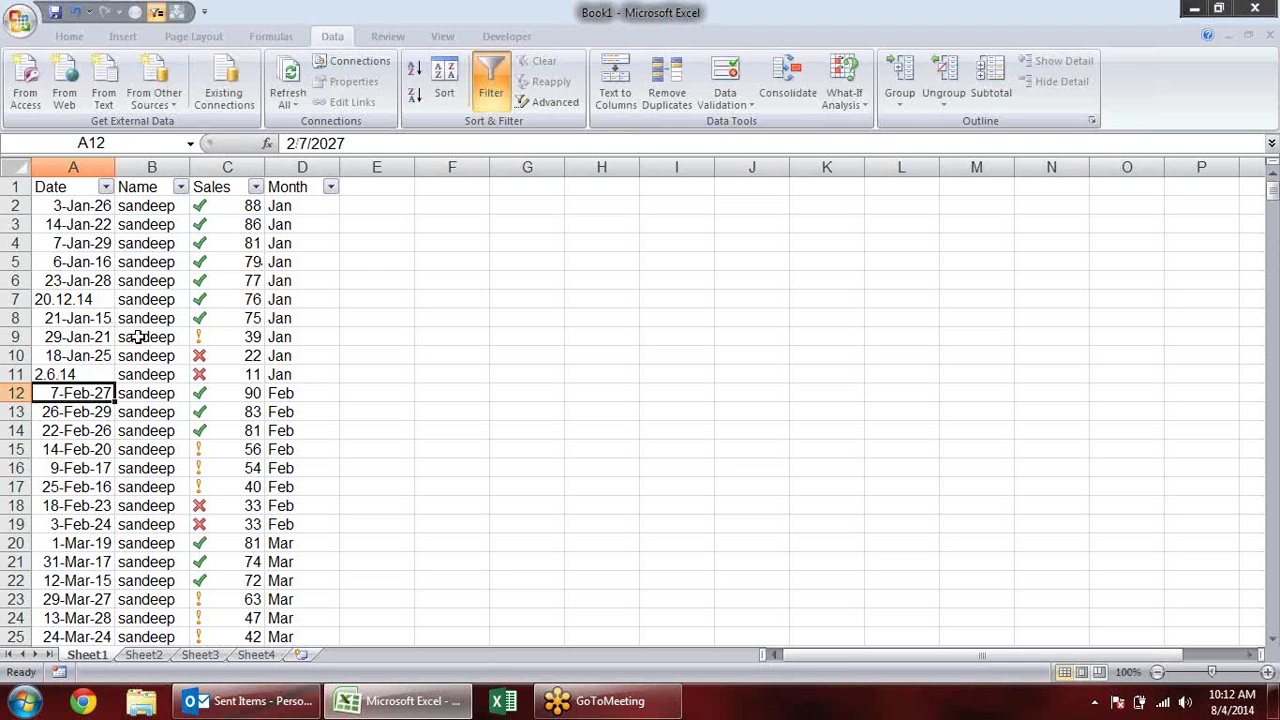
pyautogui.click(105, 187)
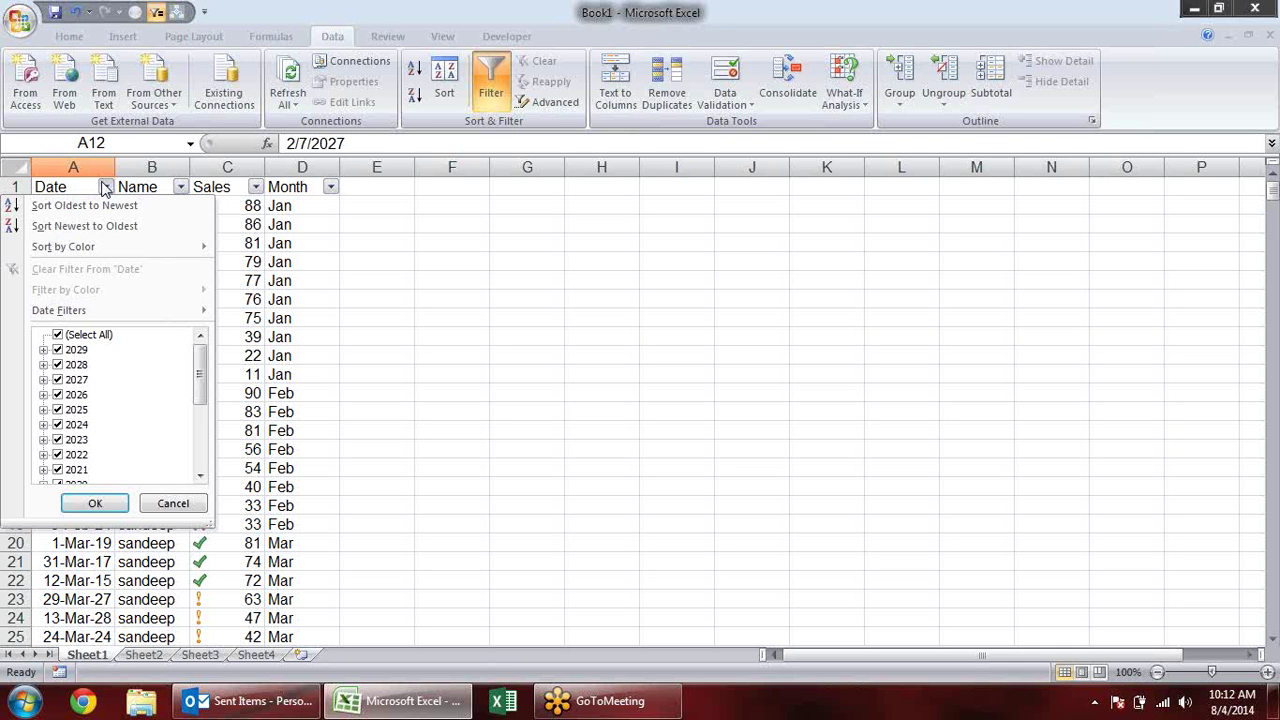
# Filter Date to only 2.6.14 and 20.12.14, then select the two visible date cells.
pyautogui.click(60, 334)
pyautogui.moveTo(200, 377); pyautogui.dragTo(200, 437)
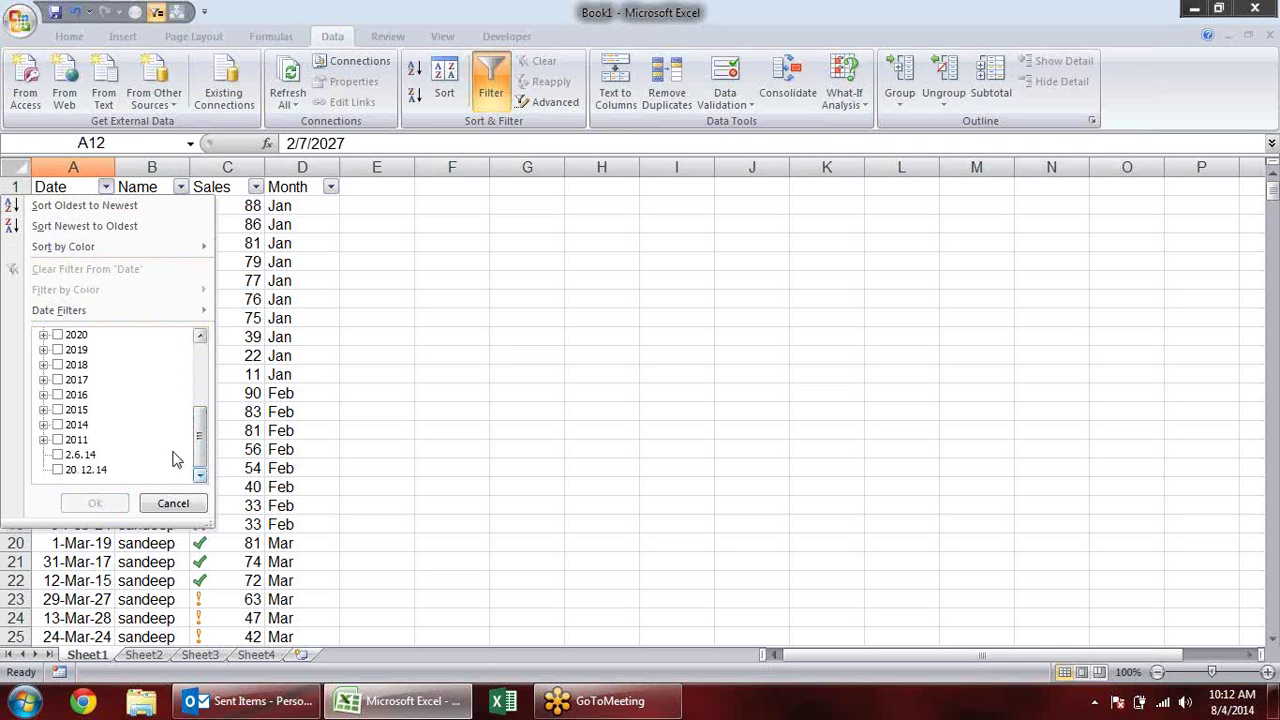
pyautogui.click(85, 455)
pyautogui.click(86, 469)
pyautogui.click(95, 503)
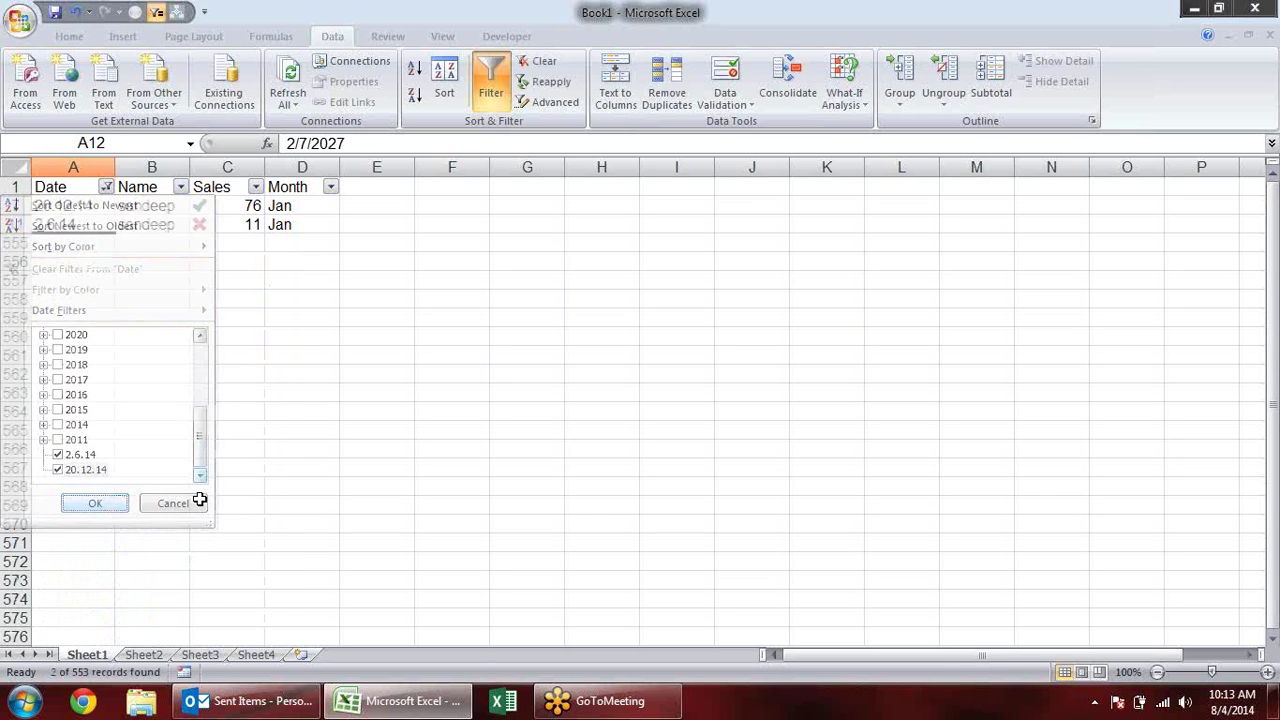
pyautogui.click(232, 410)
pyautogui.moveTo(88, 206); pyautogui.dragTo(95, 226)
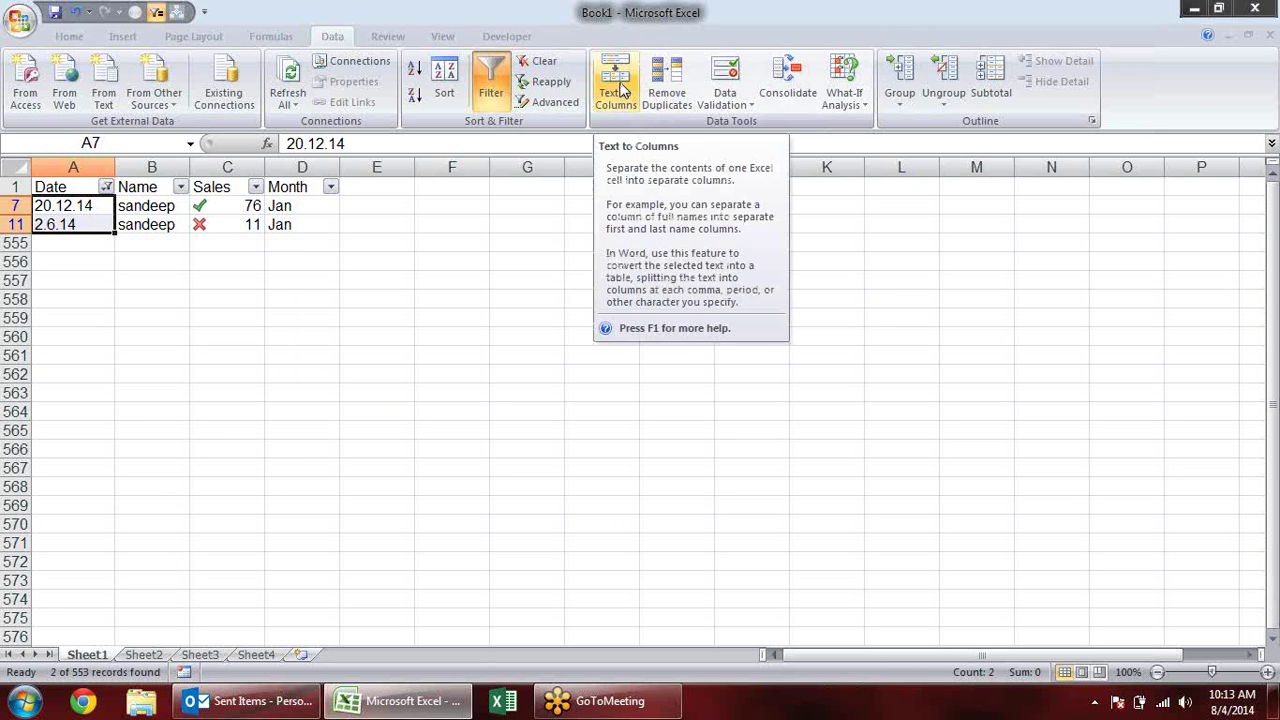
# Run Text to Columns with Date format DMY, turning the cells into 20-Dec-14 and 2-Jun-14.
pyautogui.click(622, 88)
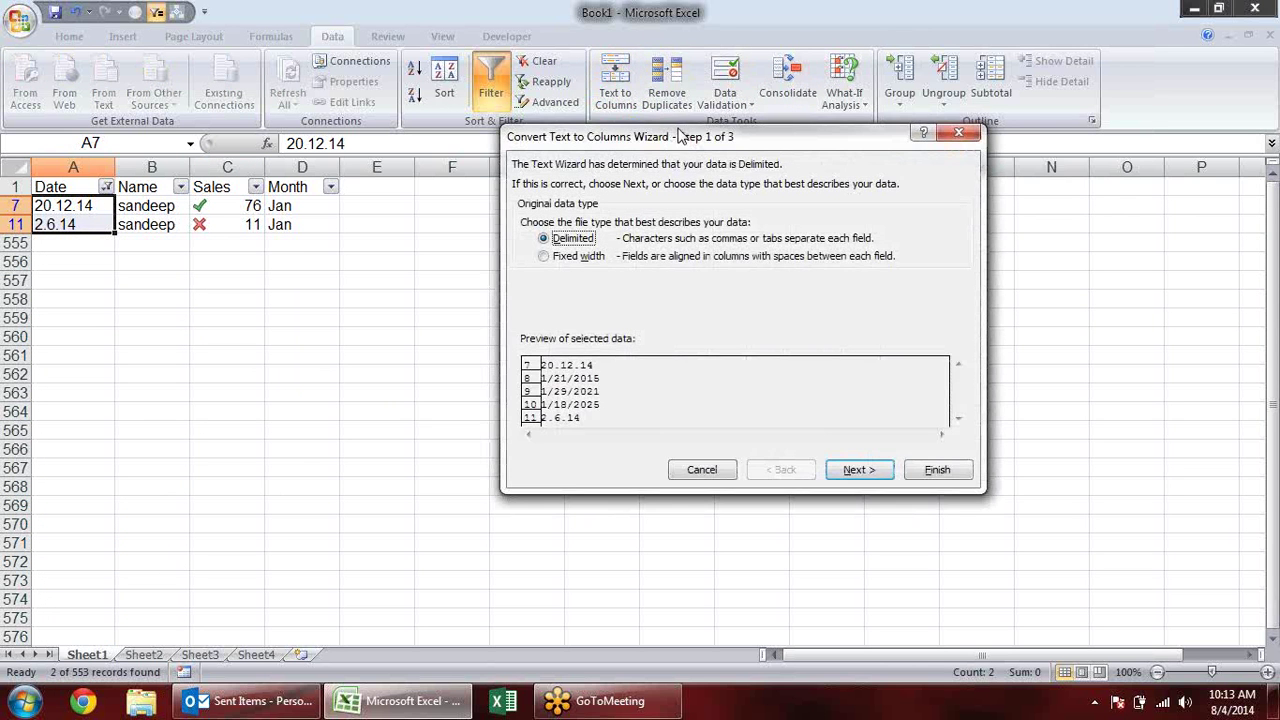
pyautogui.moveTo(676, 147); pyautogui.dragTo(581, 125)
pyautogui.click(760, 449)
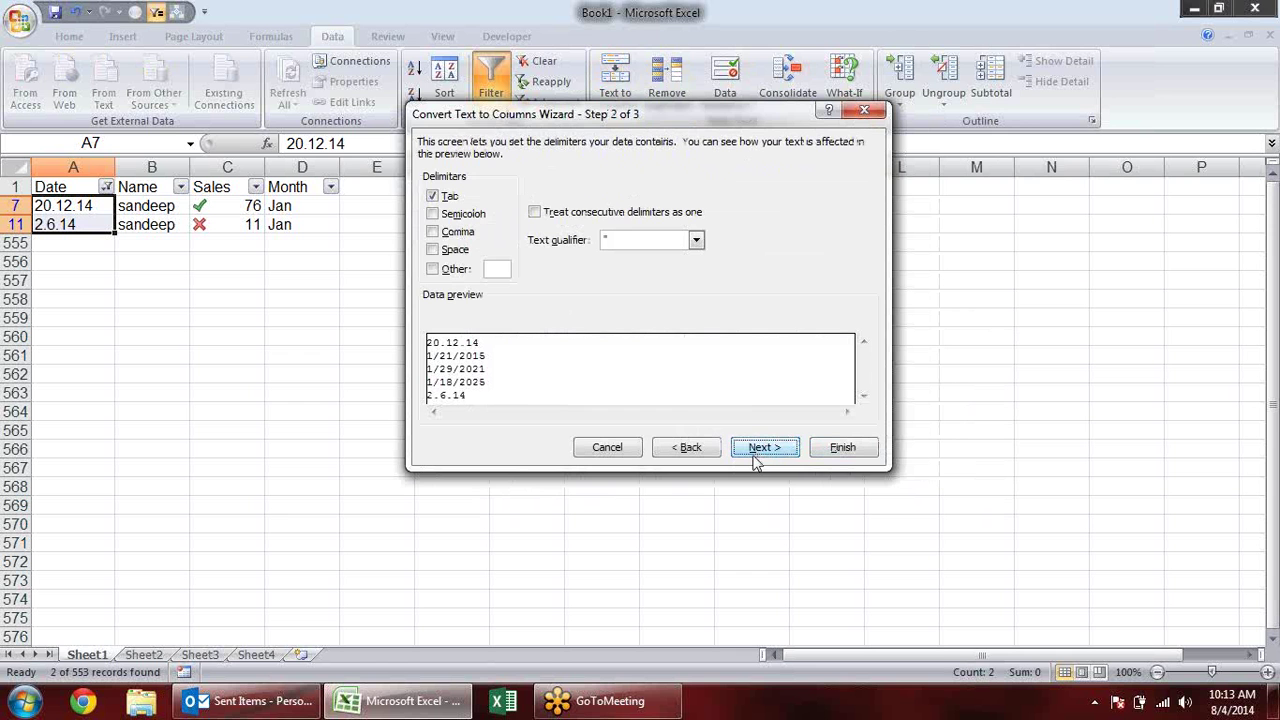
pyautogui.click(762, 449)
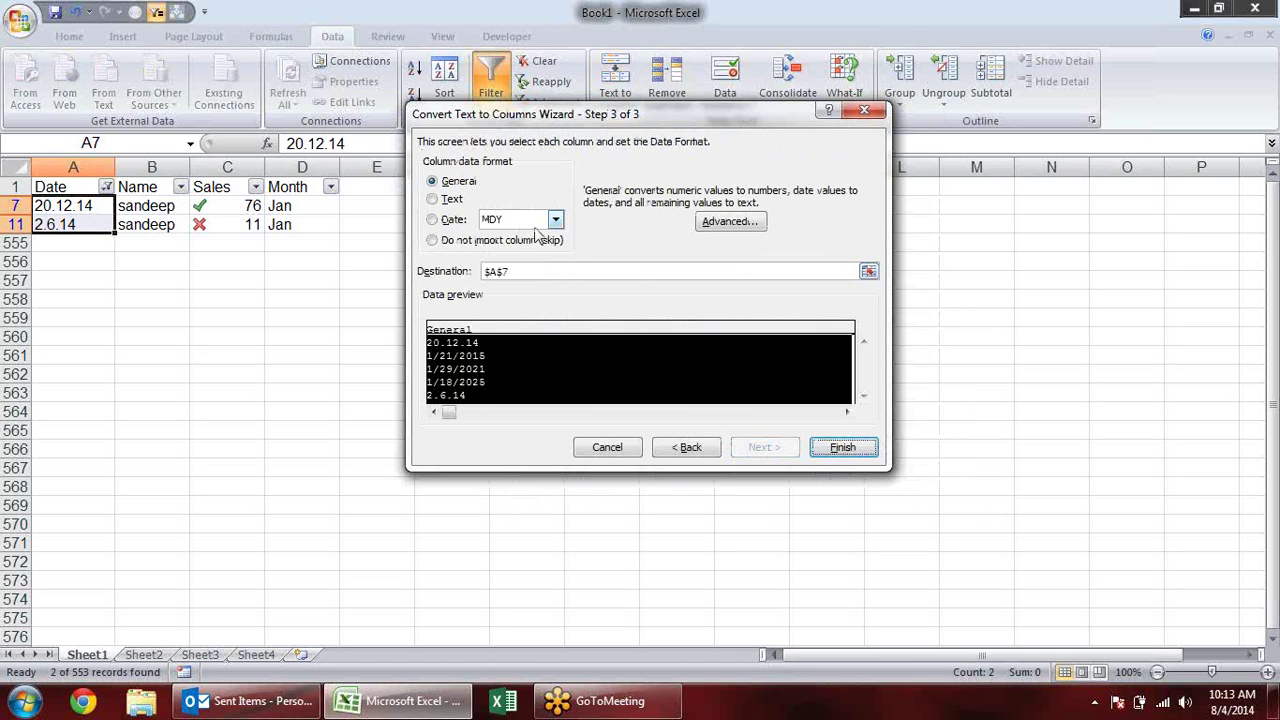
pyautogui.click(455, 220)
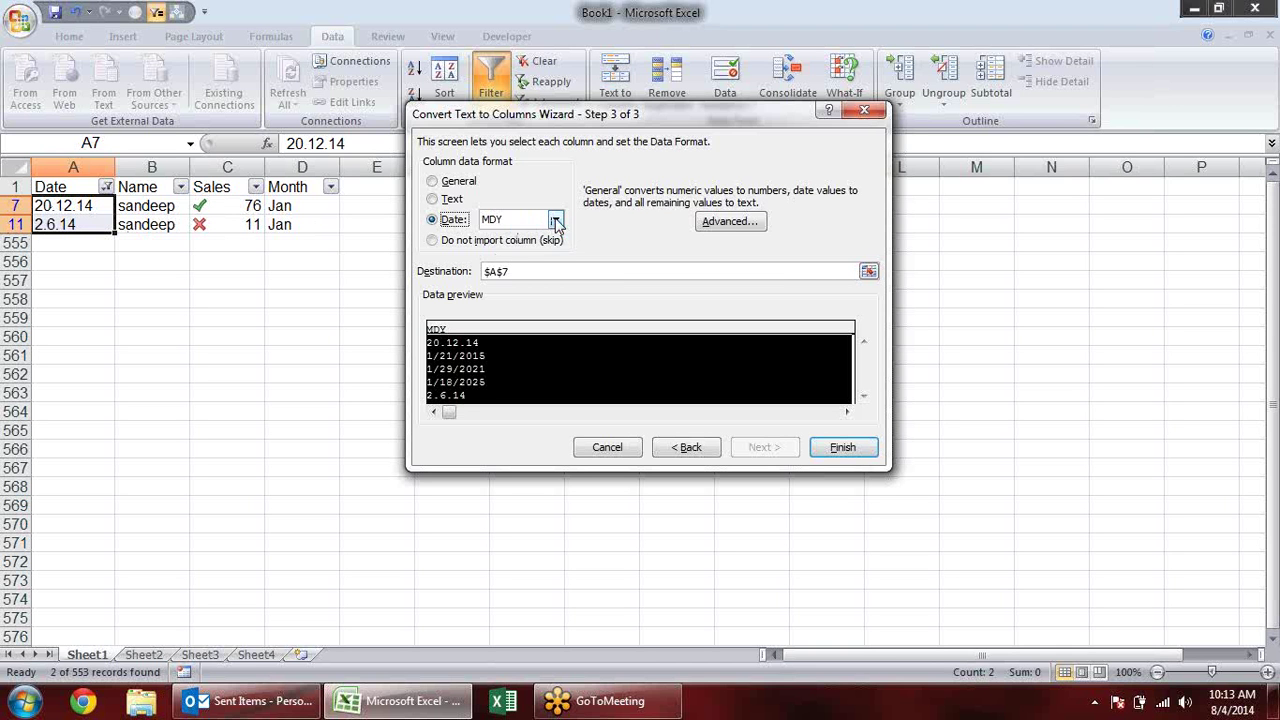
pyautogui.click(555, 219)
pyautogui.click(515, 249)
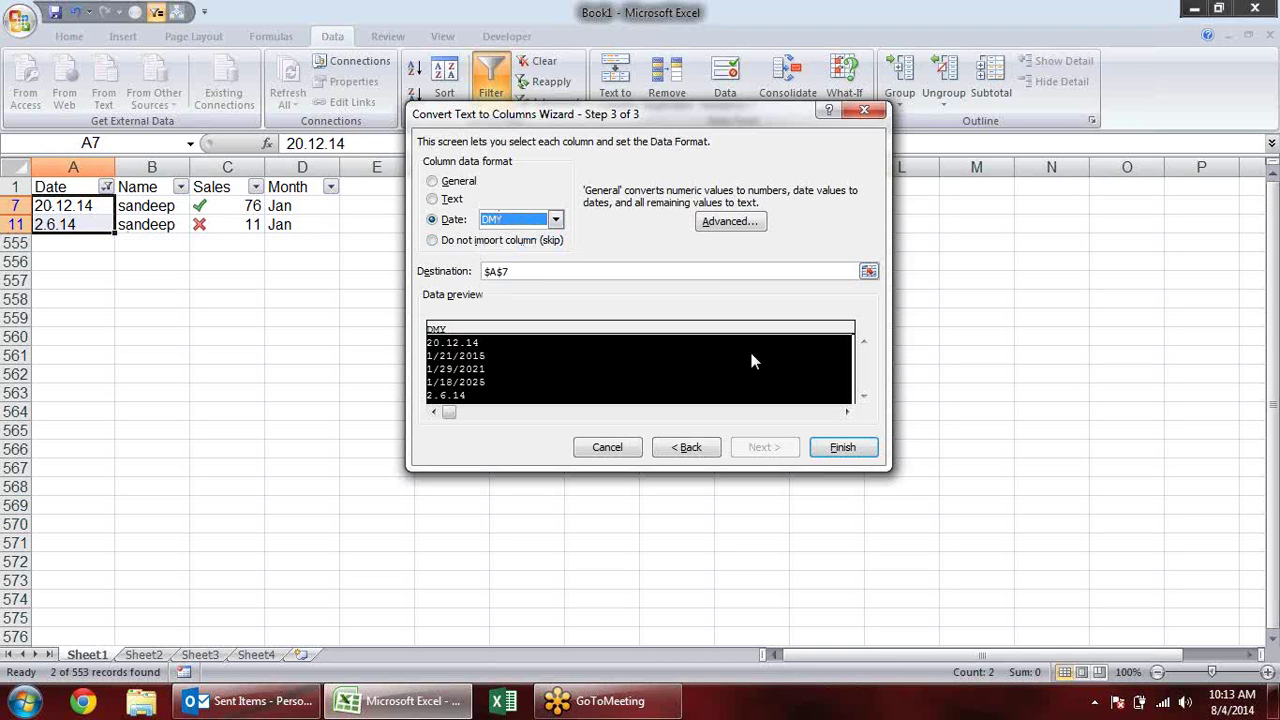
pyautogui.click(845, 452)
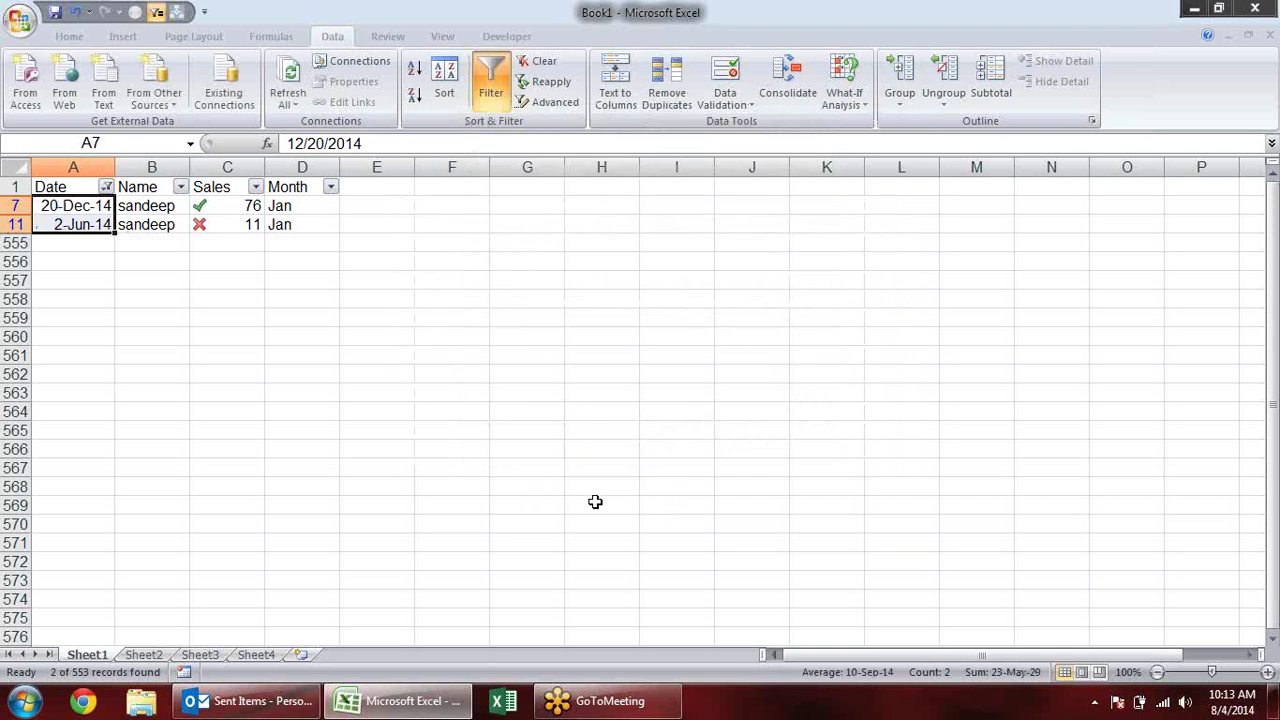
# Check the converted date in A11, then tick Select All in the Date filter to show all rows.
pyautogui.click(58, 220)
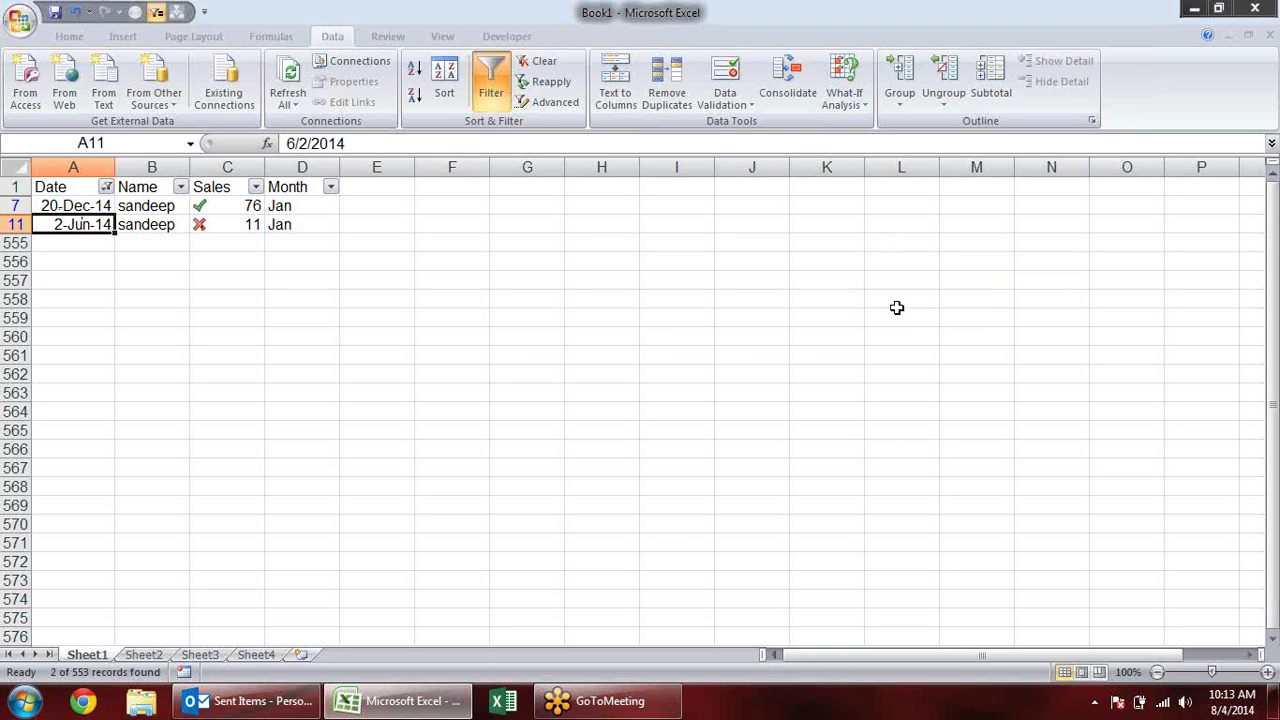
pyautogui.click(106, 187)
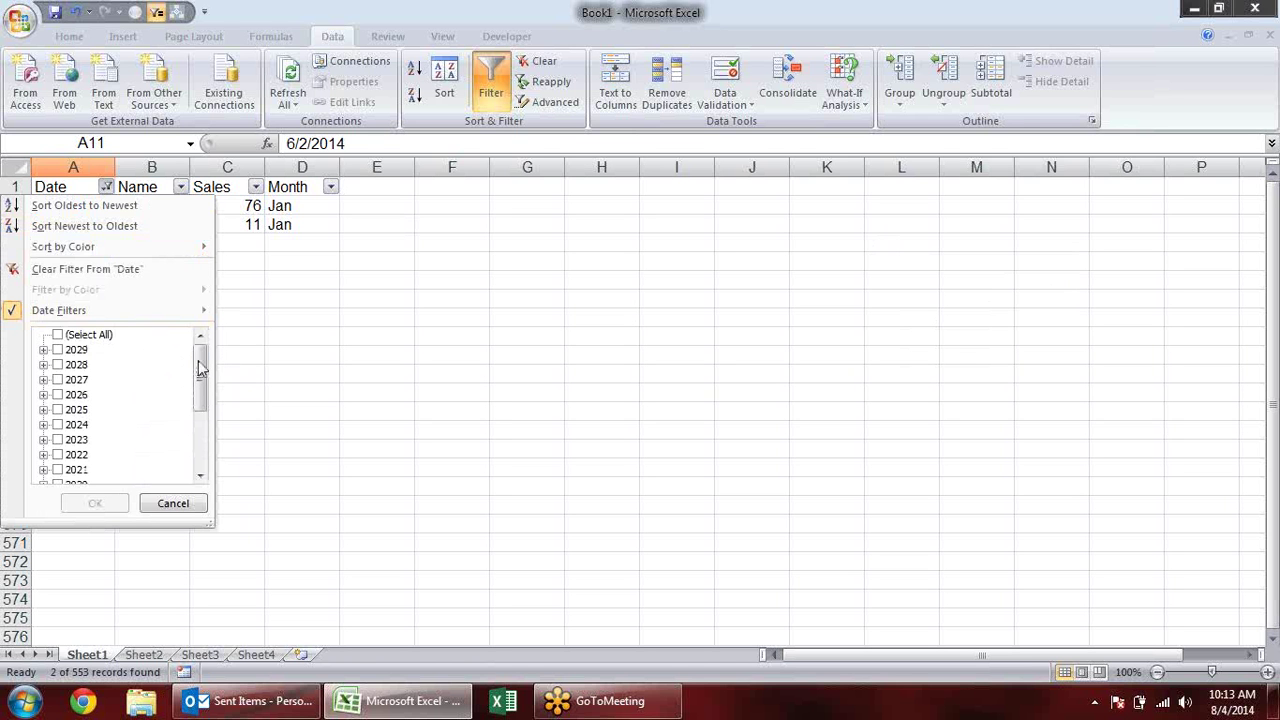
pyautogui.moveTo(200, 378)
pyautogui.mouseDown()
pyautogui.moveTo(203, 476)
pyautogui.moveTo(200, 345)
pyautogui.mouseUp()
pyautogui.click(57, 336)
pyautogui.click(95, 503)
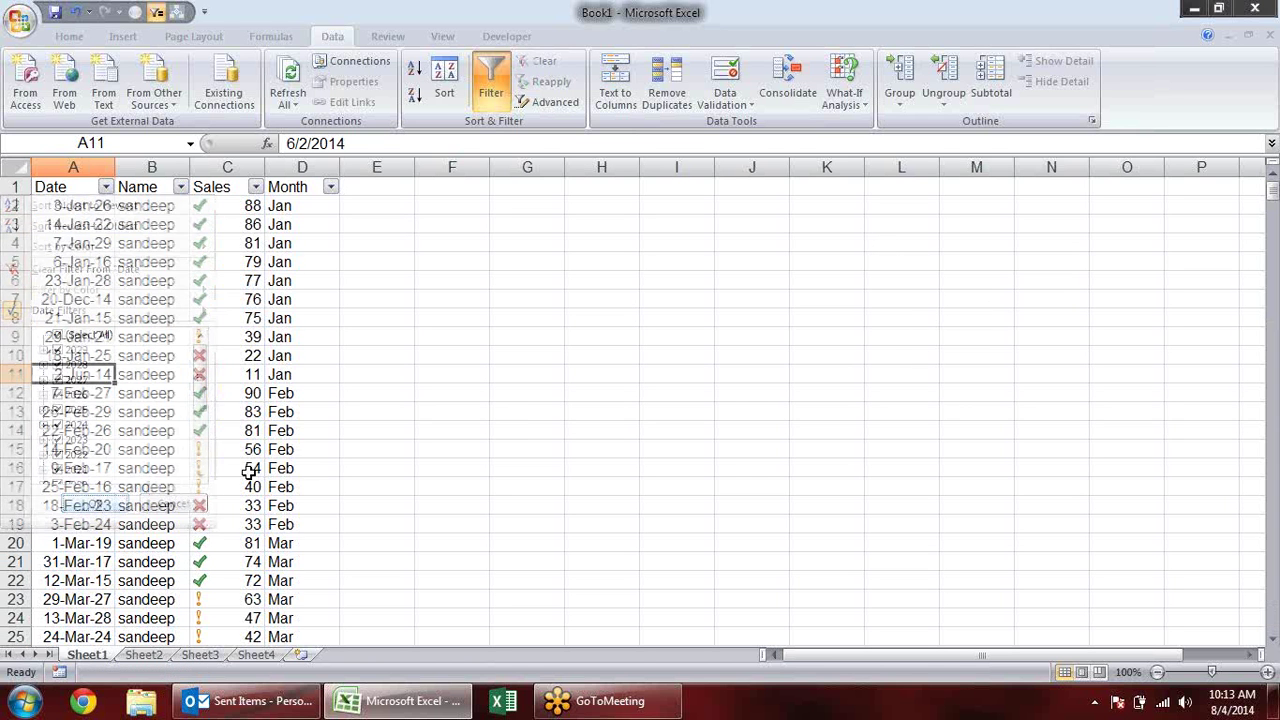
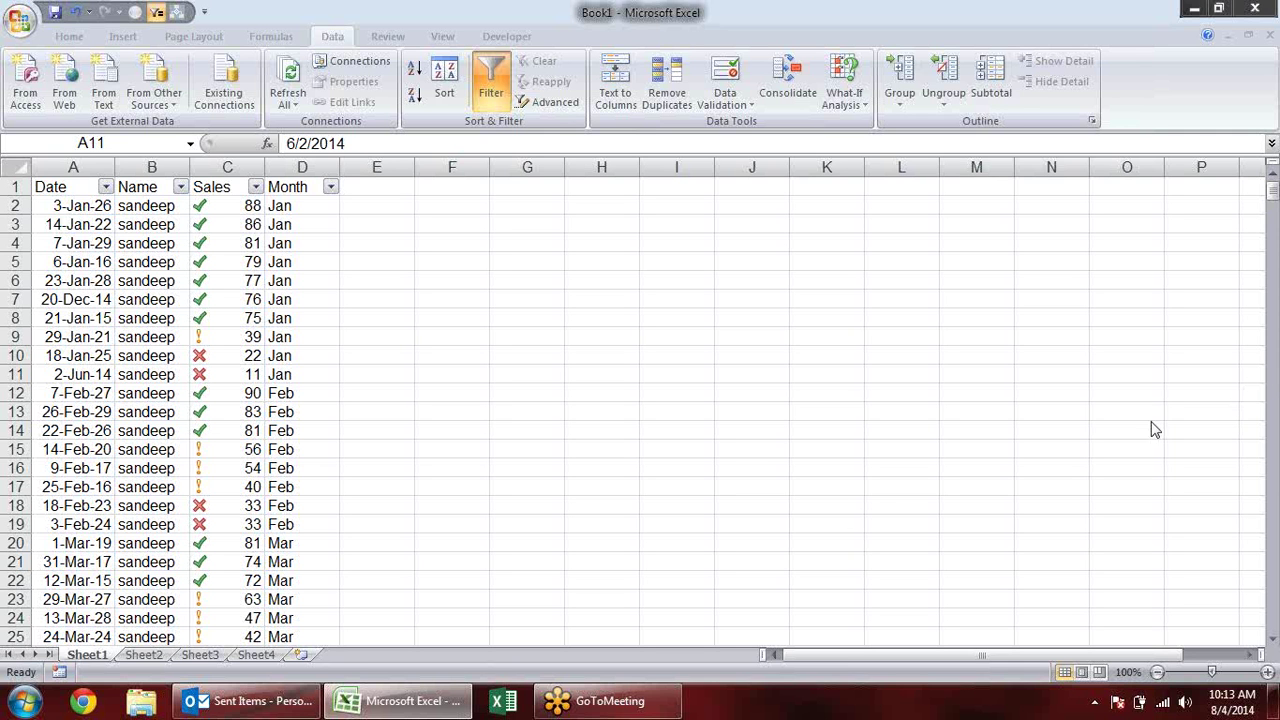
# Filter the Date column to This Year.
pyautogui.click(62, 350)
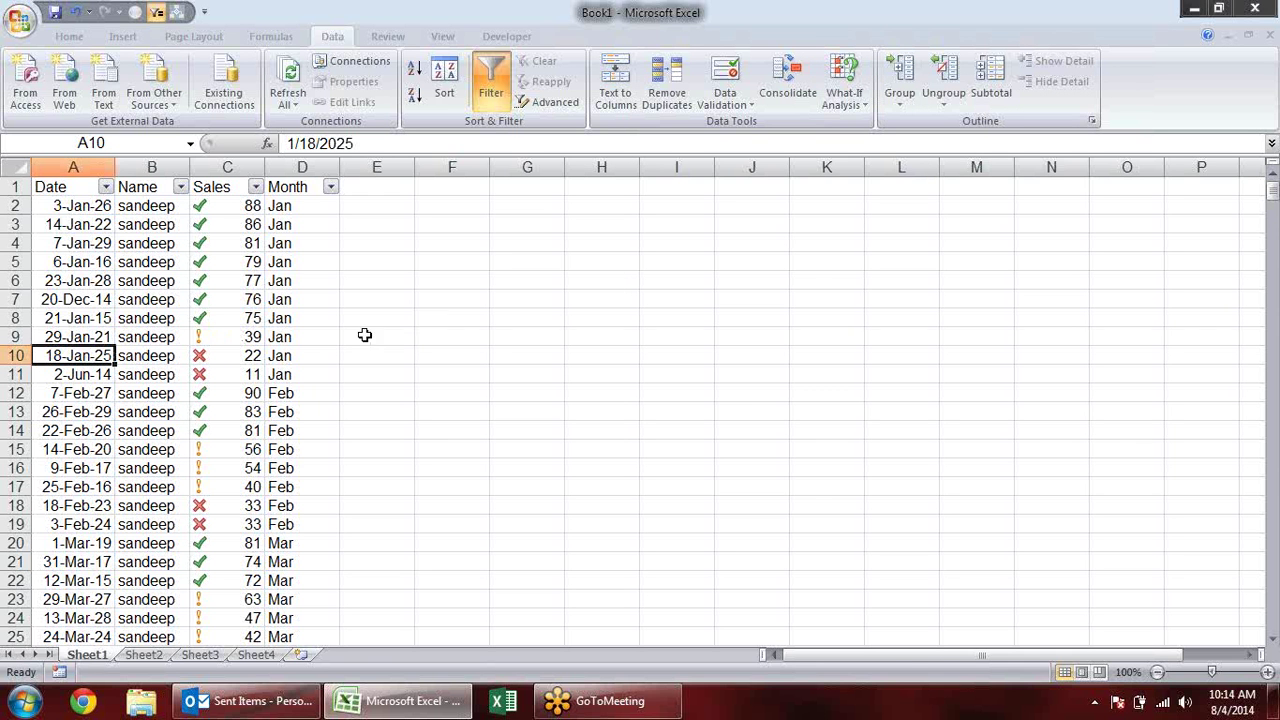
pyautogui.scroll(-4, 119, 512)
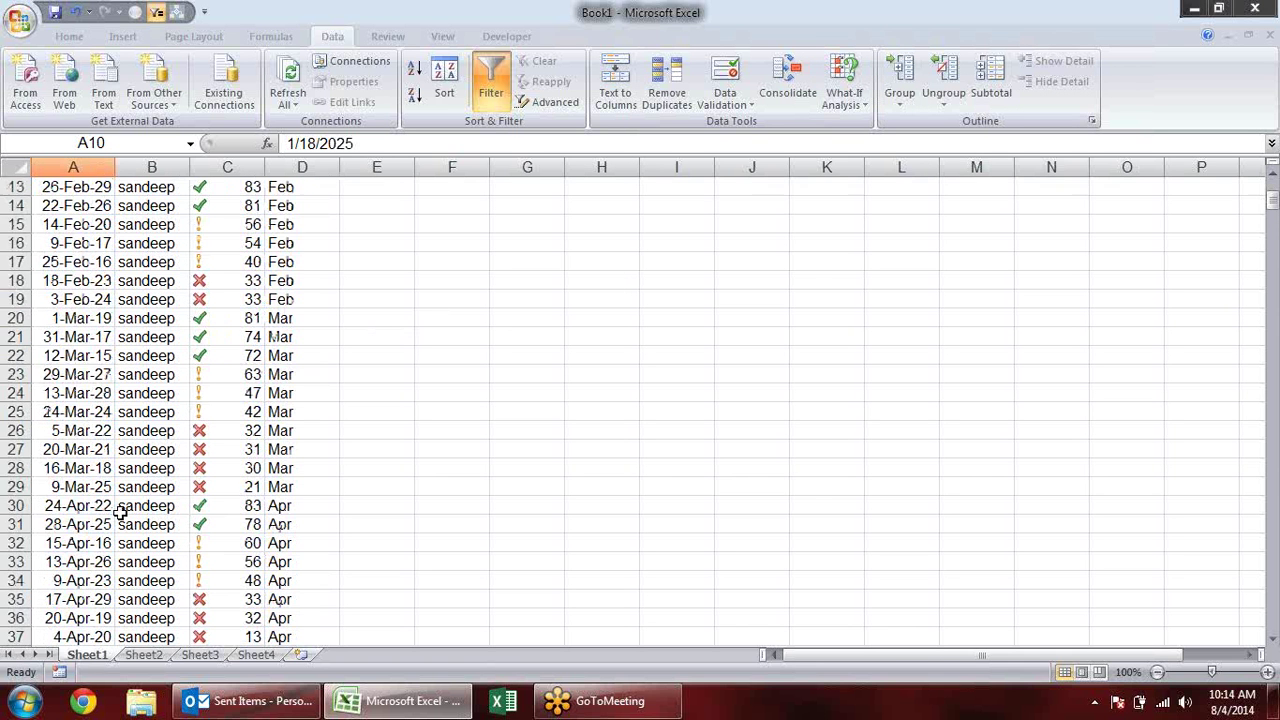
pyautogui.scroll(4, 117, 506)
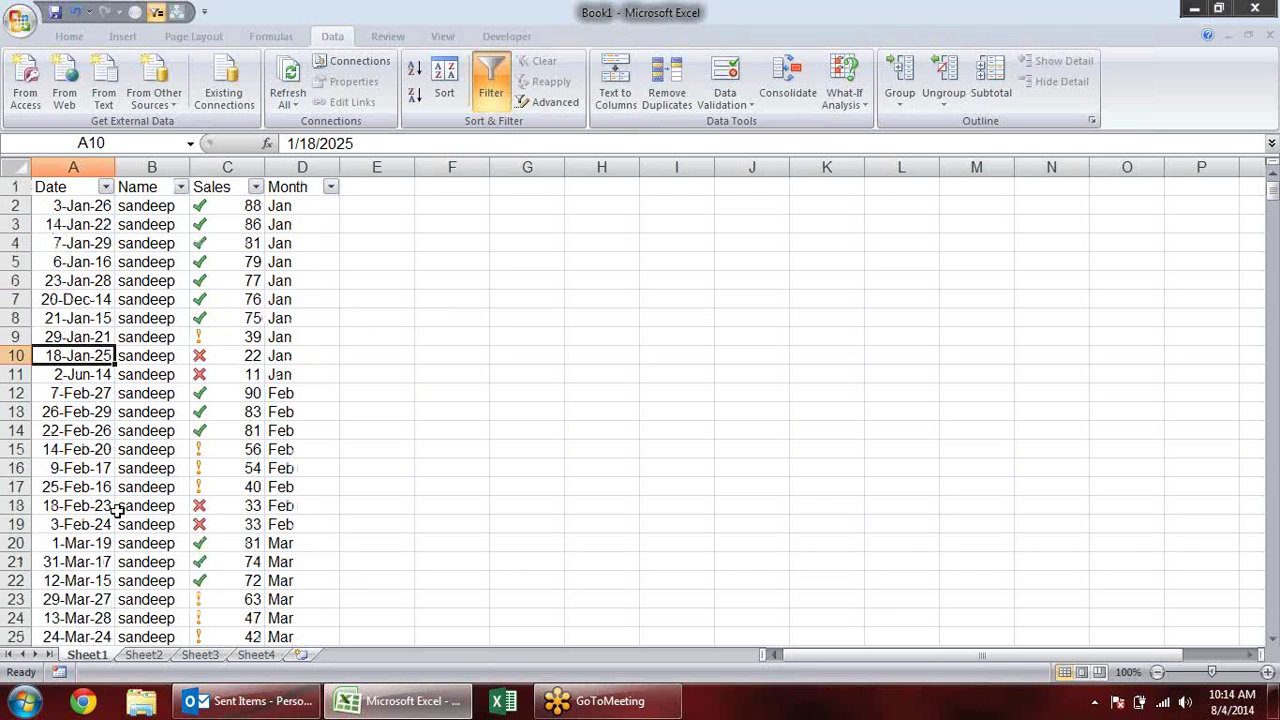
pyautogui.click(105, 187)
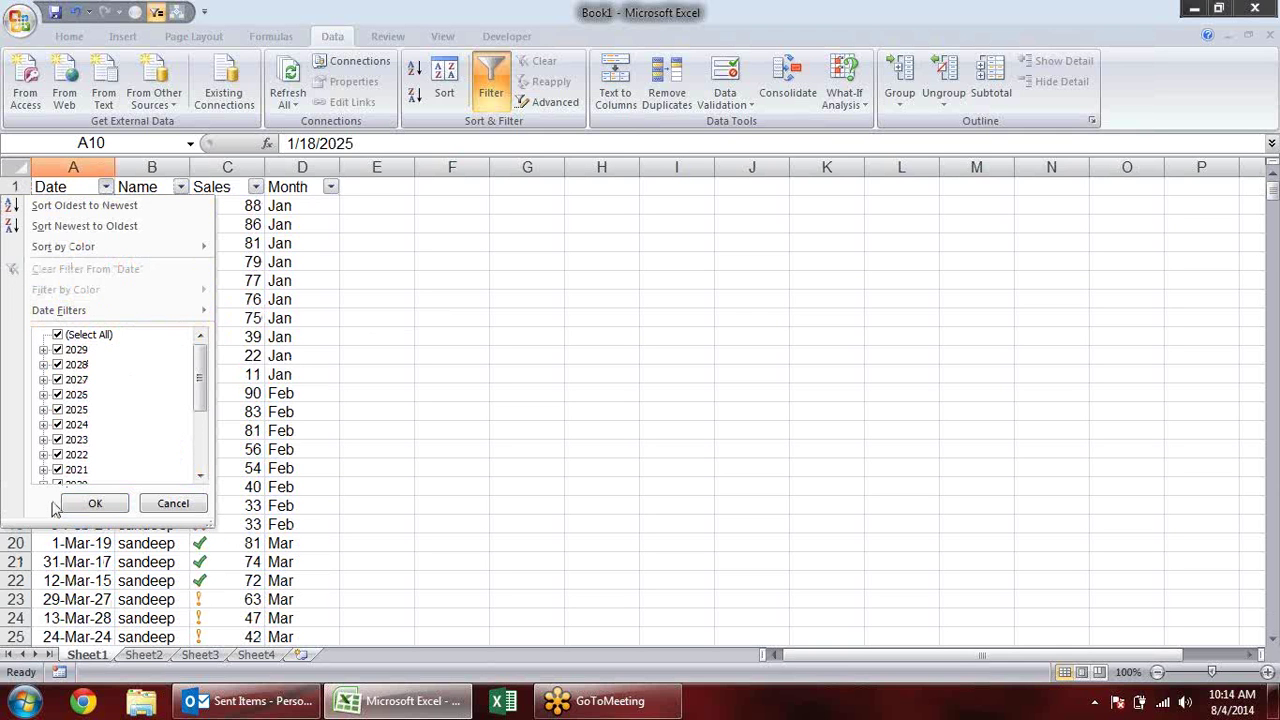
pyautogui.moveTo(201, 375)
pyautogui.mouseDown()
pyautogui.moveTo(201, 455)
pyautogui.moveTo(220, 334)
pyautogui.mouseUp()
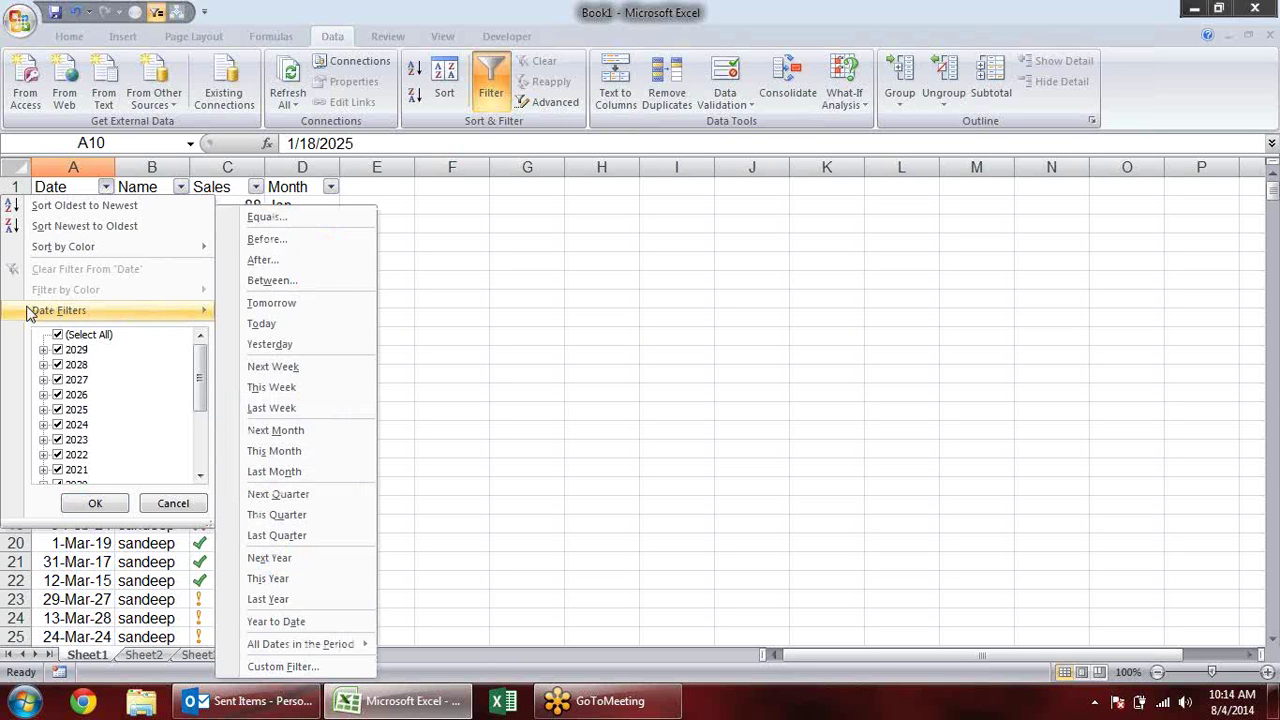
pyautogui.moveTo(59, 310)
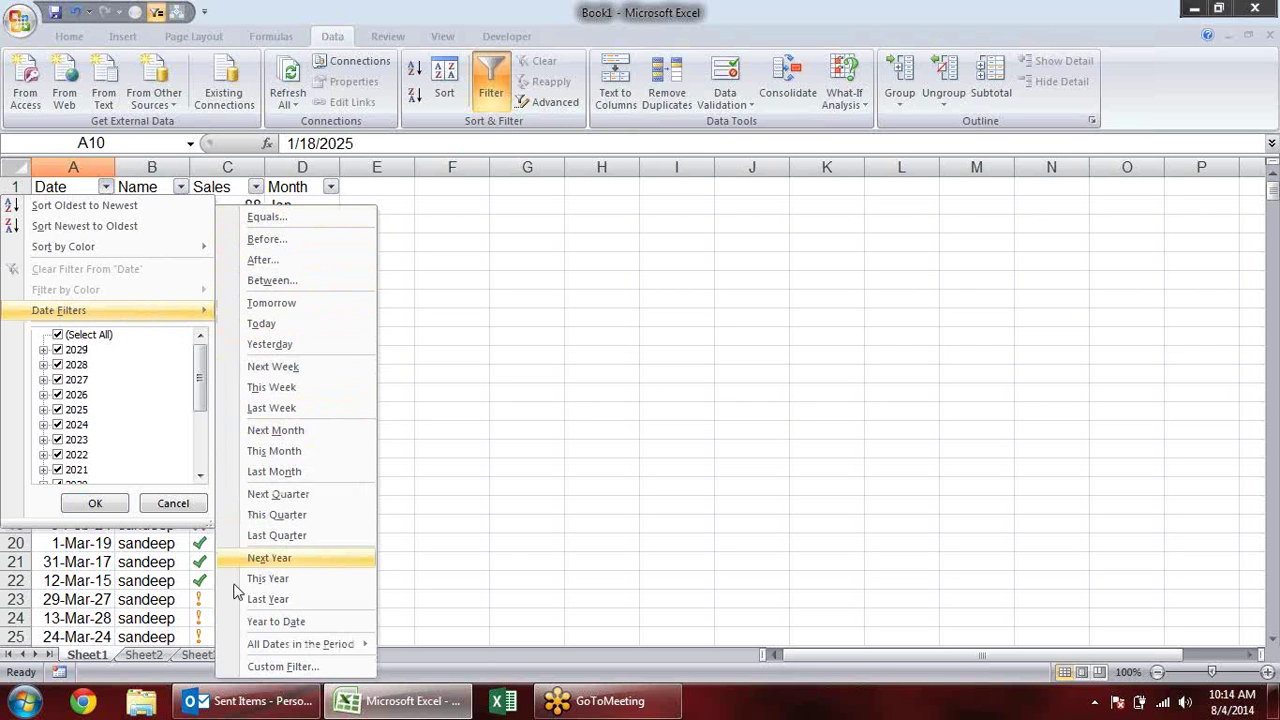
pyautogui.click(266, 578)
# Change the Date filter to equal 8/4/2014, picked from the calendar, leaving no records.
pyautogui.click(107, 187)
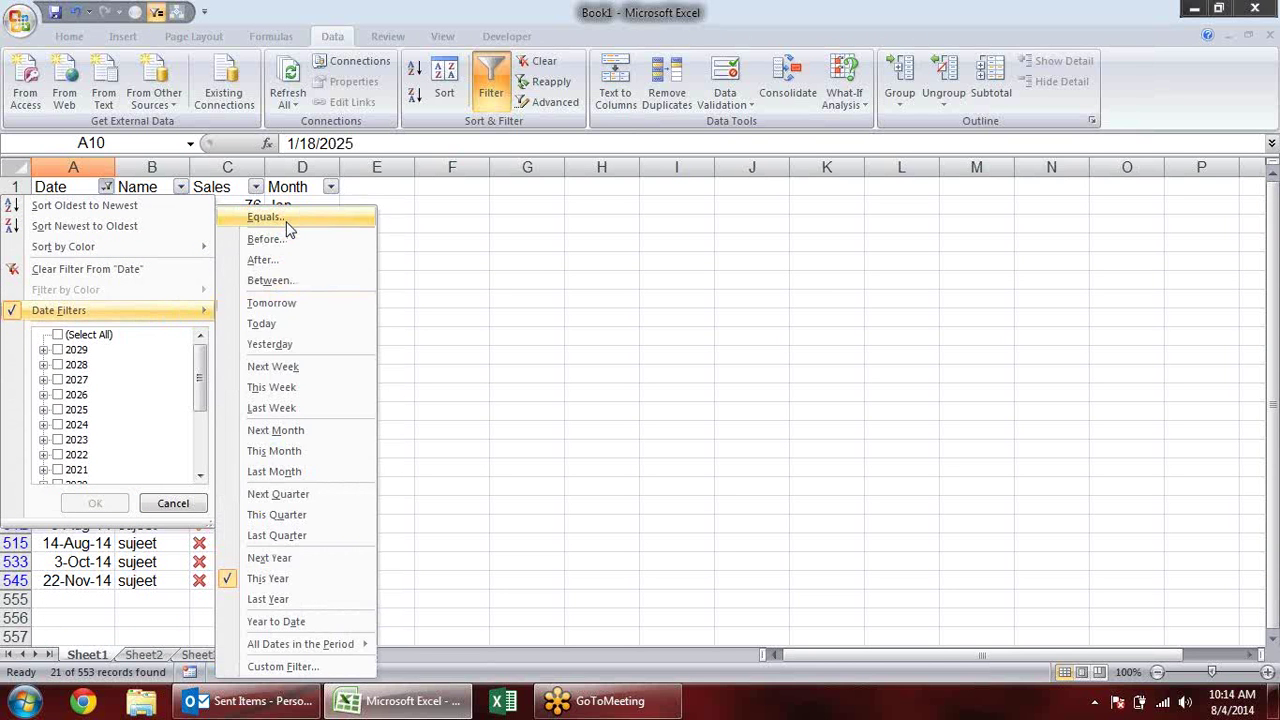
pyautogui.click(287, 222)
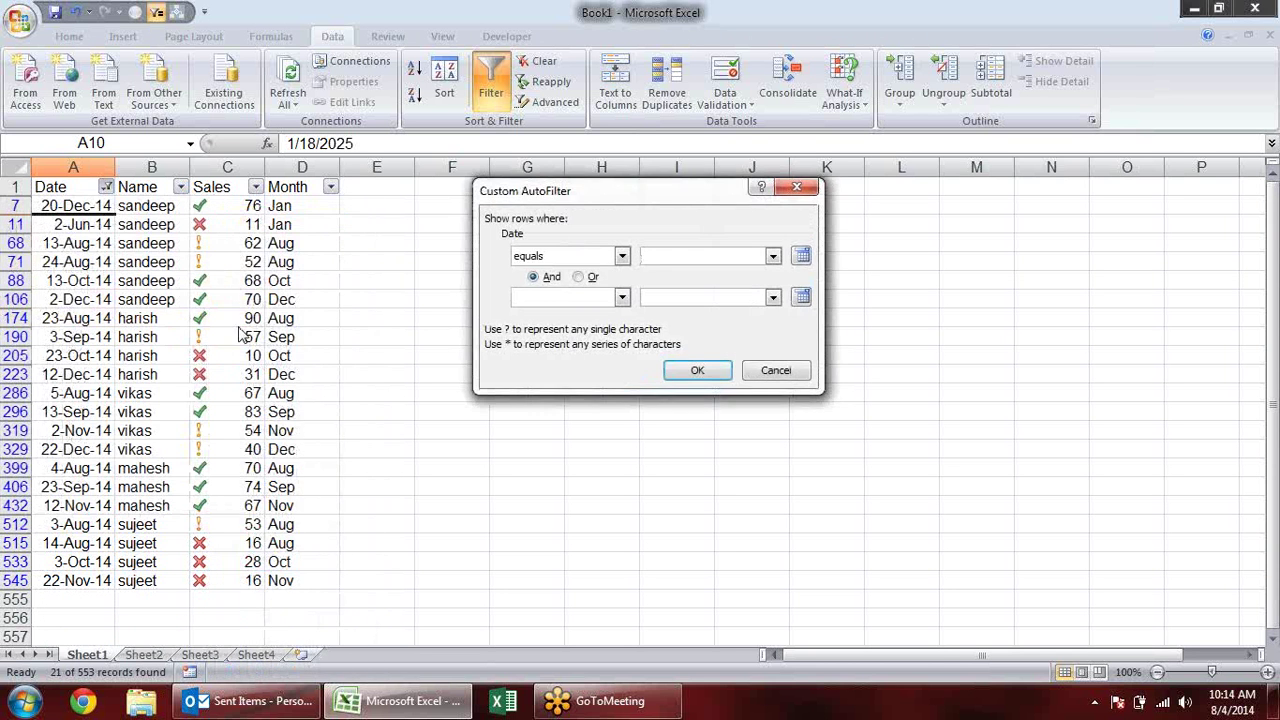
pyautogui.click(802, 257)
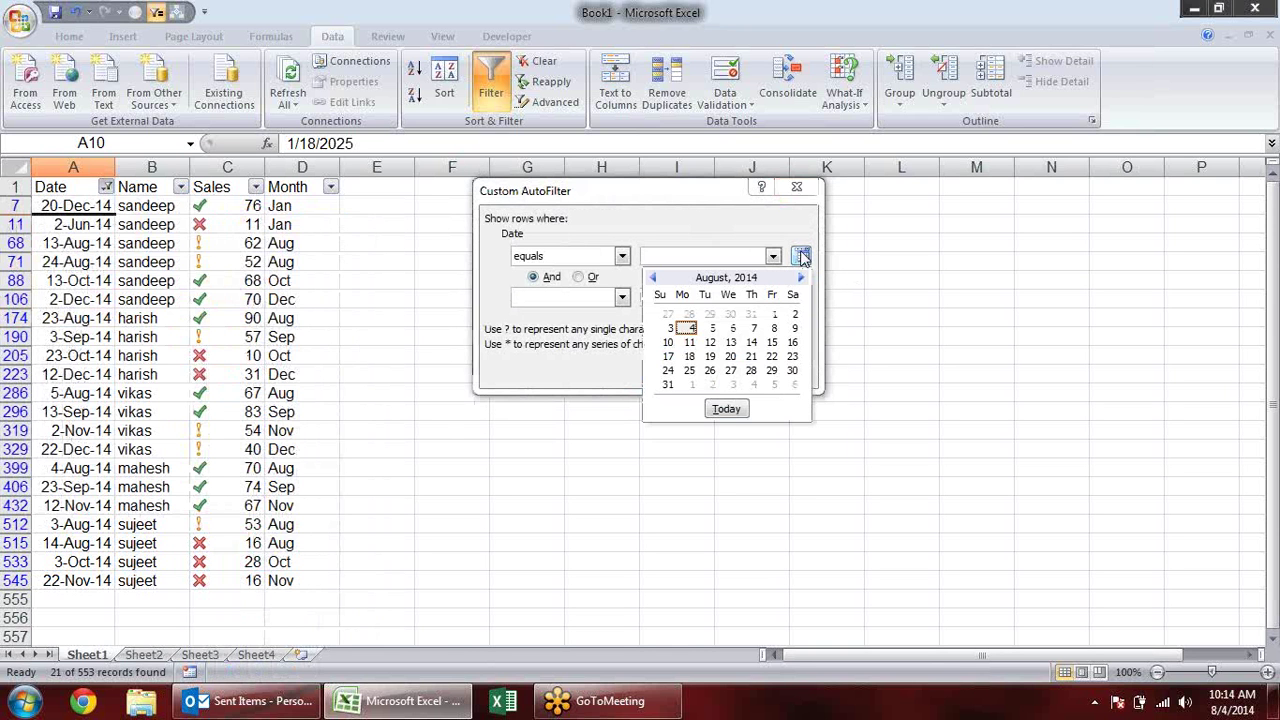
pyautogui.click(690, 330)
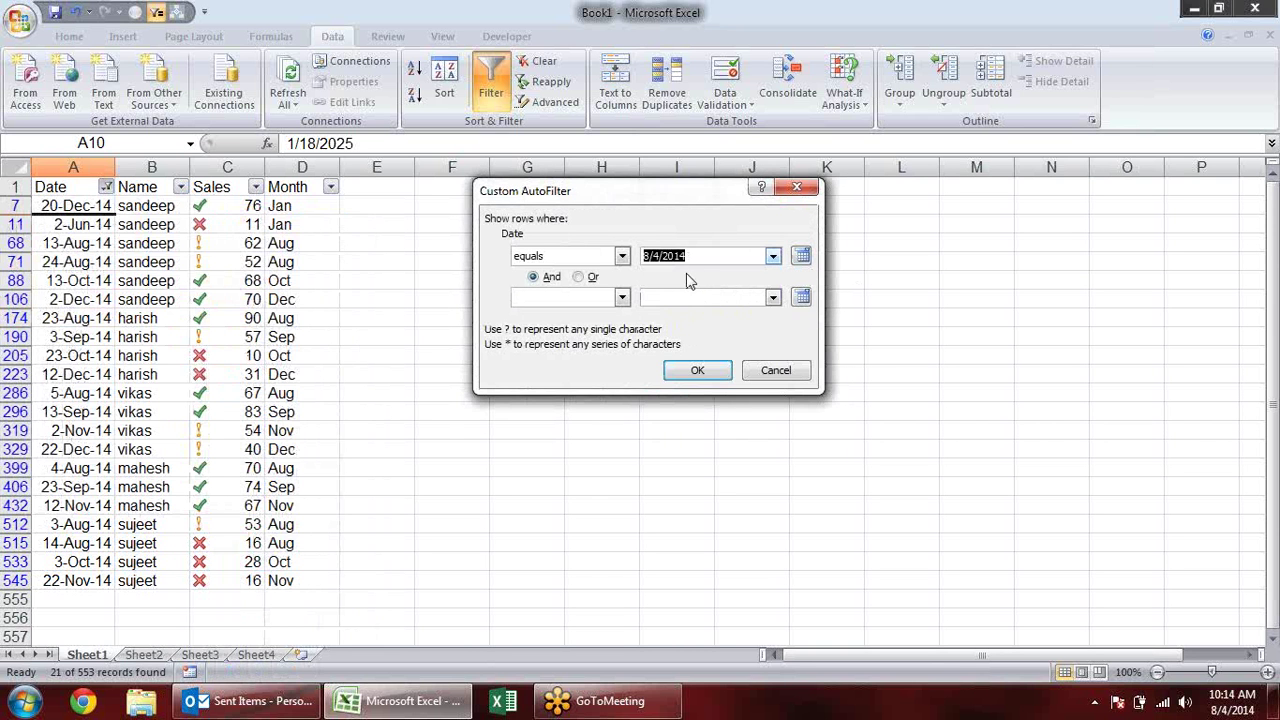
pyautogui.click(668, 370)
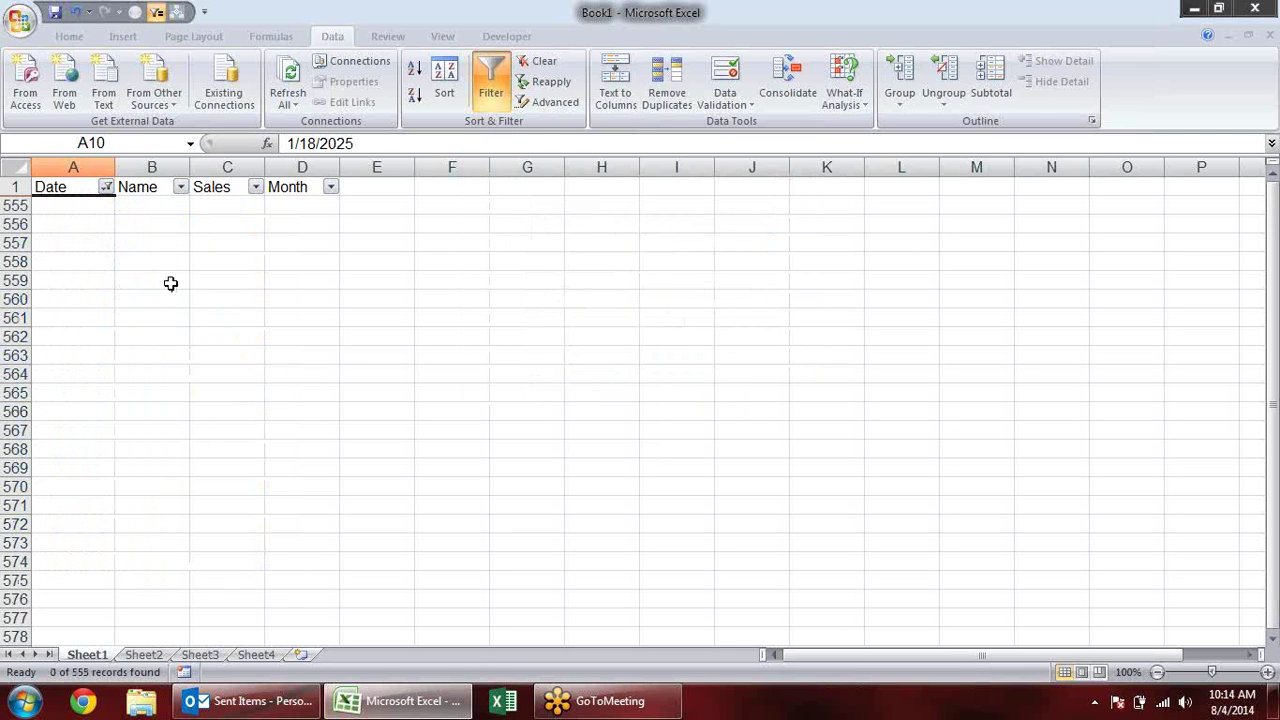
pyautogui.click(171, 281)
pyautogui.click(105, 187)
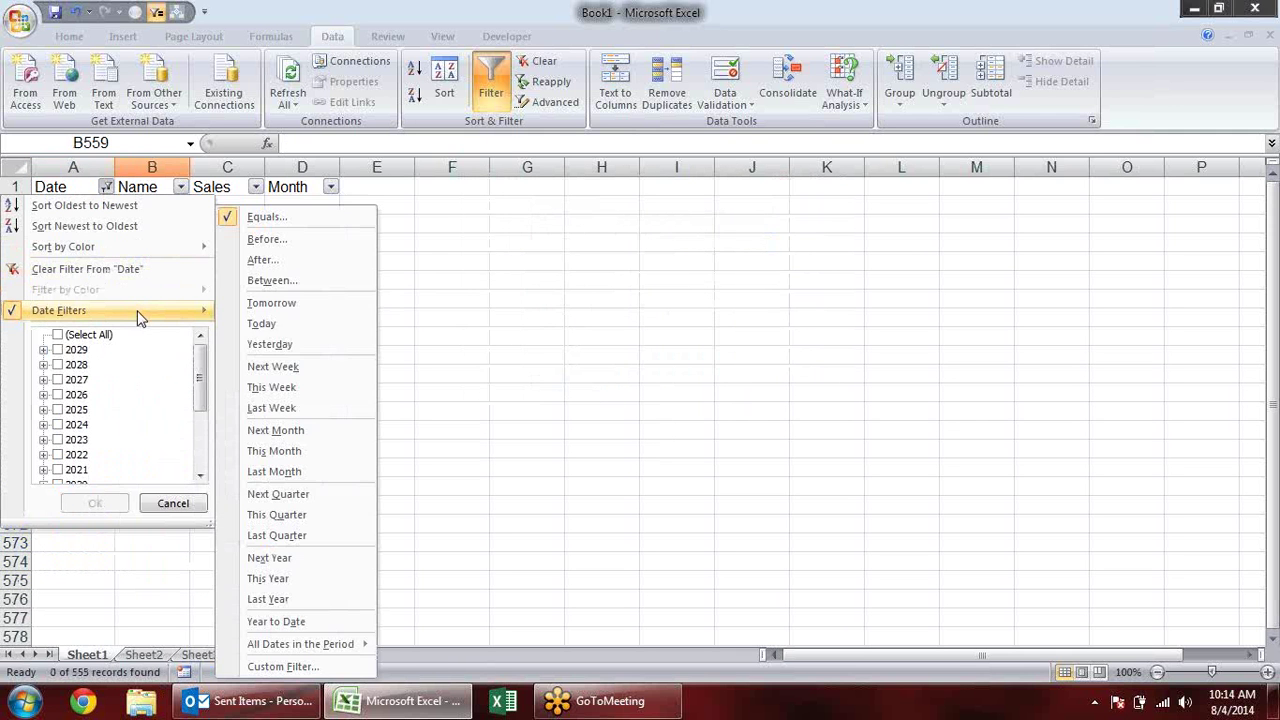
# Edit the custom date filter to equal 13-Oct-11 instead of 8/4/2014.
pyautogui.click(335, 213)
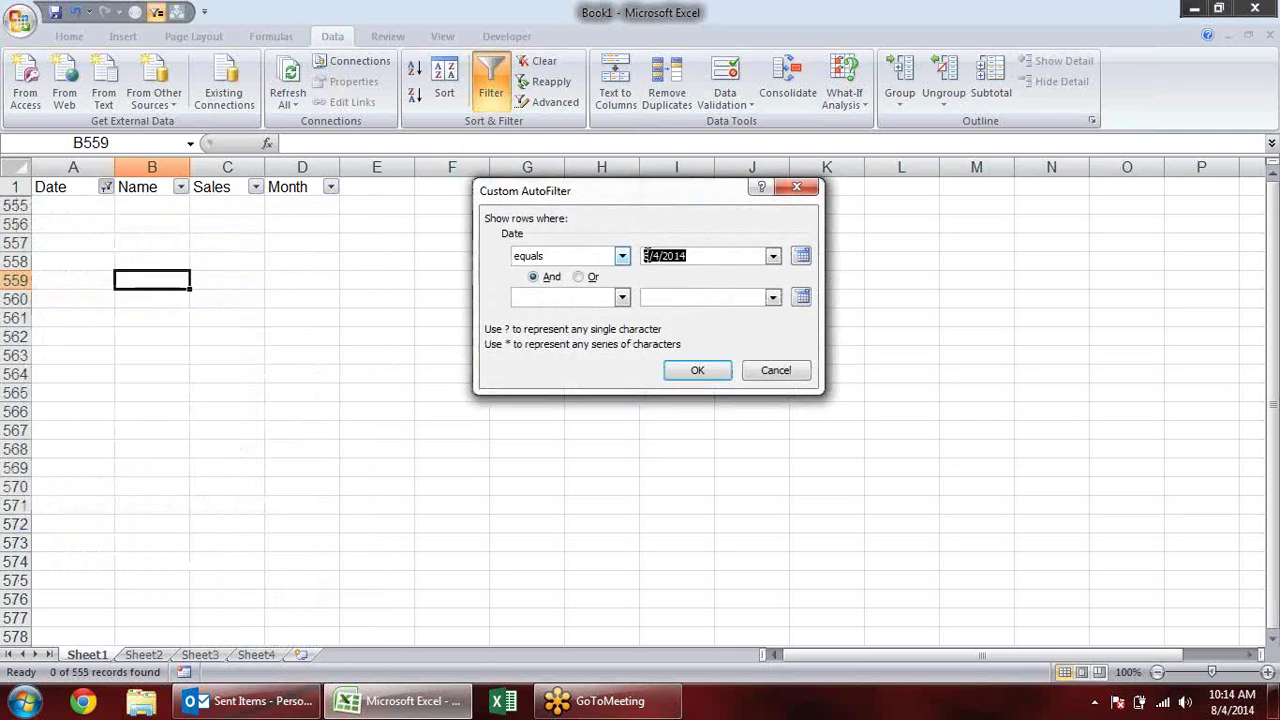
pyautogui.click(727, 257)
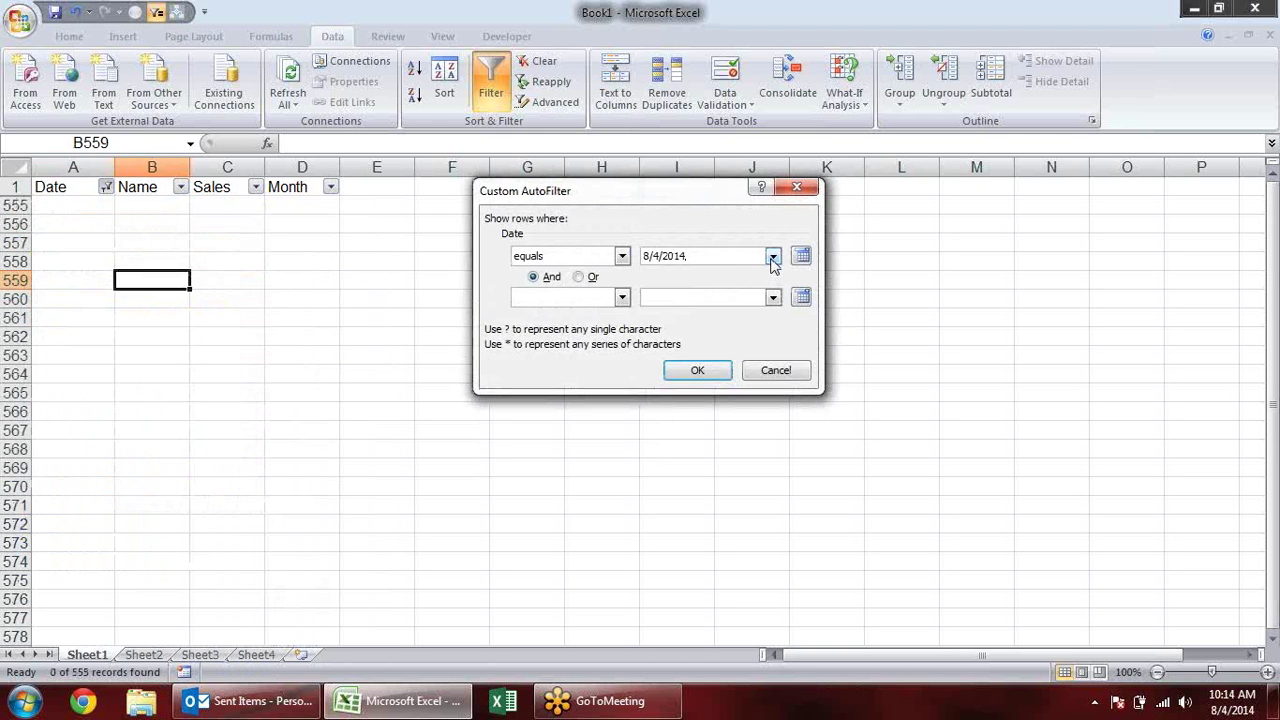
pyautogui.click(773, 257)
pyautogui.moveTo(773, 278)
pyautogui.mouseDown()
pyautogui.moveTo(773, 315)
pyautogui.moveTo(773, 298)
pyautogui.mouseUp()
pyautogui.click(690, 320)
pyautogui.click(773, 257)
pyautogui.click(748, 320)
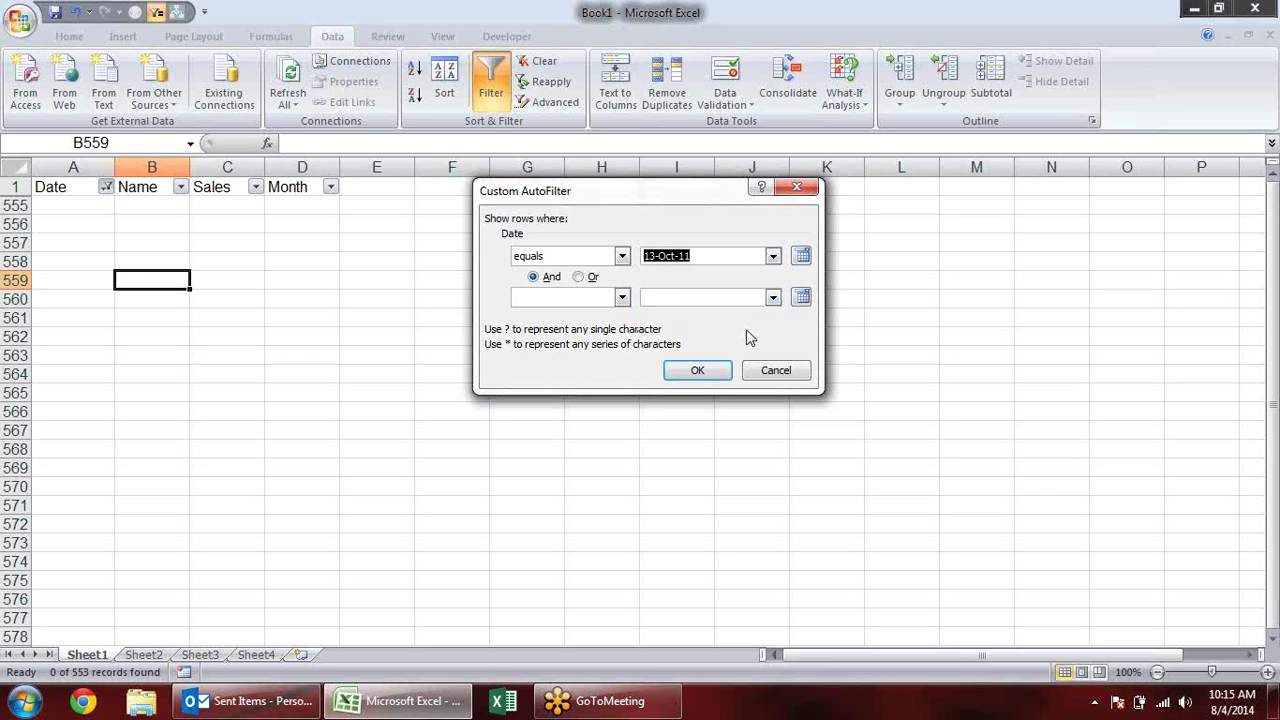
pyautogui.click(697, 371)
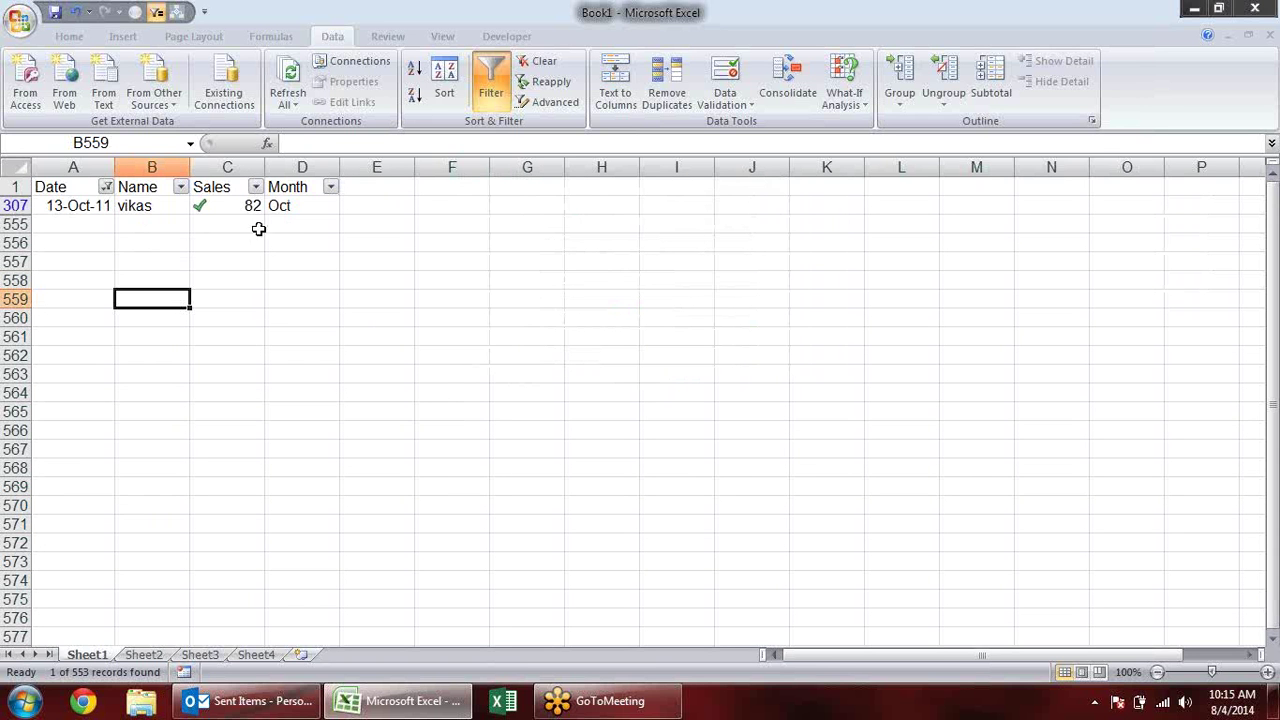
# Filter dates before 23-Oct-11 and select the eight remaining dates in column A.
pyautogui.click(106, 187)
pyautogui.moveTo(60, 310)
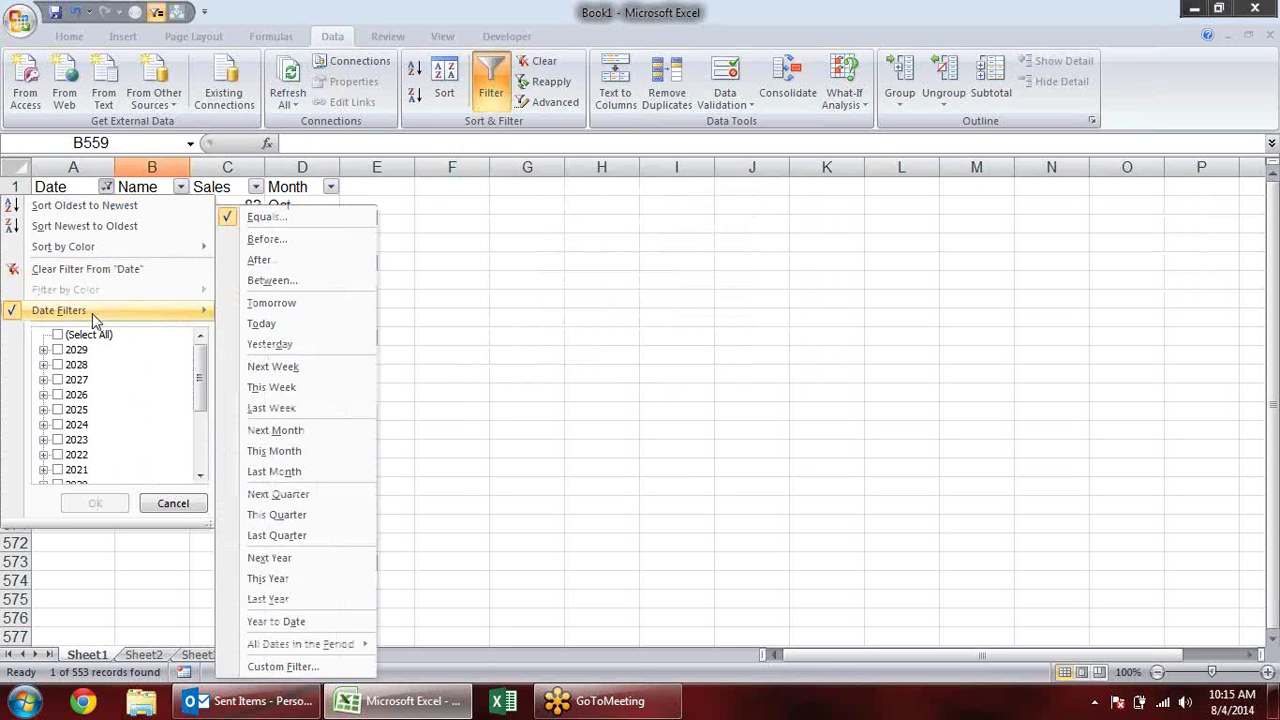
pyautogui.click(294, 240)
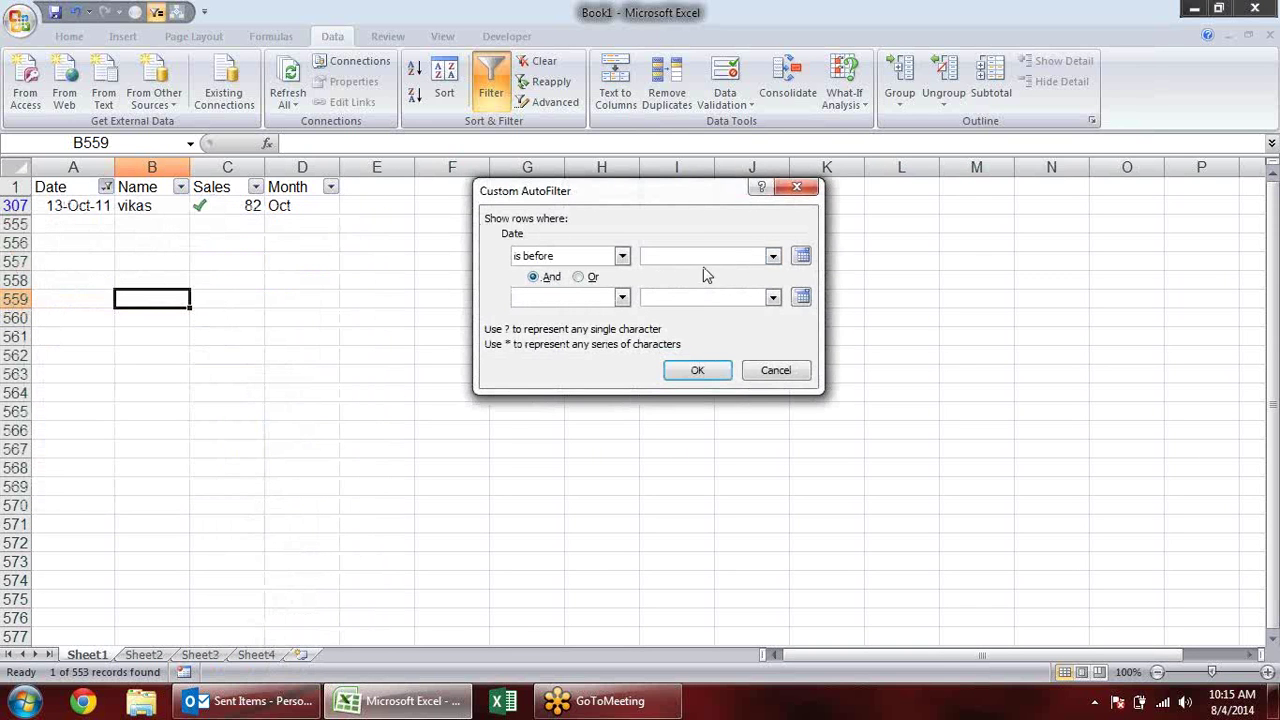
pyautogui.click(773, 256)
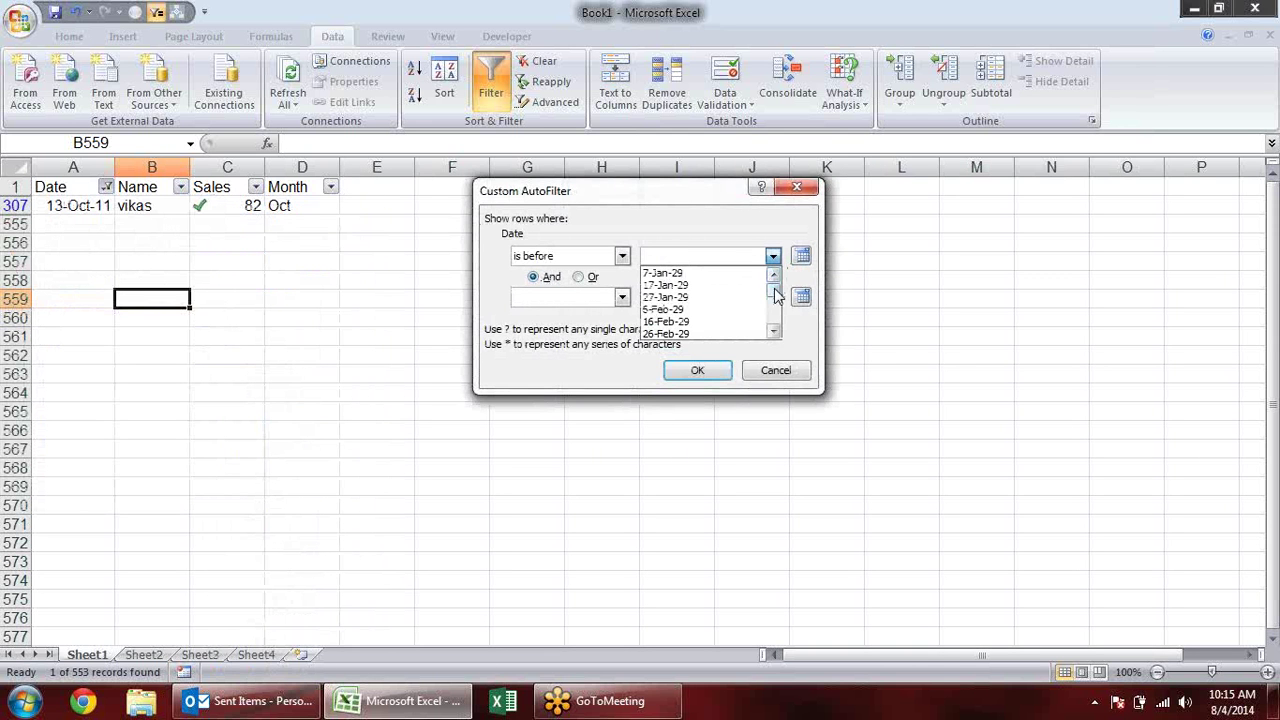
pyautogui.moveTo(776, 293); pyautogui.dragTo(776, 333)
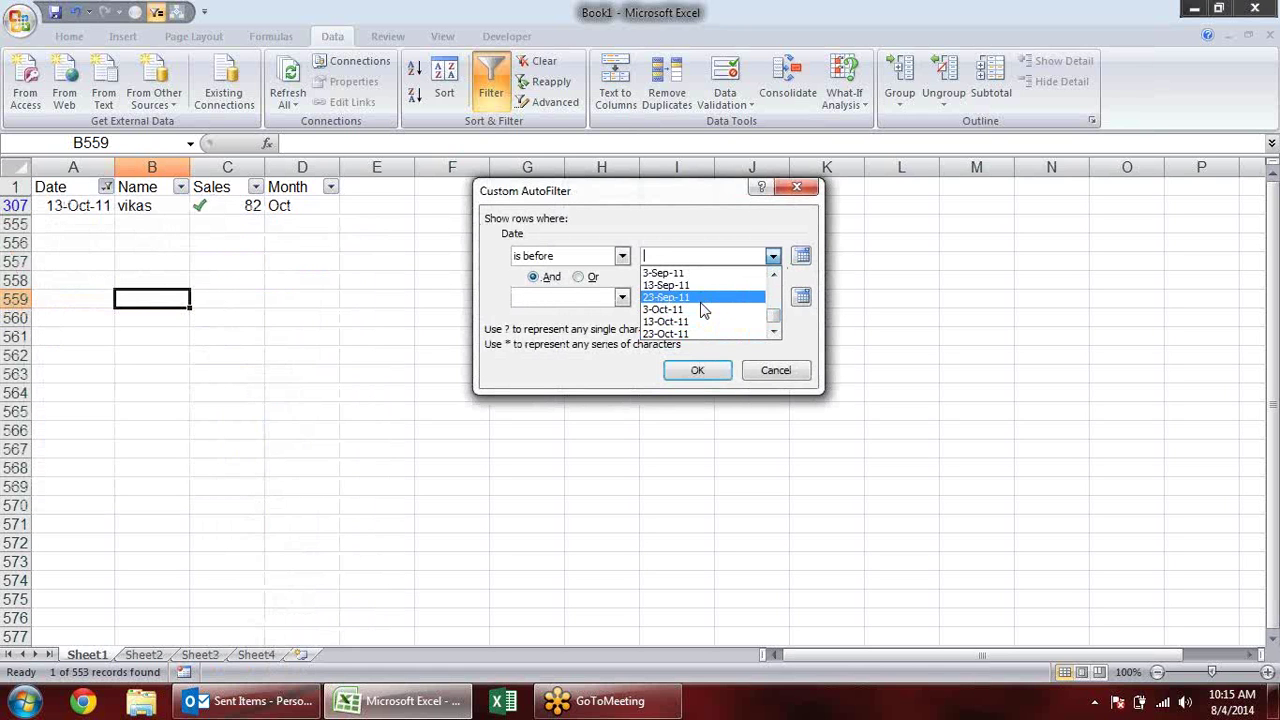
pyautogui.click(715, 333)
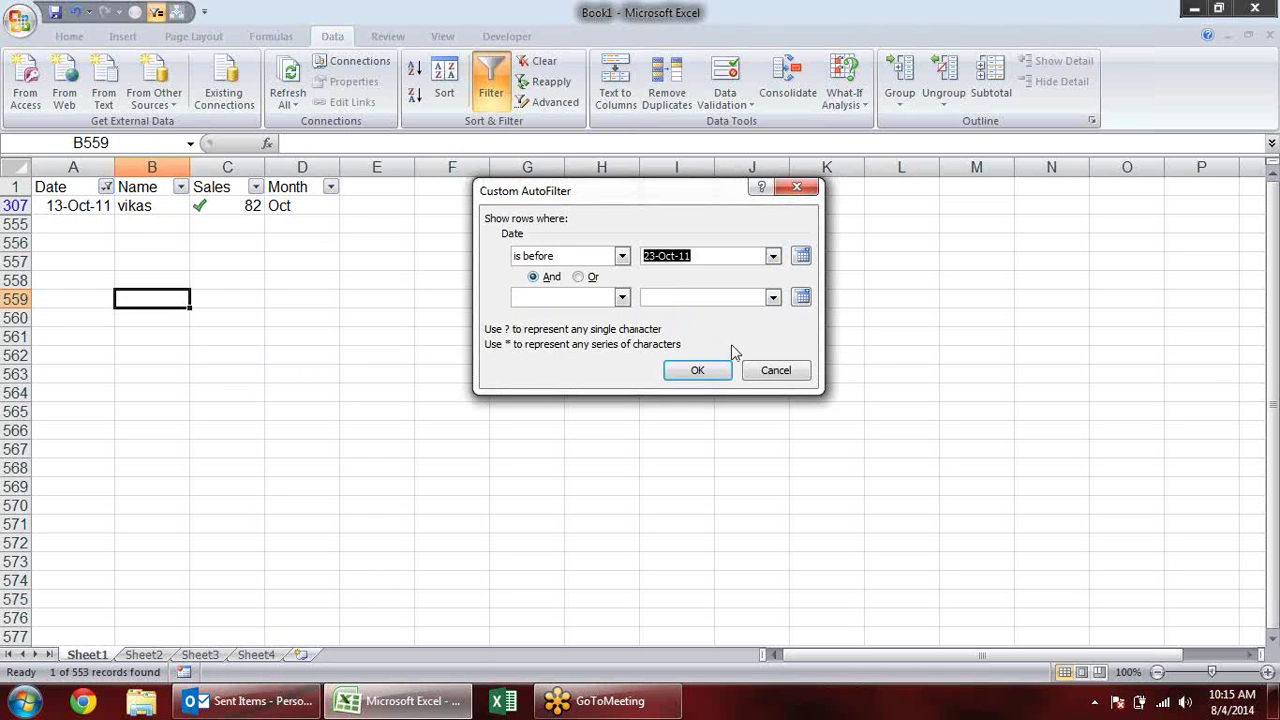
pyautogui.click(697, 370)
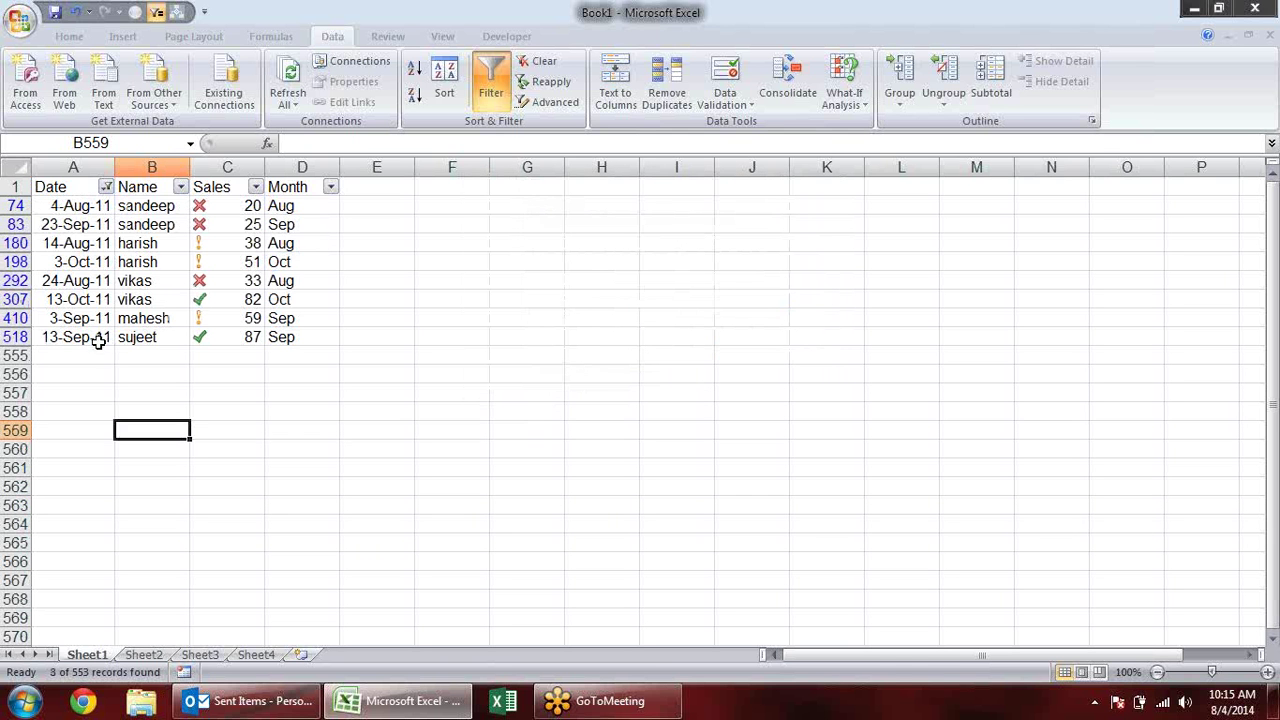
pyautogui.moveTo(99, 341); pyautogui.dragTo(80, 208)
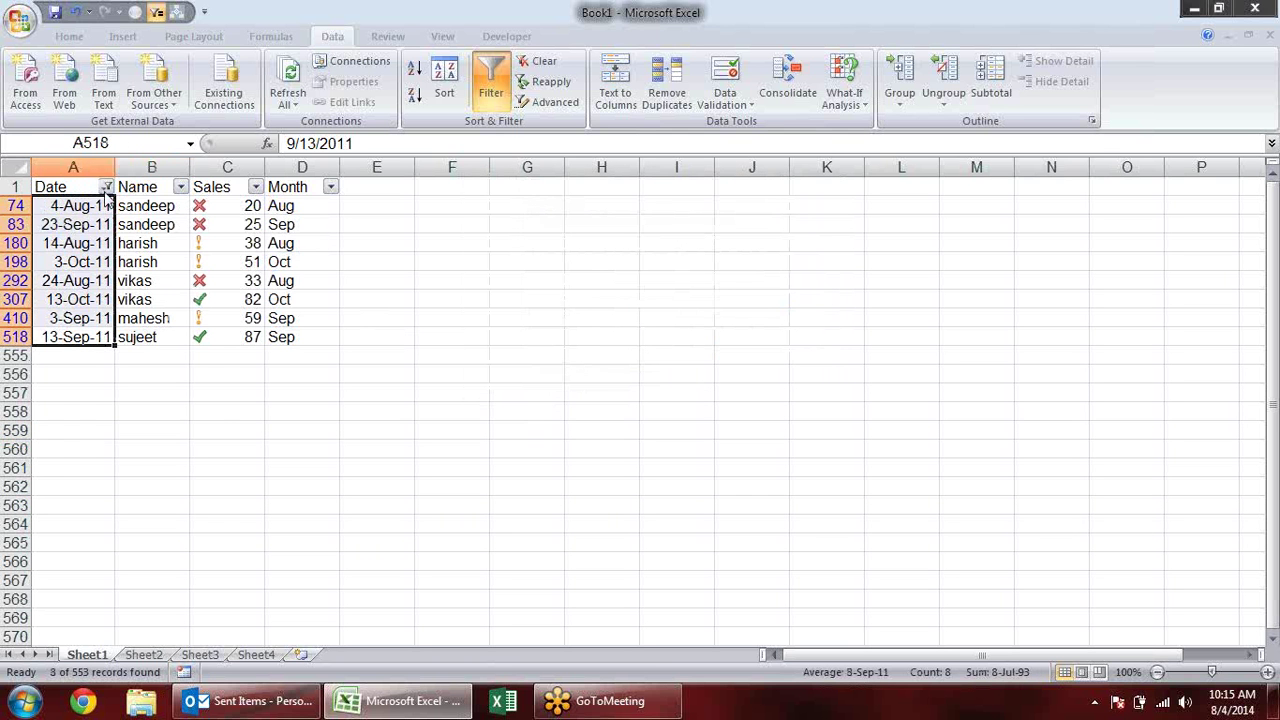
# Filter the Date column to dates after 27-Jan-29.
pyautogui.click(106, 188)
pyautogui.moveTo(60, 310)
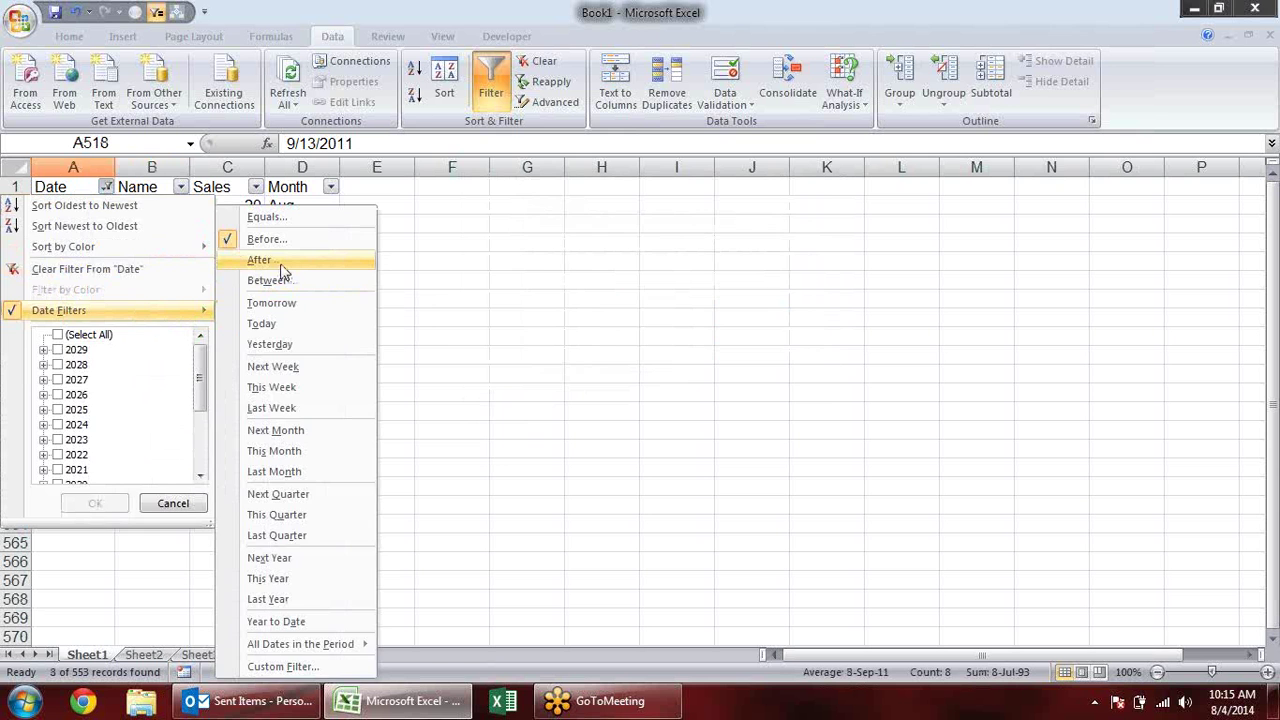
pyautogui.click(281, 264)
pyautogui.click(773, 256)
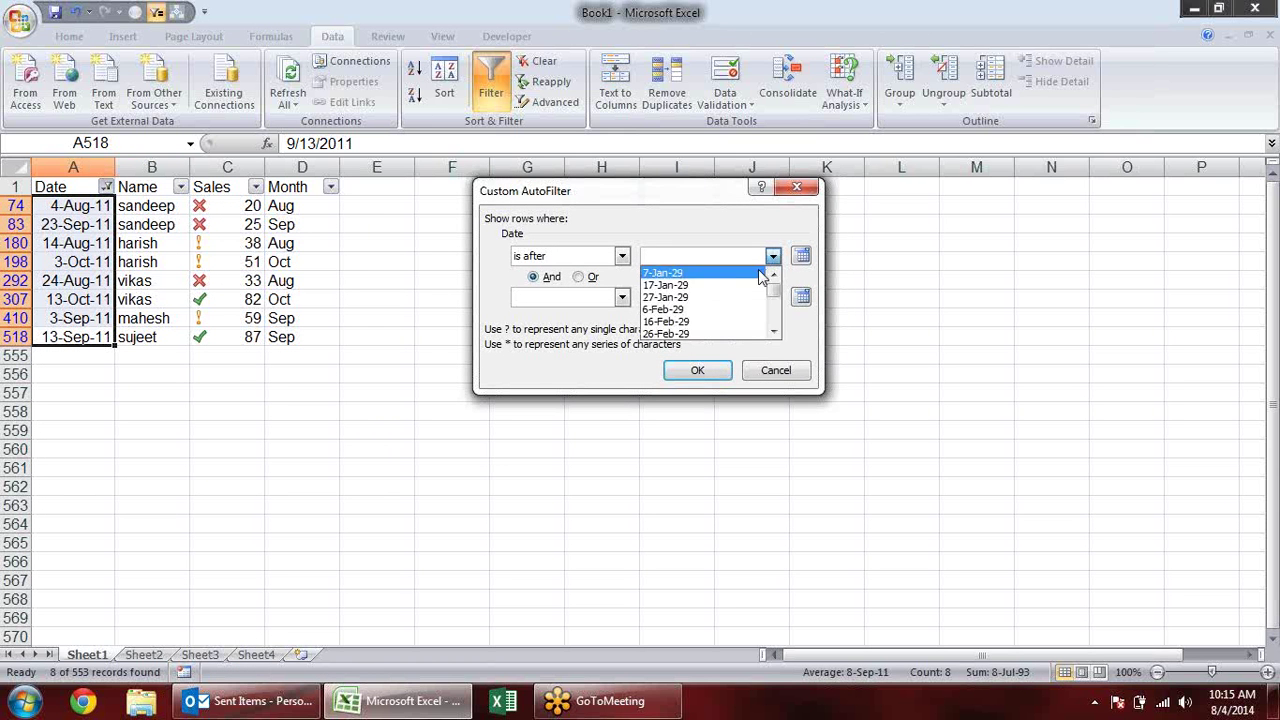
pyautogui.click(727, 297)
pyautogui.click(693, 370)
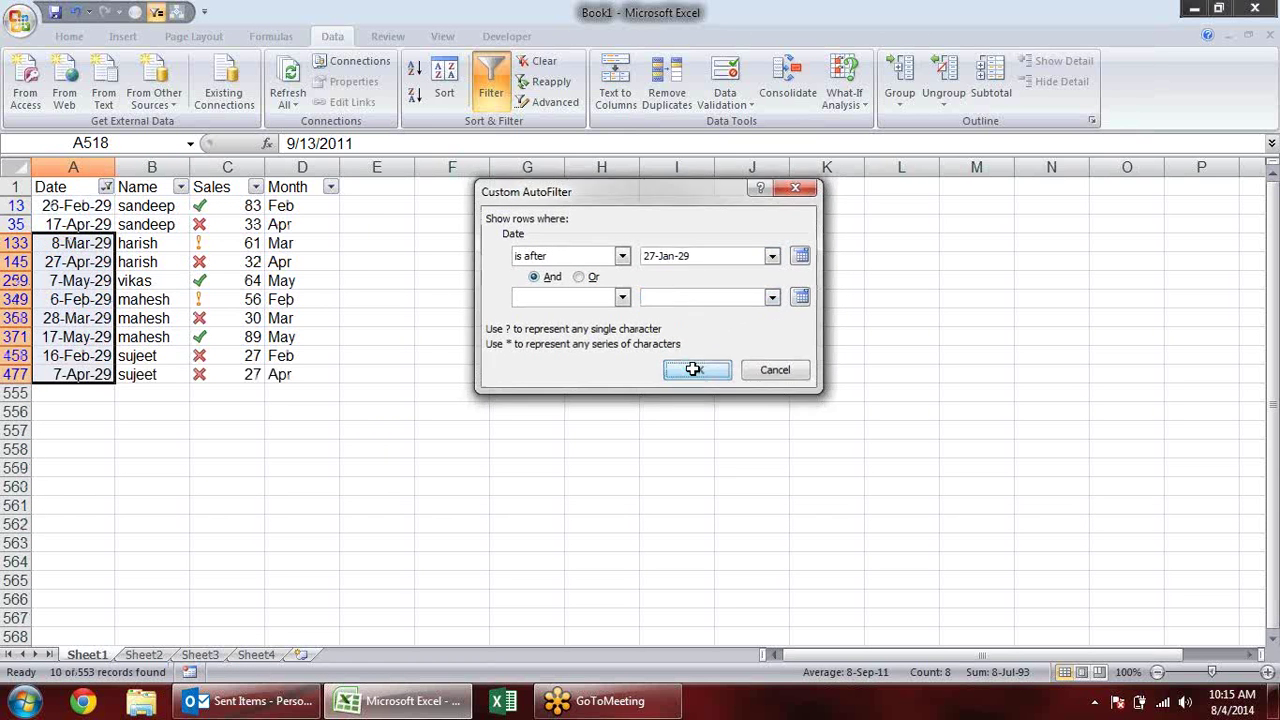
pyautogui.click(358, 350)
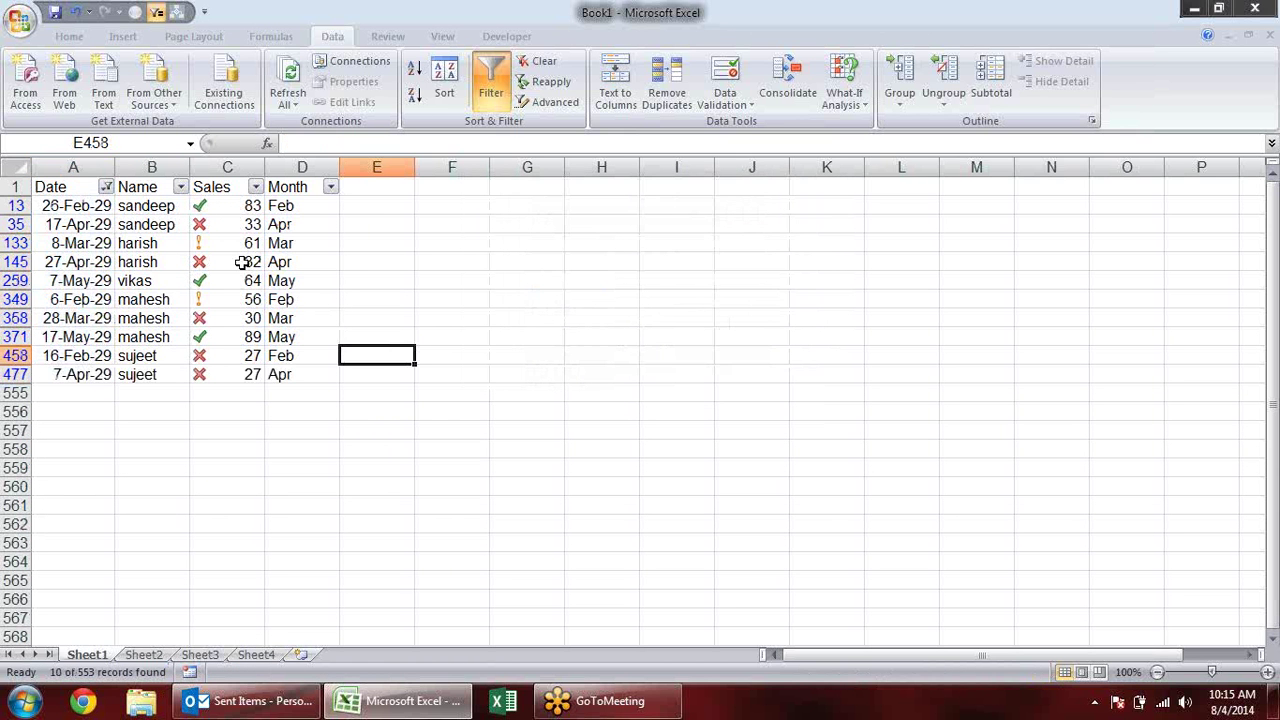
# Apply a custom Date range from 1-Apr-14 through 31-Mar-15, showing 30 records.
pyautogui.click(105, 187)
pyautogui.moveTo(60, 310)
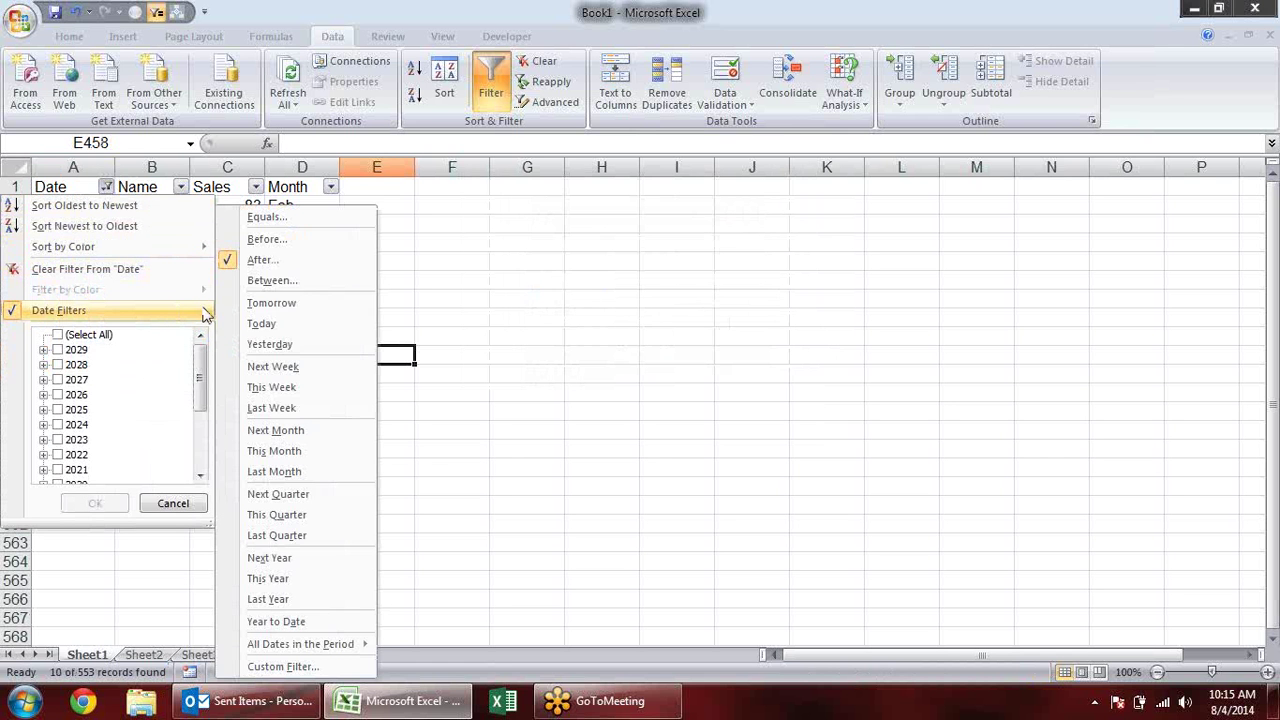
pyautogui.click(273, 280)
pyautogui.write('31-mar-15')
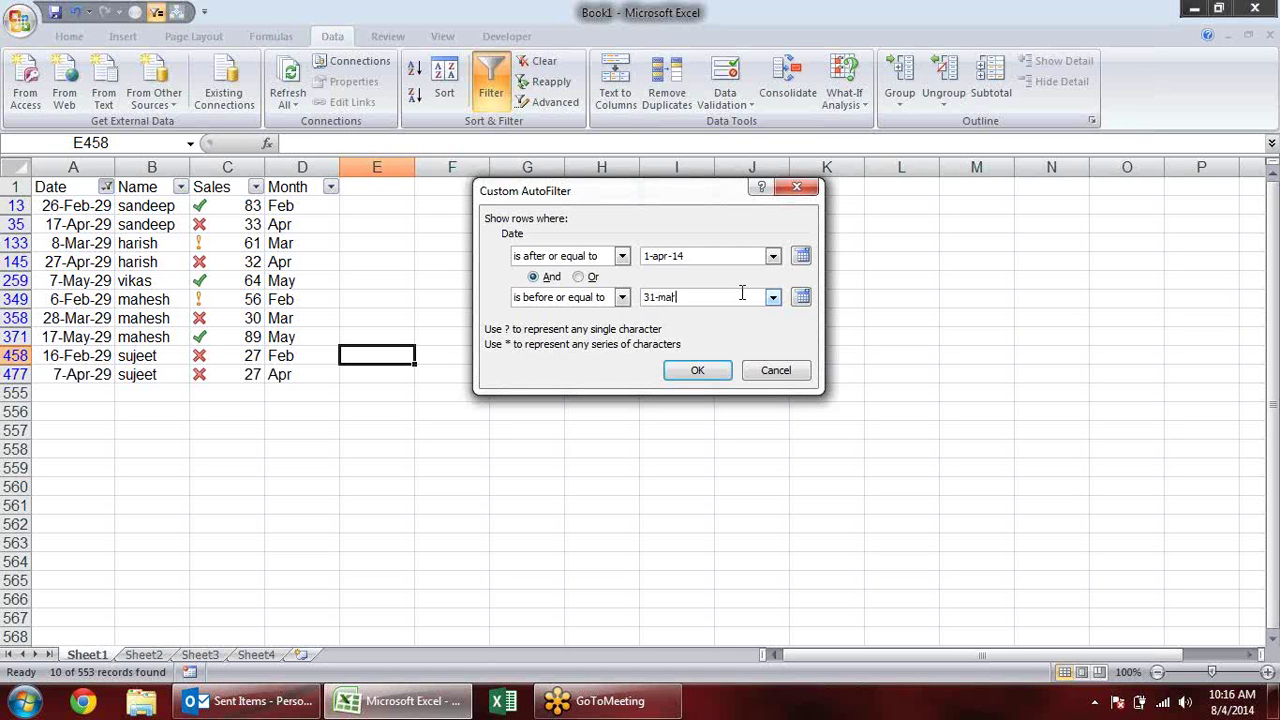
pyautogui.click(718, 369)
pyautogui.scroll(-1, 113, 256)
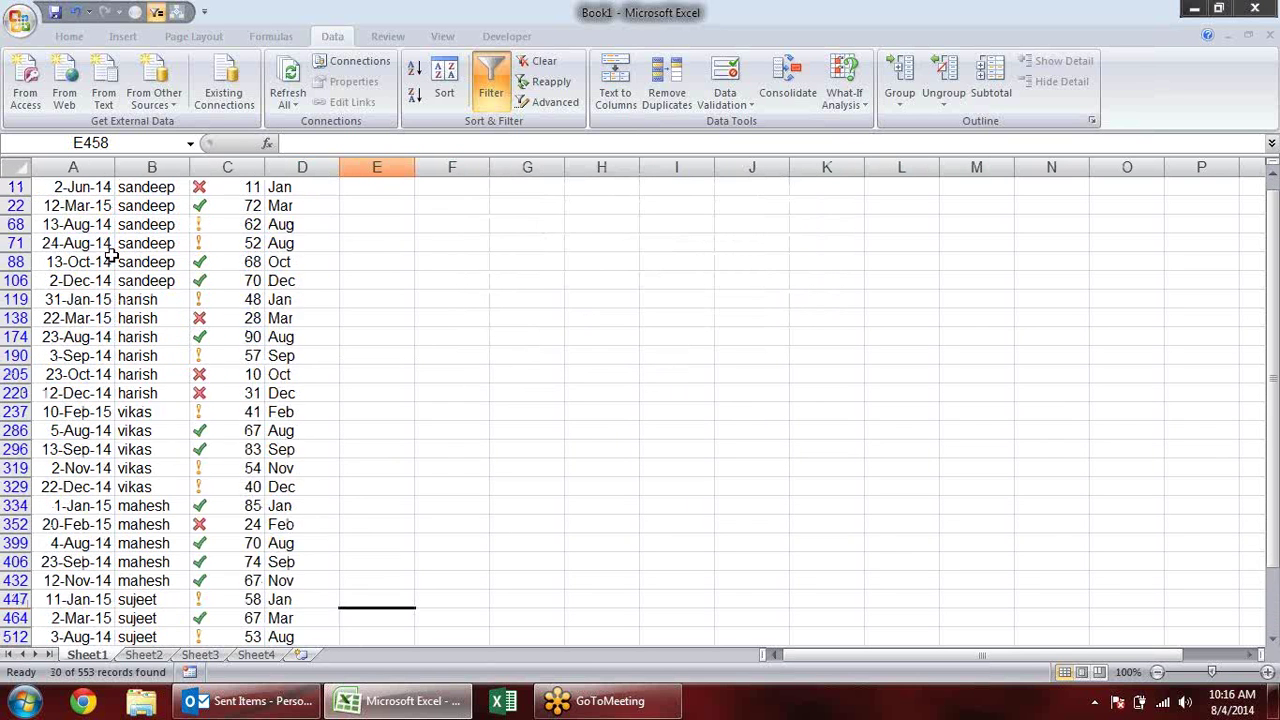
pyautogui.scroll(-1, 113, 256)
pyautogui.scroll(-2, 113, 258)
pyautogui.scroll(2, 113, 260)
pyautogui.scroll(2, 113, 262)
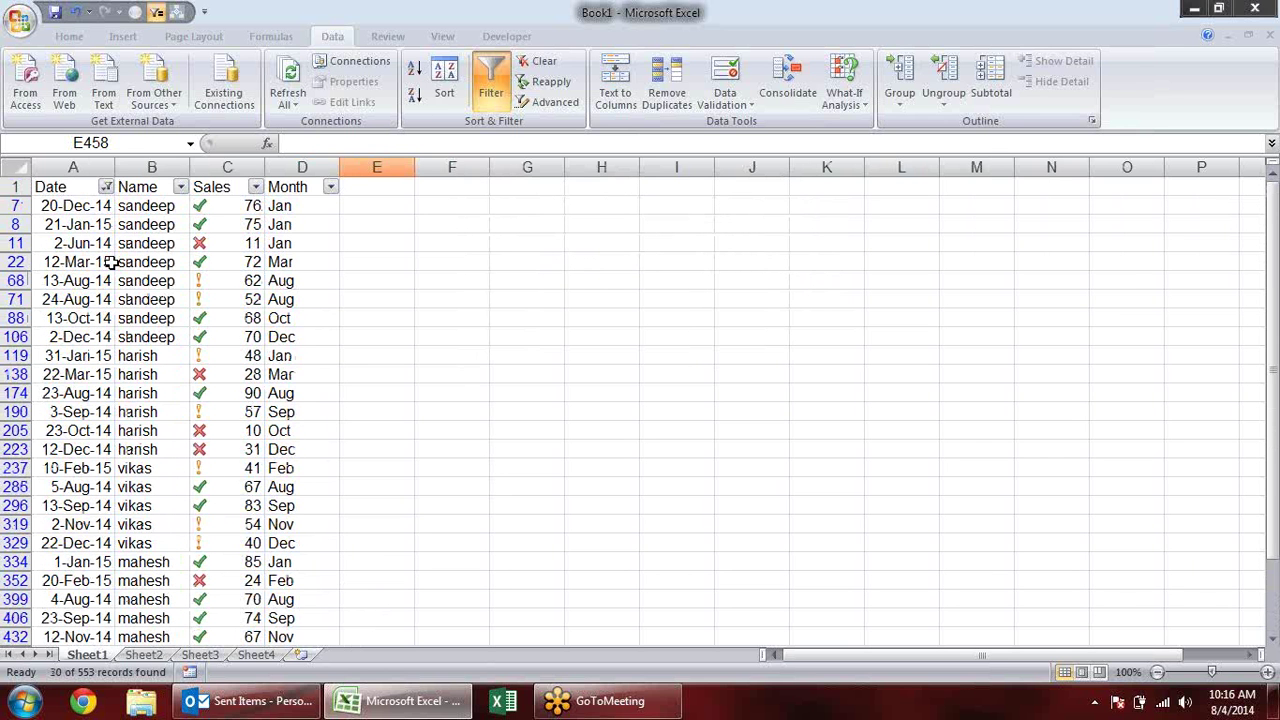
# Apply the Tomorrow, Yesterday and Today date filters in turn.
pyautogui.click(105, 187)
pyautogui.moveTo(100, 310)
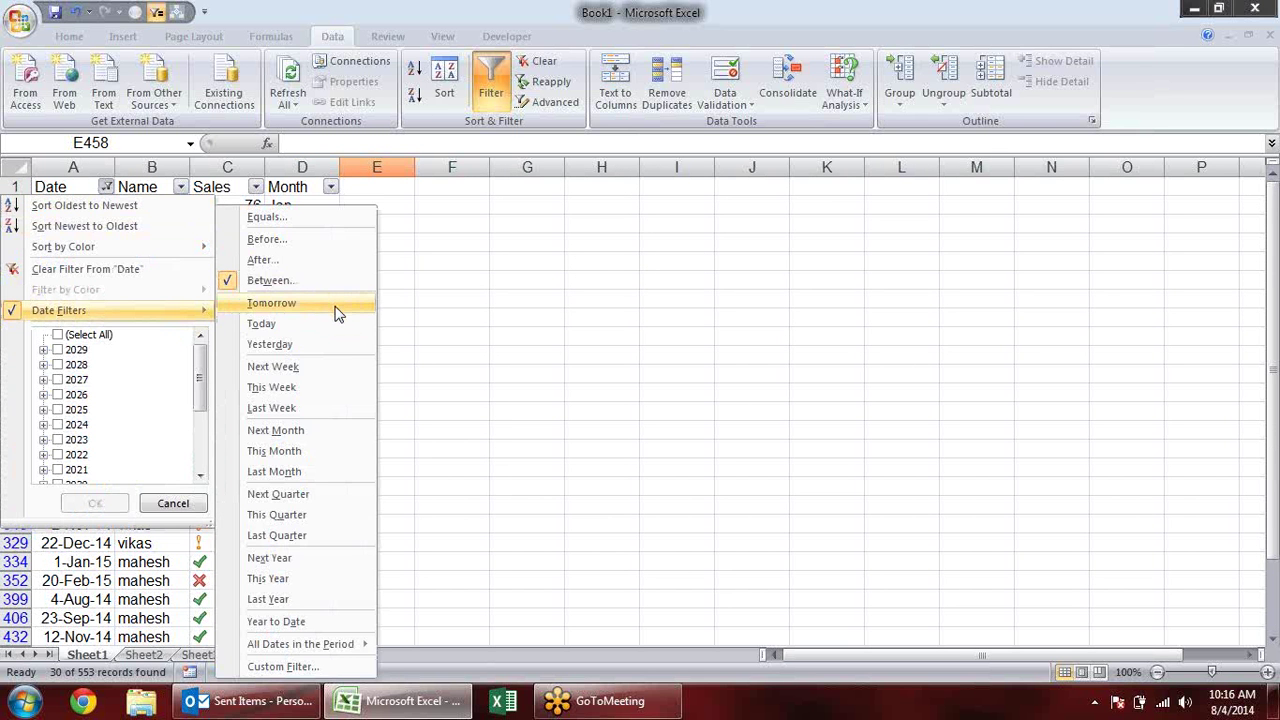
pyautogui.click(336, 311)
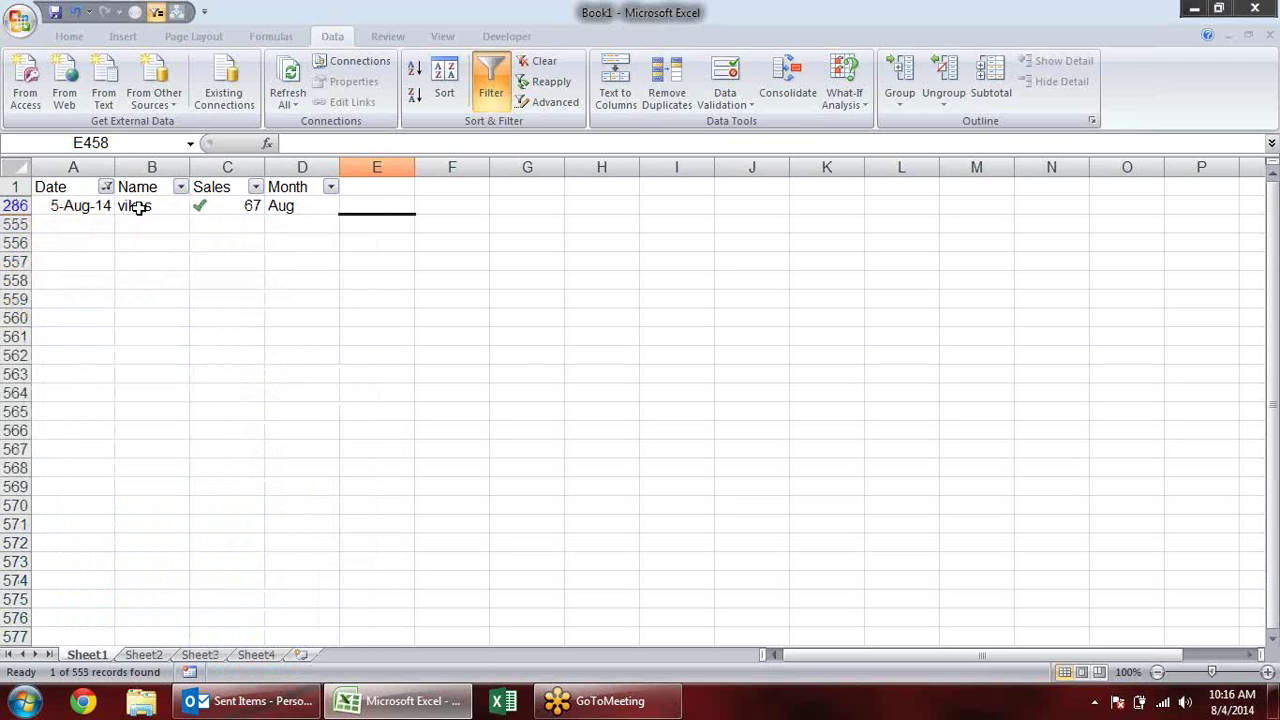
pyautogui.click(105, 187)
pyautogui.click(291, 277)
pyautogui.click(107, 189)
pyautogui.moveTo(59, 310)
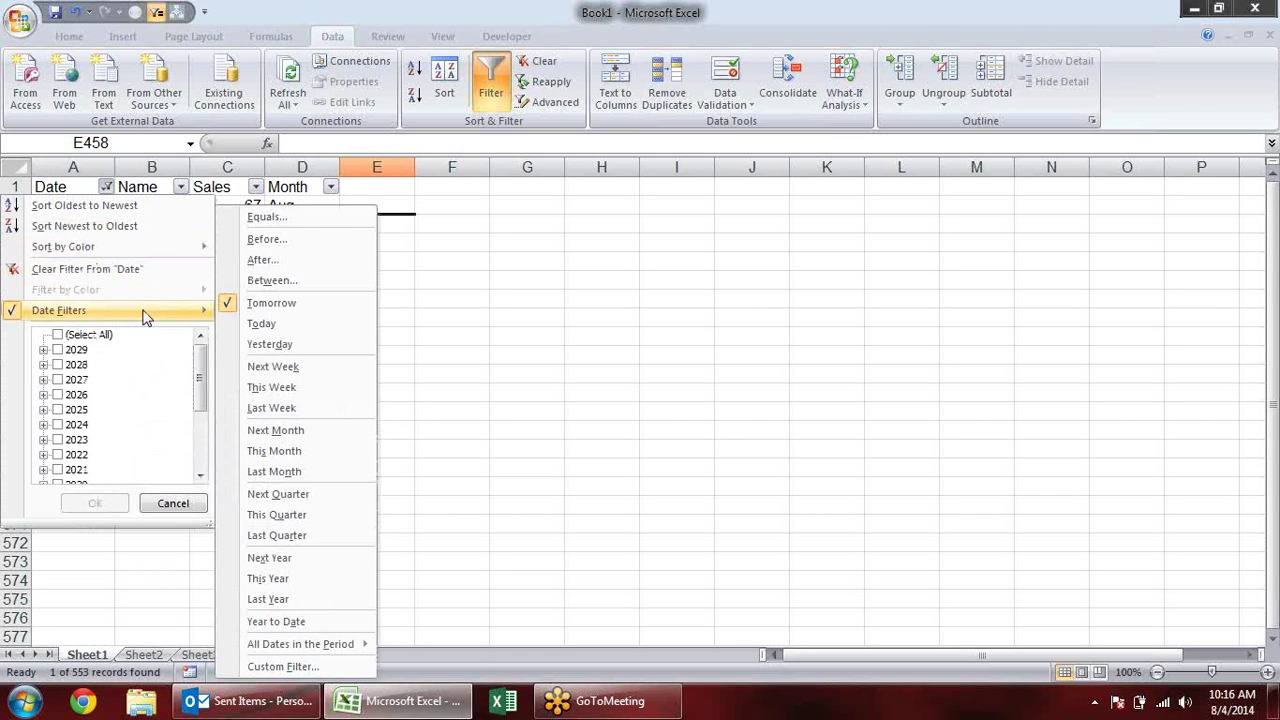
pyautogui.click(272, 342)
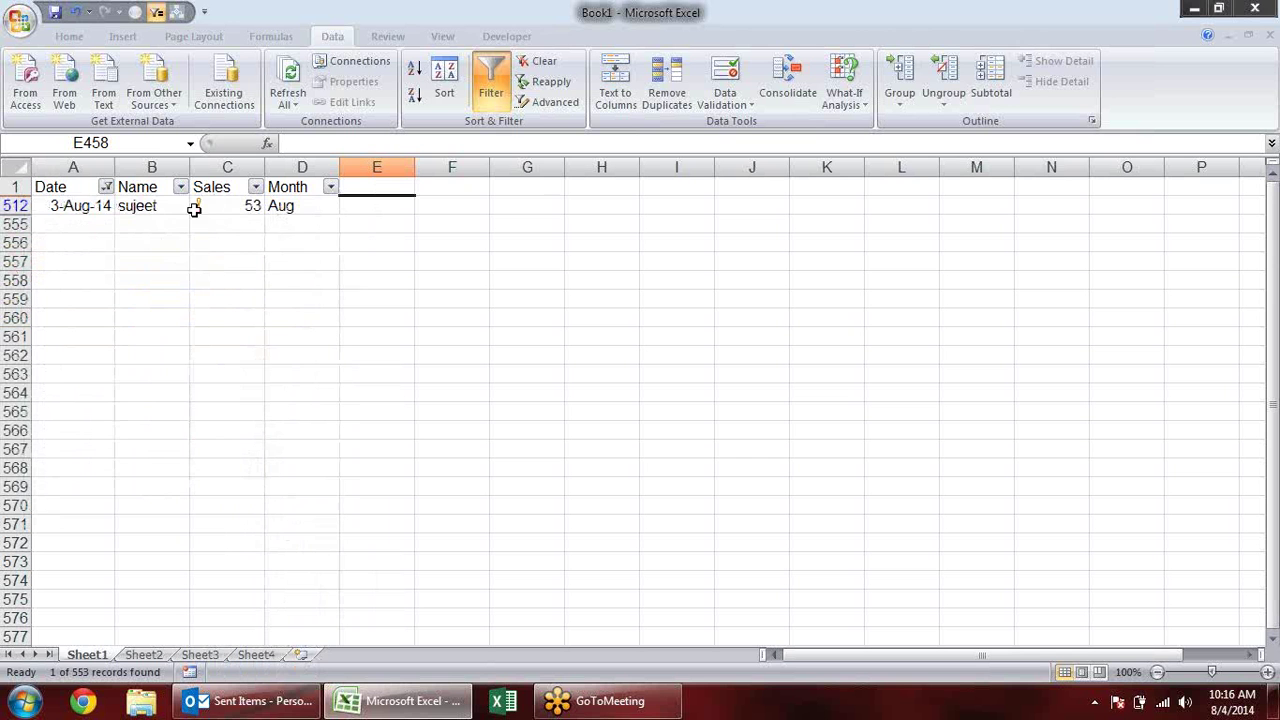
pyautogui.click(107, 189)
pyautogui.moveTo(115, 310)
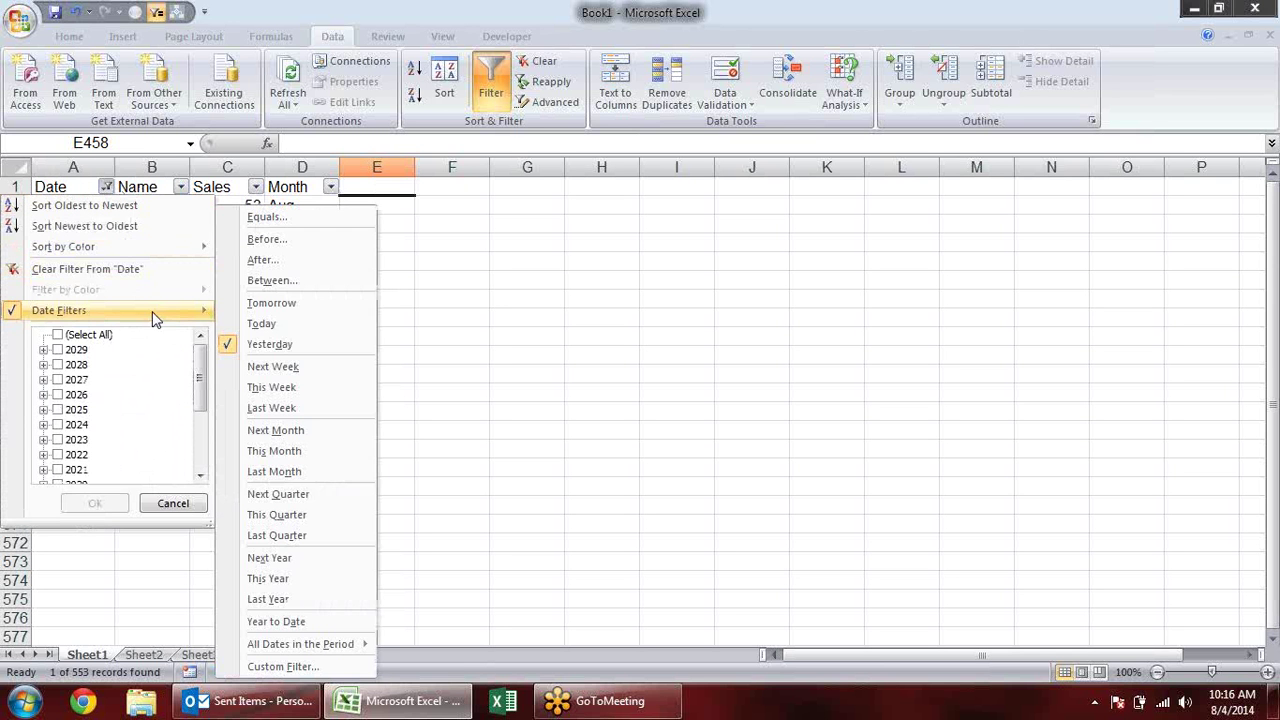
pyautogui.click(265, 323)
pyautogui.click(162, 261)
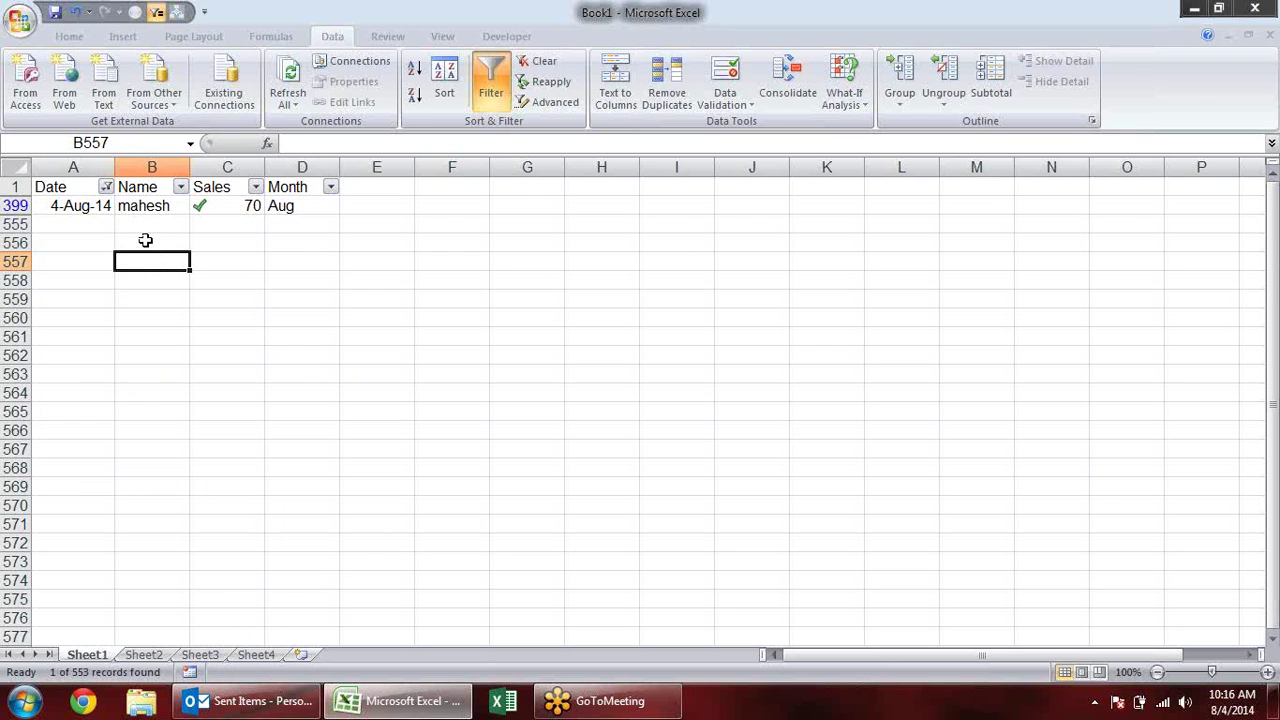
# Apply the Next Week, This Week and Last Week date filters in turn.
pyautogui.click(105, 189)
pyautogui.moveTo(60, 310)
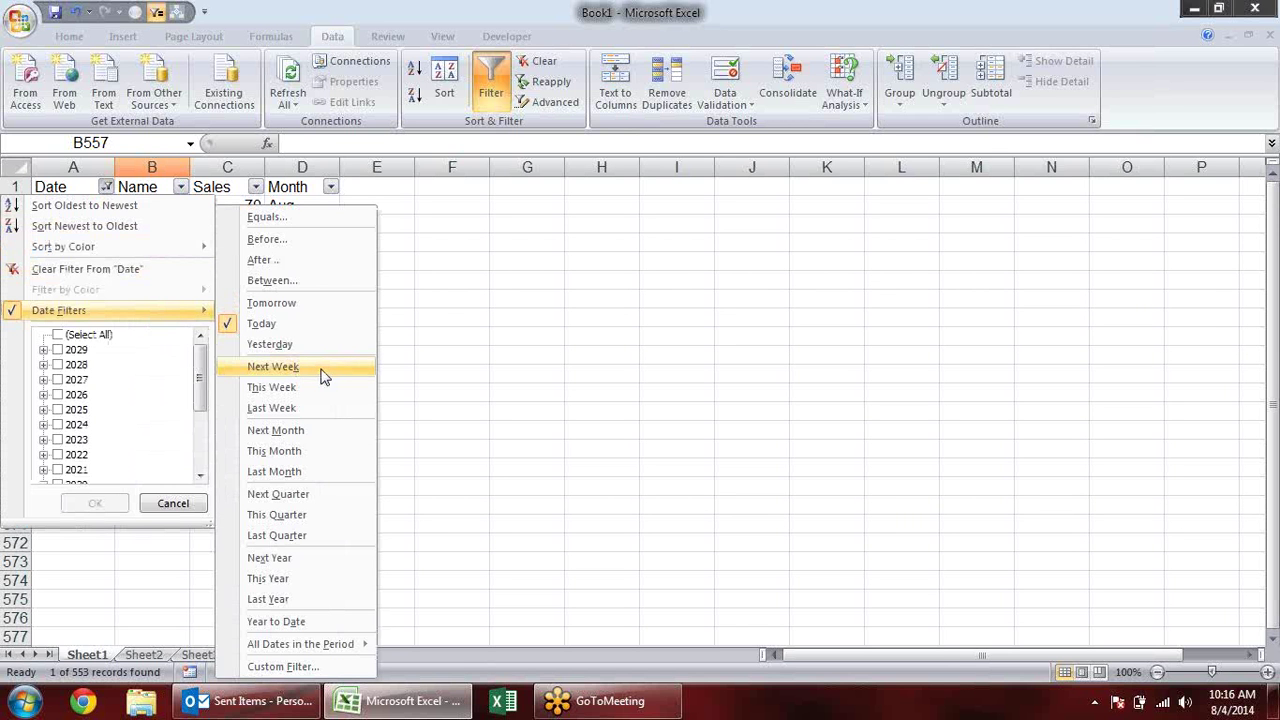
pyautogui.click(323, 370)
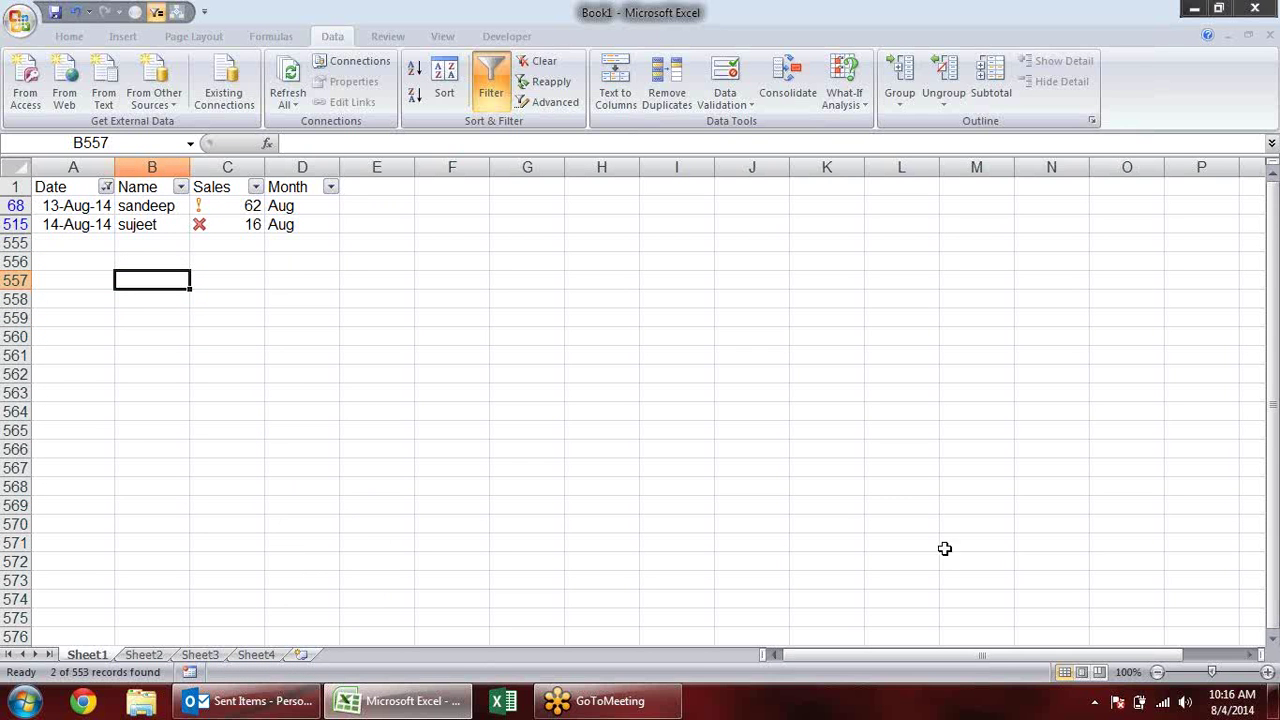
pyautogui.click(105, 187)
pyautogui.moveTo(118, 310)
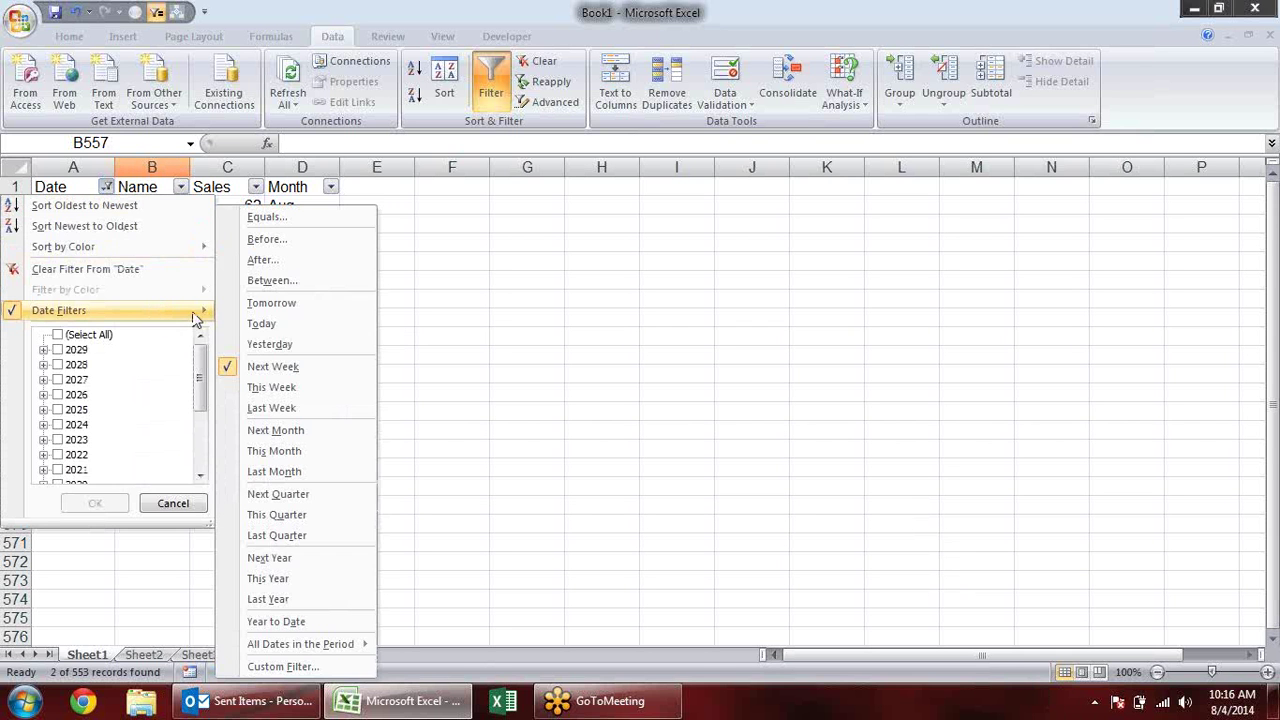
pyautogui.click(276, 389)
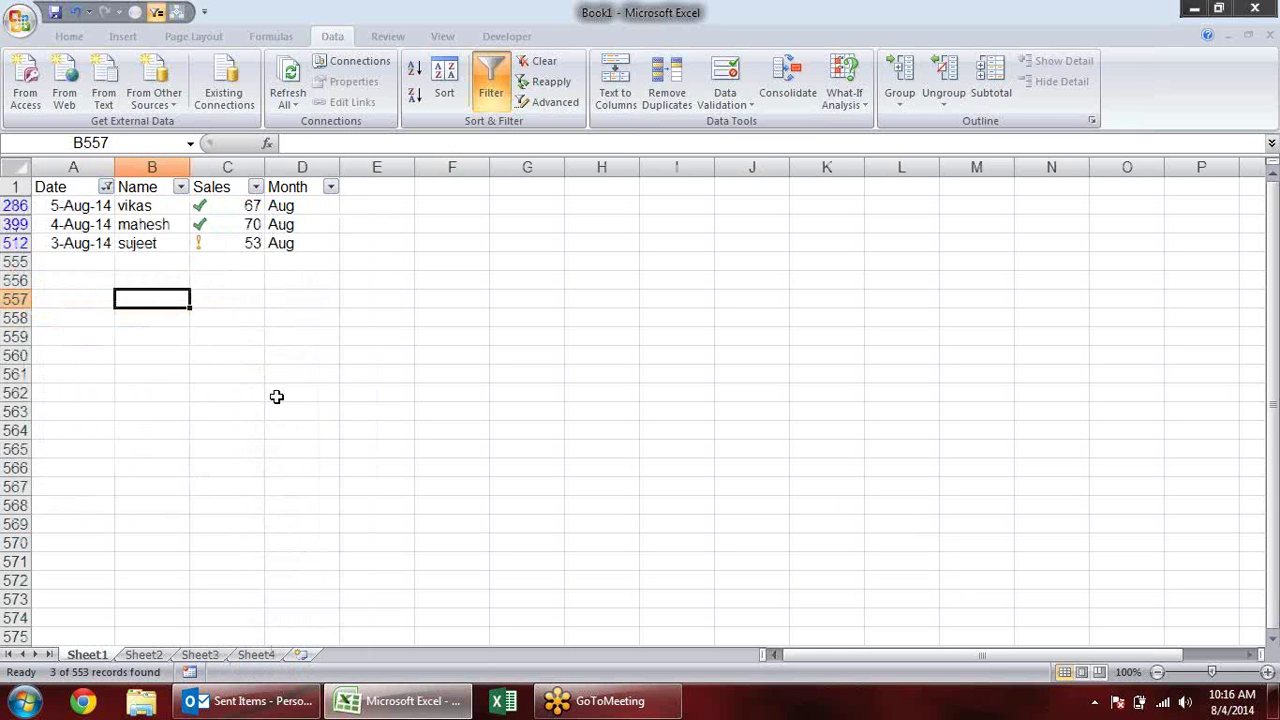
pyautogui.click(105, 187)
pyautogui.moveTo(118, 310)
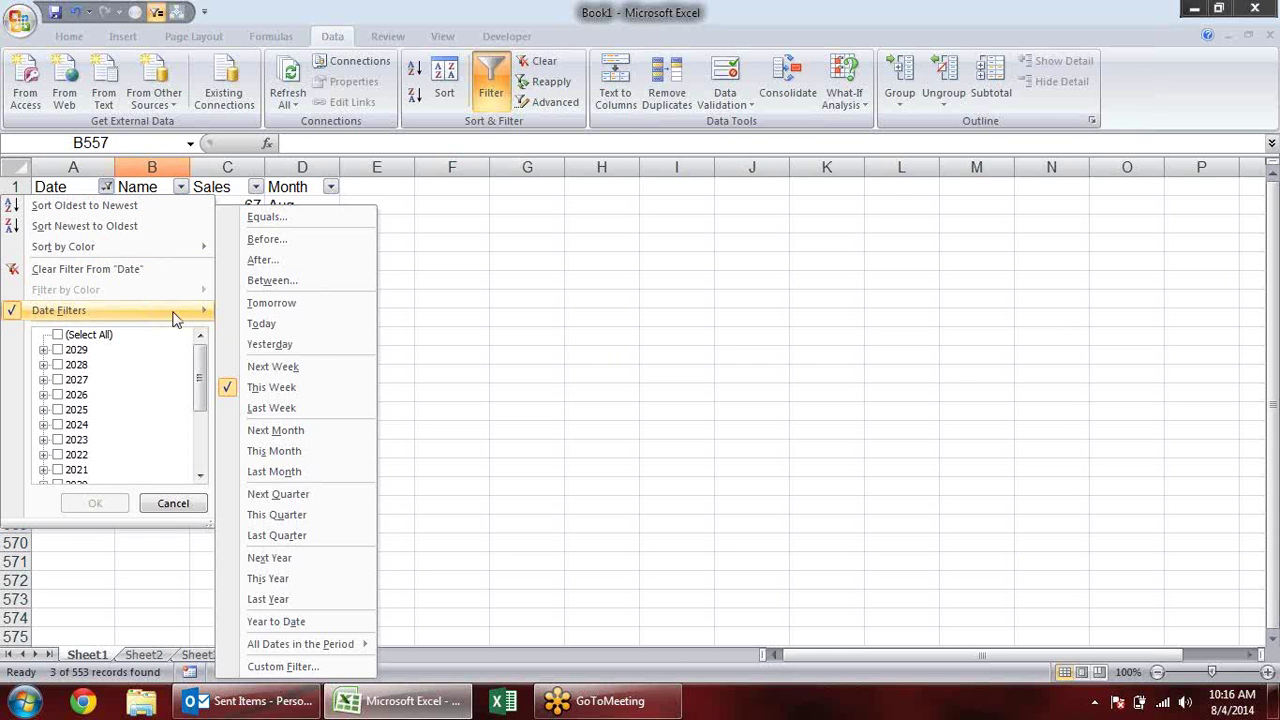
pyautogui.click(315, 410)
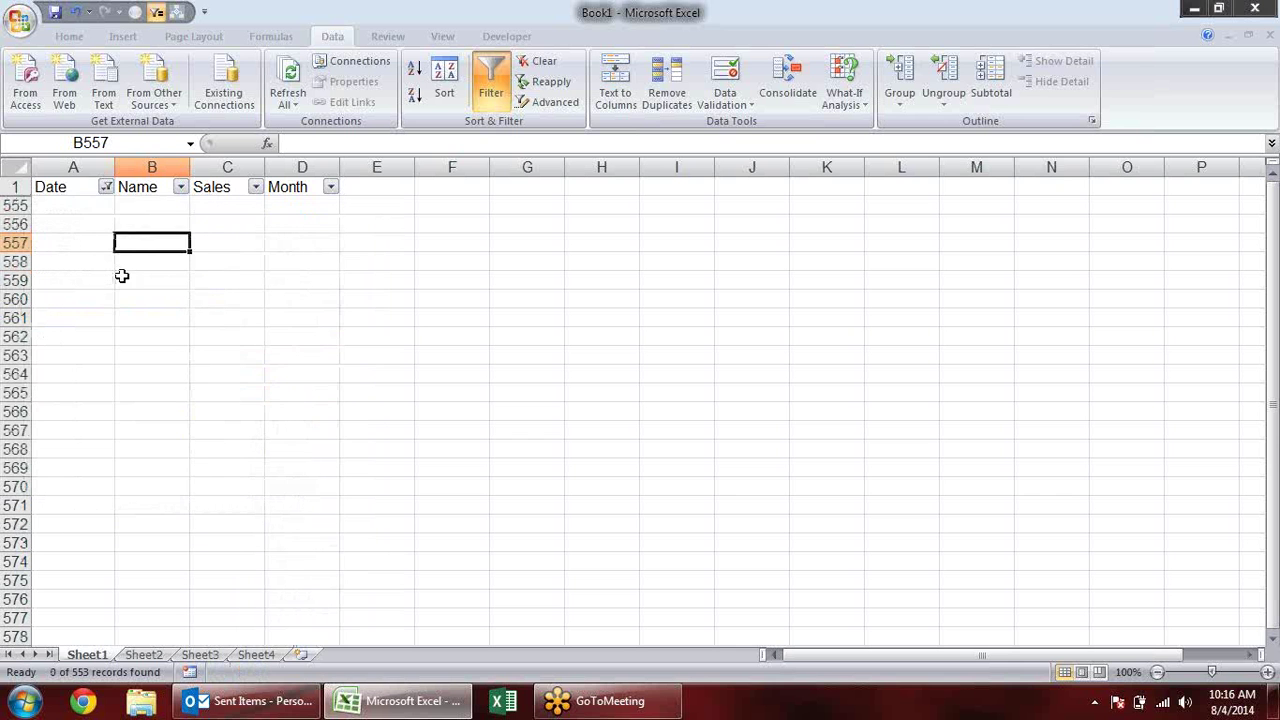
# Apply the Next Month, This Month, Next Quarter and This Quarter date filters.
pyautogui.click(60, 240)
pyautogui.click(105, 187)
pyautogui.moveTo(110, 310)
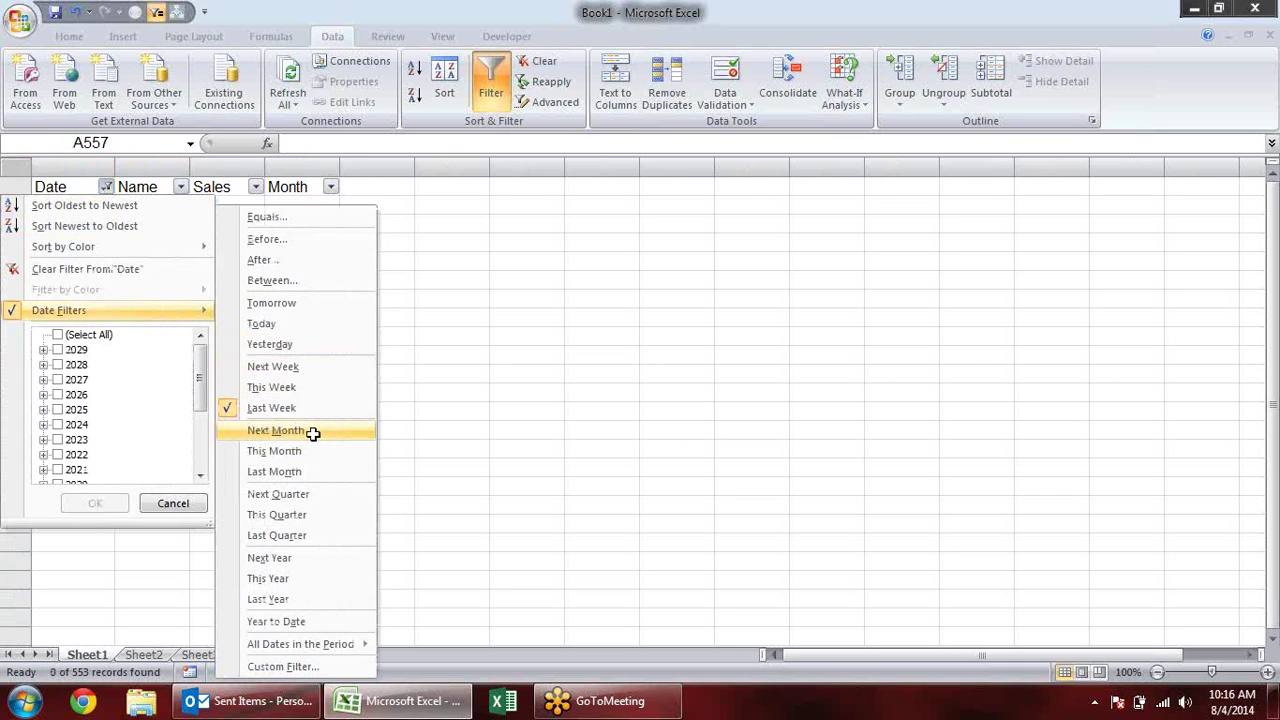
pyautogui.click(312, 431)
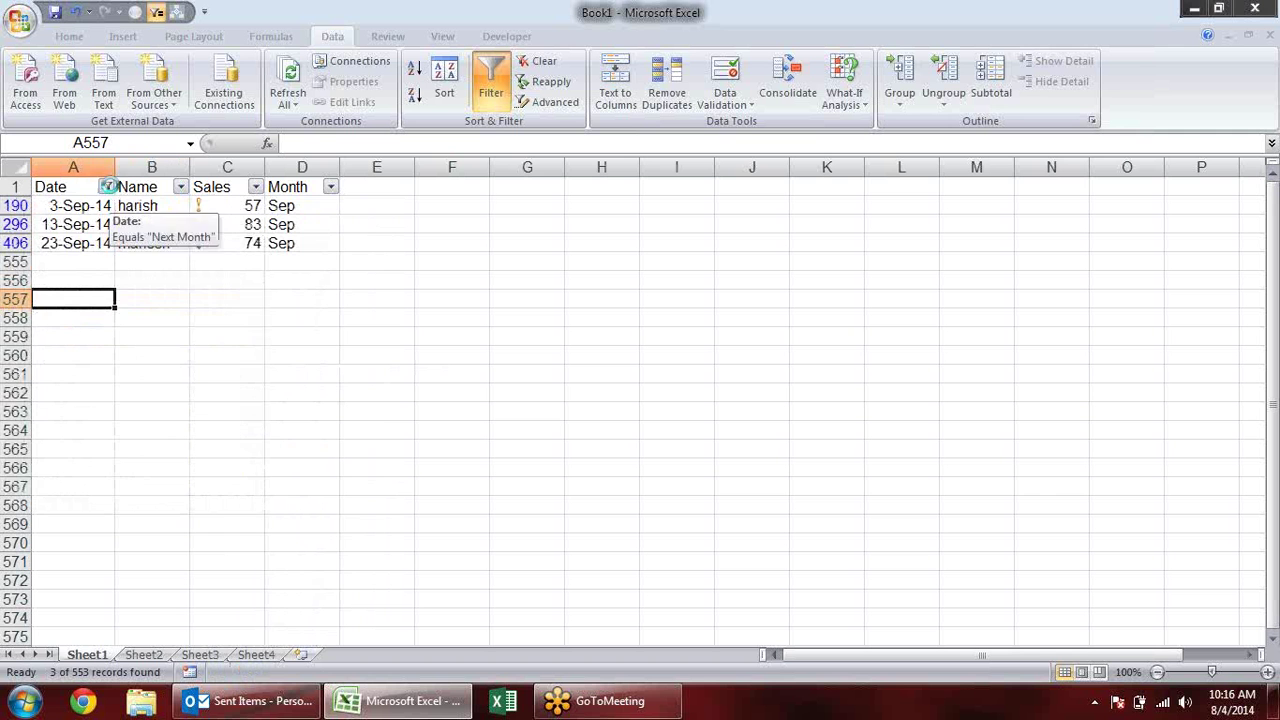
pyautogui.click(108, 187)
pyautogui.moveTo(59, 310)
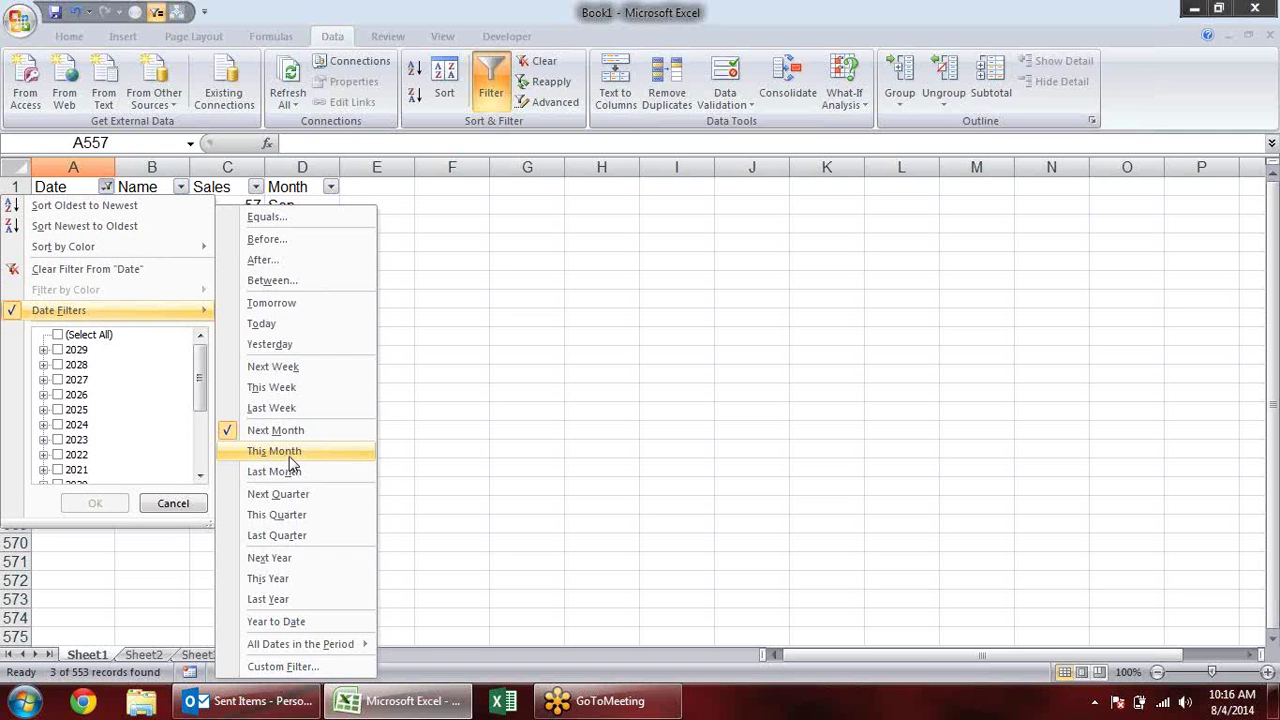
pyautogui.click(285, 452)
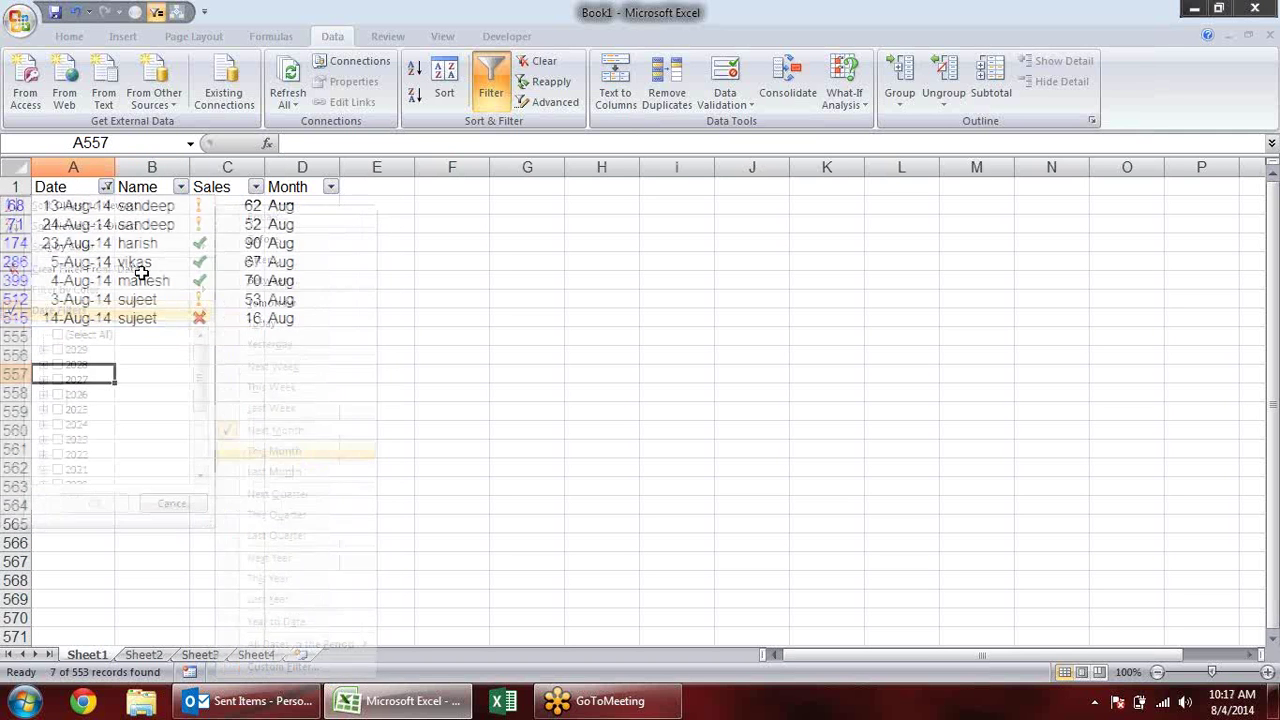
pyautogui.click(106, 188)
pyautogui.moveTo(59, 310)
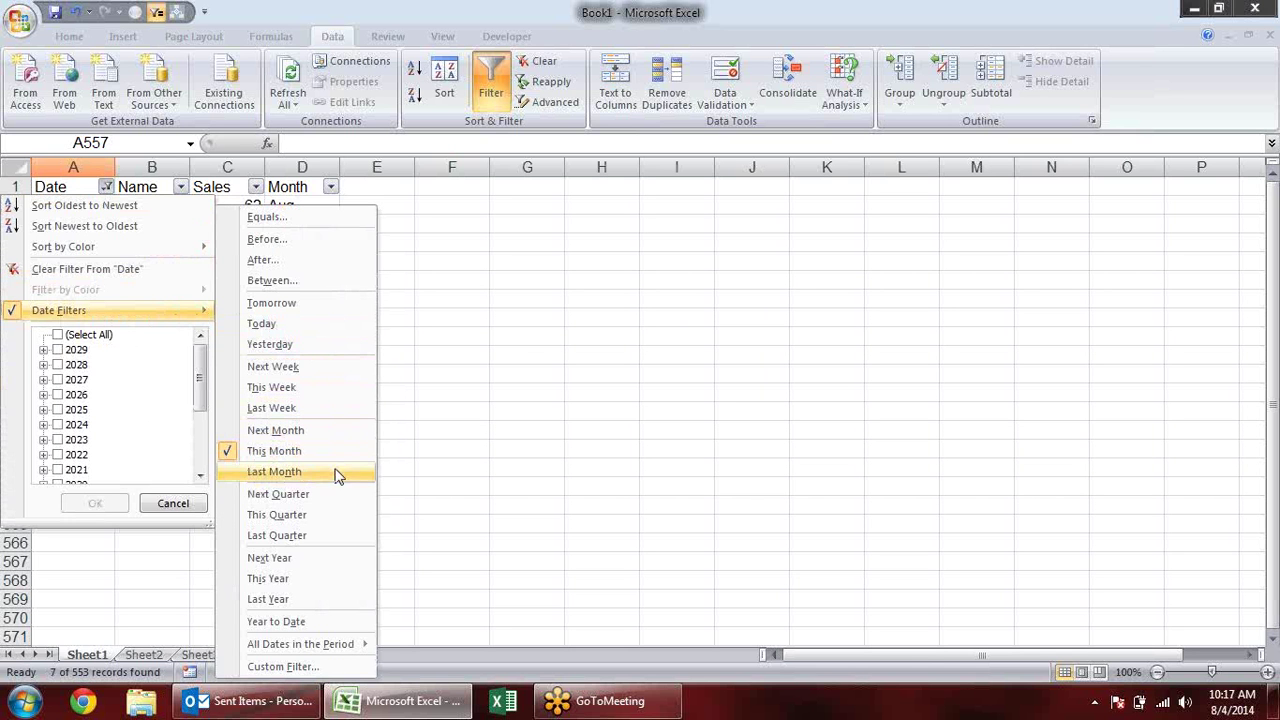
pyautogui.click(339, 495)
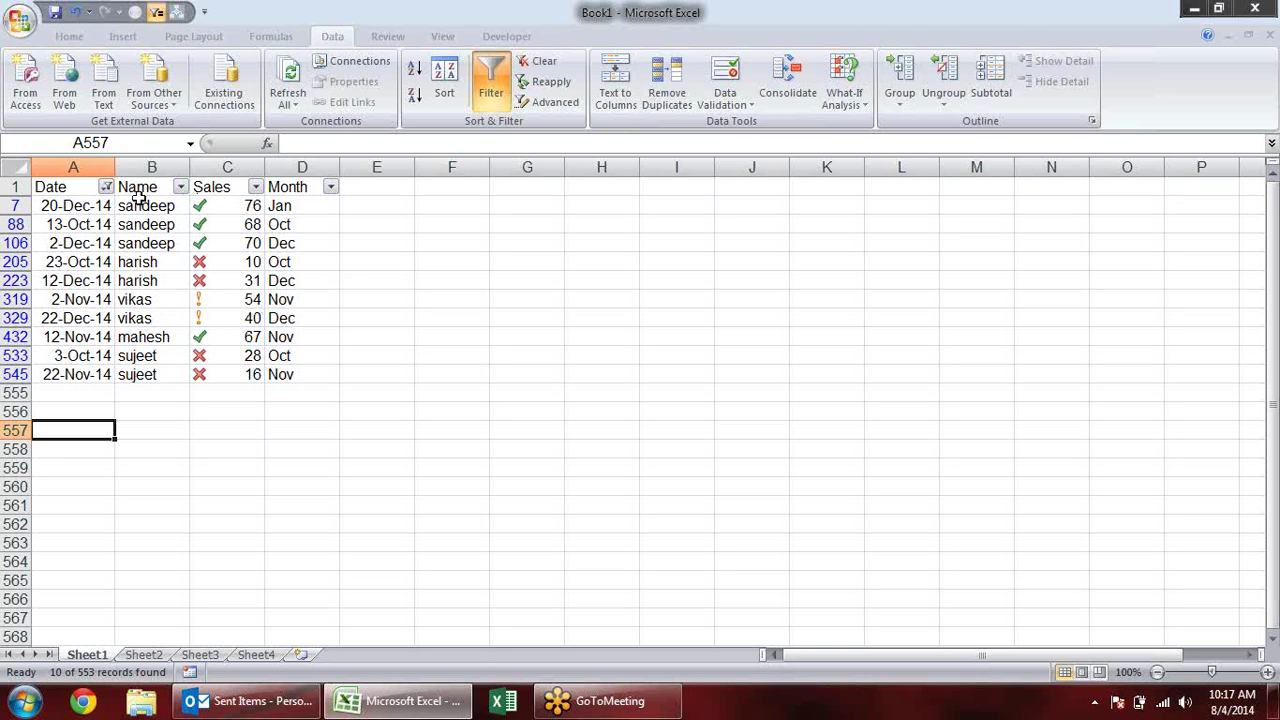
pyautogui.click(106, 187)
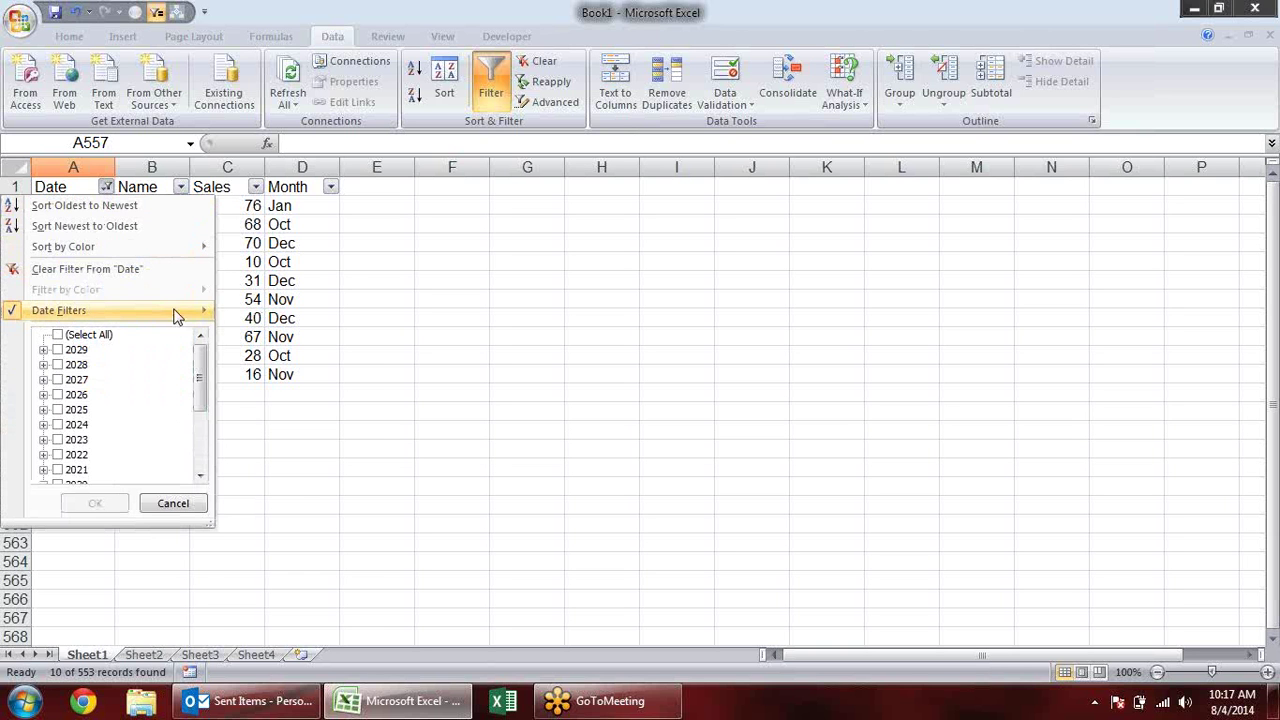
pyautogui.moveTo(110, 310)
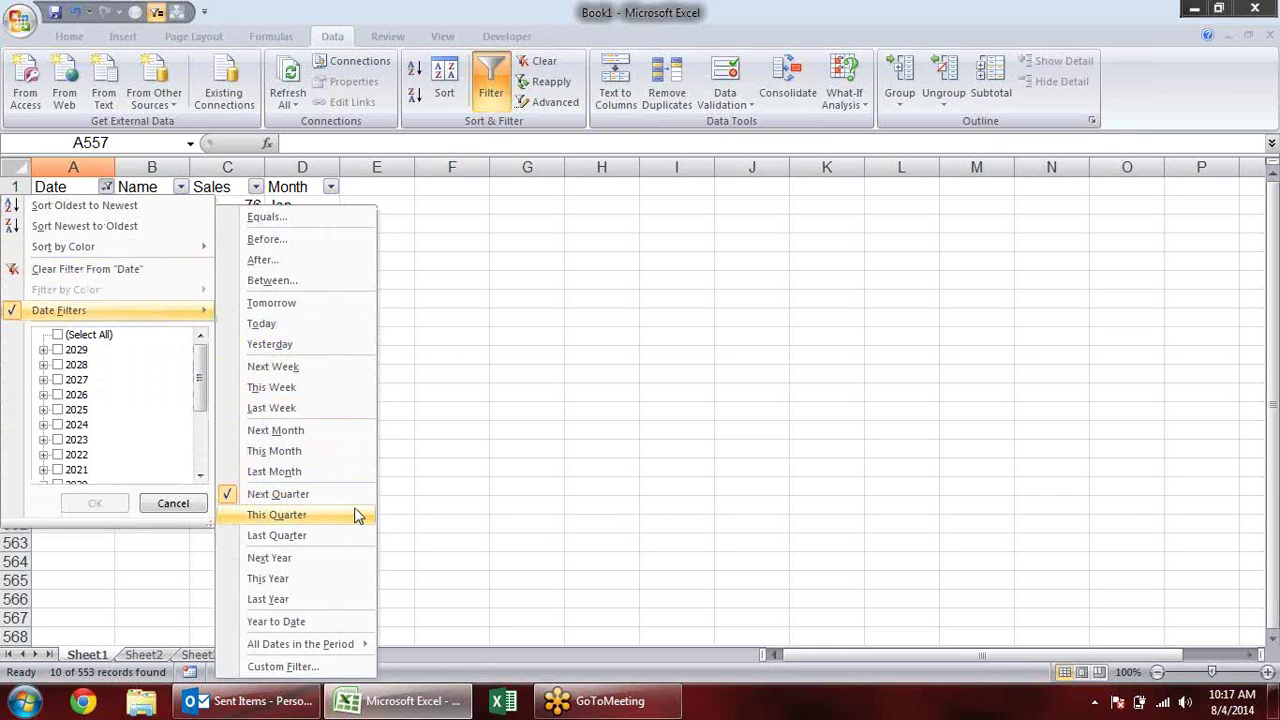
pyautogui.click(355, 514)
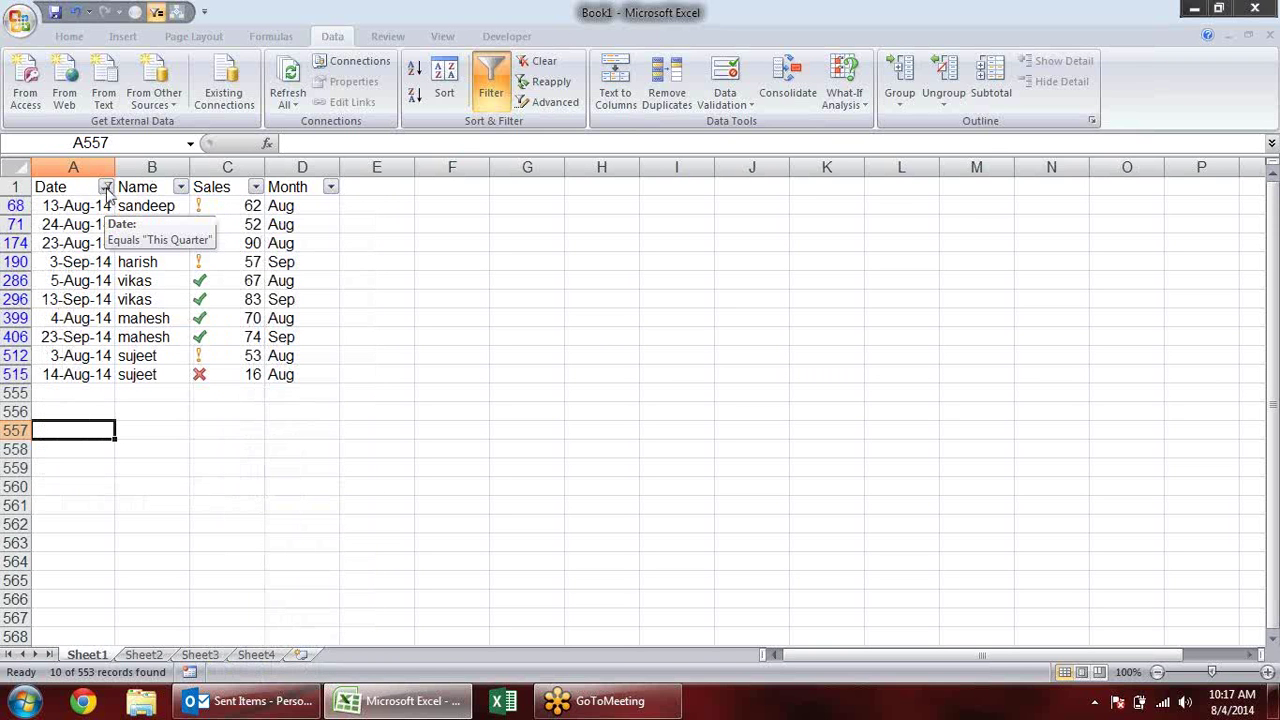
# Apply the Last Quarter, Next Year, This Year and Year to Date filters.
pyautogui.click(106, 189)
pyautogui.moveTo(110, 310)
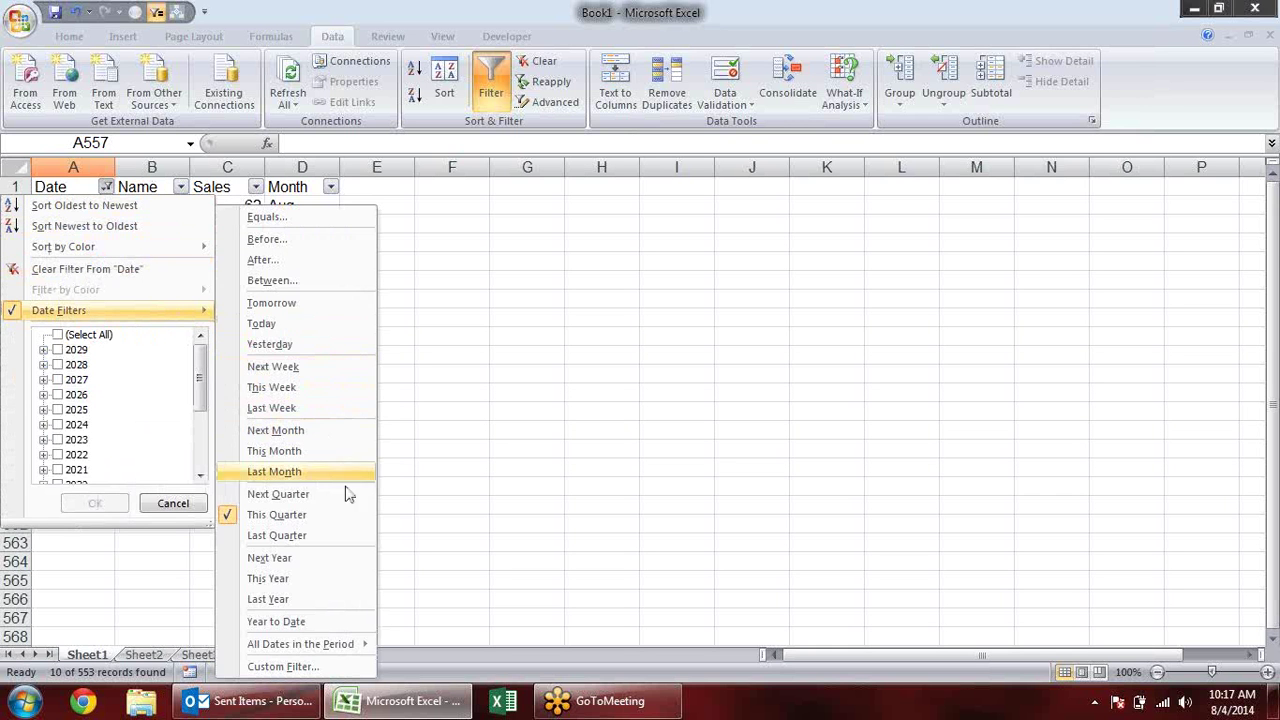
pyautogui.click(330, 536)
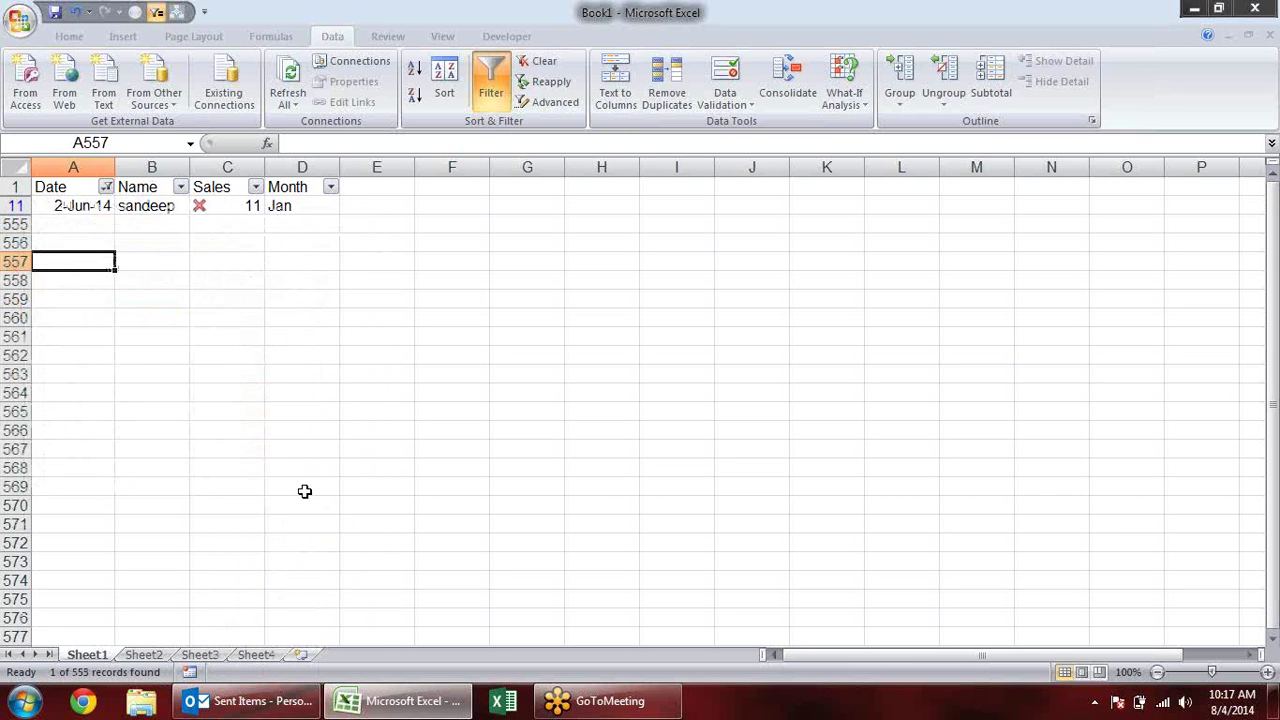
pyautogui.click(150, 240)
pyautogui.click(106, 188)
pyautogui.moveTo(100, 310)
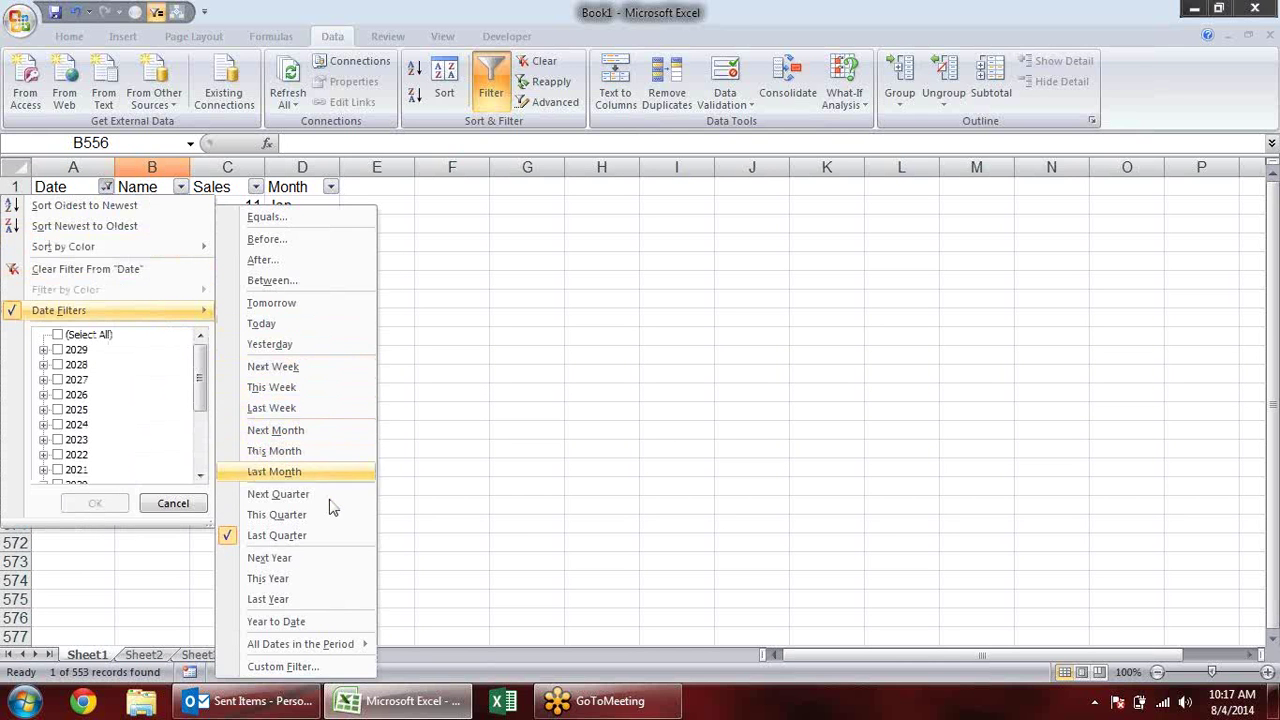
pyautogui.click(312, 558)
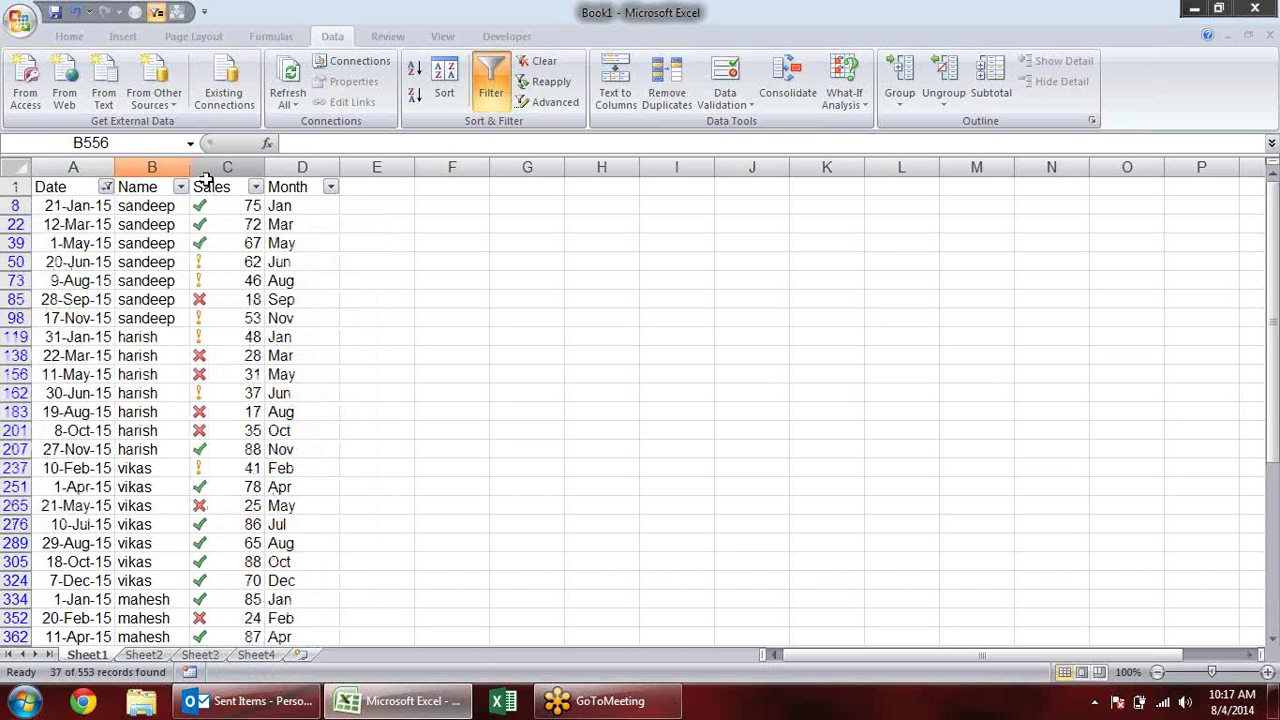
pyautogui.click(106, 187)
pyautogui.moveTo(59, 310)
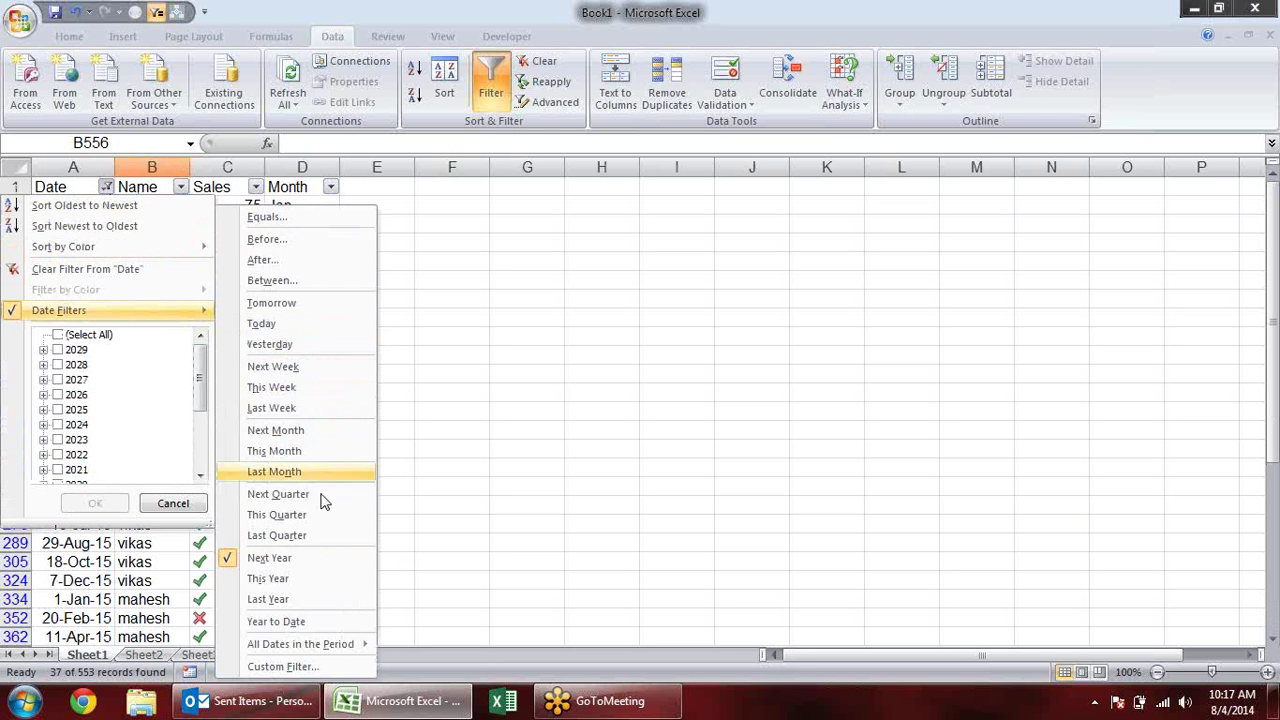
pyautogui.click(329, 594)
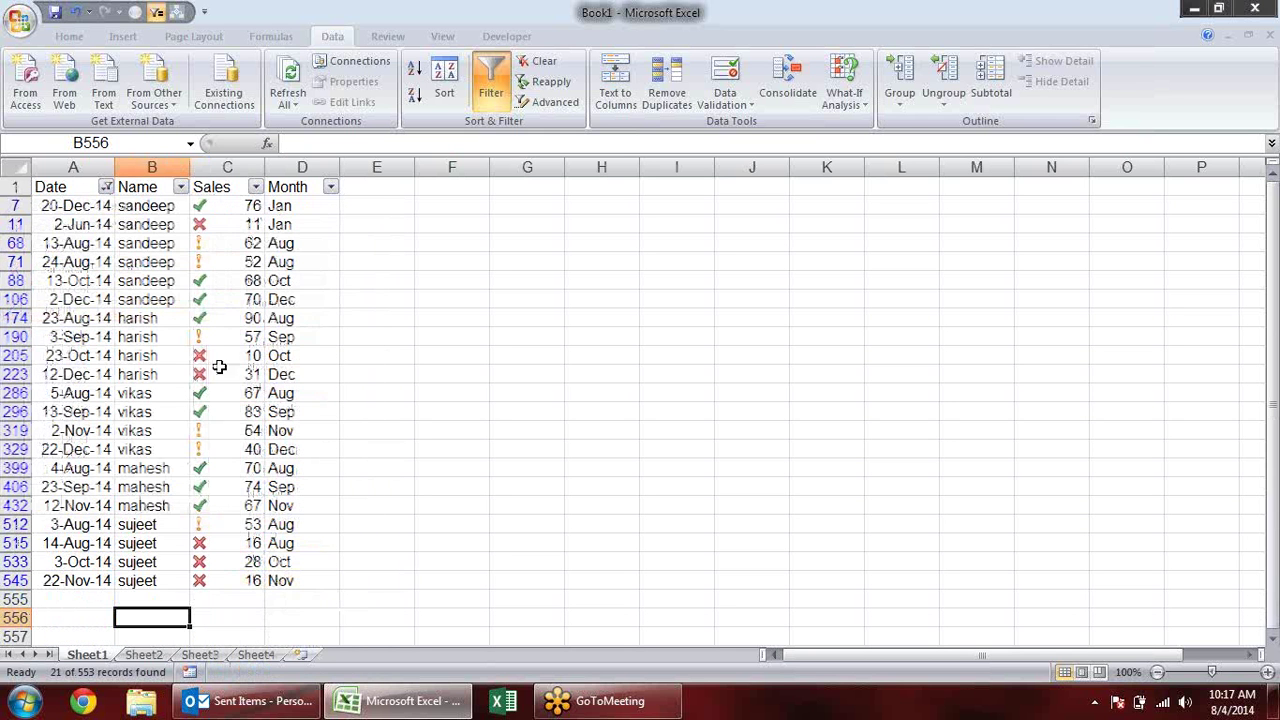
pyautogui.click(106, 187)
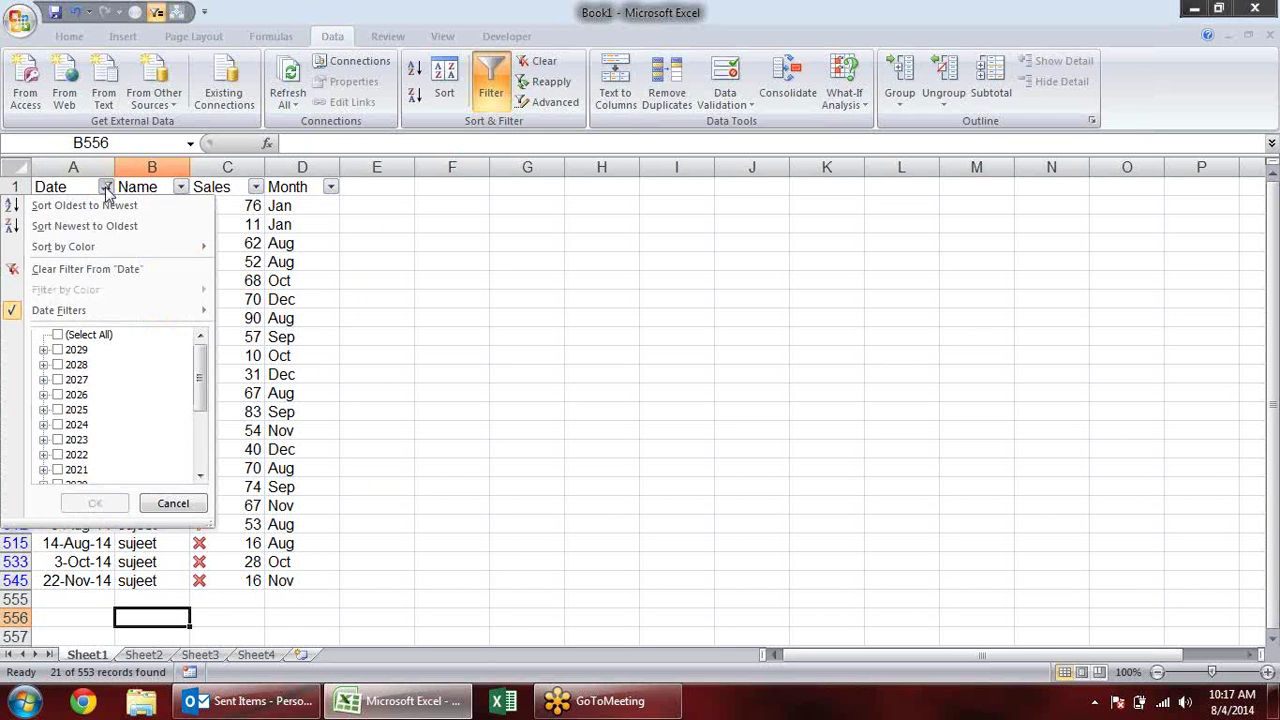
pyautogui.moveTo(110, 310)
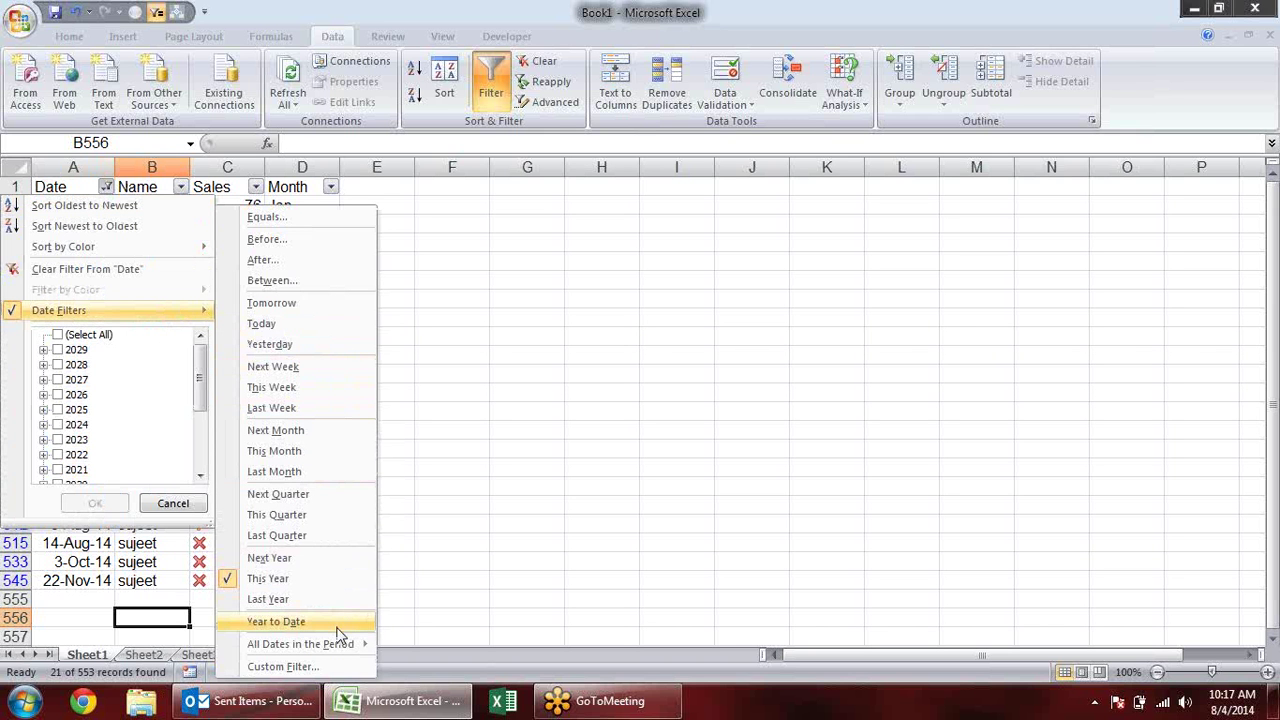
pyautogui.click(293, 623)
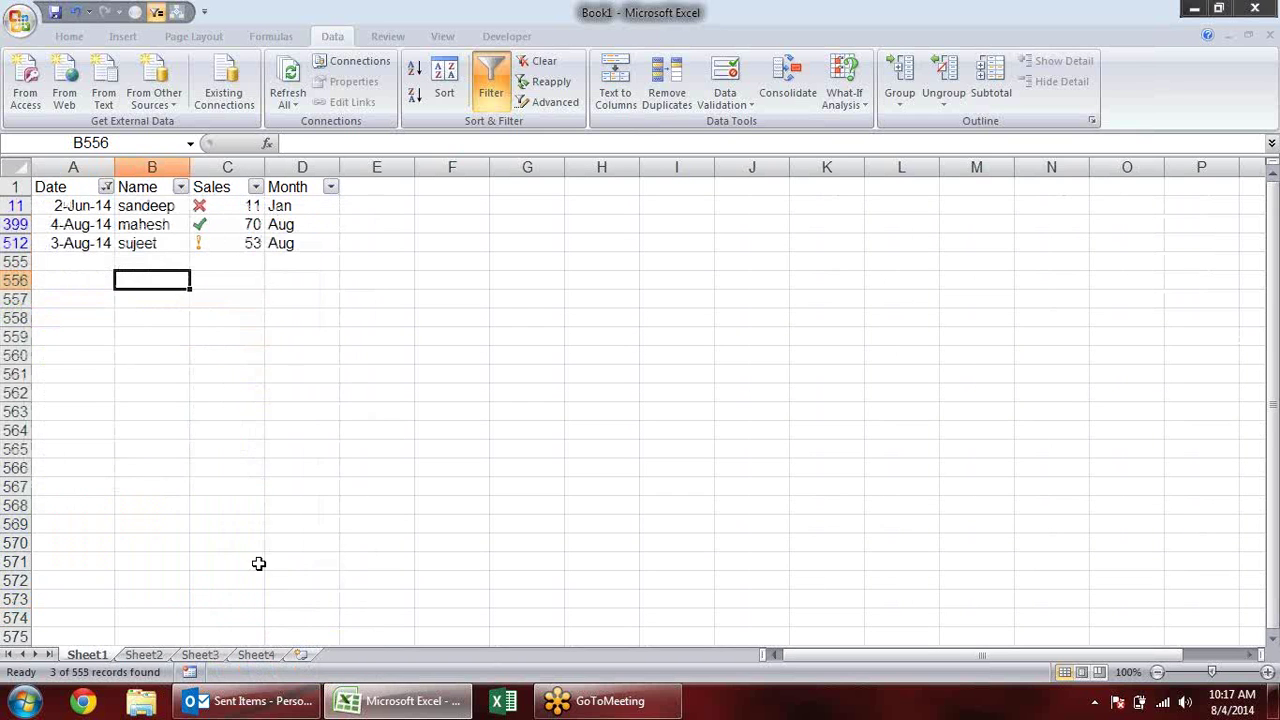
pyautogui.click(180, 370)
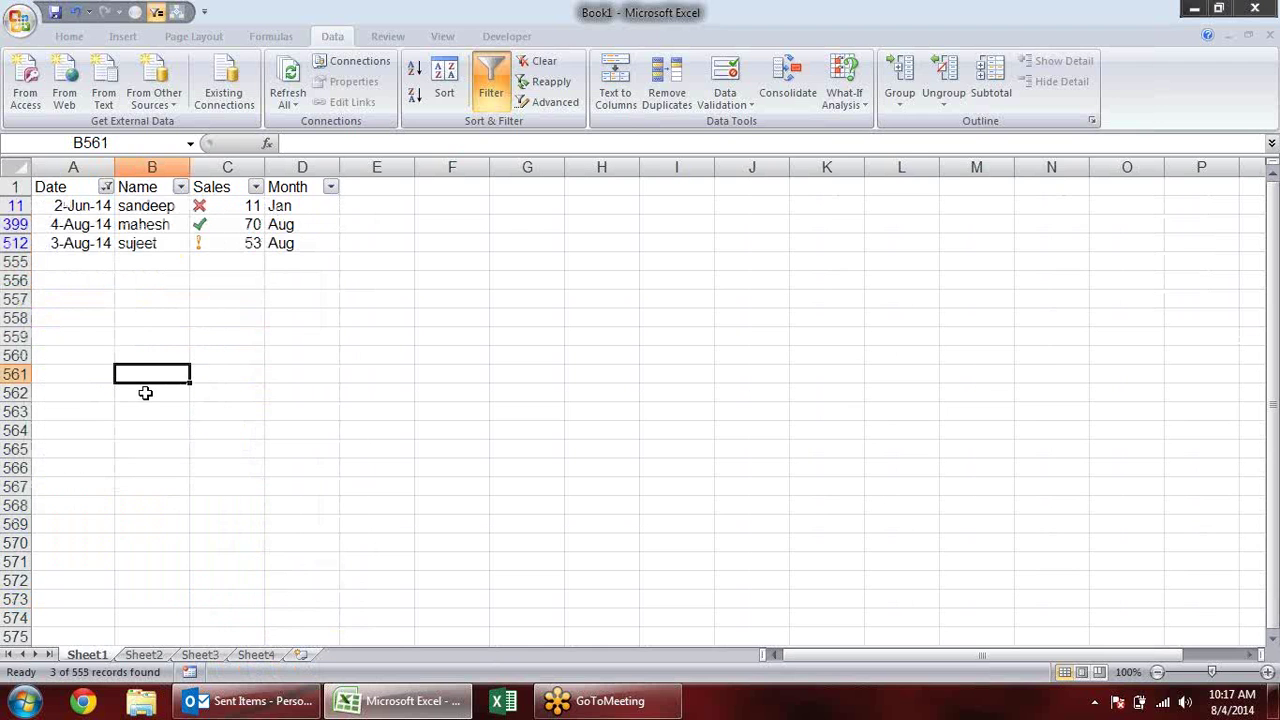
# Check the dates in rows 512, 399 and 11, then reopen the Date filter options.
pyautogui.click(108, 261)
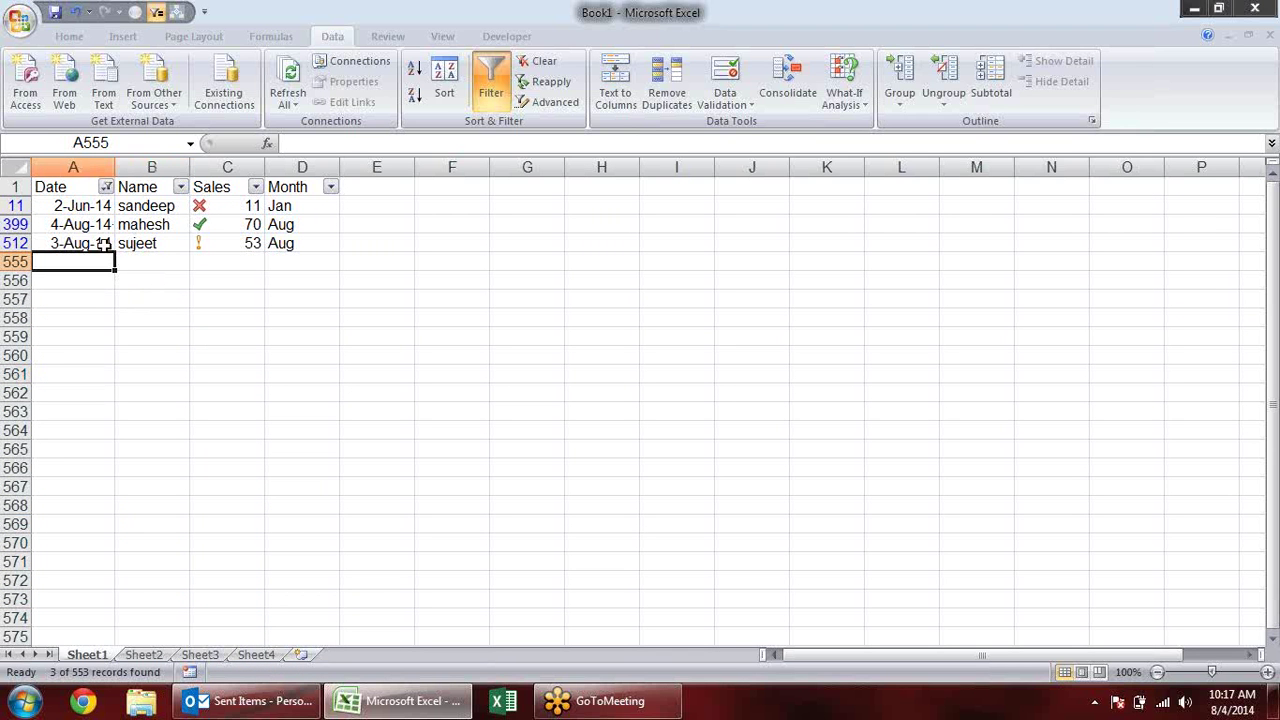
pyautogui.click(183, 362)
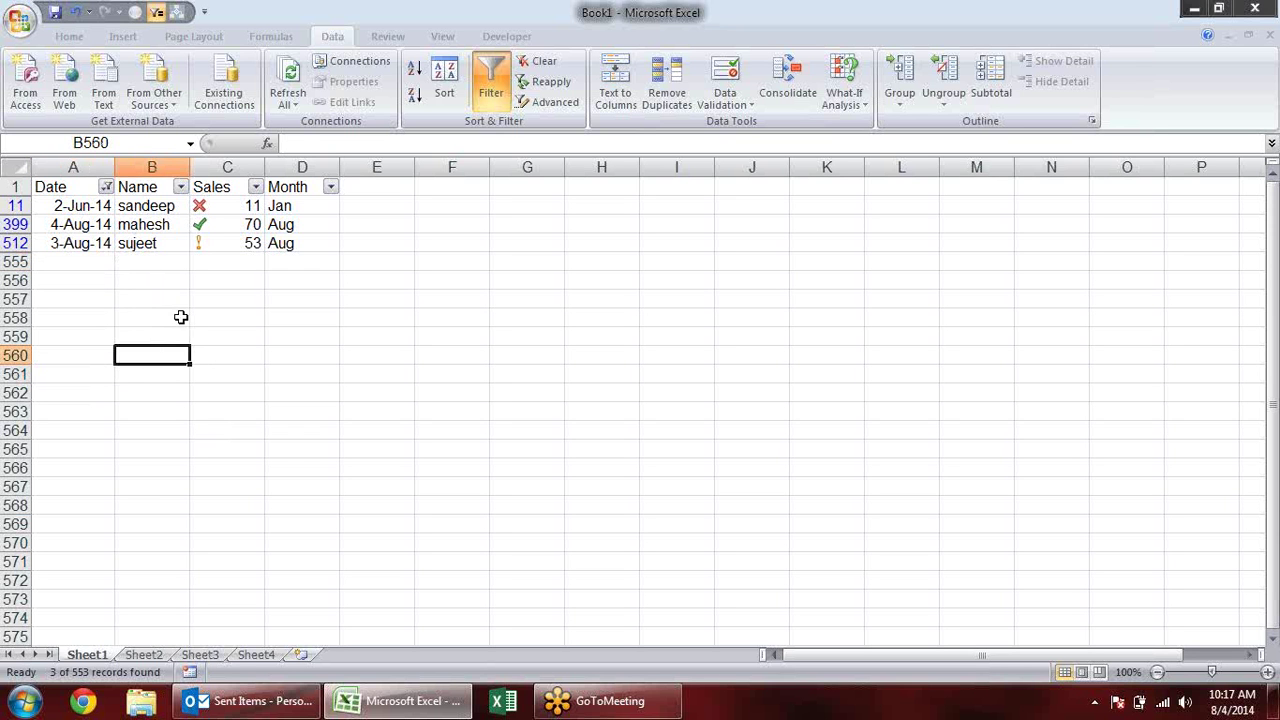
pyautogui.click(104, 246)
pyautogui.click(106, 225)
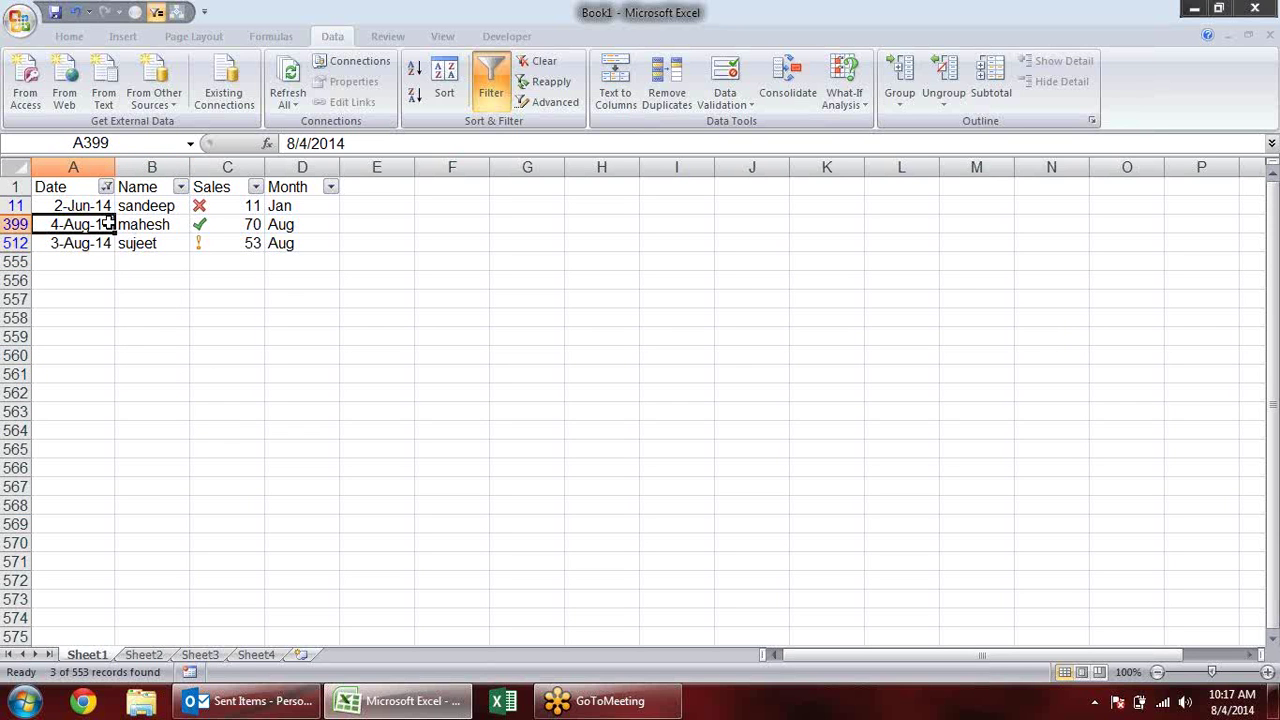
pyautogui.click(104, 205)
pyautogui.click(103, 243)
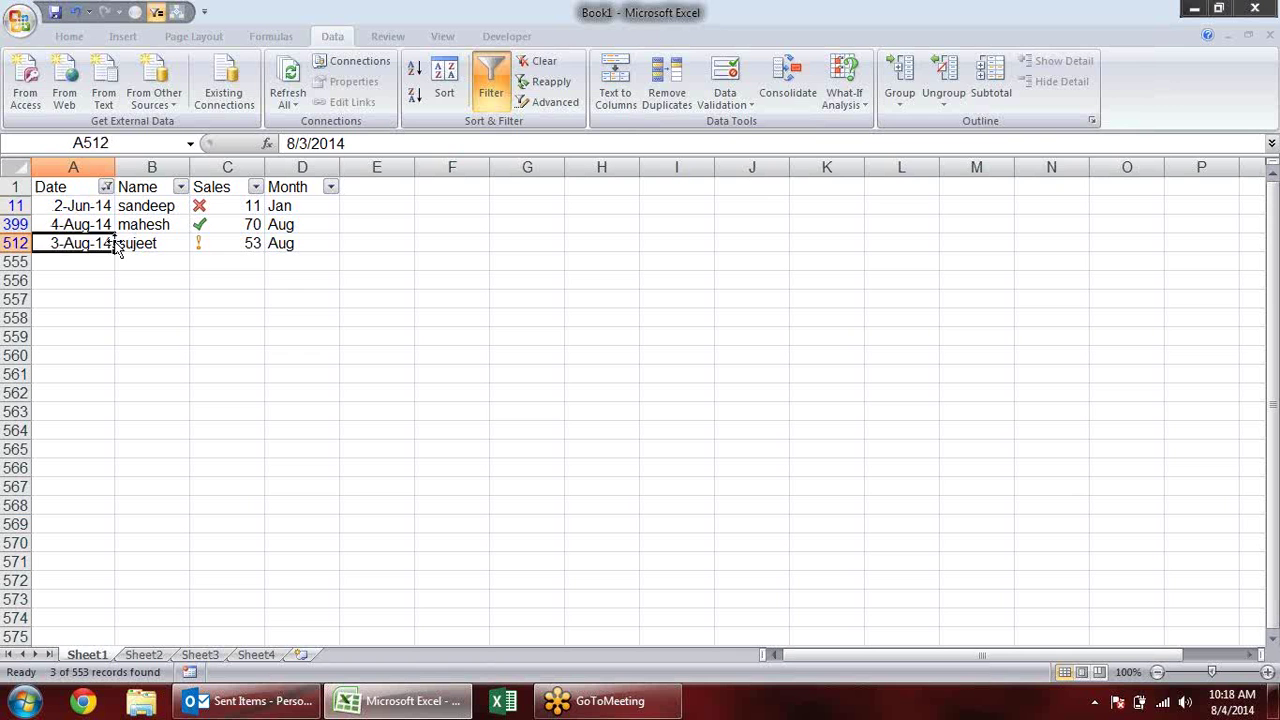
pyautogui.click(105, 224)
pyautogui.click(106, 205)
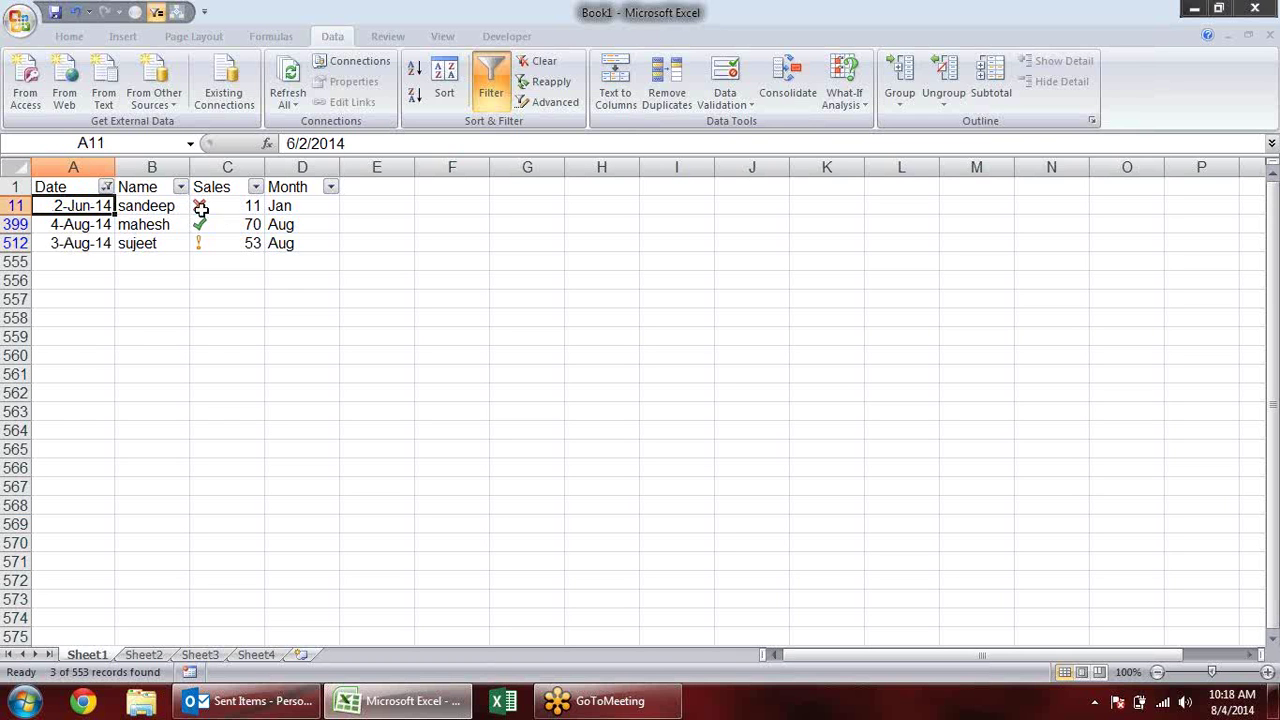
pyautogui.click(106, 187)
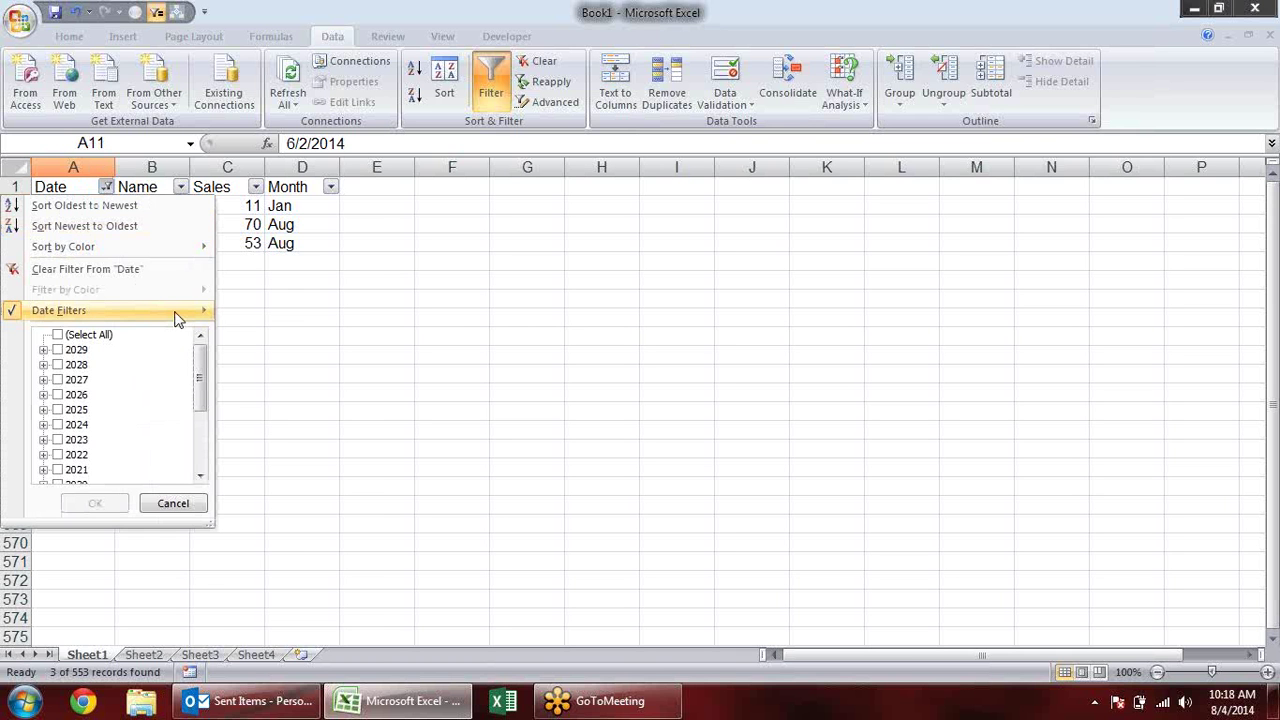
pyautogui.moveTo(59, 310)
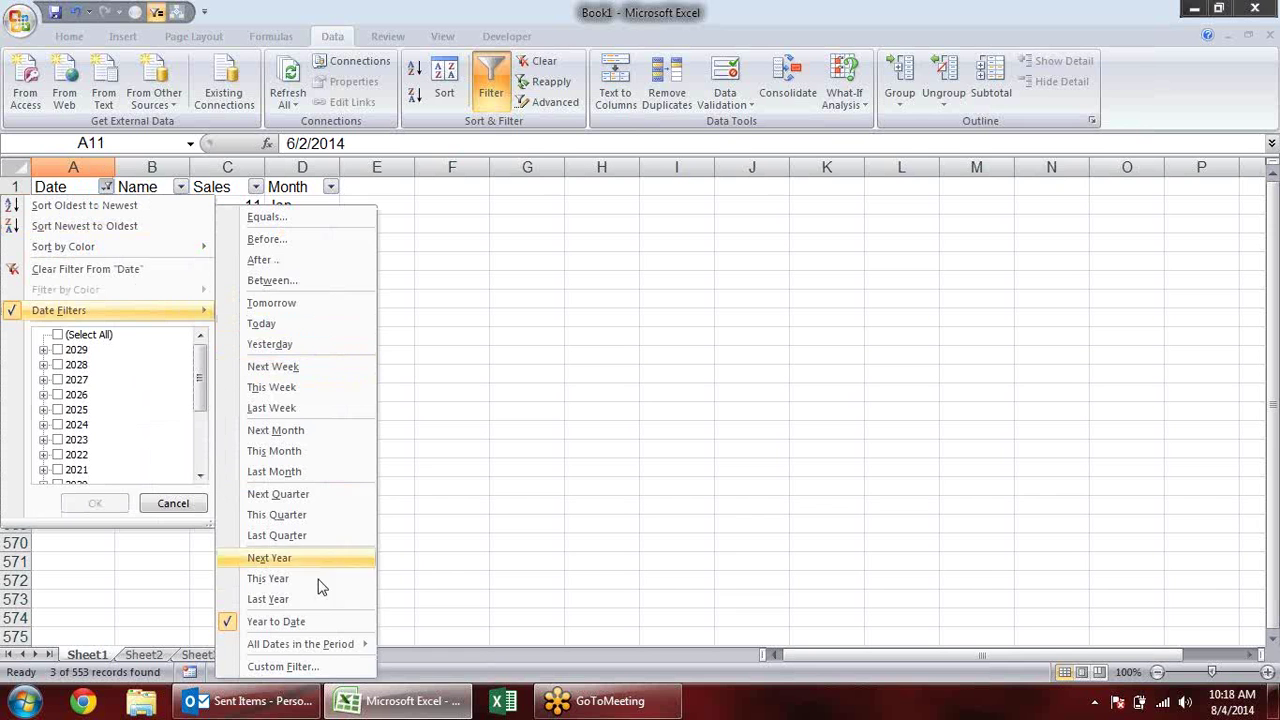
pyautogui.moveTo(300, 644)
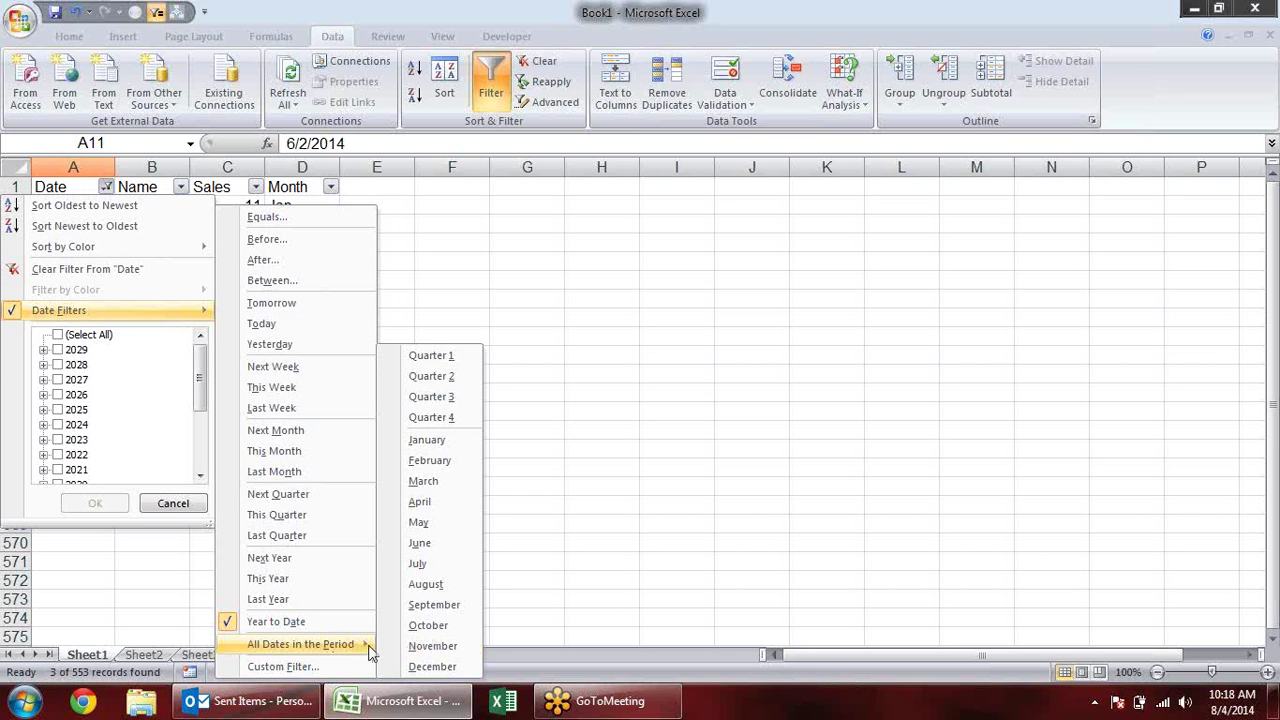
# Filter the Date column to Quarter 1, then to January only.
pyautogui.click(425, 355)
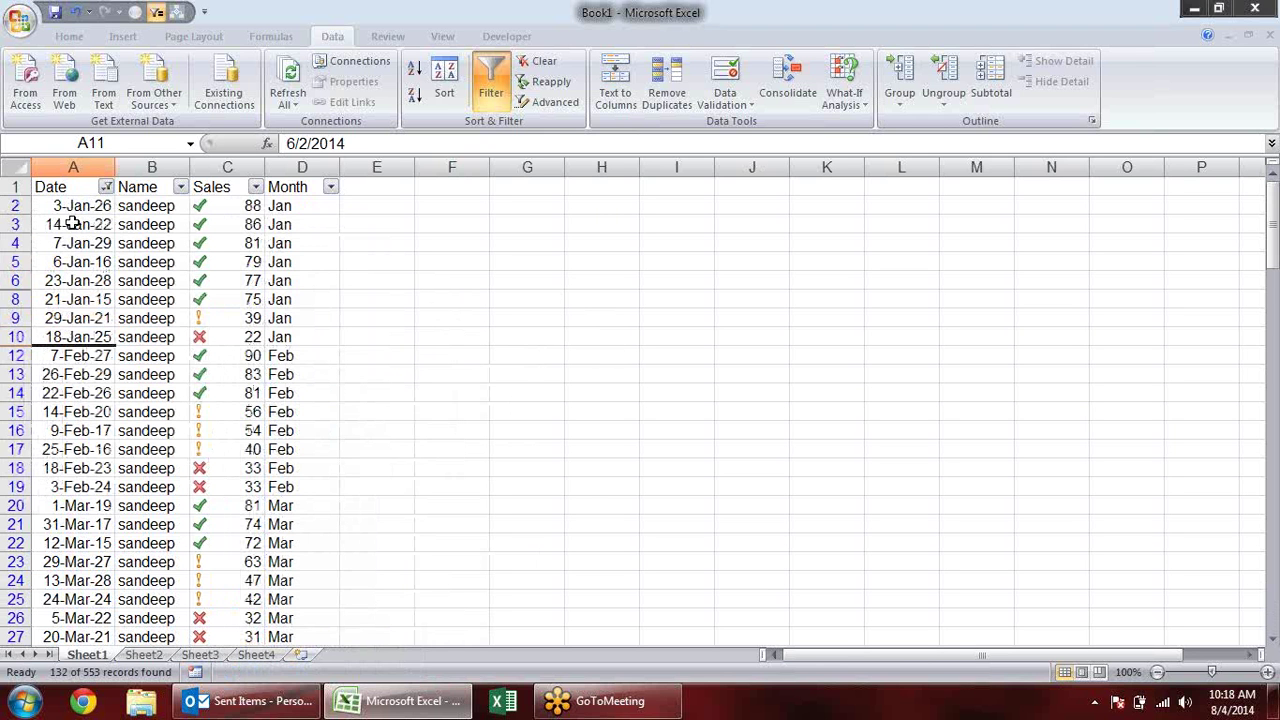
pyautogui.click(105, 187)
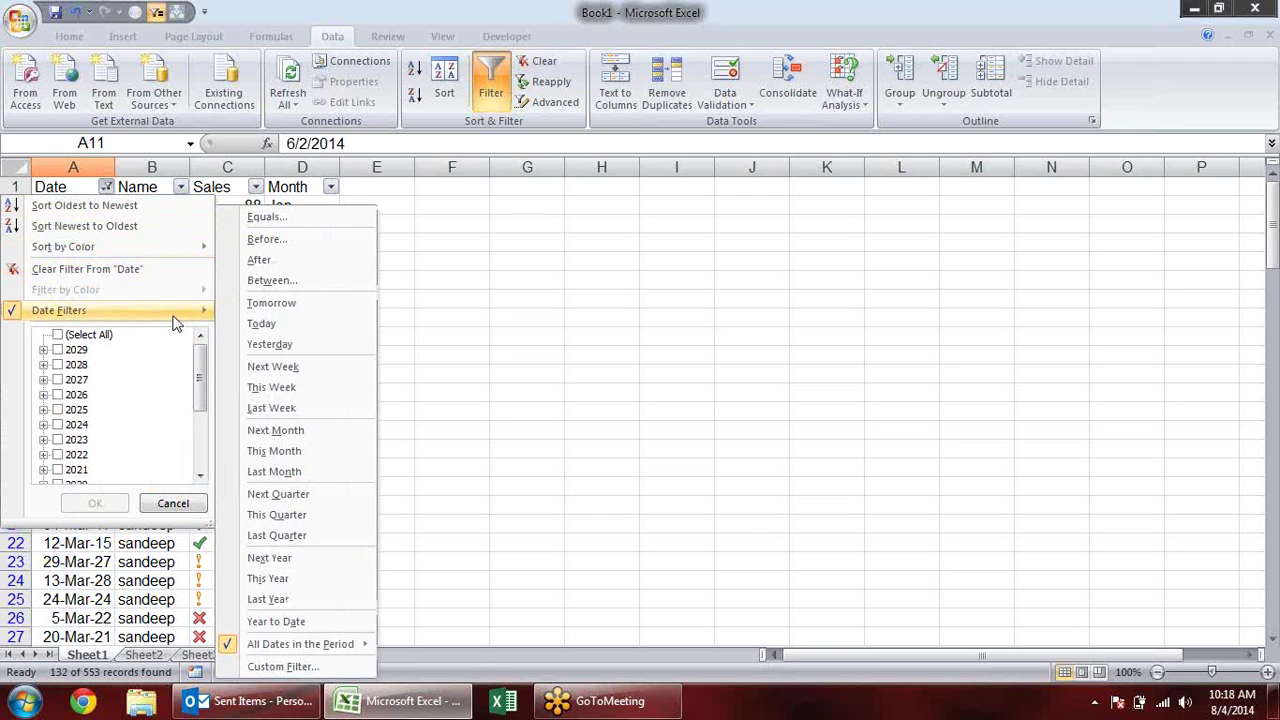
pyautogui.moveTo(110, 310)
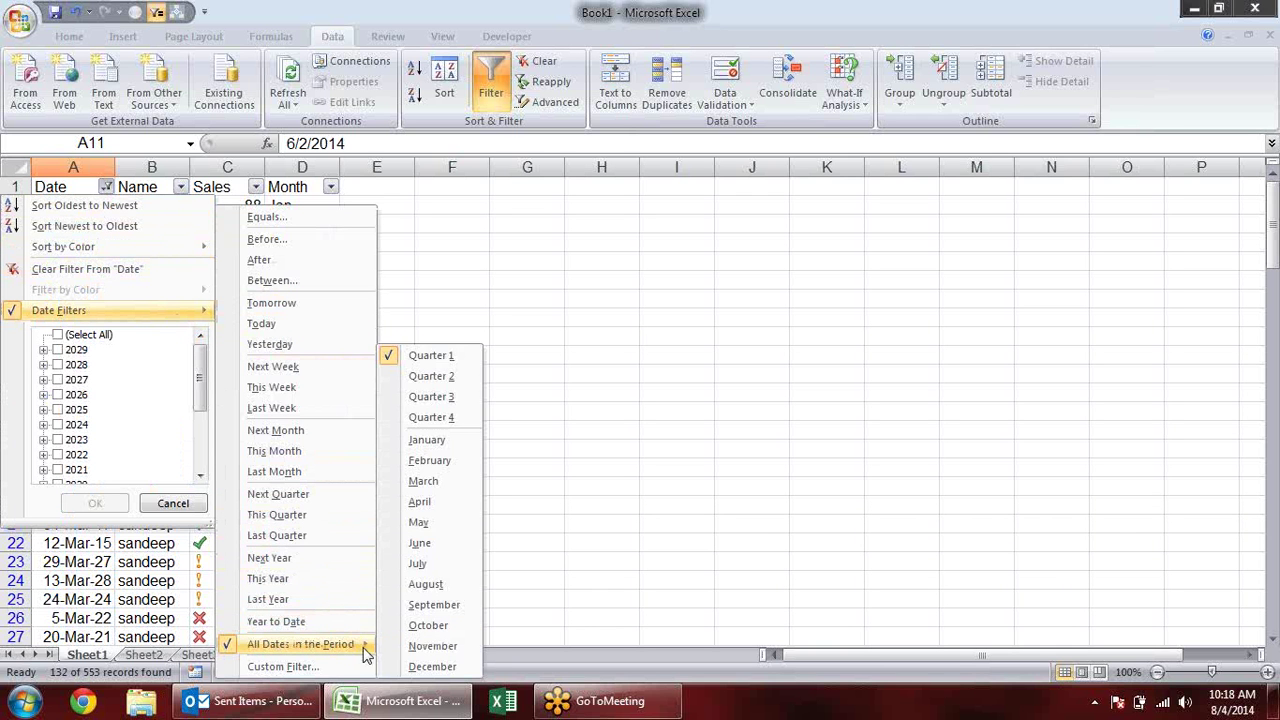
pyautogui.moveTo(300, 644)
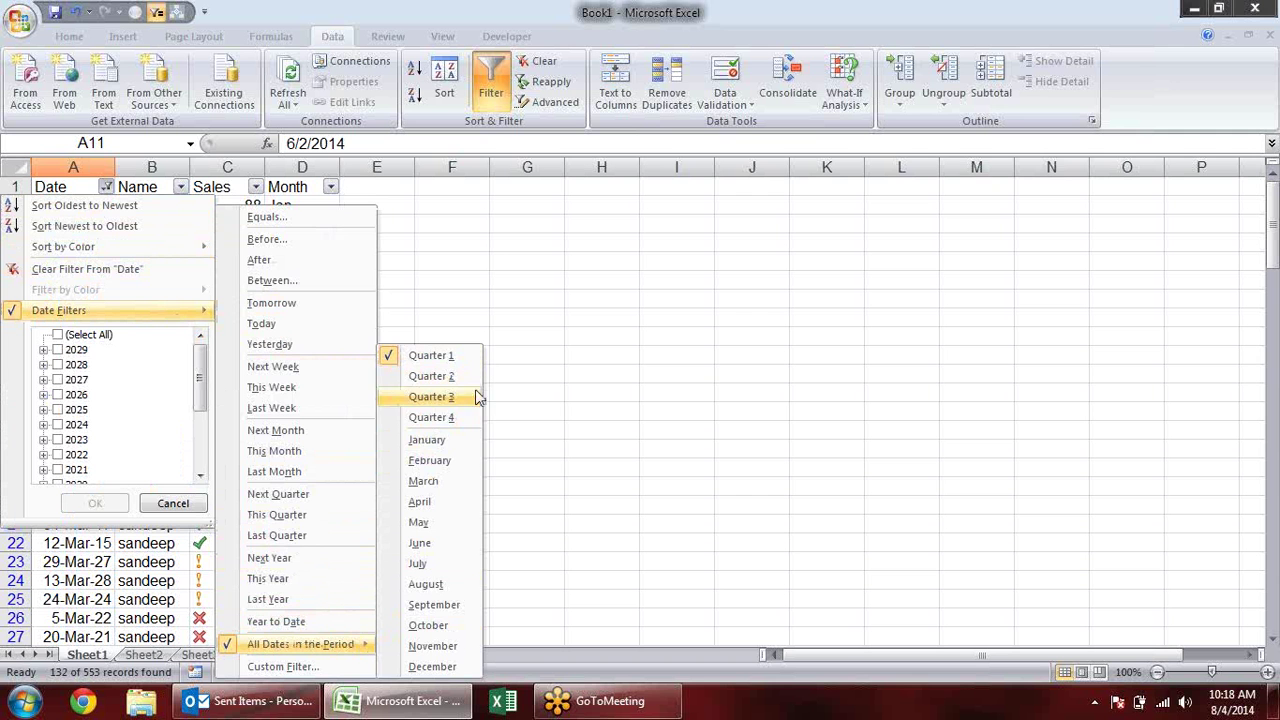
pyautogui.click(462, 445)
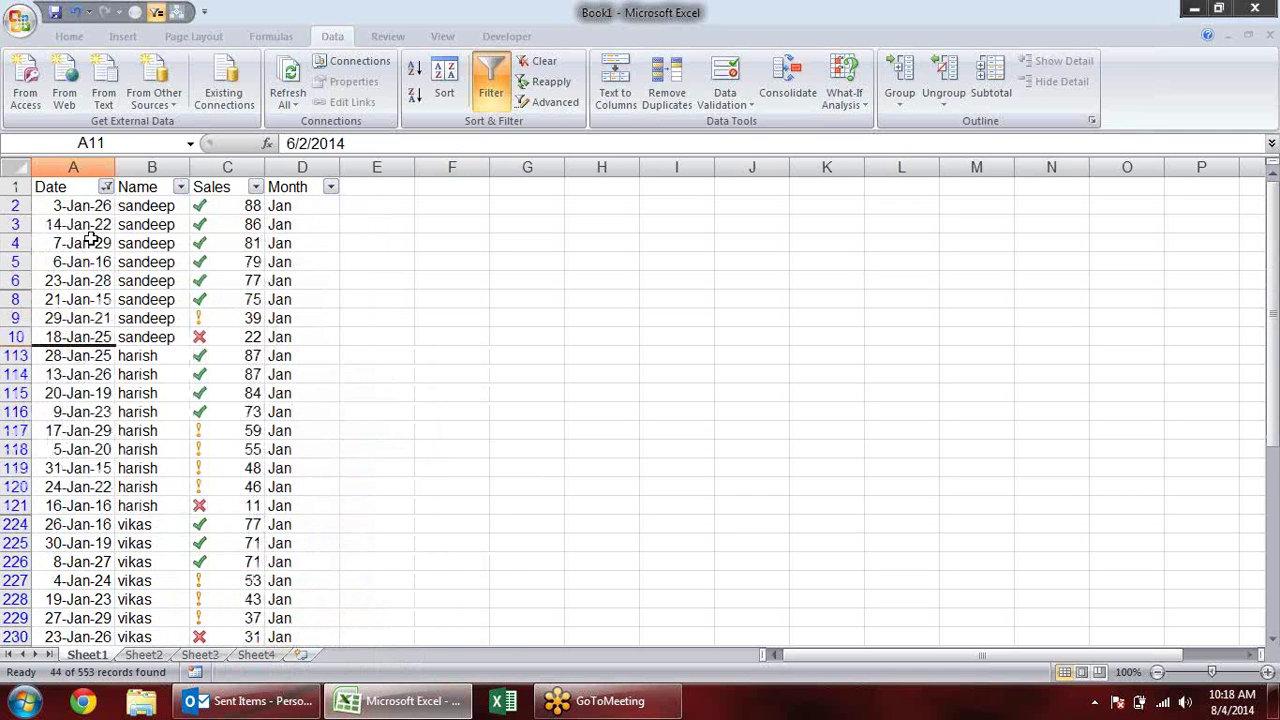
# Clear the Date filter with (Select All) so every row shows again.
pyautogui.click(106, 188)
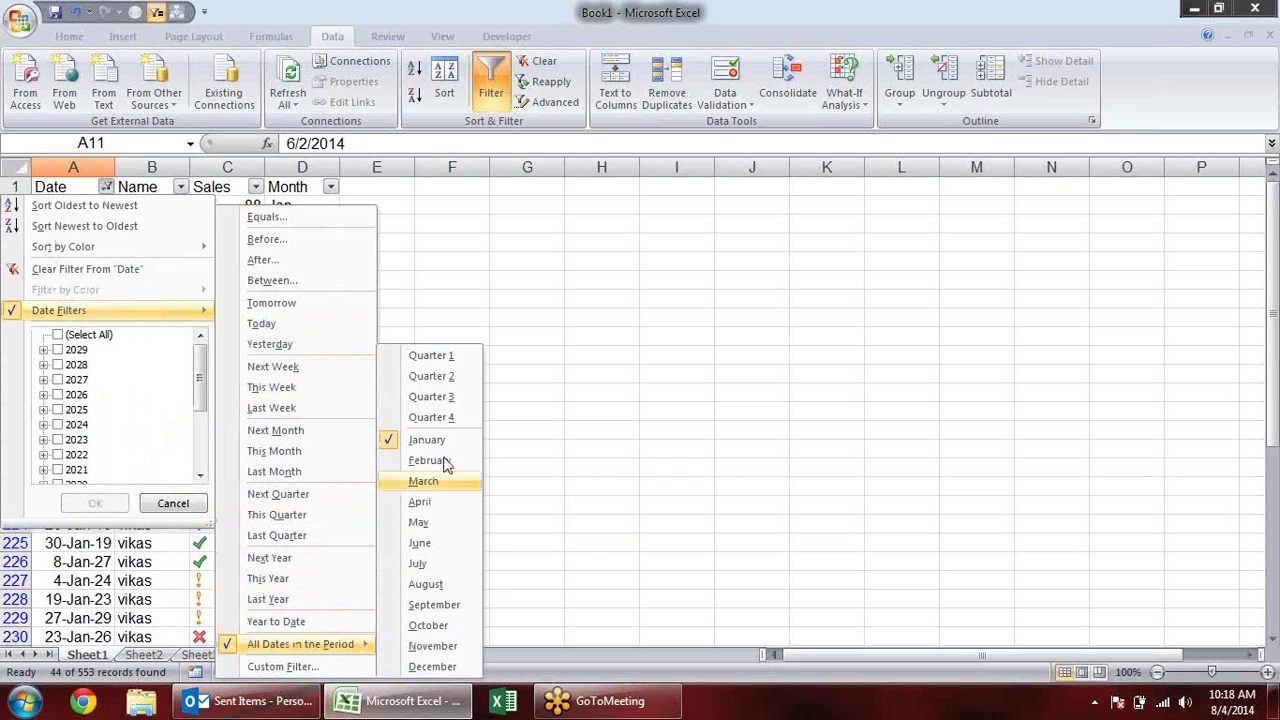
pyautogui.moveTo(300, 644)
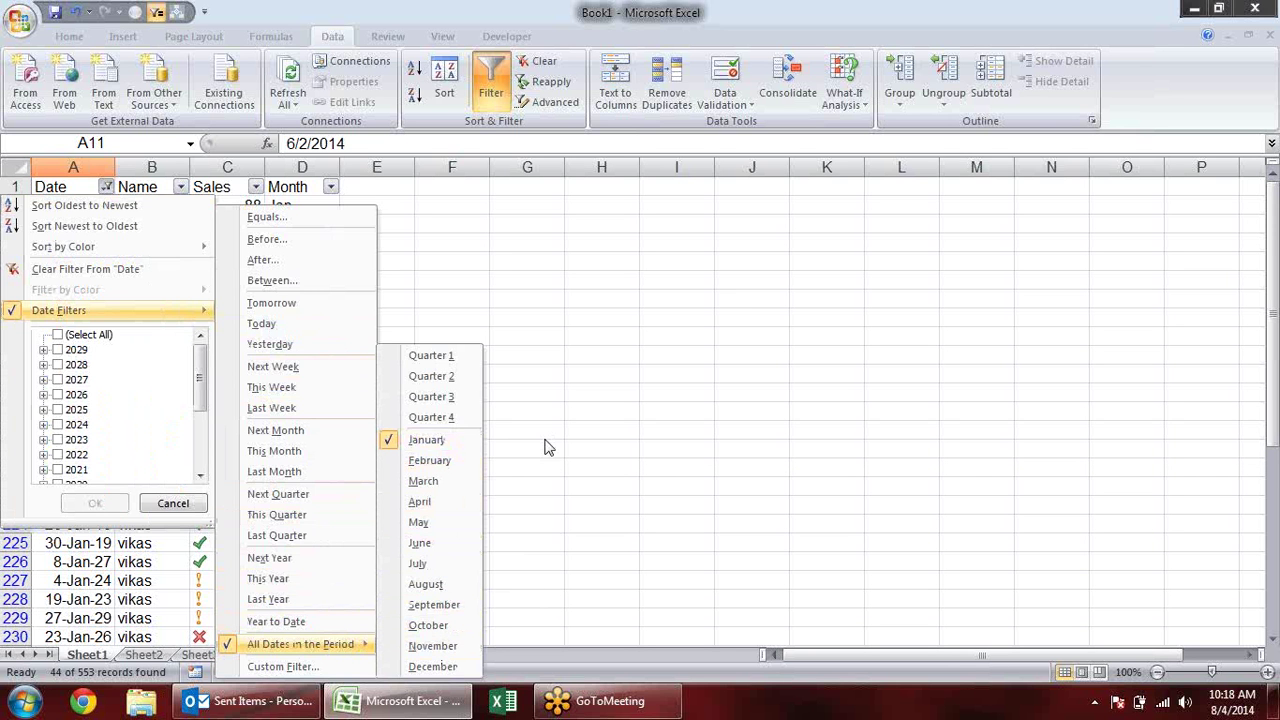
pyautogui.click(60, 334)
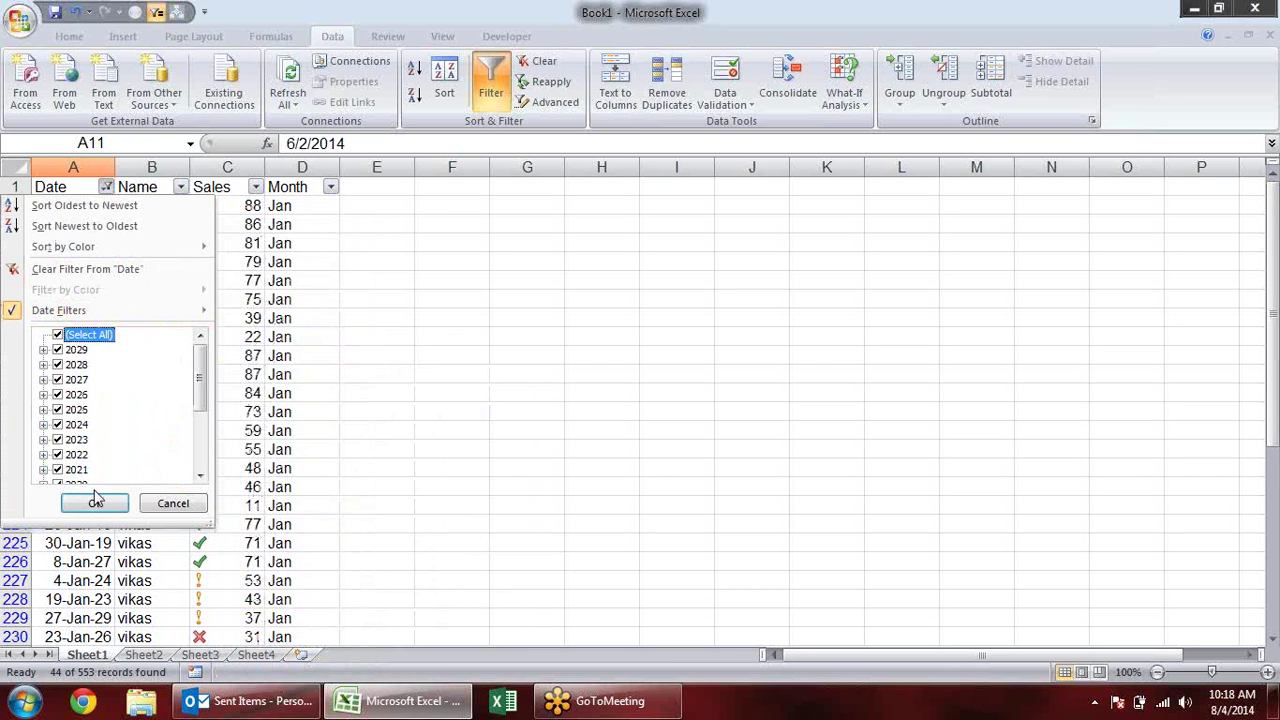
pyautogui.click(100, 502)
pyautogui.click(440, 374)
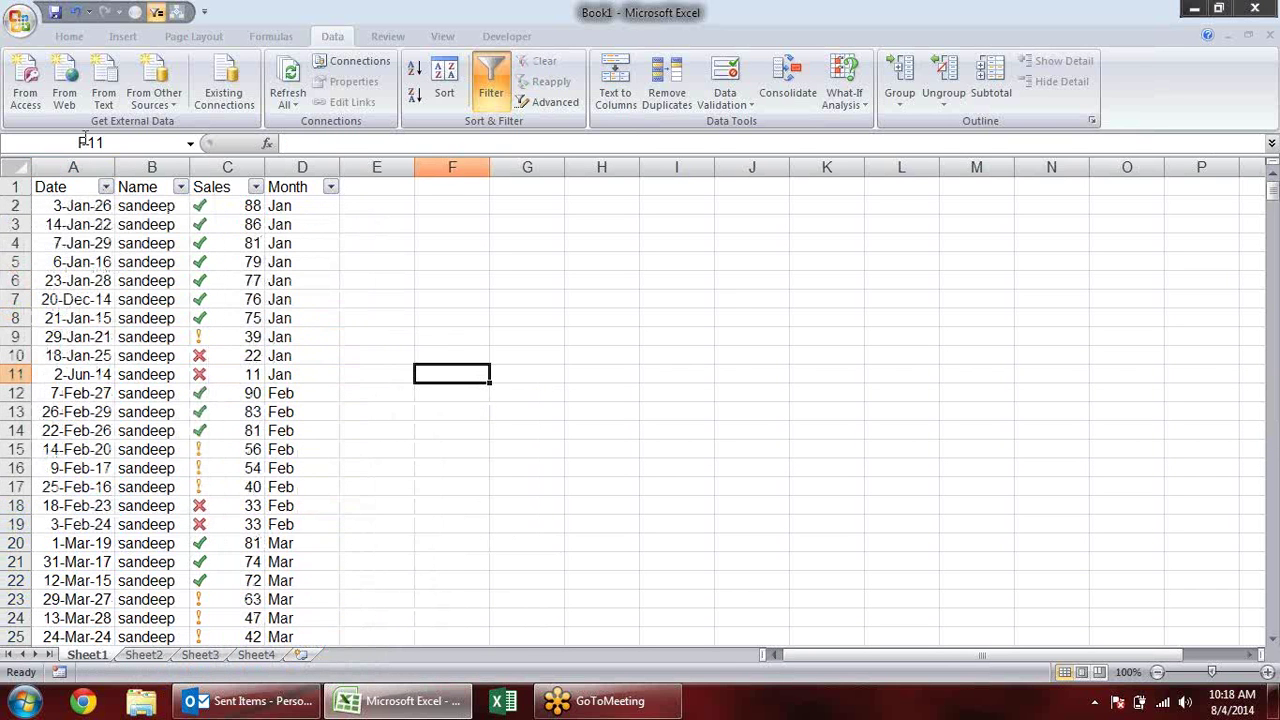
# Apply a Name equals sandeep text filter, leaving 111 of 553 records.
pyautogui.click(152, 207)
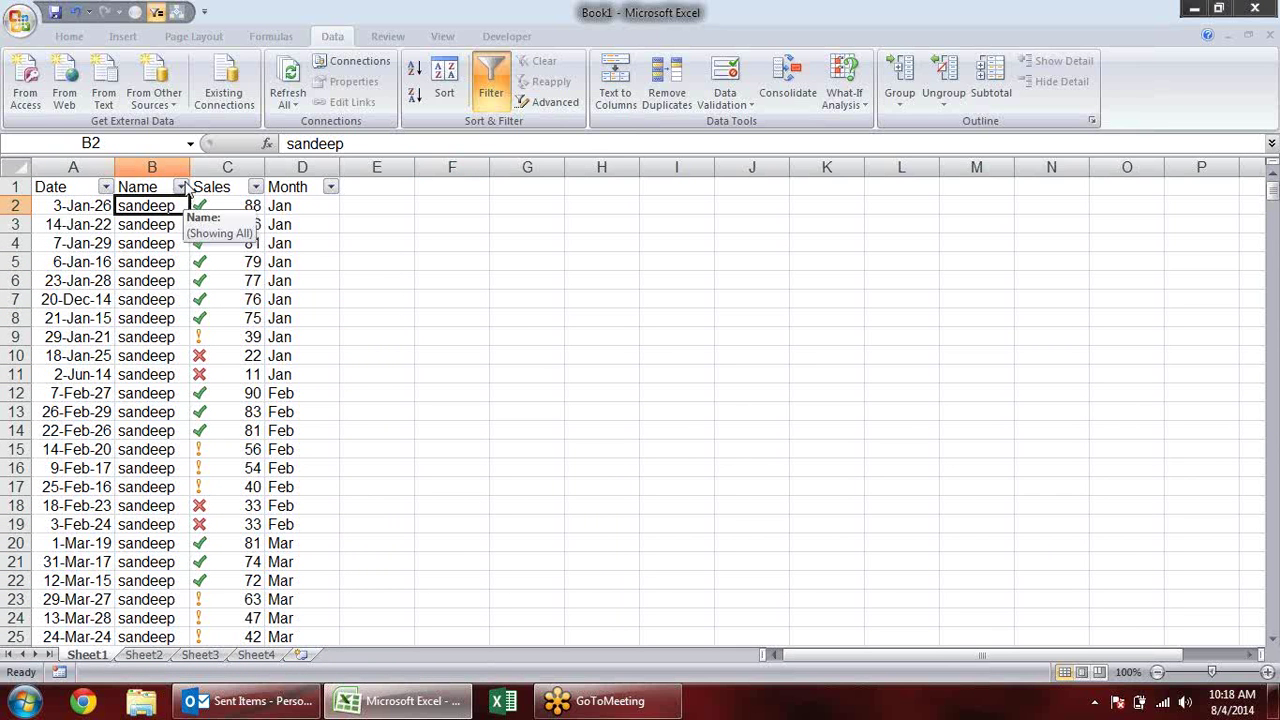
pyautogui.click(182, 188)
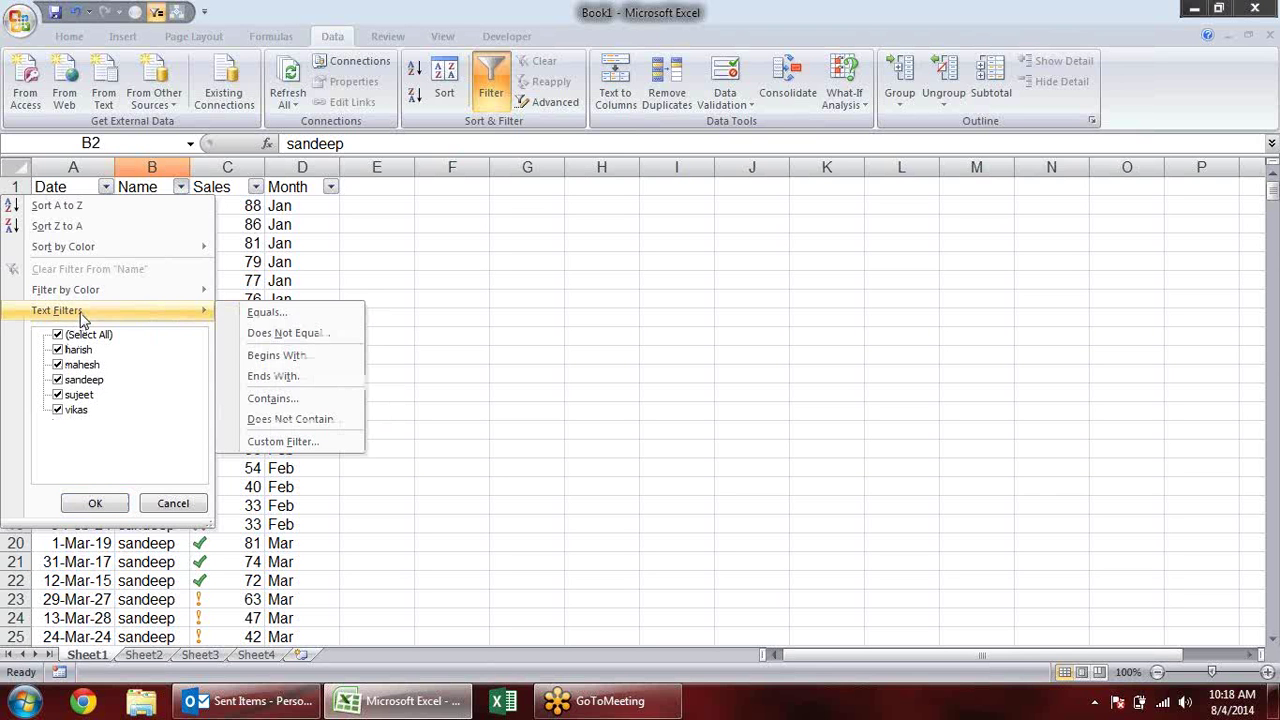
pyautogui.click(312, 315)
pyautogui.click(800, 256)
pyautogui.click(748, 297)
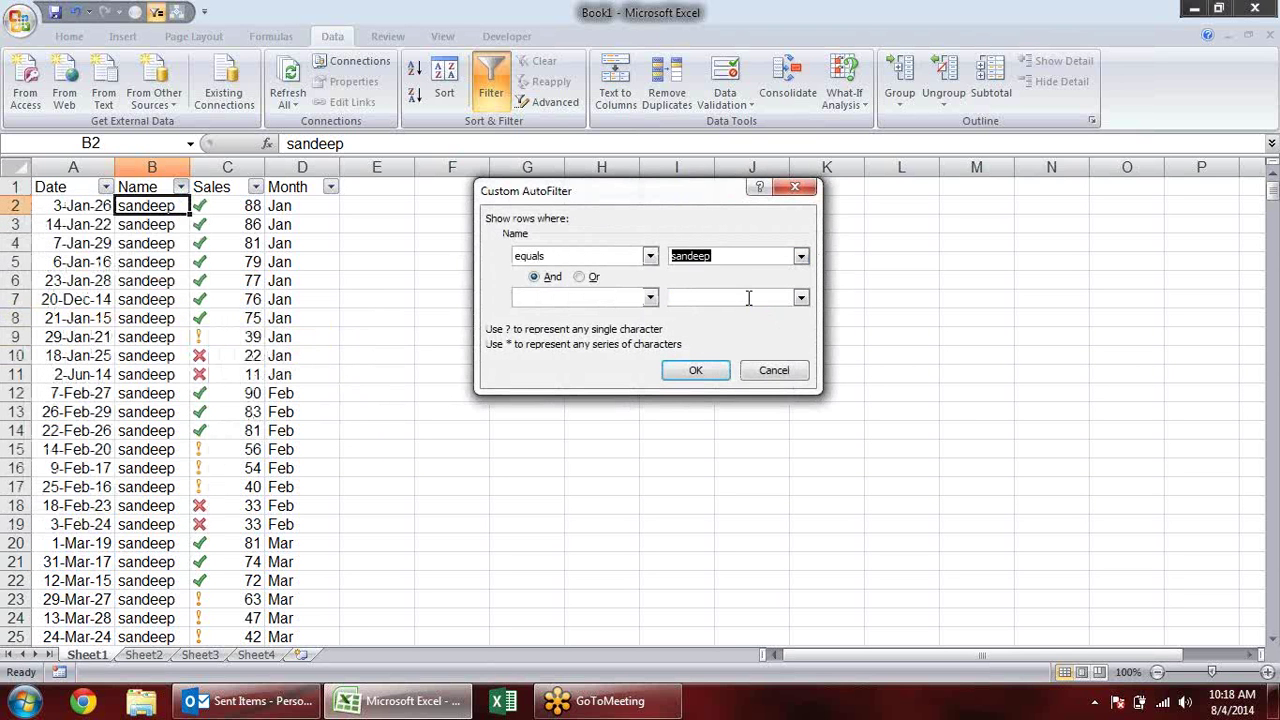
pyautogui.click(700, 371)
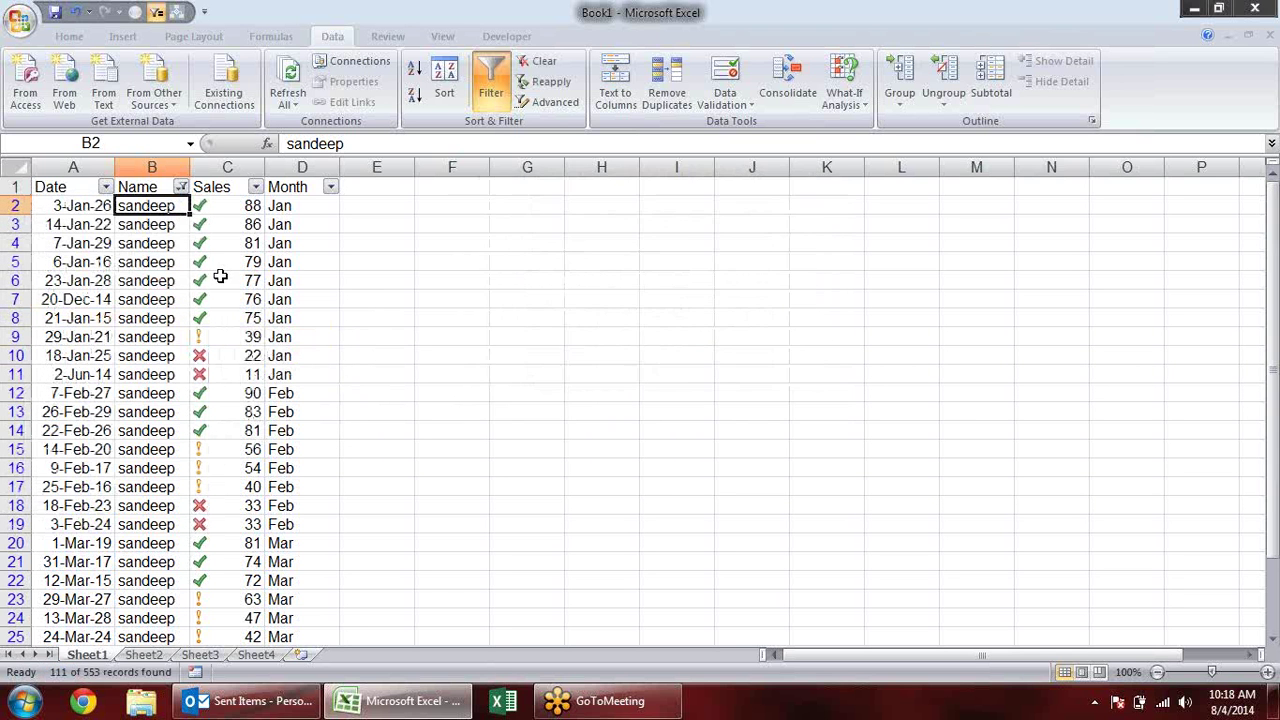
pyautogui.click(181, 187)
pyautogui.moveTo(57, 310)
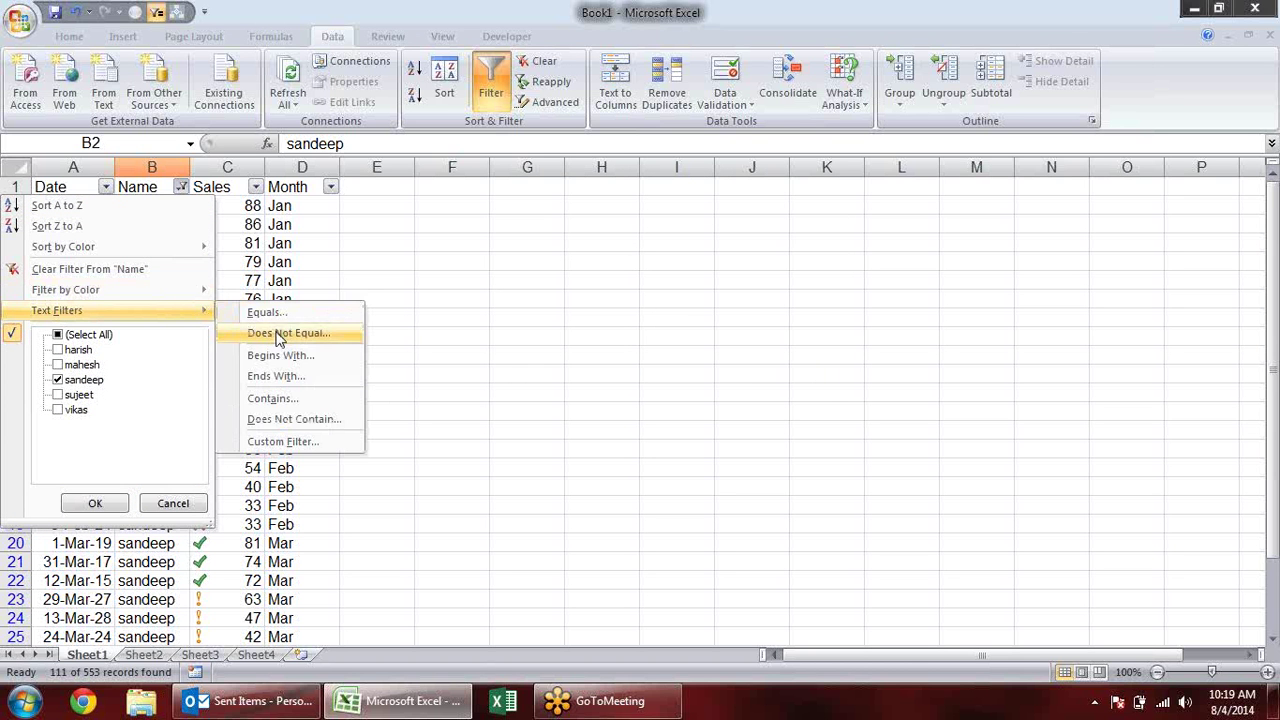
# Filter the Name column to names that do not equal sandeep.
pyautogui.click(292, 334)
pyautogui.click(801, 256)
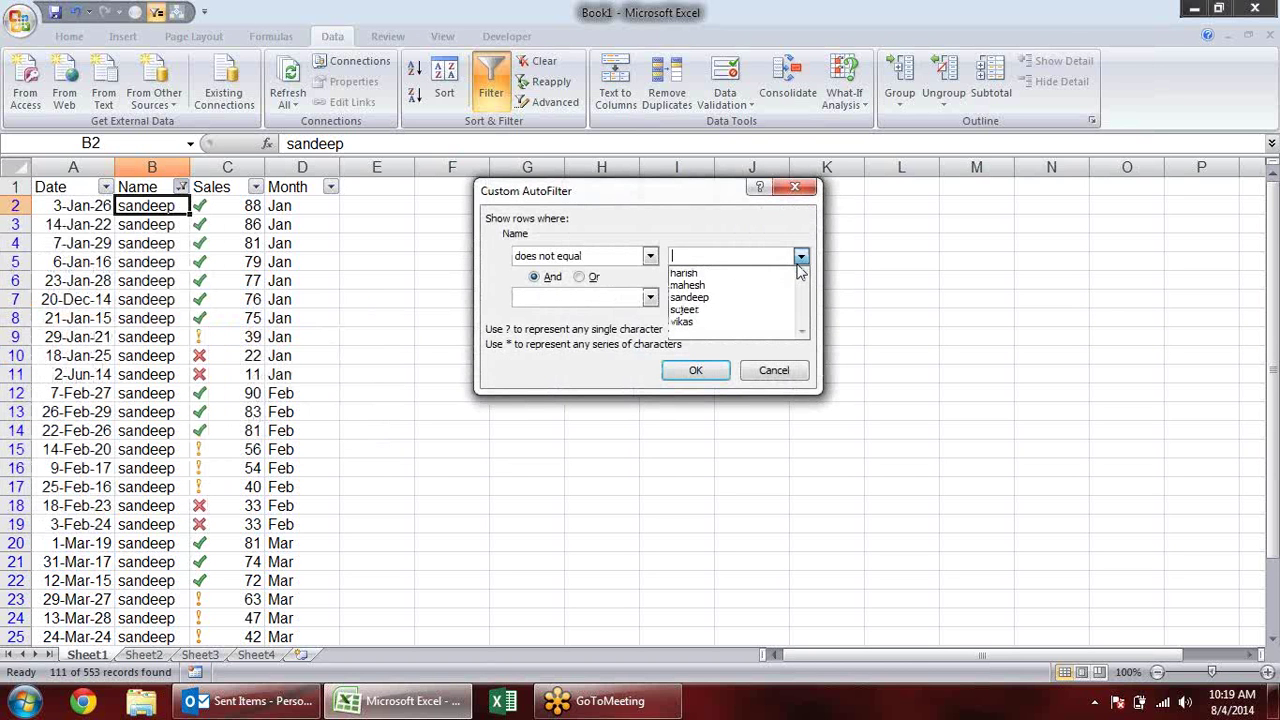
pyautogui.click(737, 300)
pyautogui.click(697, 371)
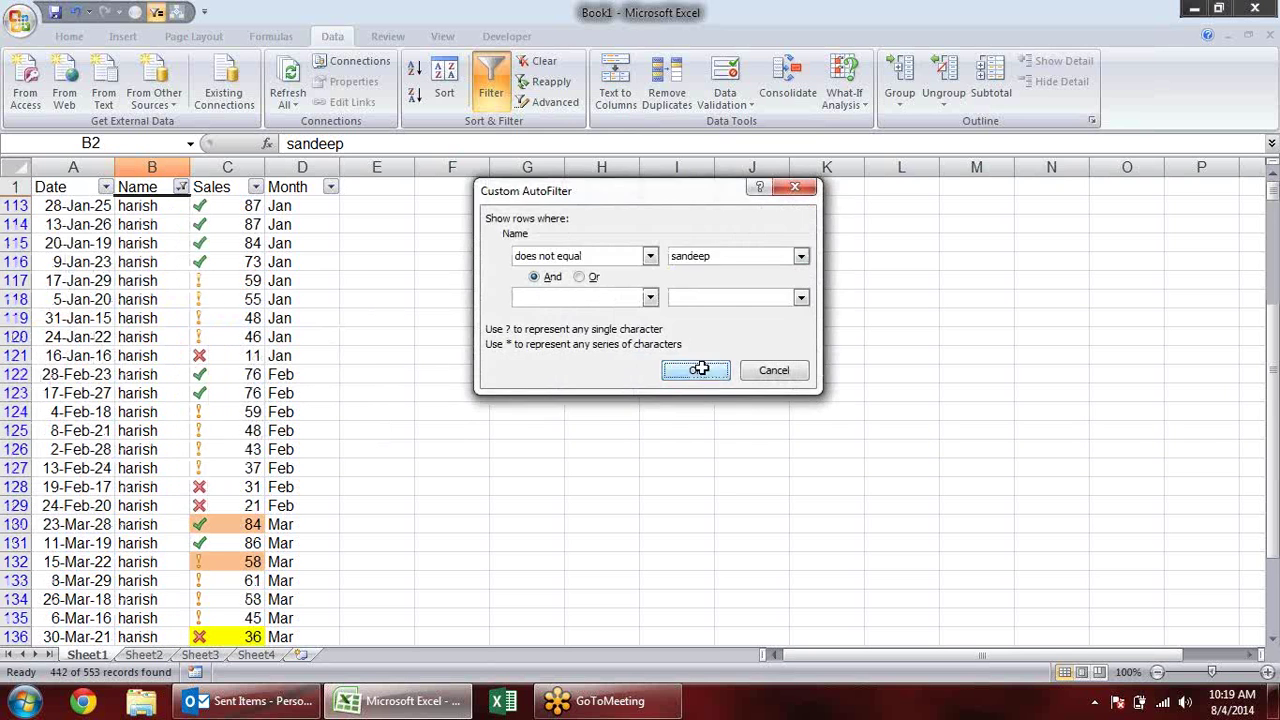
# Apply a Name begins-with filter, leaving the sandeep rows.
pyautogui.click(179, 189)
pyautogui.moveTo(57, 310)
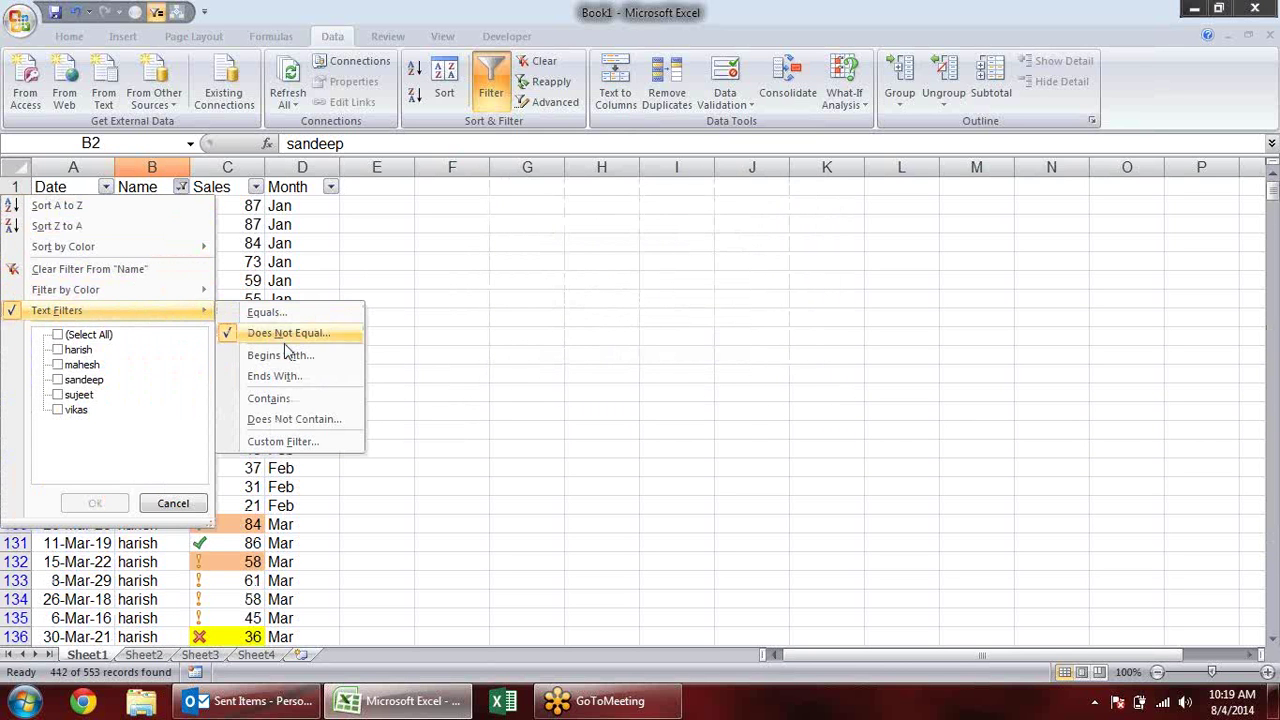
pyautogui.click(290, 356)
pyautogui.write('s')
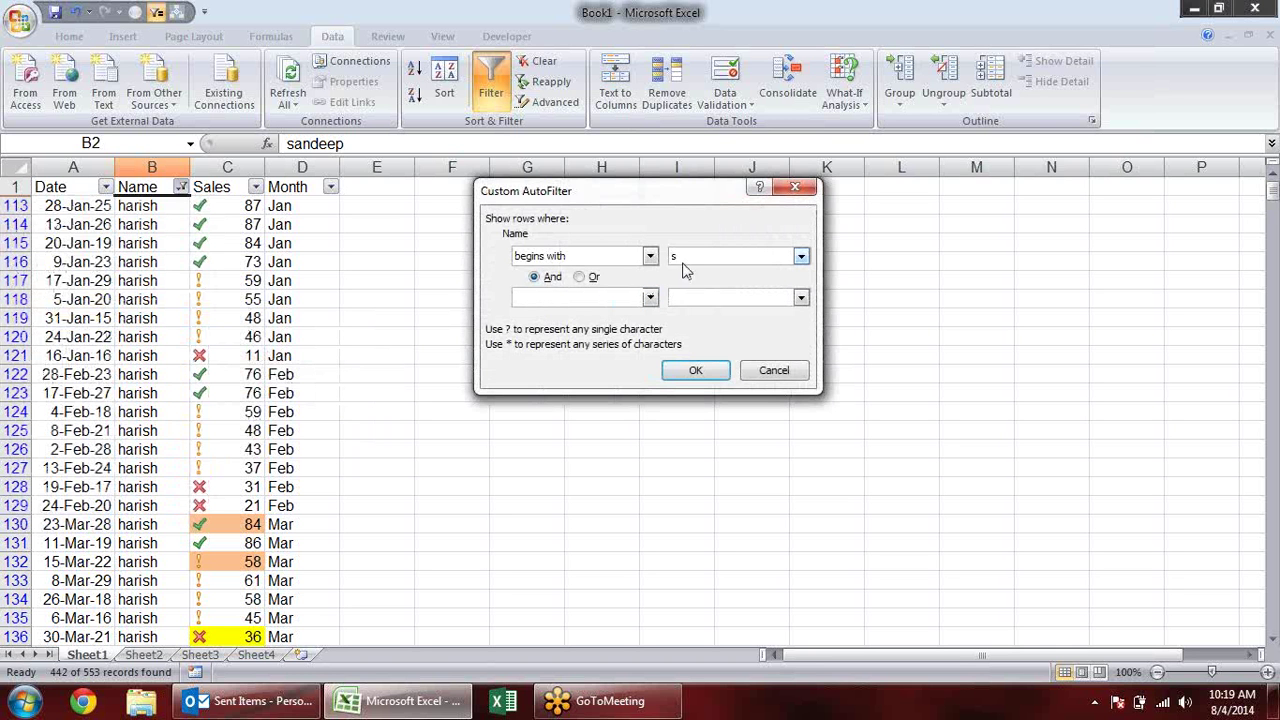
pyautogui.click(695, 371)
pyautogui.scroll(-5, 196, 341)
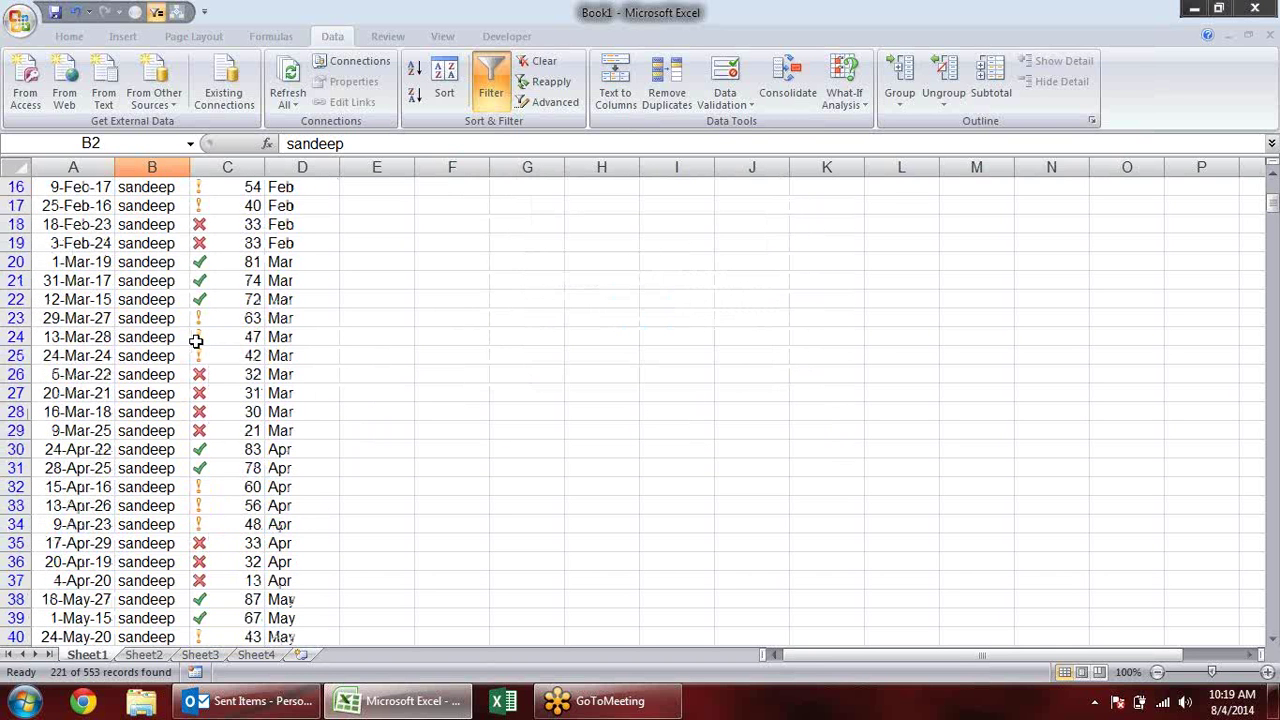
pyautogui.scroll(-4, 196, 341)
pyautogui.scroll(6, 196, 341)
pyautogui.scroll(3, 196, 341)
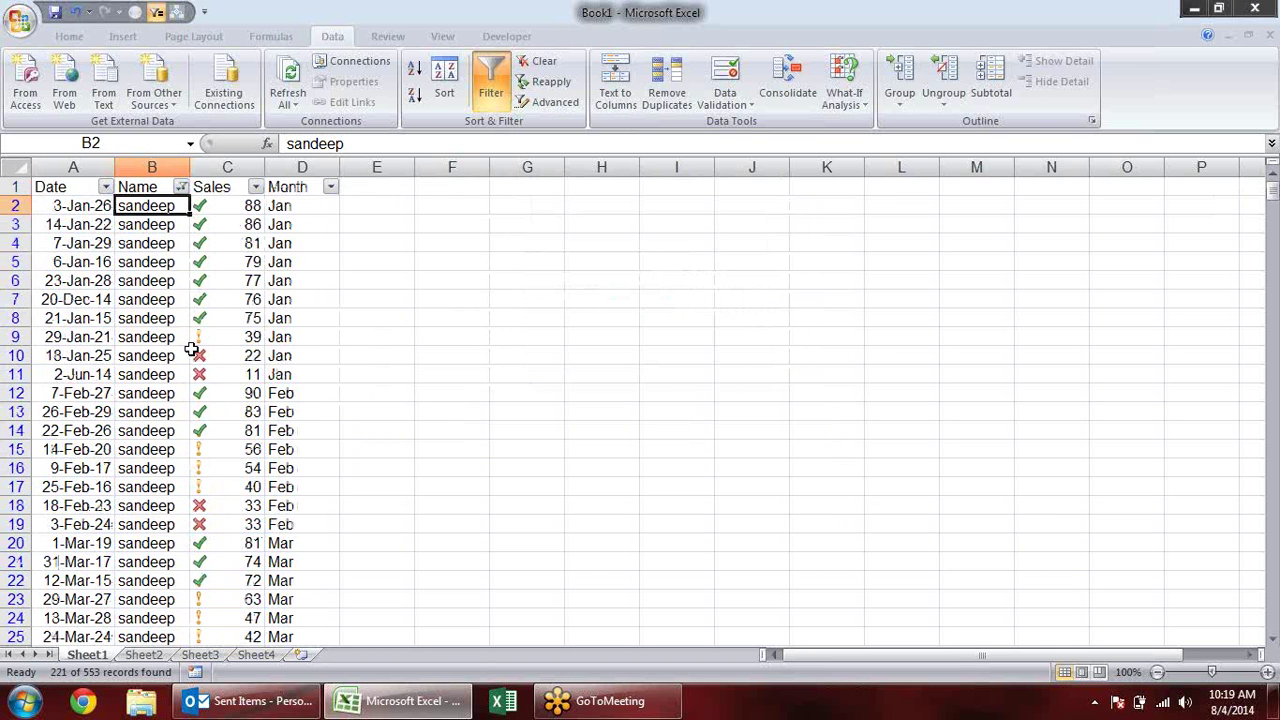
# Apply a Name ends-with h filter, showing 222 records starting with harish.
pyautogui.click(181, 187)
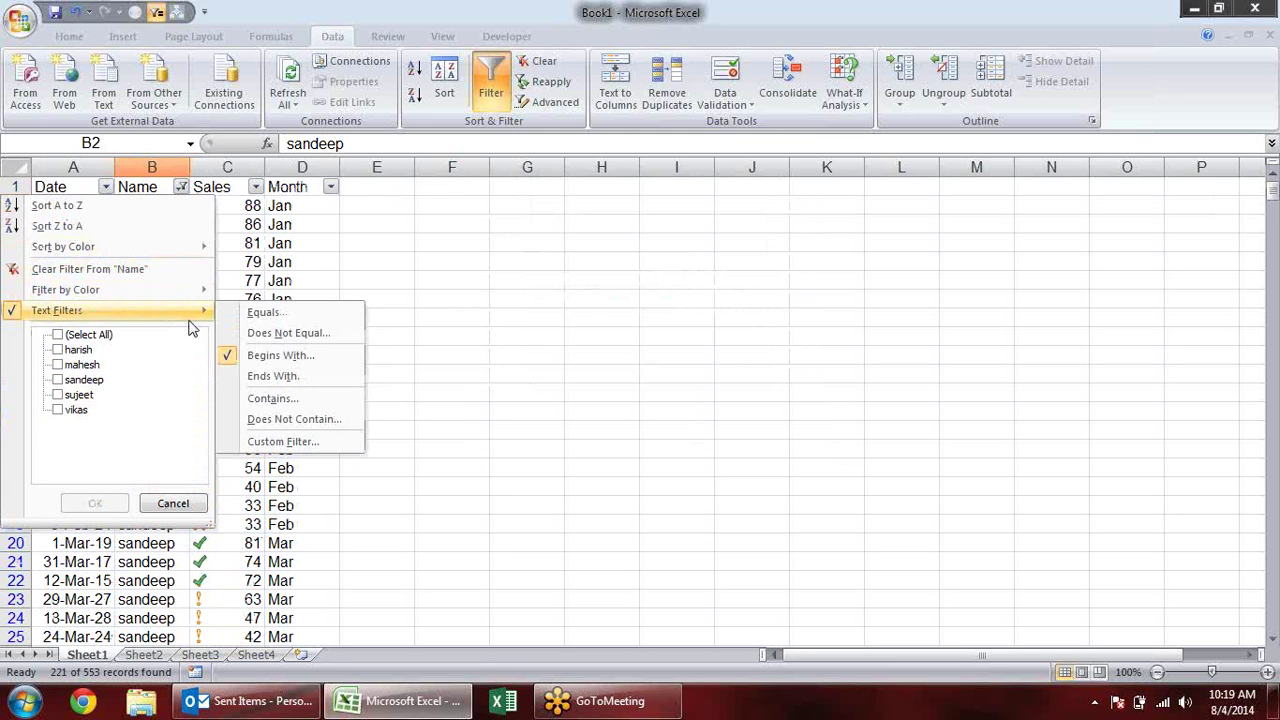
pyautogui.click(275, 376)
pyautogui.write('h')
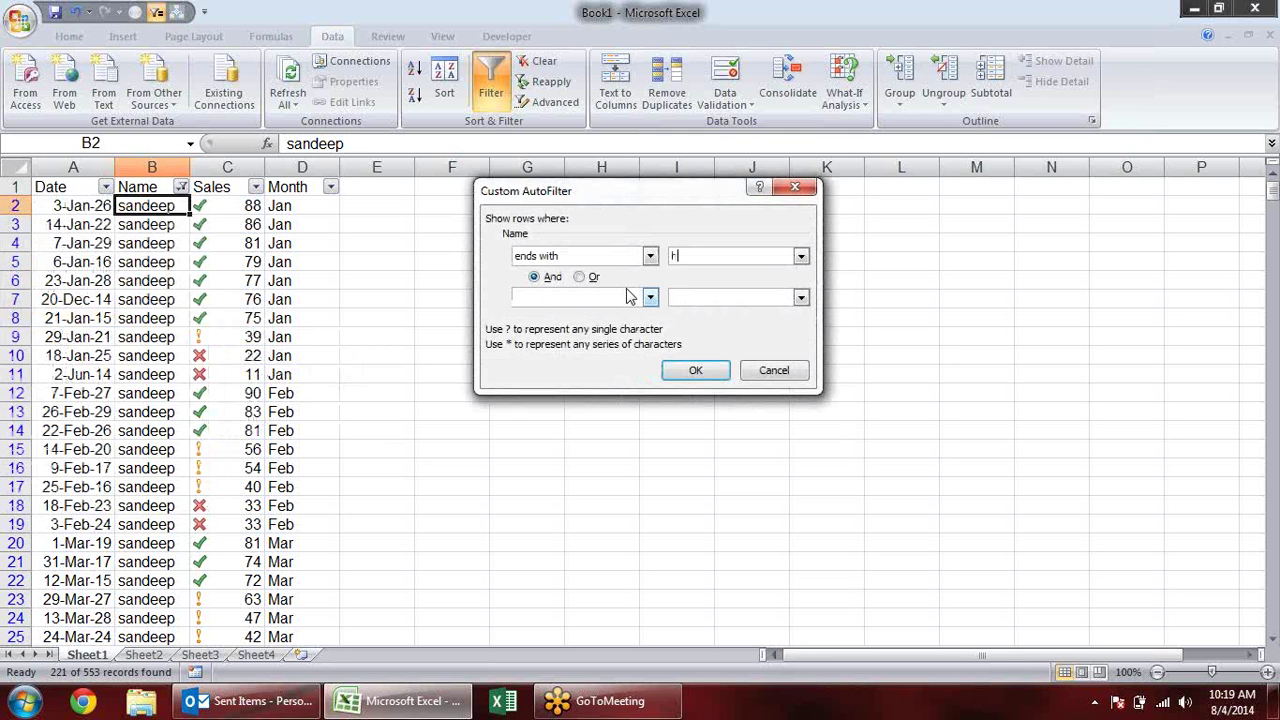
pyautogui.click(695, 370)
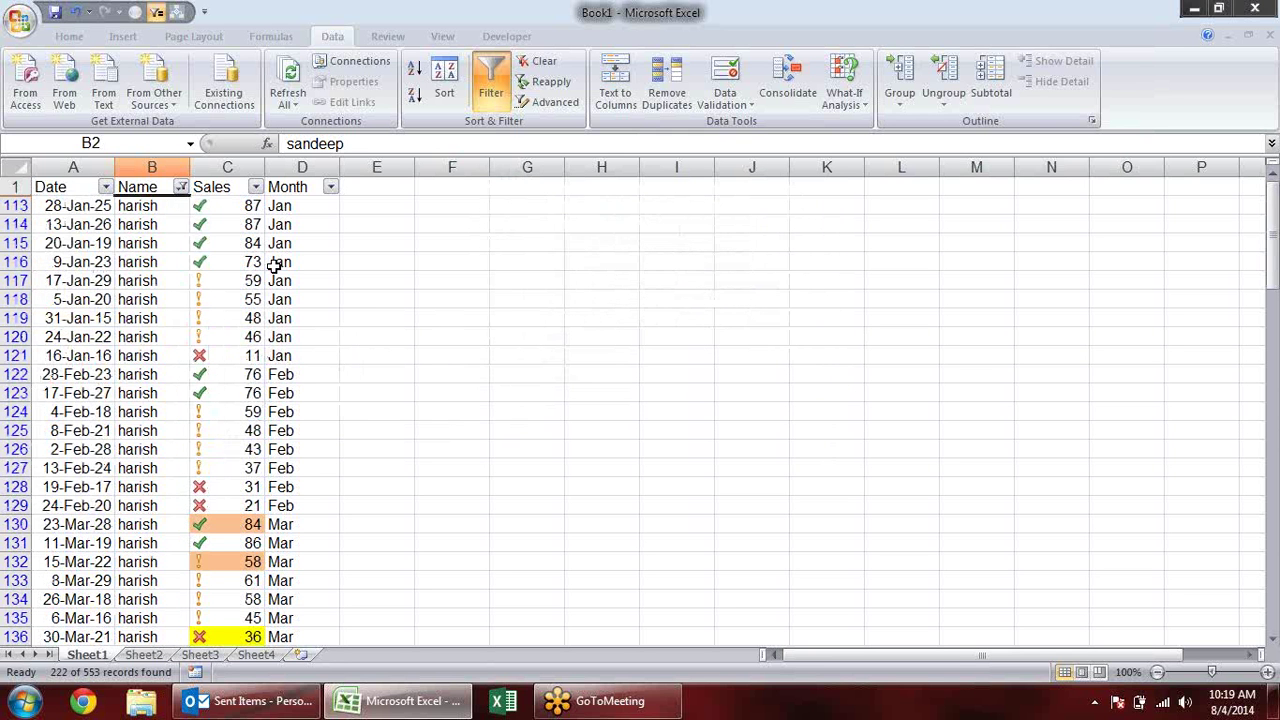
pyautogui.scroll(-4, 275, 270)
pyautogui.scroll(-4, 277, 280)
pyautogui.scroll(-4, 277, 280)
pyautogui.scroll(11, 277, 284)
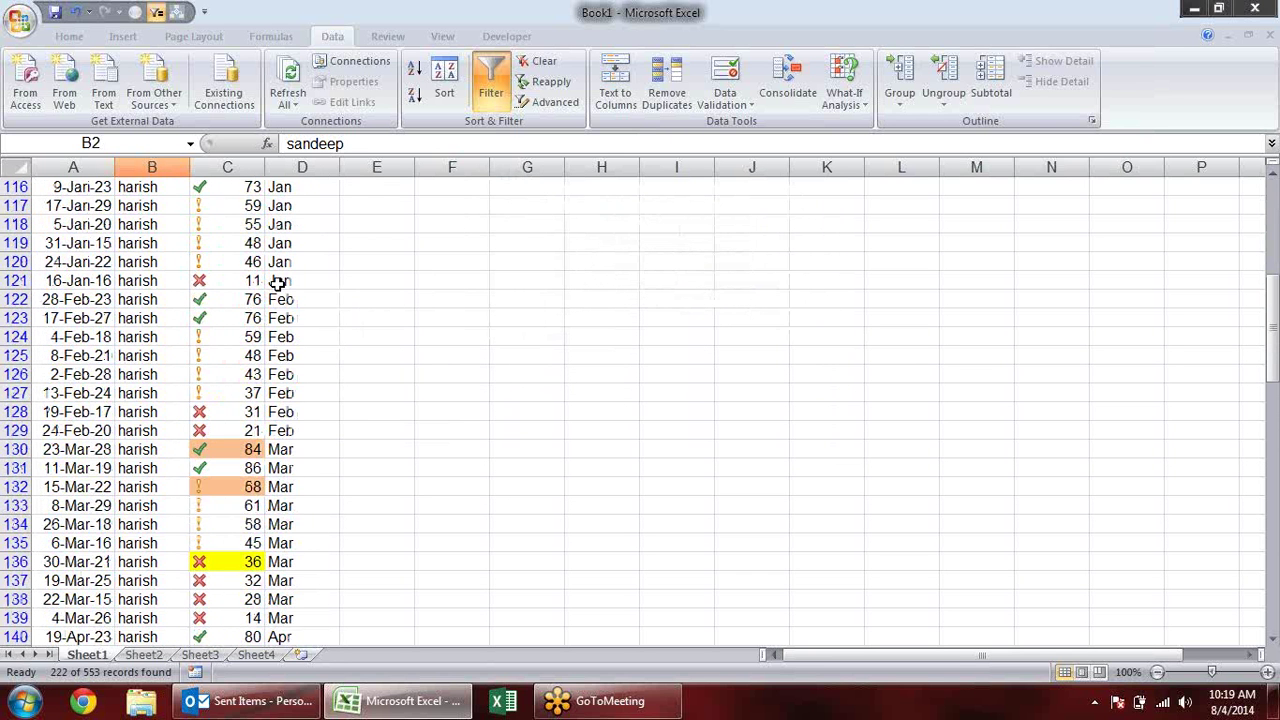
# Click through empty cells of the 222-record sheet, then Alt+Tab to Outlook's Sent Items.
pyautogui.scroll(1, 277, 284)
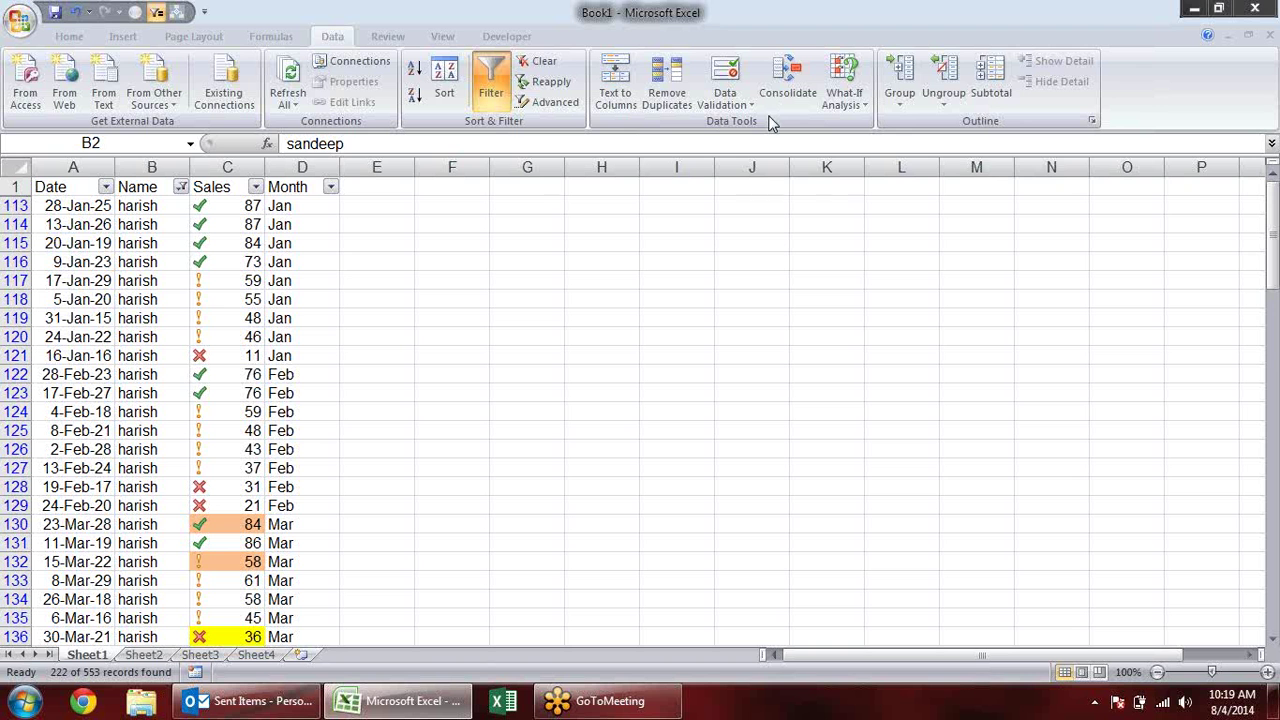
pyautogui.click(772, 283)
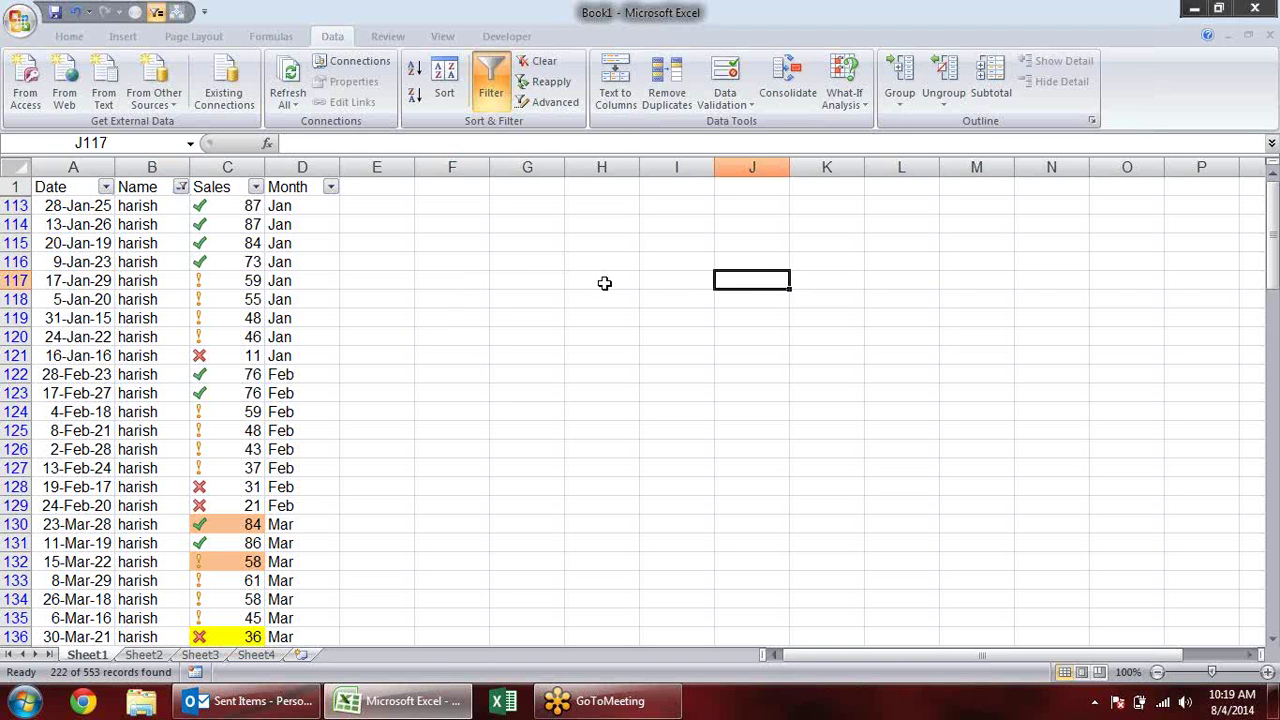
pyautogui.click(482, 302)
pyautogui.click(759, 306)
pyautogui.click(540, 306)
pyautogui.click(846, 295)
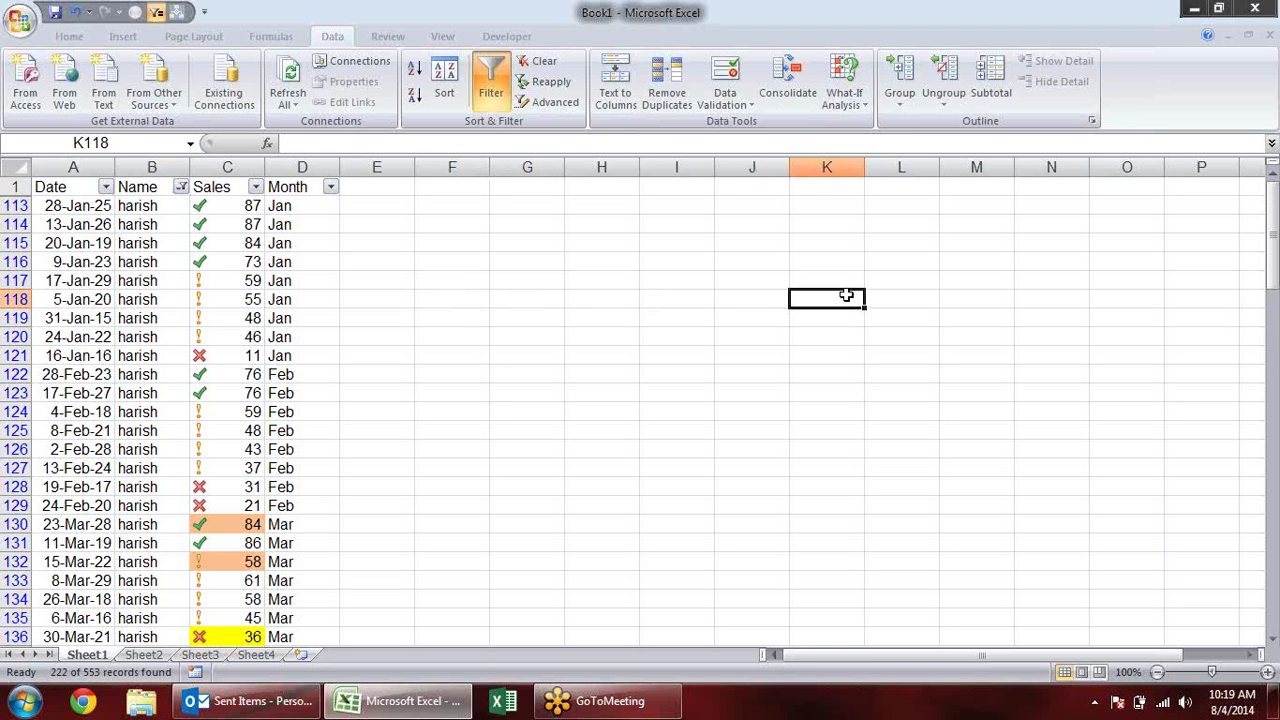
pyautogui.click(514, 359)
pyautogui.click(703, 341)
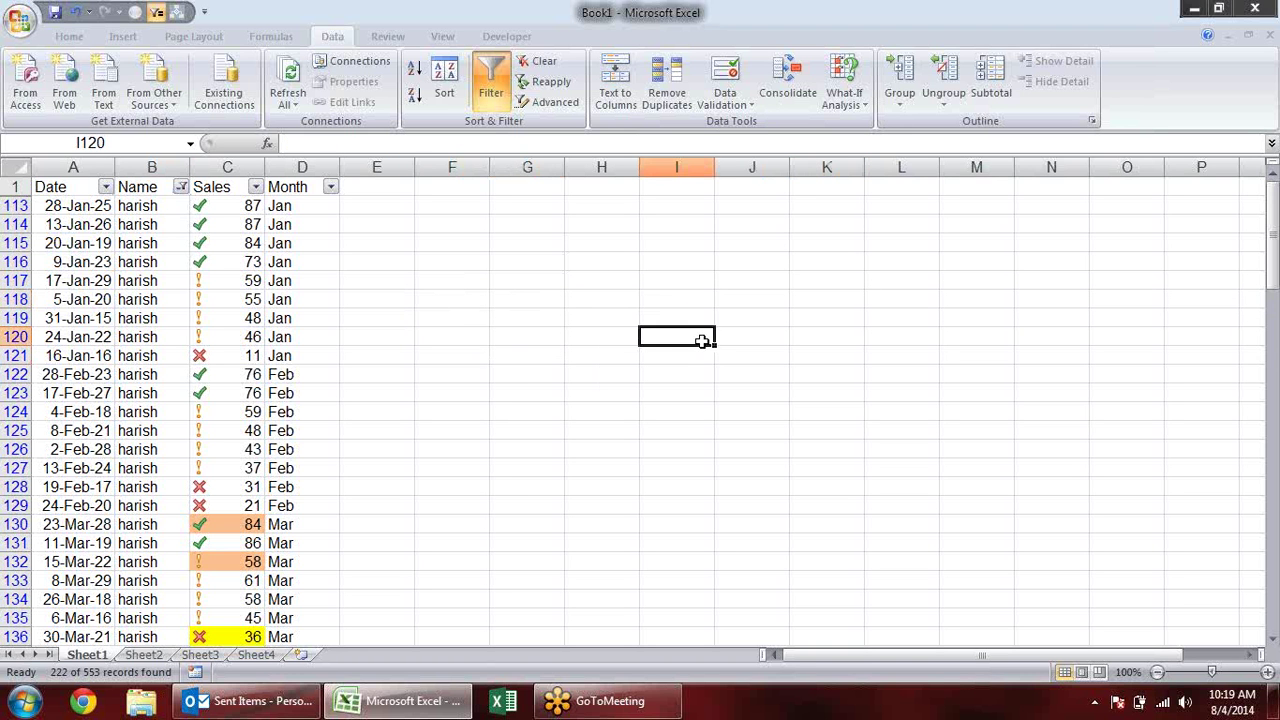
pyautogui.click(477, 315)
pyautogui.click(503, 417)
pyautogui.click(669, 417)
pyautogui.click(670, 316)
pyautogui.click(514, 296)
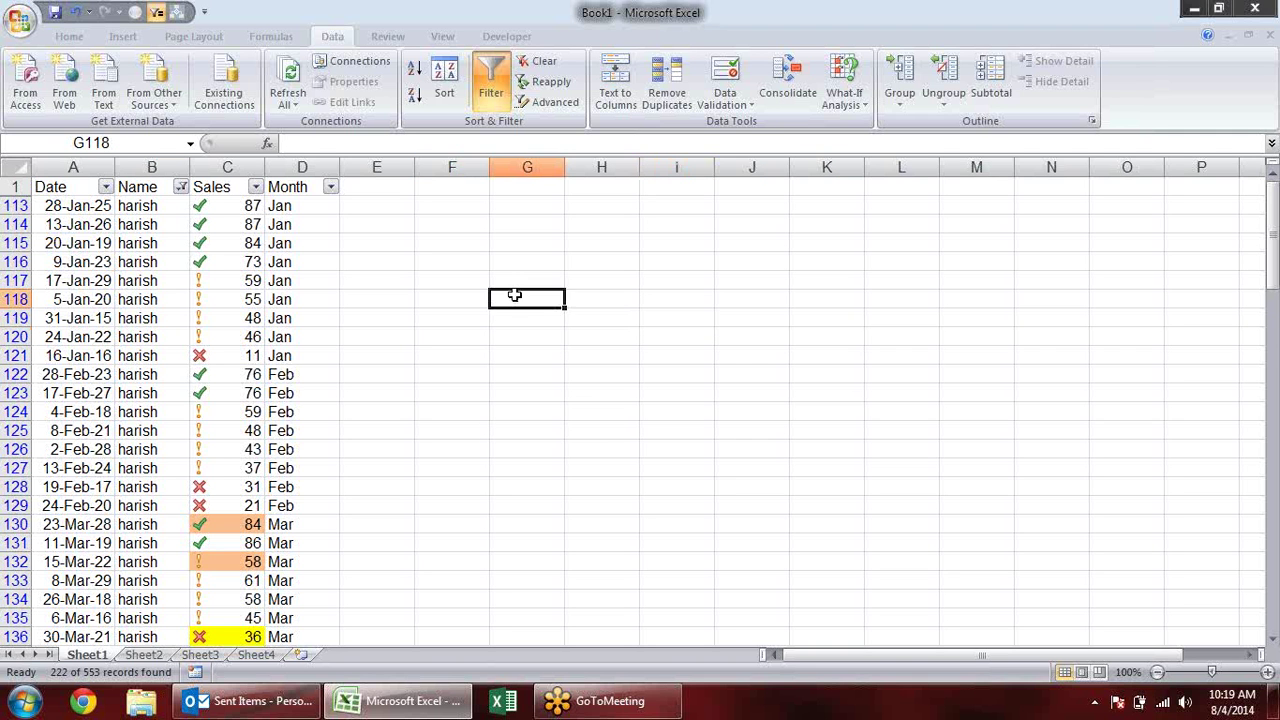
pyautogui.click(421, 372)
pyautogui.click(674, 338)
pyautogui.click(535, 286)
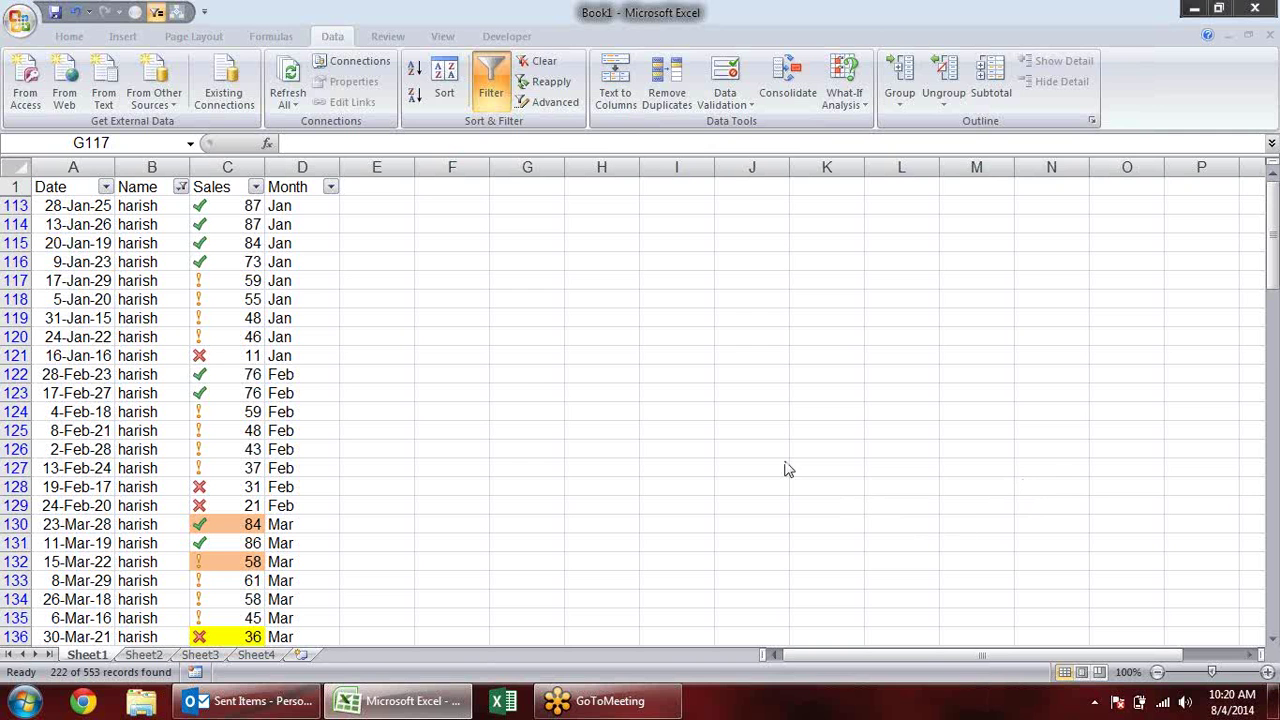
pyautogui.click(705, 338)
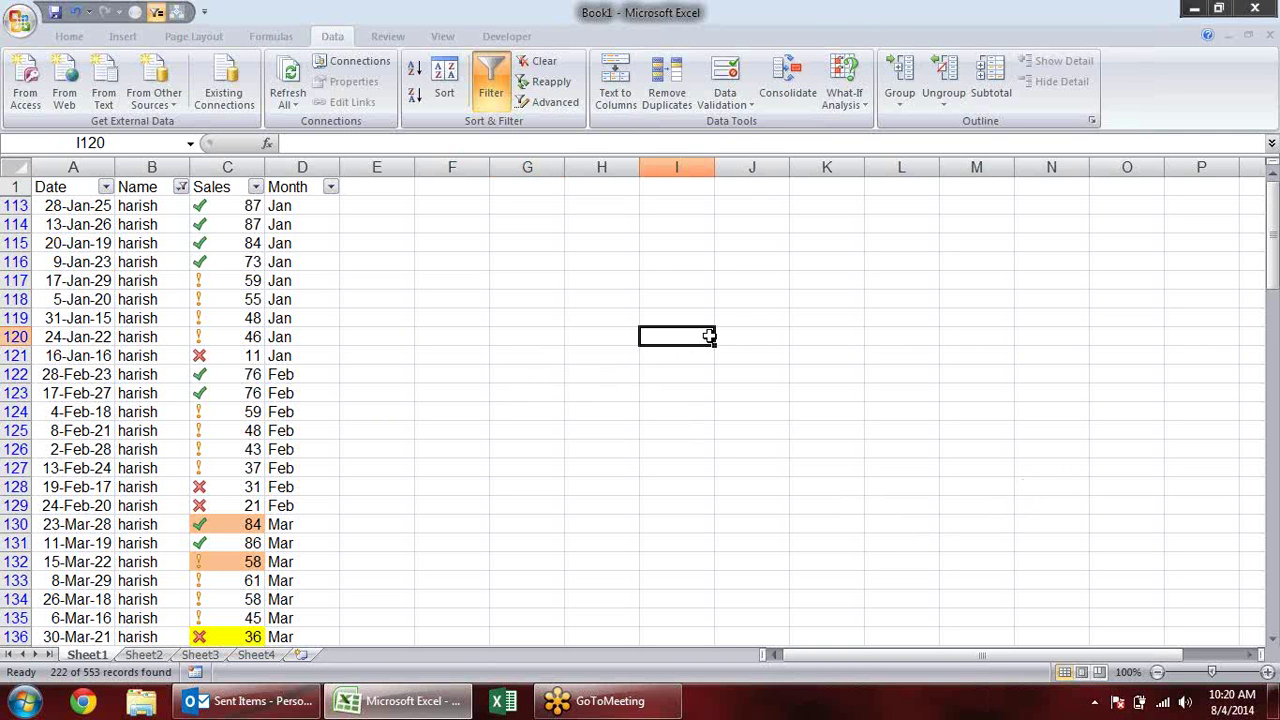
pyautogui.click(648, 263)
pyautogui.click(447, 316)
pyautogui.click(833, 295)
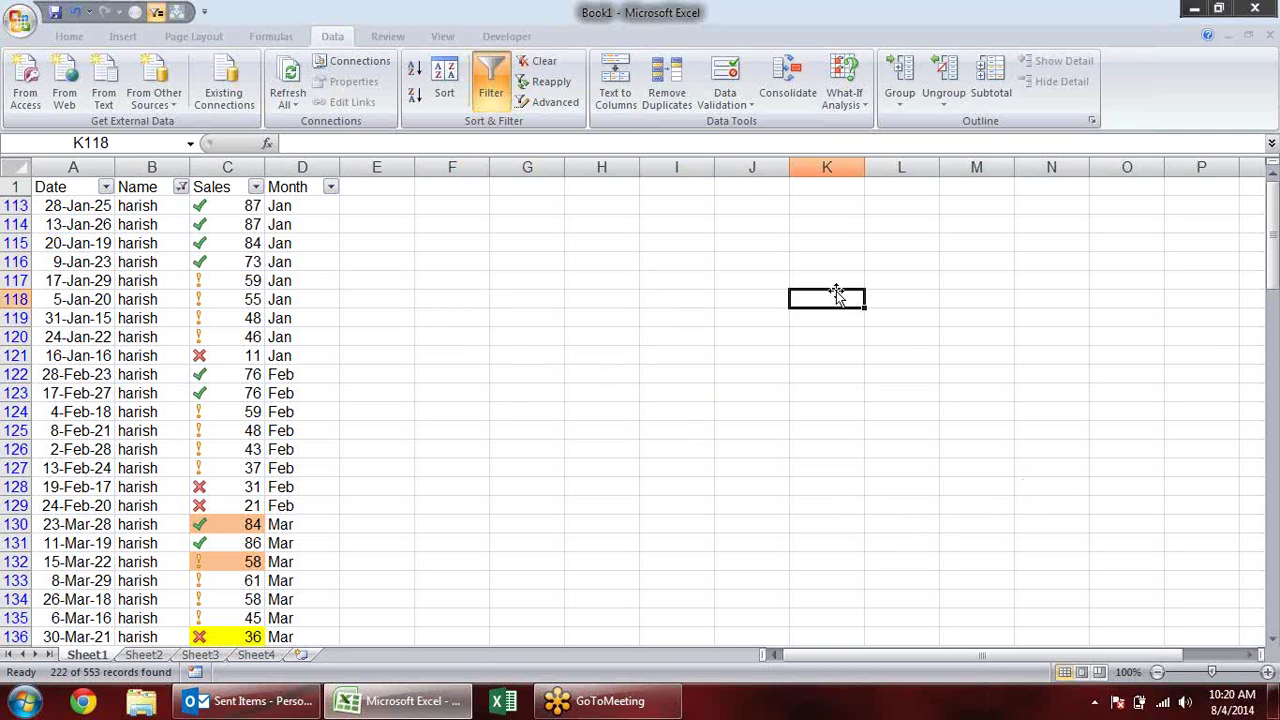
pyautogui.click(609, 263)
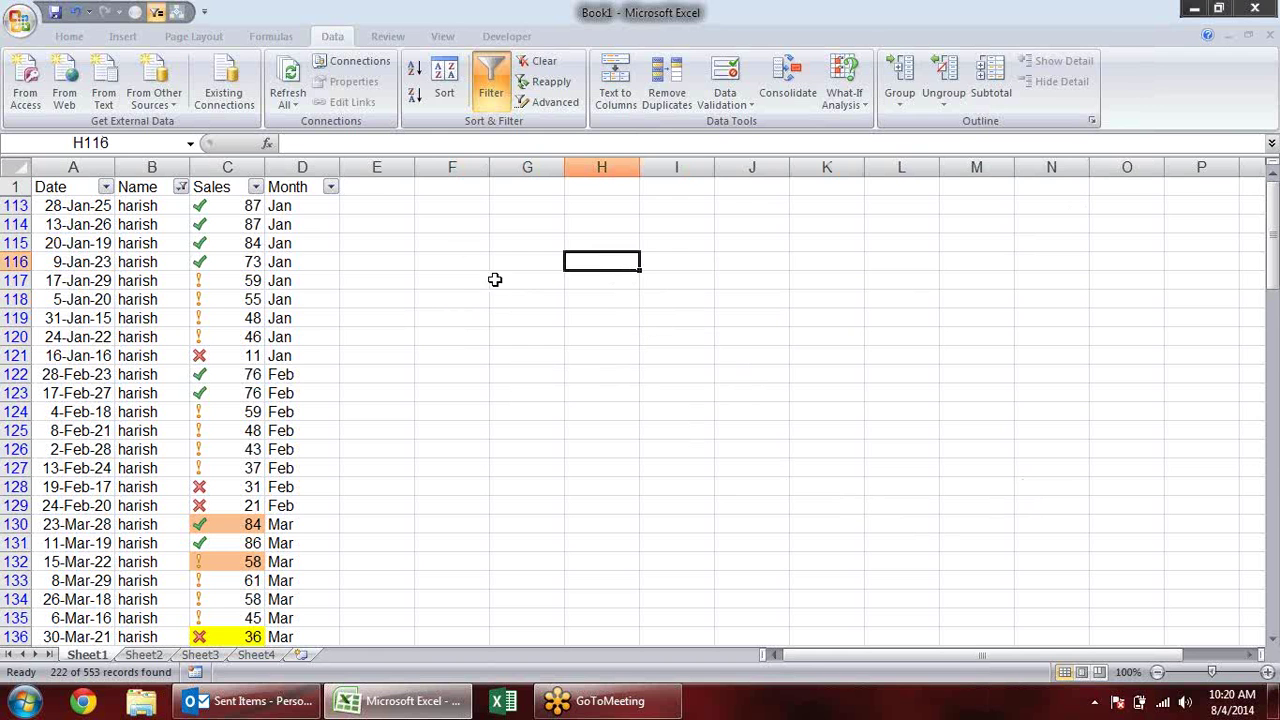
pyautogui.hotkey('alt', 'Tab')
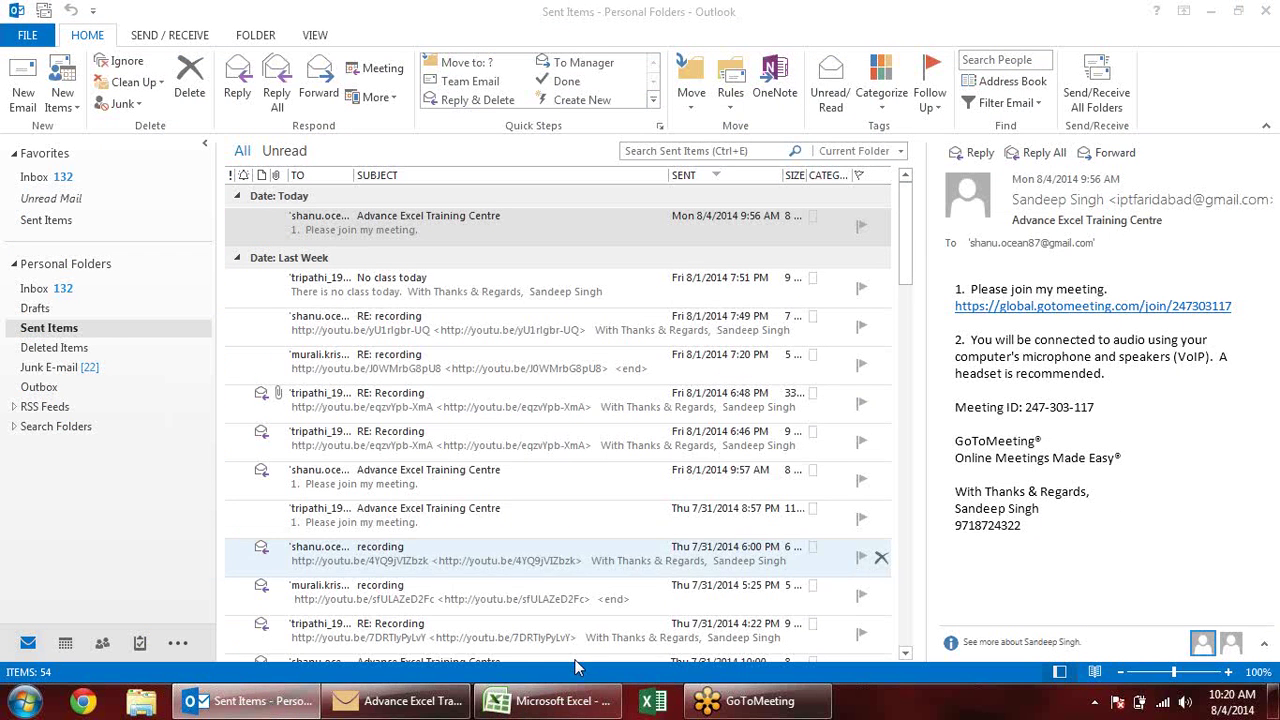
# Return to the workbook and apply an 'ends with' text filter on the Name column.
pyautogui.click(558, 716)
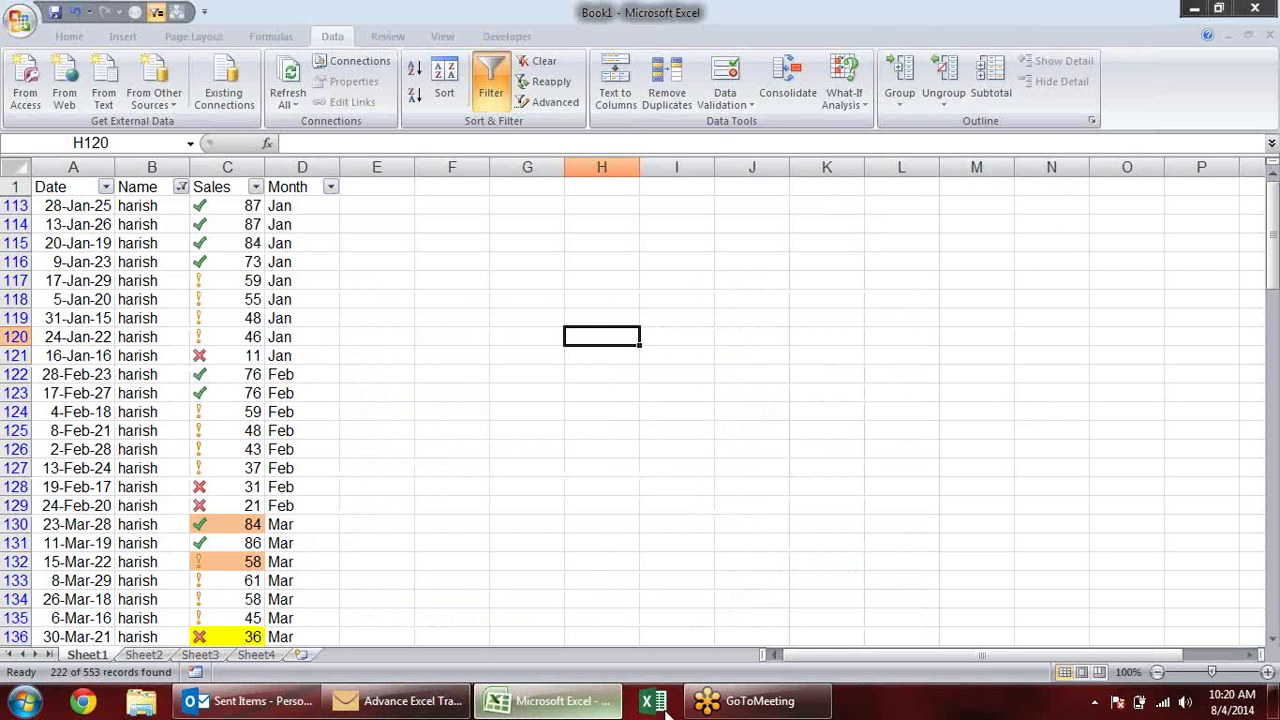
pyautogui.click(388, 339)
pyautogui.click(181, 187)
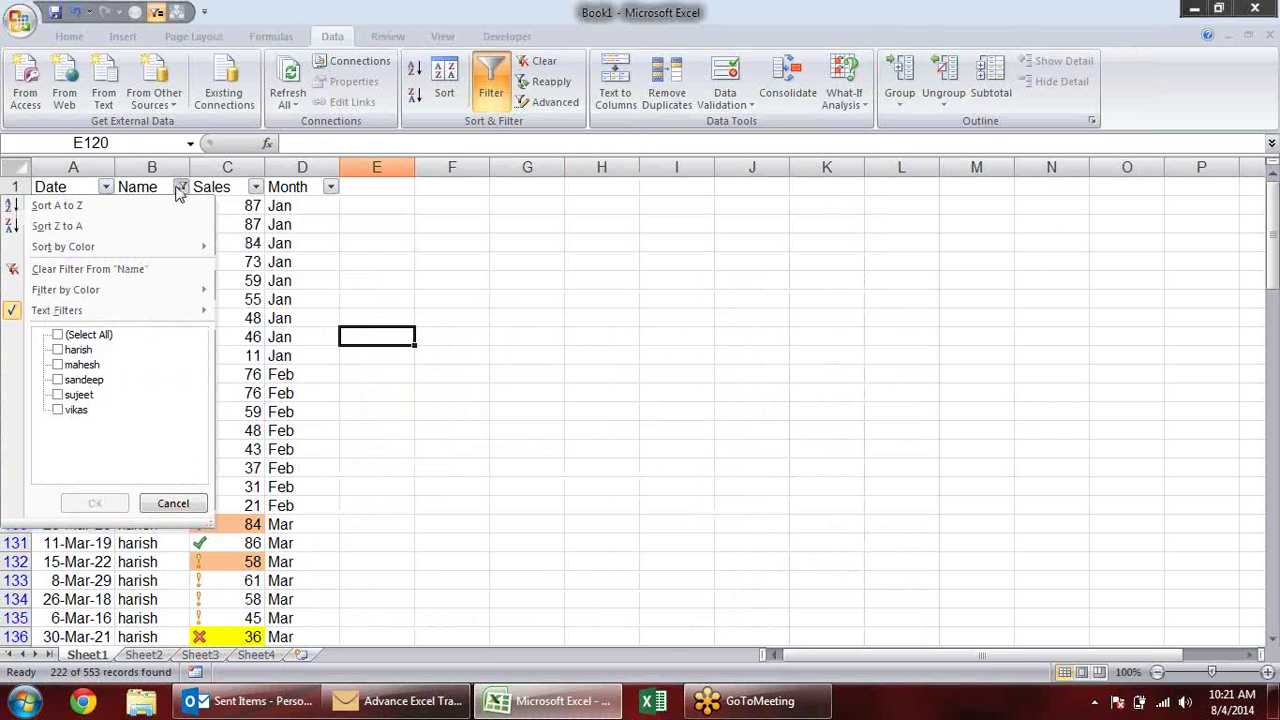
pyautogui.moveTo(57, 310)
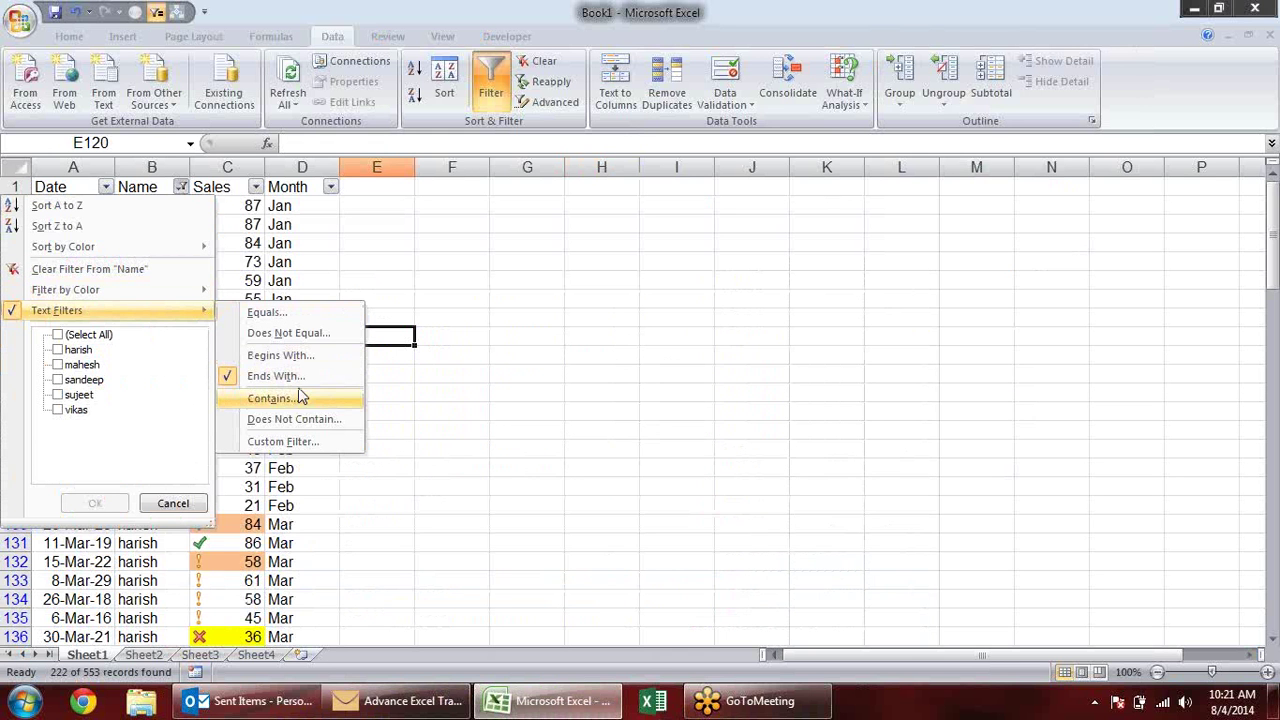
pyautogui.click(303, 385)
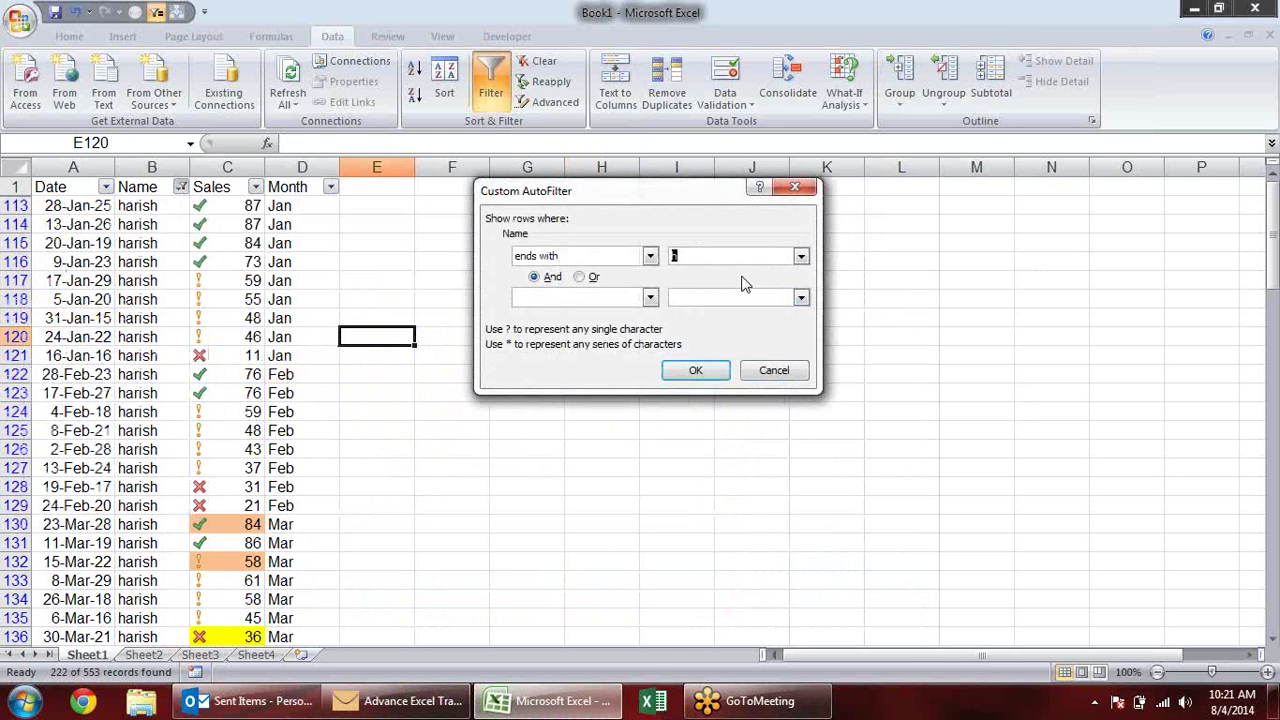
pyautogui.click(695, 370)
# Change the Name filter to 'contains ee' and review the sandeep and sujeet rows.
pyautogui.click(181, 188)
pyautogui.moveTo(57, 310)
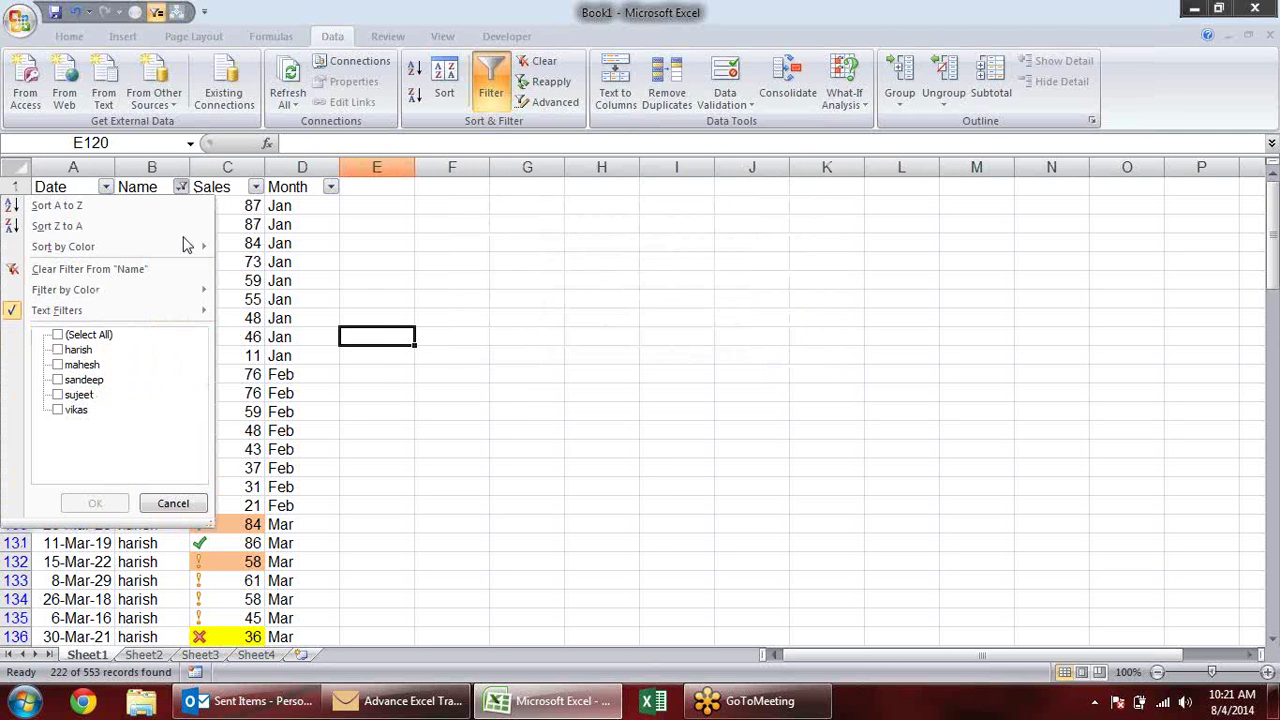
pyautogui.click(270, 399)
pyautogui.write('ee')
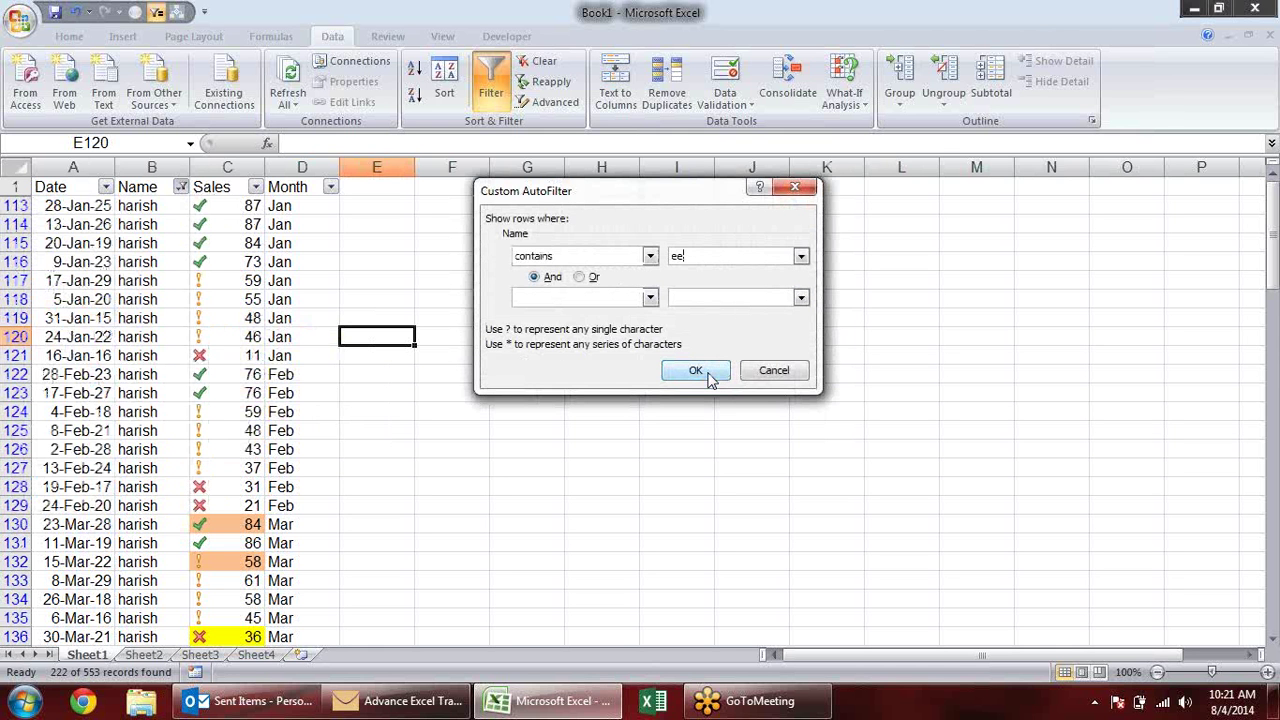
pyautogui.click(708, 375)
pyautogui.scroll(-1, 176, 243)
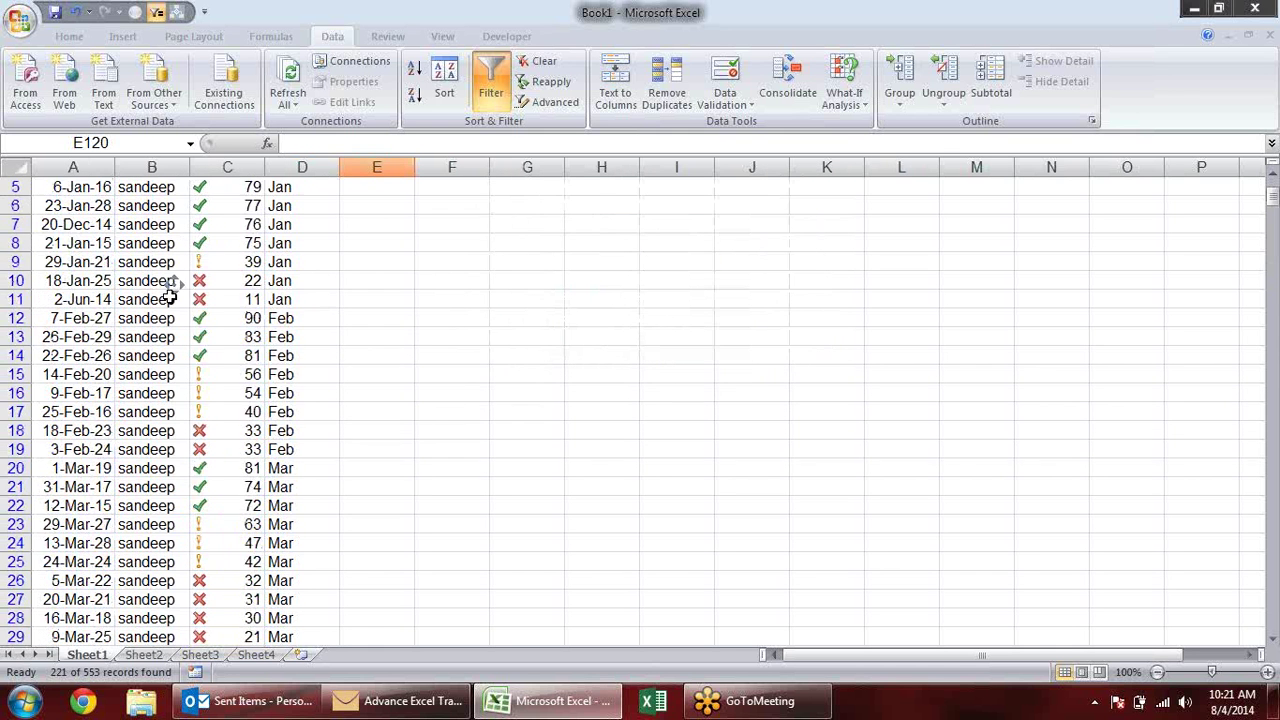
pyautogui.scroll(-6, 171, 290)
pyautogui.scroll(-5, 163, 305)
pyautogui.scroll(-6, 165, 300)
pyautogui.scroll(-6, 165, 313)
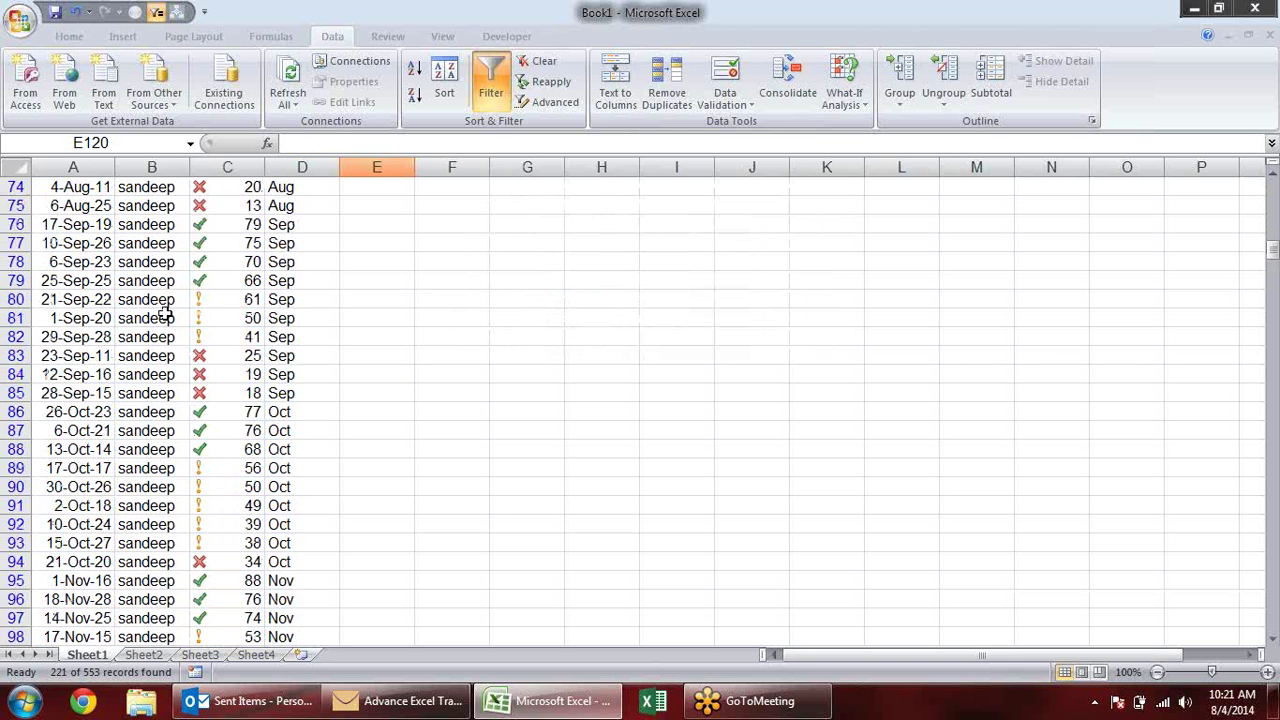
pyautogui.scroll(-2, 163, 315)
pyautogui.scroll(-5, 160, 320)
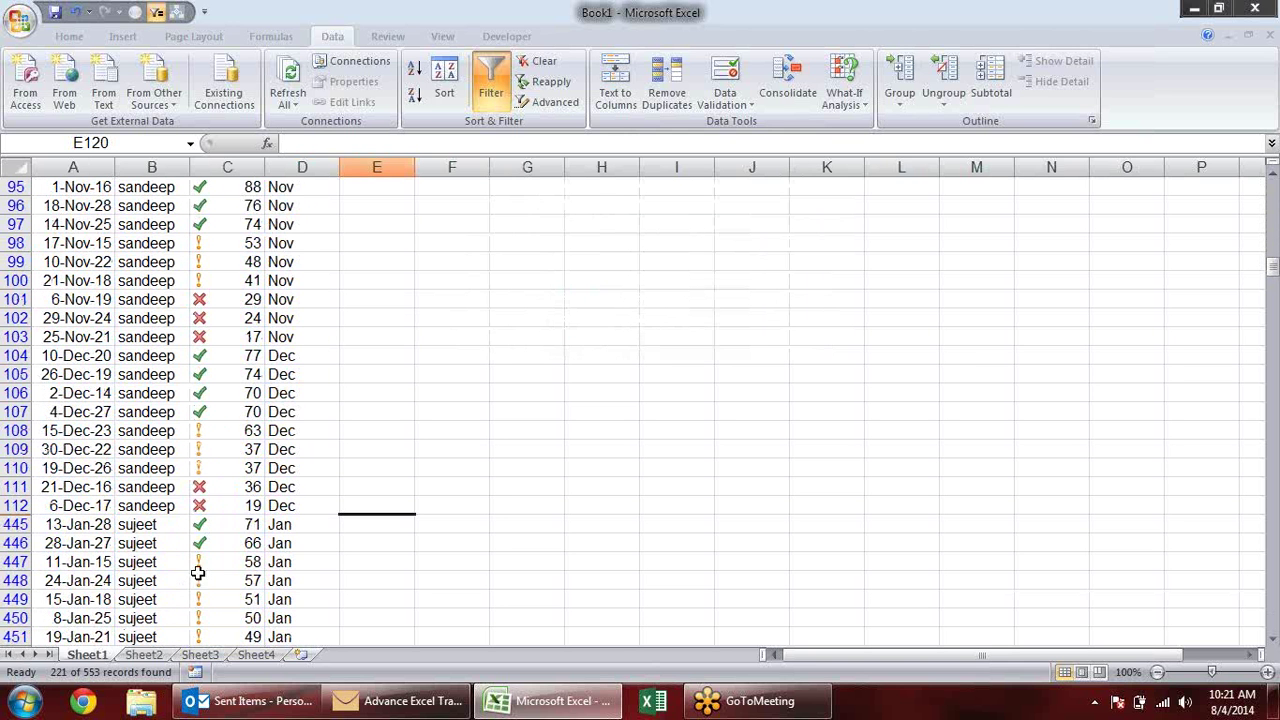
pyautogui.scroll(7, 263, 528)
pyautogui.scroll(2, 271, 508)
pyautogui.scroll(10, 272, 512)
pyautogui.click(194, 470)
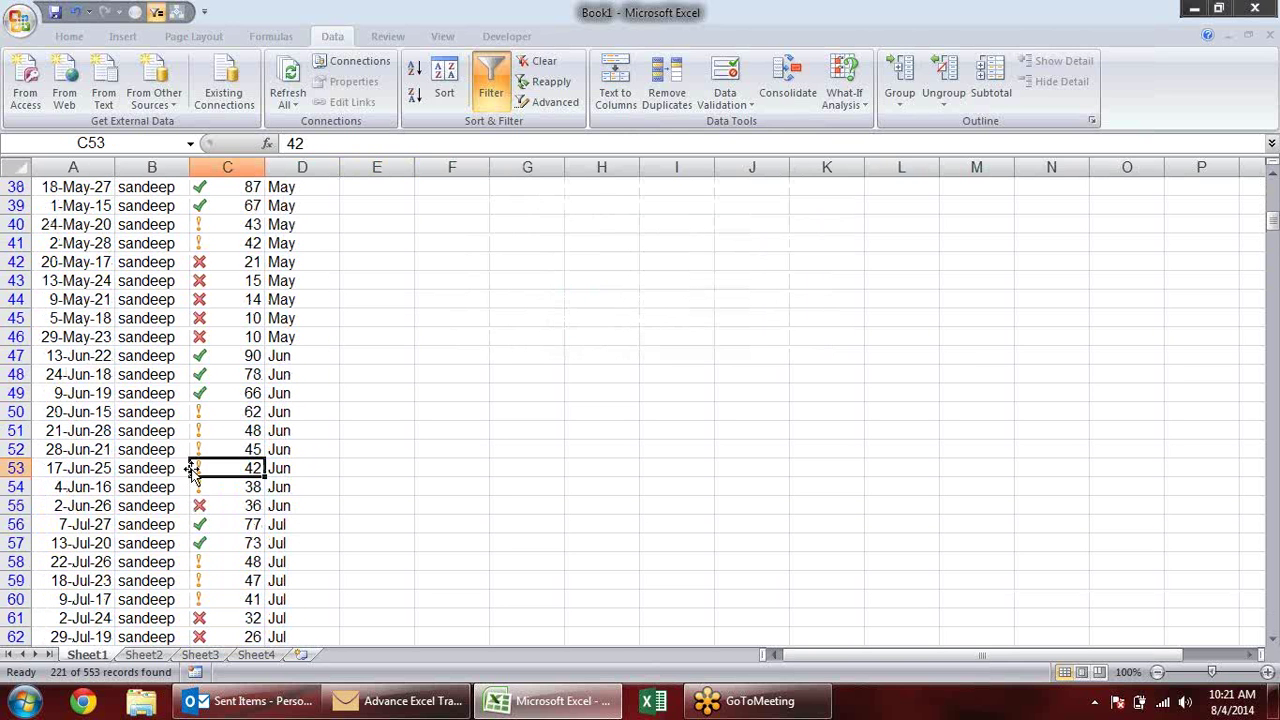
pyautogui.hotkey('ctrl', 'Up')
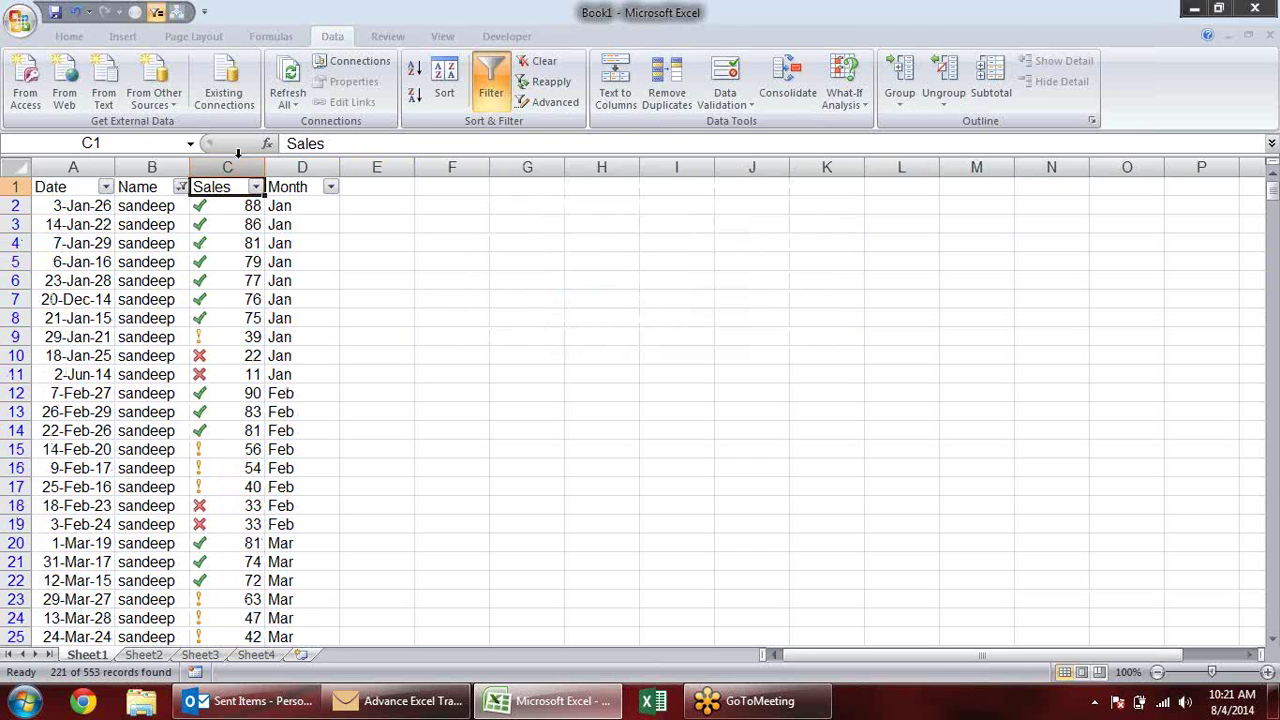
# Switch the Name filter to 'does not contain', leaving 331 of 553 records.
pyautogui.click(180, 187)
pyautogui.moveTo(57, 310)
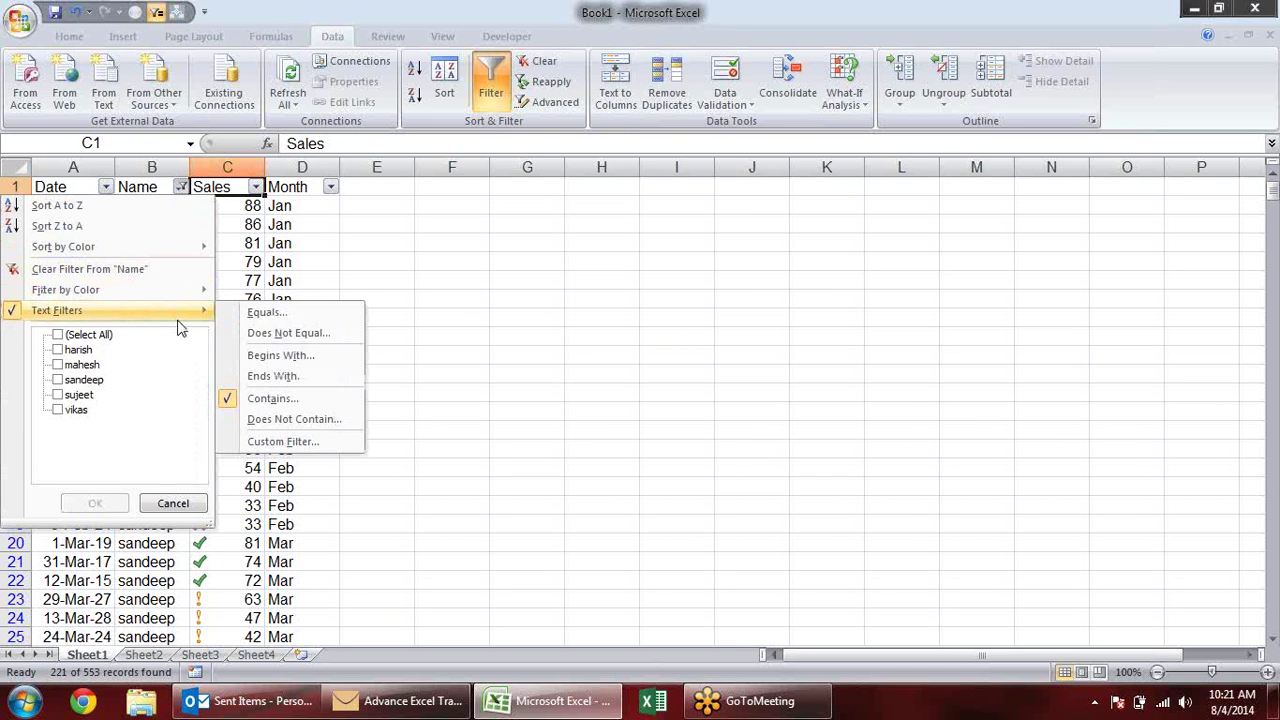
pyautogui.click(330, 426)
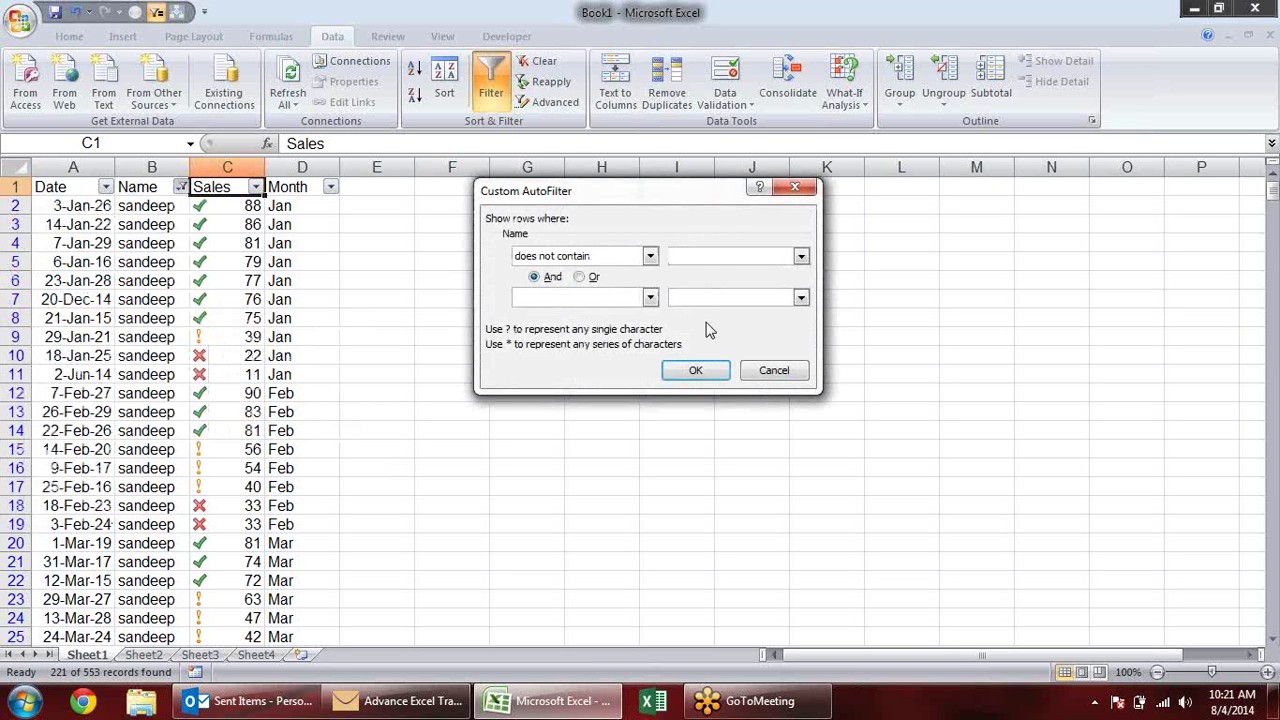
pyautogui.write('h')
pyautogui.click(695, 370)
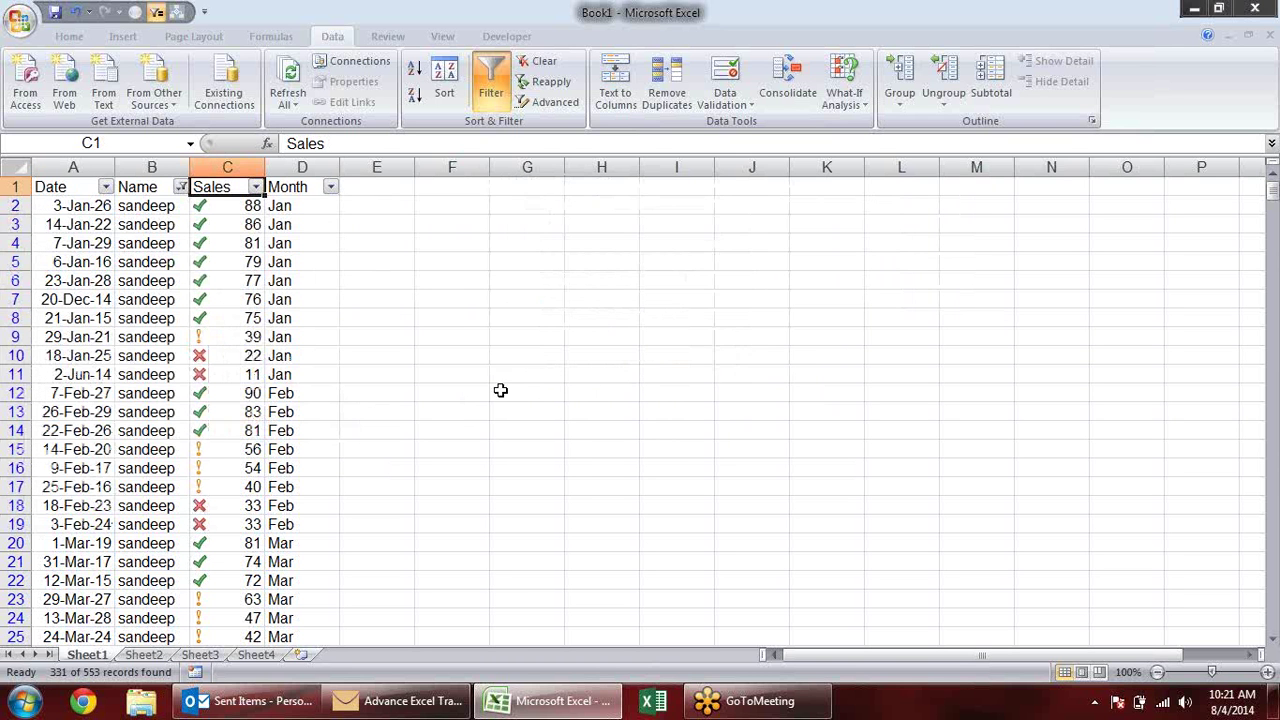
pyautogui.scroll(-3, 356, 339)
pyautogui.scroll(-10, 343, 351)
pyautogui.scroll(-6, 343, 358)
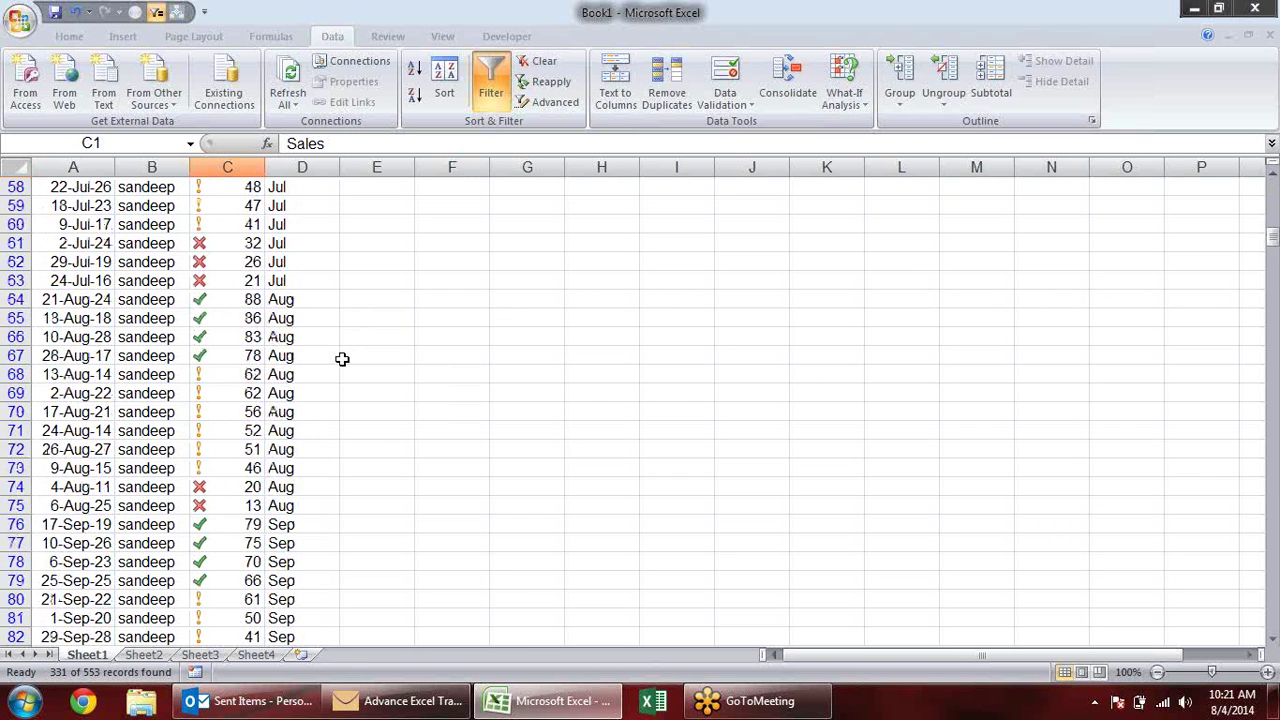
pyautogui.scroll(-4, 342, 361)
pyautogui.scroll(-11, 342, 361)
pyautogui.scroll(-8, 340, 349)
pyautogui.scroll(-7, 340, 349)
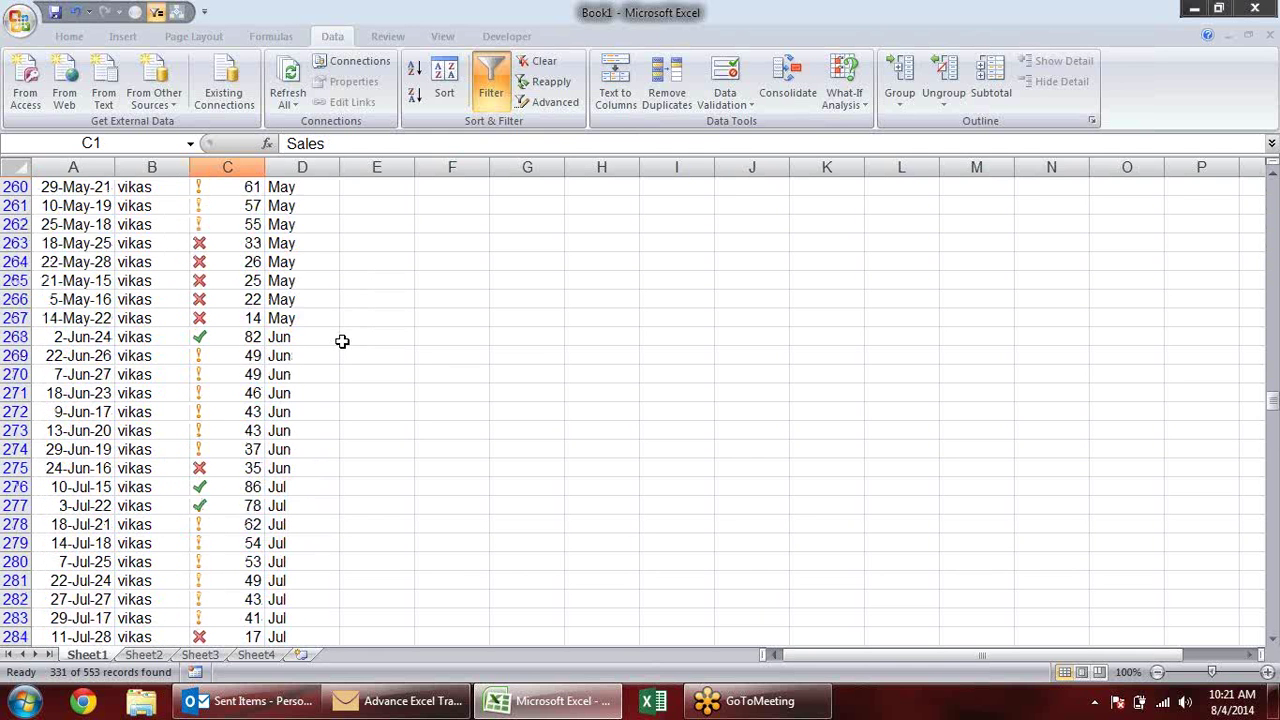
pyautogui.scroll(-6, 340, 345)
pyautogui.scroll(-3, 340, 346)
pyautogui.scroll(-7, 306, 323)
pyautogui.scroll(-1, 145, 302)
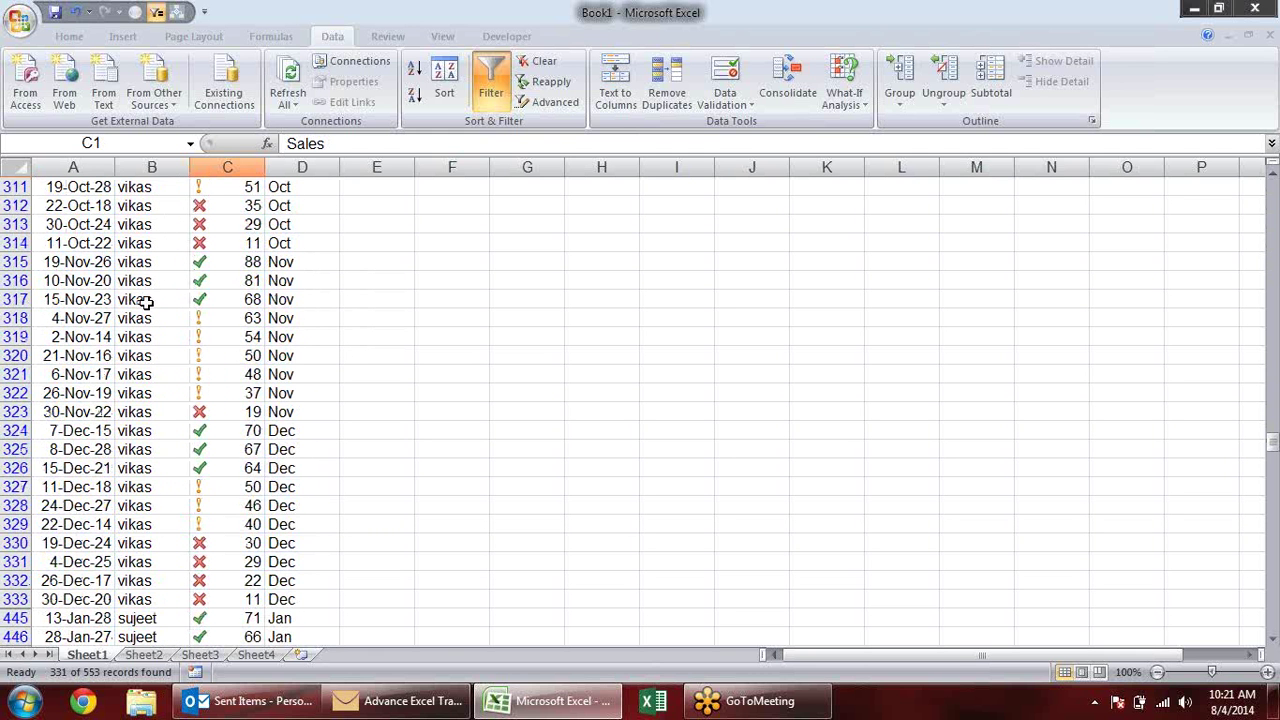
# Browse the filtered names, jumping to the bottom and back to the Name header.
pyautogui.click(145, 302)
pyautogui.press('Down')
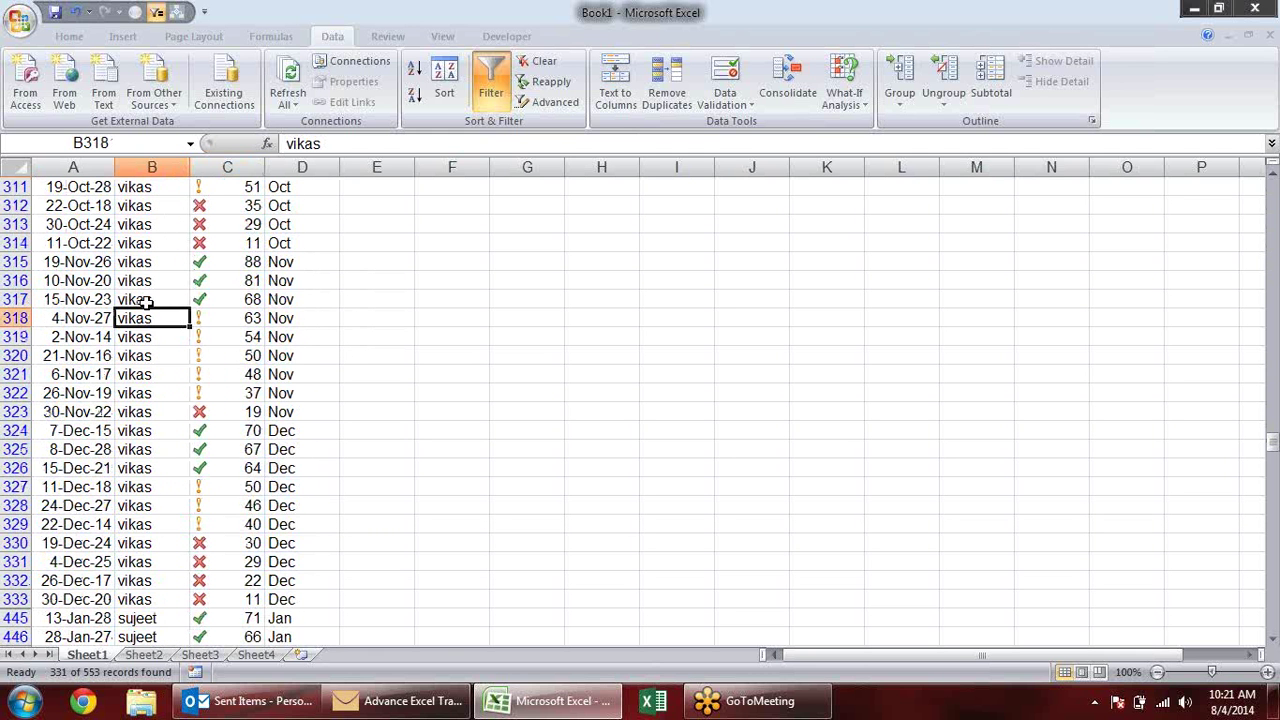
pyautogui.press('Down')
pyautogui.press('Down')
pyautogui.press('Down')
pyautogui.press('Down')
pyautogui.press('Down')
pyautogui.press('Down')
pyautogui.hotkey('ctrl', 'Down')
pyautogui.press('Down')
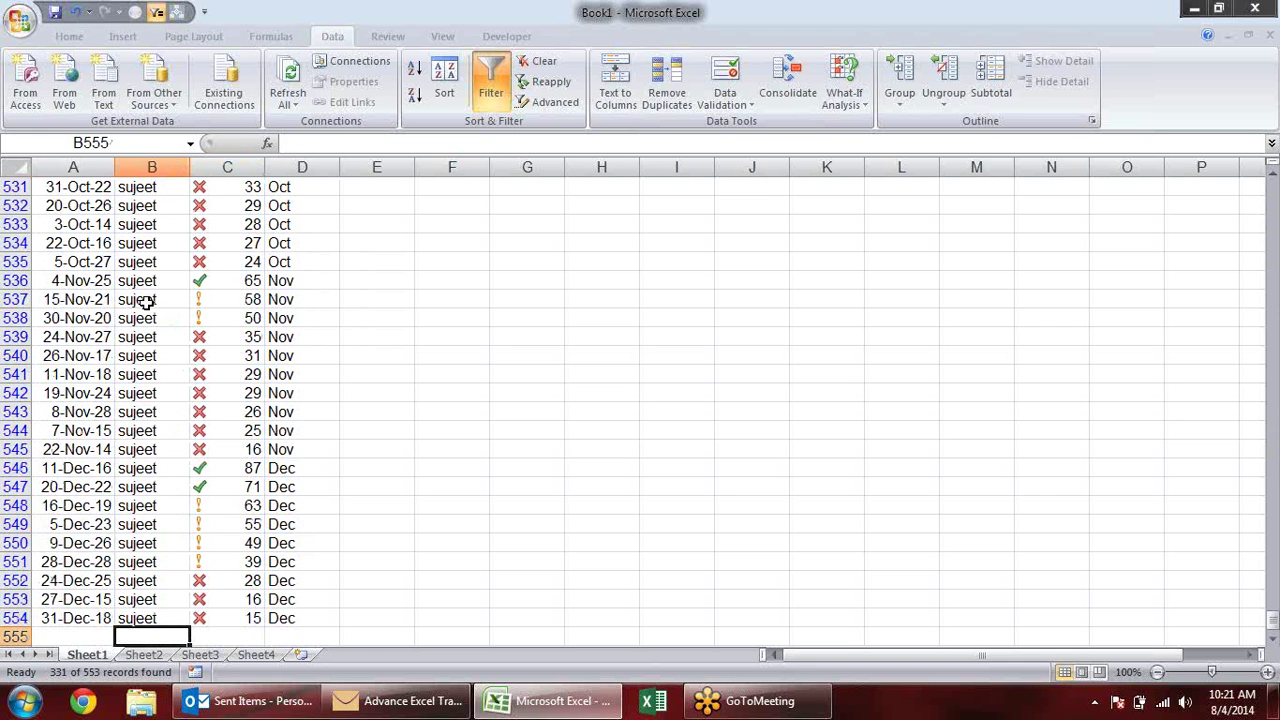
pyautogui.press('Up')
pyautogui.press('Up')
pyautogui.press('Up')
pyautogui.press('Up')
pyautogui.press('Up')
pyautogui.press('Up')
pyautogui.press('Up')
pyautogui.hotkey('ctrl', 'Up')
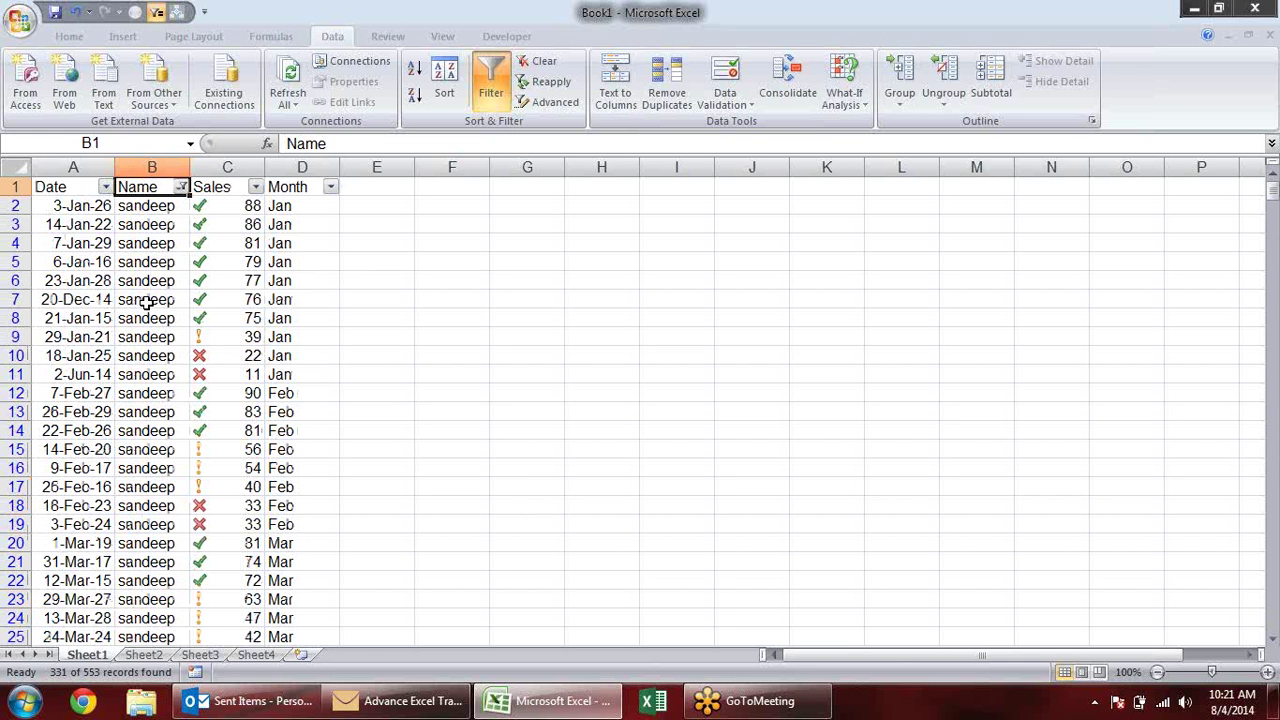
# Clear the Name filter so every name is shown again.
pyautogui.click(182, 190)
pyautogui.click(88, 336)
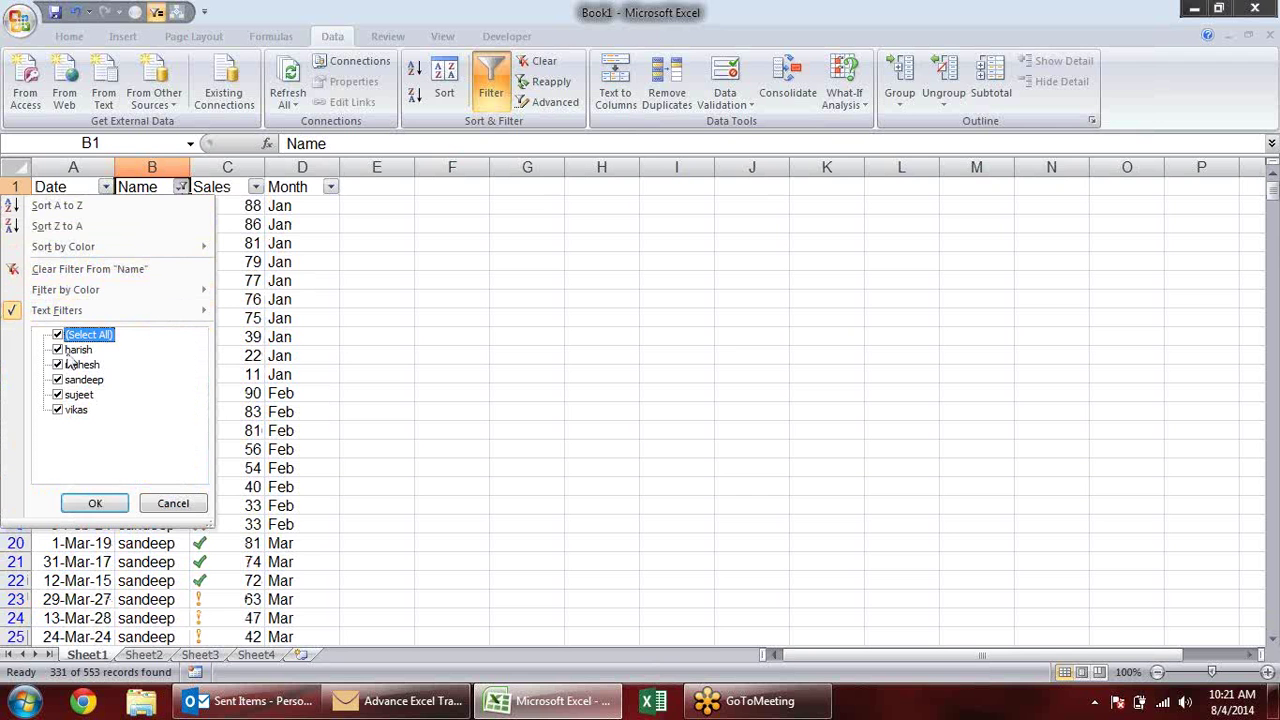
pyautogui.click(93, 505)
pyautogui.click(346, 336)
pyautogui.click(218, 278)
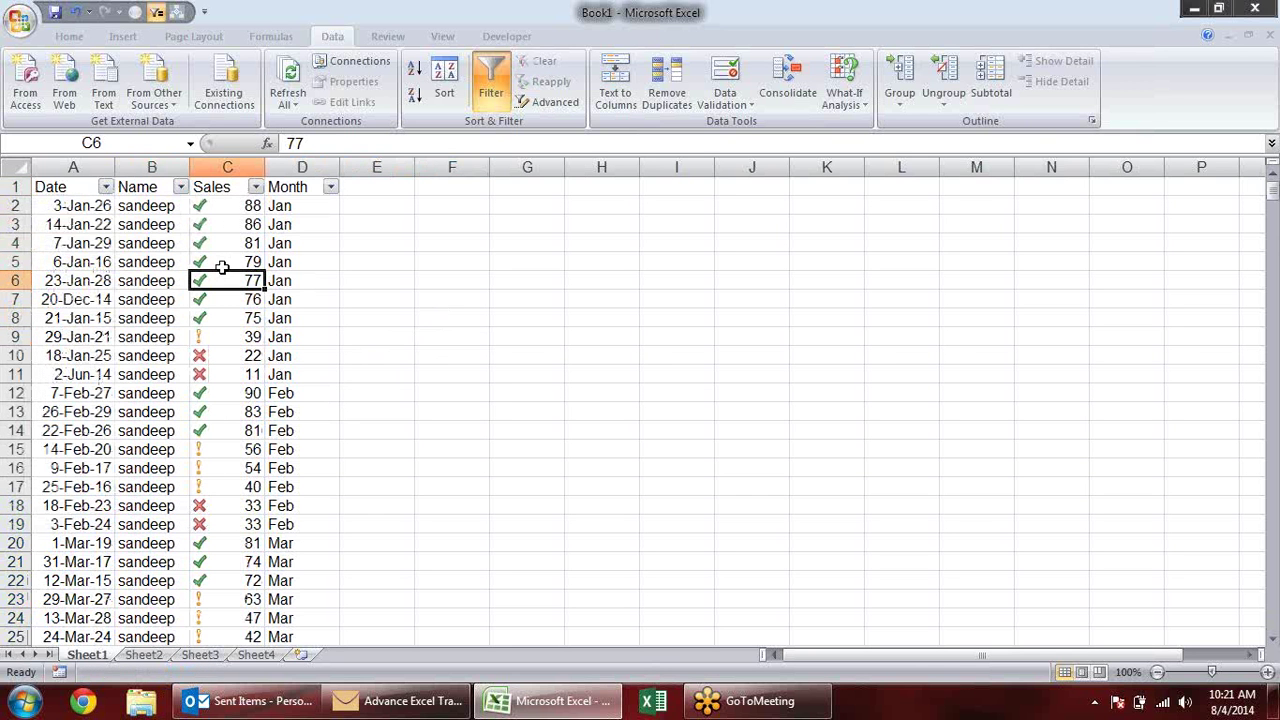
# Filter Sales to equal 50, then switch it to not equal 50.
pyautogui.click(256, 187)
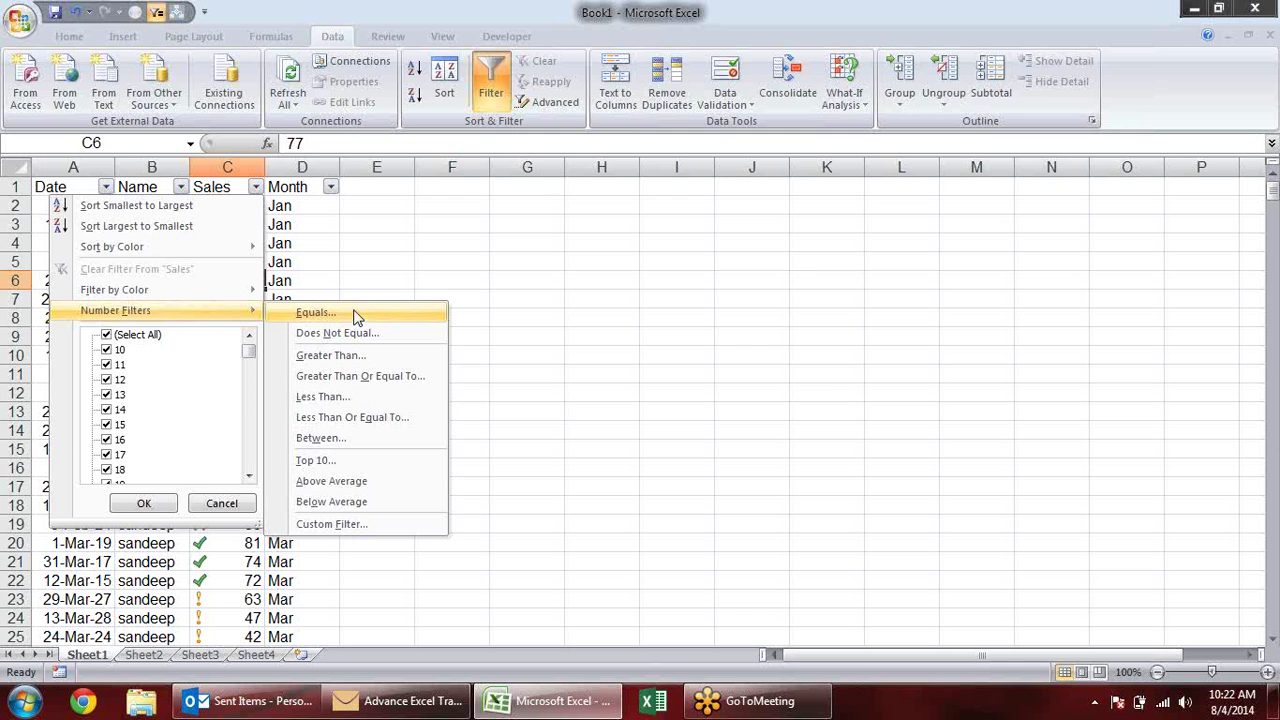
pyautogui.click(357, 314)
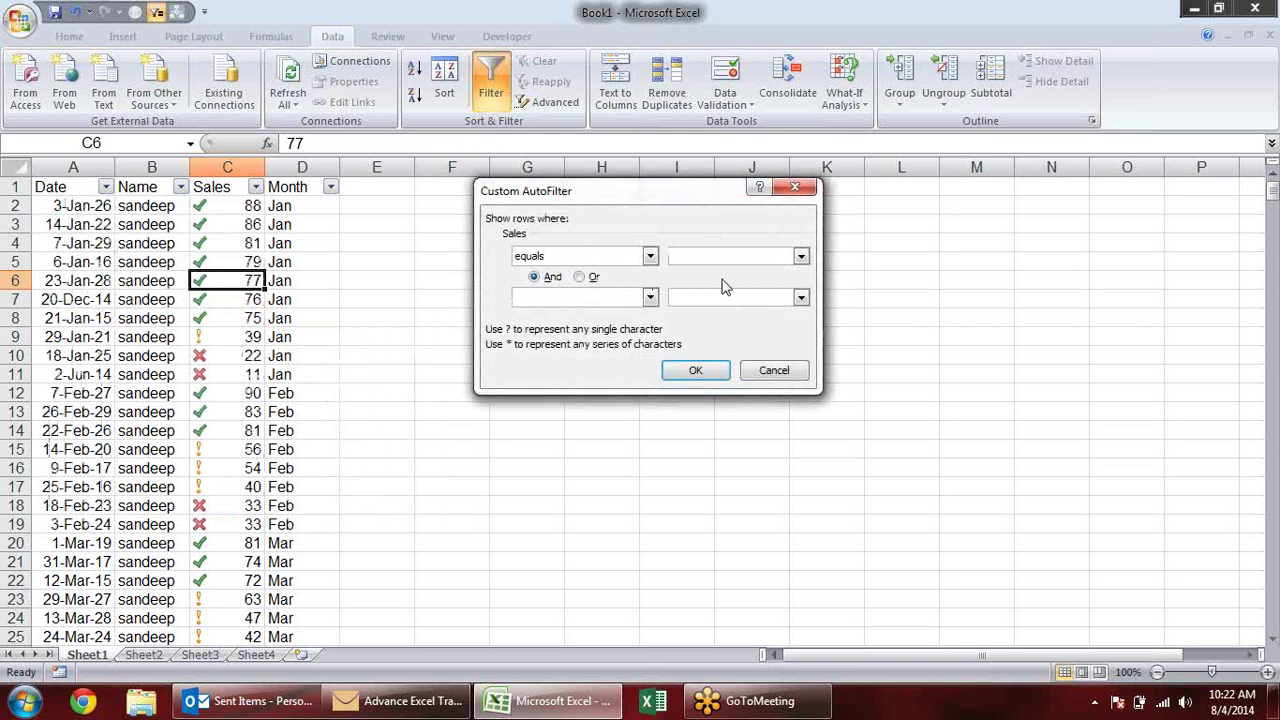
pyautogui.write('50')
pyautogui.click(718, 367)
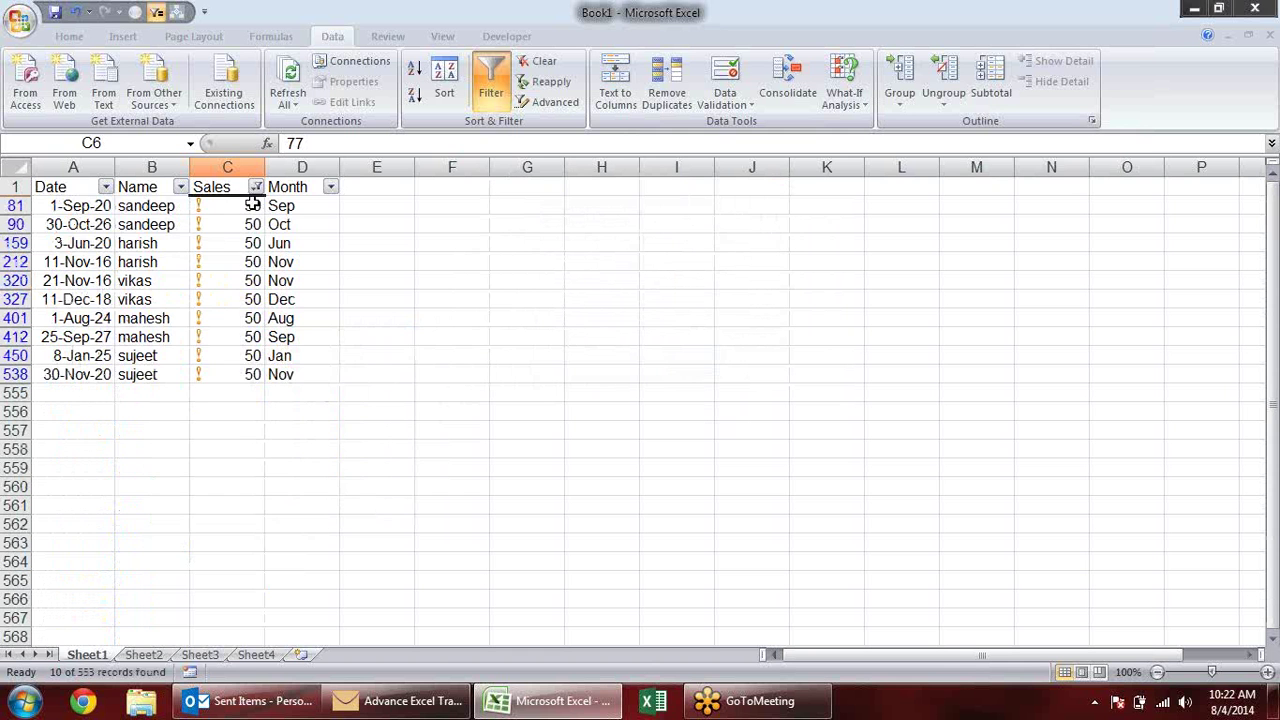
pyautogui.click(256, 188)
pyautogui.moveTo(115, 310)
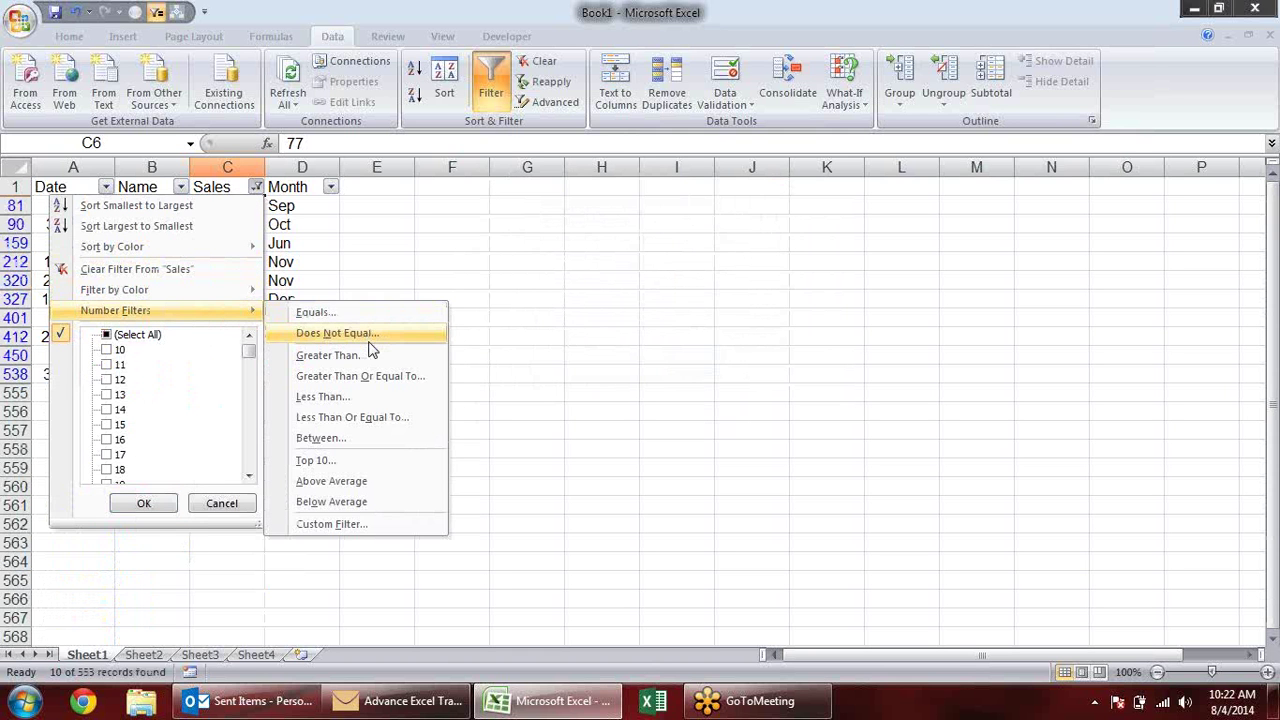
pyautogui.click(337, 333)
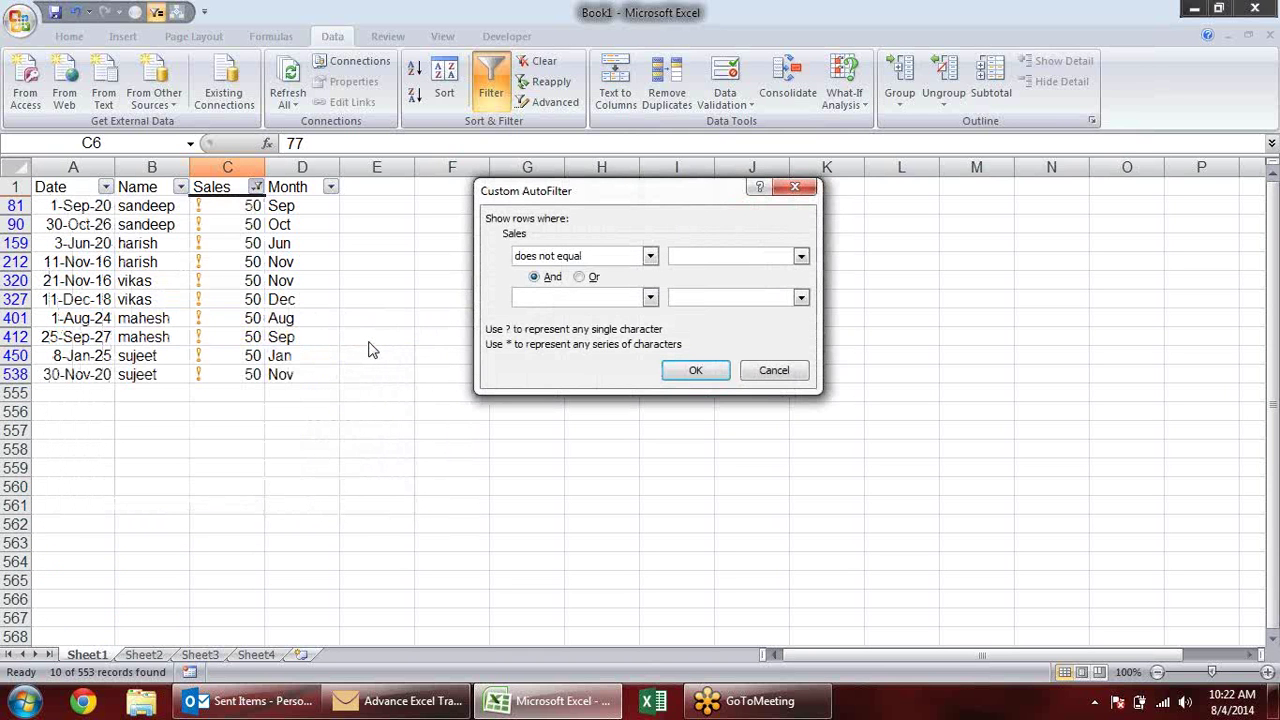
pyautogui.write('50')
pyautogui.press('Return')
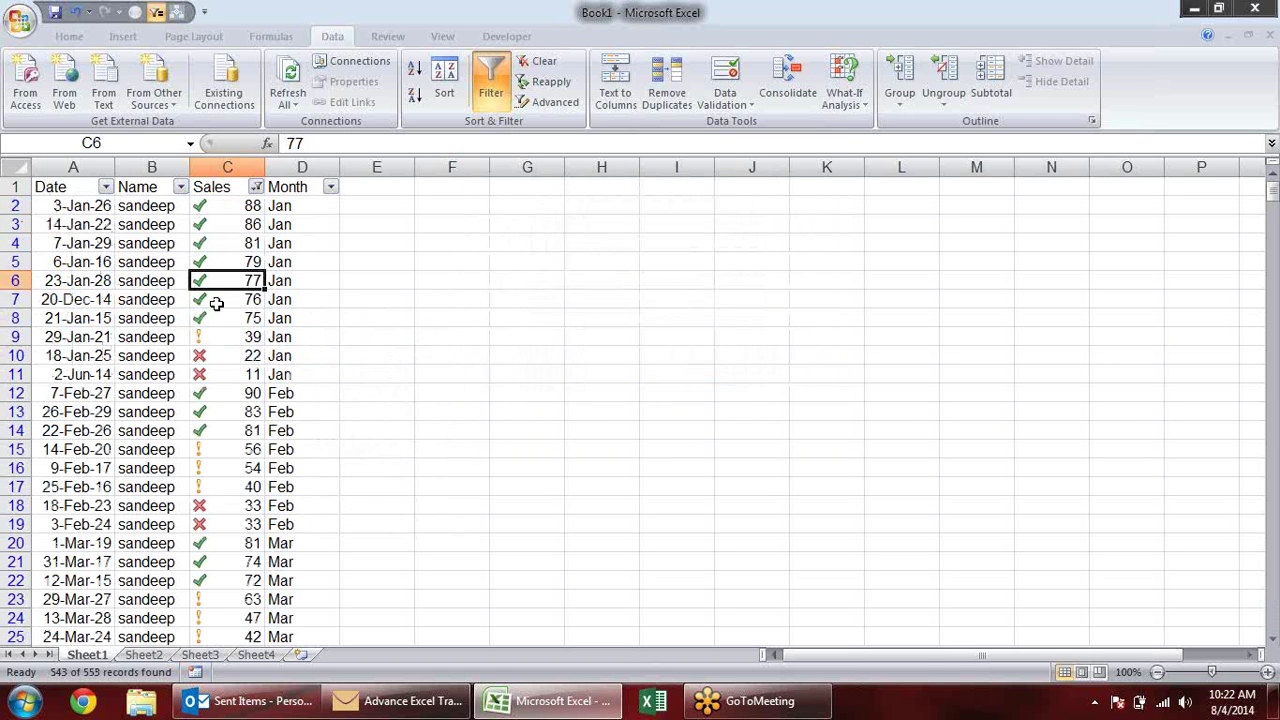
pyautogui.scroll(-3, 276, 337)
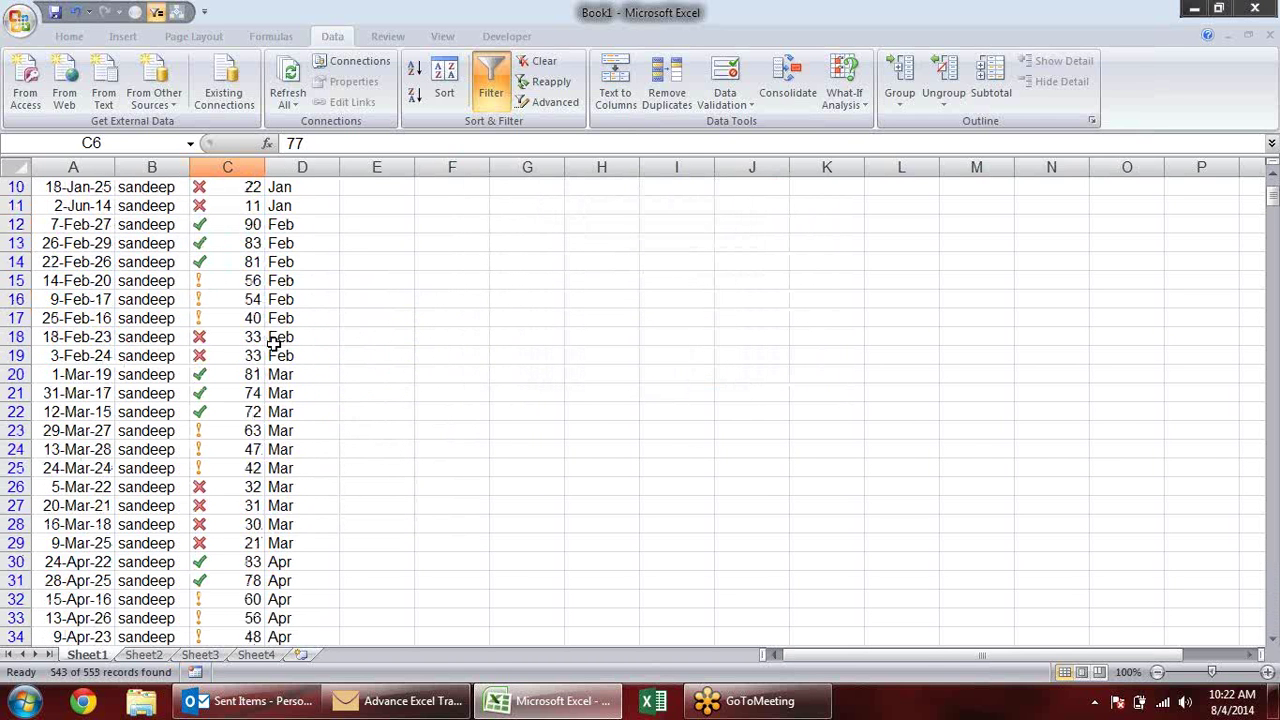
pyautogui.scroll(3, 274, 340)
# Filter Sales to greater than, then greater than or equal to 89, leaving 11 records.
pyautogui.click(255, 188)
pyautogui.moveTo(115, 310)
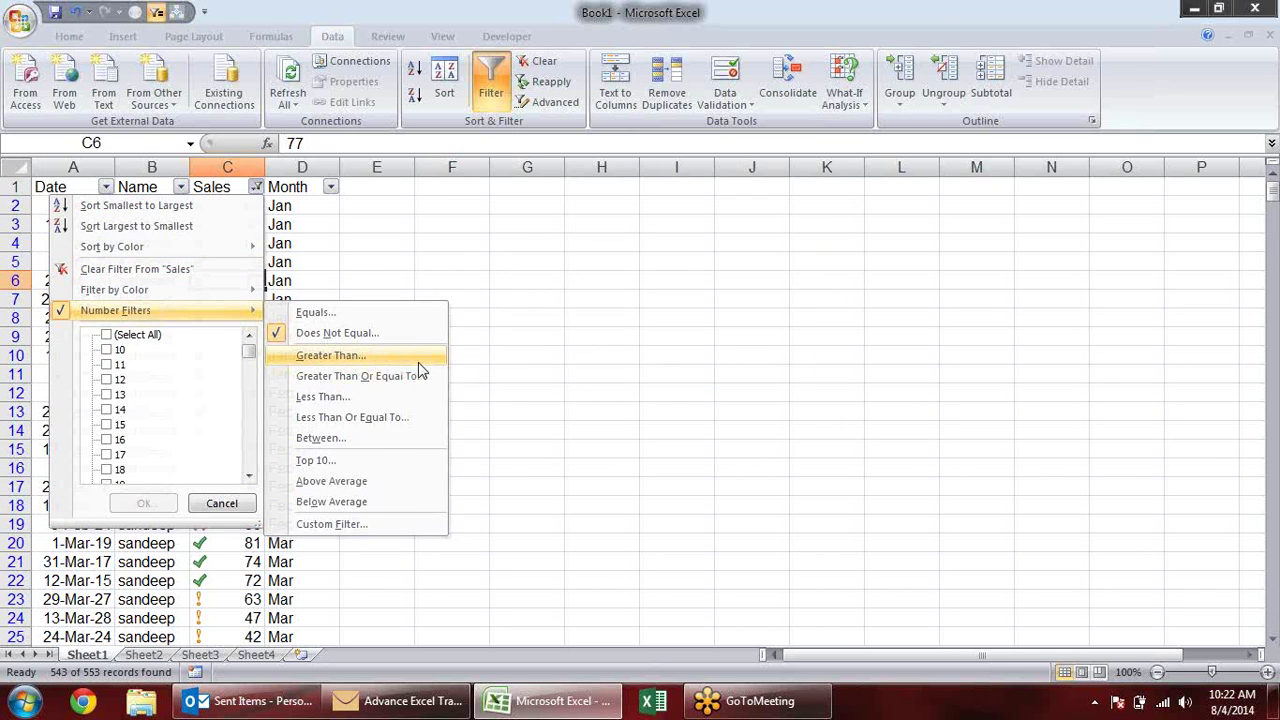
pyautogui.click(418, 358)
pyautogui.write('89')
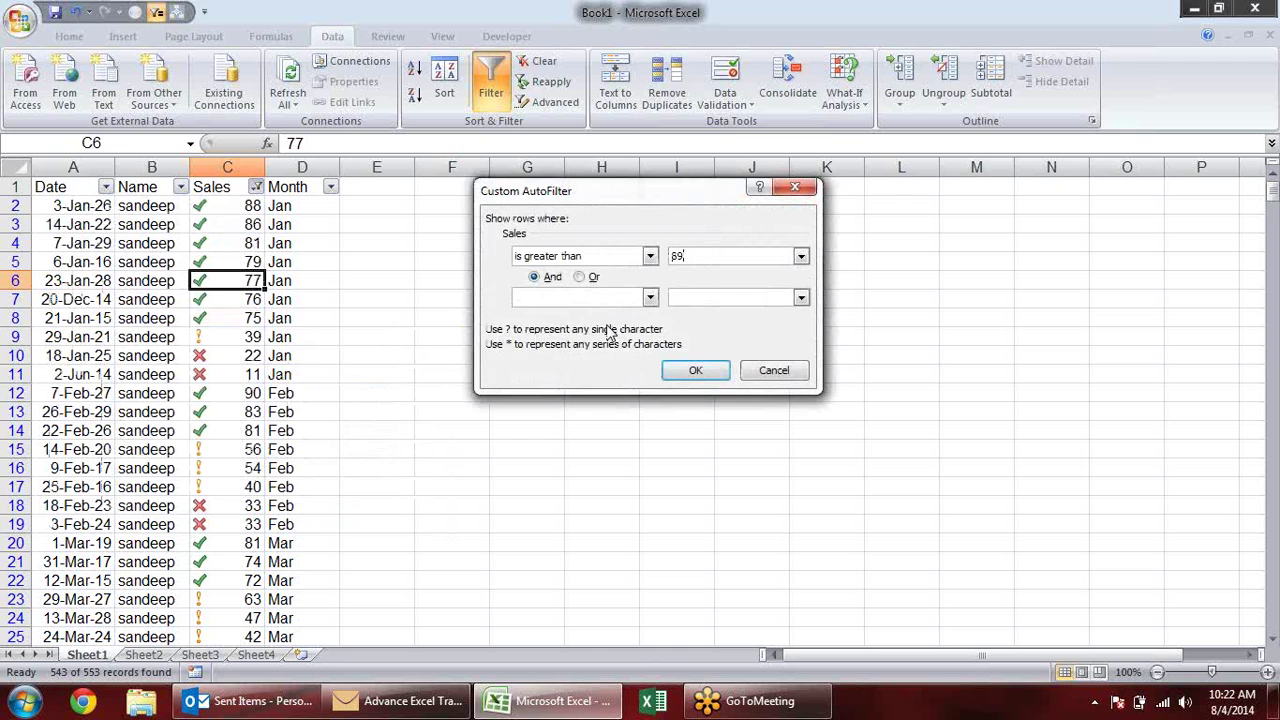
pyautogui.press('Return')
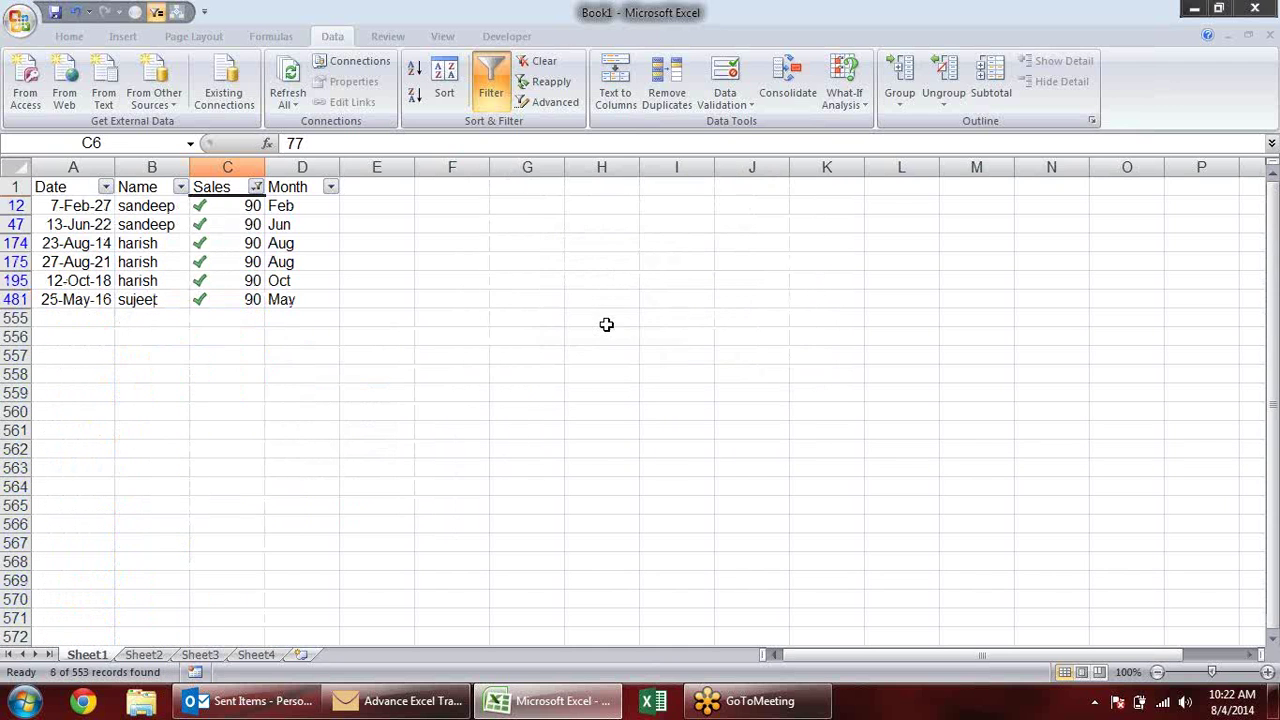
pyautogui.click(257, 190)
pyautogui.moveTo(115, 310)
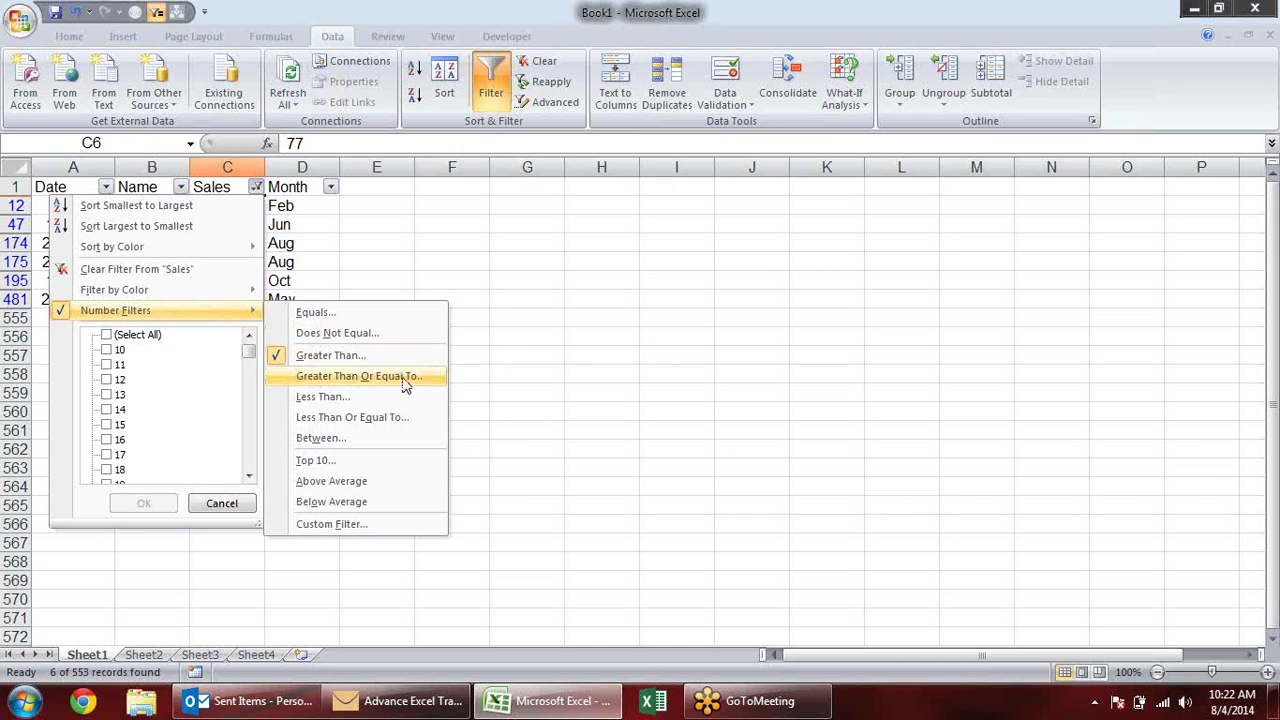
pyautogui.click(423, 385)
pyautogui.write('89')
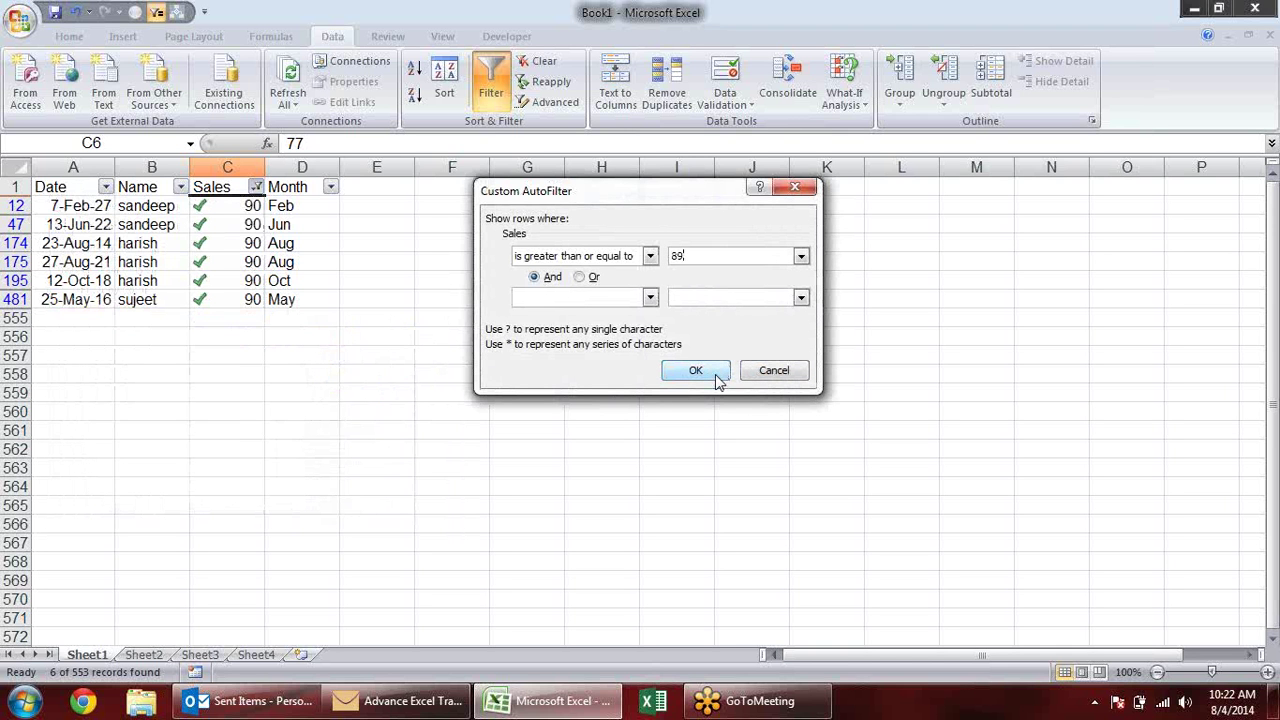
pyautogui.click(716, 378)
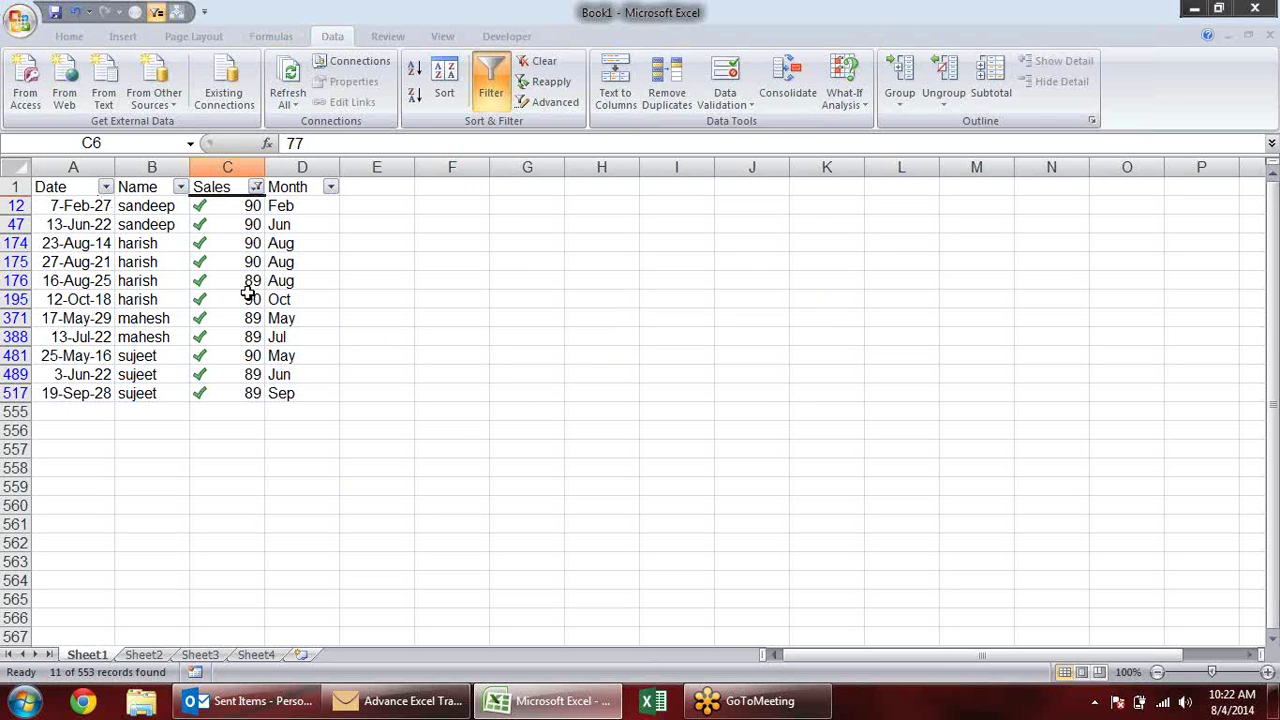
pyautogui.click(256, 188)
pyautogui.moveTo(116, 310)
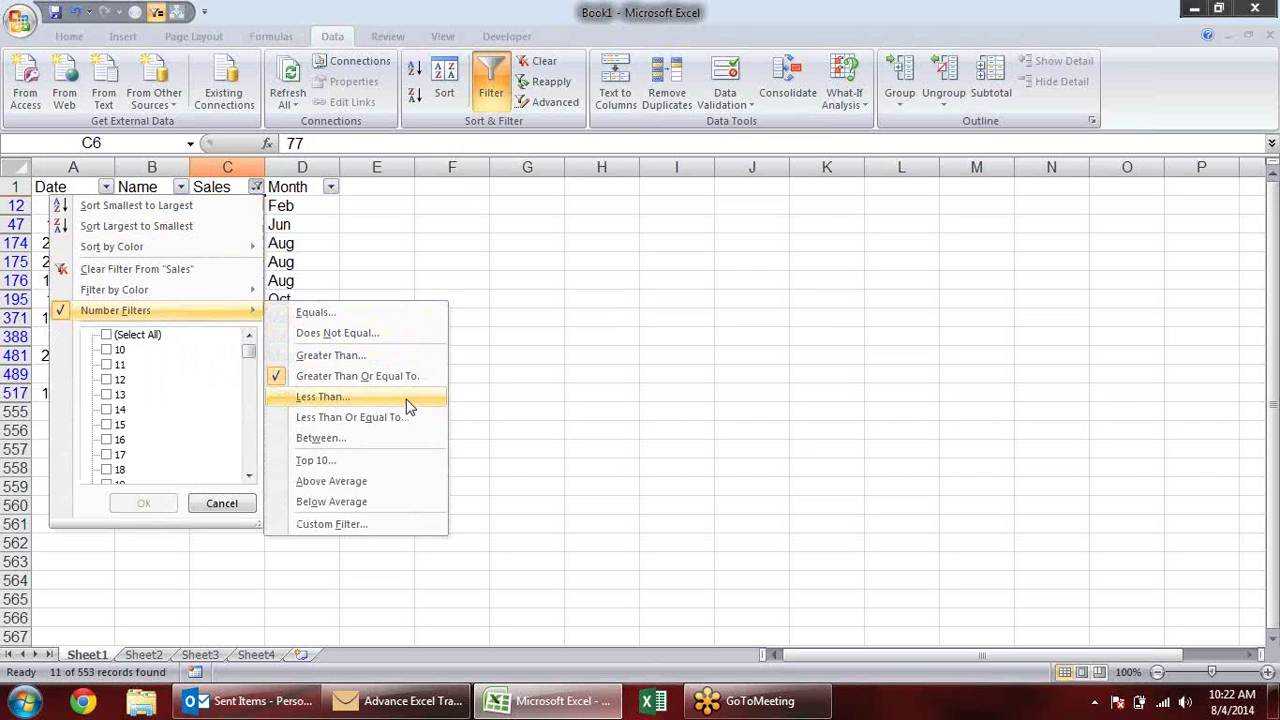
# Filter Sales to less than 11, then to less than or equal to 11.
pyautogui.click(406, 397)
pyautogui.write('11')
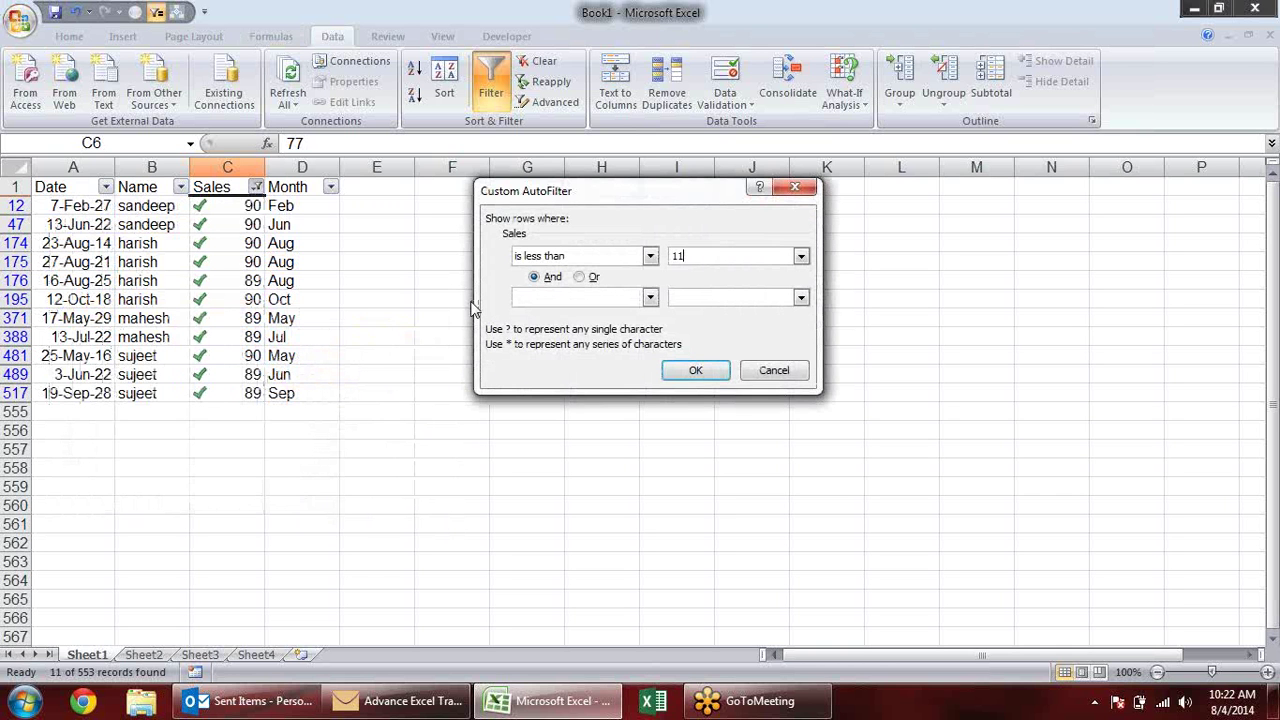
pyautogui.press('Return')
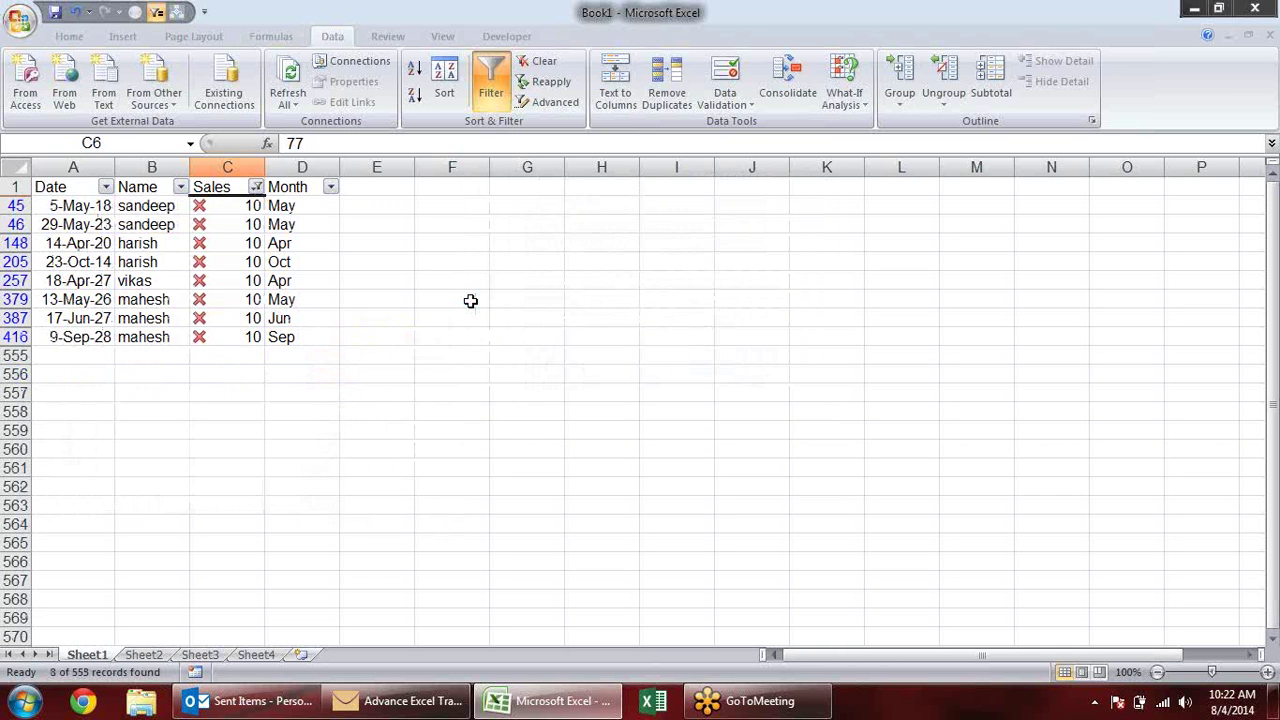
pyautogui.click(256, 188)
pyautogui.moveTo(165, 311)
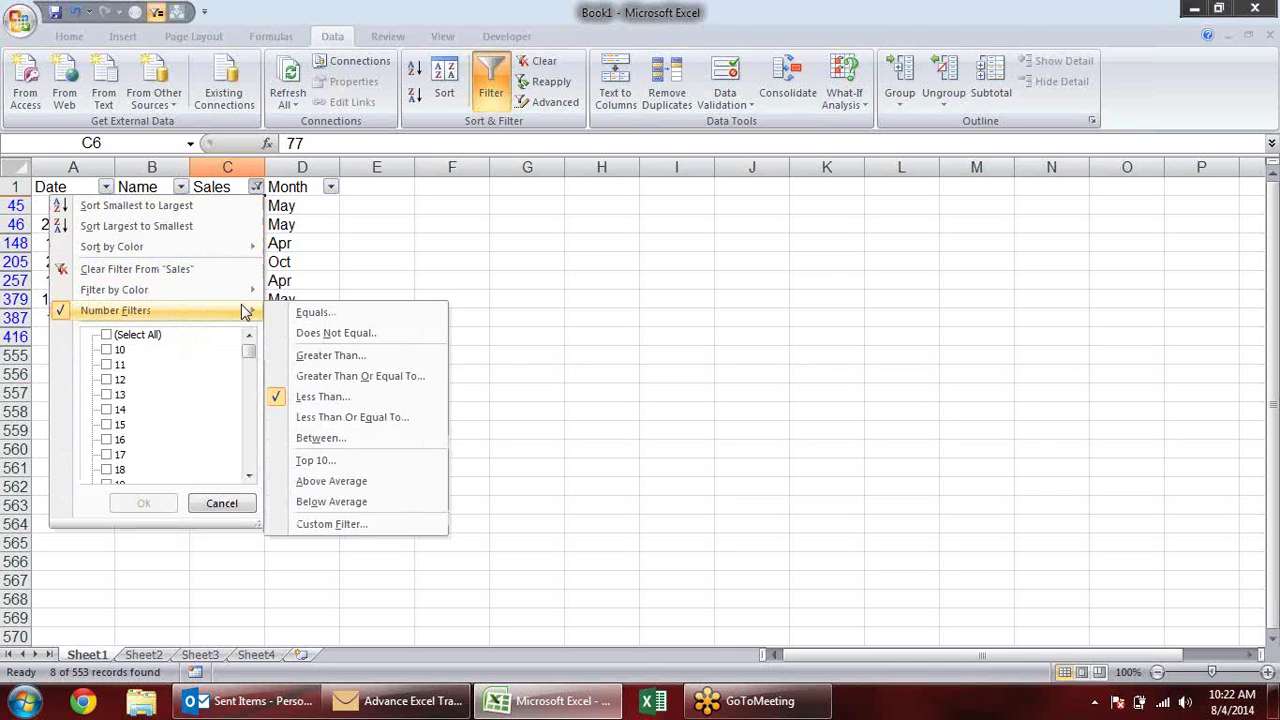
pyautogui.click(430, 417)
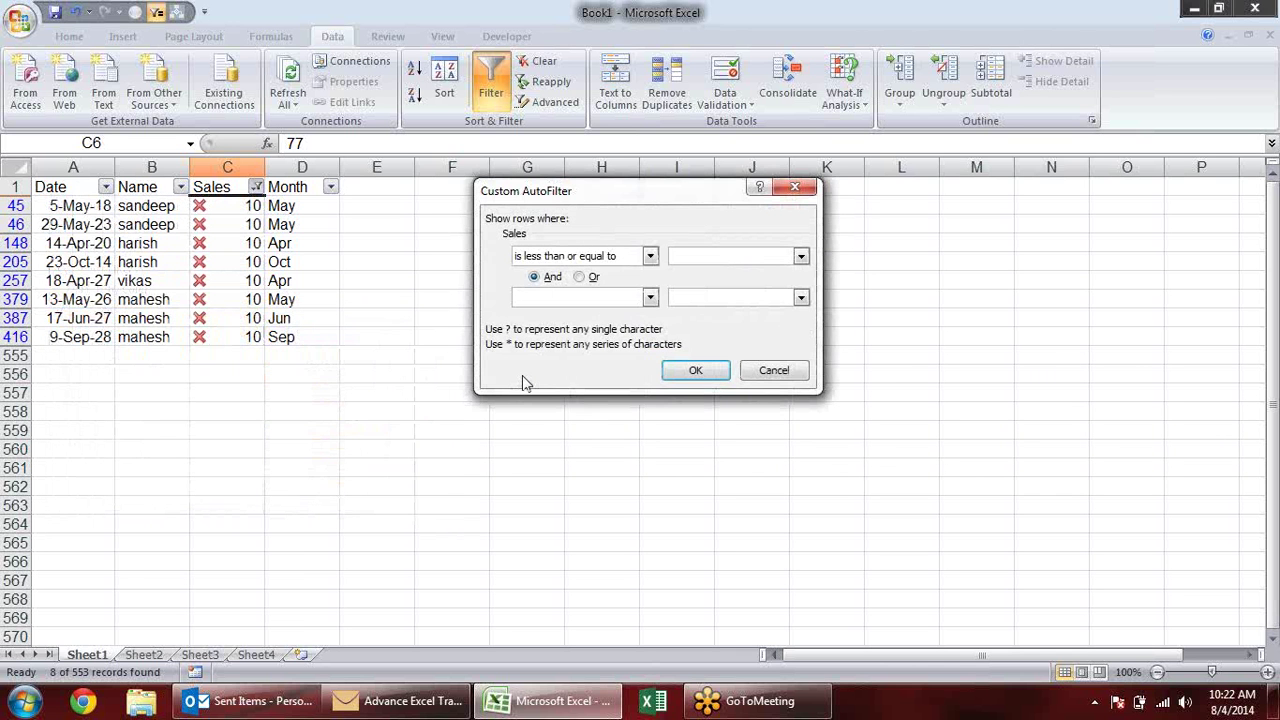
pyautogui.write('11')
pyautogui.press('Return')
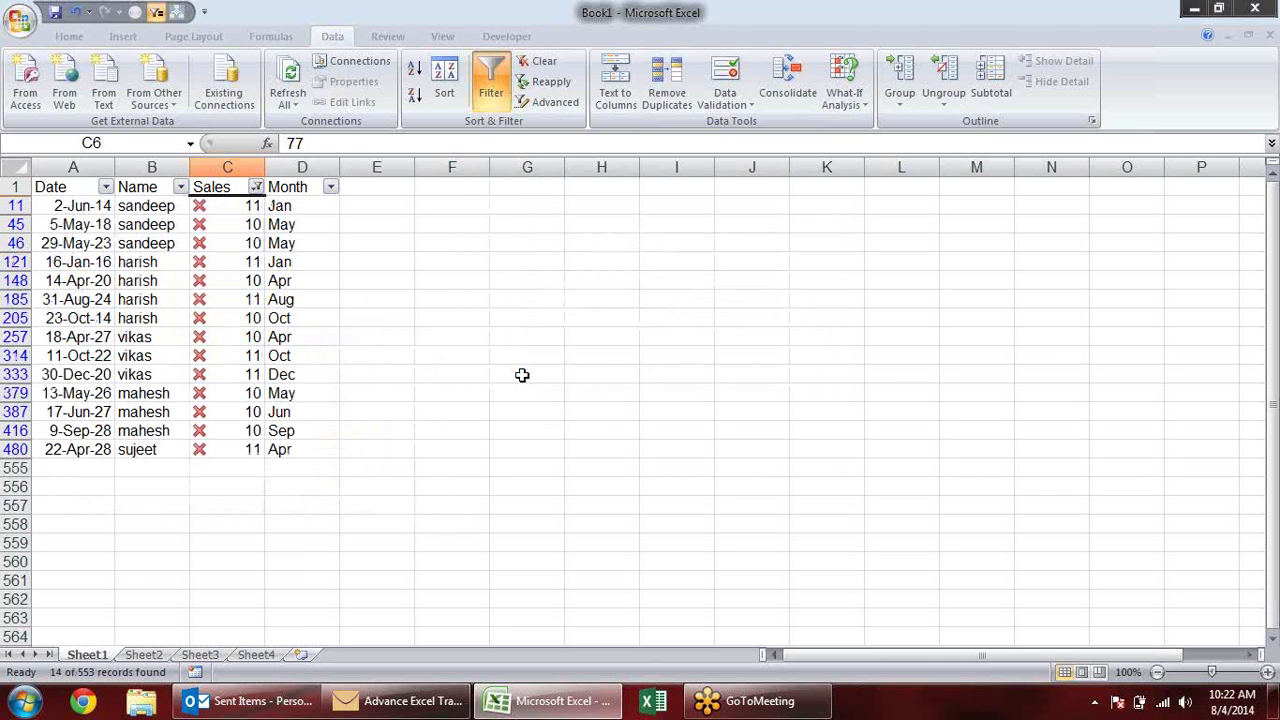
# Filter Sales to values between 10 and 15.
pyautogui.click(256, 187)
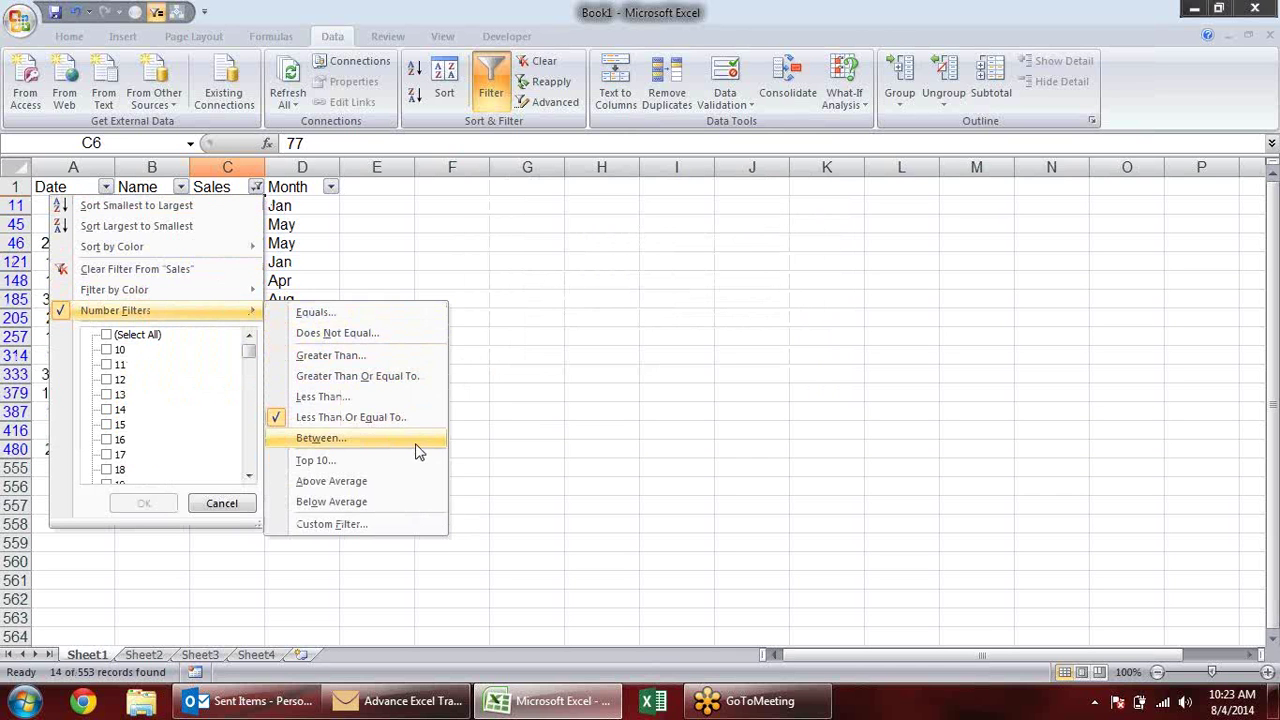
pyautogui.click(447, 429)
pyautogui.write('15')
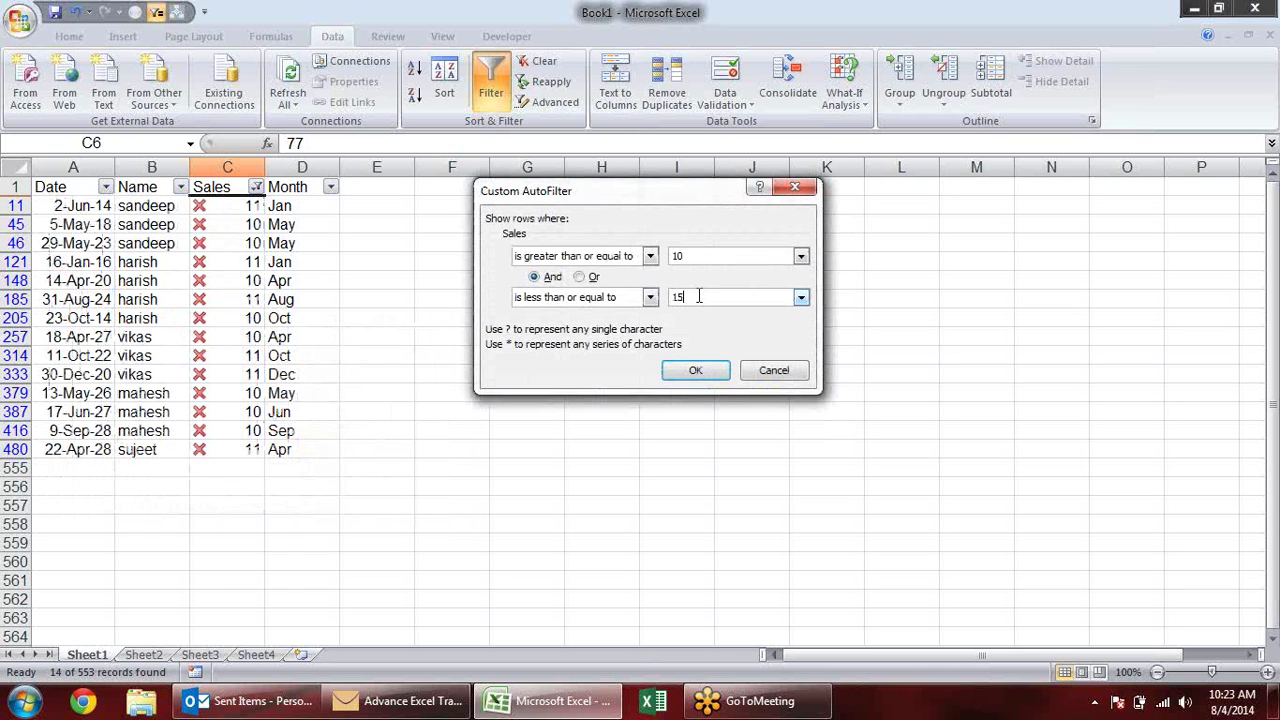
pyautogui.press('Return')
pyautogui.scroll(-3, 426, 231)
pyautogui.scroll(-3, 400, 280)
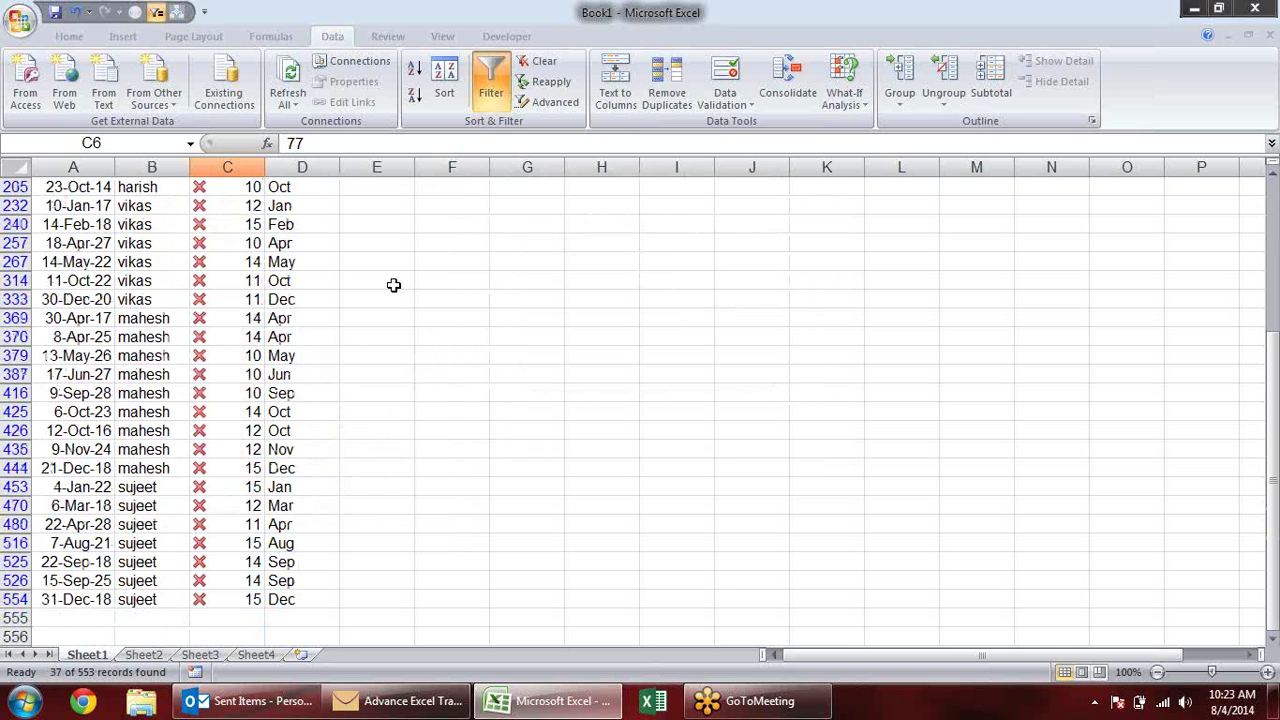
pyautogui.scroll(3, 391, 278)
pyautogui.scroll(3, 391, 278)
# Apply a Top 10 filter on Sales showing the top 5 items.
pyautogui.click(256, 187)
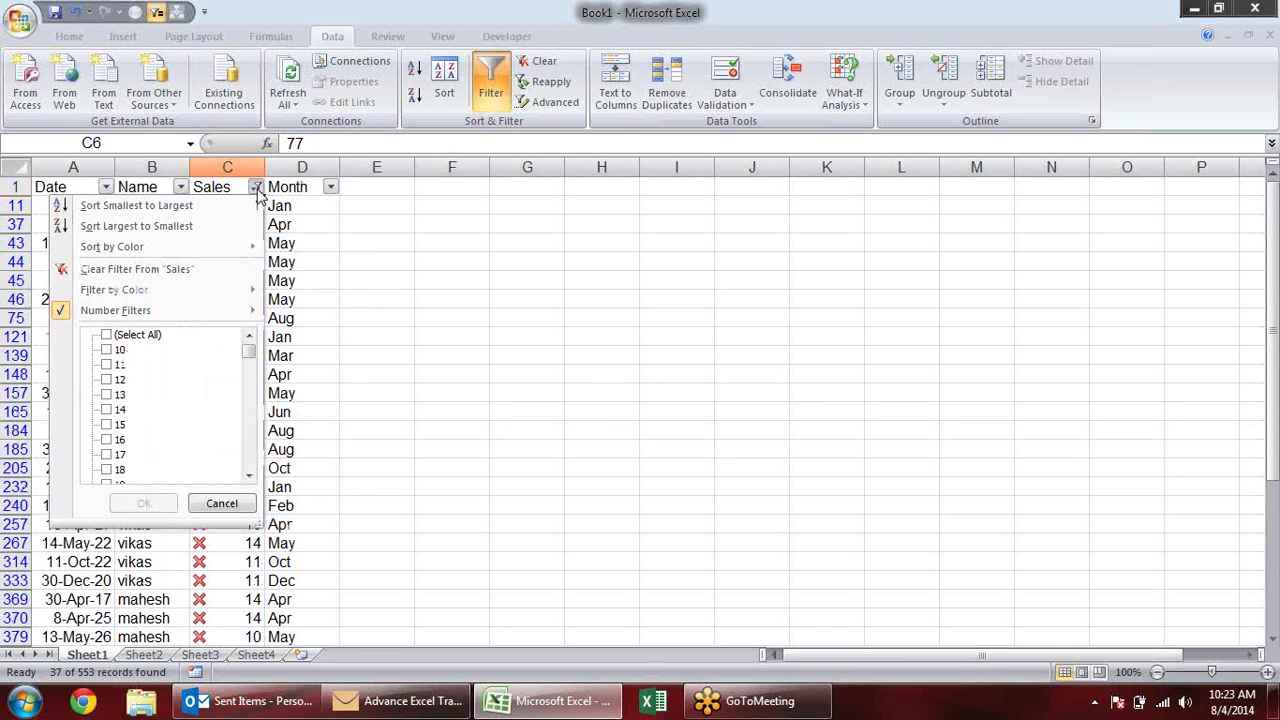
pyautogui.moveTo(115, 310)
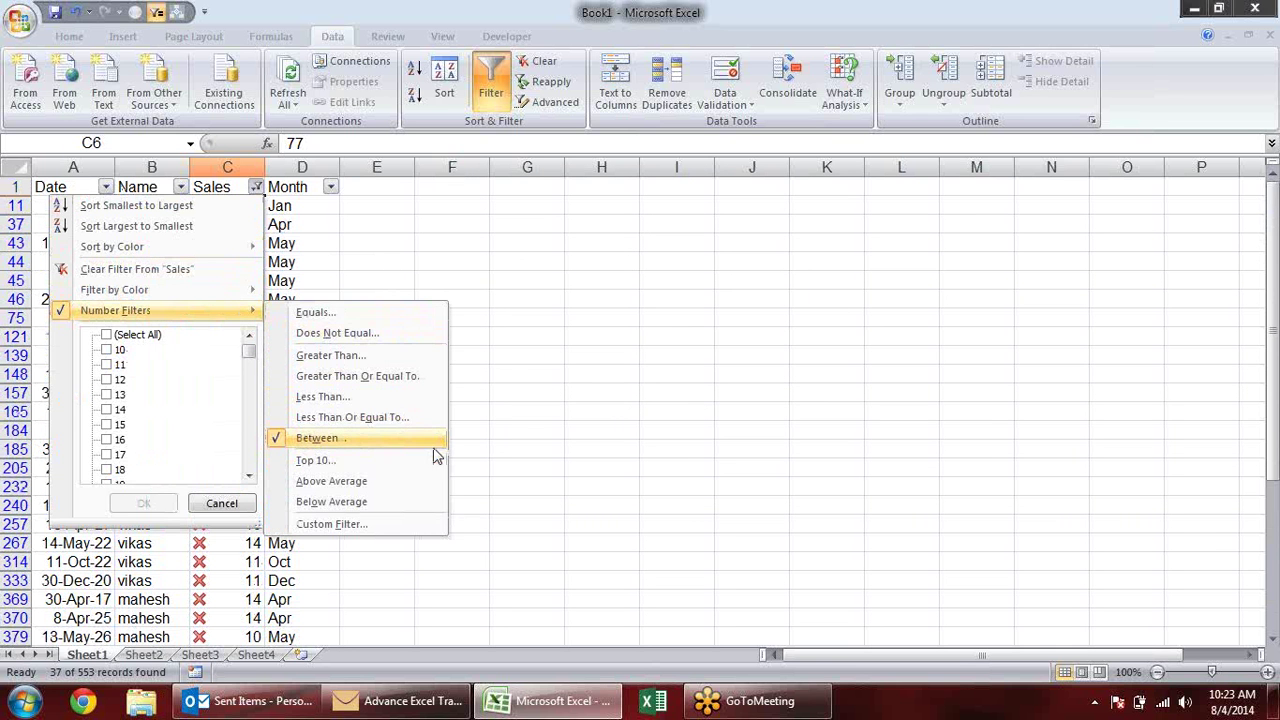
pyautogui.click(418, 460)
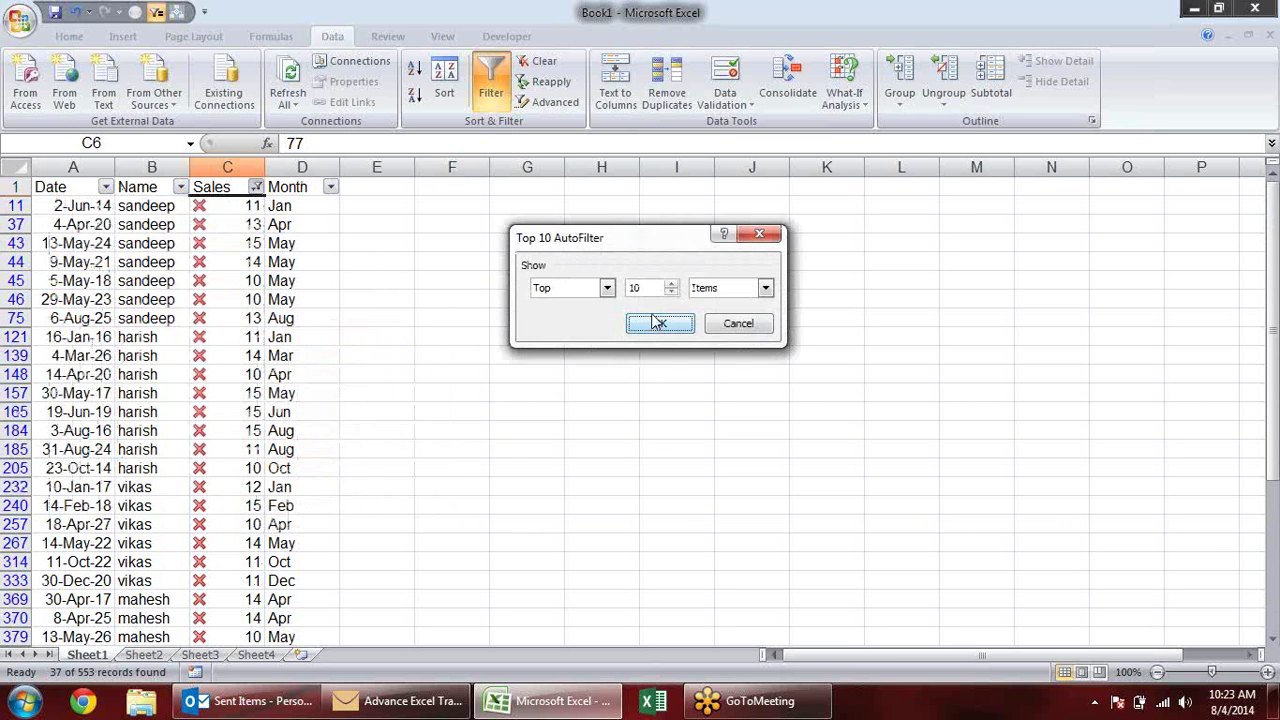
pyautogui.click(610, 289)
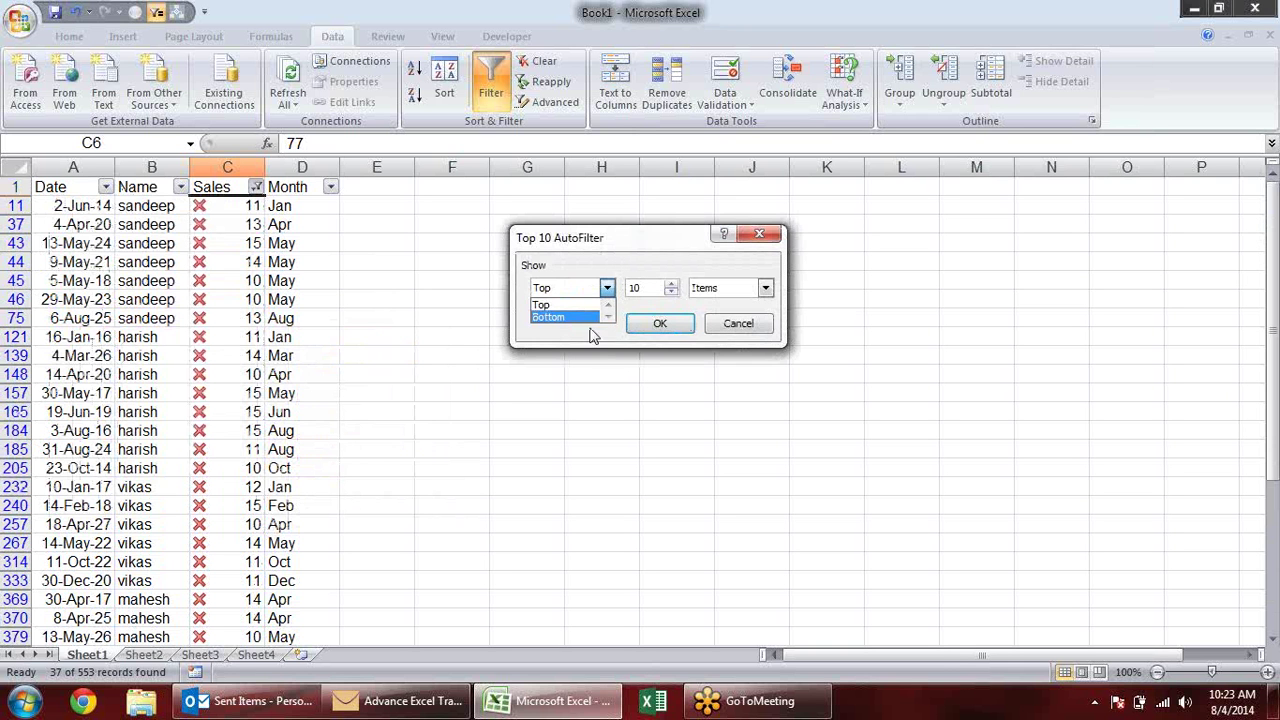
pyautogui.click(598, 303)
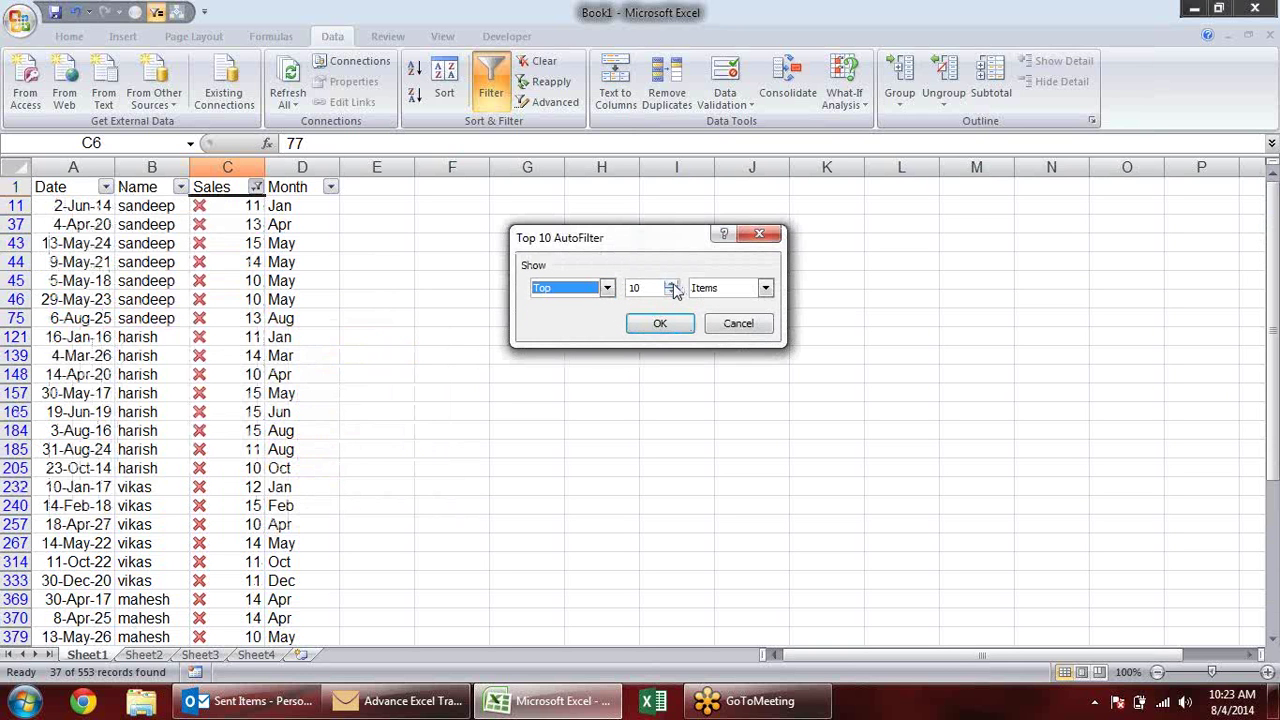
pyautogui.press('Tab')
pyautogui.write('5')
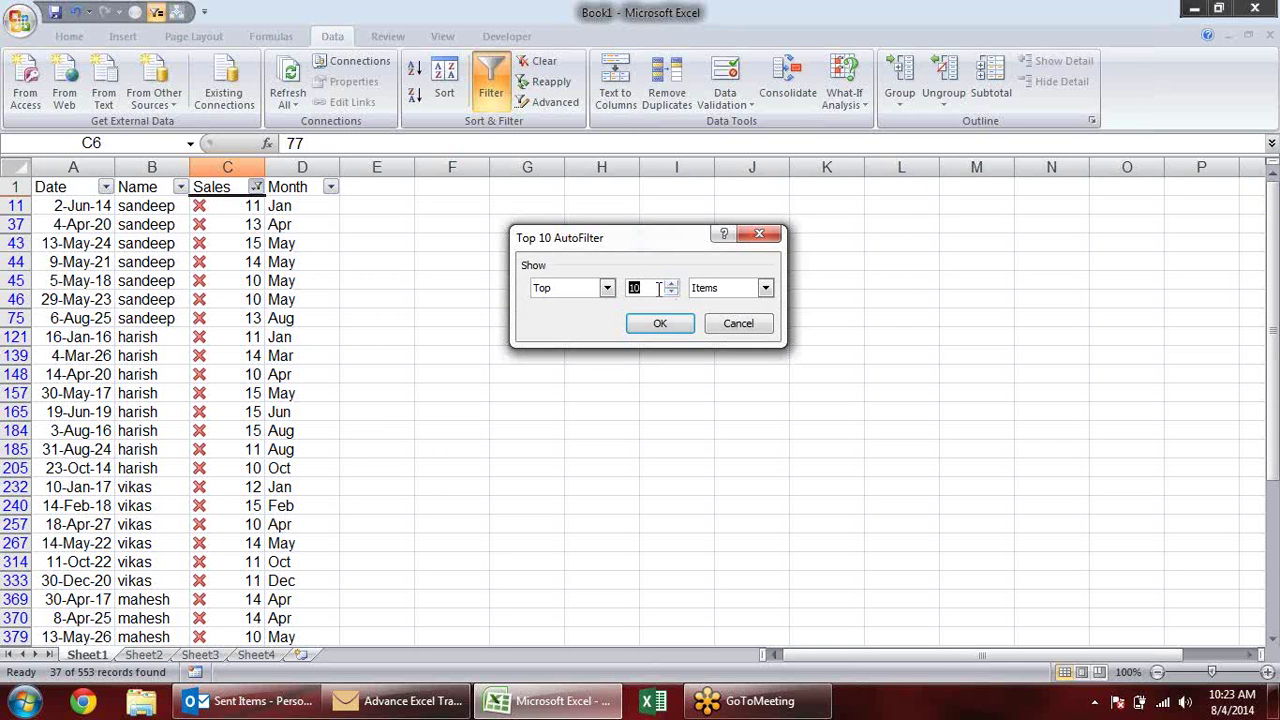
pyautogui.click(765, 288)
pyautogui.click(743, 305)
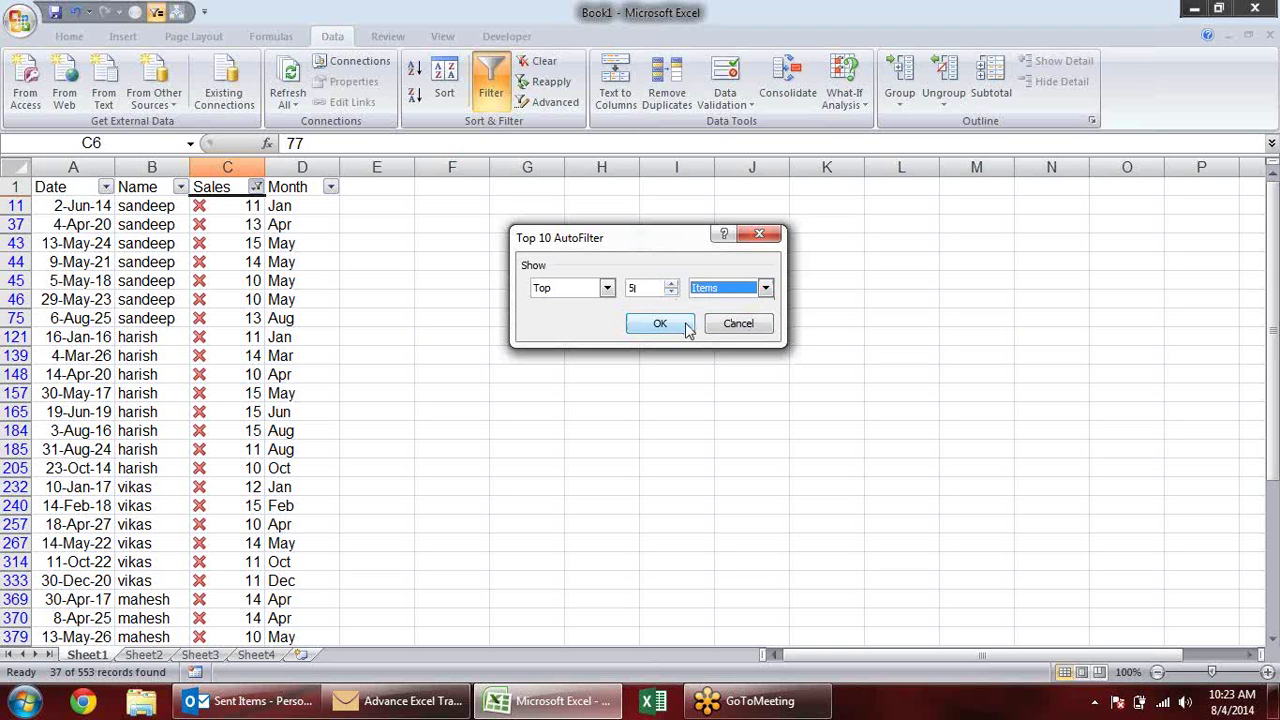
pyautogui.click(680, 323)
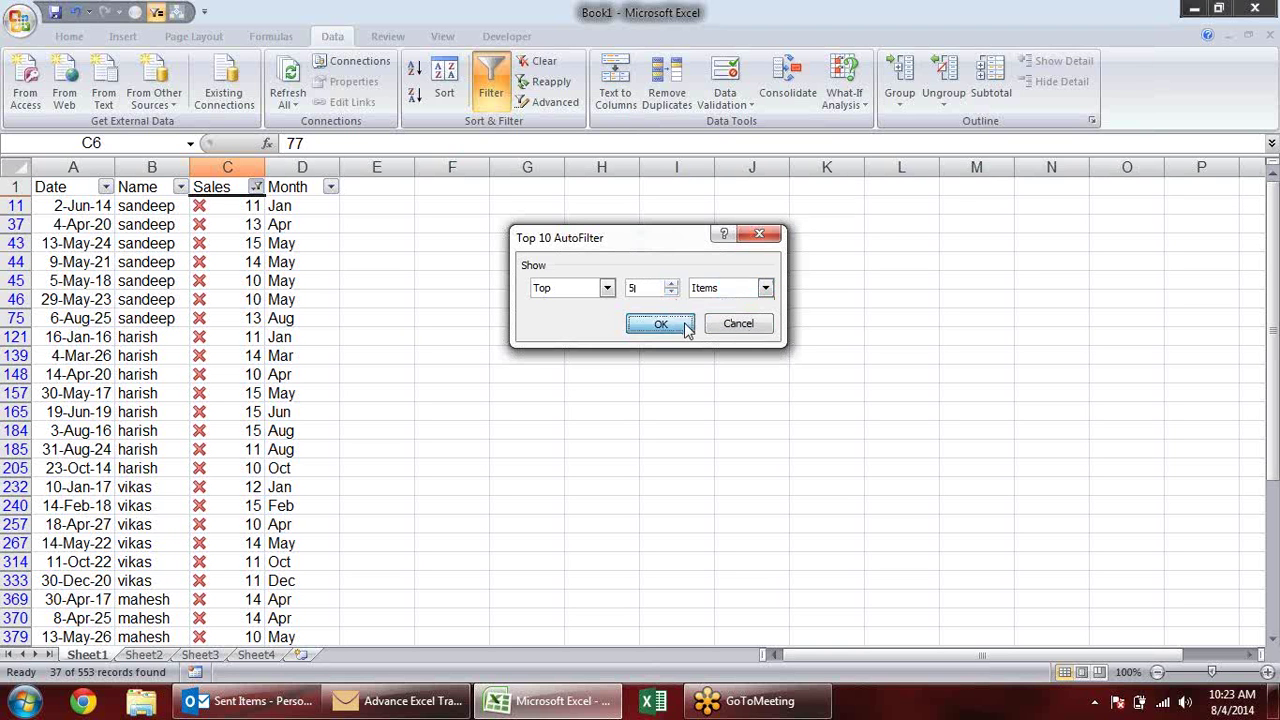
# Change the Sales Top 10 filter to Top 5 Percent, leaving 31 rows.
pyautogui.click(256, 188)
pyautogui.moveTo(116, 310)
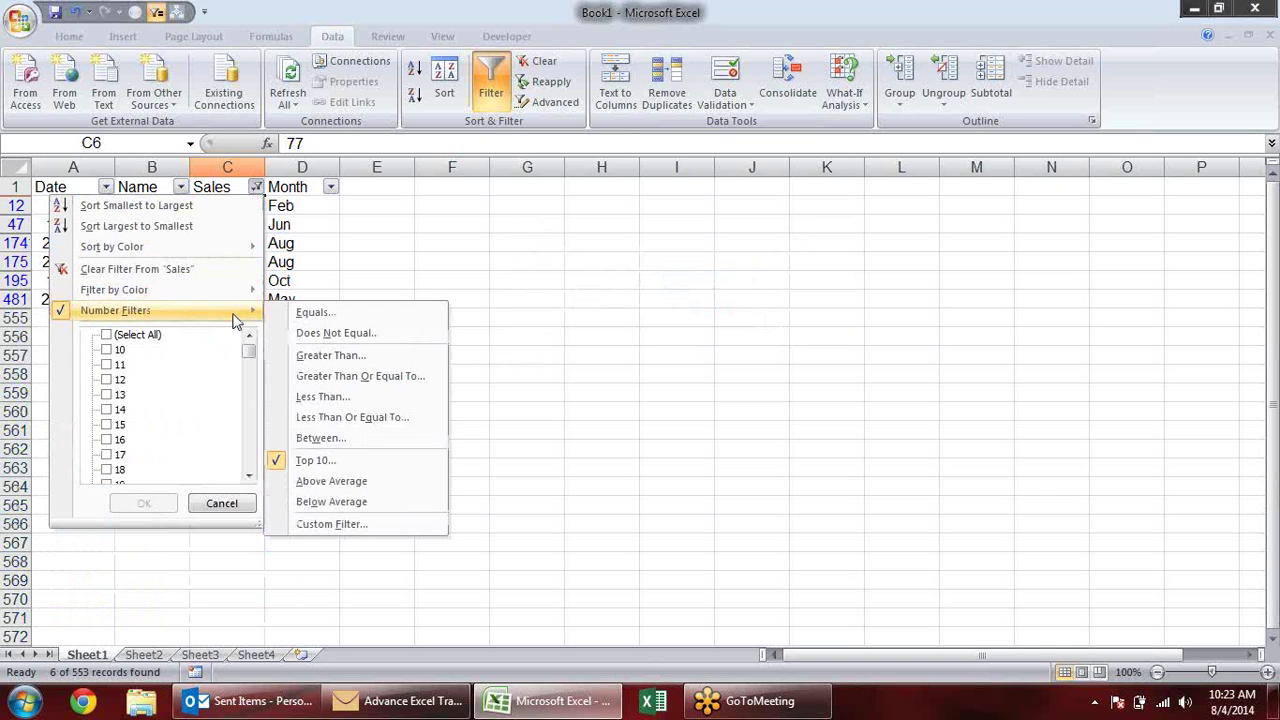
pyautogui.click(366, 462)
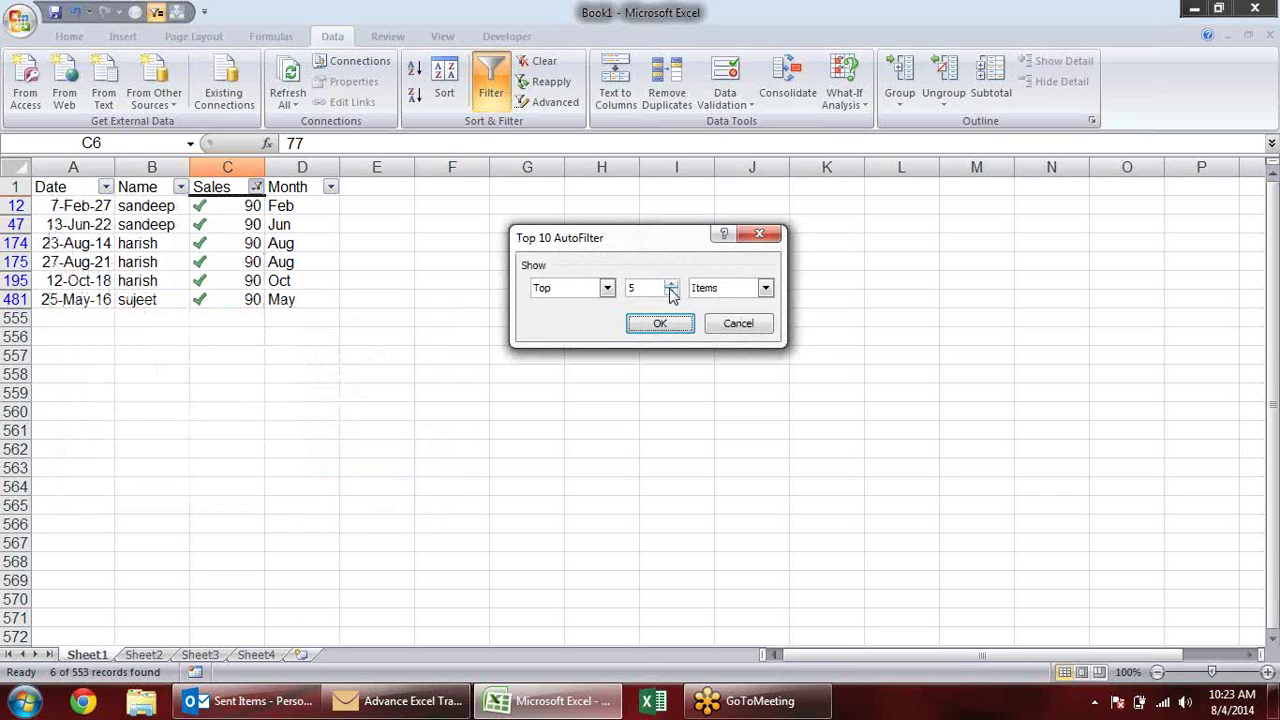
pyautogui.click(765, 289)
pyautogui.click(737, 317)
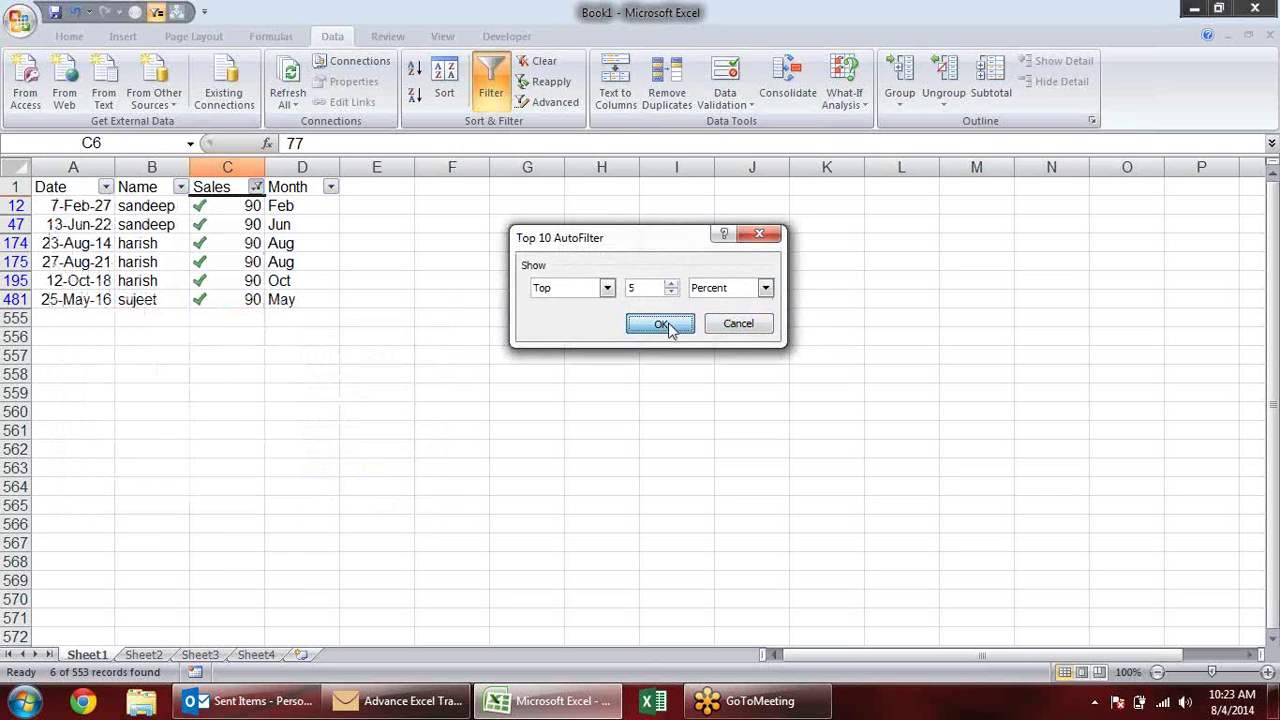
pyautogui.click(664, 323)
pyautogui.scroll(-3, 308, 310)
pyautogui.scroll(-2, 308, 310)
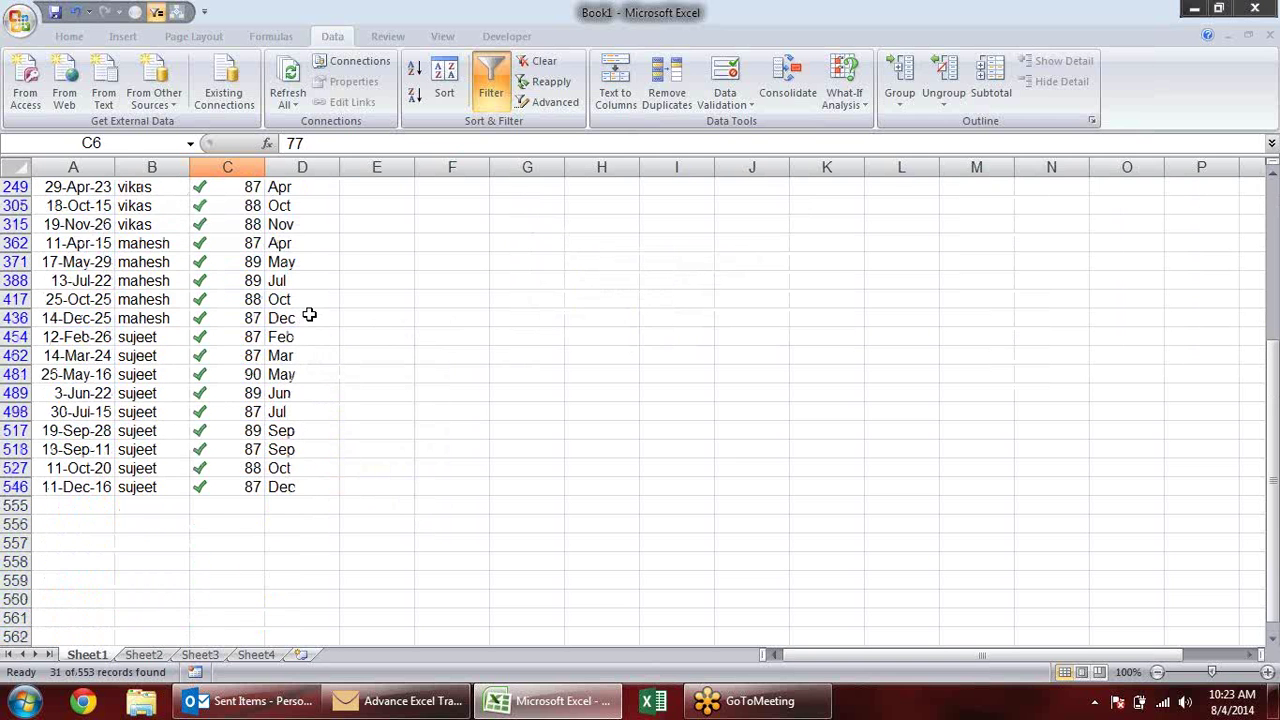
pyautogui.scroll(3, 308, 310)
pyautogui.scroll(2, 309, 314)
# Select the visible names from B2 to the last filtered row, then deselect.
pyautogui.click(148, 204)
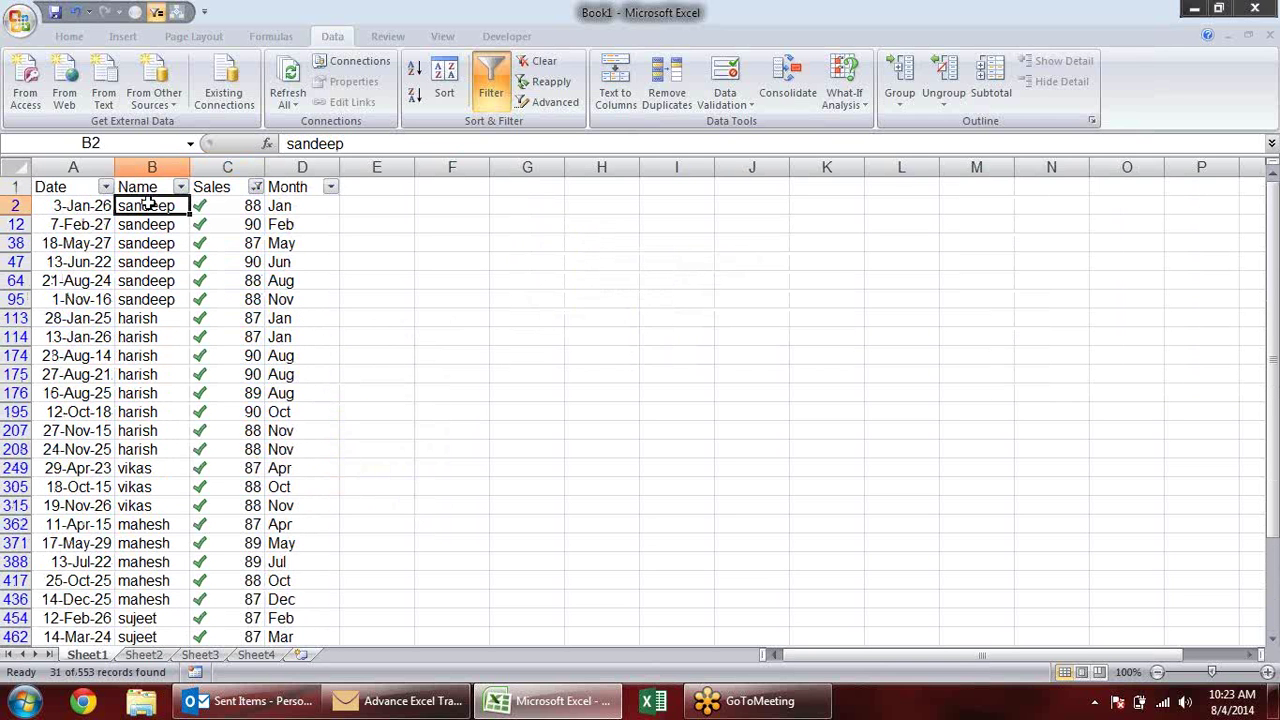
pyautogui.hotkey('ctrl', 'shift', 'Down')
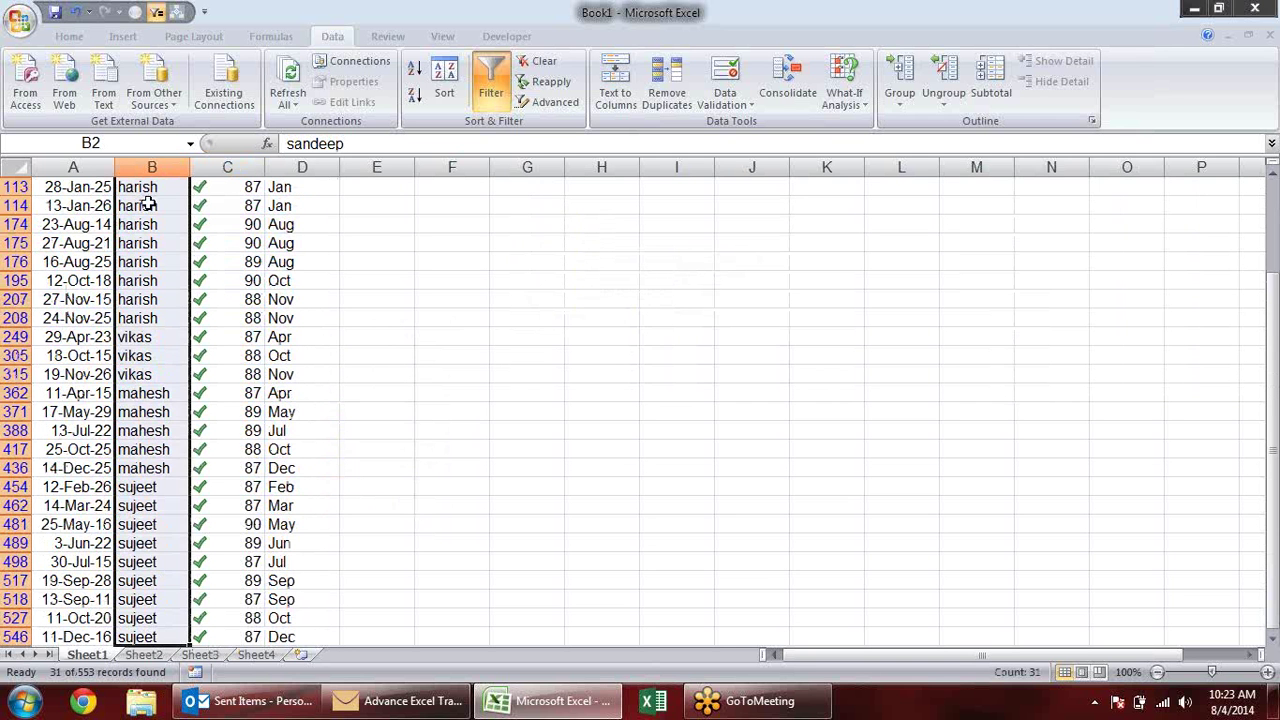
pyautogui.scroll(3, 148, 196)
pyautogui.scroll(1, 148, 196)
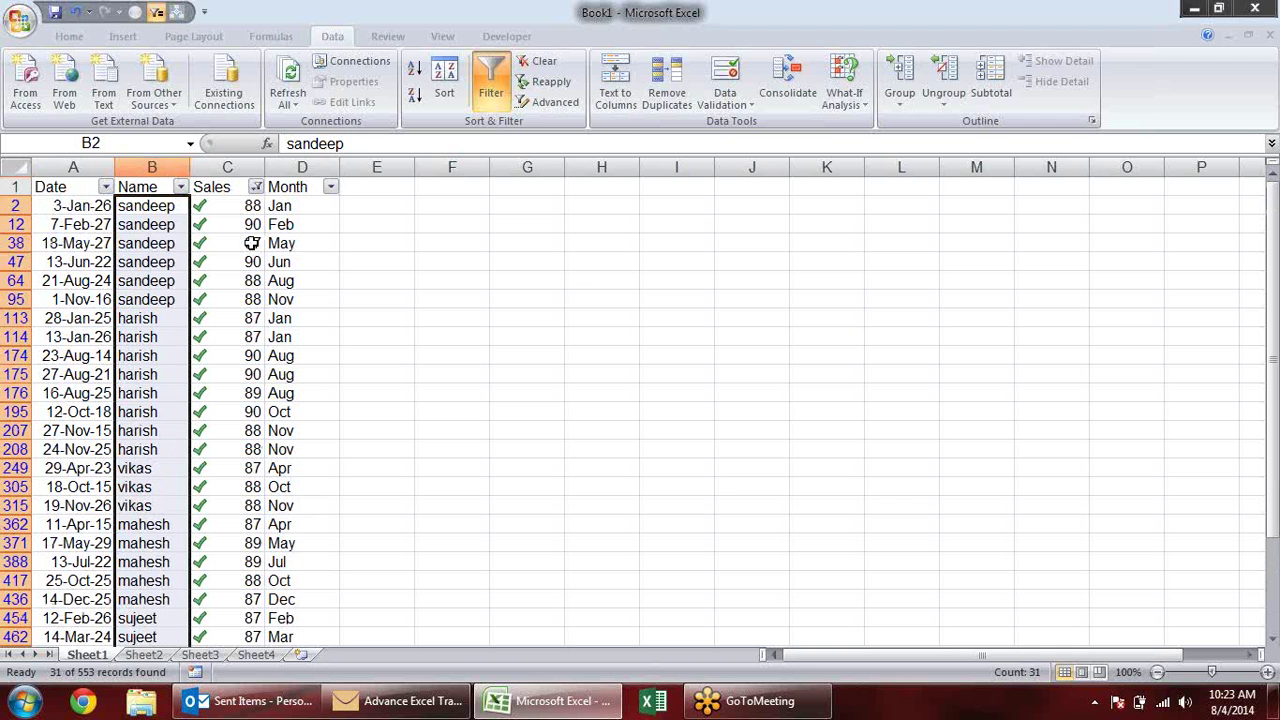
pyautogui.click(332, 270)
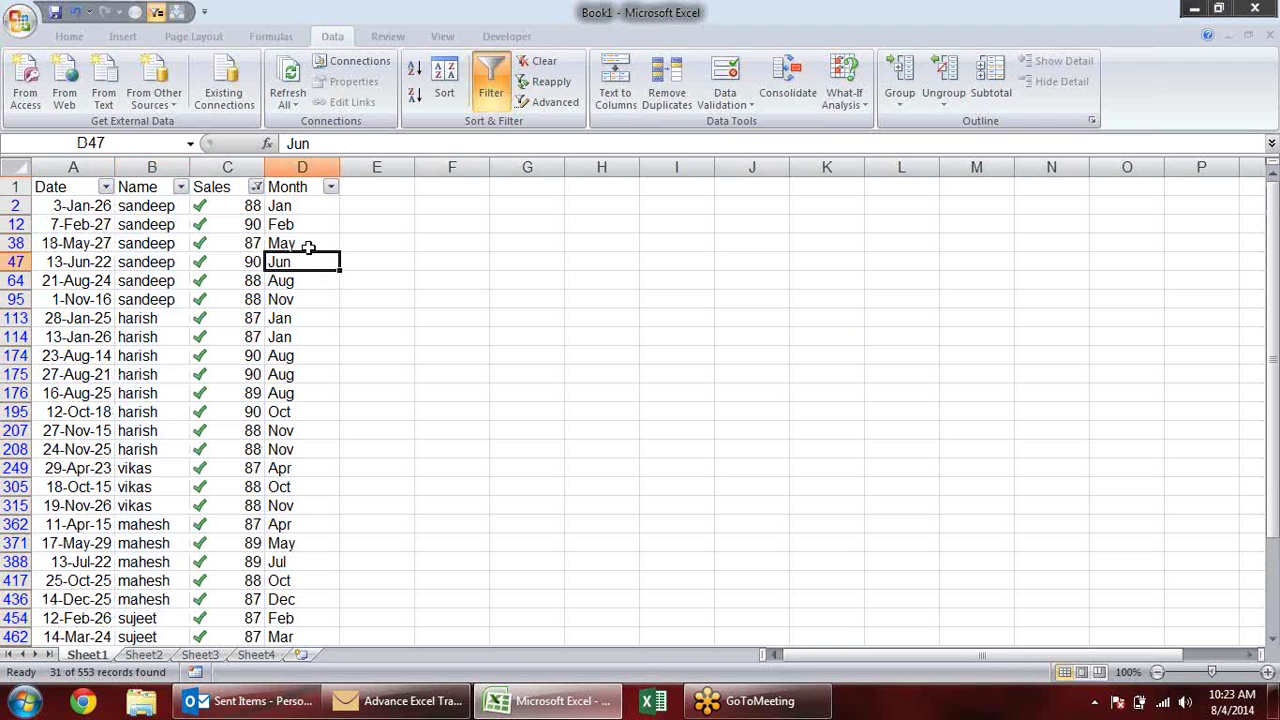
# Filter Sales to Above Average, then Below Average, leaving 278 of 553 records.
pyautogui.click(257, 188)
pyautogui.moveTo(115, 310)
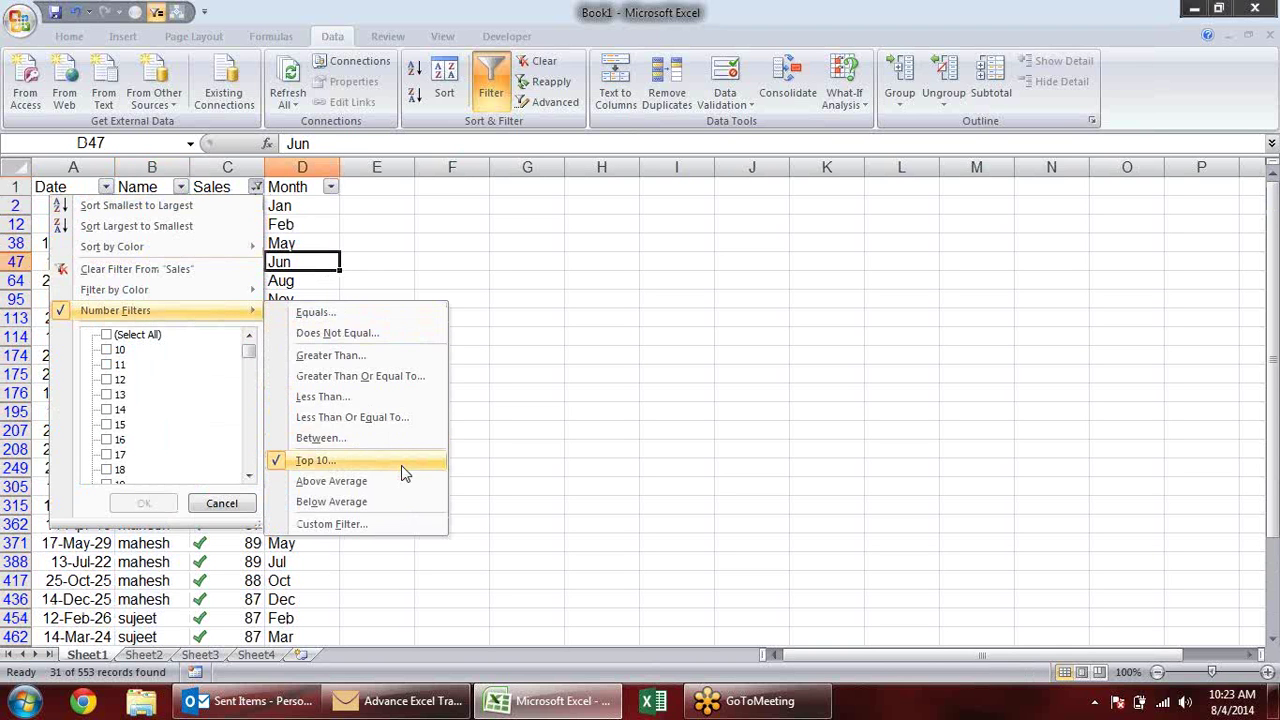
pyautogui.click(418, 484)
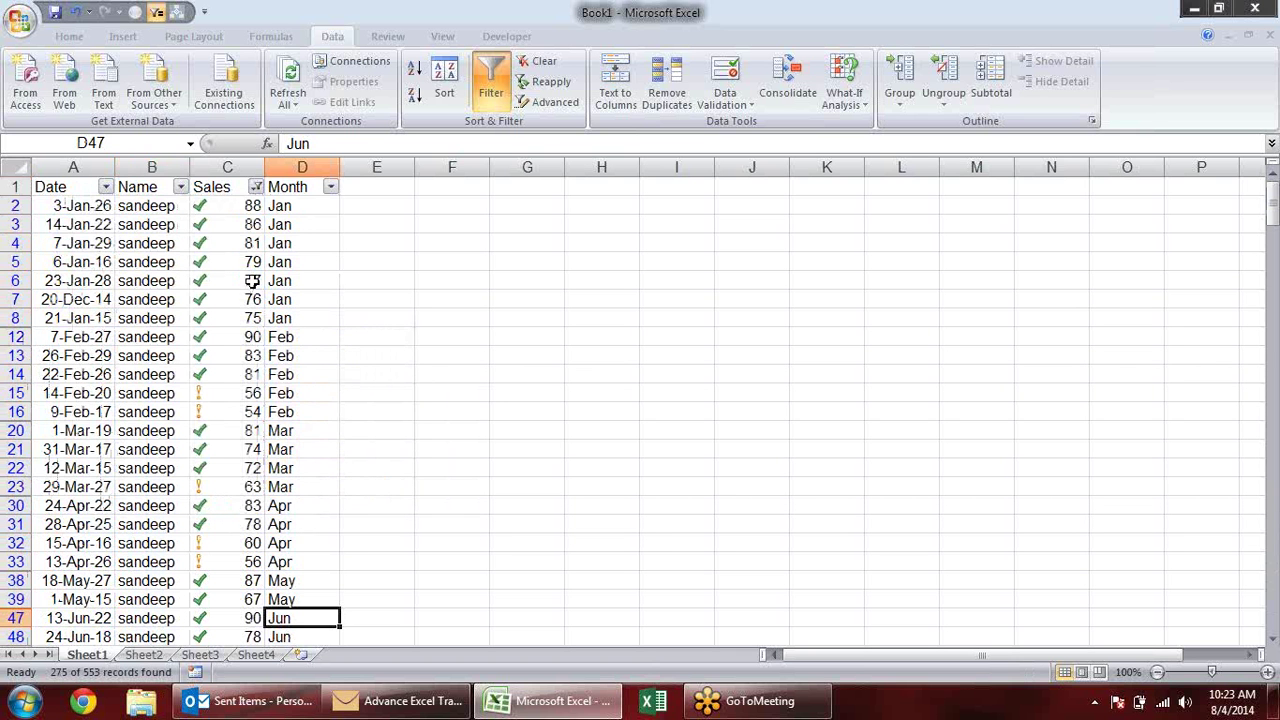
pyautogui.moveTo(222, 202); pyautogui.dragTo(238, 392)
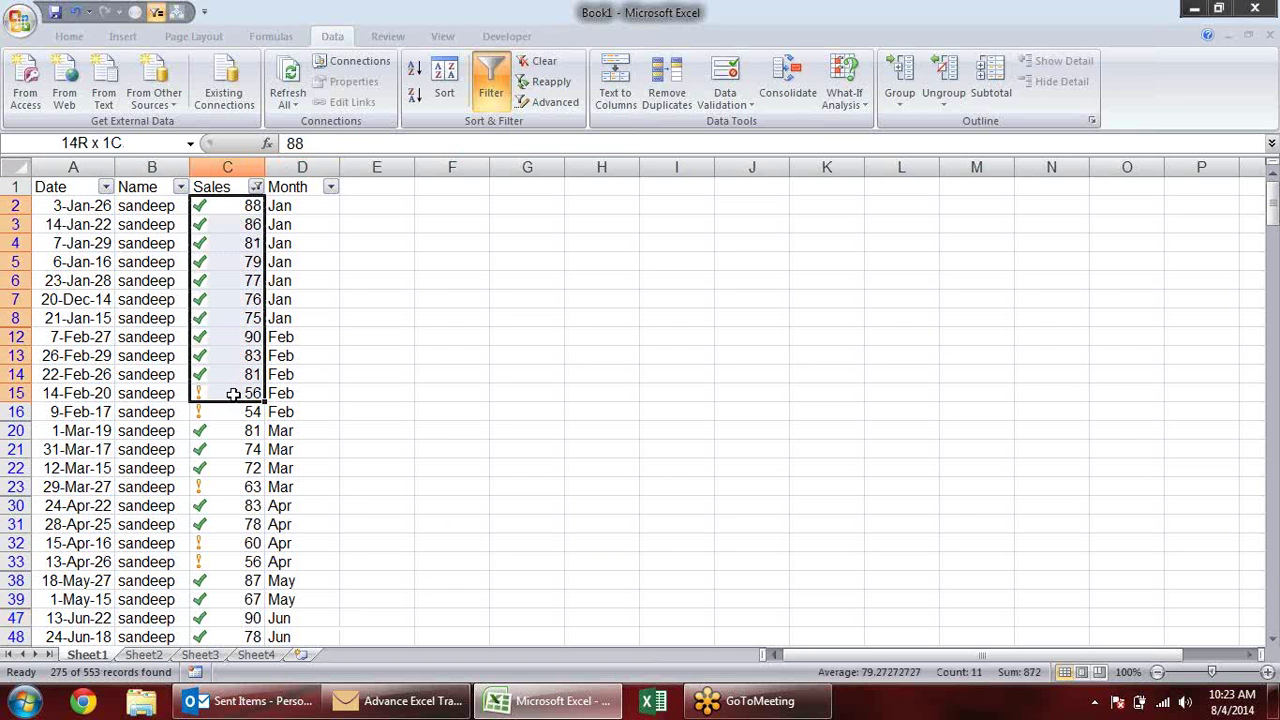
pyautogui.click(256, 187)
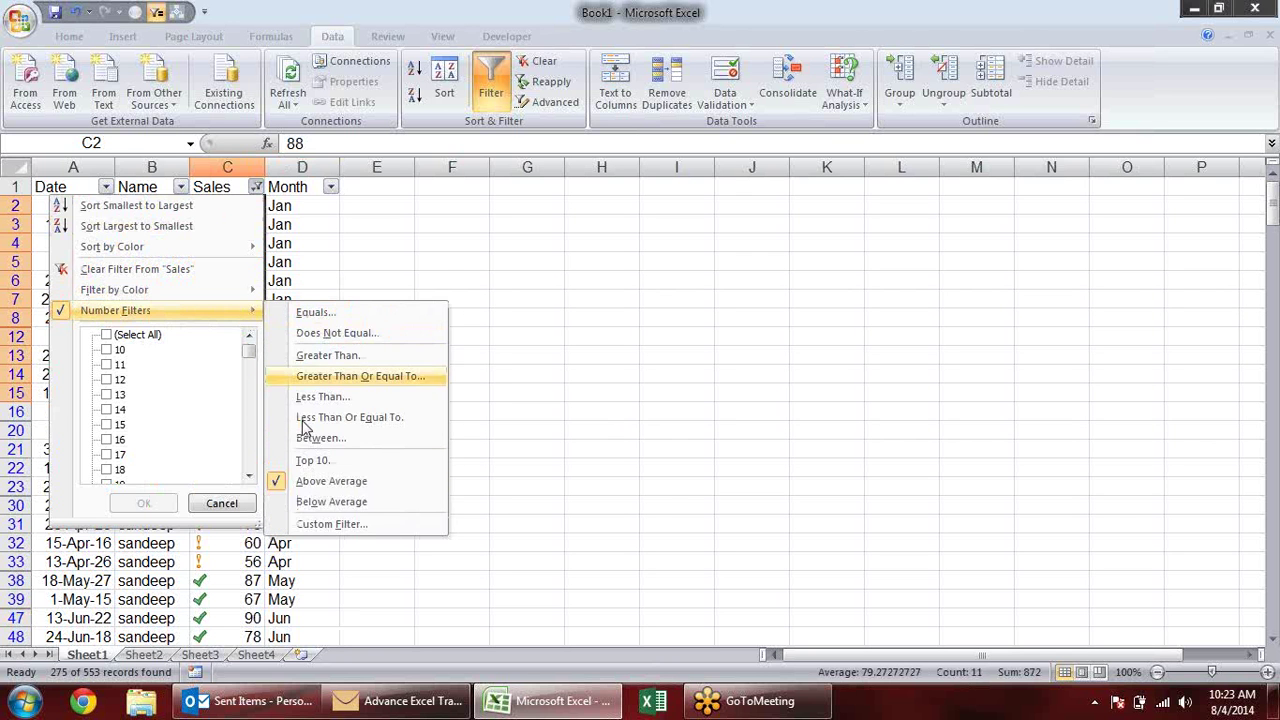
pyautogui.click(330, 506)
pyautogui.click(256, 187)
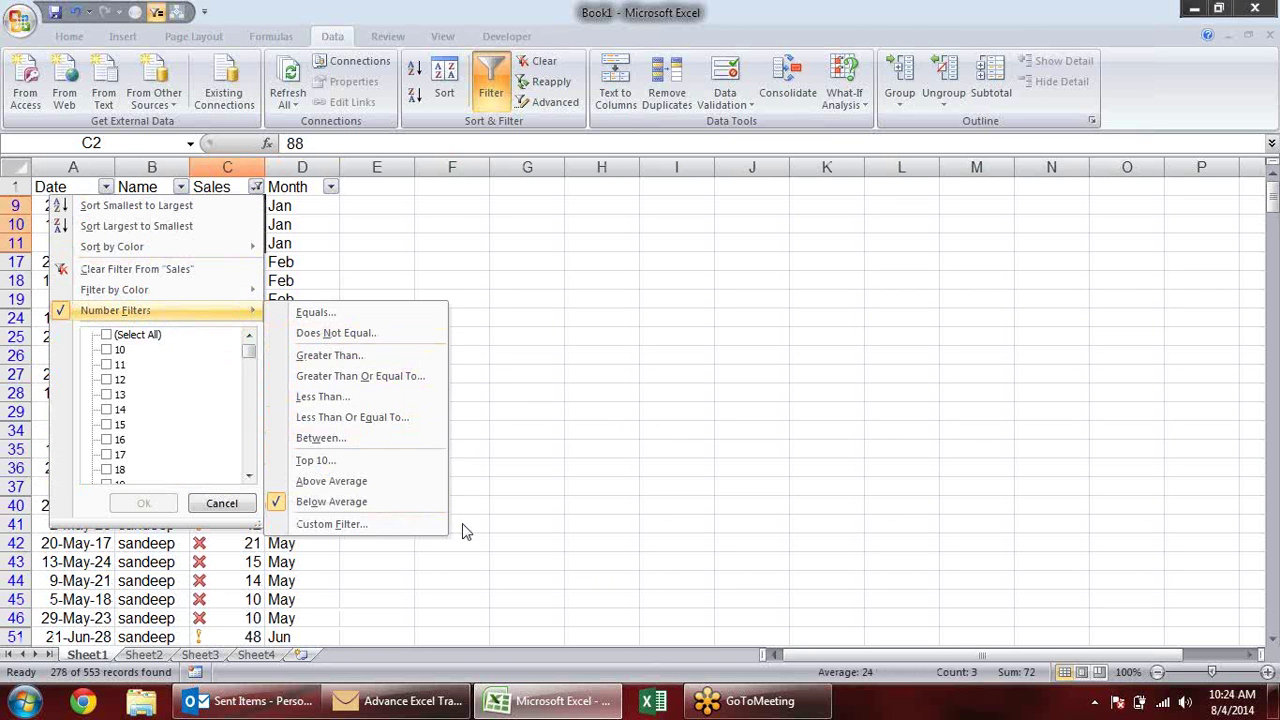
pyautogui.moveTo(115, 310)
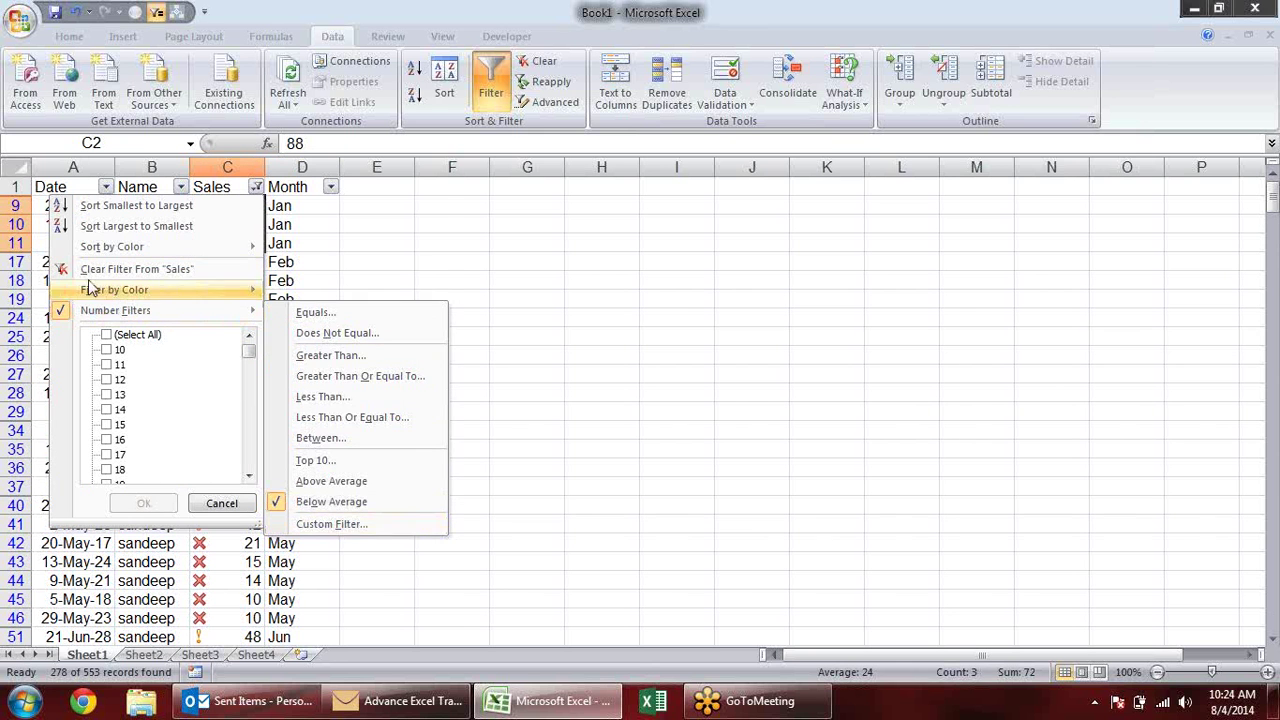
pyautogui.click(136, 336)
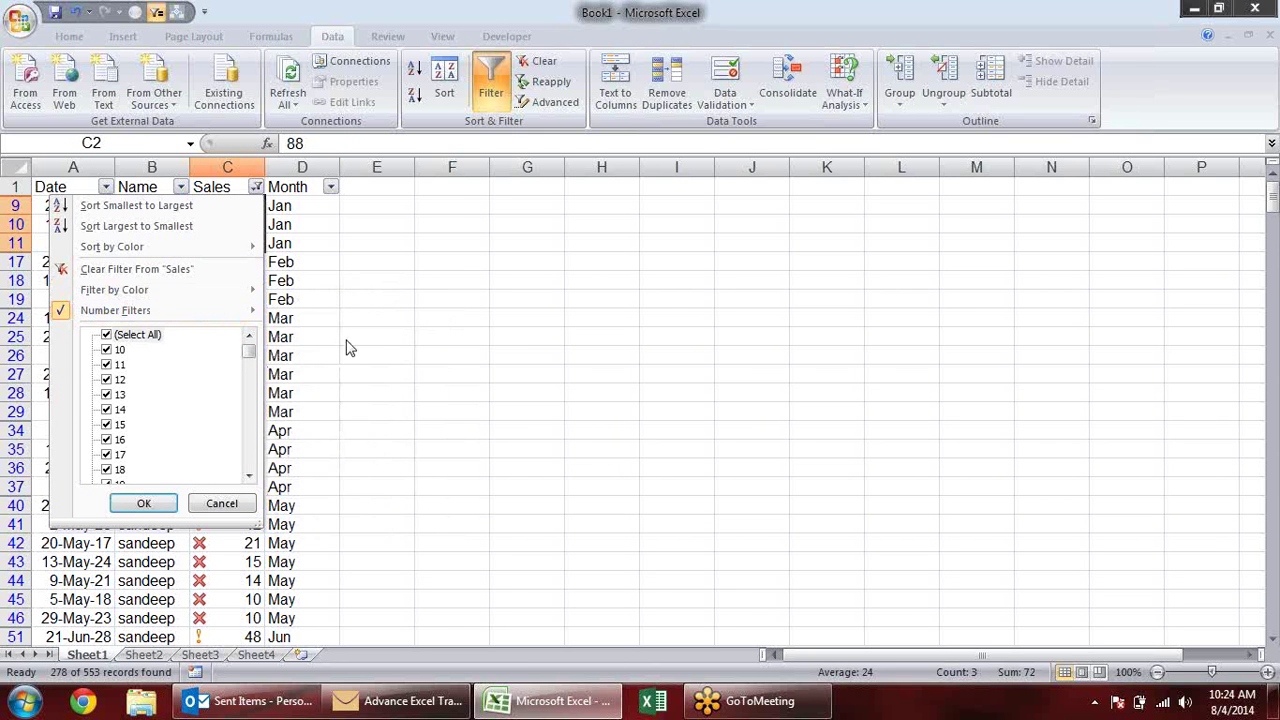
pyautogui.click(344, 342)
# Select cells C18, C10, B11, A18:A19 and A10, then show the Sales filter options.
pyautogui.click(214, 282)
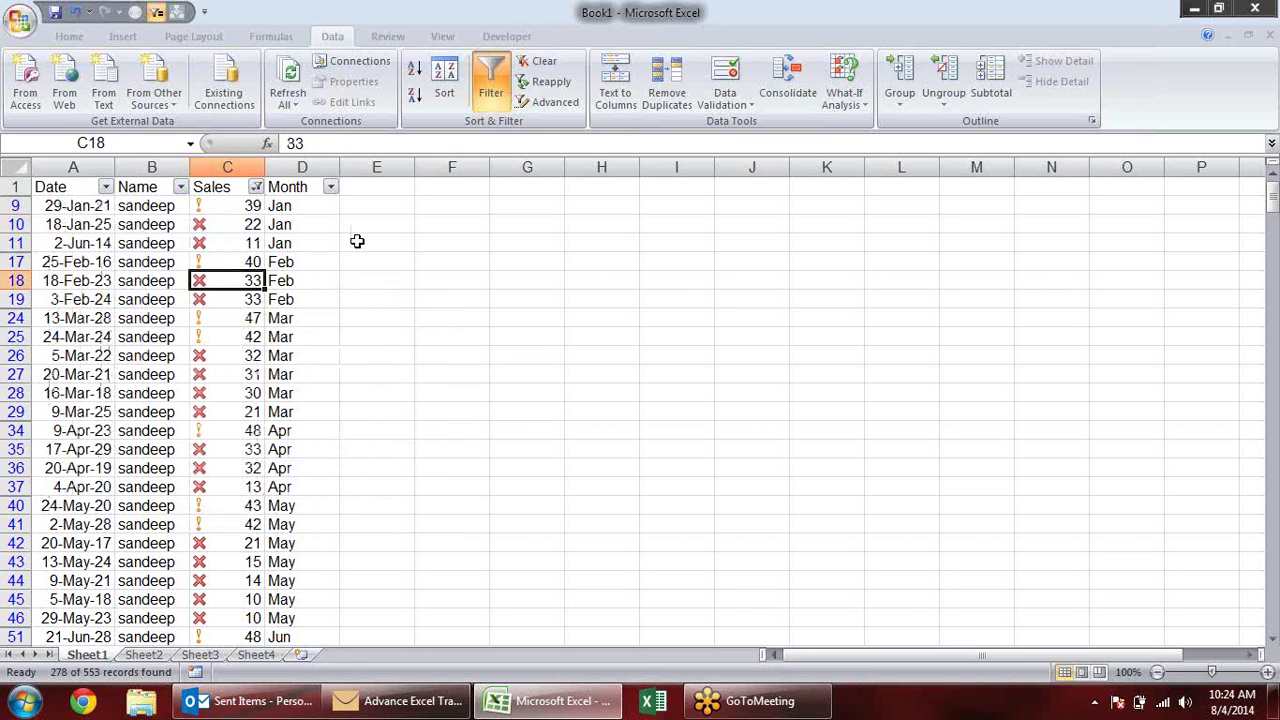
pyautogui.click(240, 226)
pyautogui.click(138, 246)
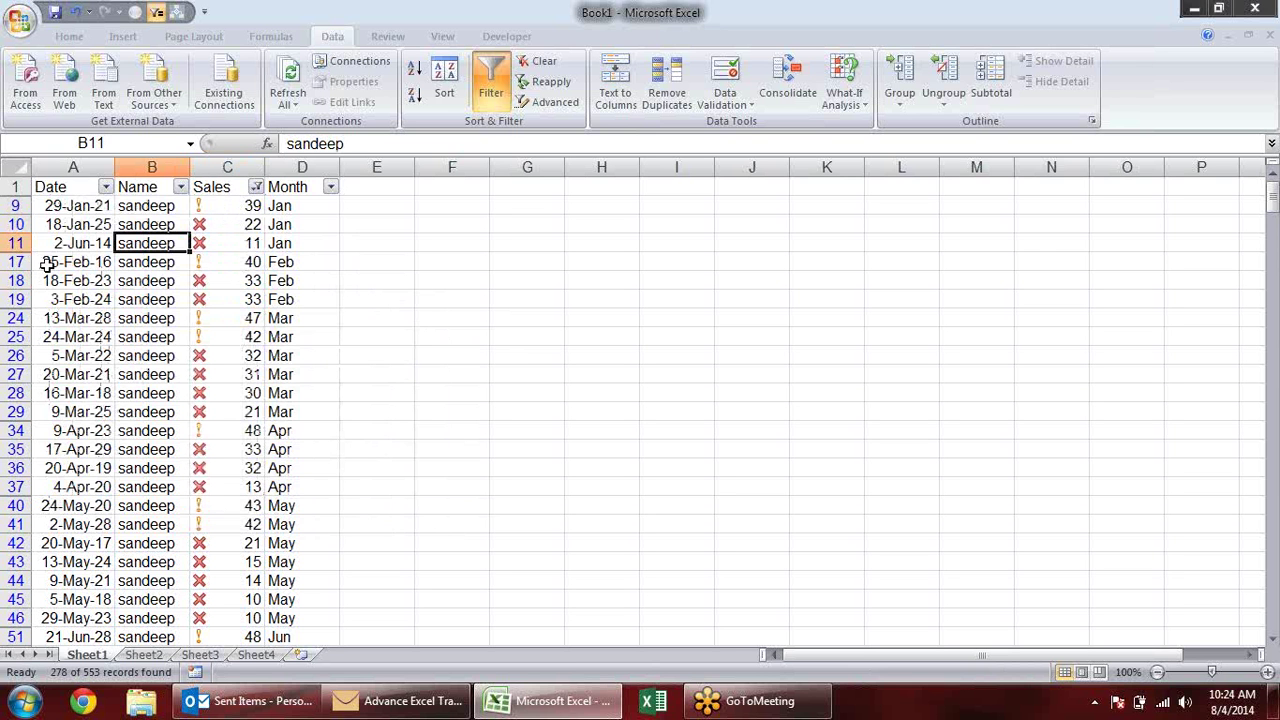
pyautogui.moveTo(80, 281); pyautogui.dragTo(82, 299)
pyautogui.click(101, 228)
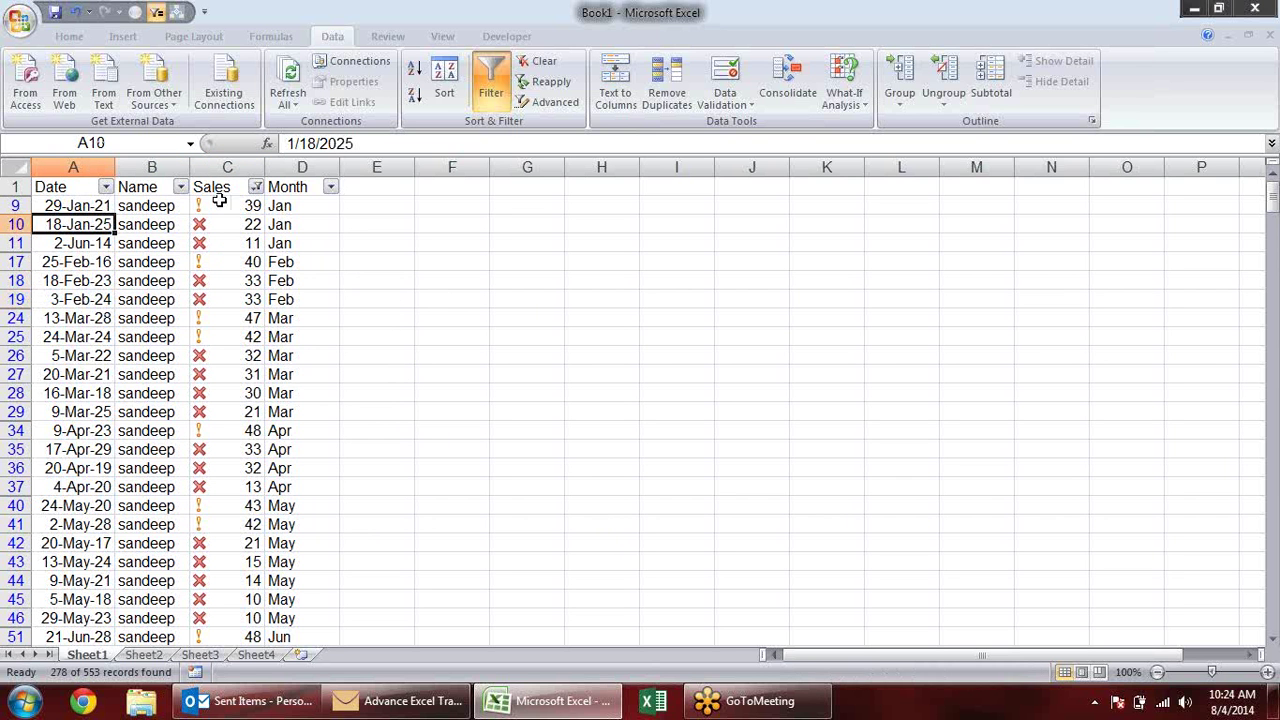
pyautogui.click(256, 187)
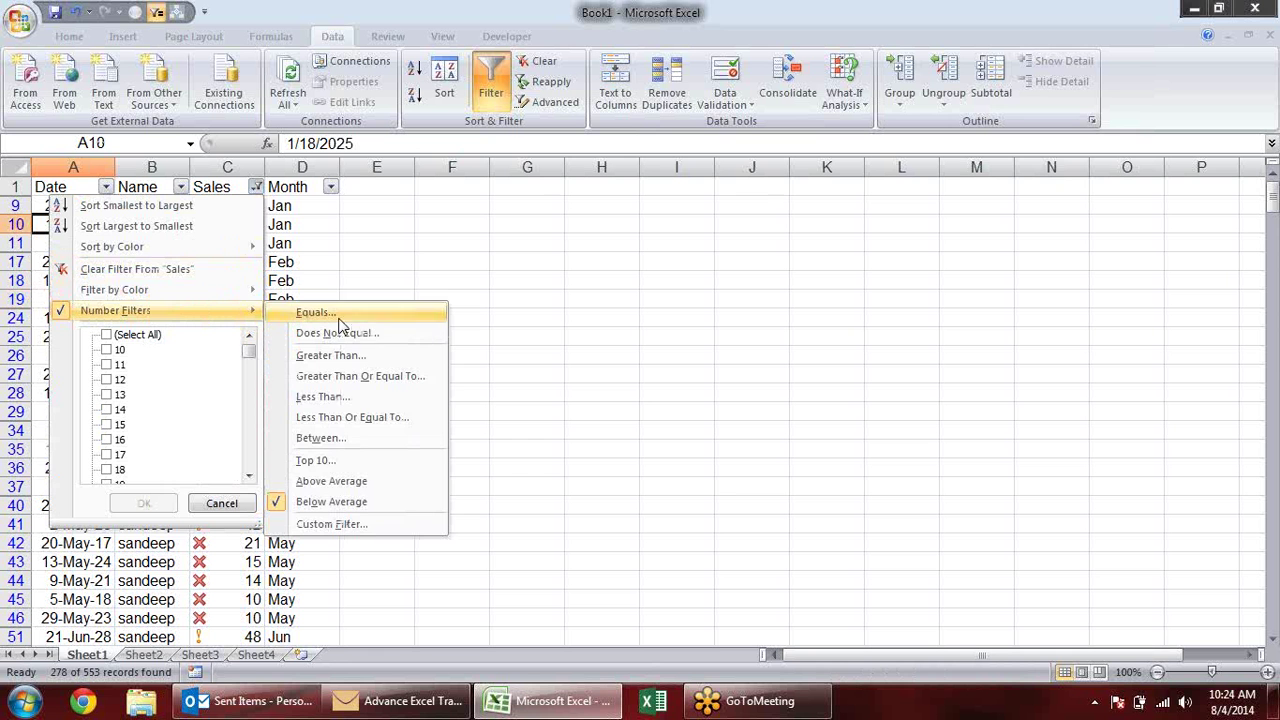
# Inspect the Name column's Custom Filter operators and cancel without applying any condition.
pyautogui.press('Escape')
pyautogui.click(180, 187)
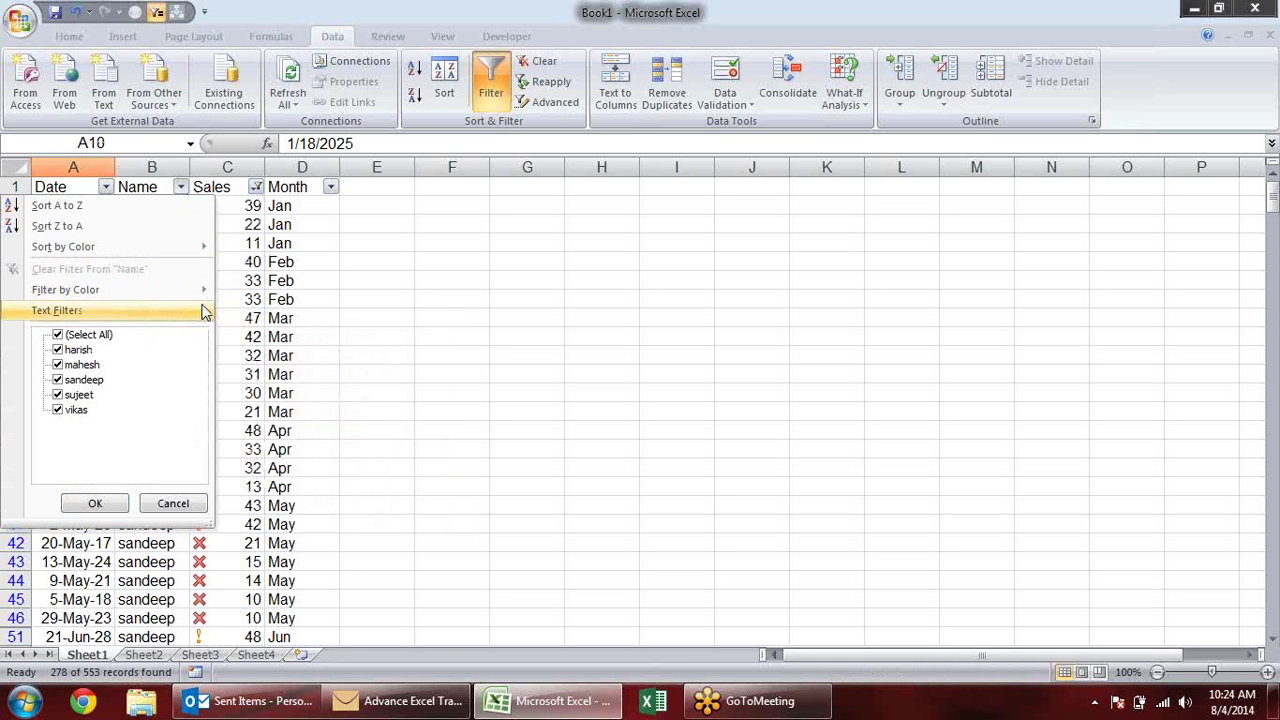
pyautogui.moveTo(110, 310)
pyautogui.click(294, 446)
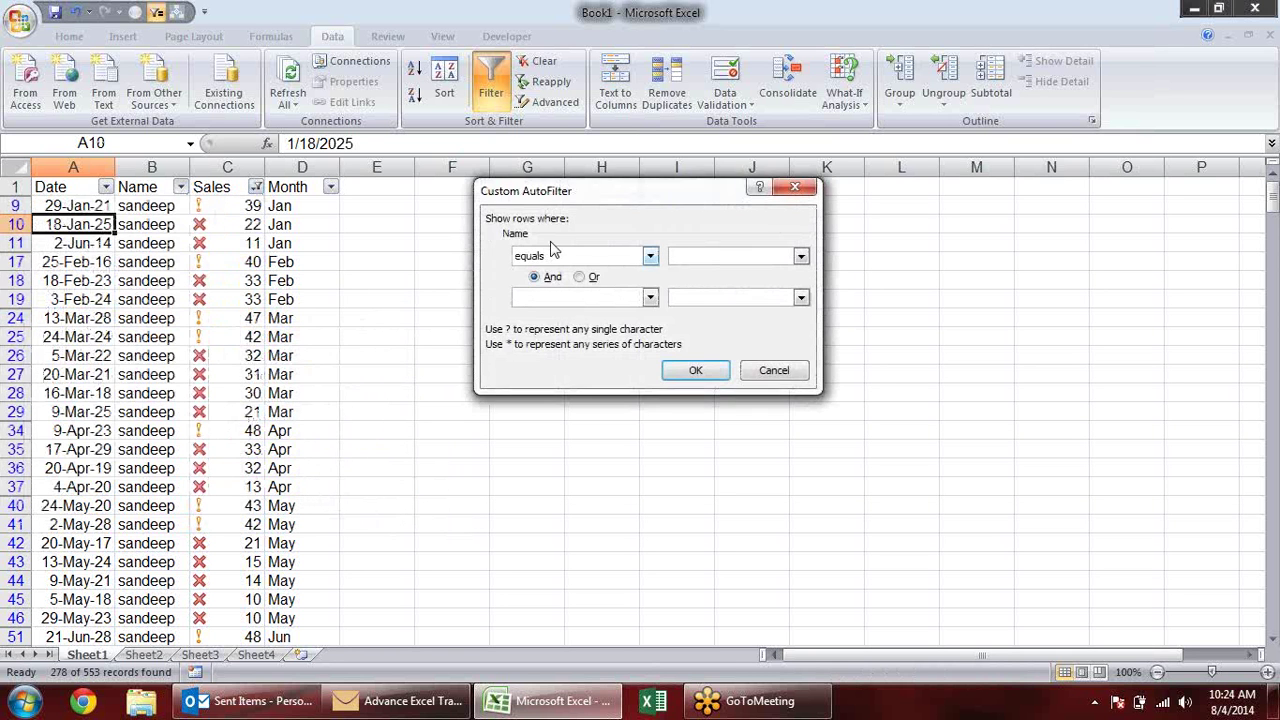
pyautogui.moveTo(604, 199); pyautogui.dragTo(497, 252)
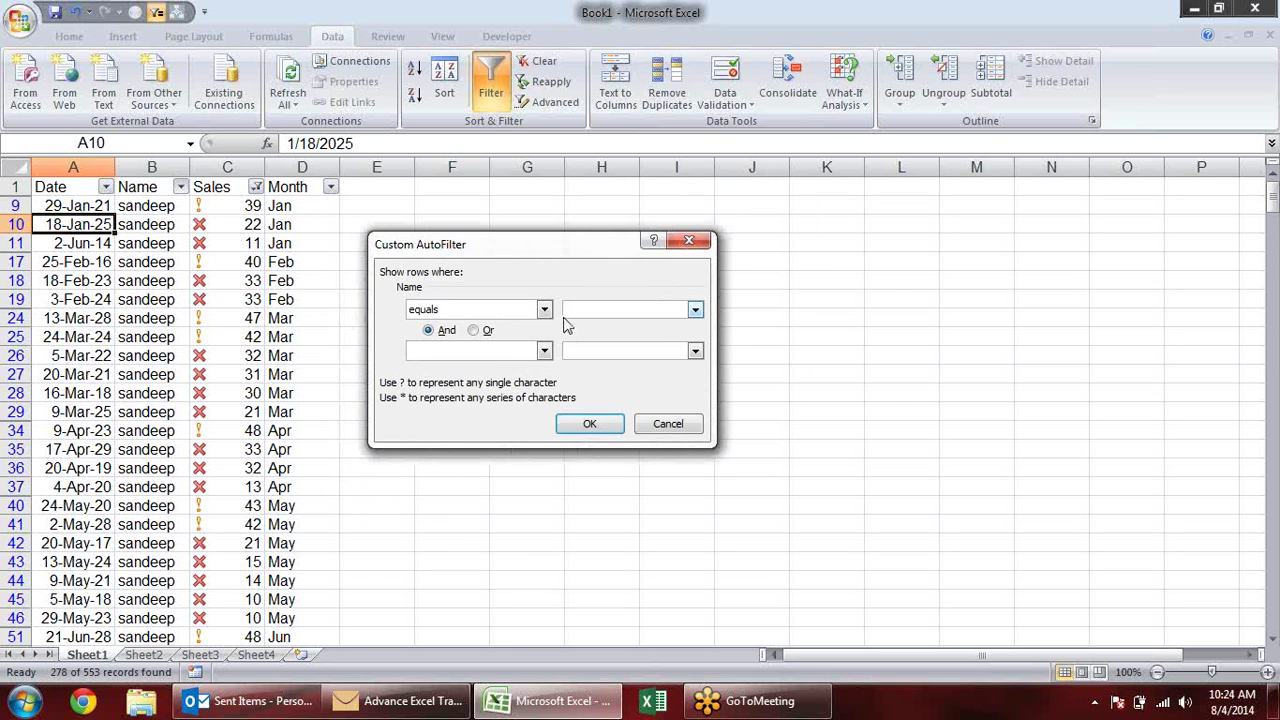
pyautogui.click(544, 310)
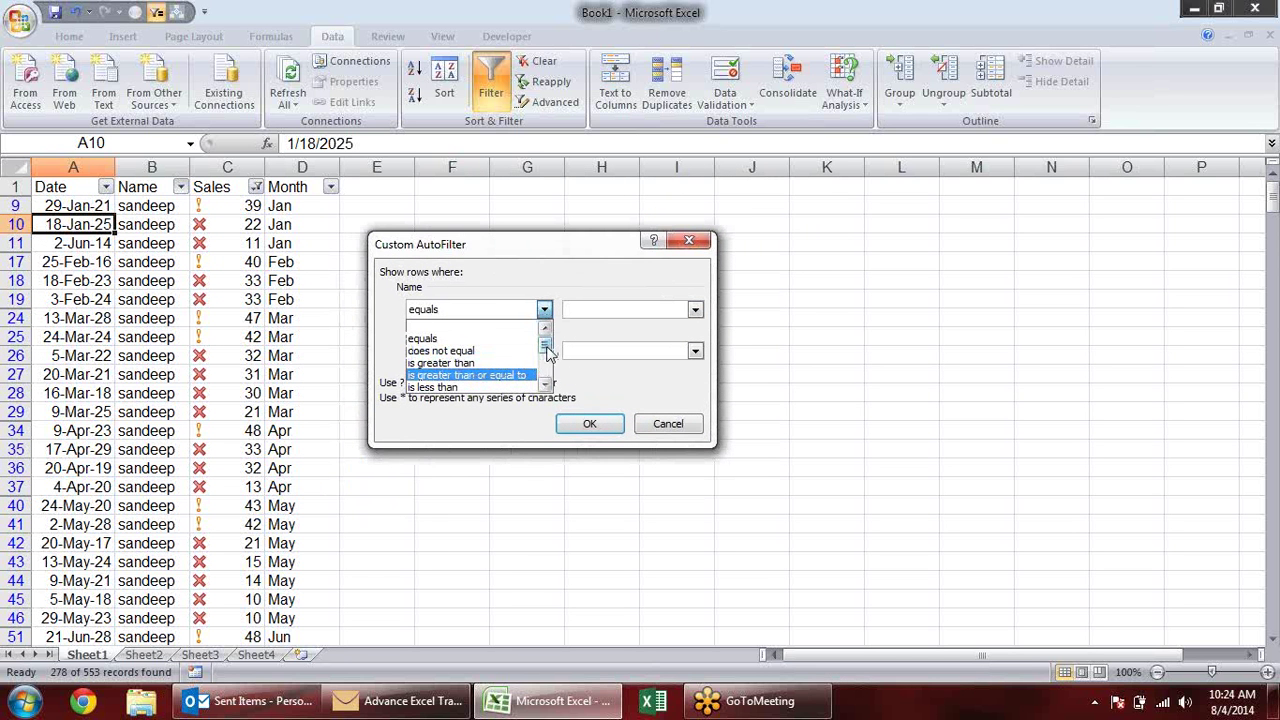
pyautogui.moveTo(545, 345); pyautogui.dragTo(548, 375)
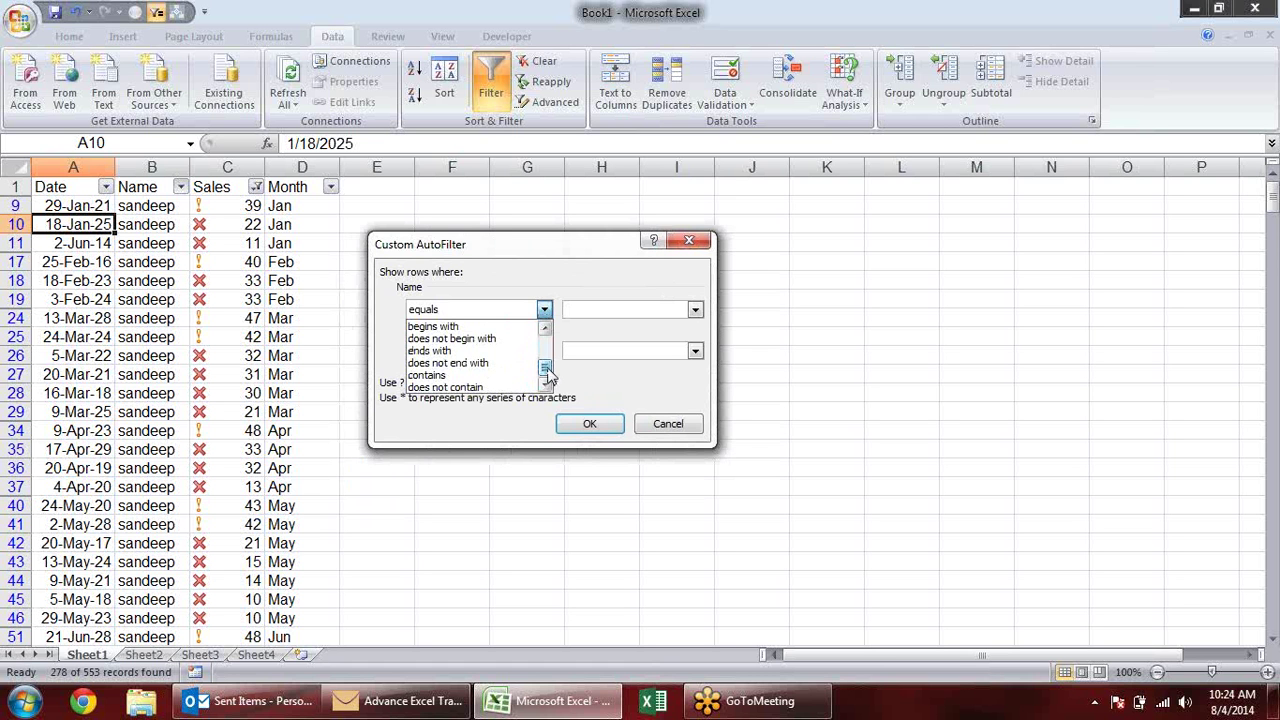
pyautogui.click(565, 272)
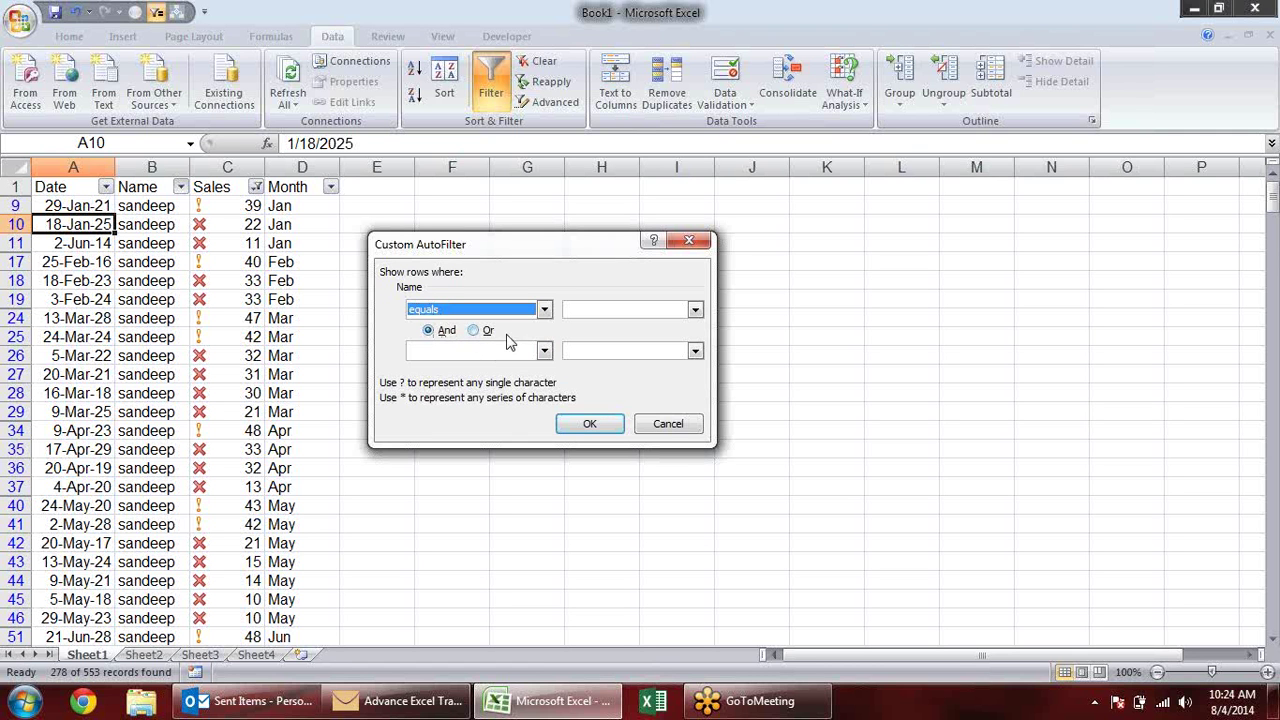
pyautogui.click(666, 426)
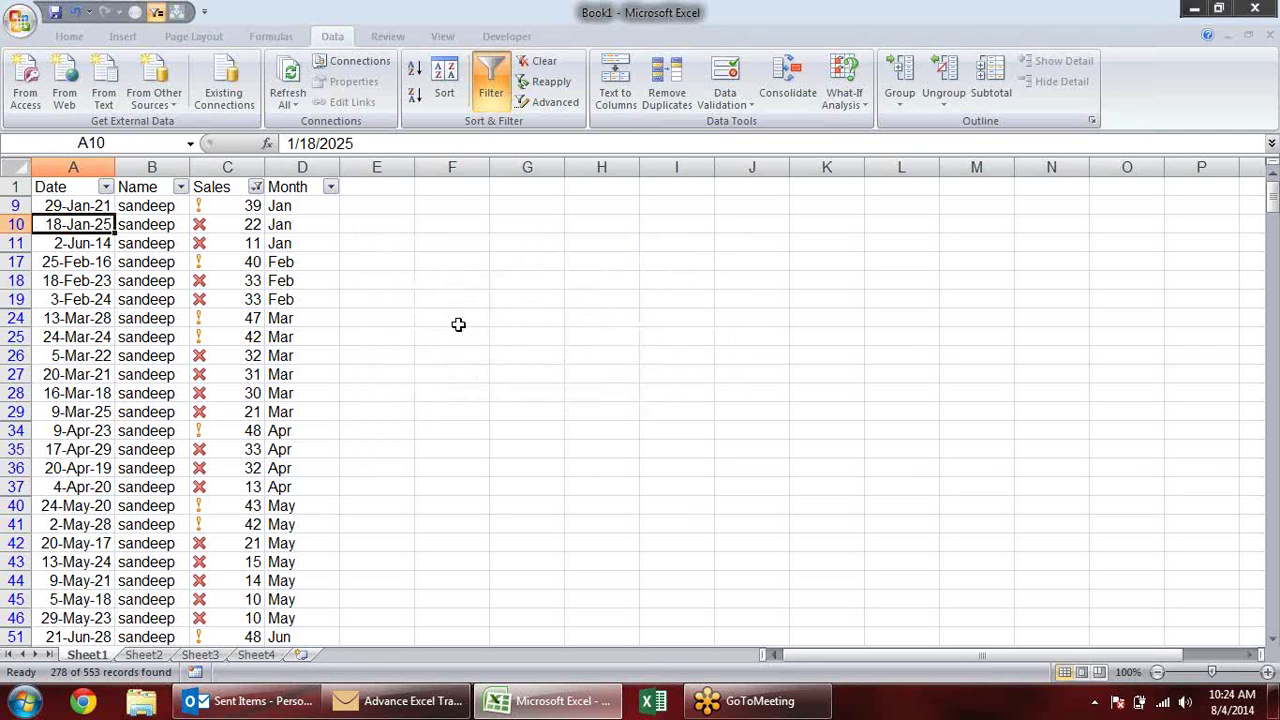
pyautogui.click(474, 320)
pyautogui.click(256, 187)
pyautogui.moveTo(116, 310)
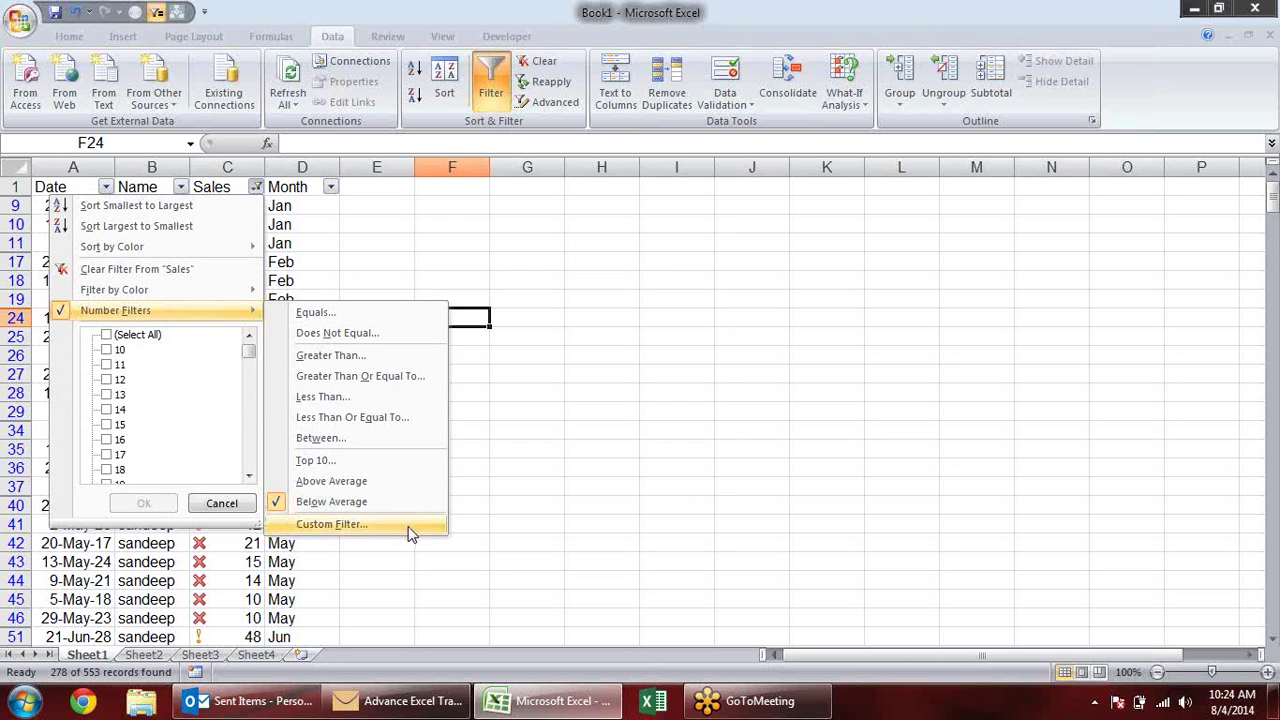
# Create a custom Sales filter with conditions equals 10 and equals 12.
pyautogui.click(406, 525)
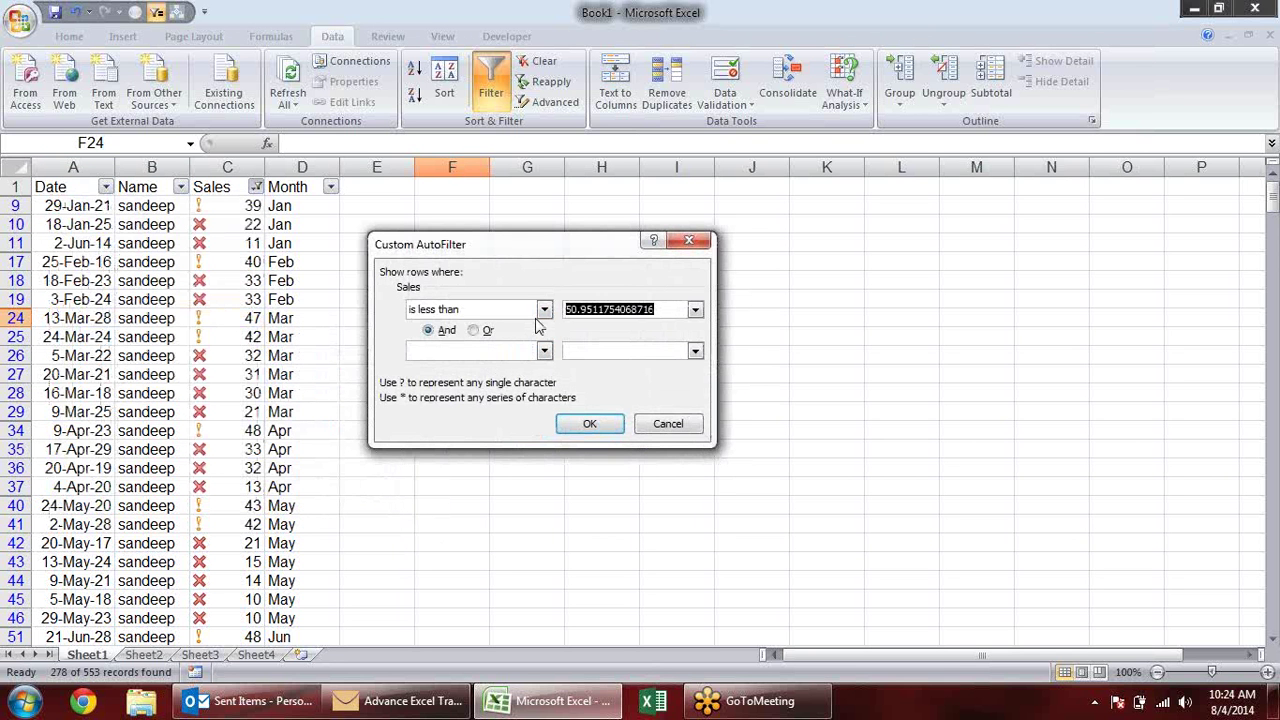
pyautogui.click(544, 310)
pyautogui.click(525, 332)
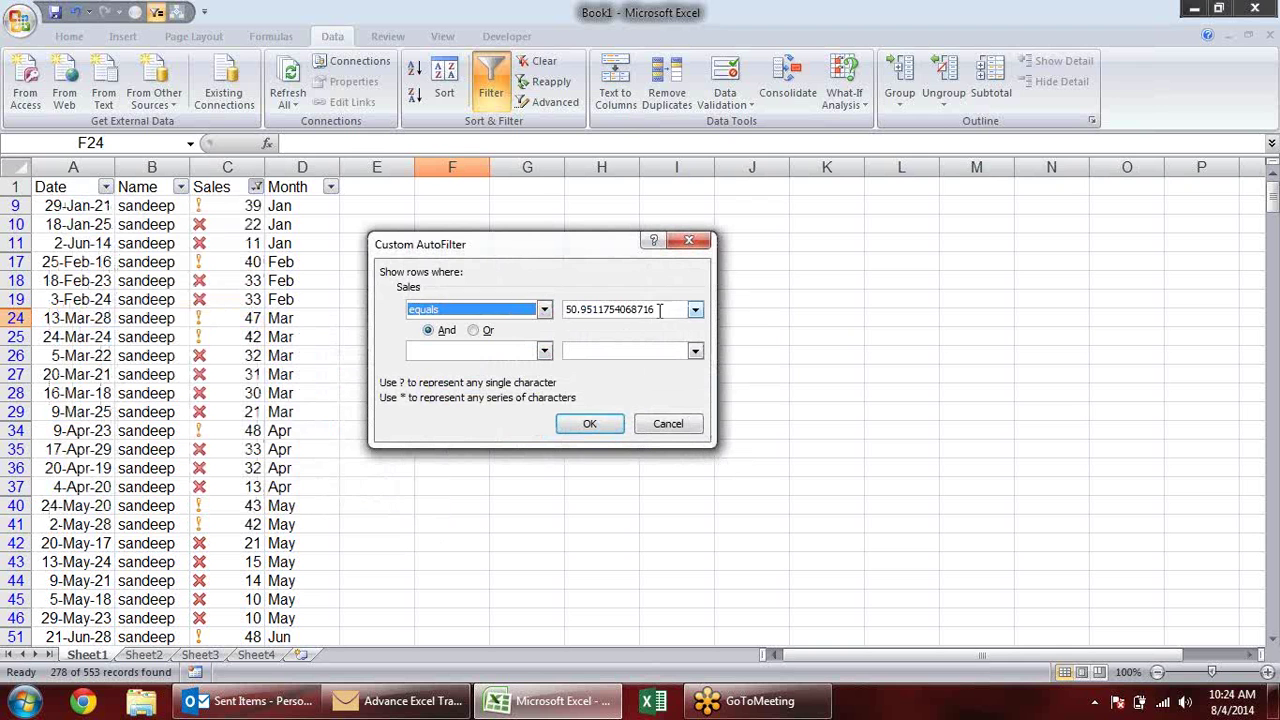
pyautogui.press('Tab')
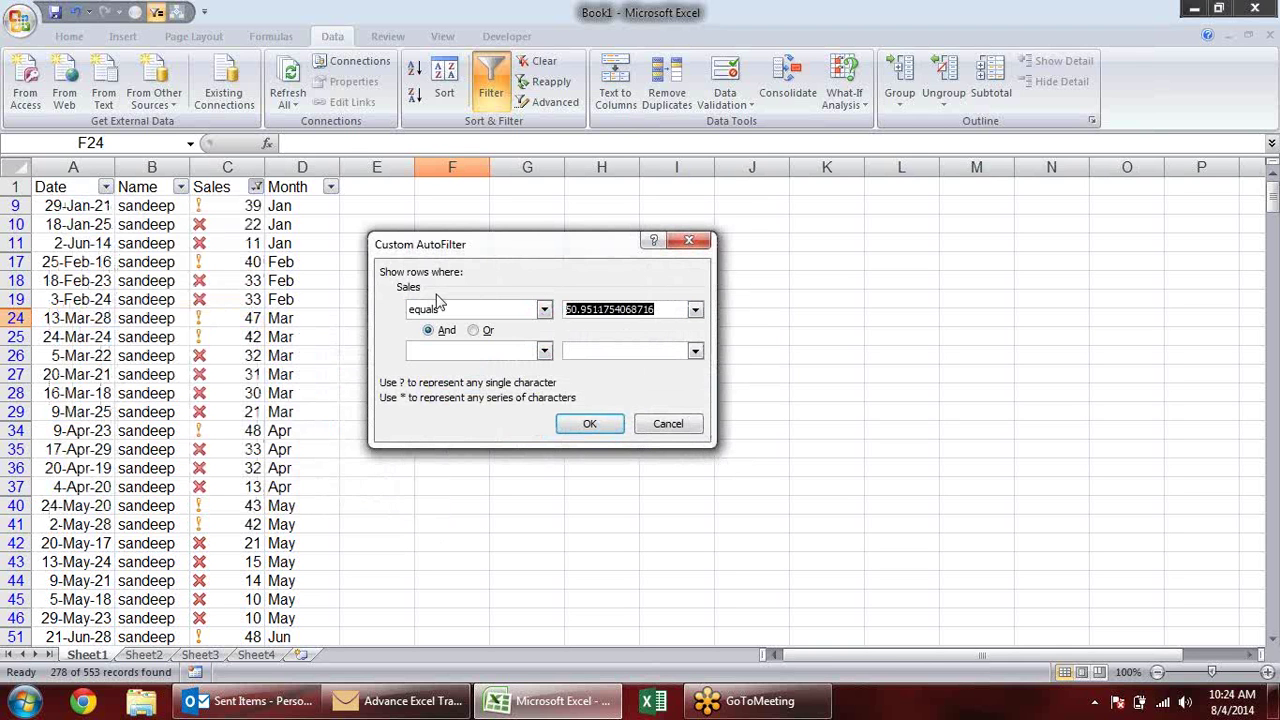
pyautogui.write('10')
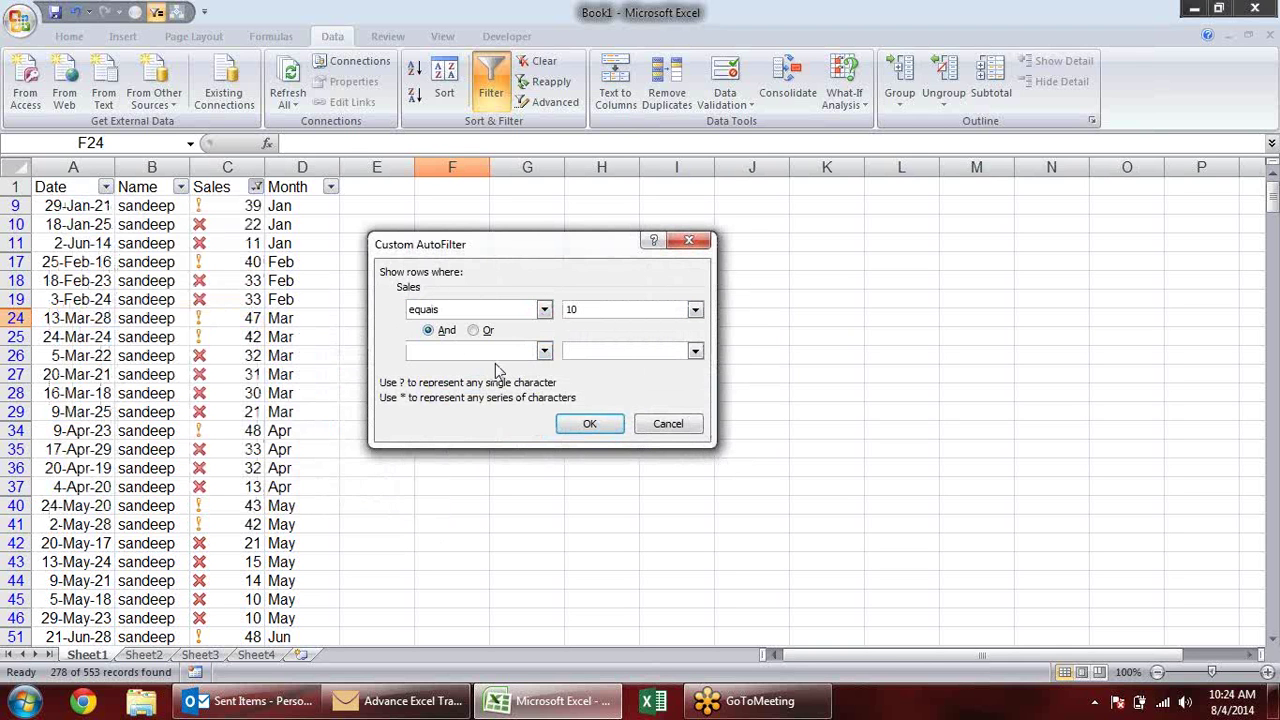
pyautogui.click(544, 351)
pyautogui.click(522, 381)
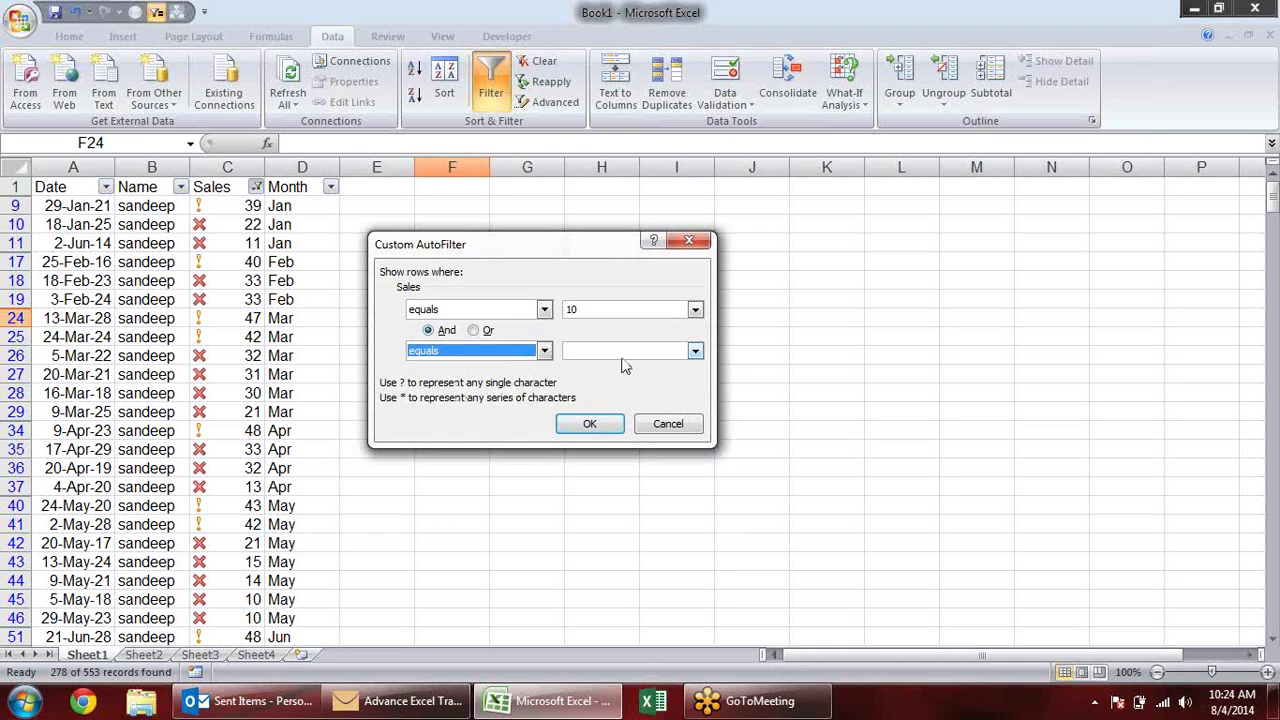
pyautogui.click(617, 351)
pyautogui.write('12')
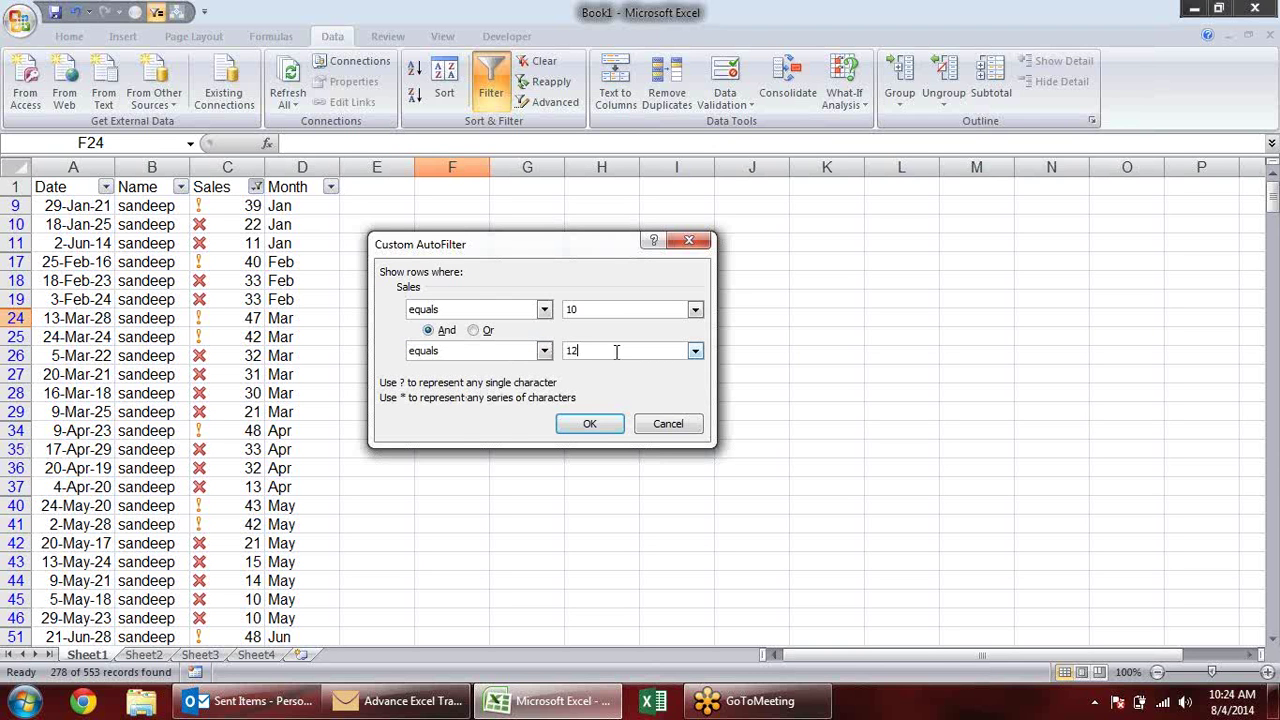
pyautogui.click(594, 426)
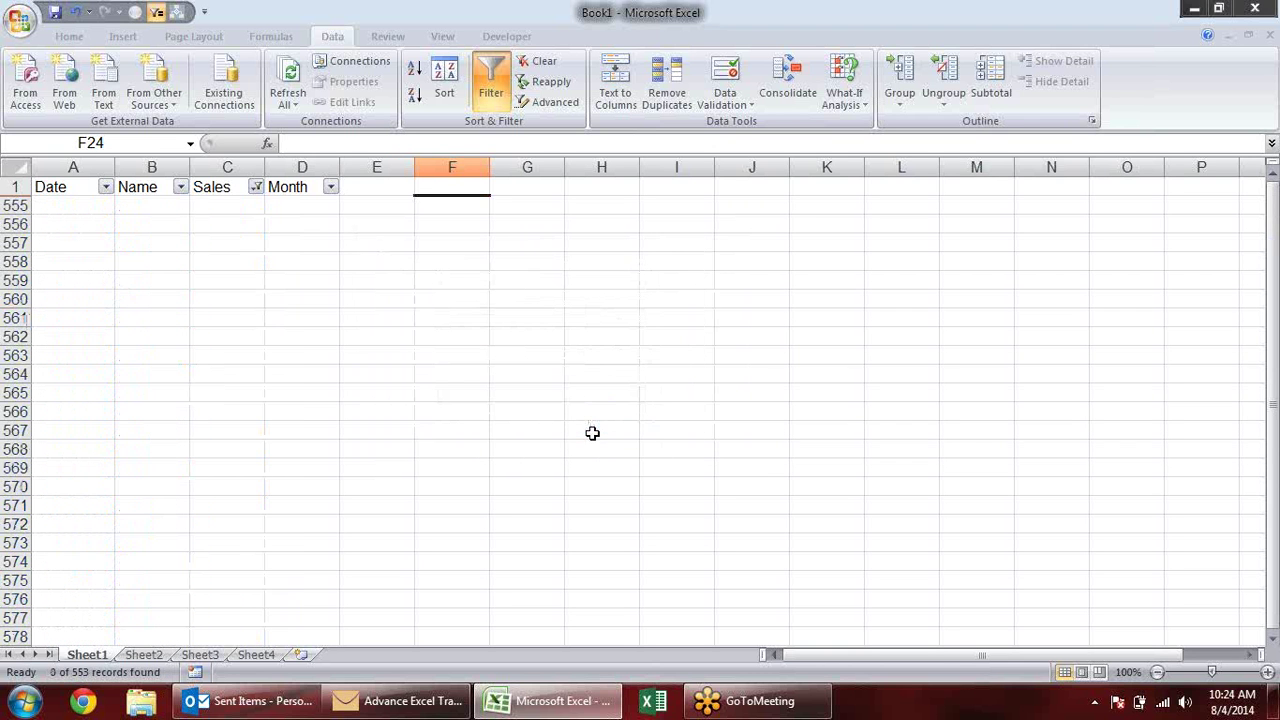
# Change the custom Sales filter to Or, showing 12 of 553 records.
pyautogui.click(256, 187)
pyautogui.moveTo(116, 310)
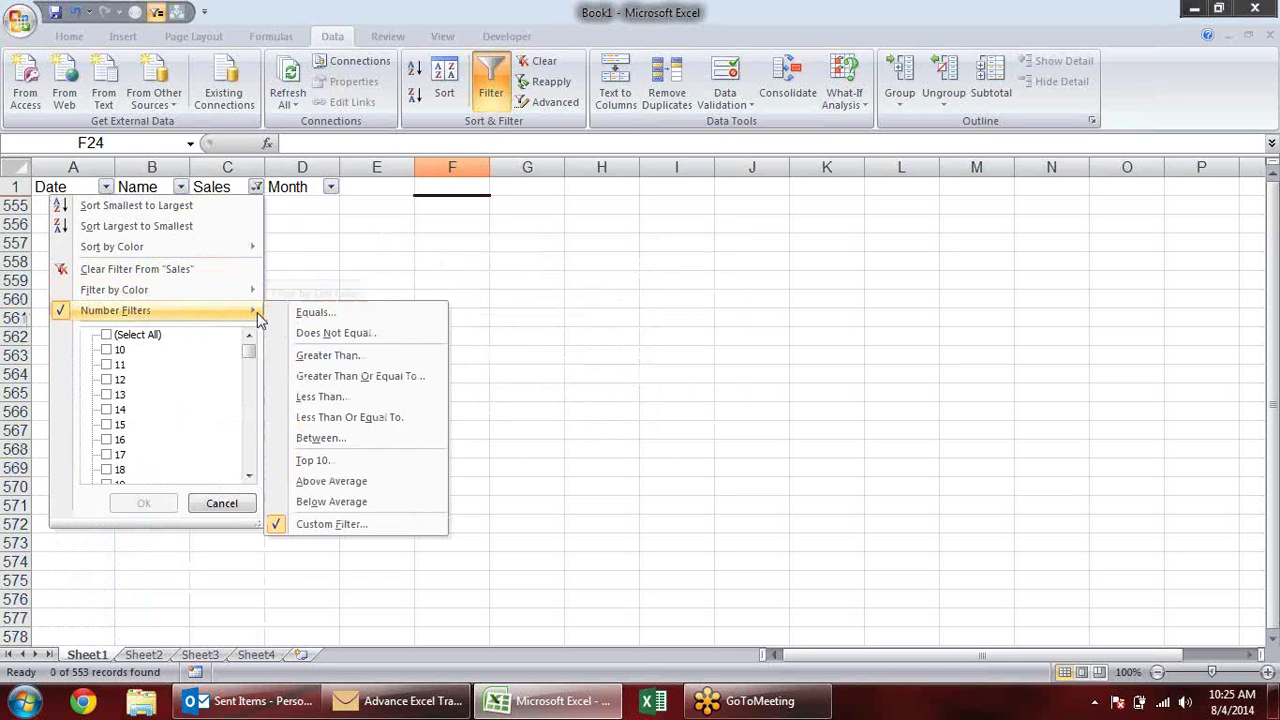
pyautogui.click(384, 527)
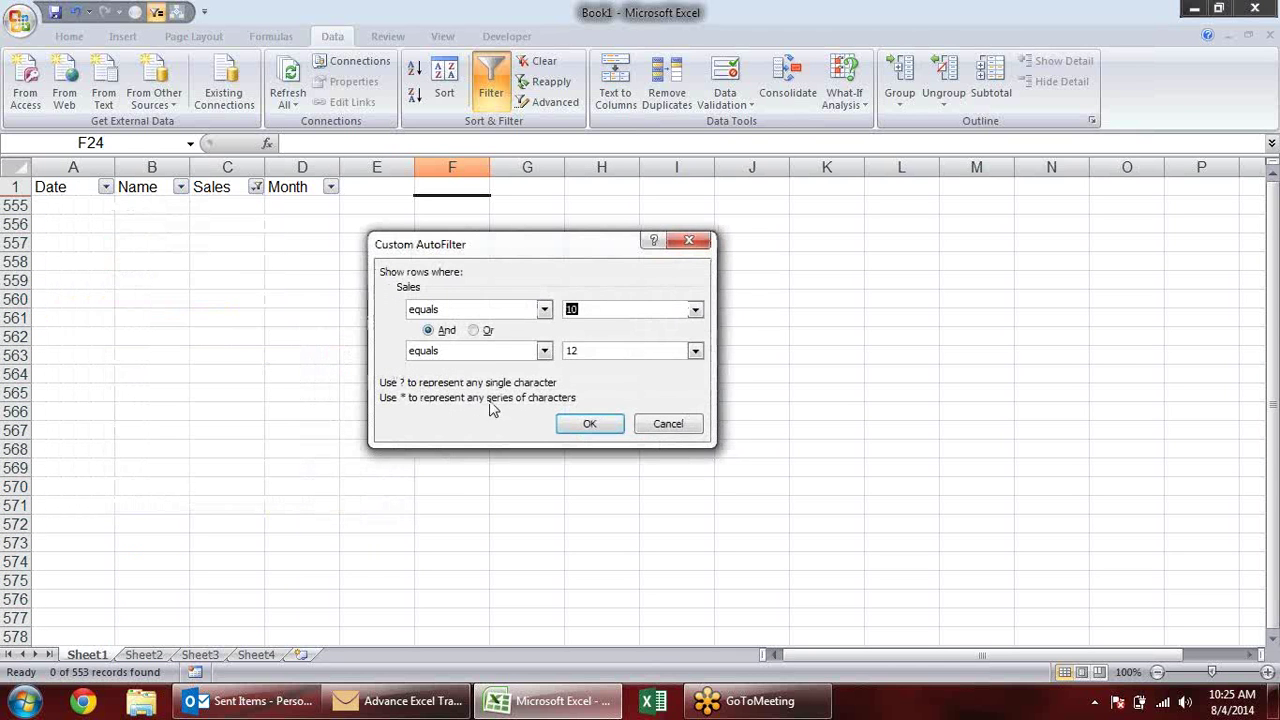
pyautogui.click(474, 330)
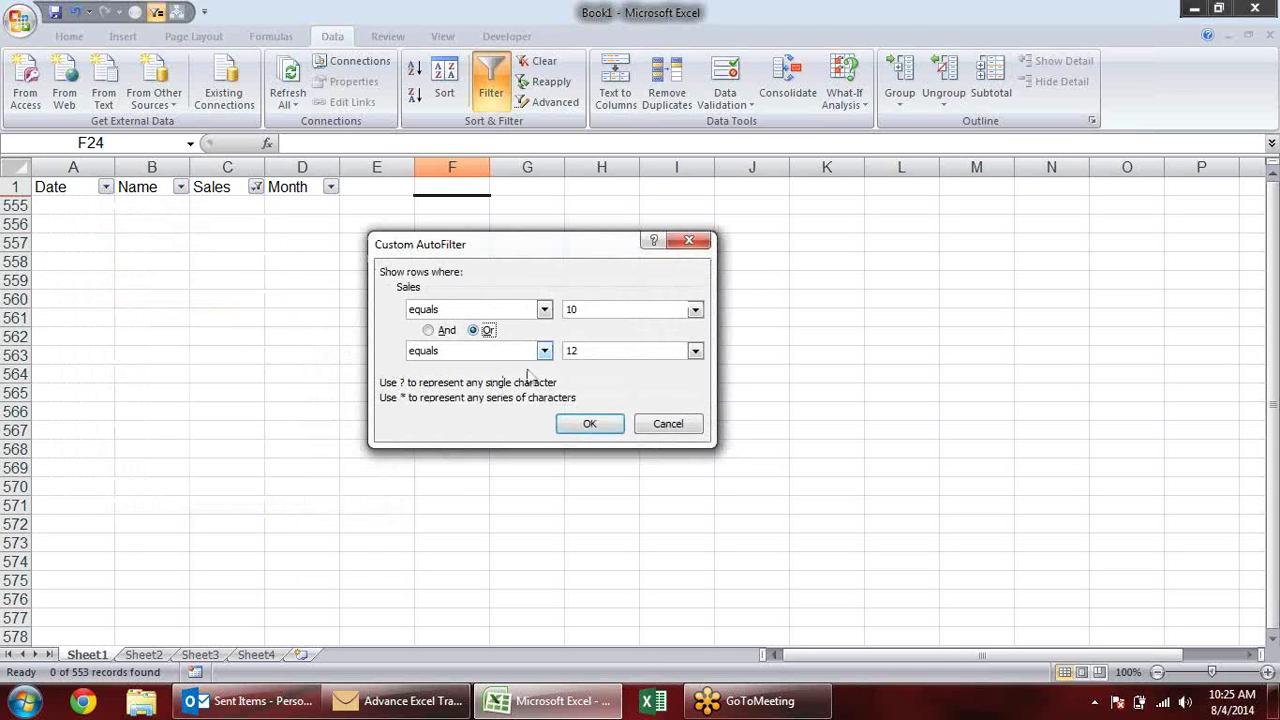
pyautogui.click(579, 433)
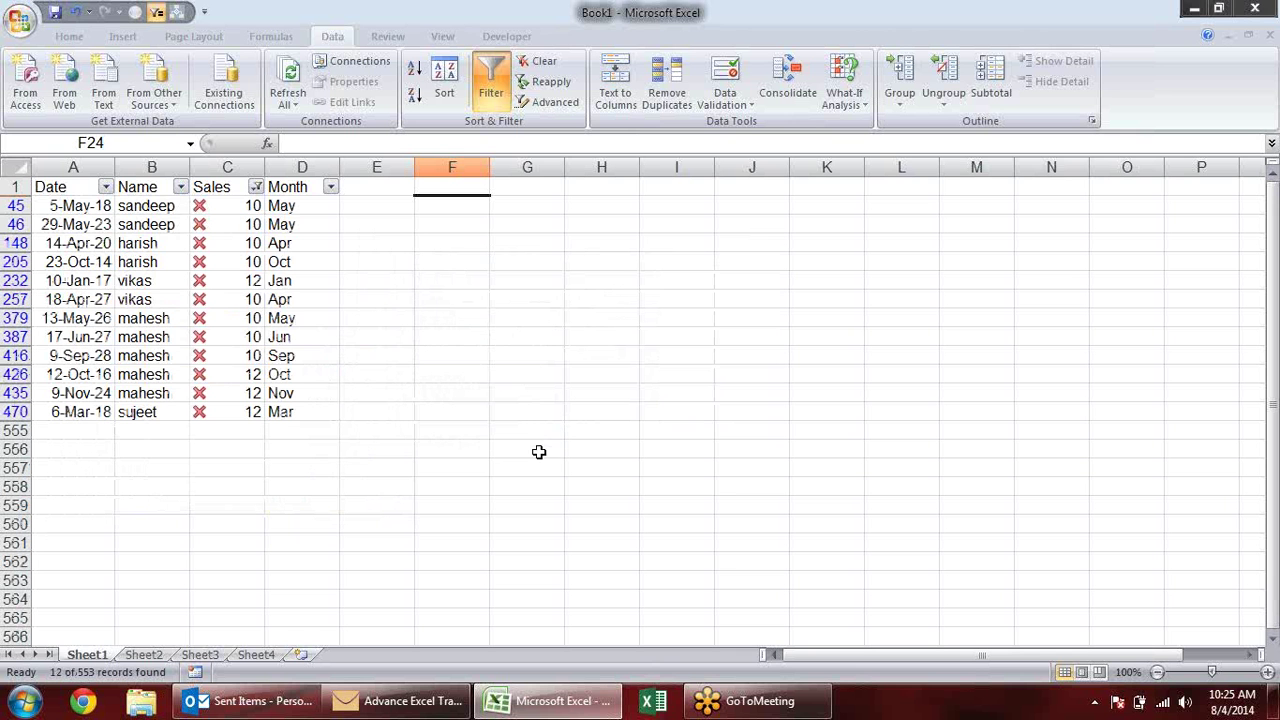
pyautogui.click(256, 189)
pyautogui.moveTo(115, 310)
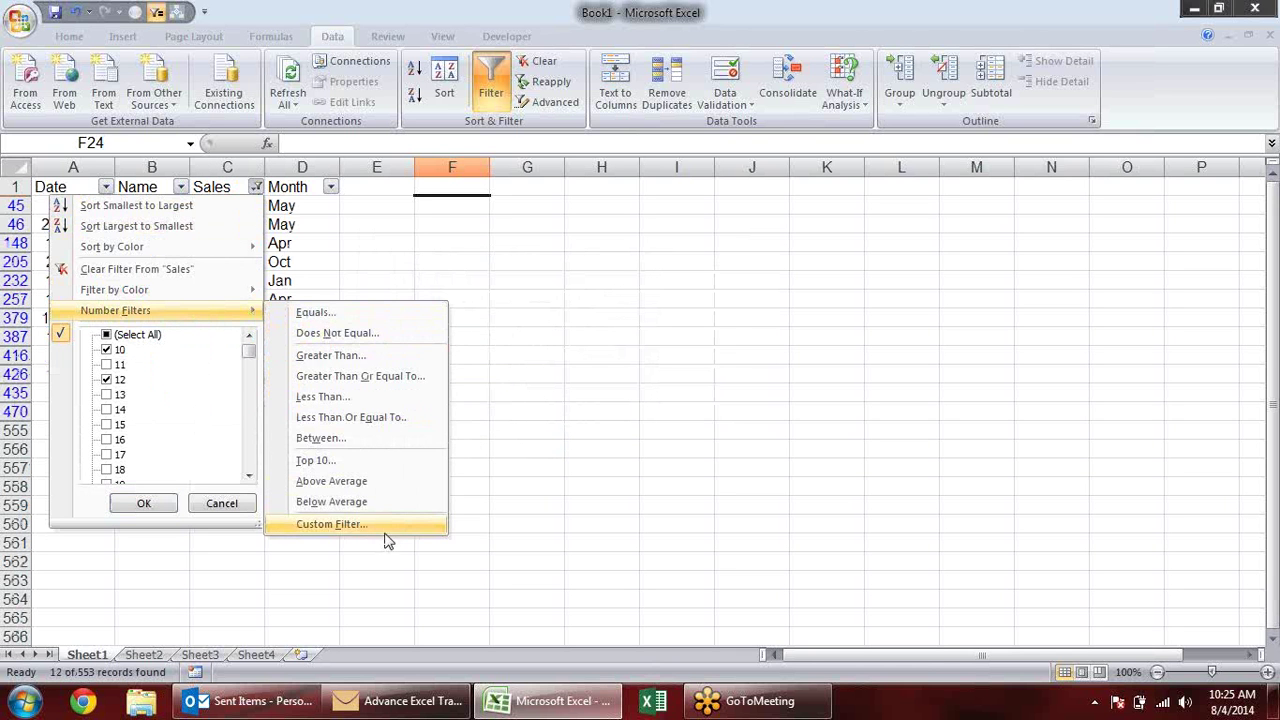
# Review the Sales equals 10 or 12 custom filter, keep it unchanged, and select B205.
pyautogui.click(385, 532)
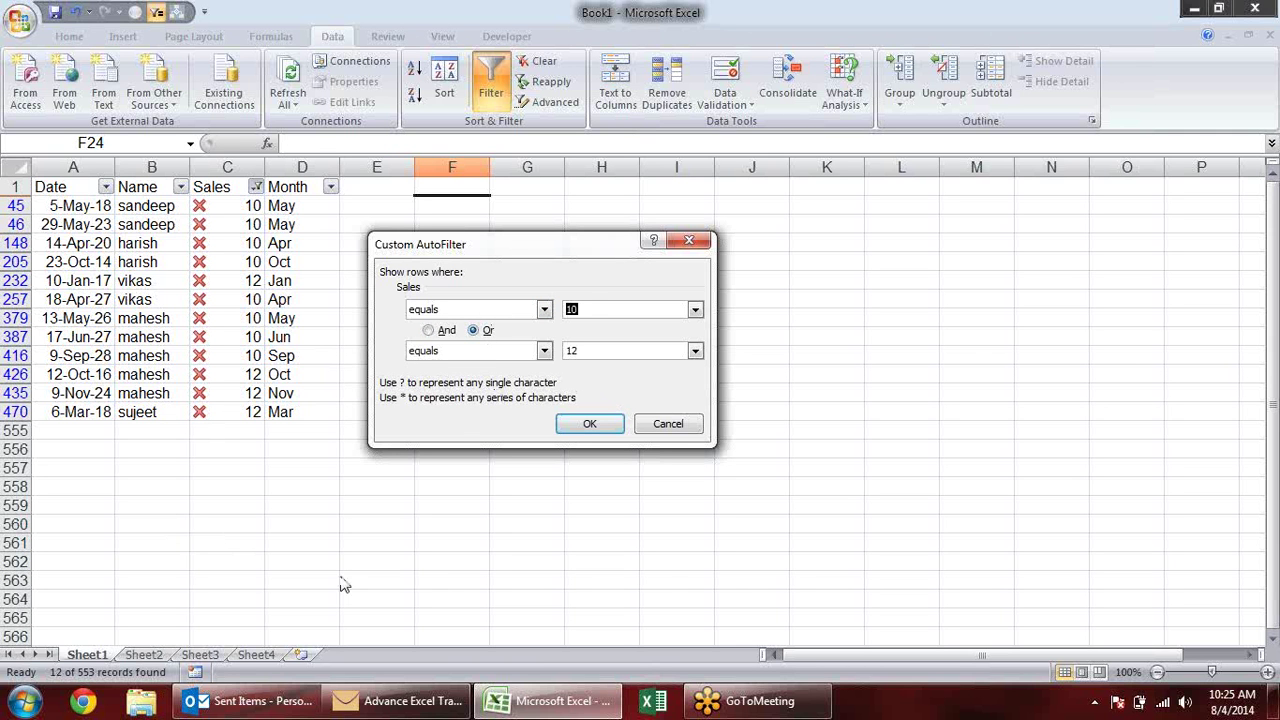
pyautogui.click(590, 424)
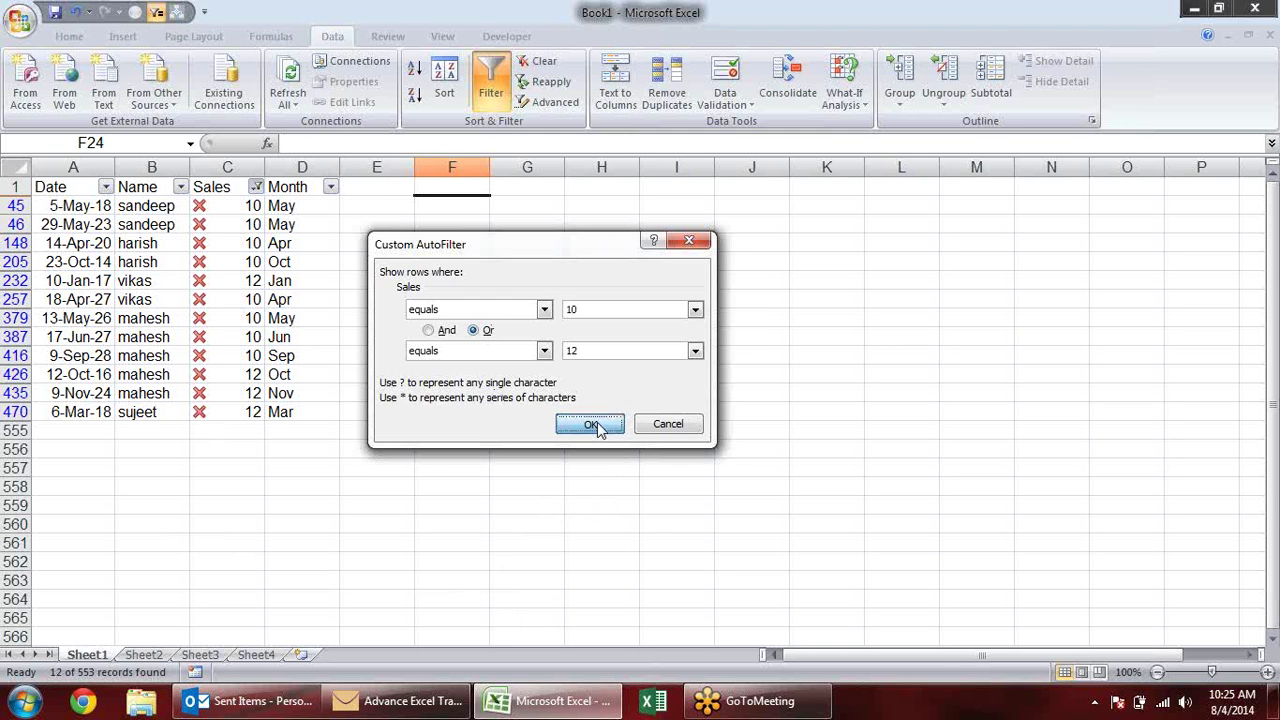
pyautogui.click(161, 262)
pyautogui.click(256, 187)
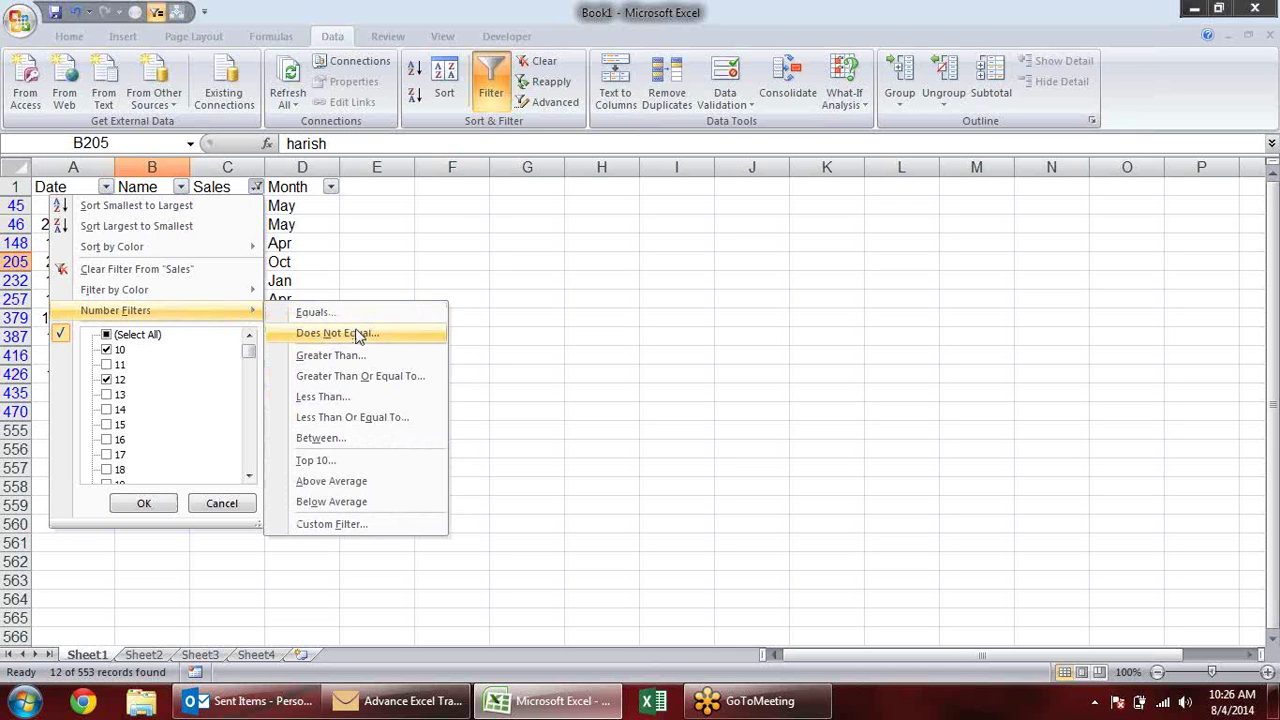
# Filter the Sales column to values between 10 and 12.
pyautogui.click(392, 440)
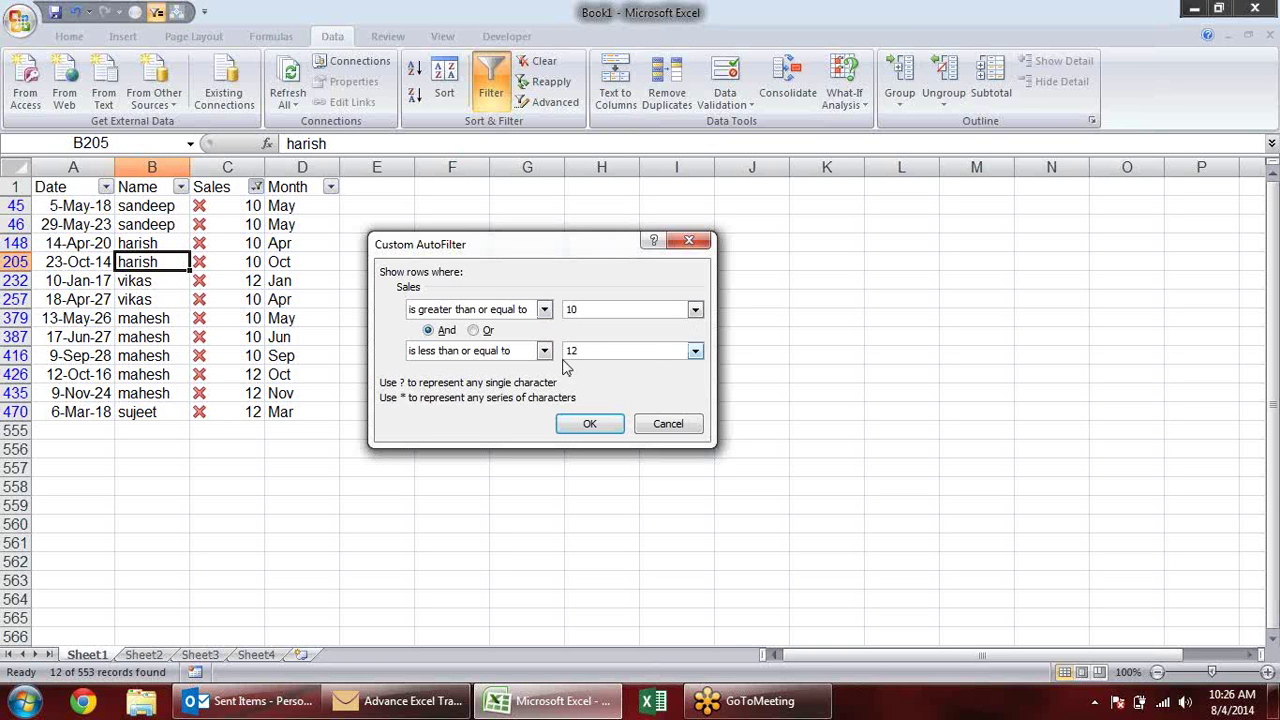
pyautogui.click(578, 311)
pyautogui.click(567, 352)
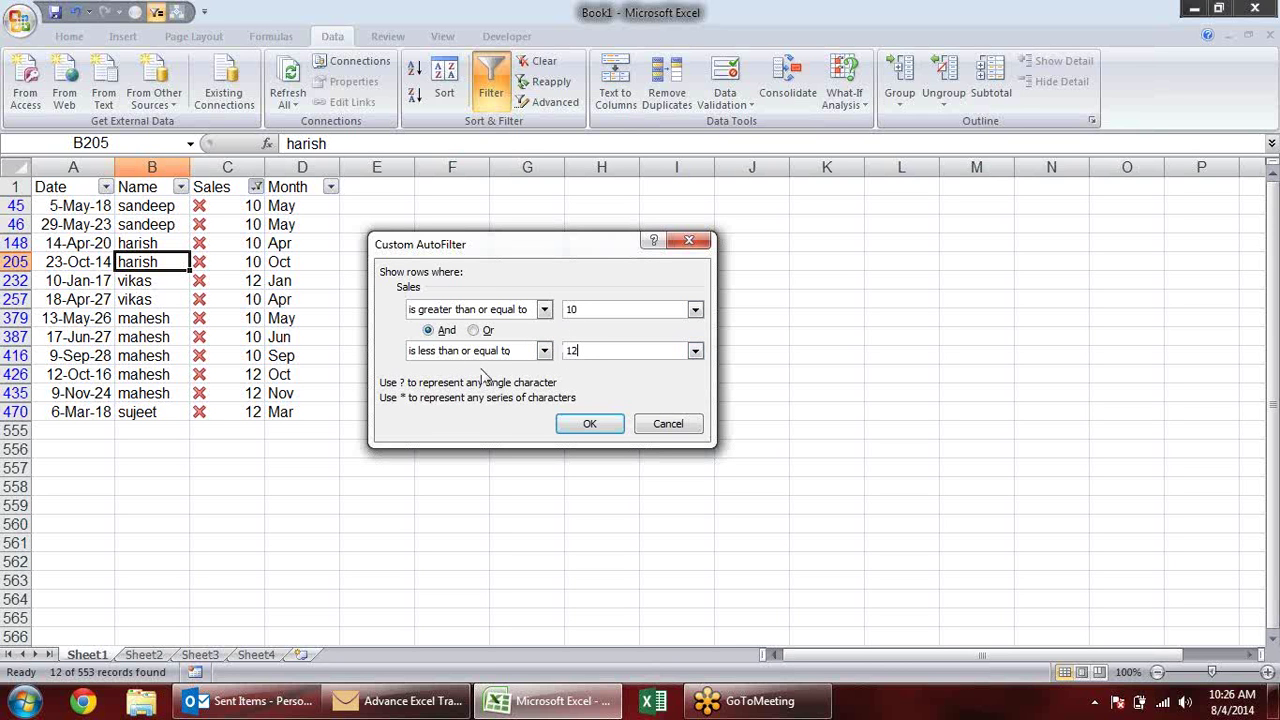
pyautogui.click(589, 424)
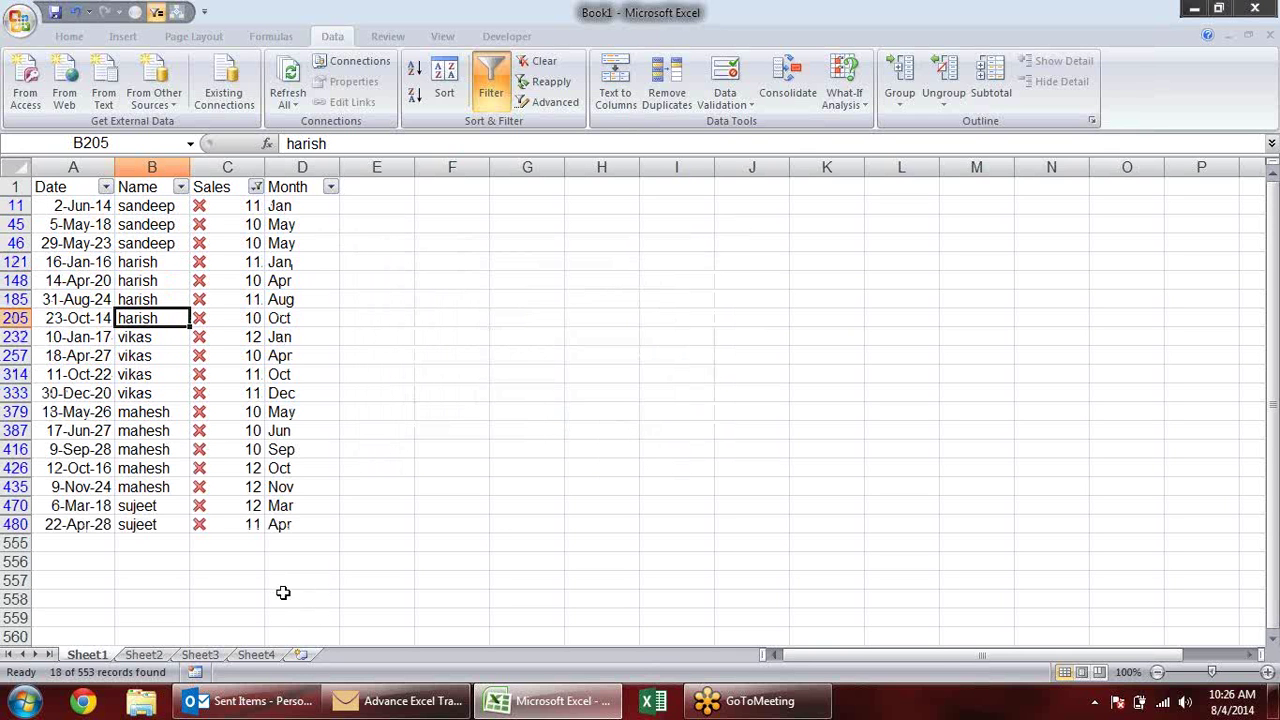
# Reselect all Sales values in the filter so every row shows again.
pyautogui.click(256, 188)
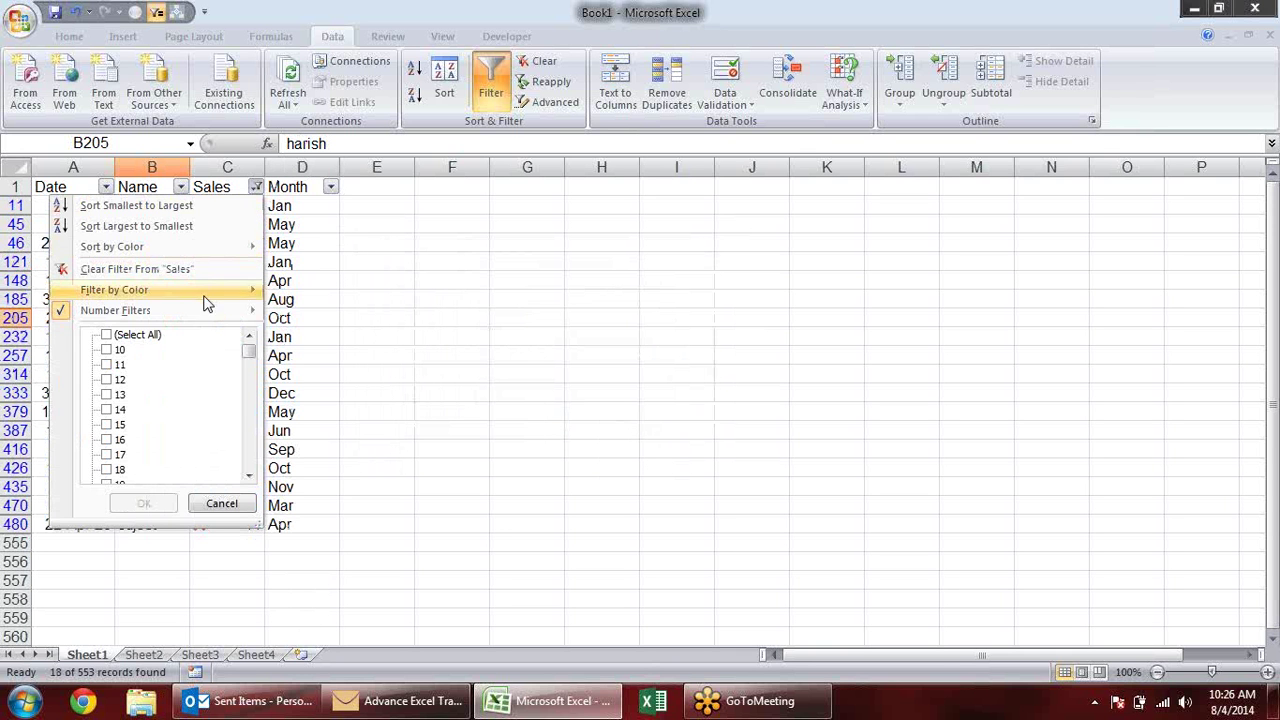
pyautogui.click(155, 335)
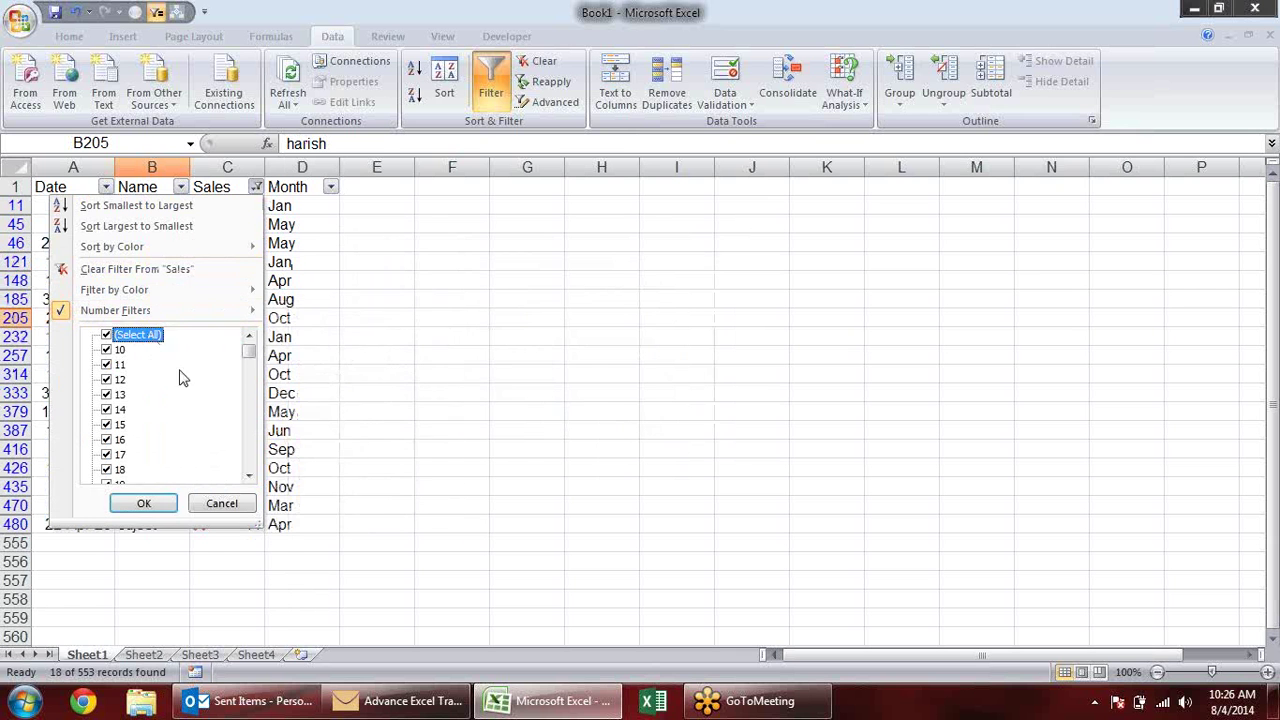
pyautogui.click(145, 503)
pyautogui.click(468, 336)
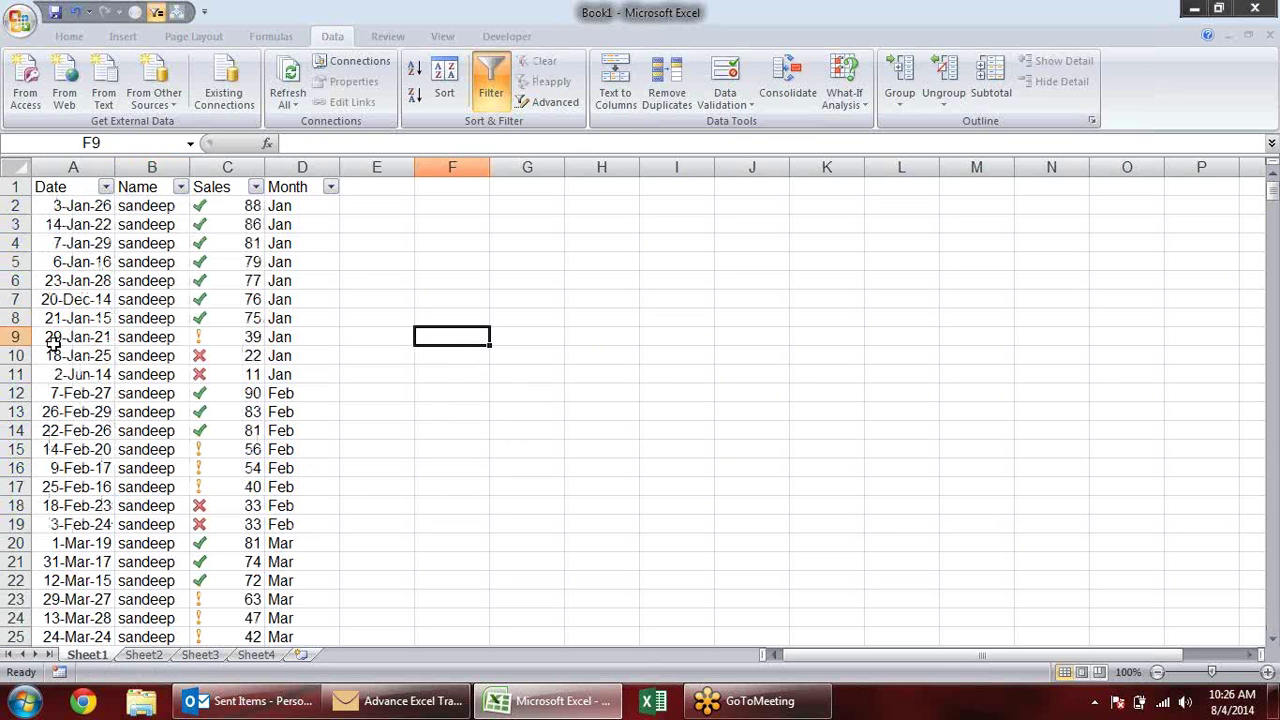
# Clear every record from row 16 down to the end of the data.
pyautogui.click(68, 432)
pyautogui.click(76, 464)
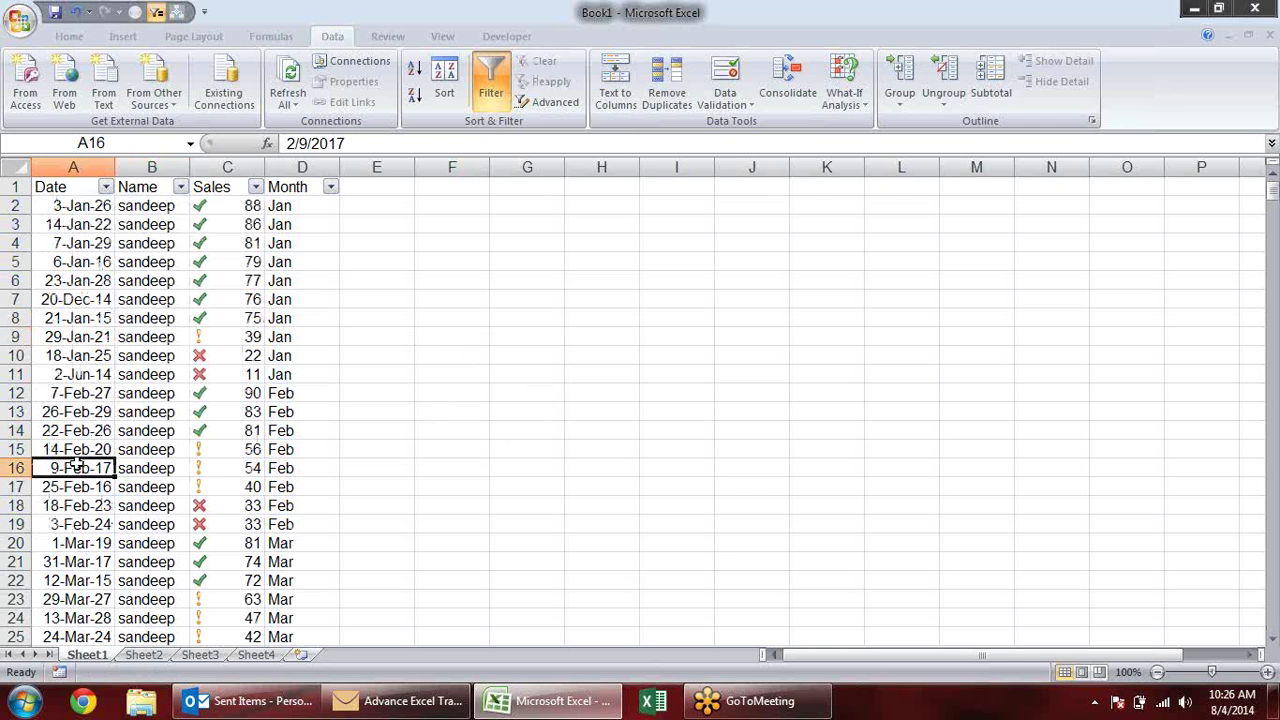
pyautogui.hotkey('ctrl', 'c')
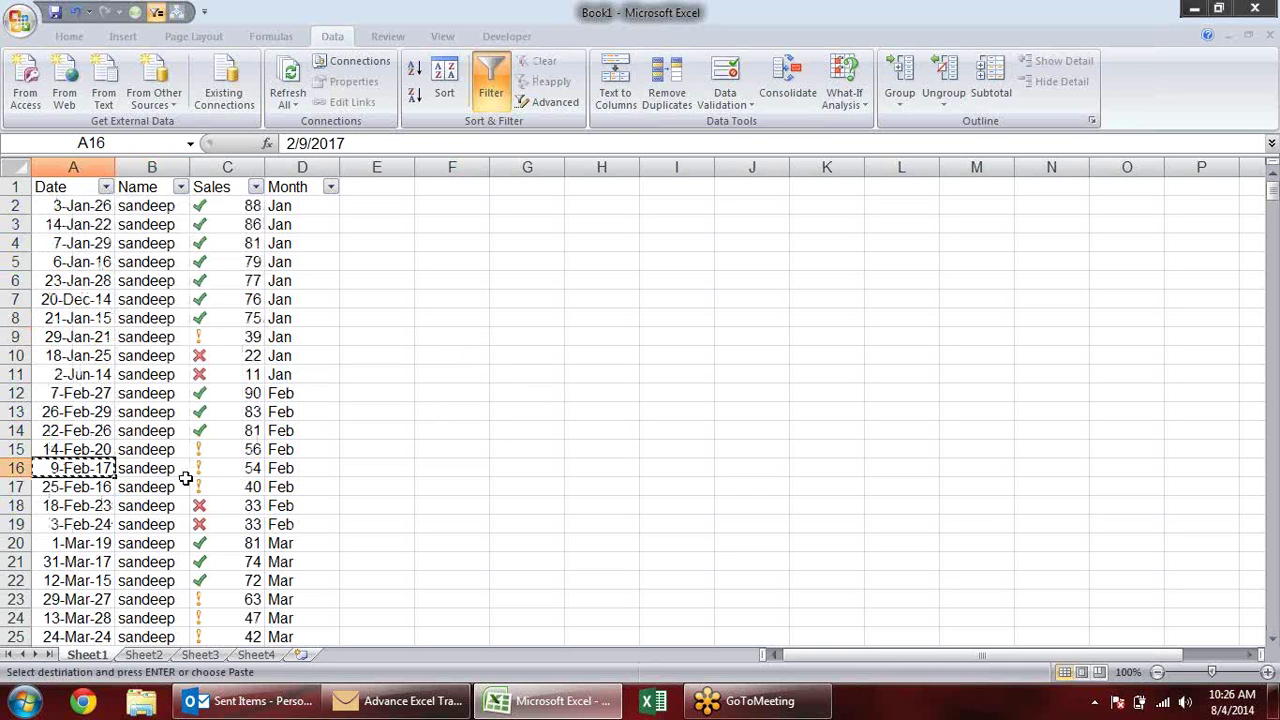
pyautogui.press('Escape')
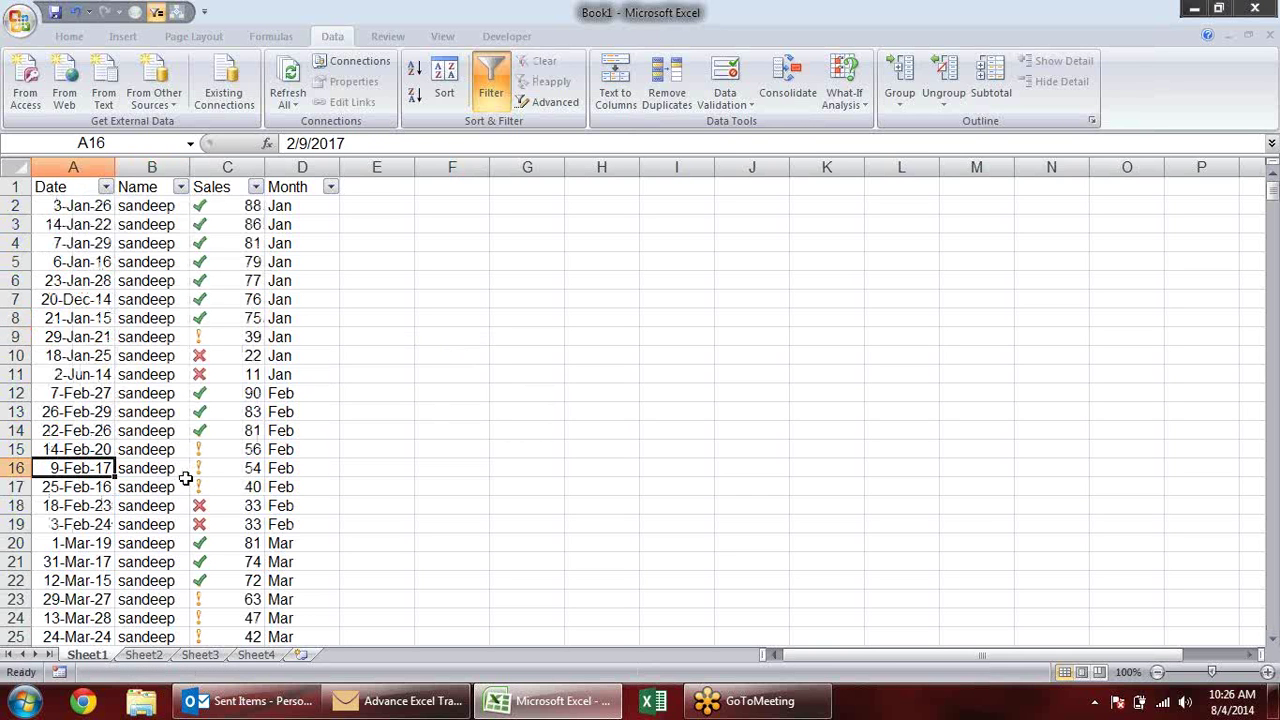
pyautogui.hotkey('ctrl', 'shift', 'Right')
pyautogui.hotkey('ctrl', 'shift', 'Down')
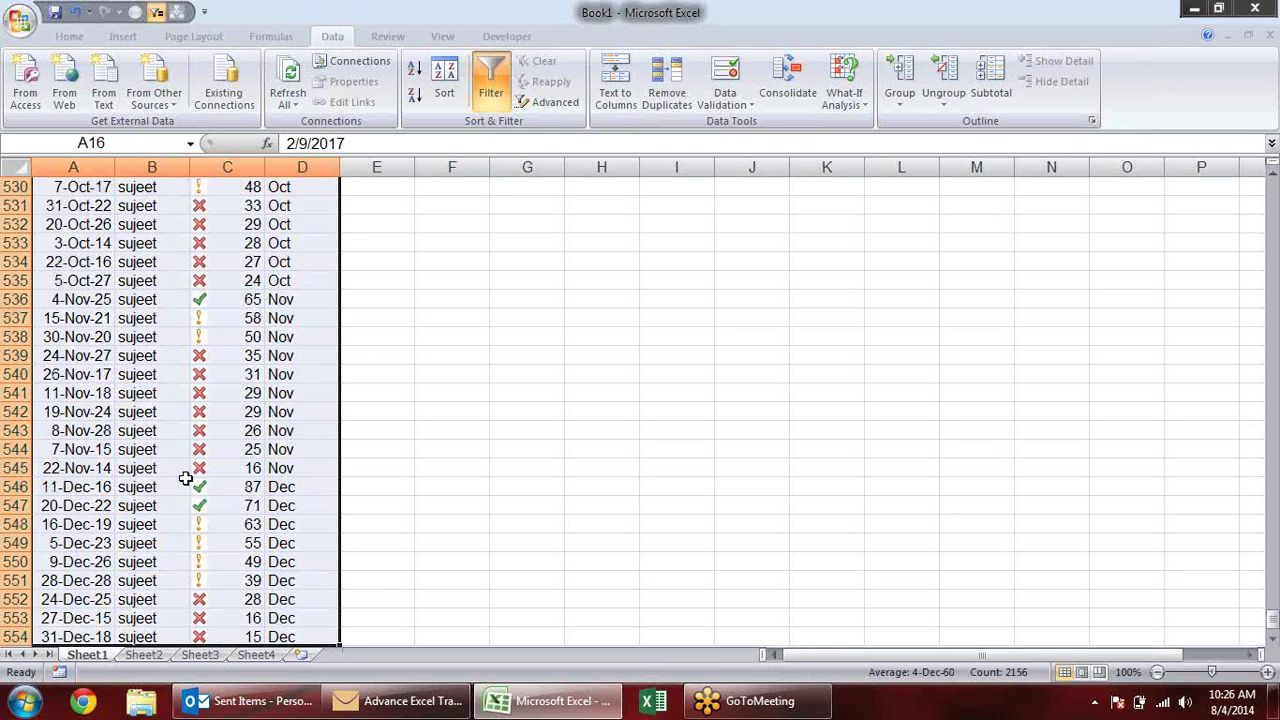
pyautogui.press('Delete')
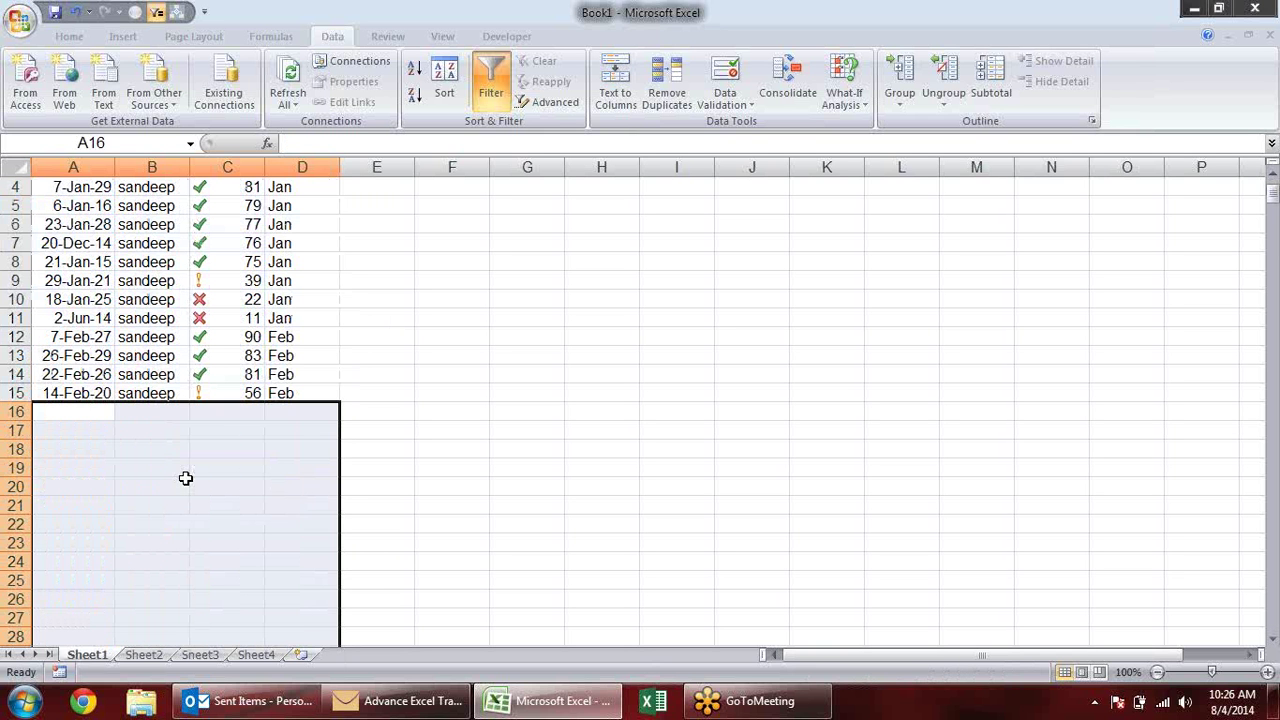
# Step through the dates in column A to check the remaining records.
pyautogui.press('Up')
pyautogui.press('Up')
pyautogui.press('Up')
pyautogui.press('Up')
pyautogui.press('Up')
pyautogui.press('Up')
pyautogui.press('Up')
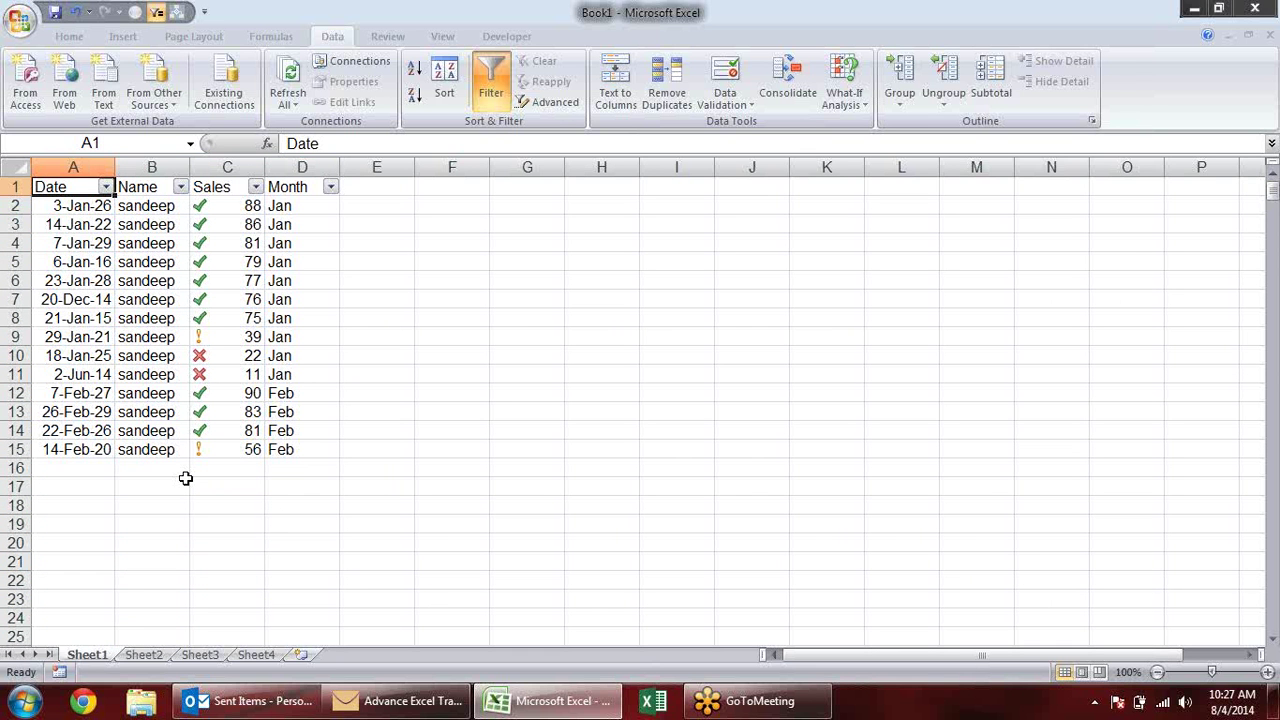
pyautogui.press('Down')
pyautogui.press('Down')
pyautogui.press('Down')
pyautogui.press('Down')
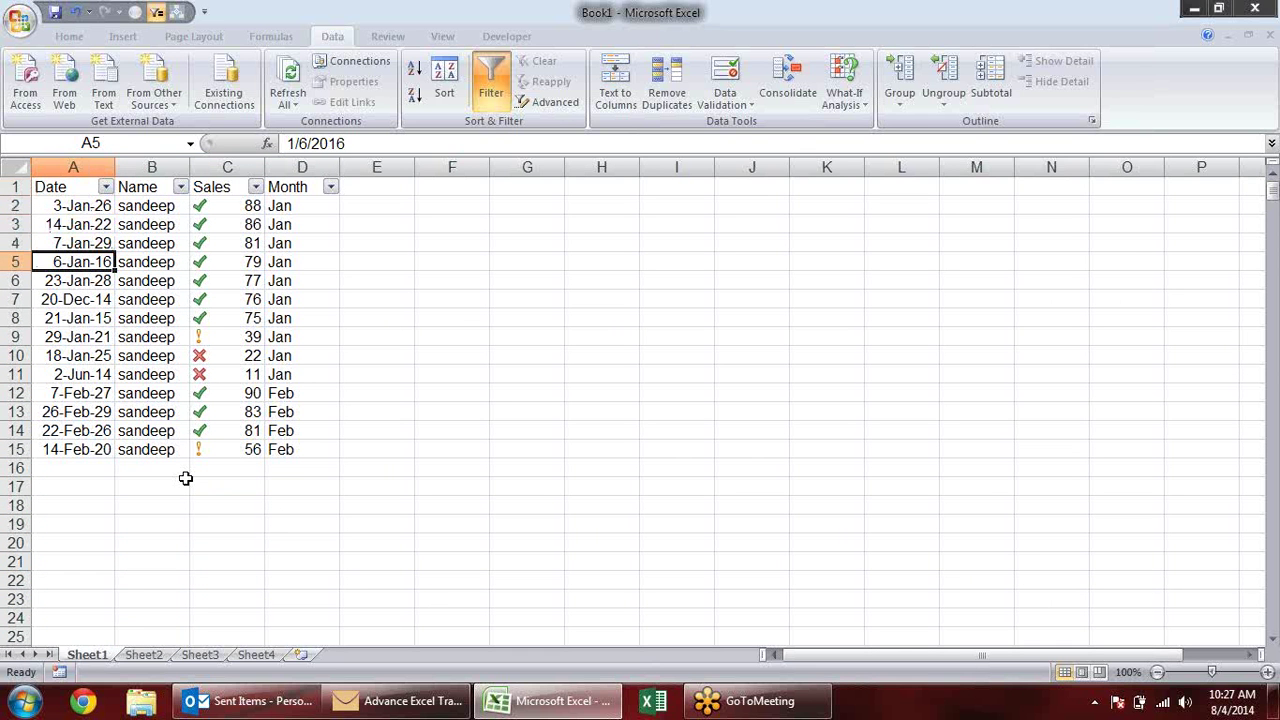
pyautogui.press('Up')
pyautogui.press('Up')
pyautogui.press('Up')
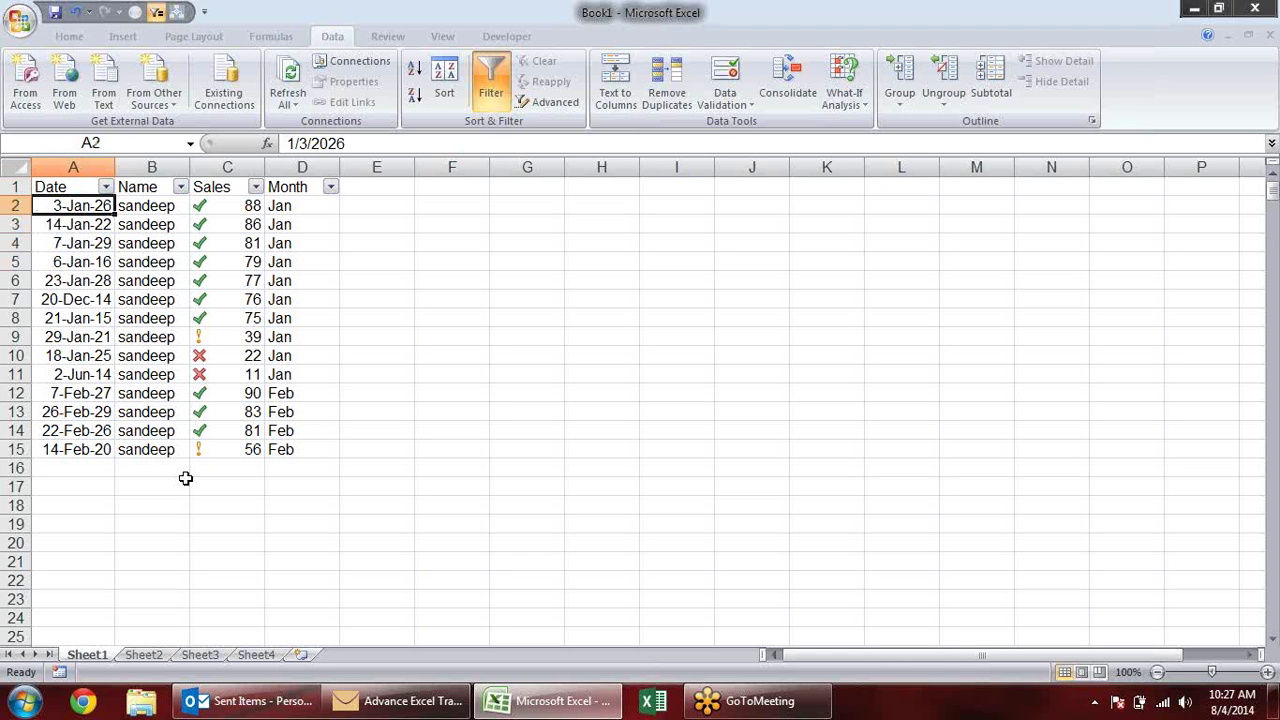
pyautogui.press('Down')
pyautogui.press('Down')
pyautogui.press('Down')
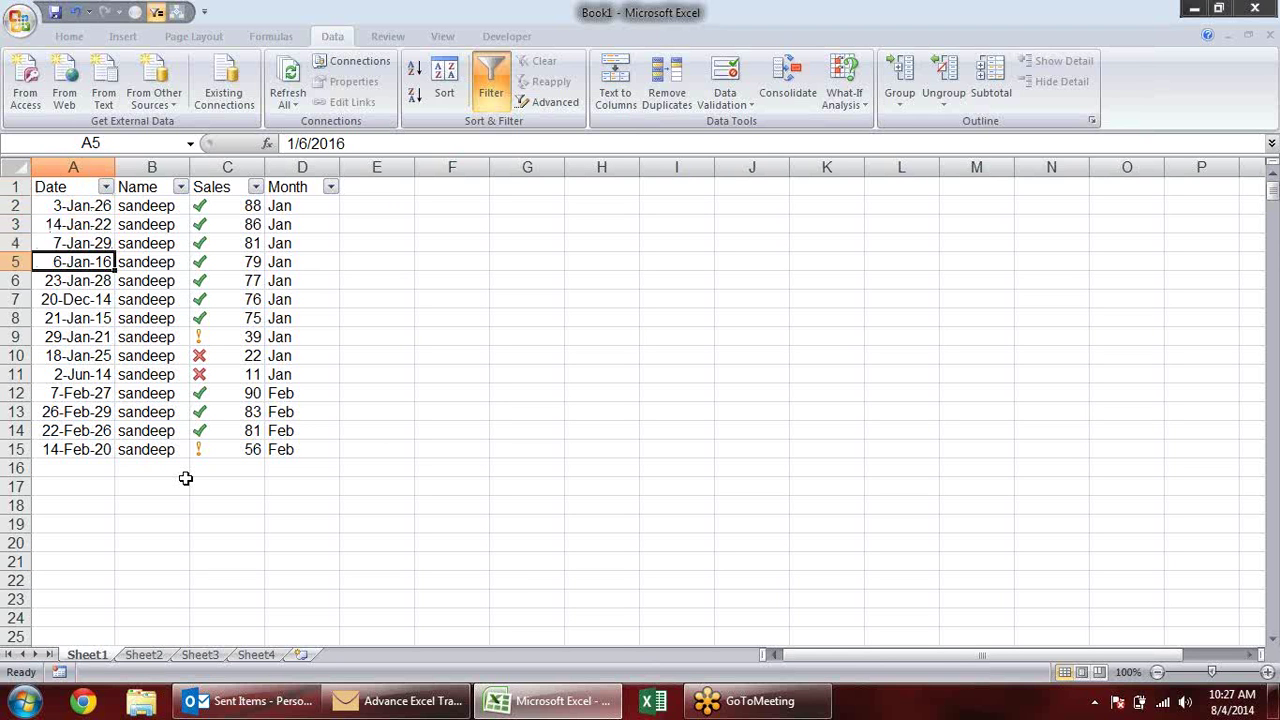
pyautogui.press('Down')
pyautogui.press('Down')
pyautogui.press('Down')
pyautogui.press('Down')
pyautogui.press('Down')
pyautogui.press('Down')
pyautogui.press('Down')
pyautogui.press('Down')
pyautogui.press('Down')
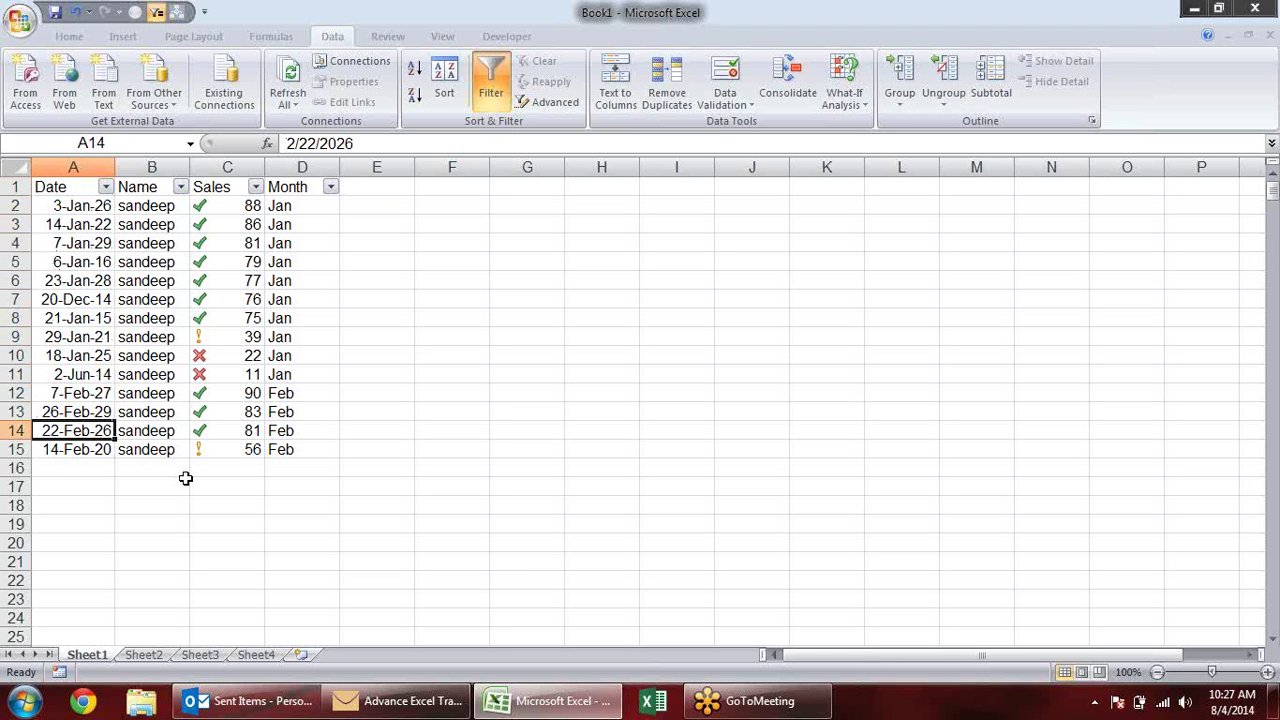
pyautogui.press('Down')
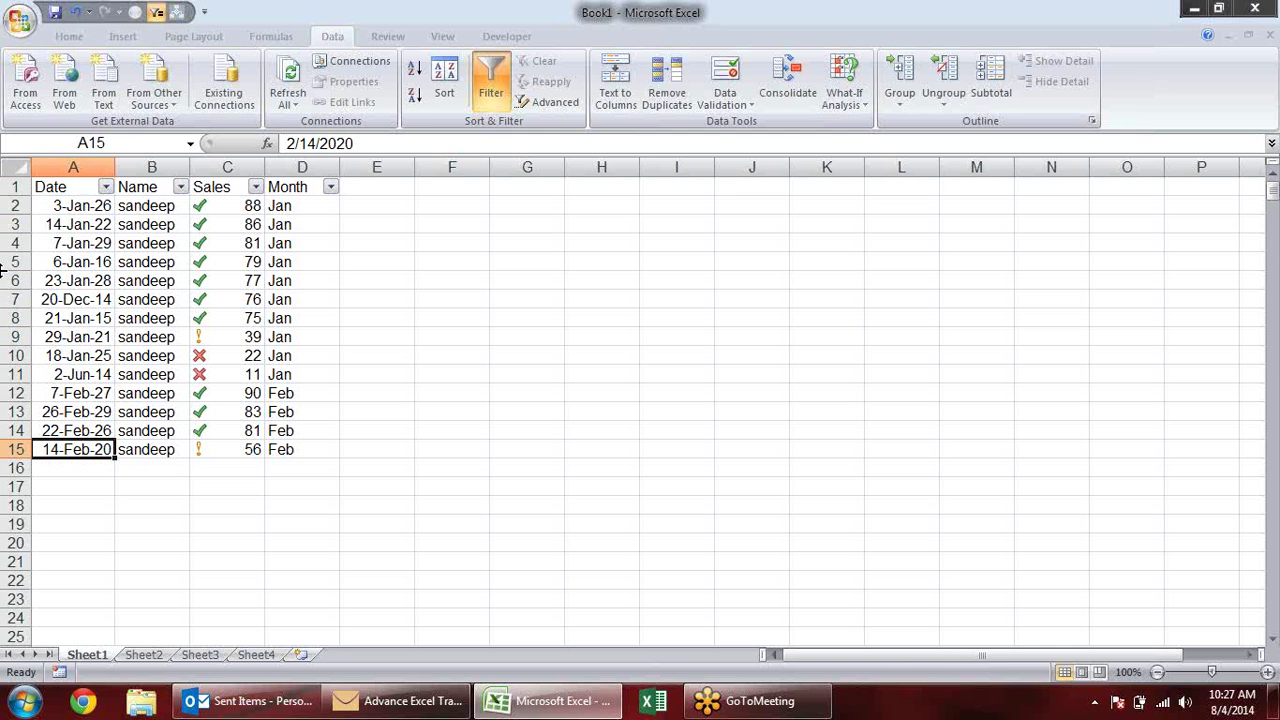
pyautogui.rightClick(10, 232)
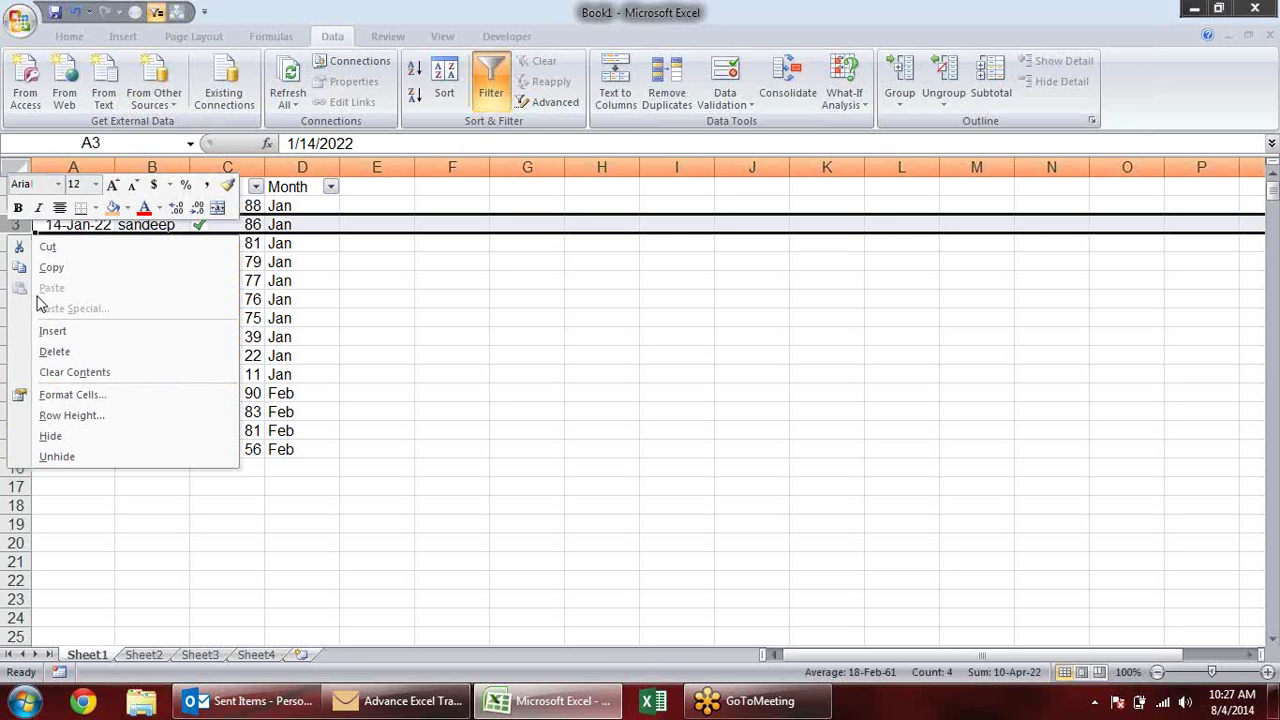
pyautogui.click(97, 336)
pyautogui.rightClick(12, 300)
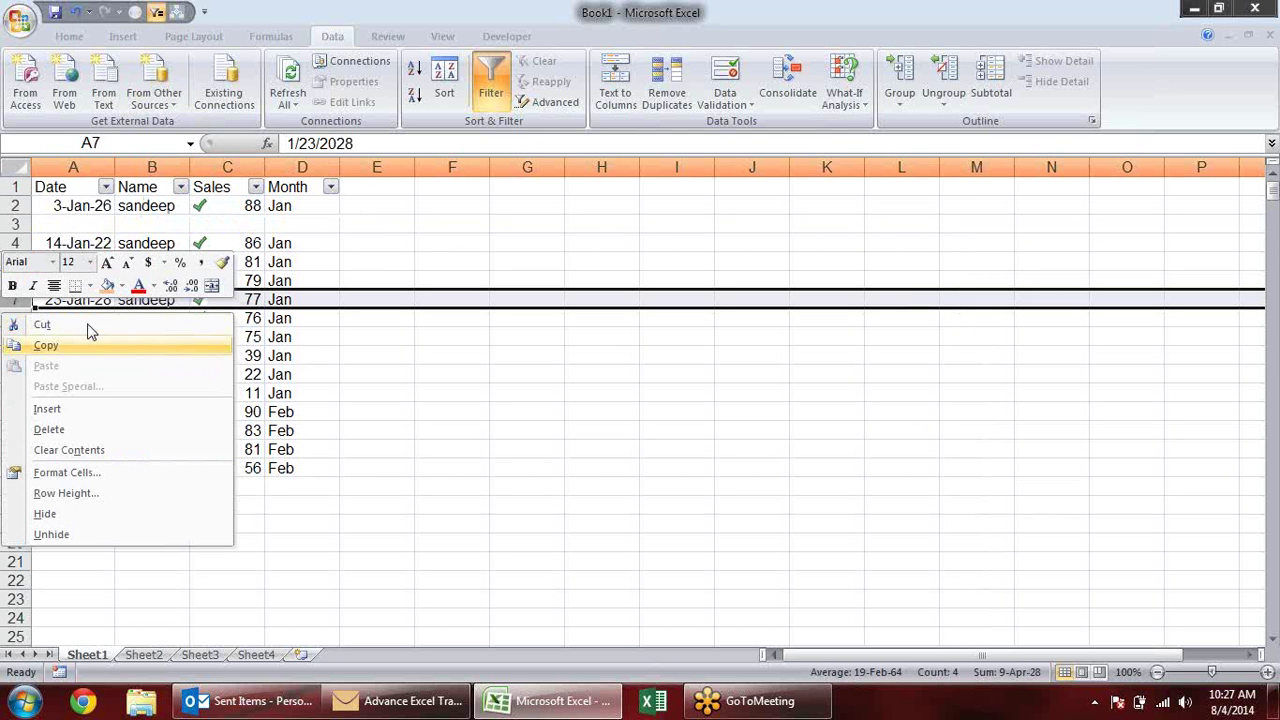
pyautogui.click(396, 260)
pyautogui.rightClick(12, 258)
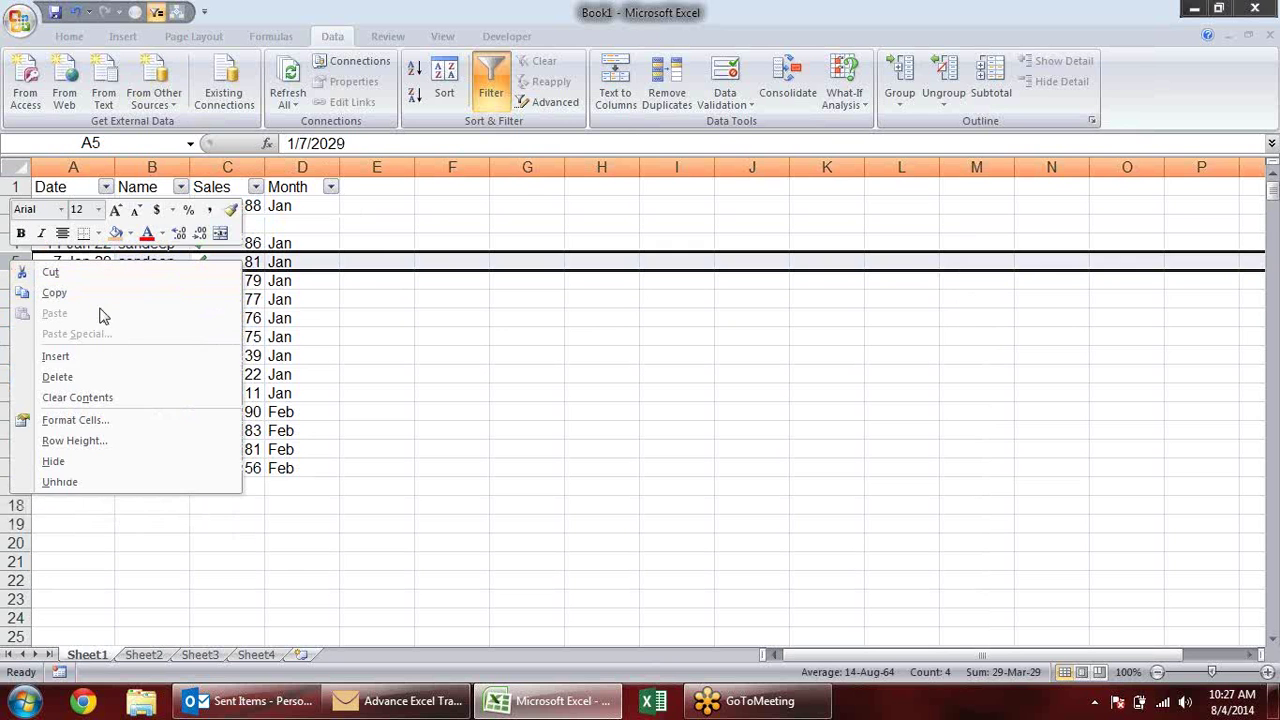
pyautogui.click(121, 361)
pyautogui.click(517, 368)
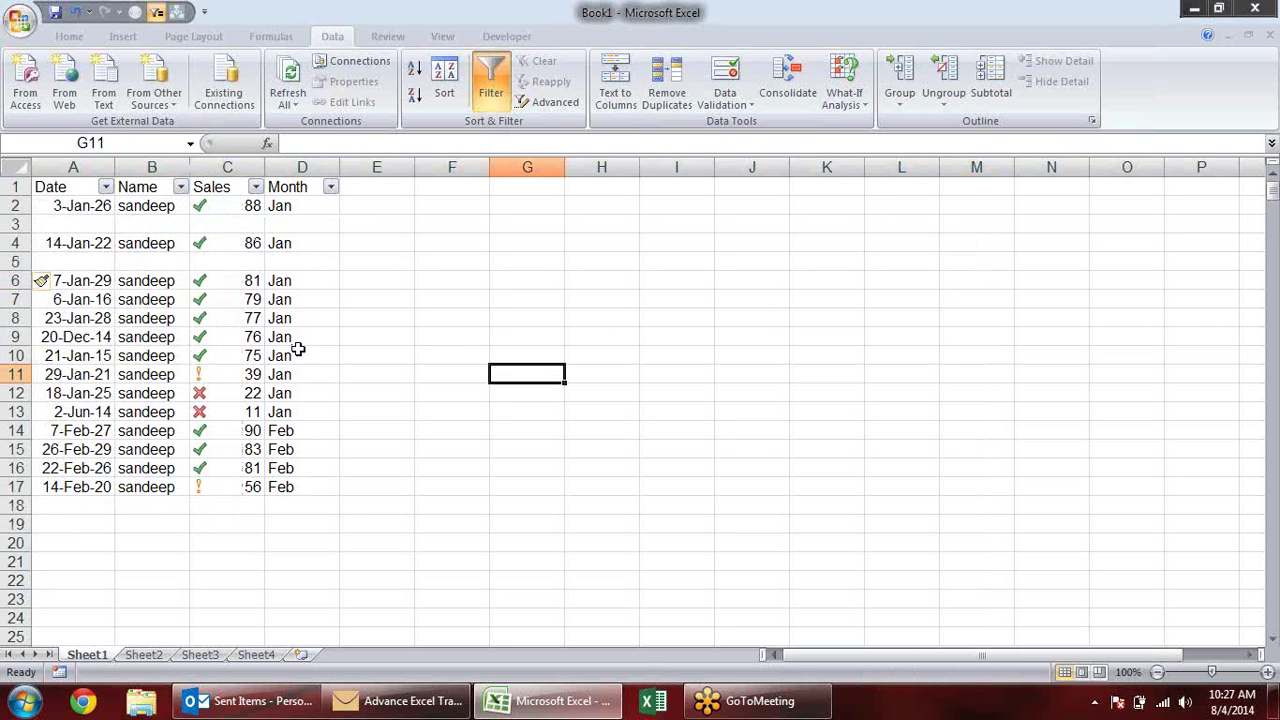
pyautogui.hotkey('ctrl', 'z')
pyautogui.hotkey('ctrl', 'z')
pyautogui.click(418, 336)
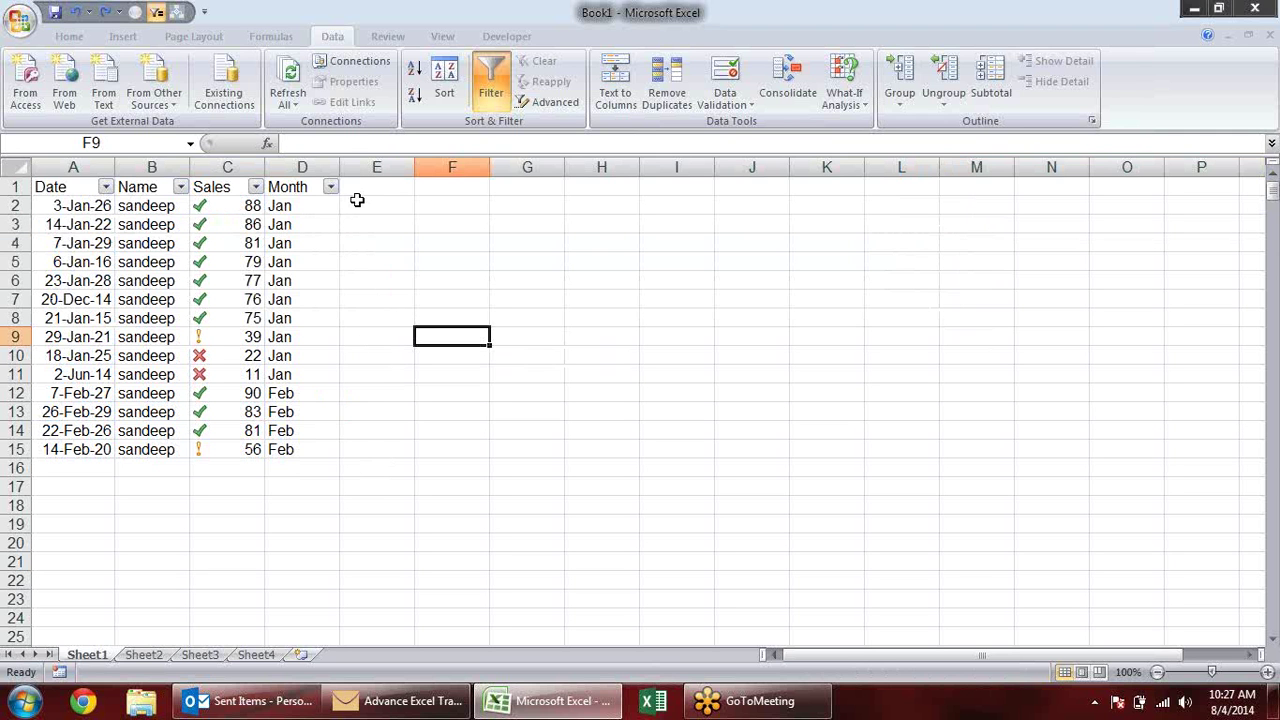
# Enter 1 and 2 in E2:E3 and fill the series down to 14 in E15.
pyautogui.moveTo(357, 200); pyautogui.dragTo(366, 457)
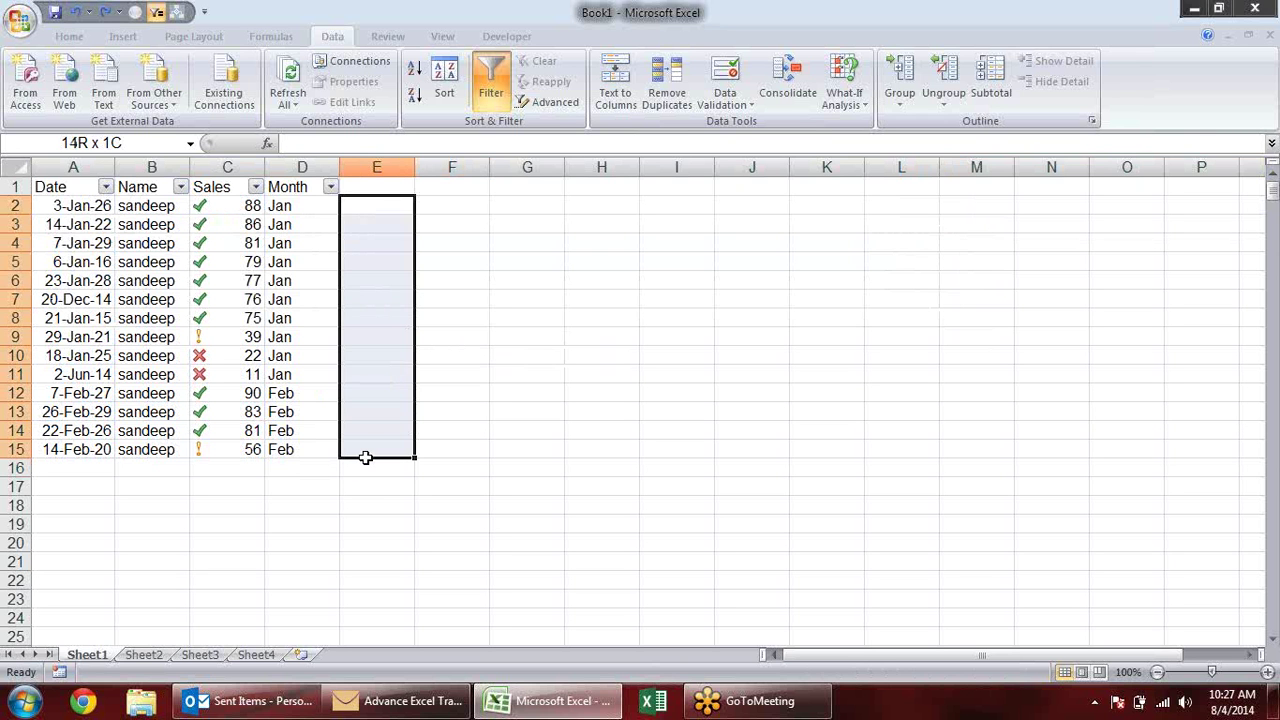
pyautogui.click(374, 206)
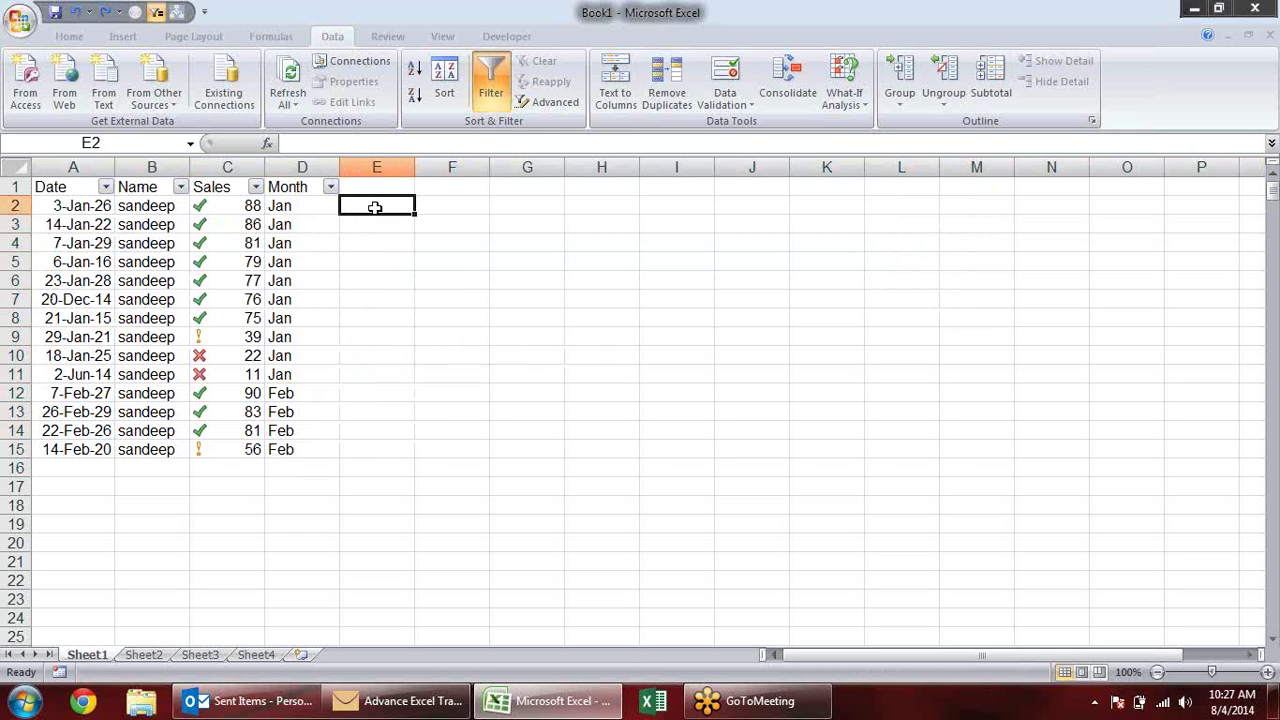
pyautogui.write('1')
pyautogui.press('Return')
pyautogui.write('2')
pyautogui.press('Return')
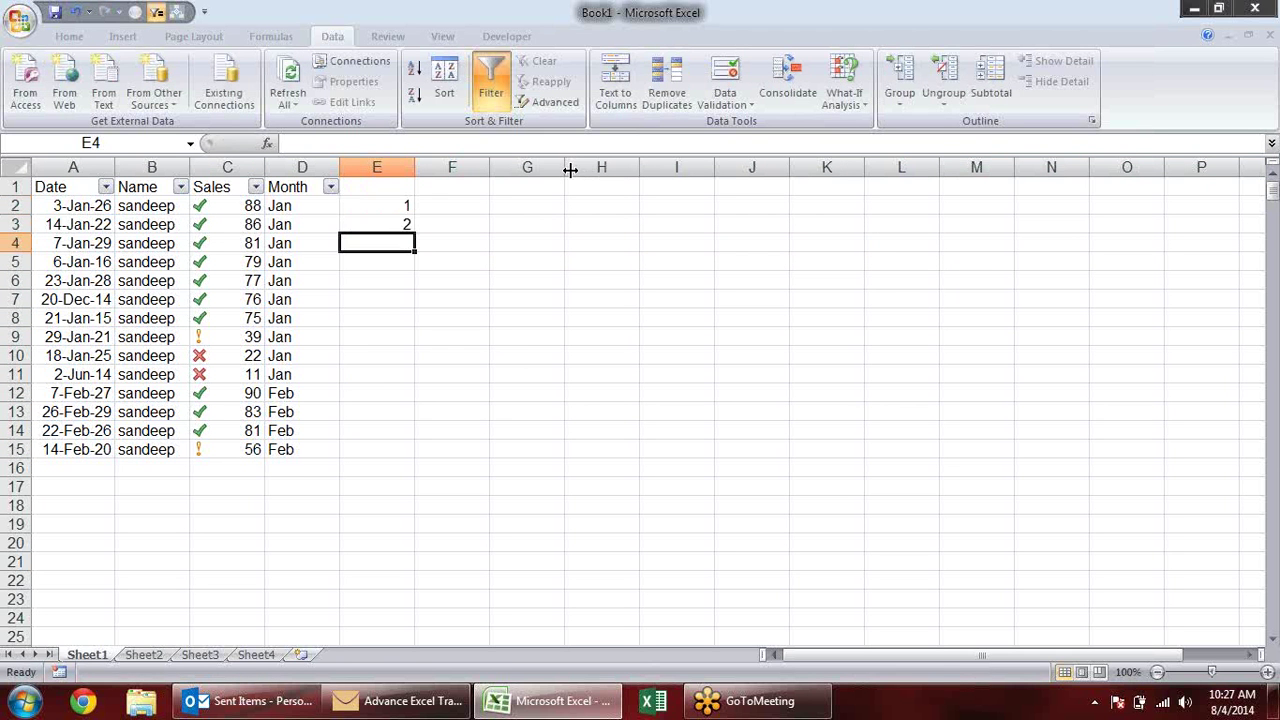
pyautogui.moveTo(386, 206)
pyautogui.mouseDown()
pyautogui.moveTo(388, 240)
pyautogui.moveTo(400, 225)
pyautogui.moveTo(402, 456)
pyautogui.mouseUp()
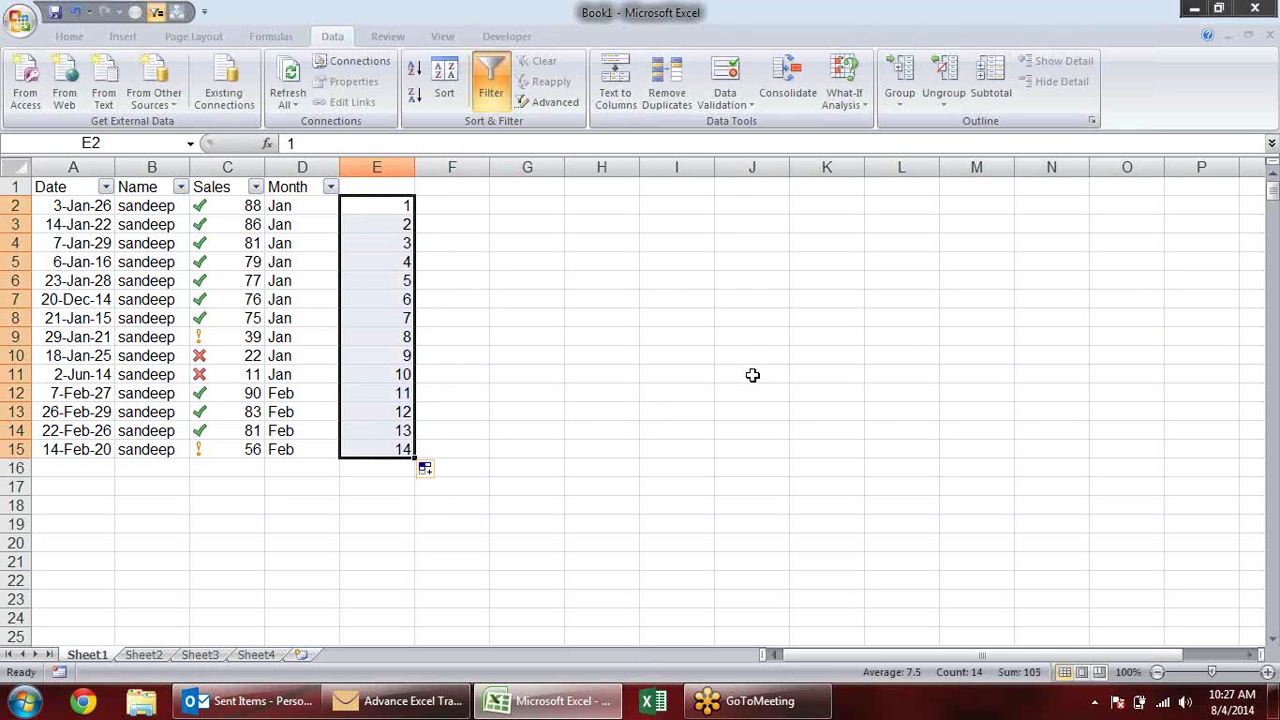
# Paste the 1–14 series into E16:E29, then select A1:E29.
pyautogui.hotkey('ctrl', 'c')
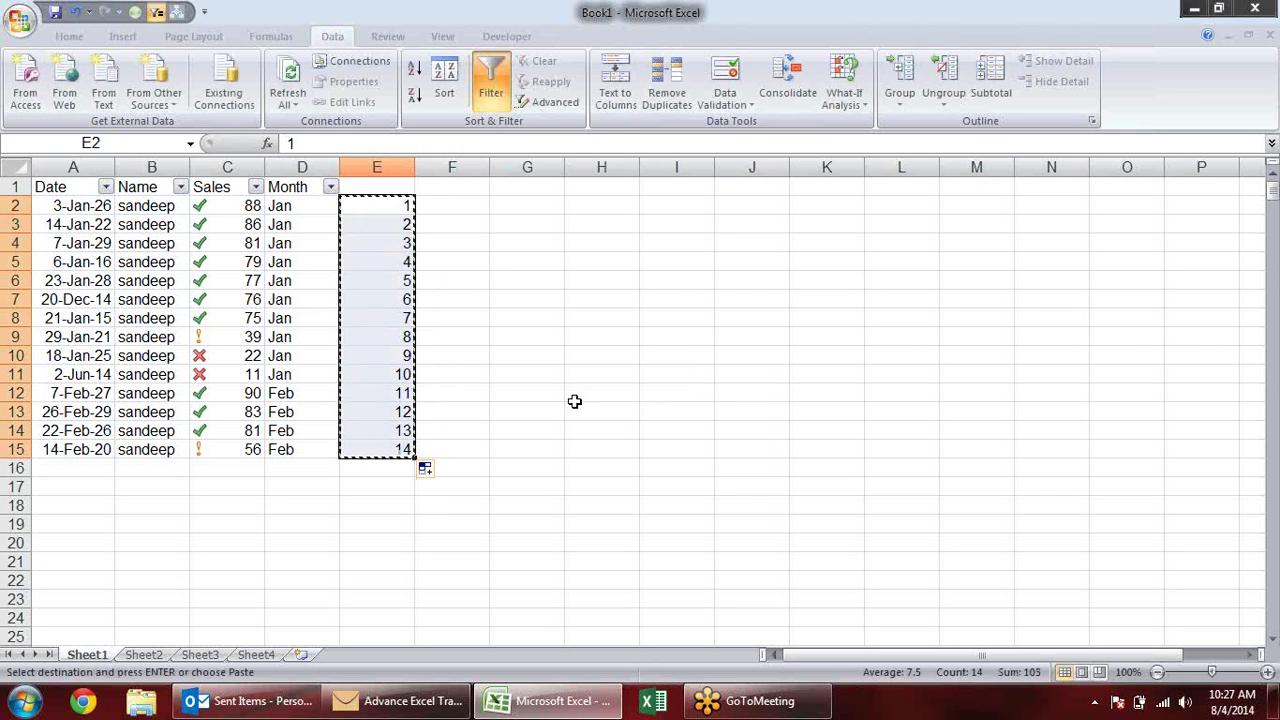
pyautogui.click(386, 466)
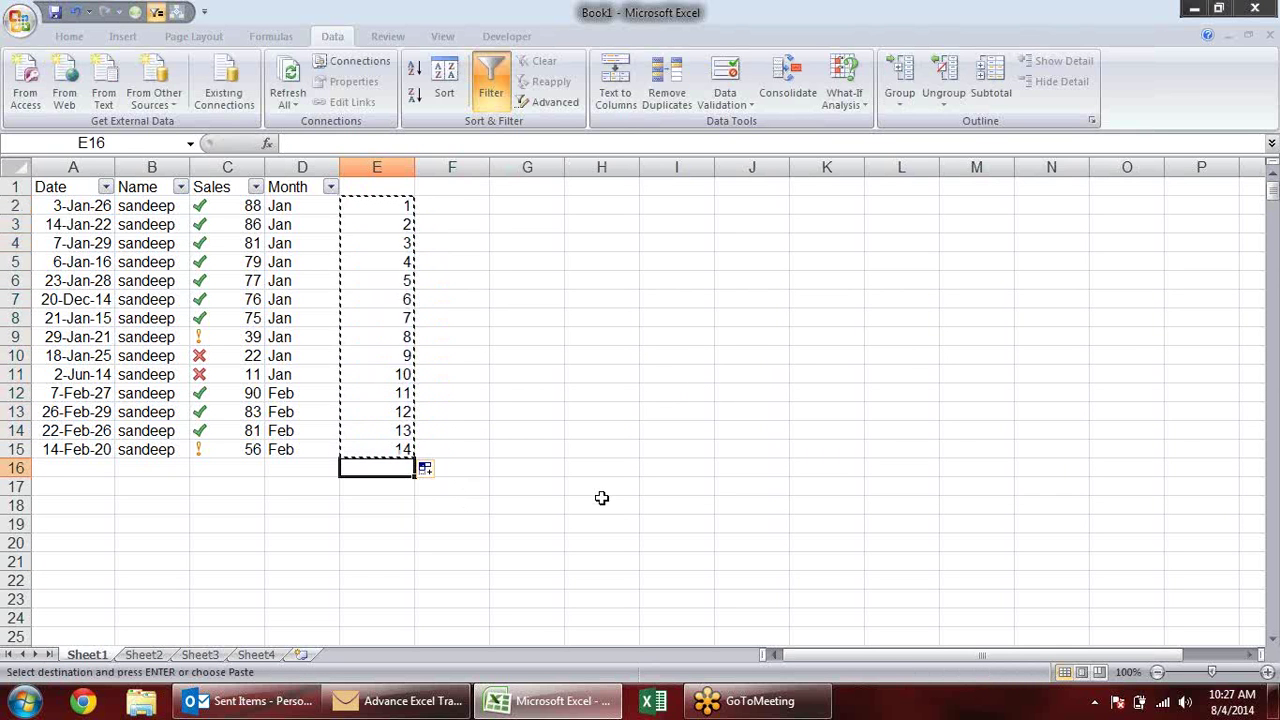
pyautogui.press('Return')
pyautogui.scroll(-4, 493, 354)
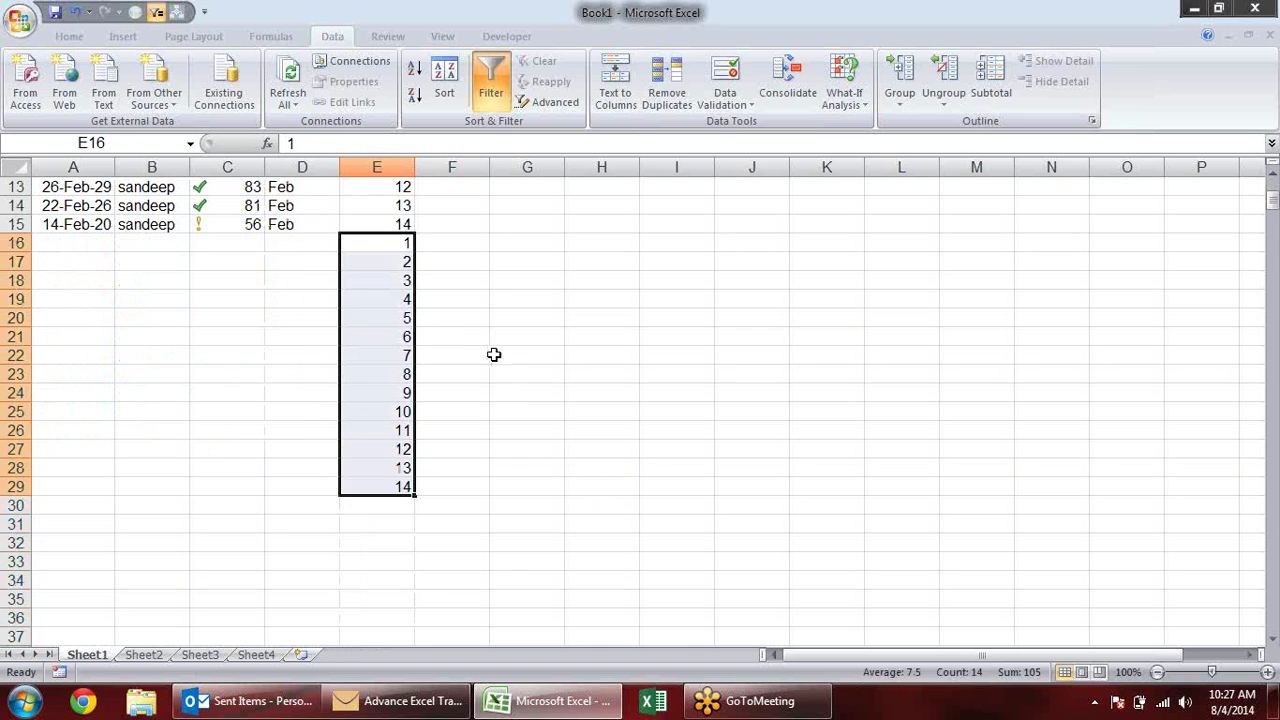
pyautogui.moveTo(402, 487); pyautogui.dragTo(100, 80)
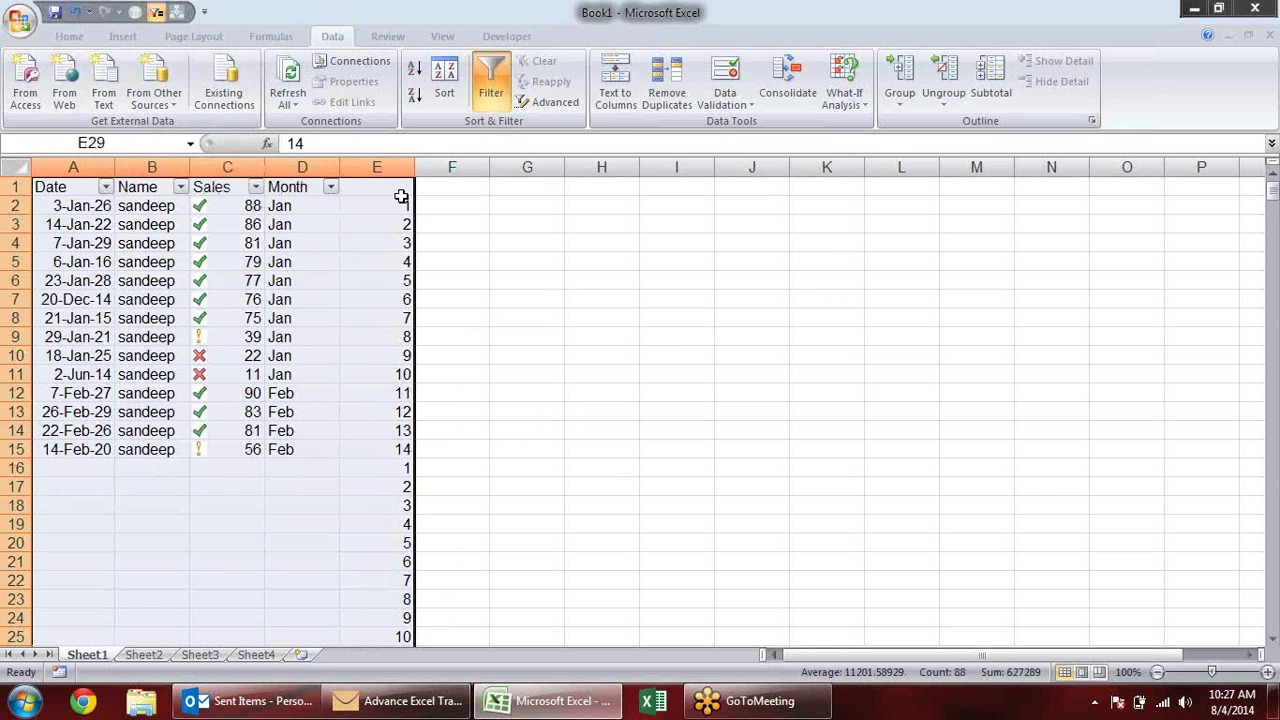
# Sort A1:E29 by column E, smallest to largest.
pyautogui.click(437, 314)
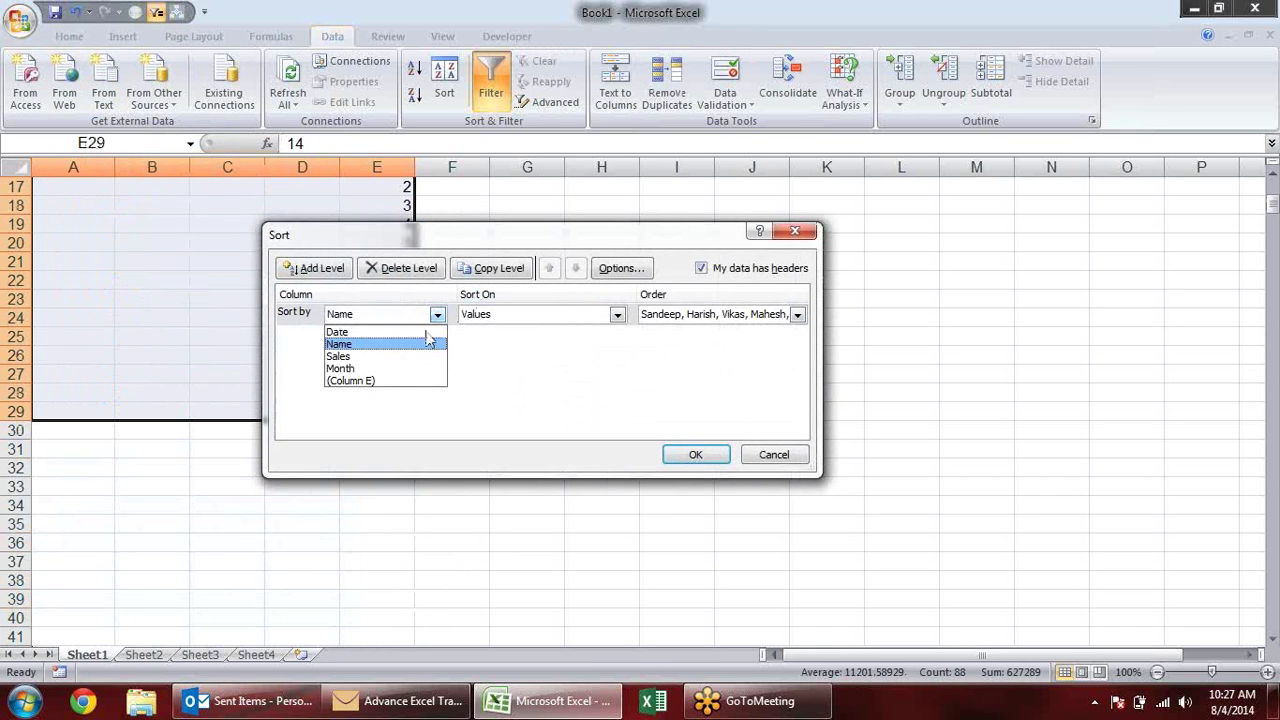
pyautogui.click(404, 385)
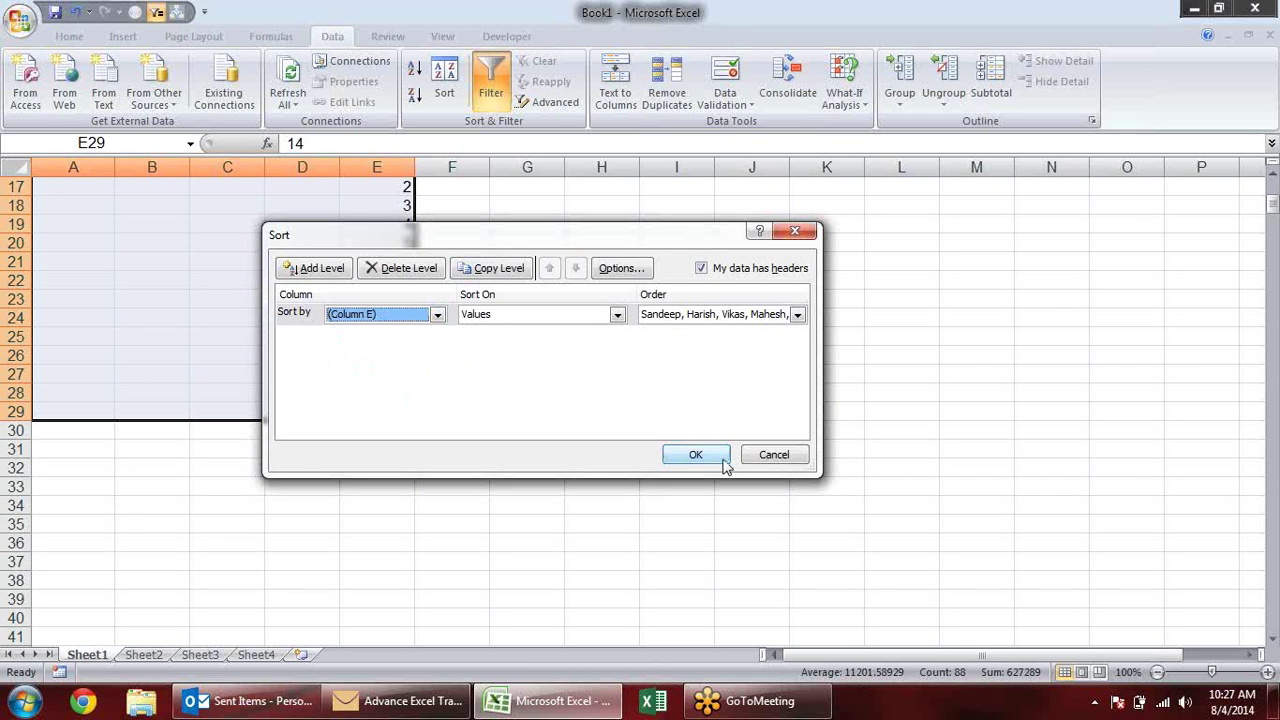
pyautogui.click(797, 316)
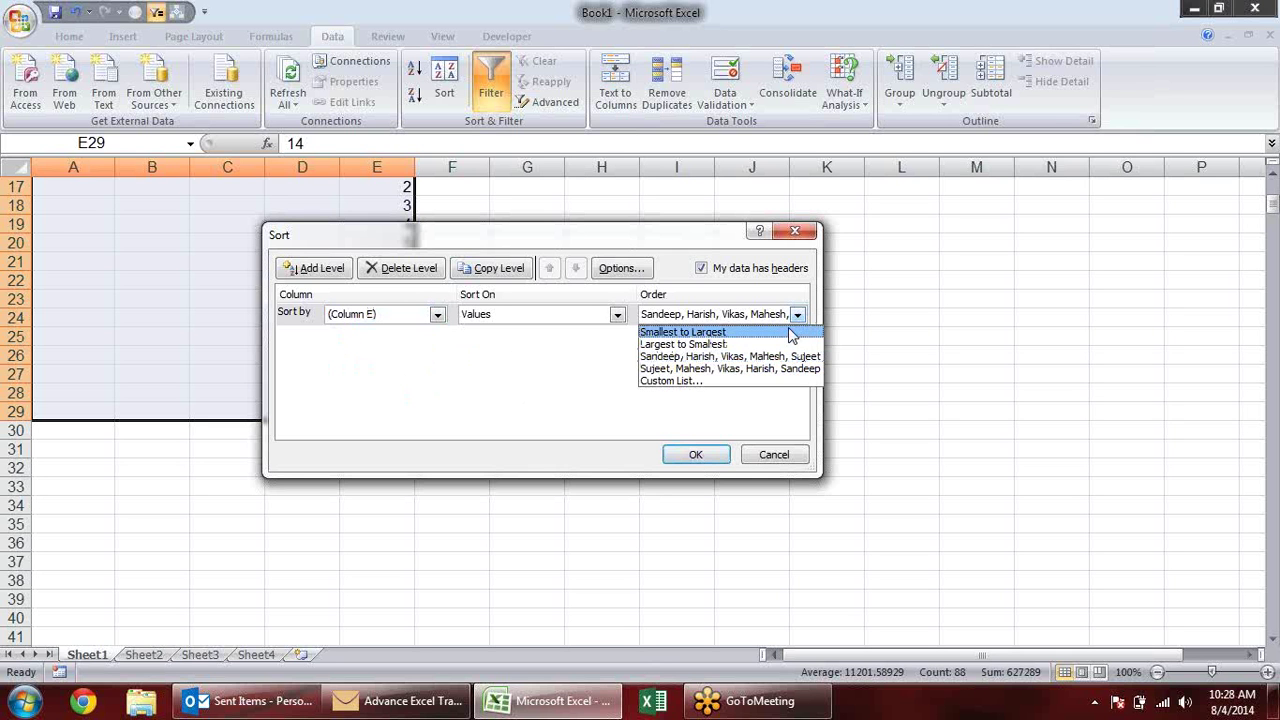
pyautogui.click(788, 331)
pyautogui.click(695, 455)
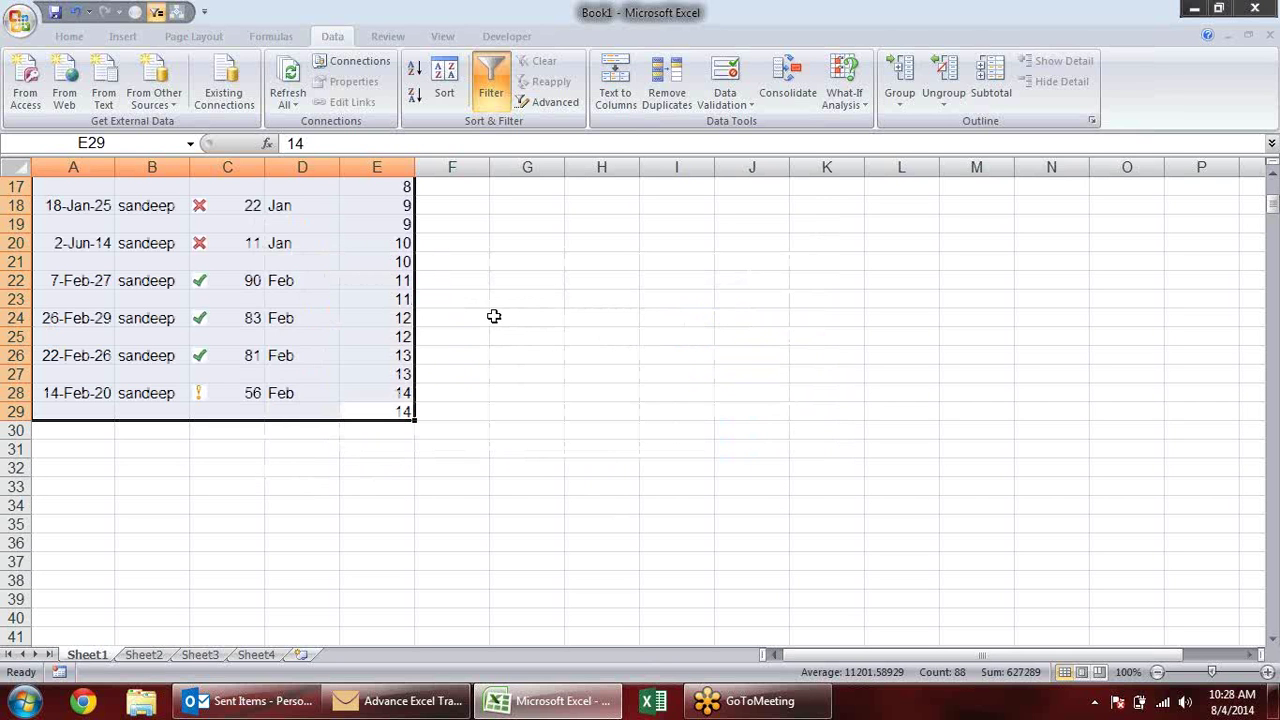
pyautogui.scroll(5, 494, 316)
pyautogui.scroll(1, 494, 316)
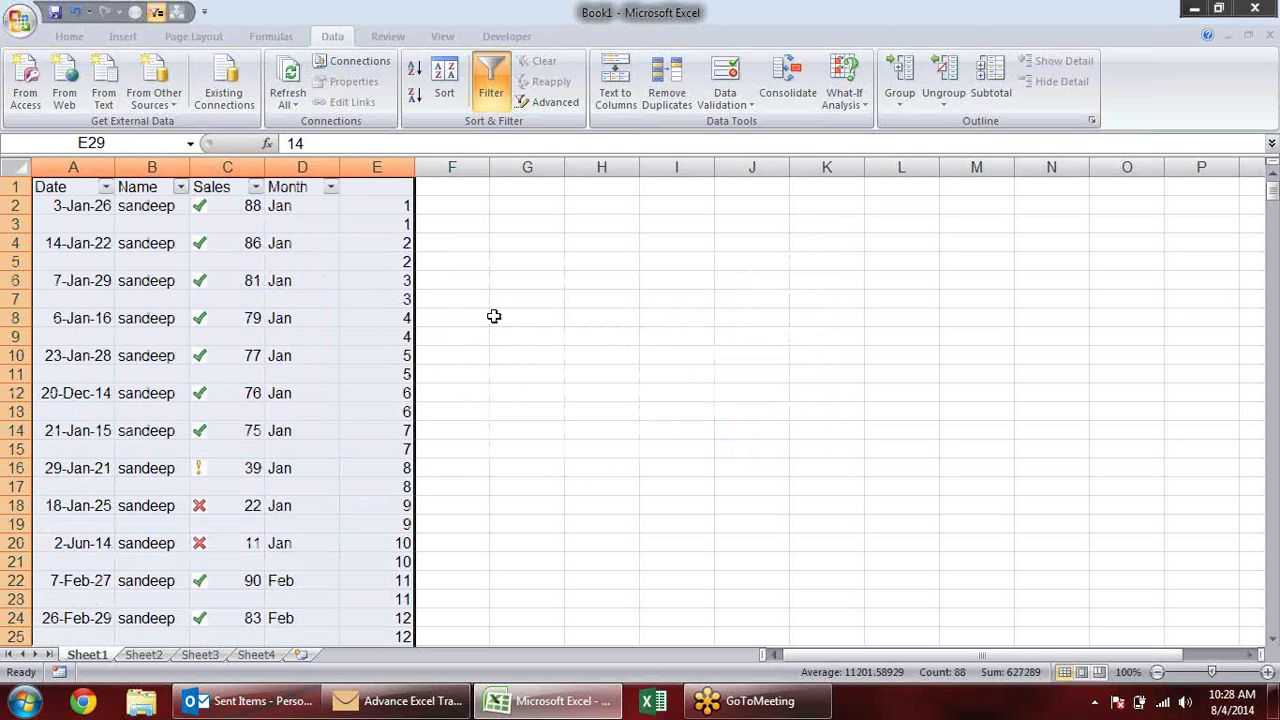
pyautogui.click(538, 272)
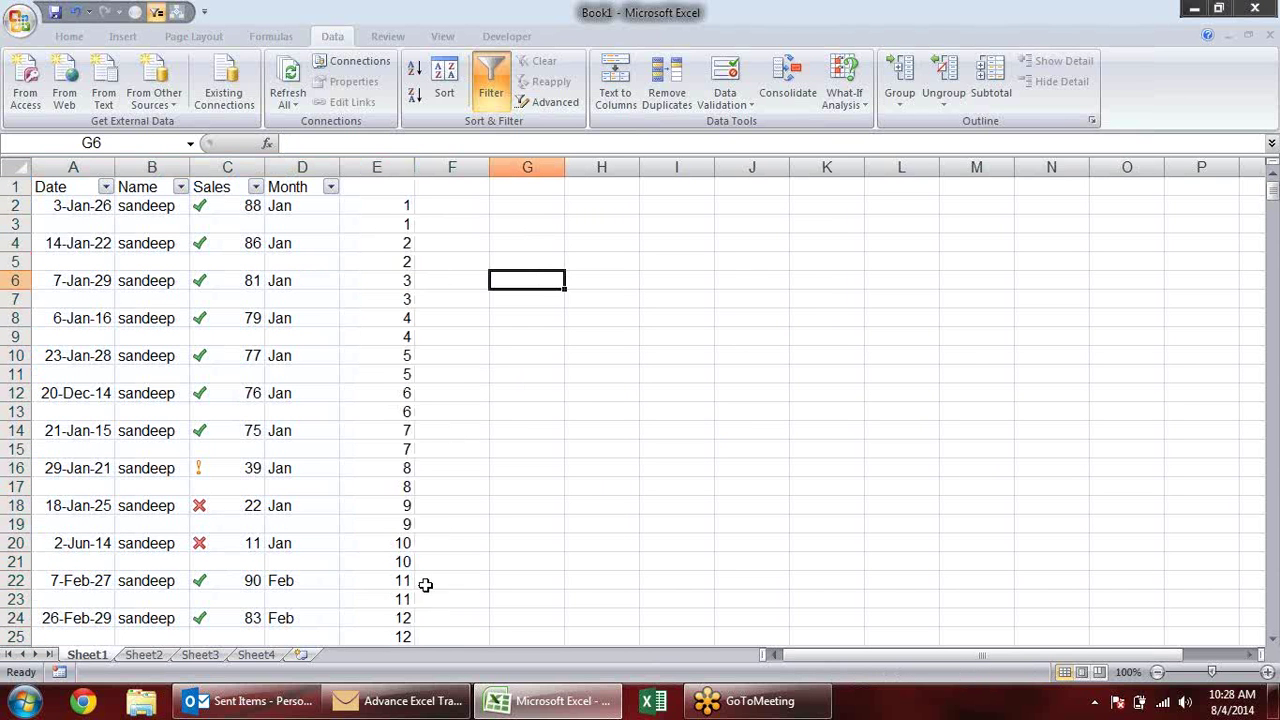
# Delete the helper numbers from column E.
pyautogui.rightClick(409, 165)
pyautogui.click(835, 478)
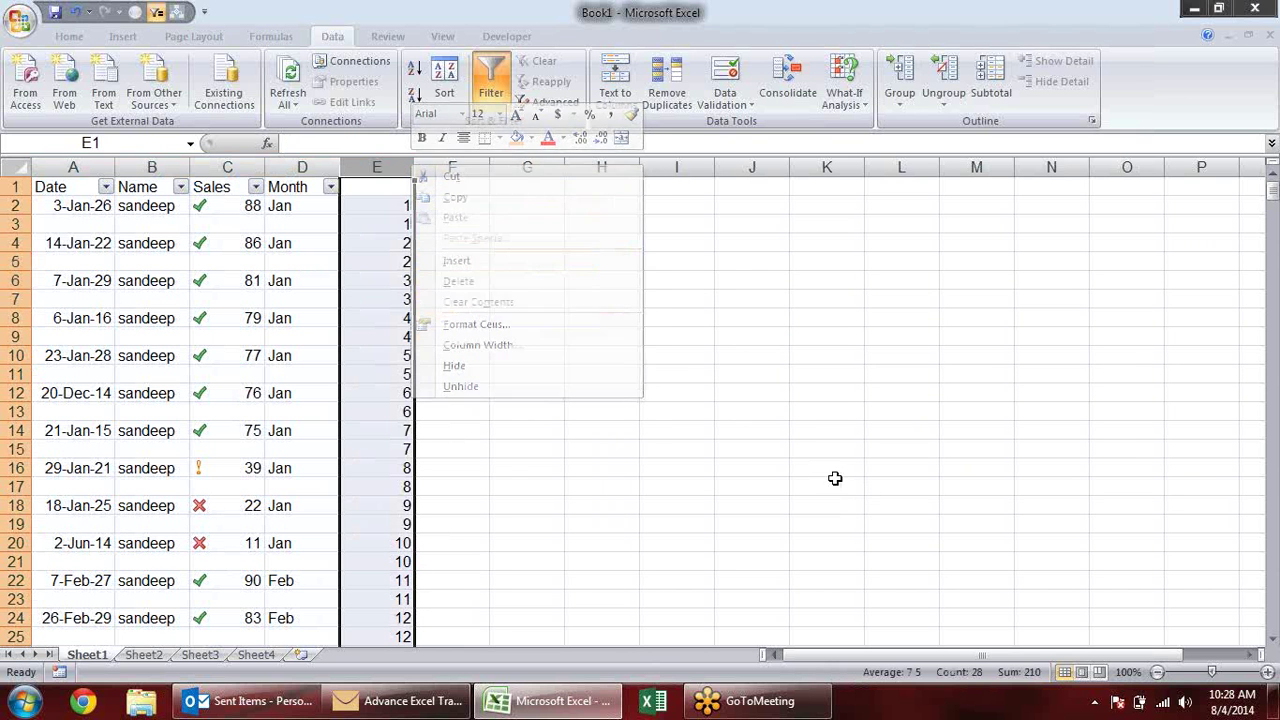
pyautogui.click(380, 206)
pyautogui.doubleClick(380, 206)
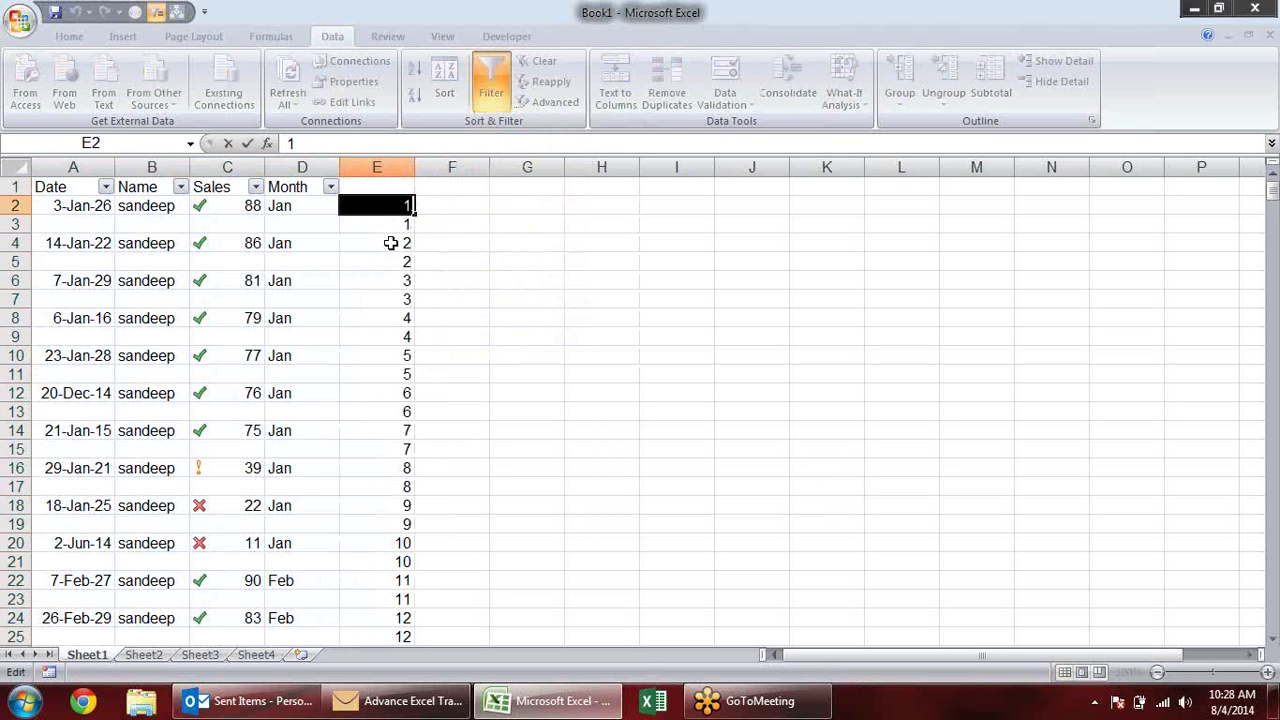
pyautogui.rightClick(405, 168)
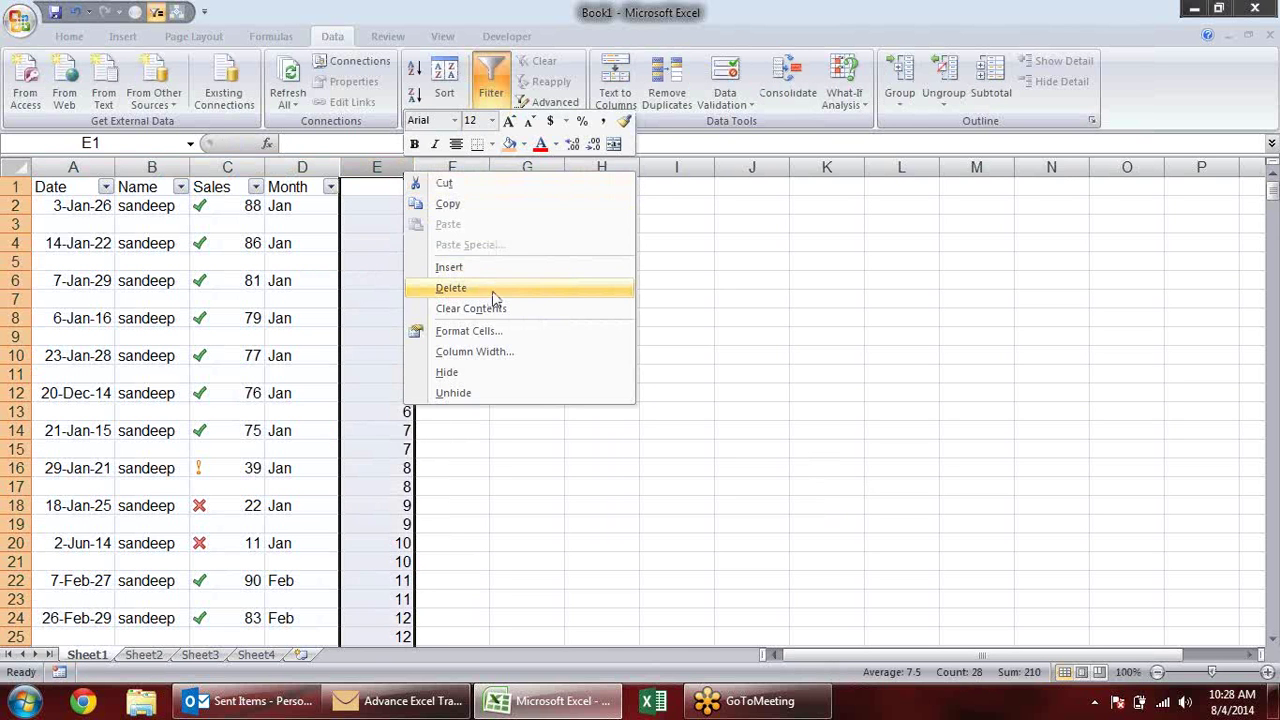
pyautogui.press('Return')
# Check the blank cells between records by selecting them down column D.
pyautogui.click(181, 210)
pyautogui.click(295, 224)
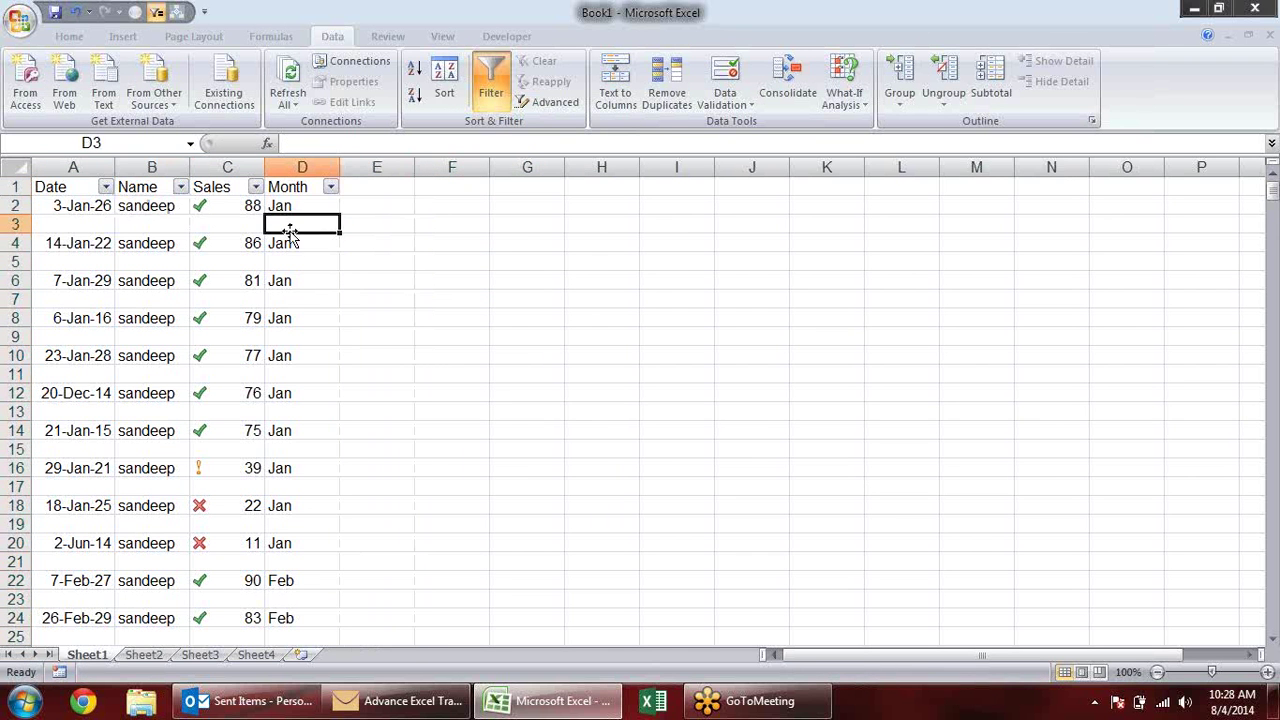
pyautogui.scroll(-1, 312, 306)
pyautogui.scroll(-3, 312, 306)
pyautogui.click(316, 452)
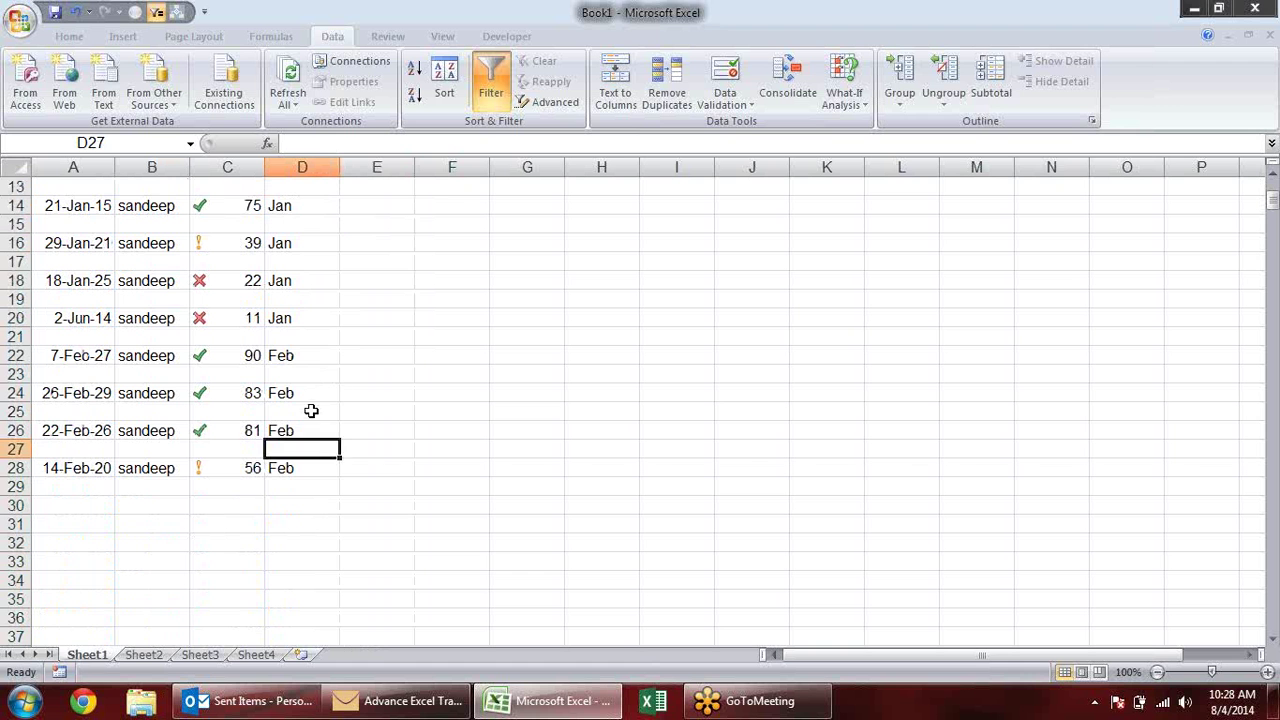
pyautogui.click(312, 411)
pyautogui.click(318, 372)
pyautogui.click(316, 333)
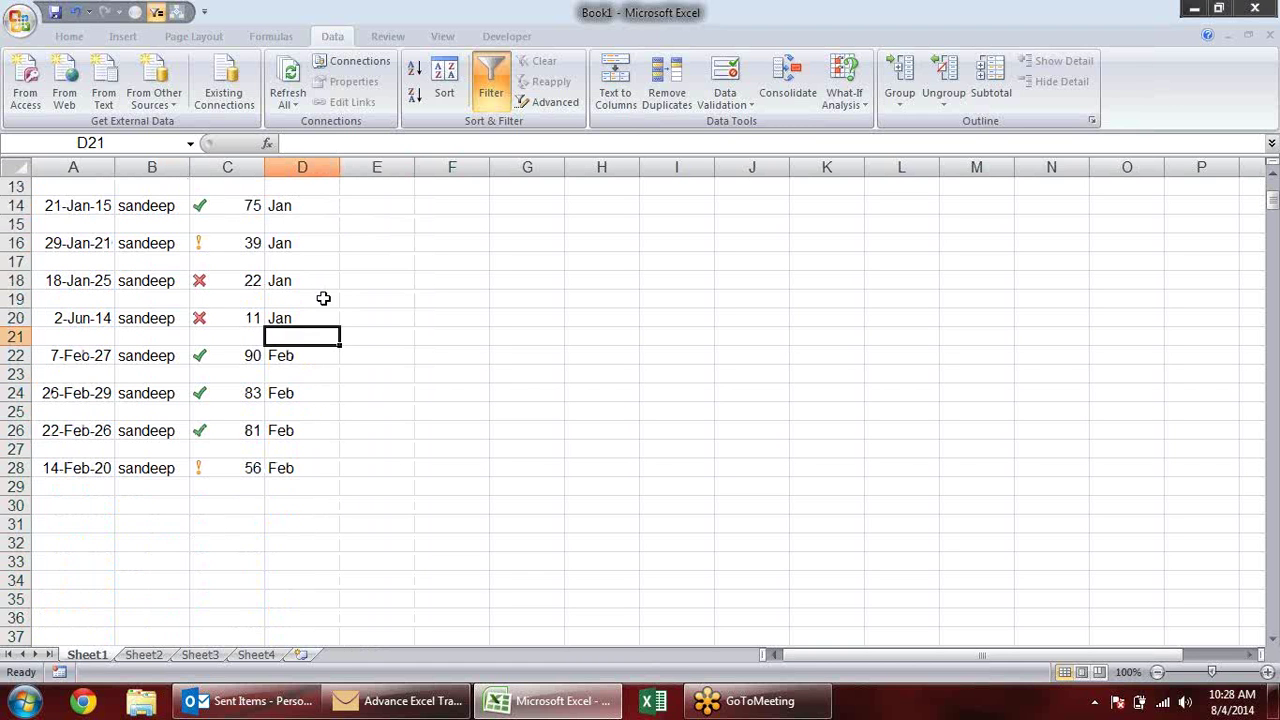
pyautogui.click(323, 298)
pyautogui.click(324, 276)
pyautogui.click(316, 238)
pyautogui.click(308, 220)
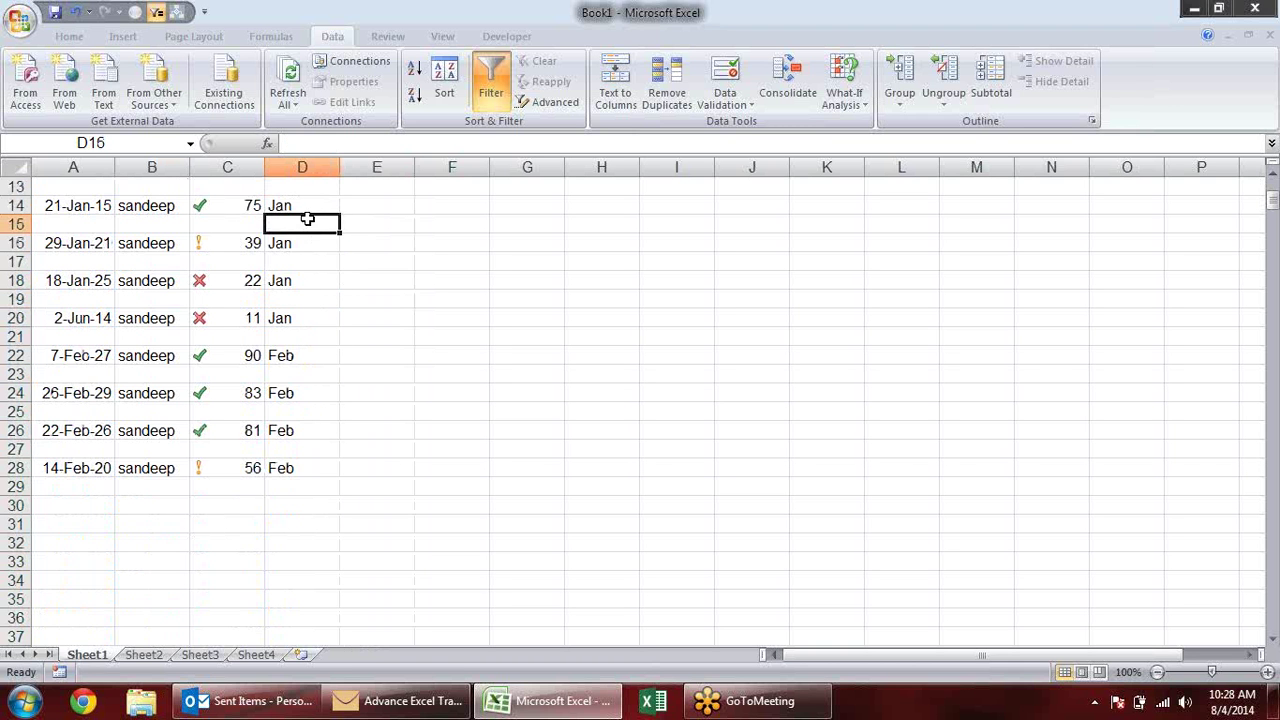
pyautogui.click(306, 200)
# Select the table and toggle the AutoFilter off and back on with Ctrl+Shift+L.
pyautogui.scroll(4, 322, 391)
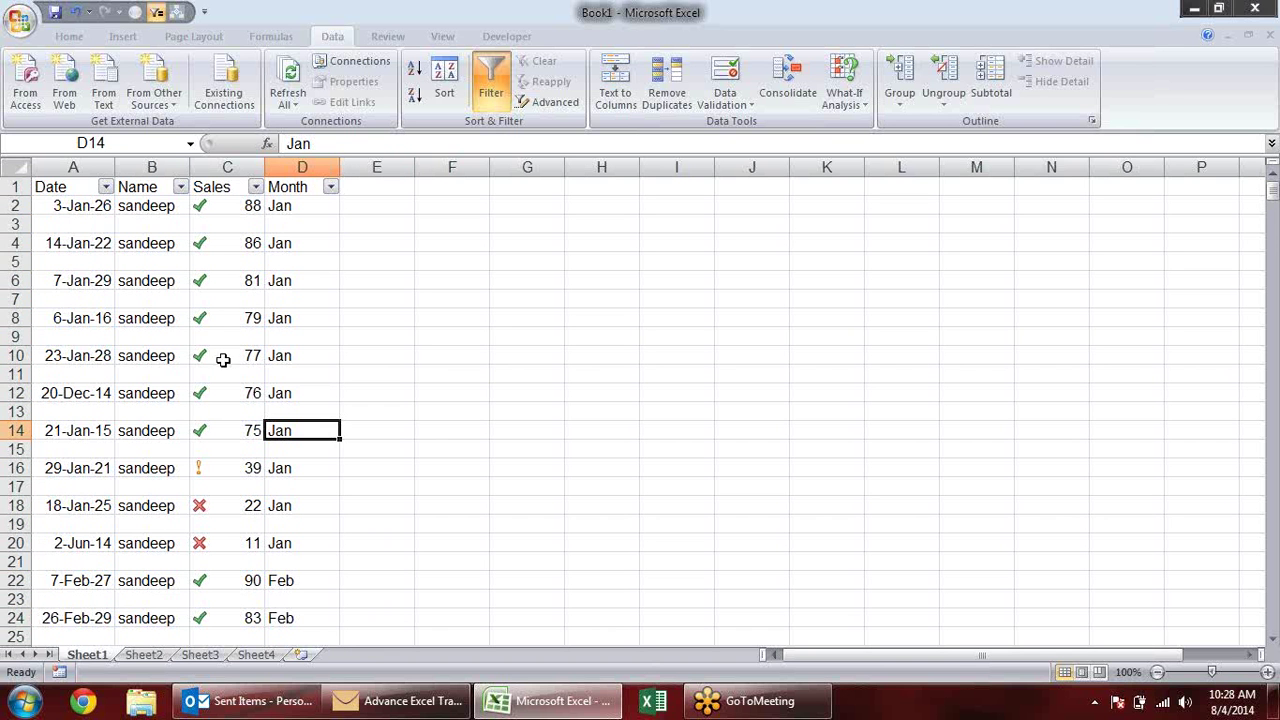
pyautogui.scroll(-1, 290, 500)
pyautogui.scroll(-4, 320, 463)
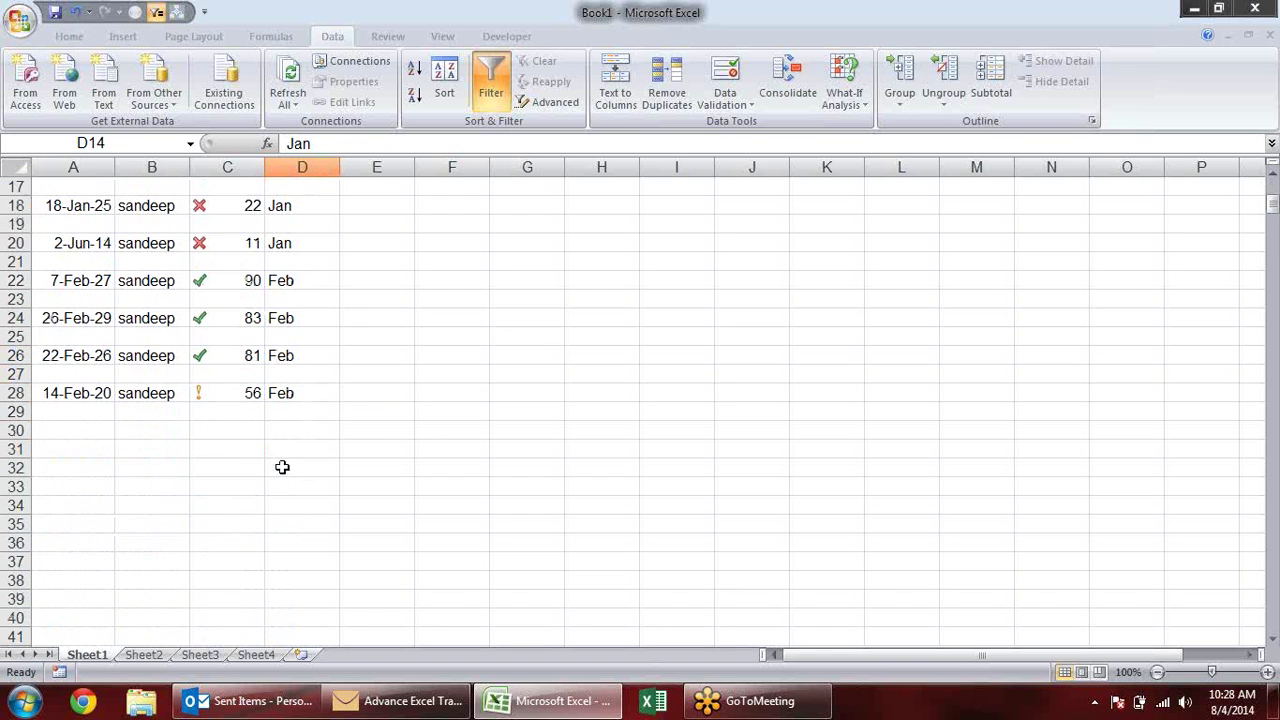
pyautogui.moveTo(297, 397)
pyautogui.mouseDown()
pyautogui.moveTo(4, 183)
pyautogui.moveTo(4, 58)
pyautogui.mouseUp()
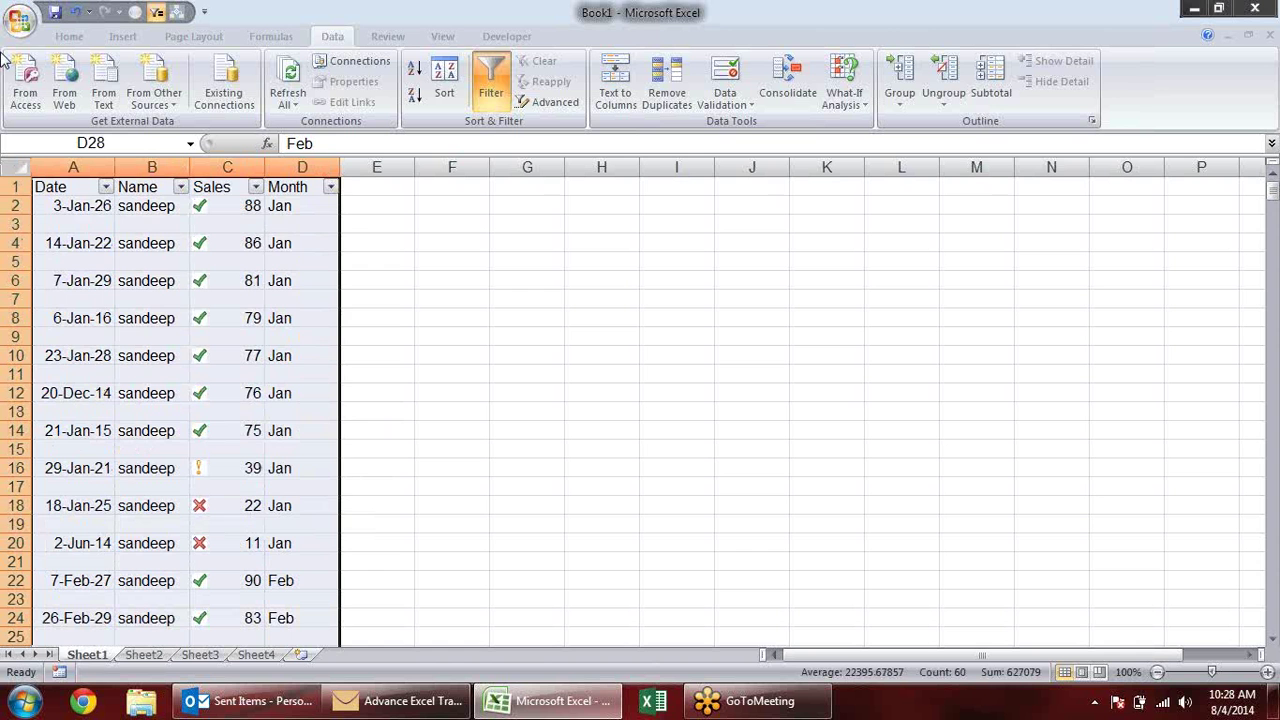
pyautogui.hotkey('ctrl', 'shift', 'l')
pyautogui.hotkey('ctrl', 'shift', 'l')
# Filter the Date column to show only (Blanks).
pyautogui.click(408, 317)
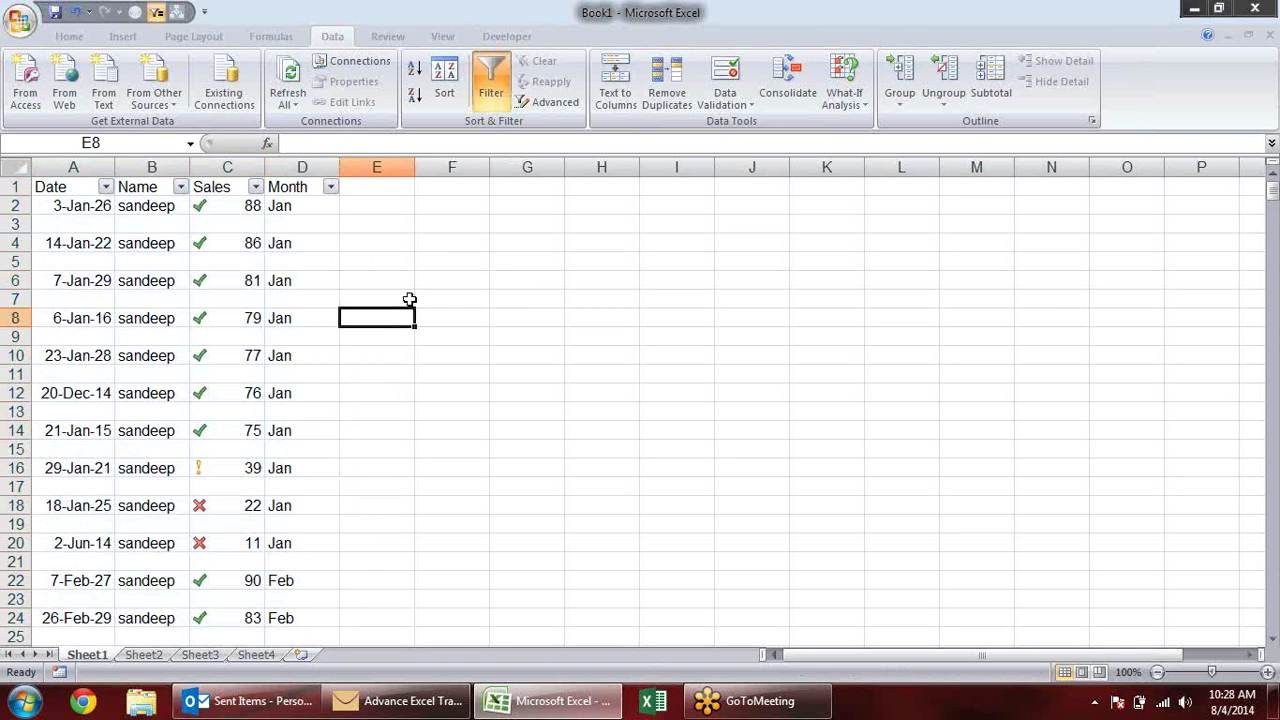
pyautogui.click(106, 188)
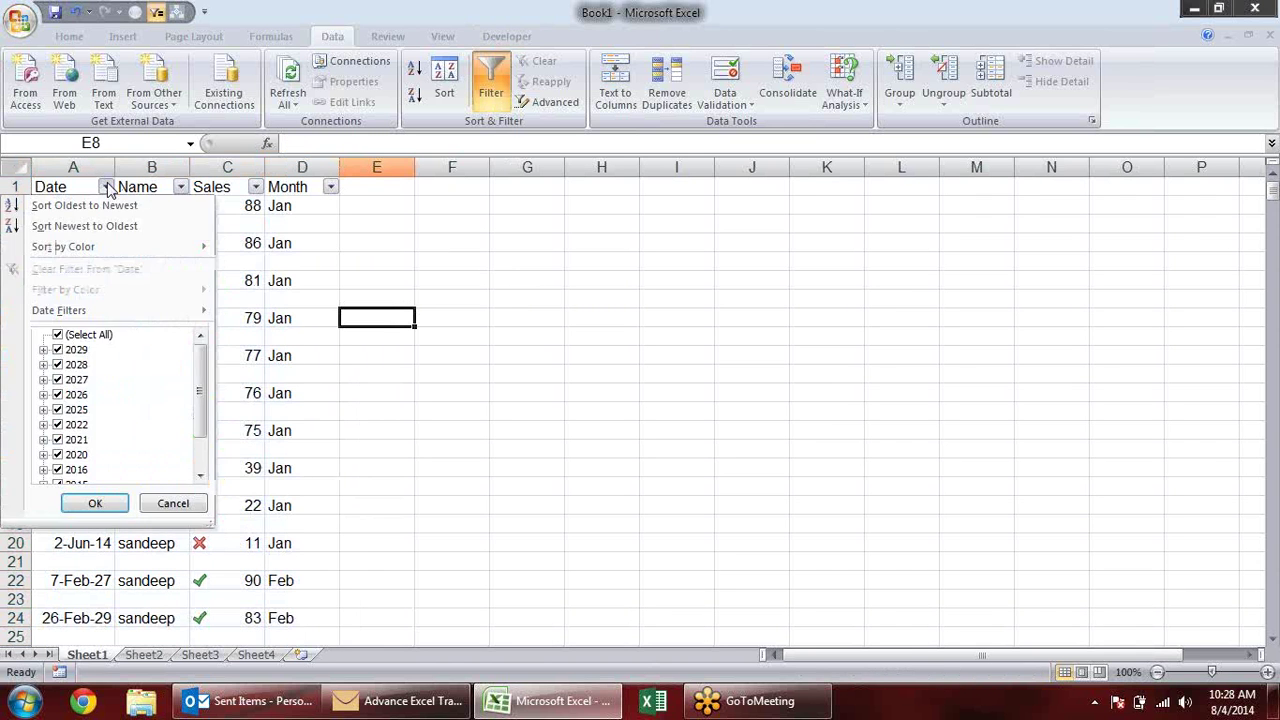
pyautogui.click(84, 336)
pyautogui.moveTo(207, 366); pyautogui.dragTo(214, 455)
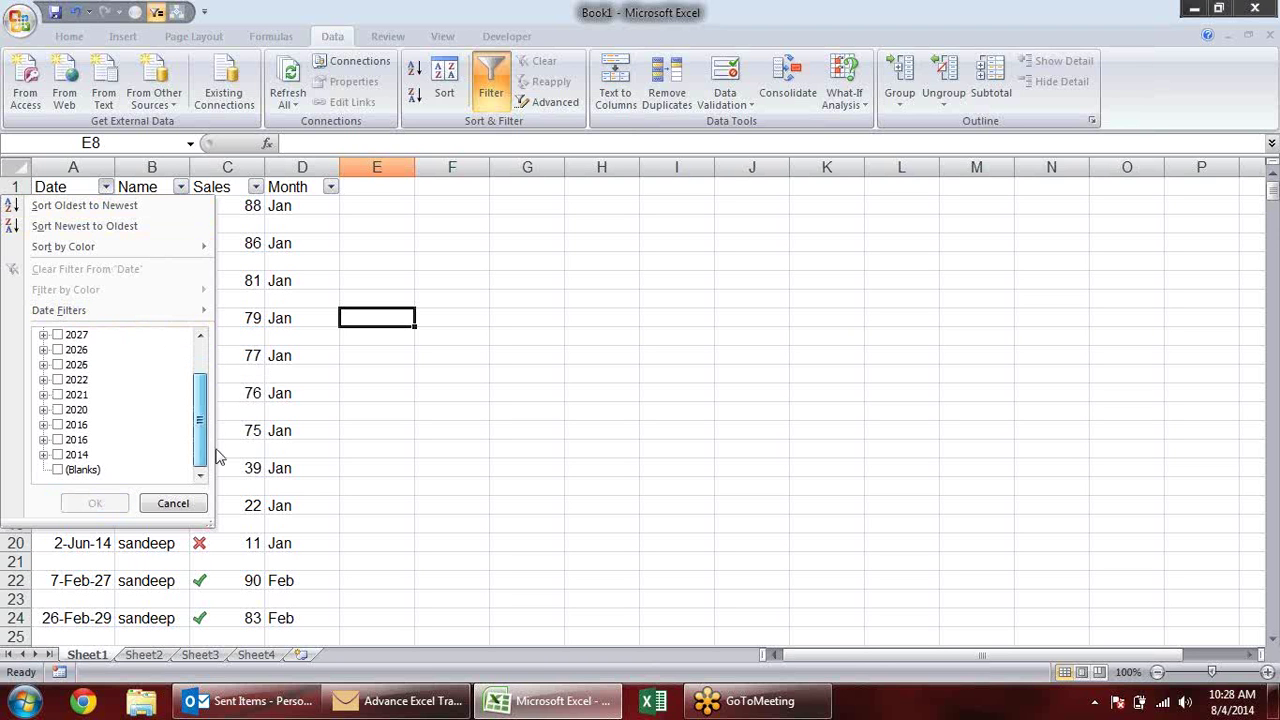
pyautogui.click(84, 470)
pyautogui.click(105, 505)
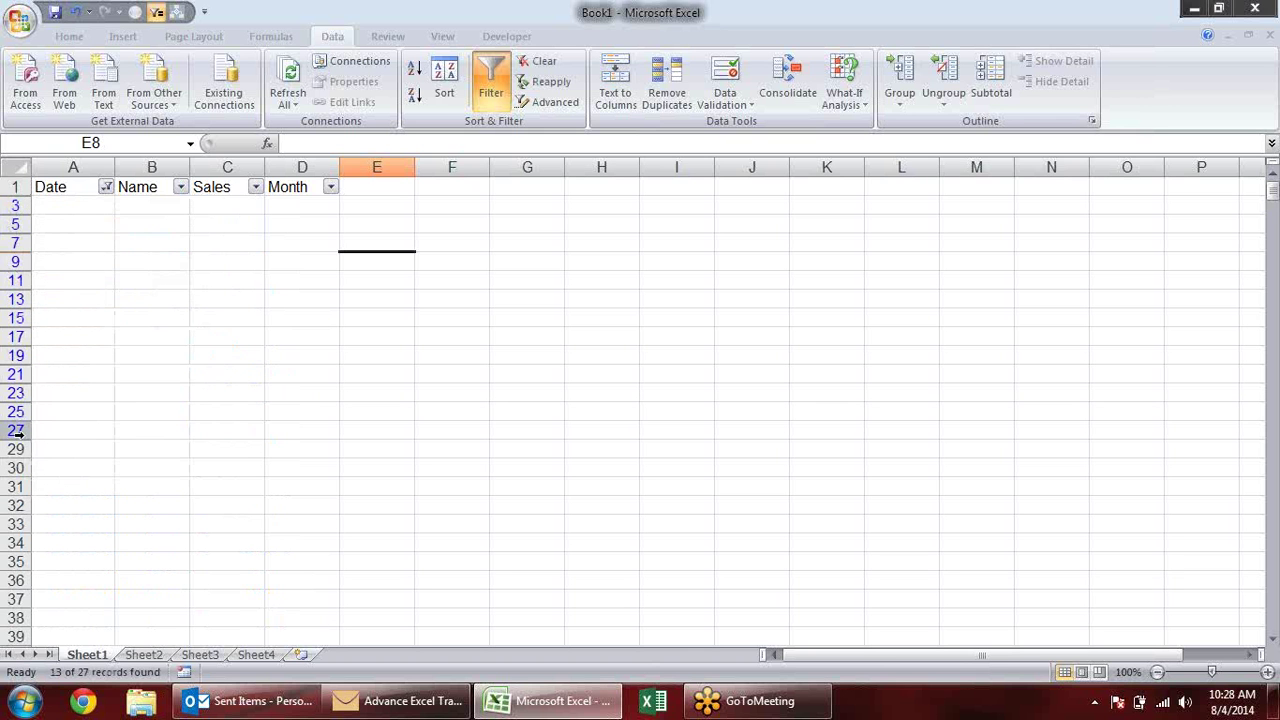
# Select blank rows 3–29 and try Delete Row, then show all dates again.
pyautogui.click(8, 206)
pyautogui.moveTo(8, 206); pyautogui.dragTo(10, 448)
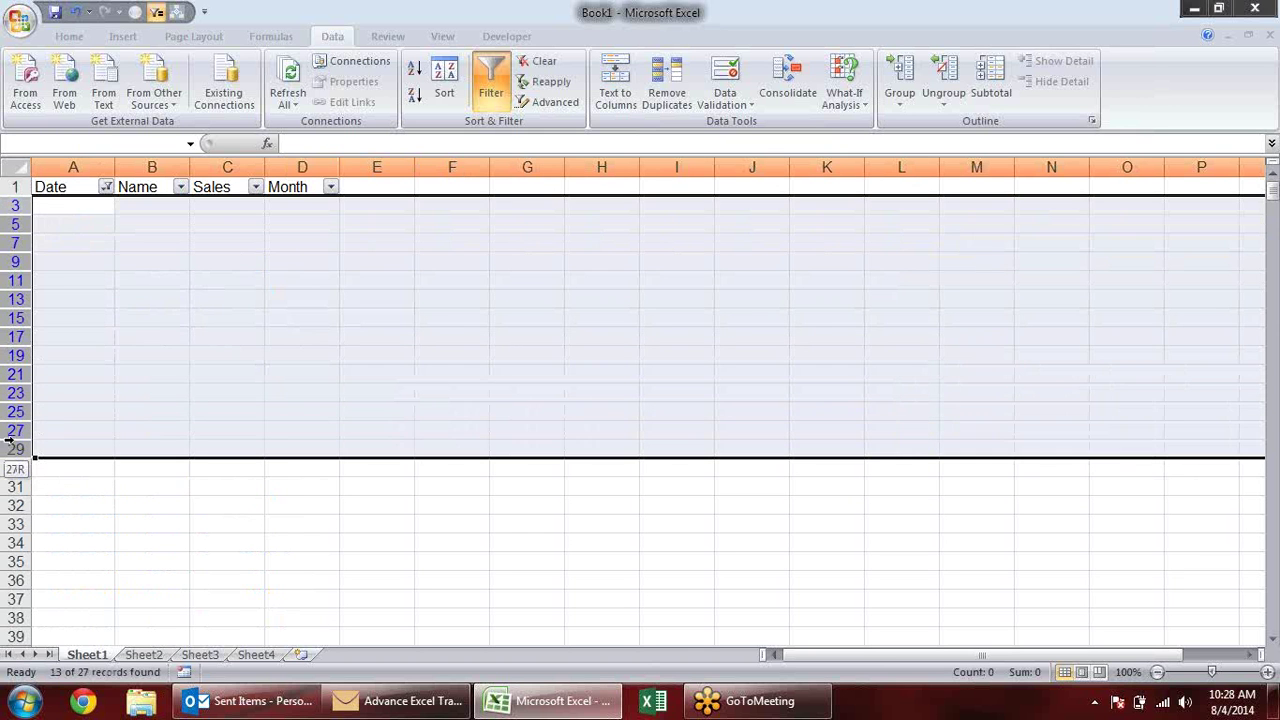
pyautogui.rightClick(18, 278)
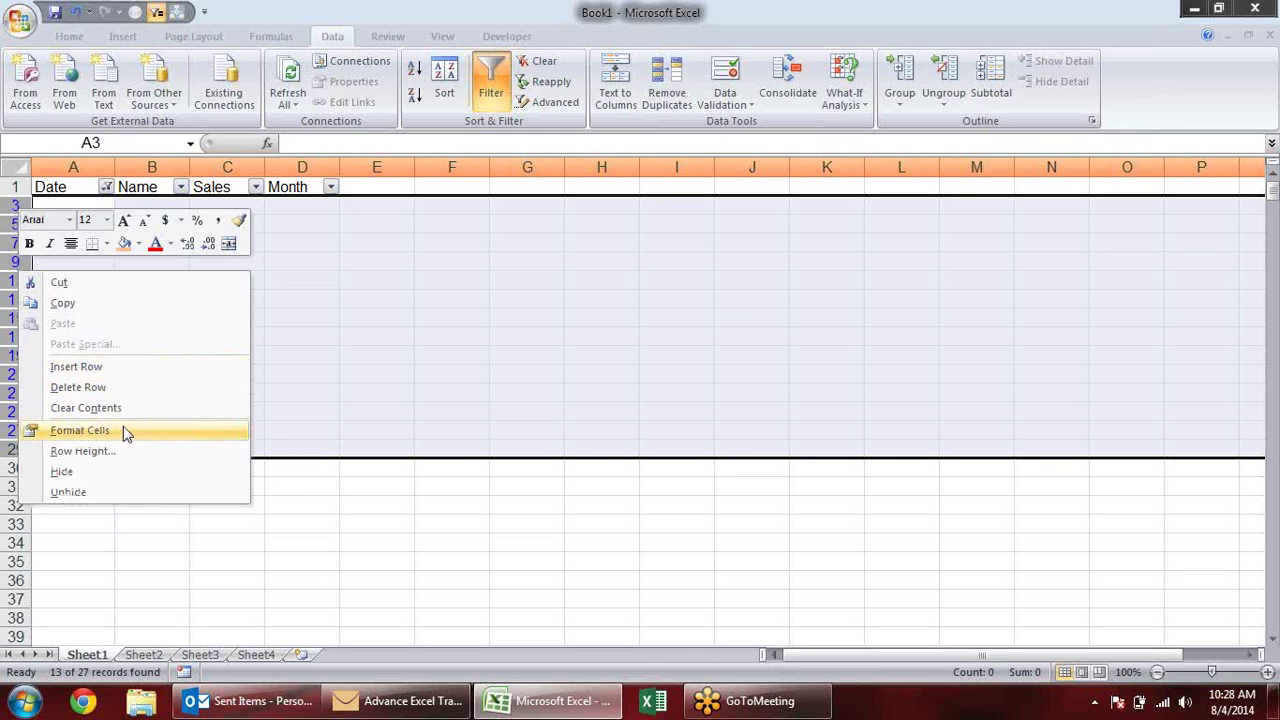
pyautogui.click(122, 386)
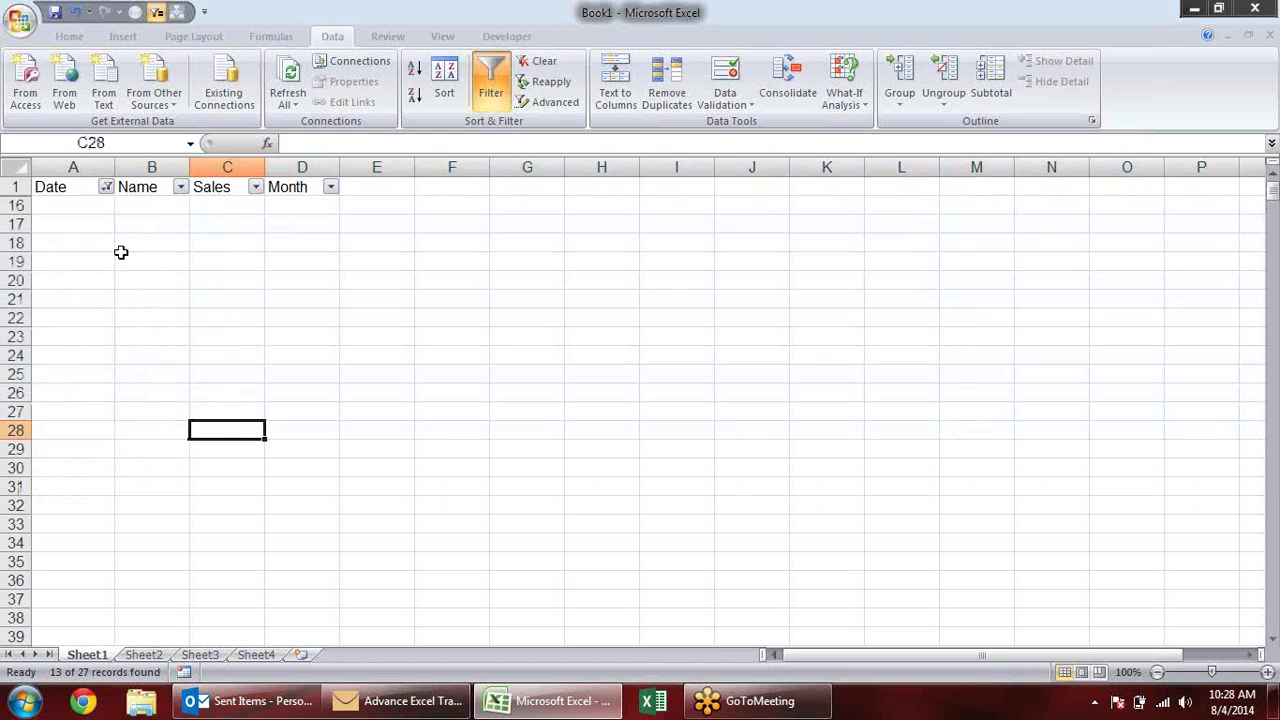
pyautogui.click(105, 187)
pyautogui.click(58, 334)
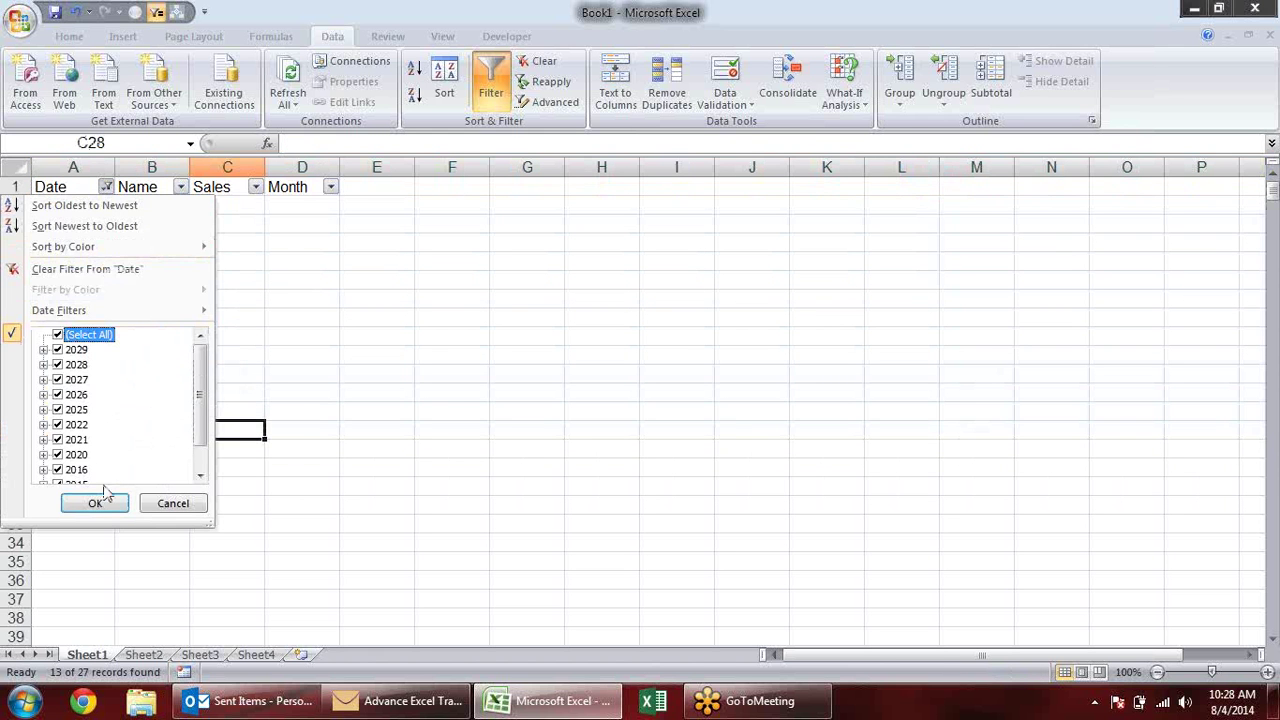
pyautogui.click(107, 502)
pyautogui.click(107, 502)
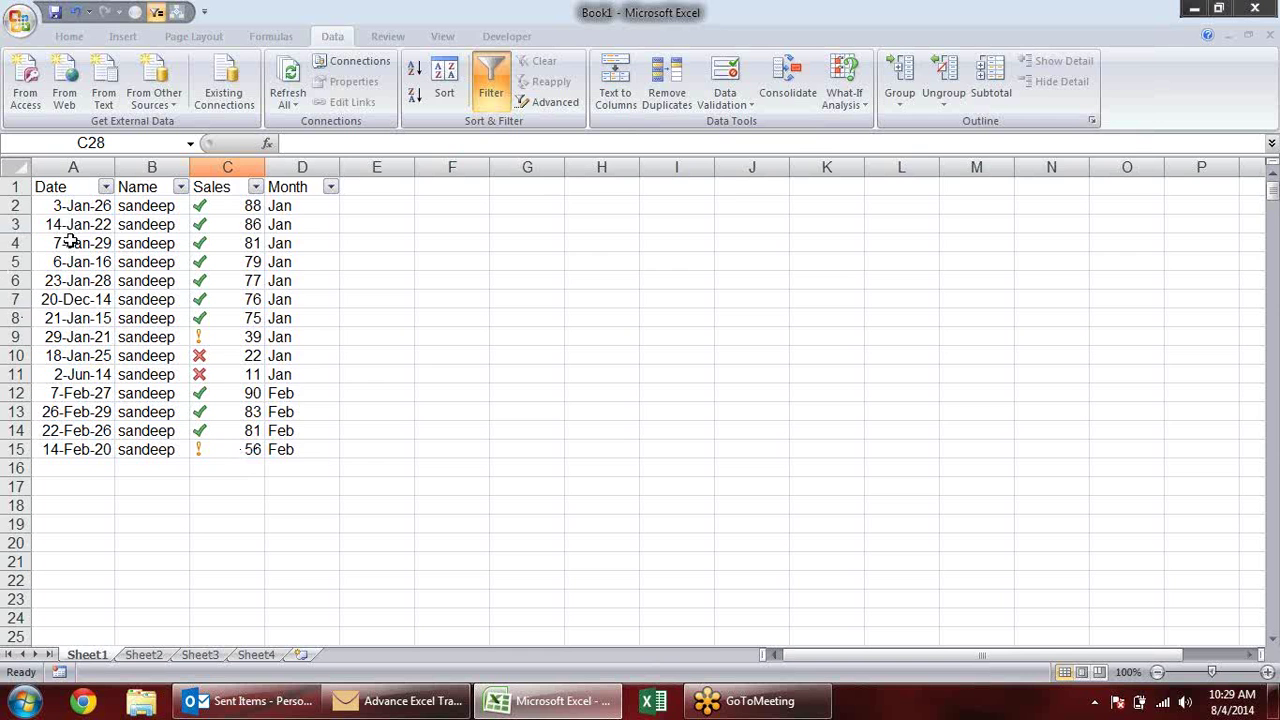
# Reapply the blanks-only Date filter and select blank rows 3 through 27.
pyautogui.scroll(-5, 69, 243)
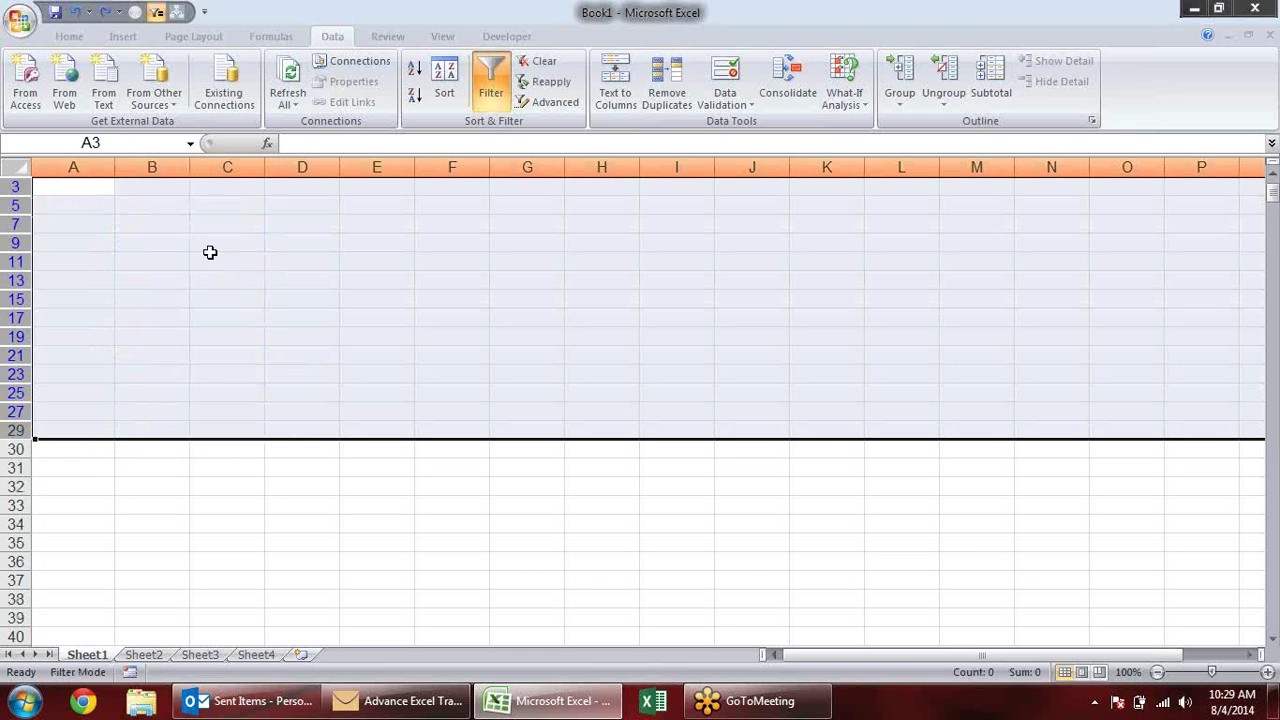
pyautogui.click(210, 252)
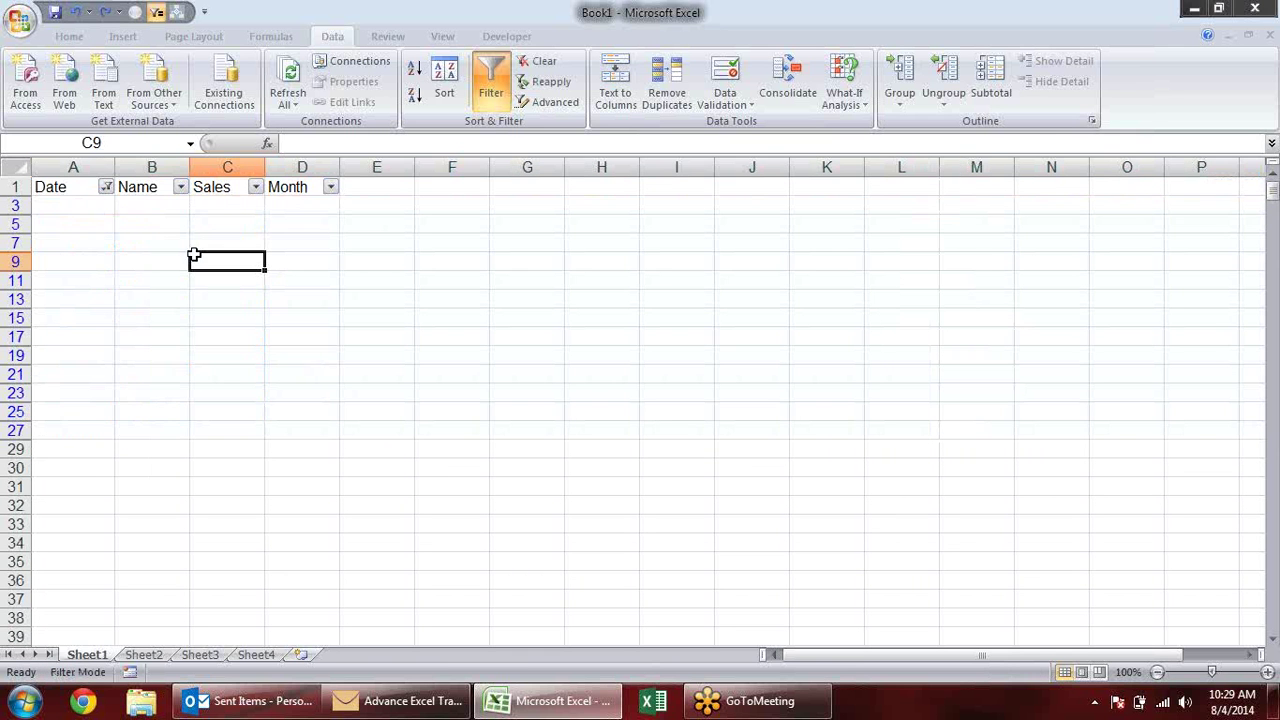
pyautogui.click(105, 187)
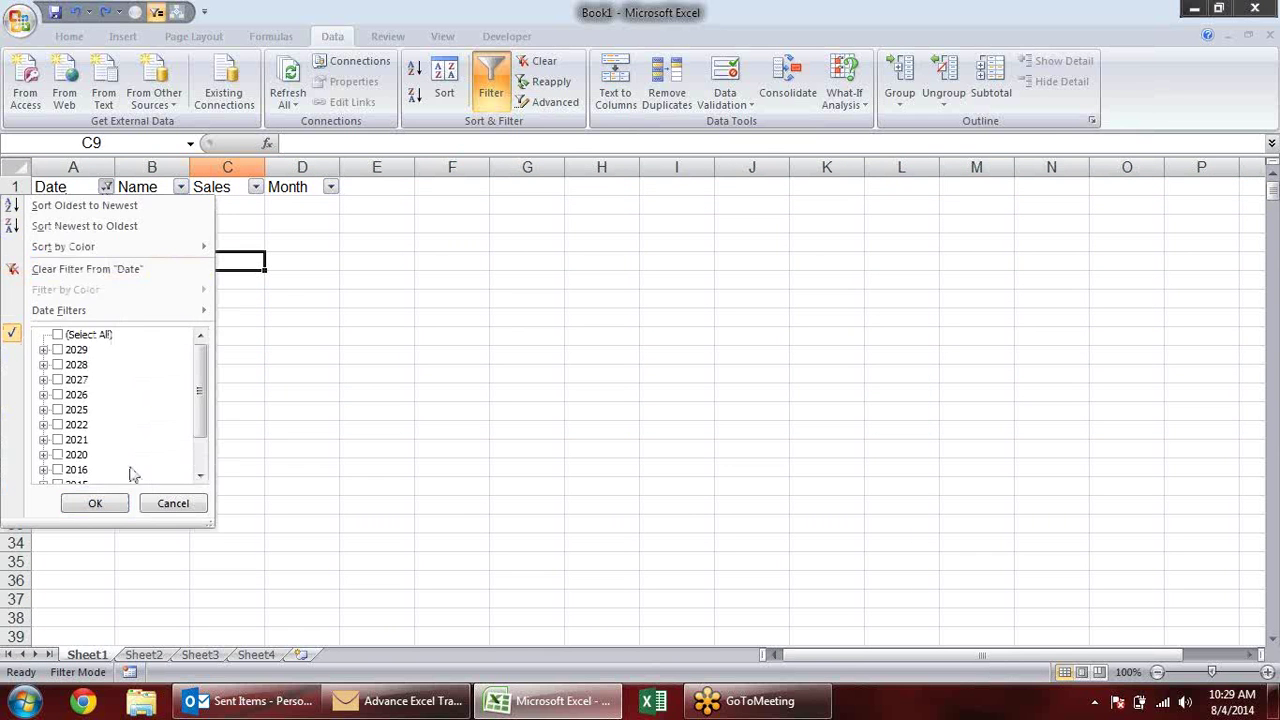
pyautogui.click(115, 497)
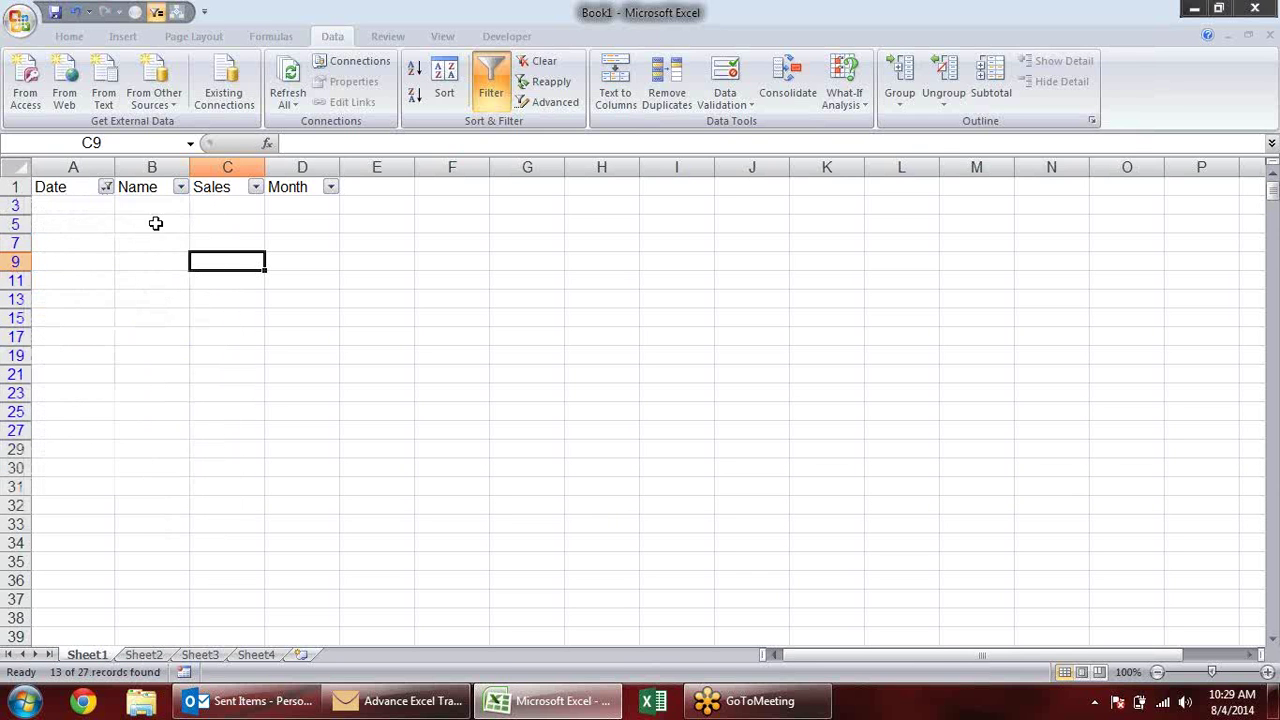
pyautogui.moveTo(12, 205); pyautogui.dragTo(8, 432)
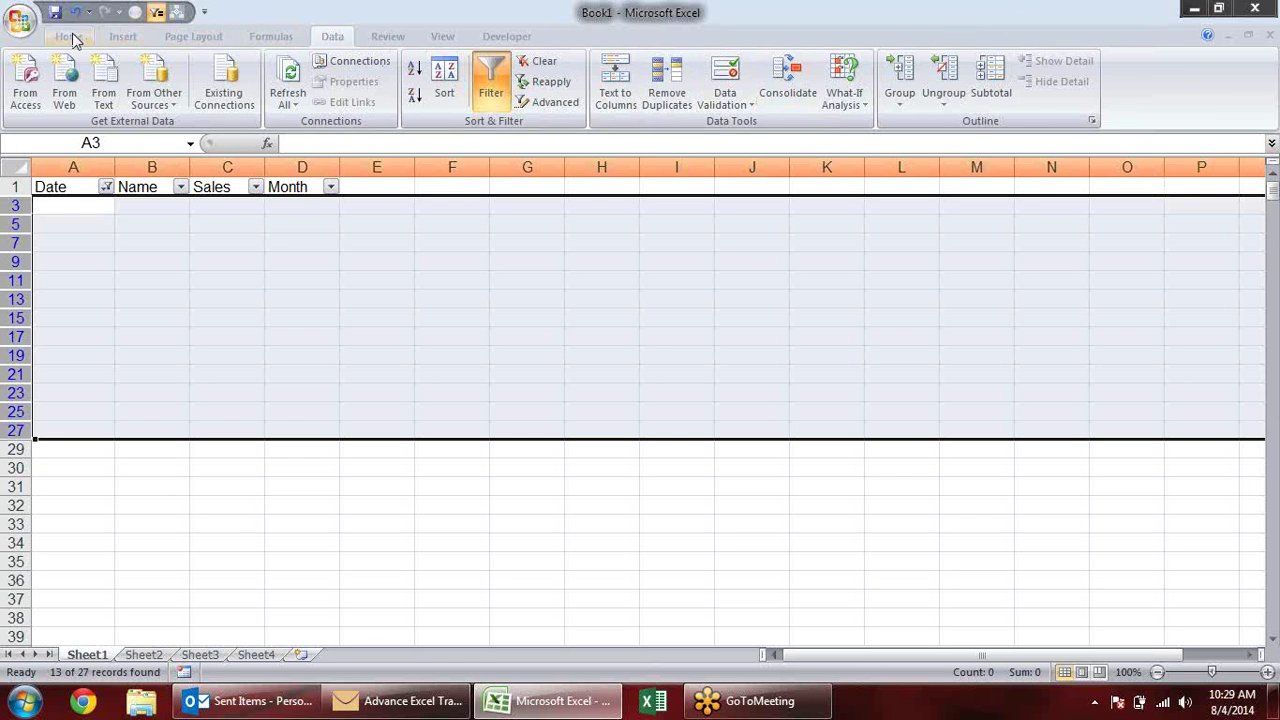
# Select visible cells only with Go To Special and delete the visible blank rows.
pyautogui.click(70, 37)
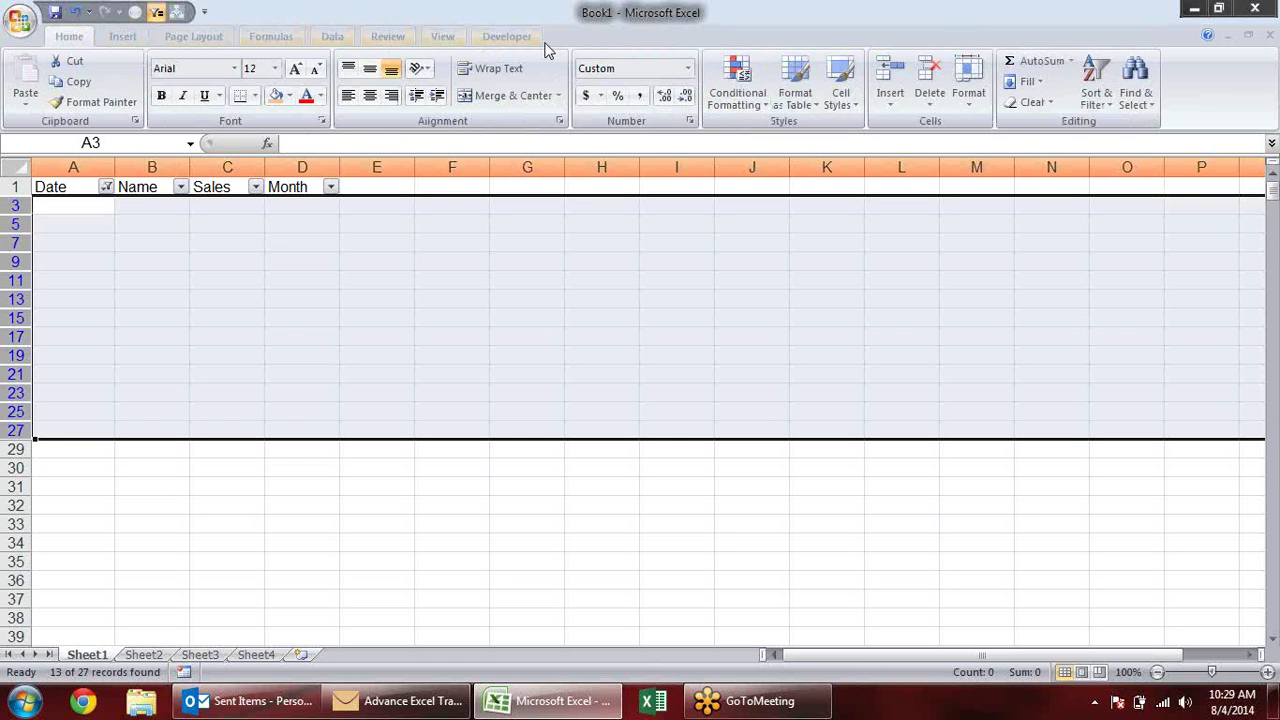
pyautogui.click(1142, 105)
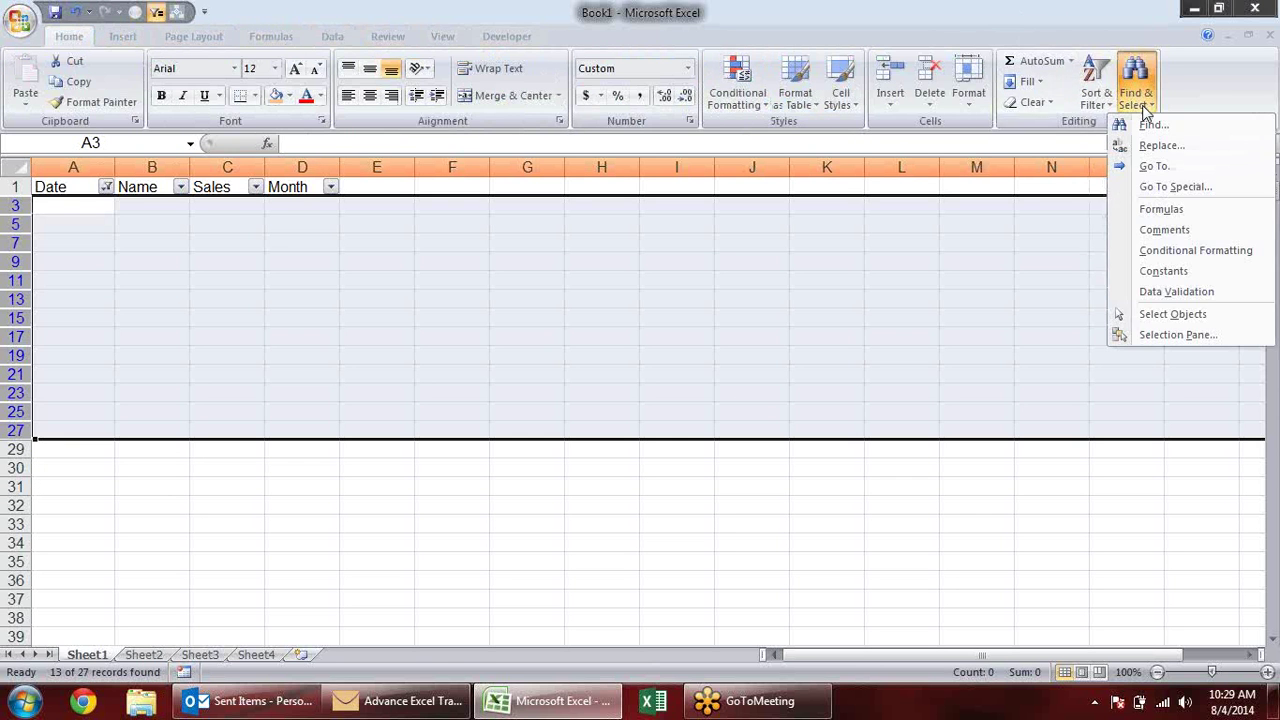
pyautogui.click(1160, 188)
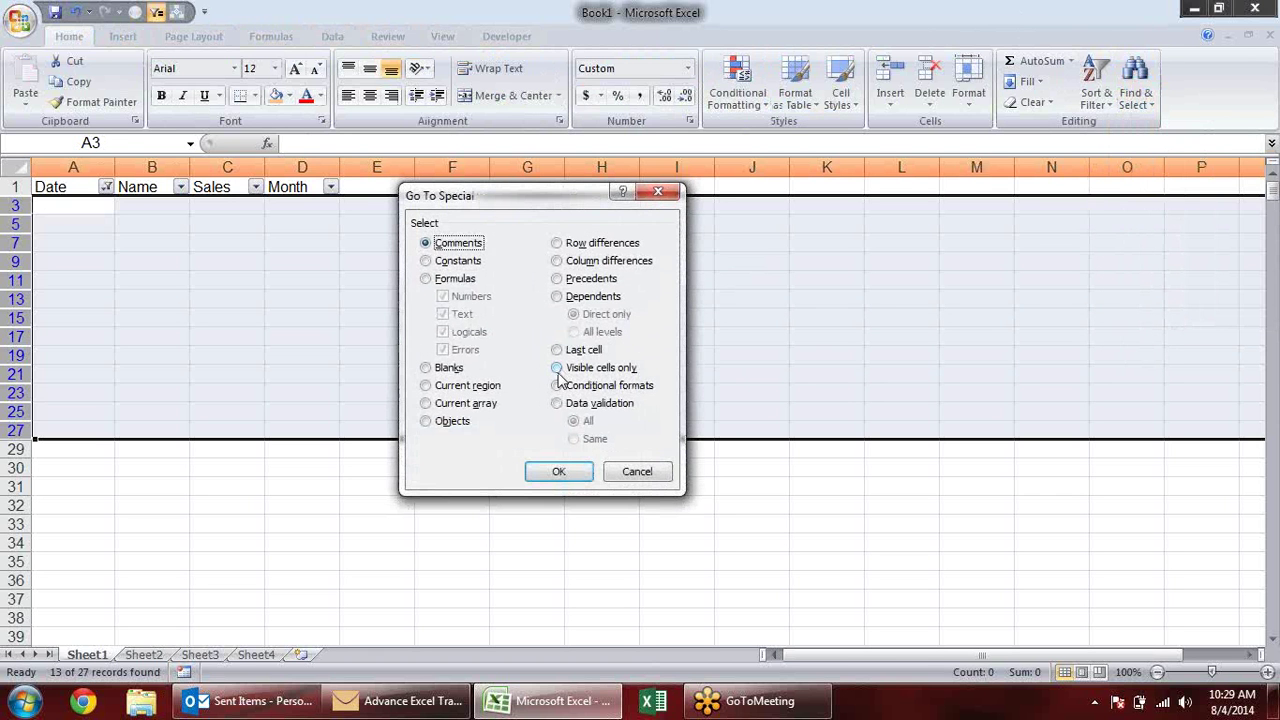
pyautogui.click(627, 369)
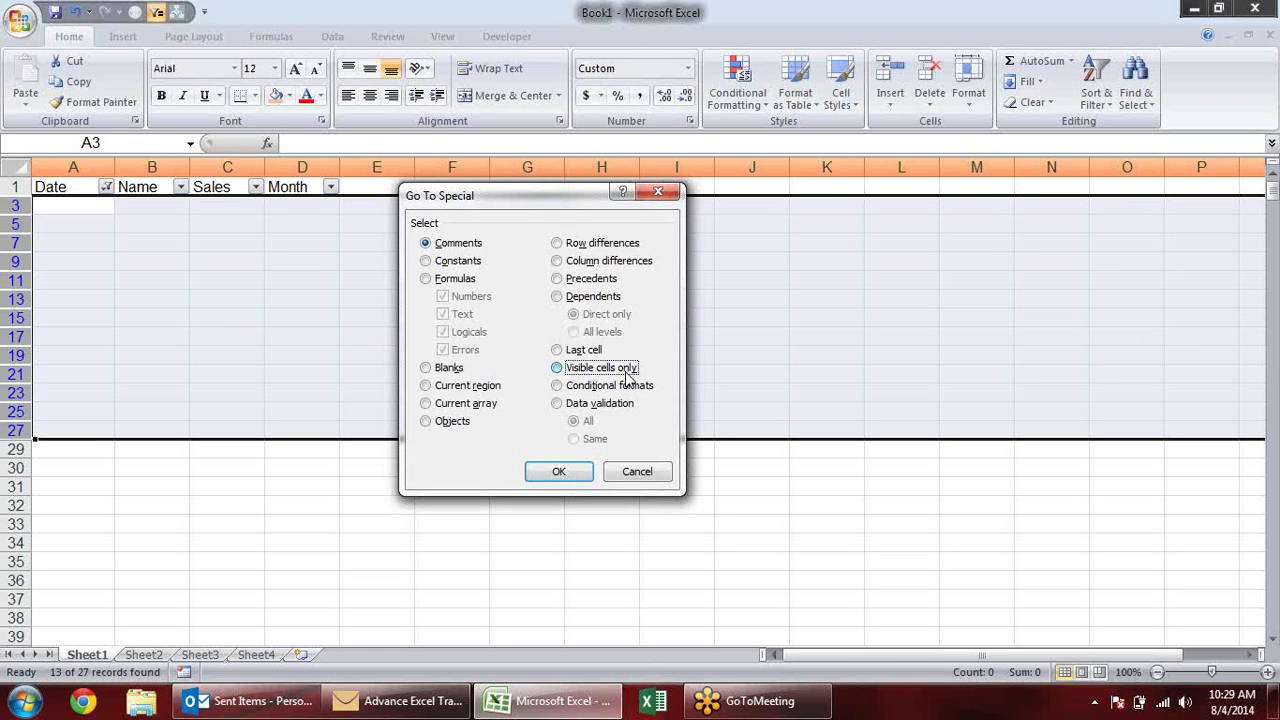
pyautogui.click(582, 472)
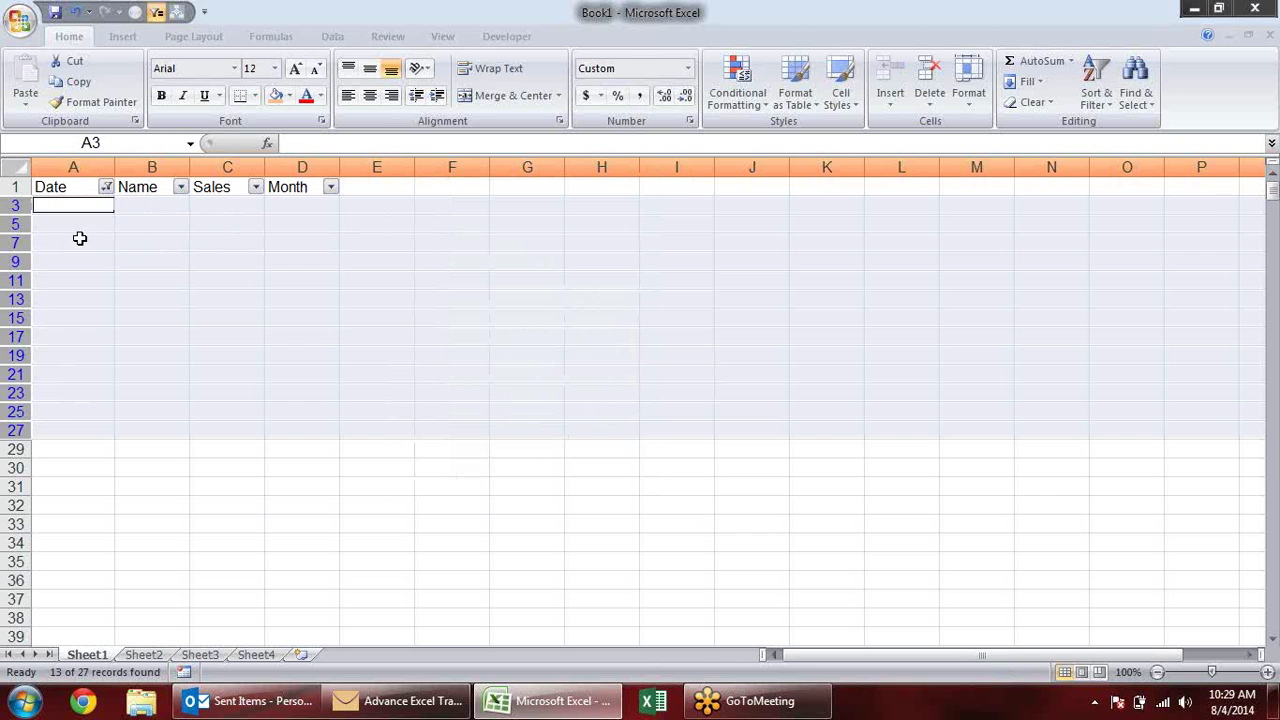
pyautogui.rightClick(10, 225)
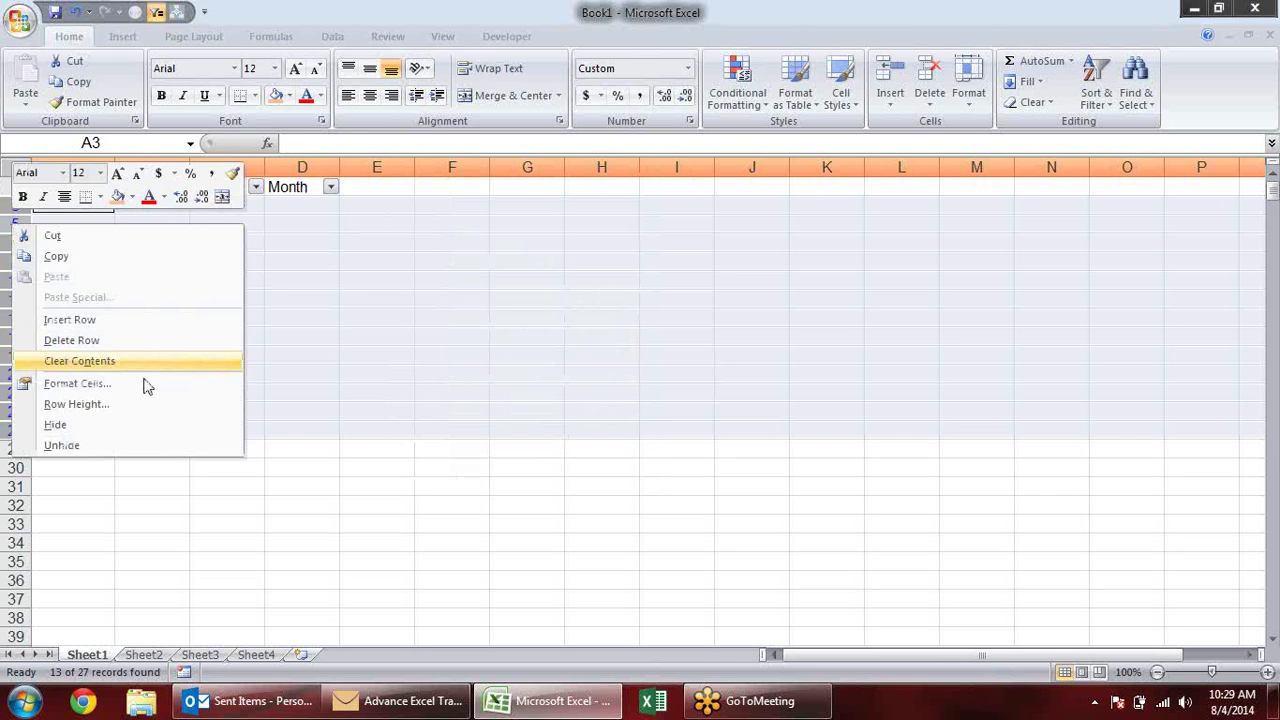
pyautogui.click(140, 341)
pyautogui.click(300, 522)
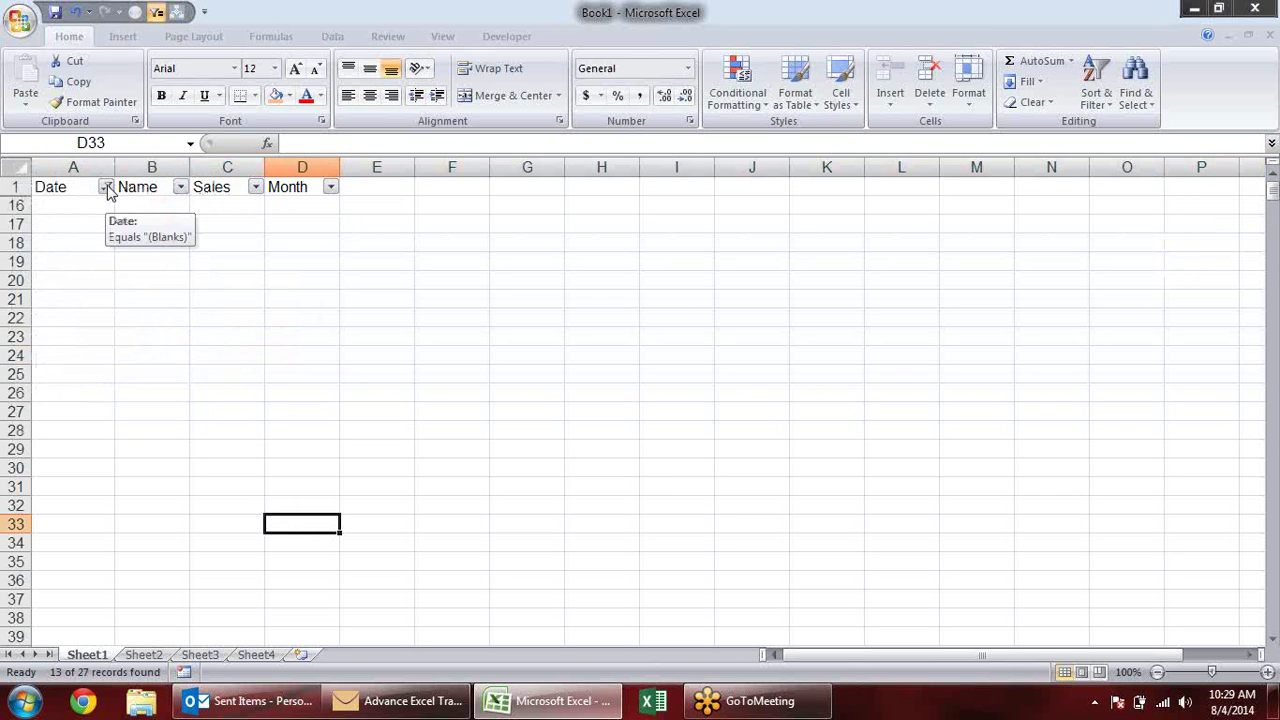
# Select all dates in the Date filter to clear it.
pyautogui.click(105, 187)
pyautogui.click(75, 334)
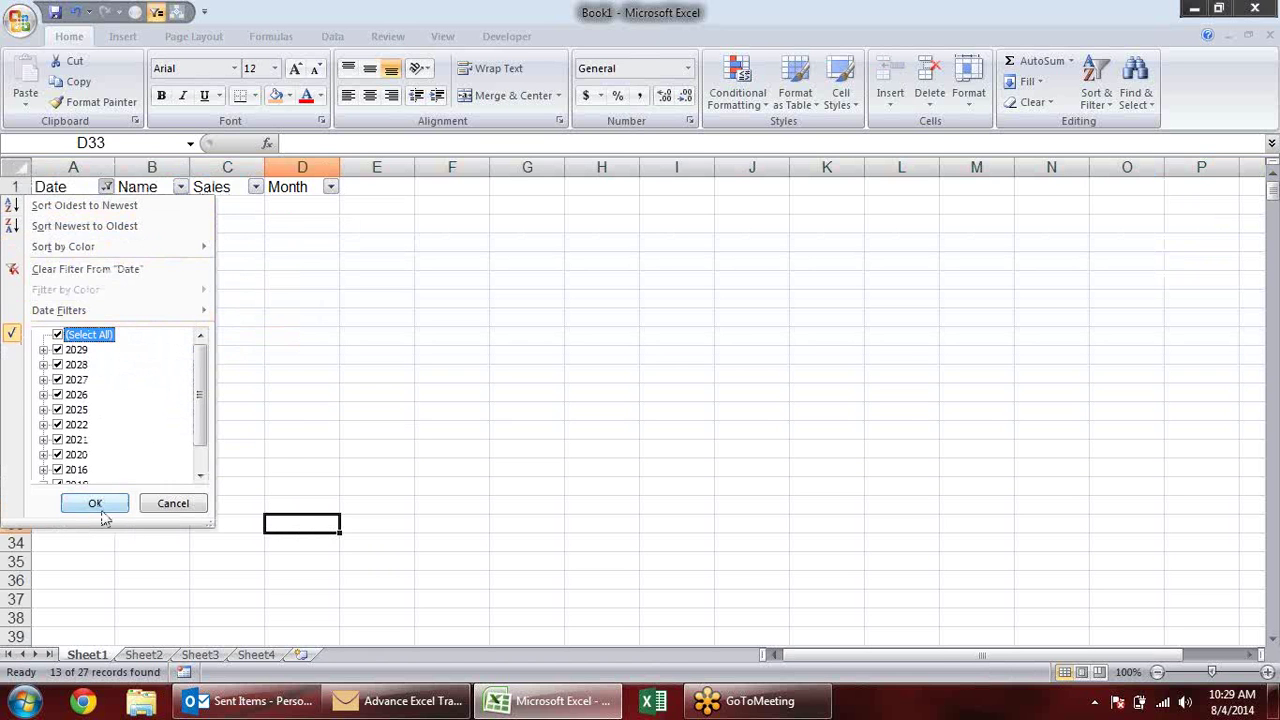
pyautogui.click(95, 503)
# Filter the Sales column to show only 11, 88 and 90.
pyautogui.moveTo(58, 186); pyautogui.dragTo(315, 447)
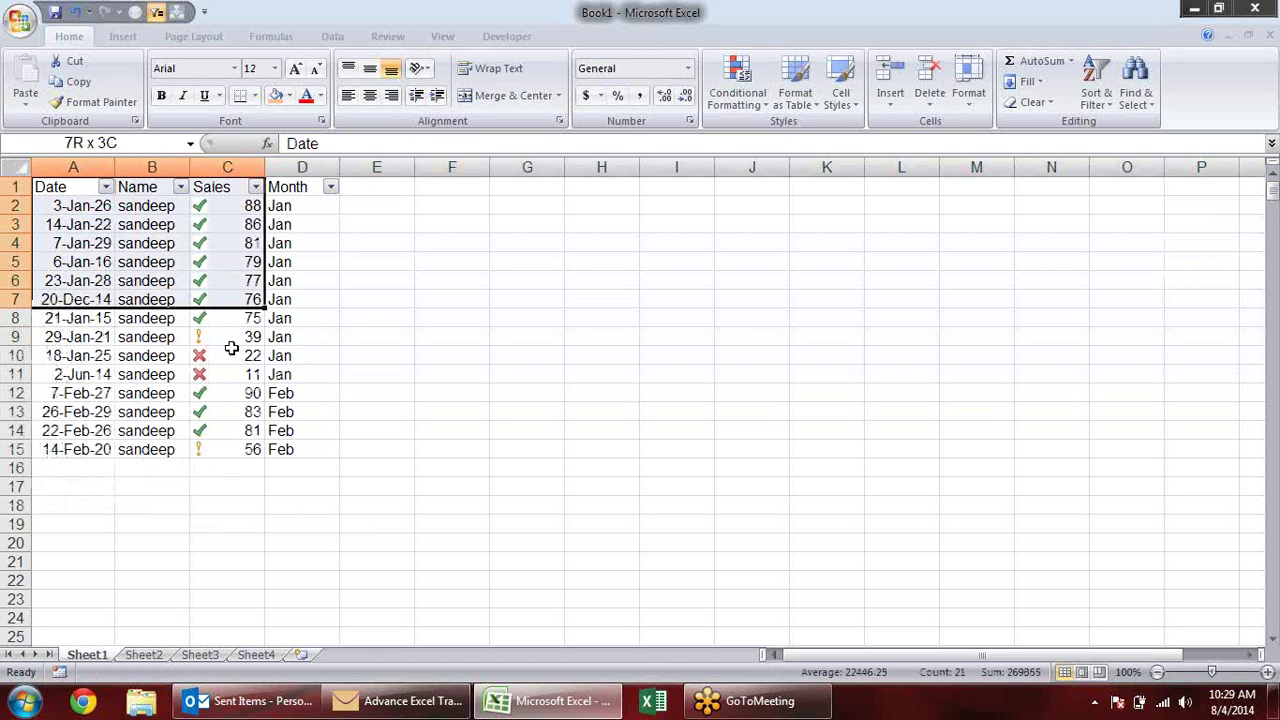
pyautogui.click(515, 430)
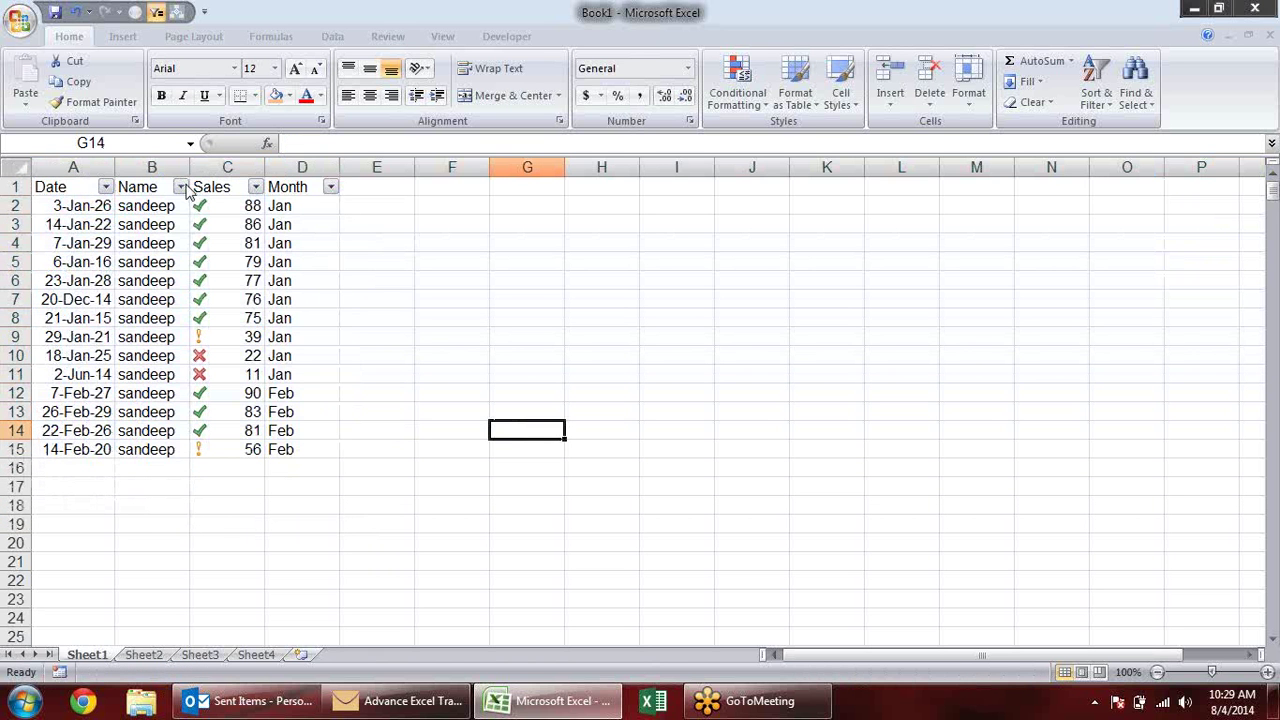
pyautogui.click(181, 187)
pyautogui.click(88, 336)
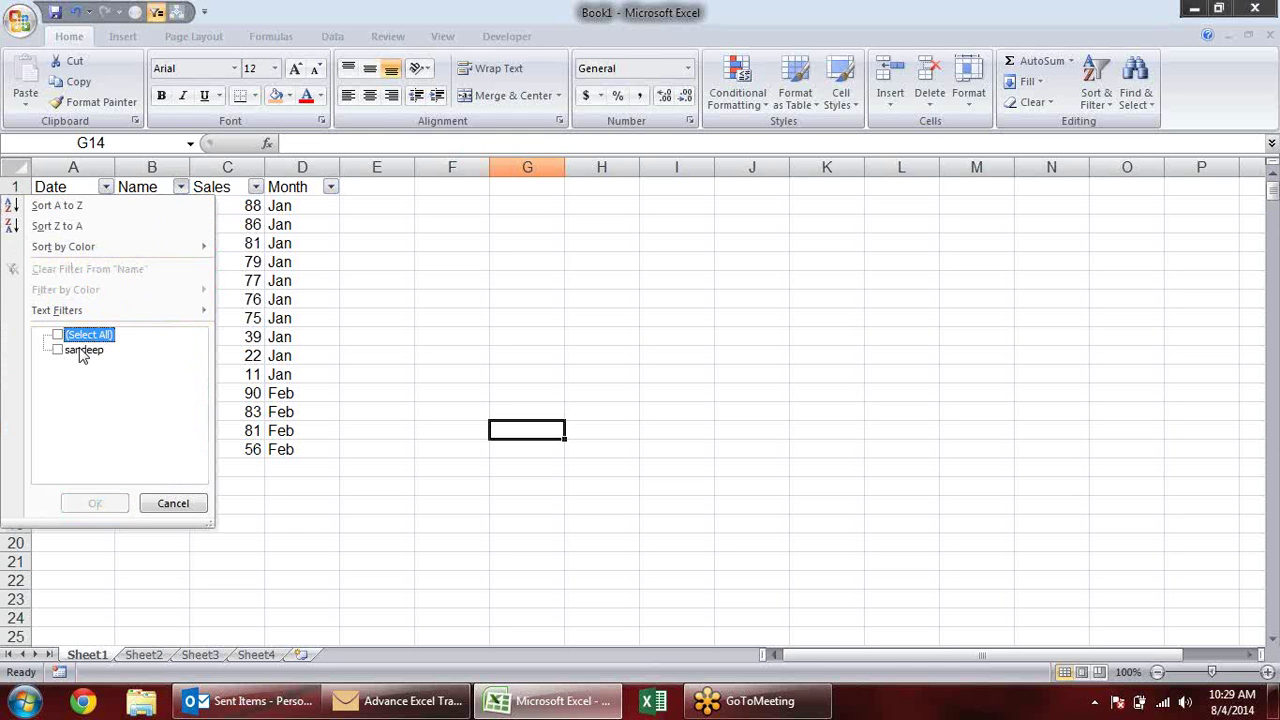
pyautogui.click(180, 503)
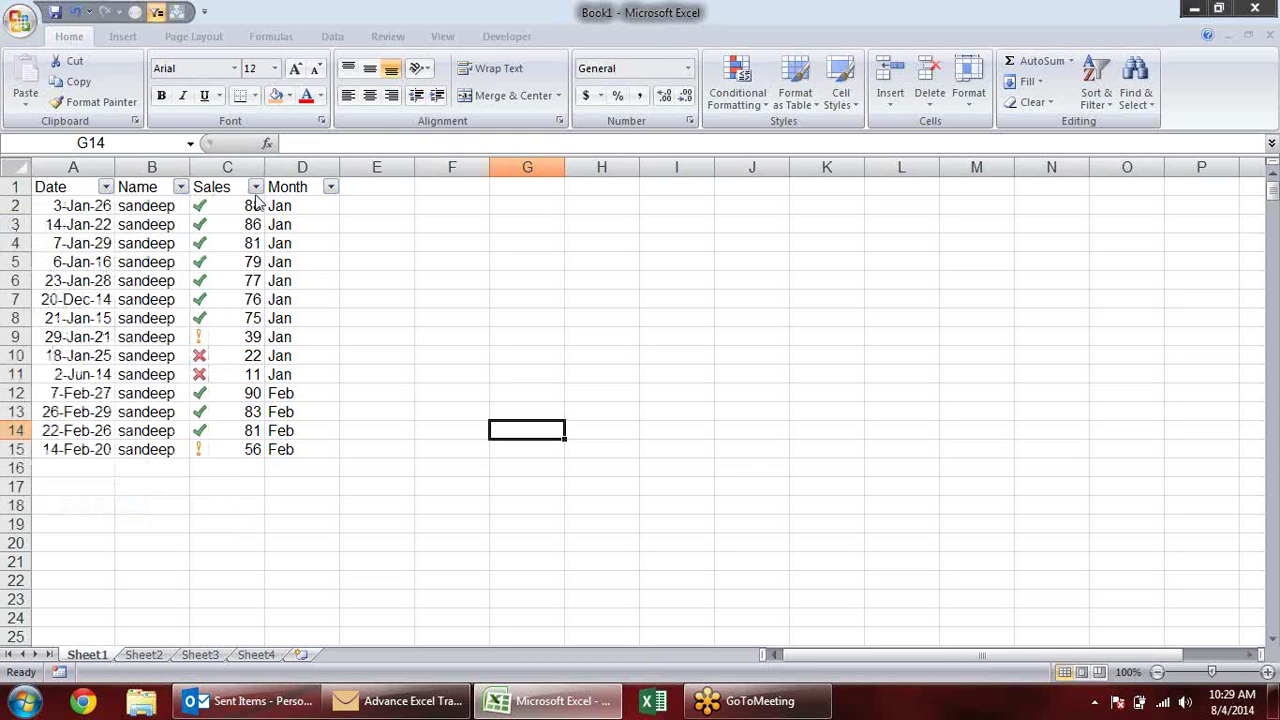
pyautogui.click(256, 187)
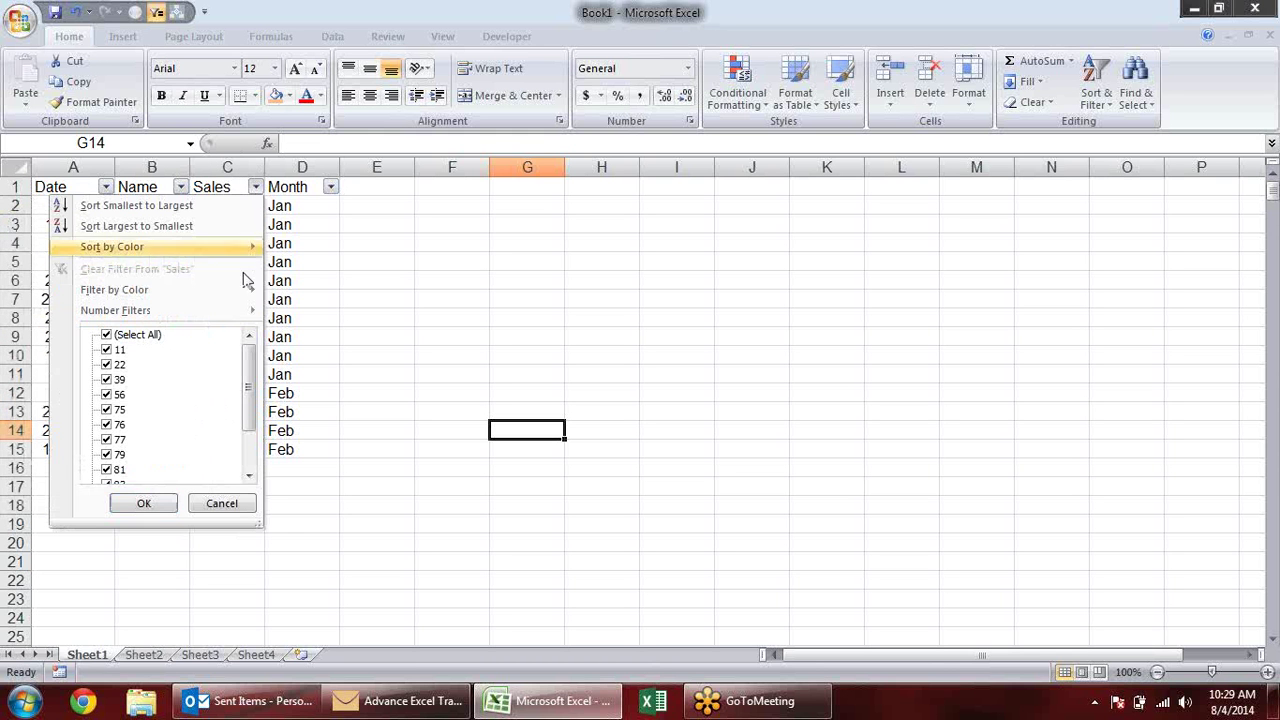
pyautogui.click(107, 335)
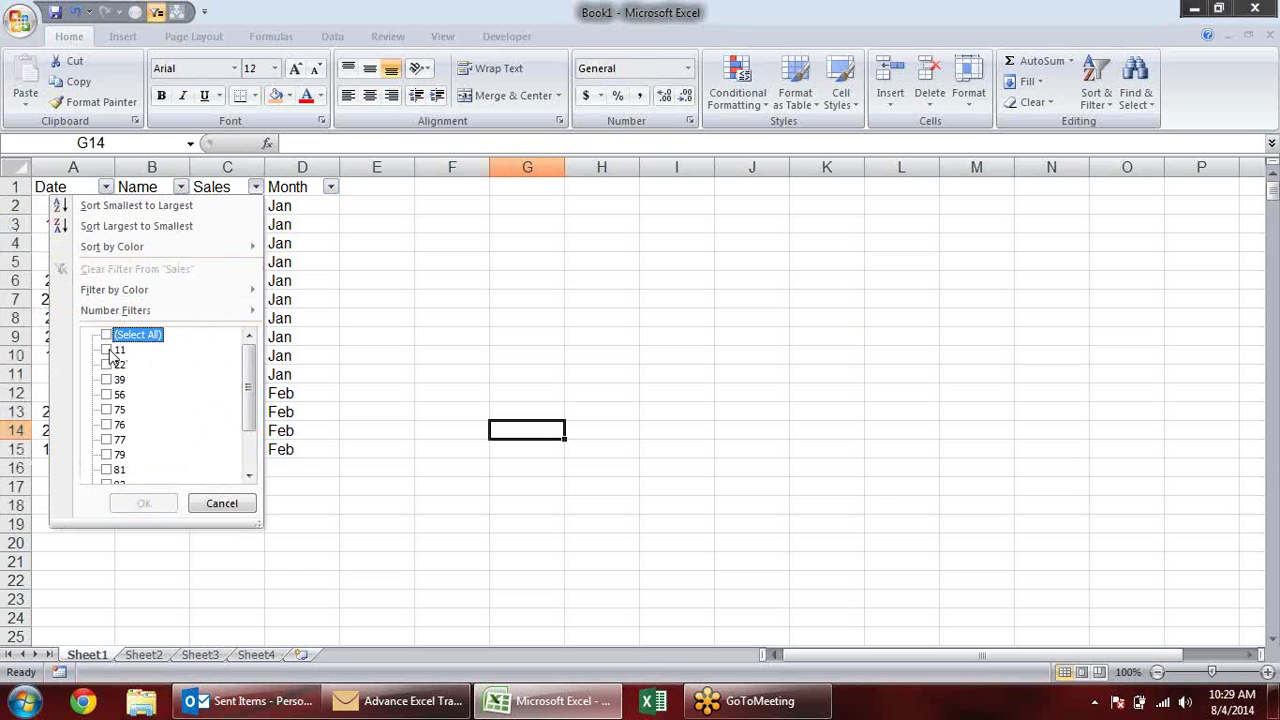
pyautogui.click(110, 350)
pyautogui.moveTo(244, 372); pyautogui.dragTo(140, 455)
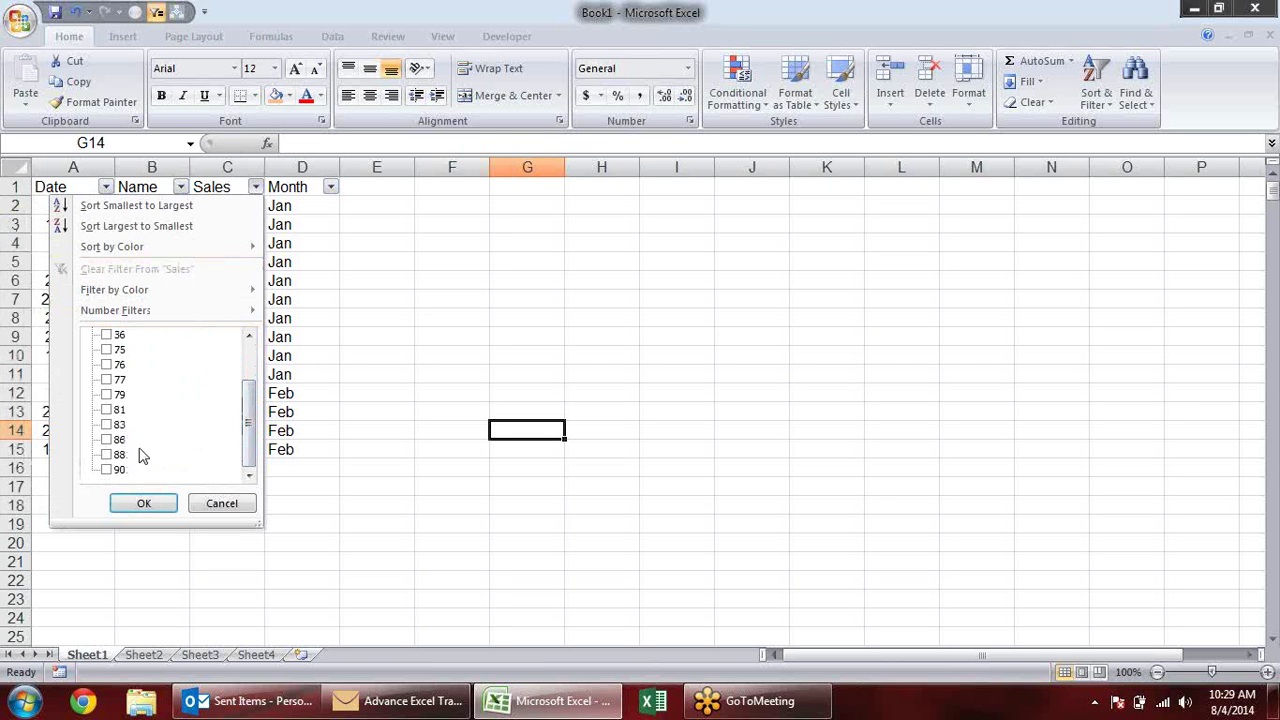
pyautogui.click(110, 454)
pyautogui.click(110, 469)
pyautogui.click(143, 503)
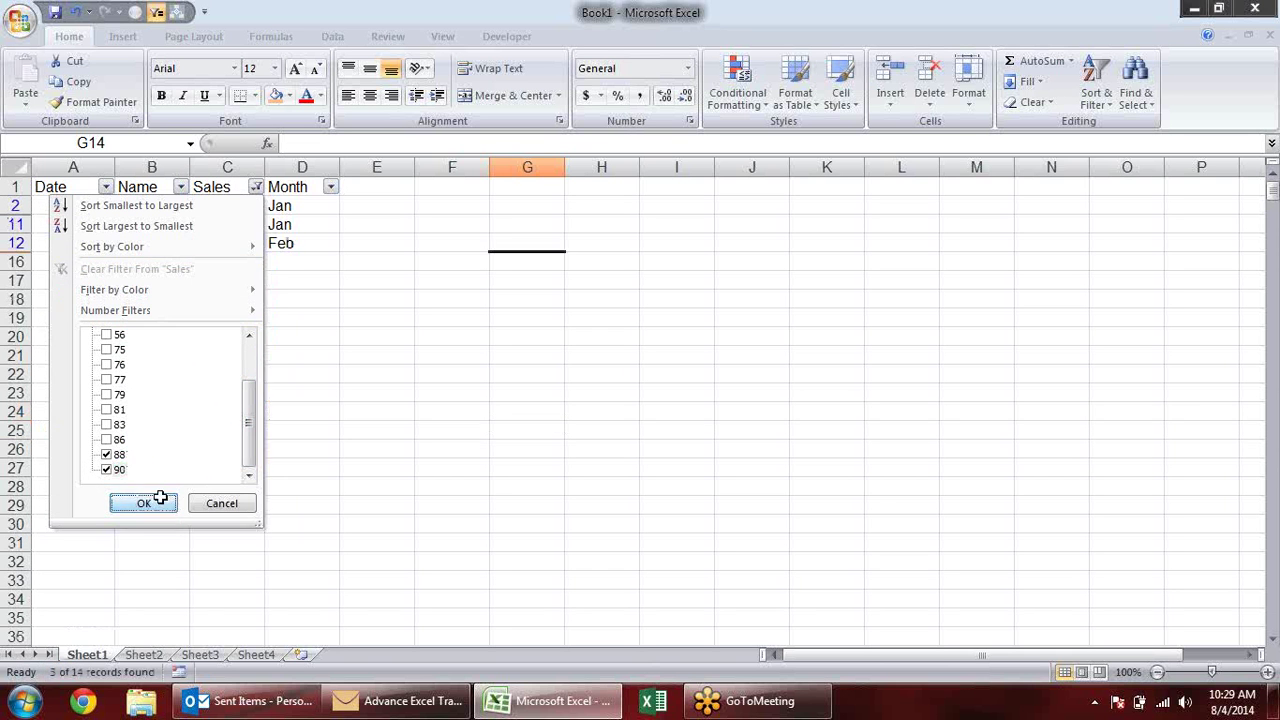
# Copy the filtered table and paste it as values starting at A22.
pyautogui.click(494, 331)
pyautogui.moveTo(88, 192); pyautogui.dragTo(376, 264)
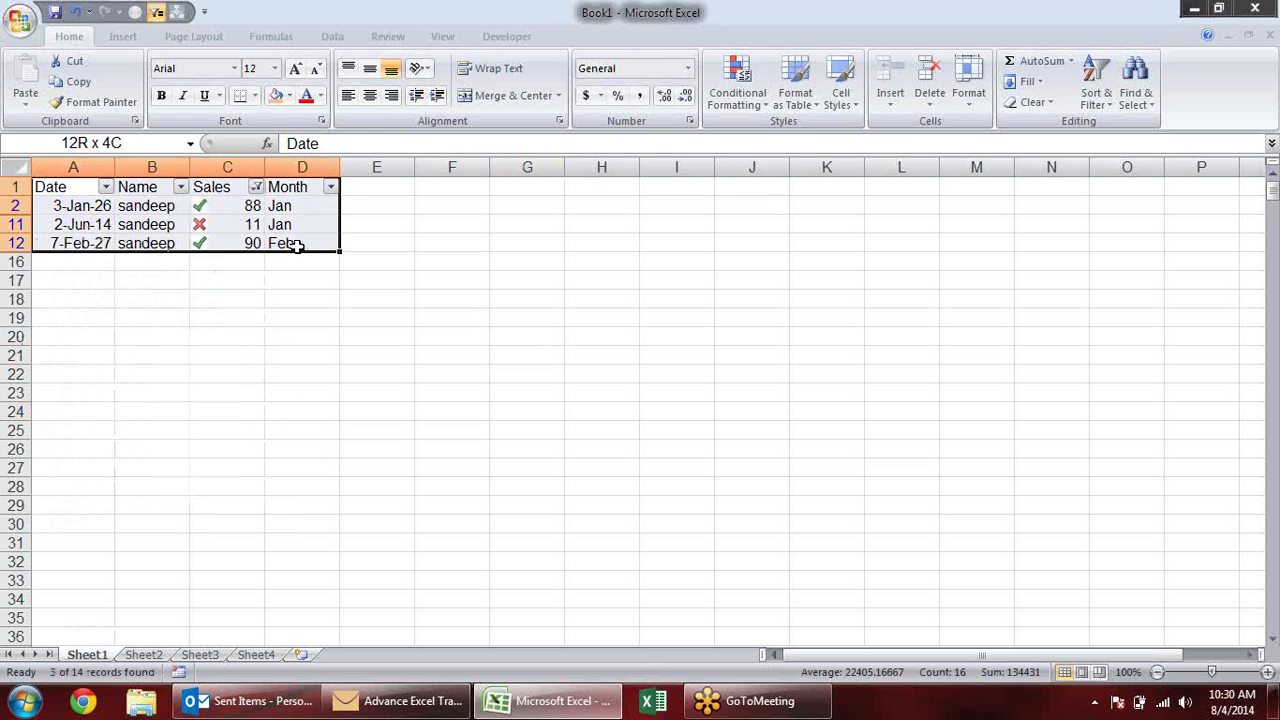
pyautogui.hotkey('ctrl', 'c')
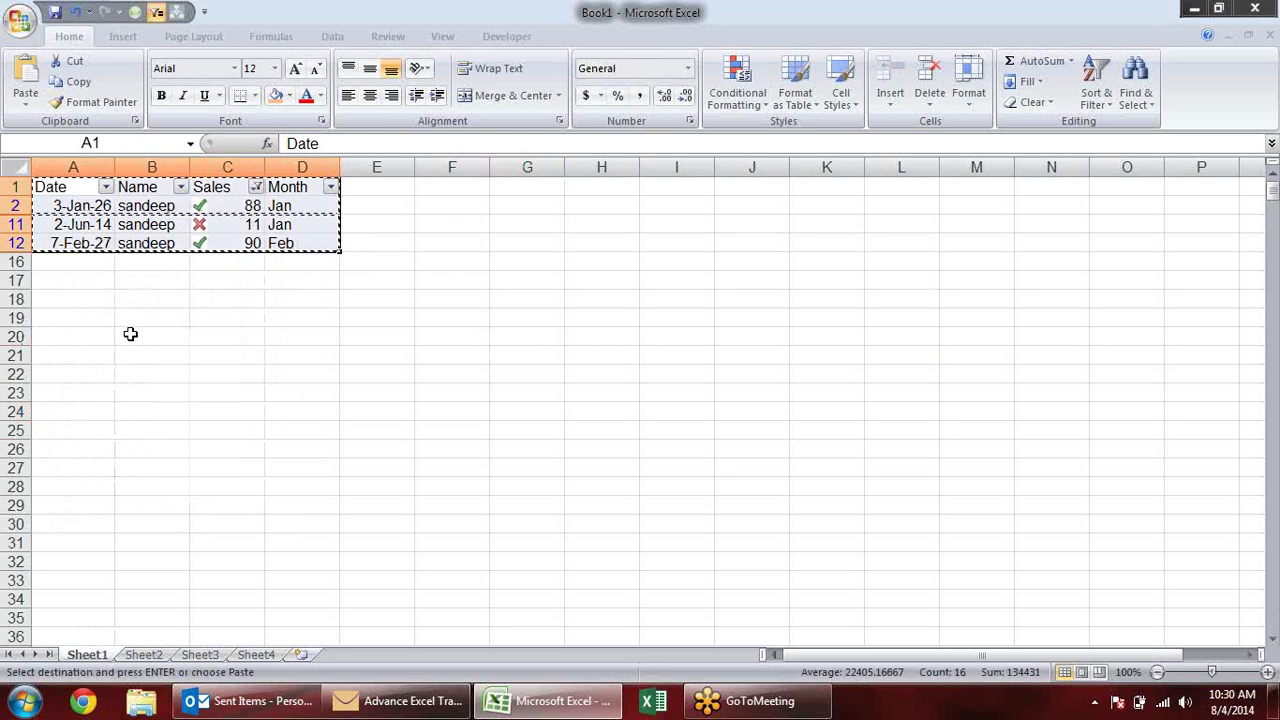
pyautogui.click(97, 372)
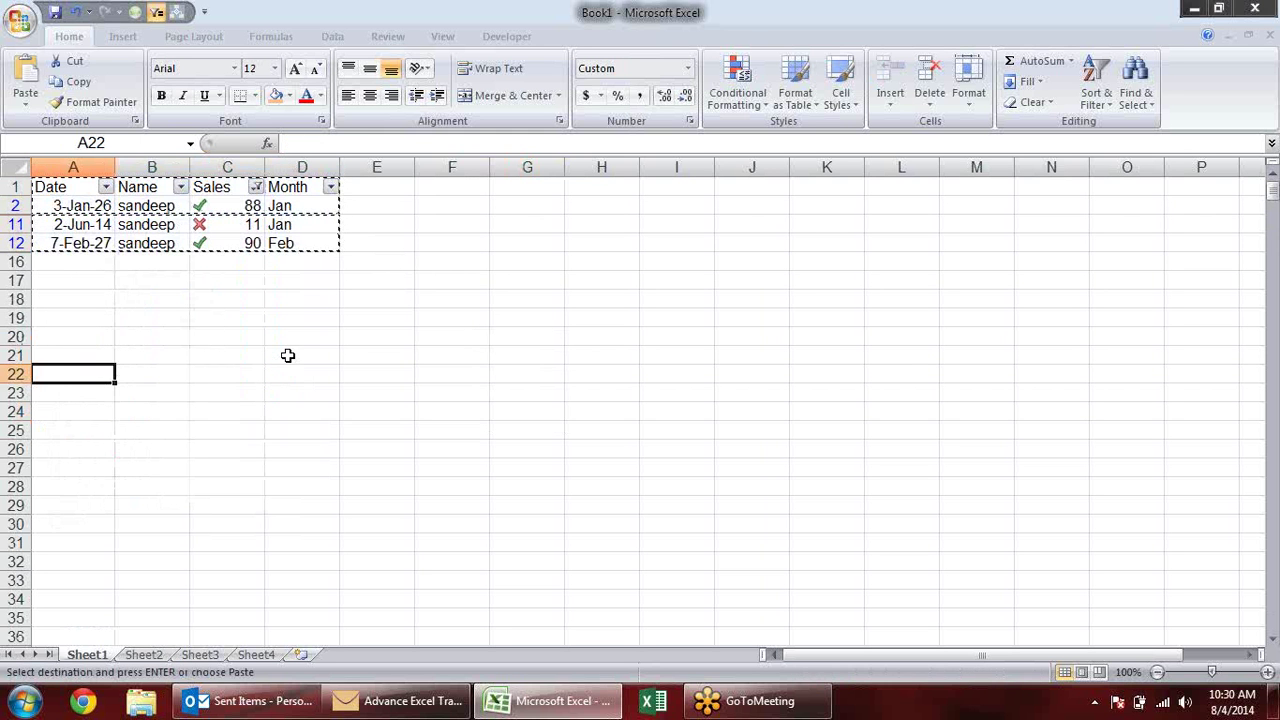
pyautogui.hotkey('alt', 'e')
pyautogui.press('s')
pyautogui.press('v')
pyautogui.press('Return')
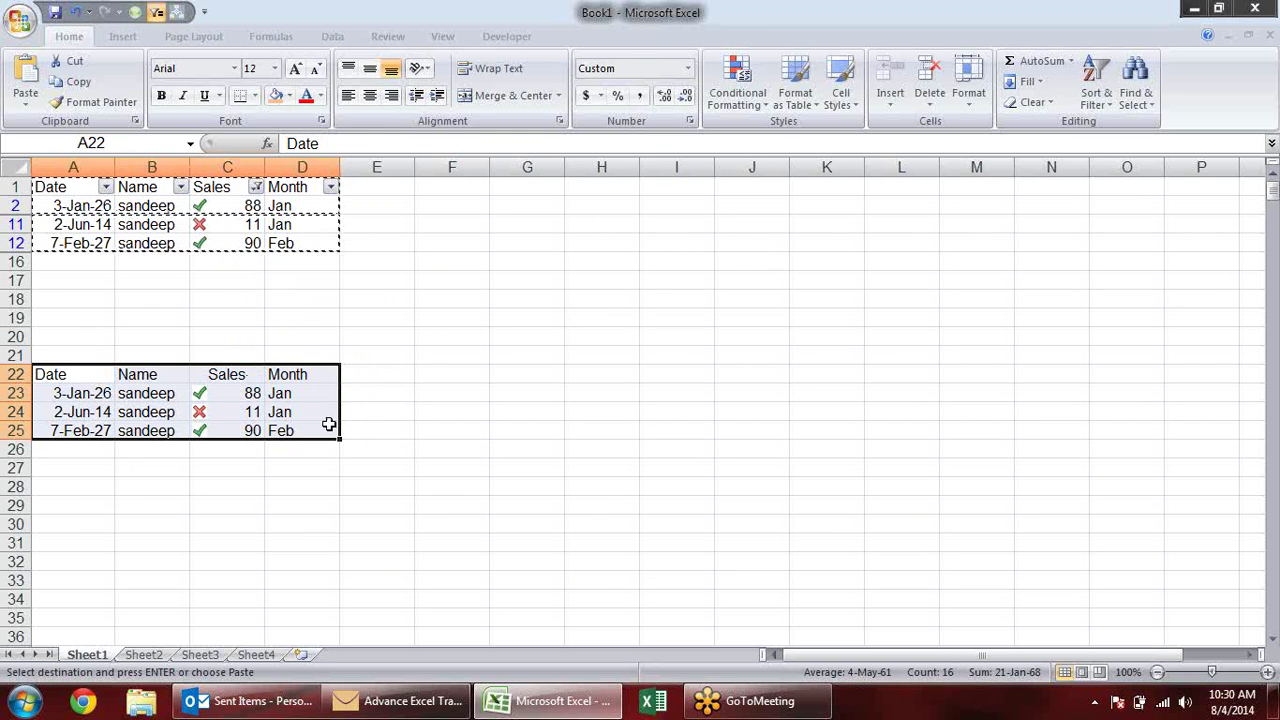
pyautogui.press('Escape')
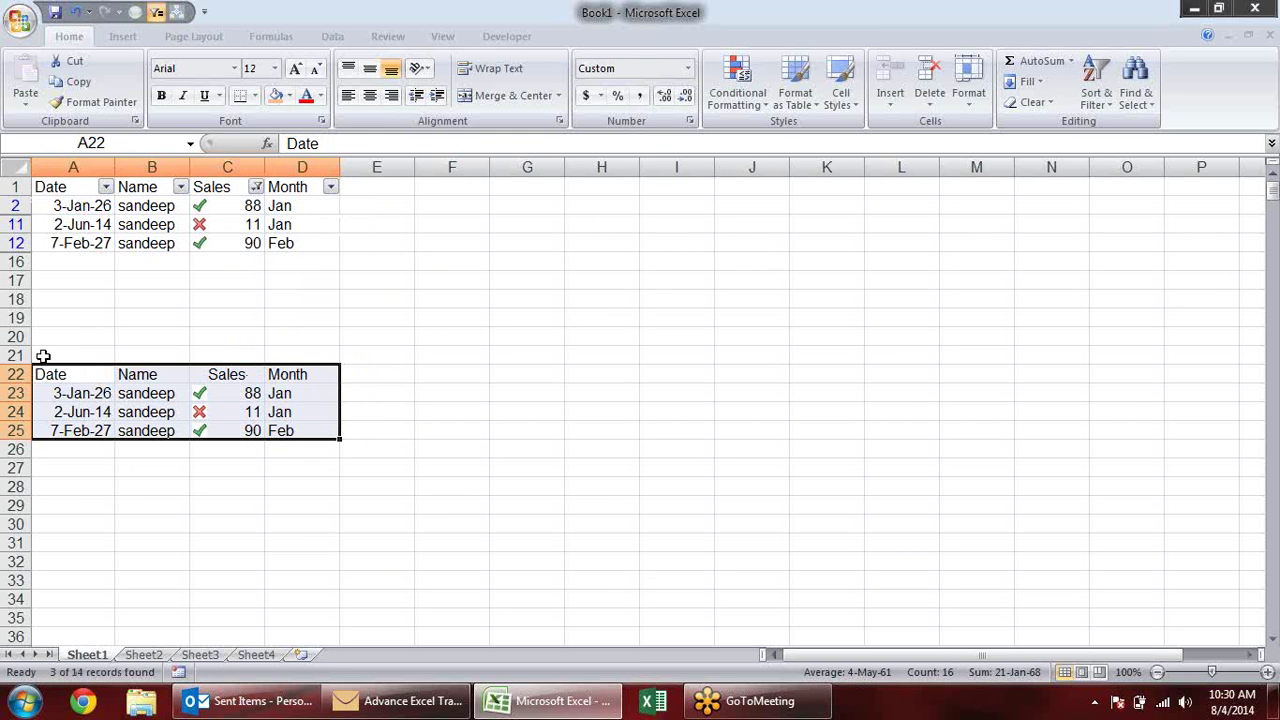
# Delete the pasted rows 22 to 25.
pyautogui.moveTo(16, 374); pyautogui.dragTo(16, 430)
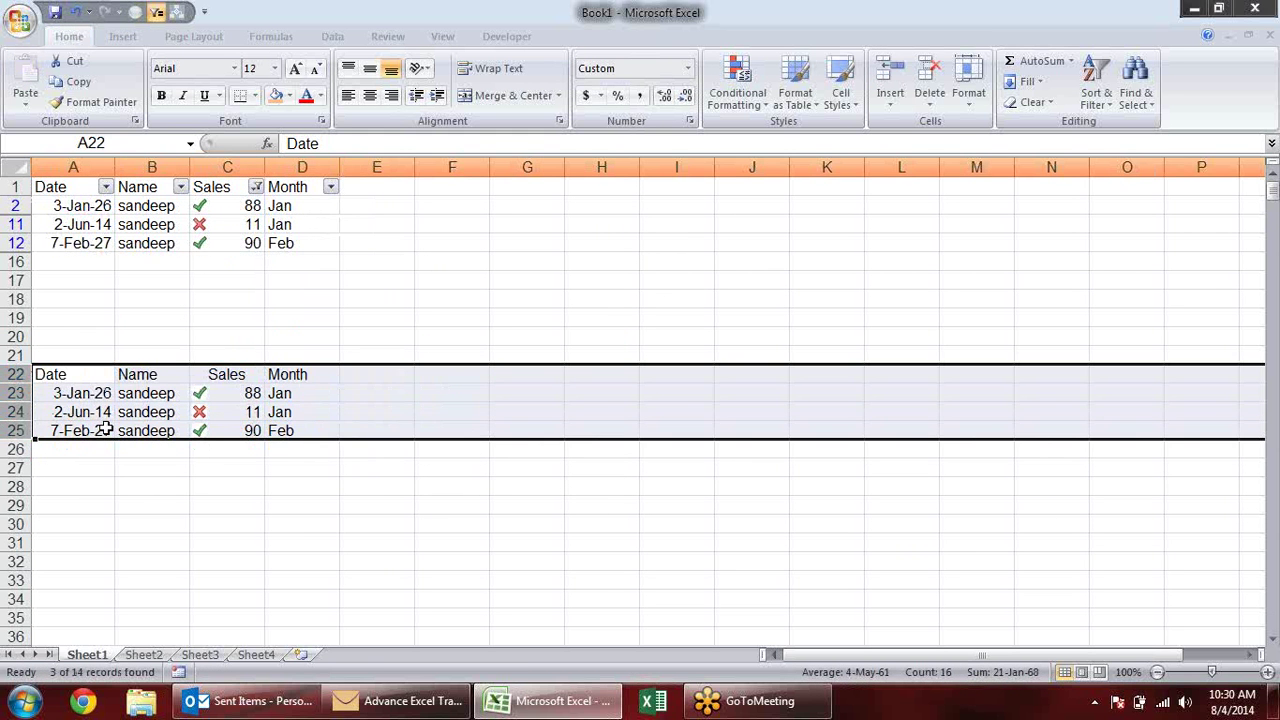
pyautogui.hotkey('alt', 'e')
pyautogui.press('d')
pyautogui.click(274, 446)
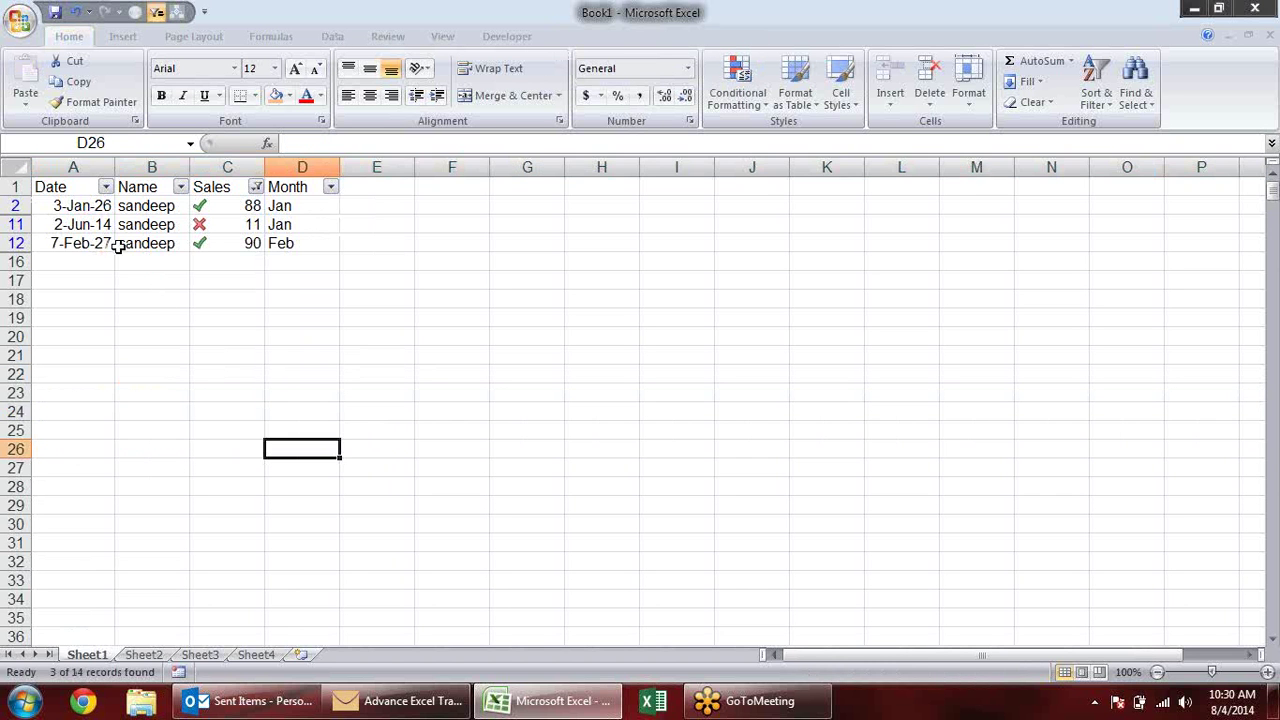
pyautogui.moveTo(13, 205); pyautogui.dragTo(13, 243)
pyautogui.click(306, 343)
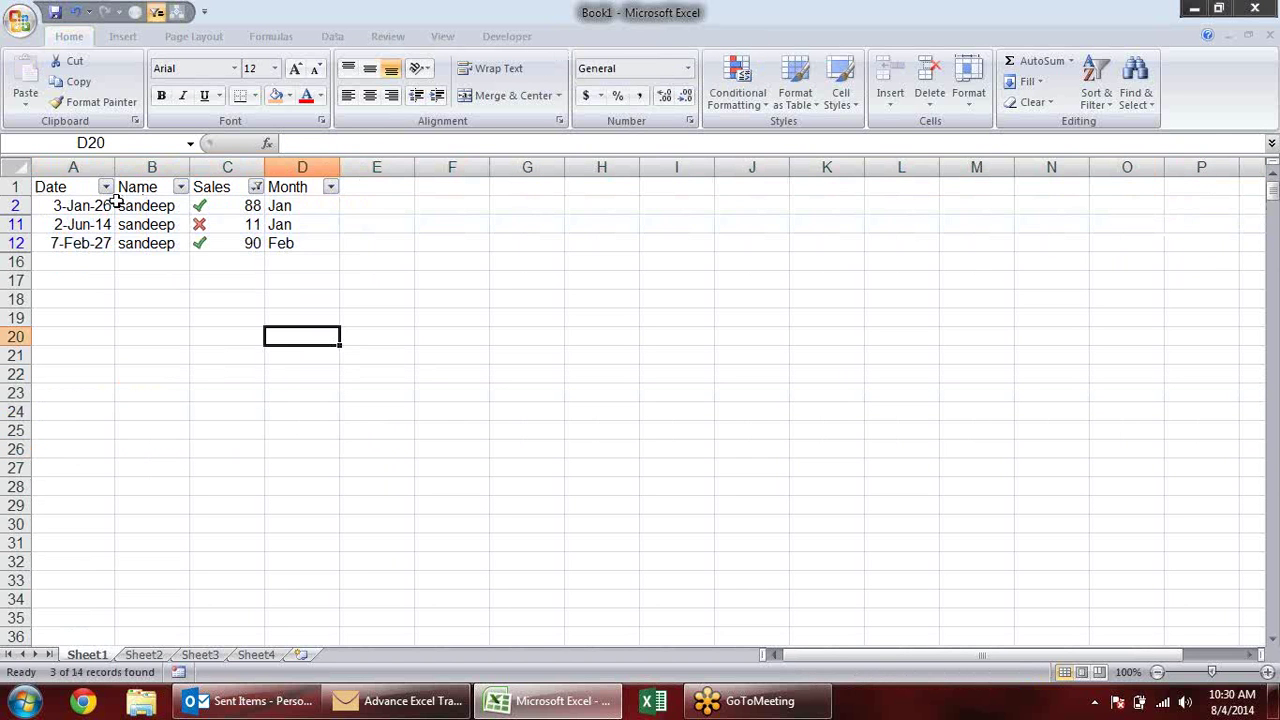
# Copy only the visible cells of A2:D12 using Go To Special.
pyautogui.moveTo(72, 207); pyautogui.dragTo(294, 242)
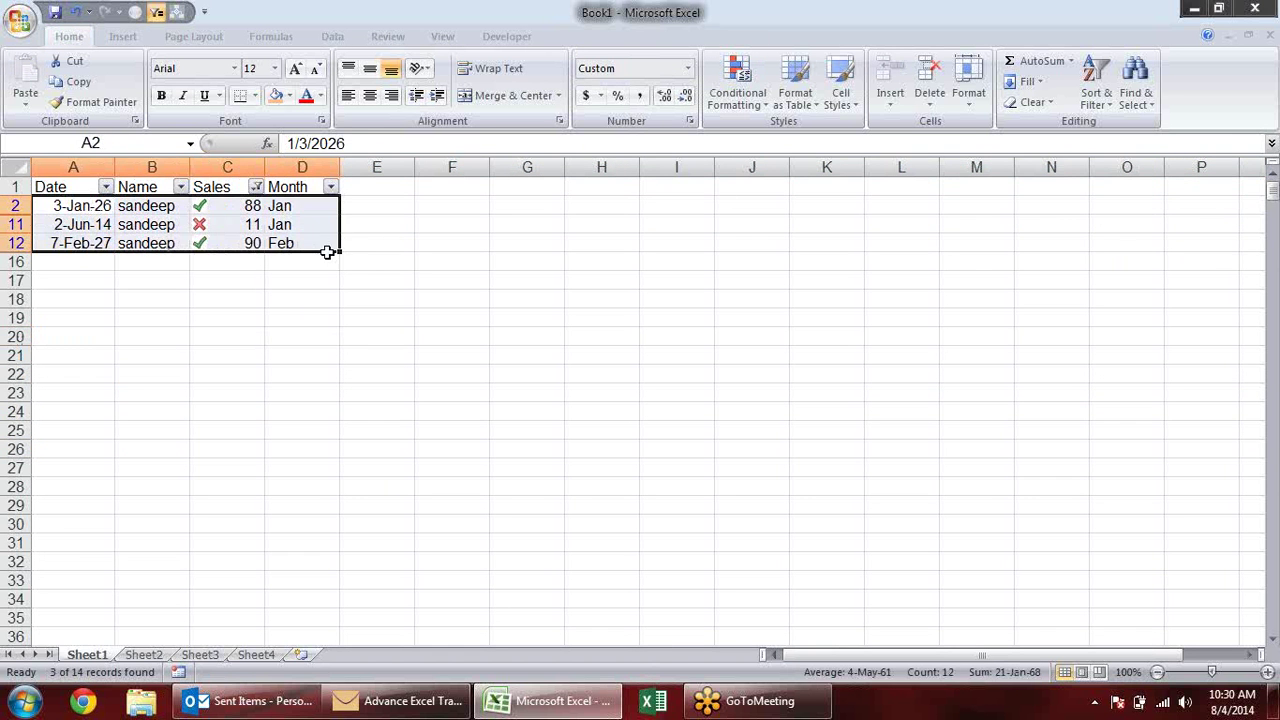
pyautogui.click(1134, 98)
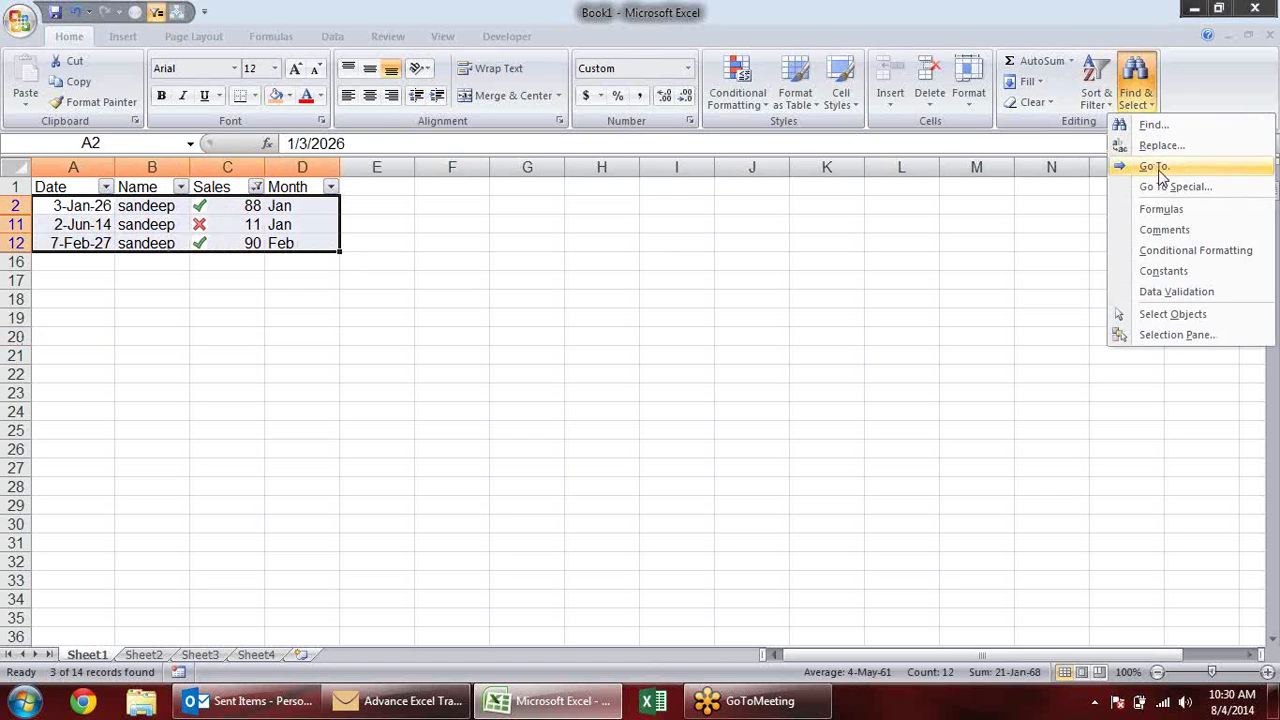
pyautogui.click(1171, 187)
pyautogui.click(592, 368)
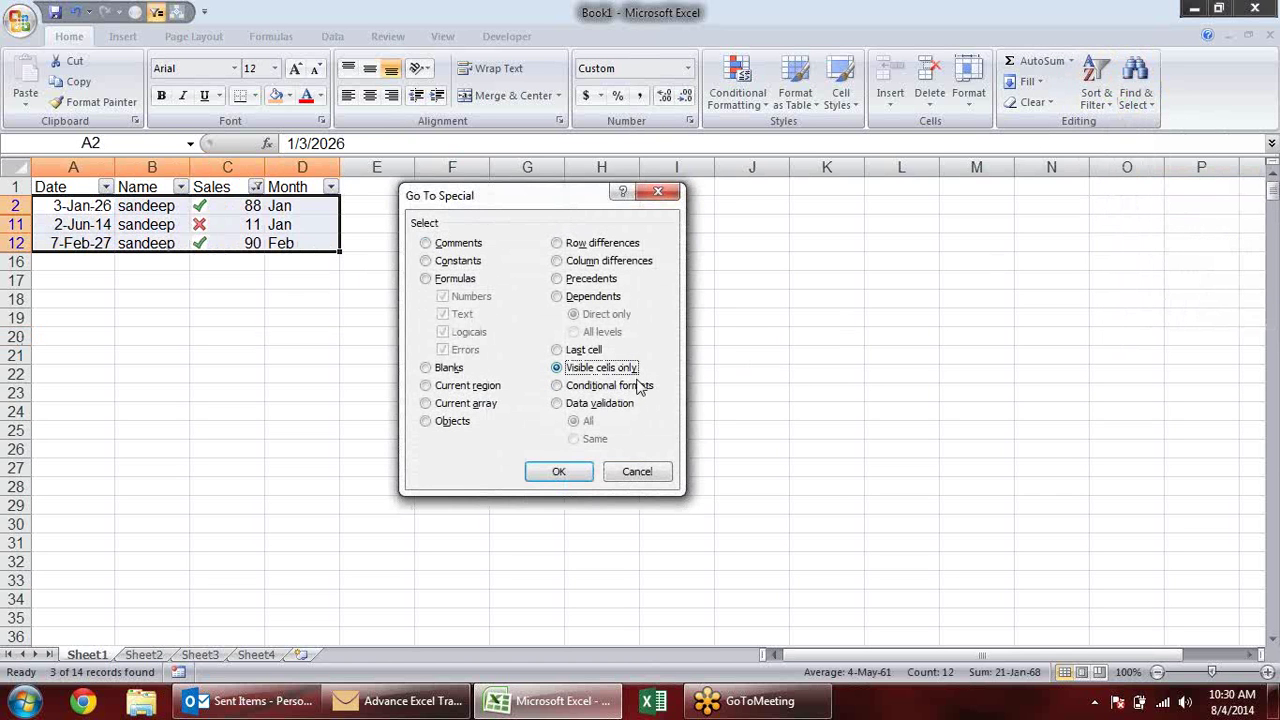
pyautogui.click(562, 473)
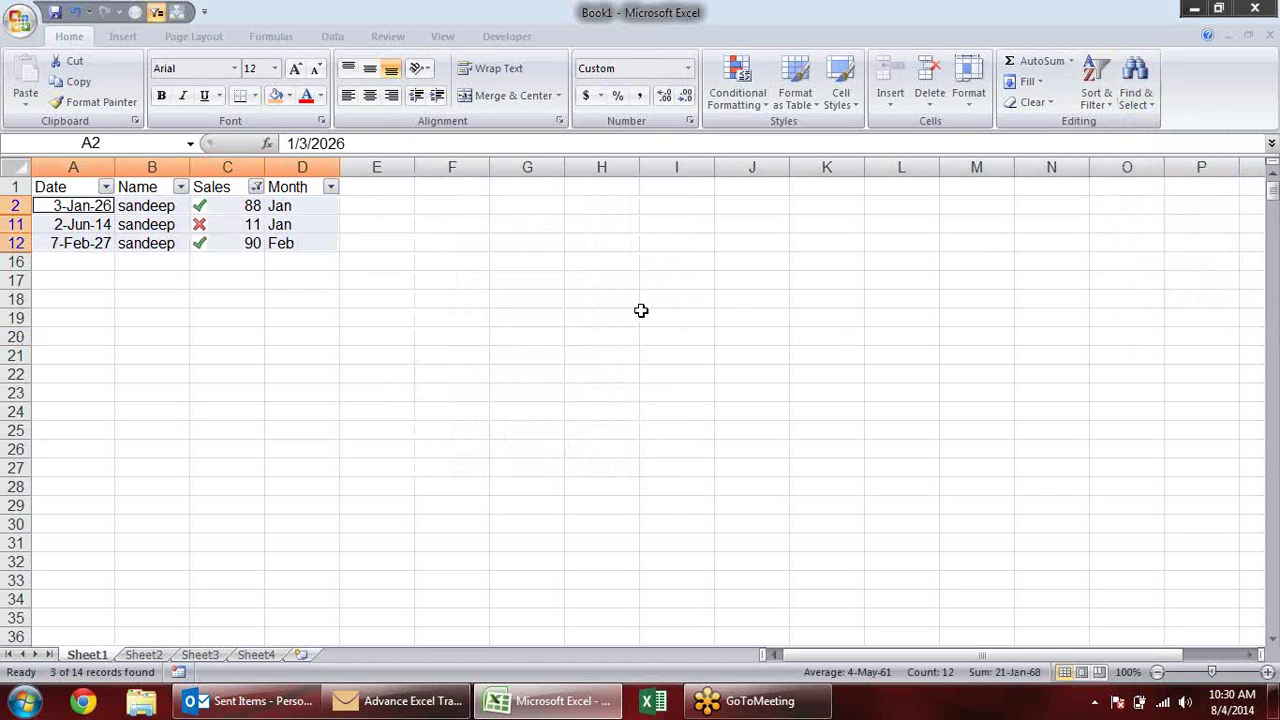
pyautogui.hotkey('ctrl', 'c')
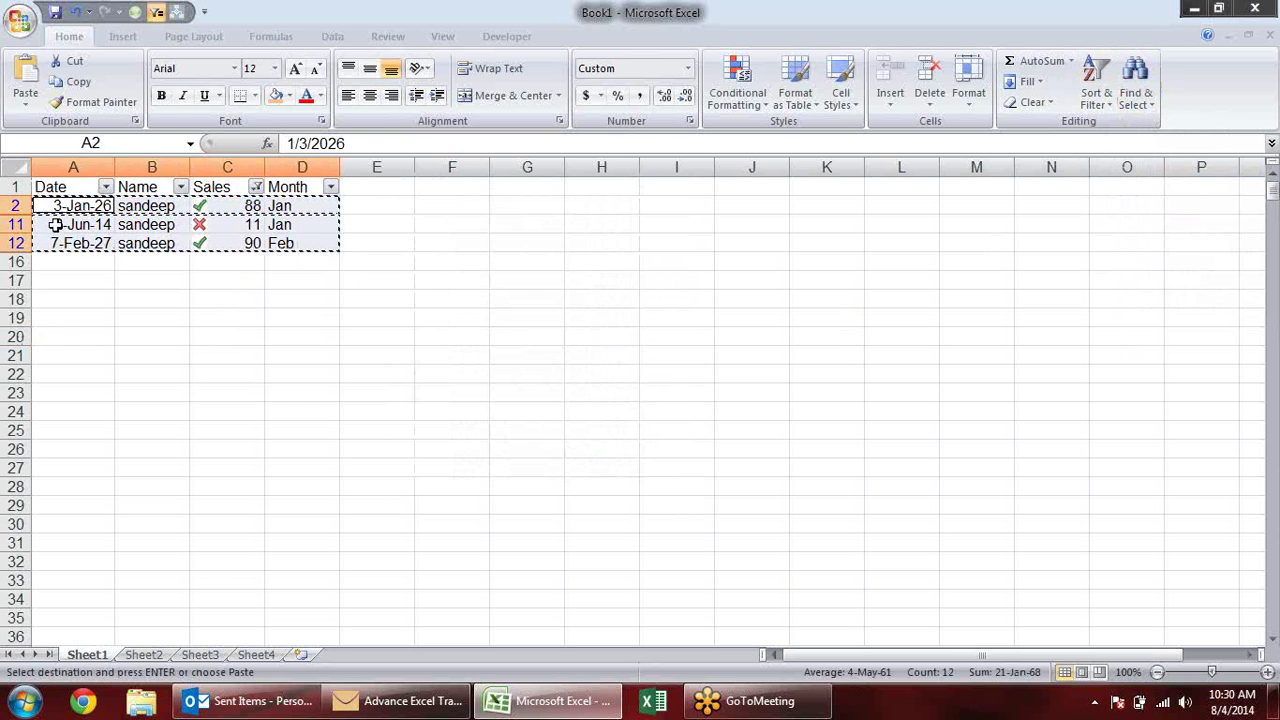
# Reselect all values in the Sales filter and cancel the pending copy.
pyautogui.click(256, 188)
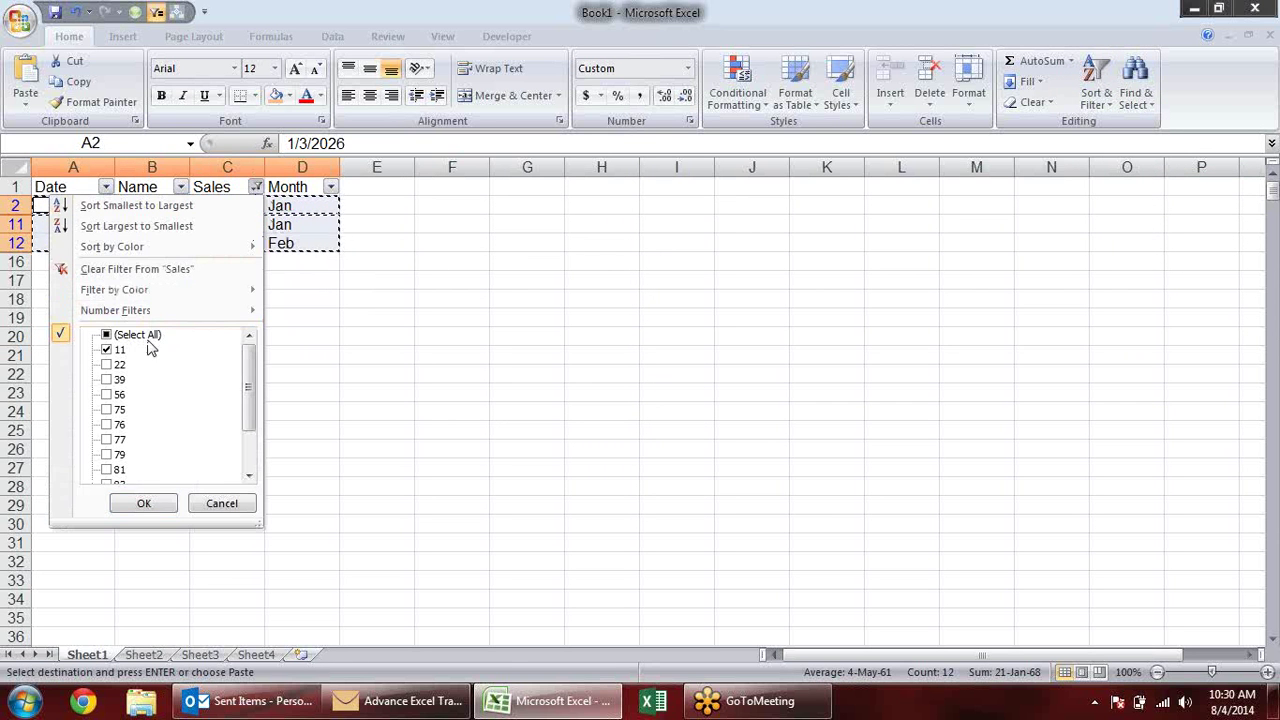
pyautogui.click(135, 335)
pyautogui.click(150, 503)
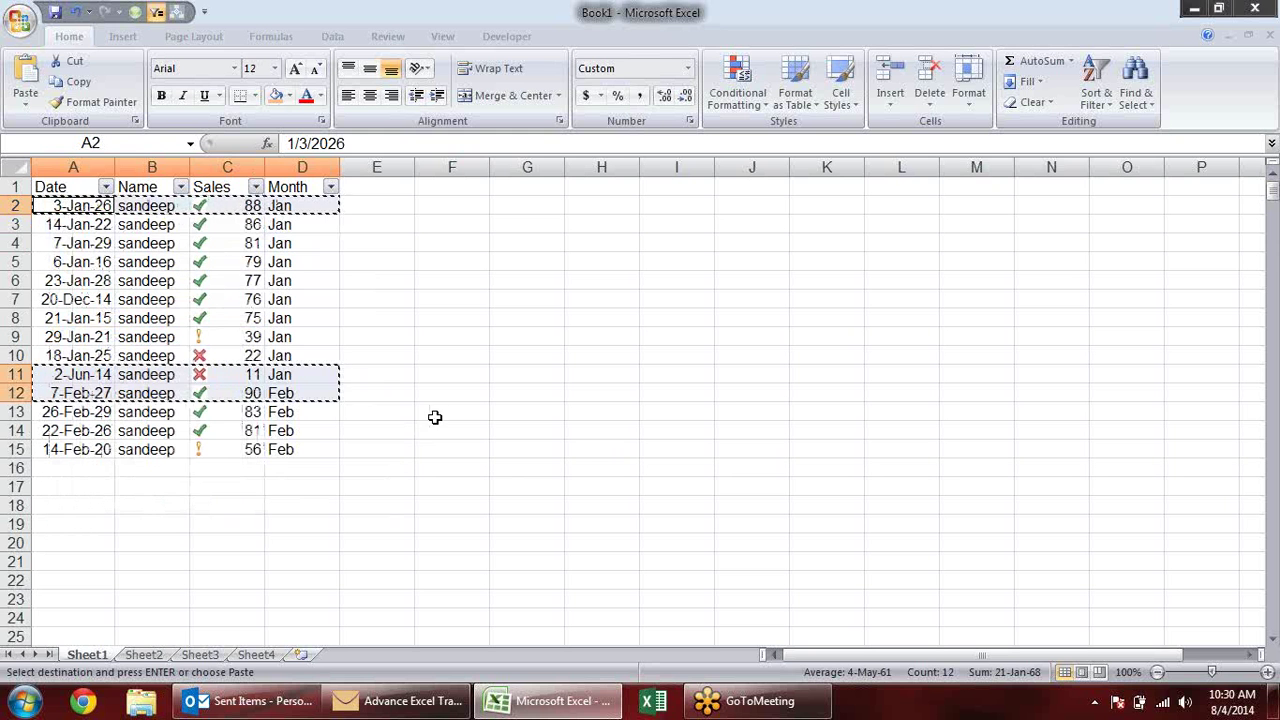
pyautogui.press('Escape')
pyautogui.click(430, 318)
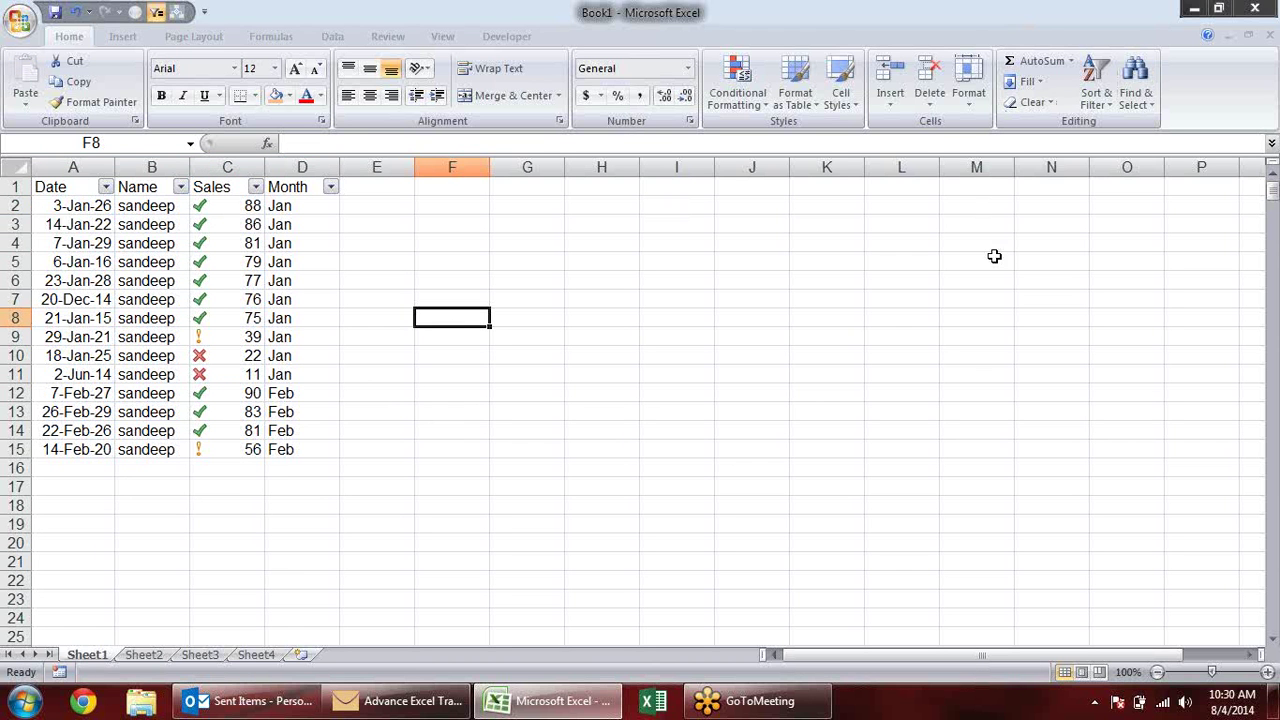
# Review the restored table and end the online meeting.
pyautogui.click(384, 291)
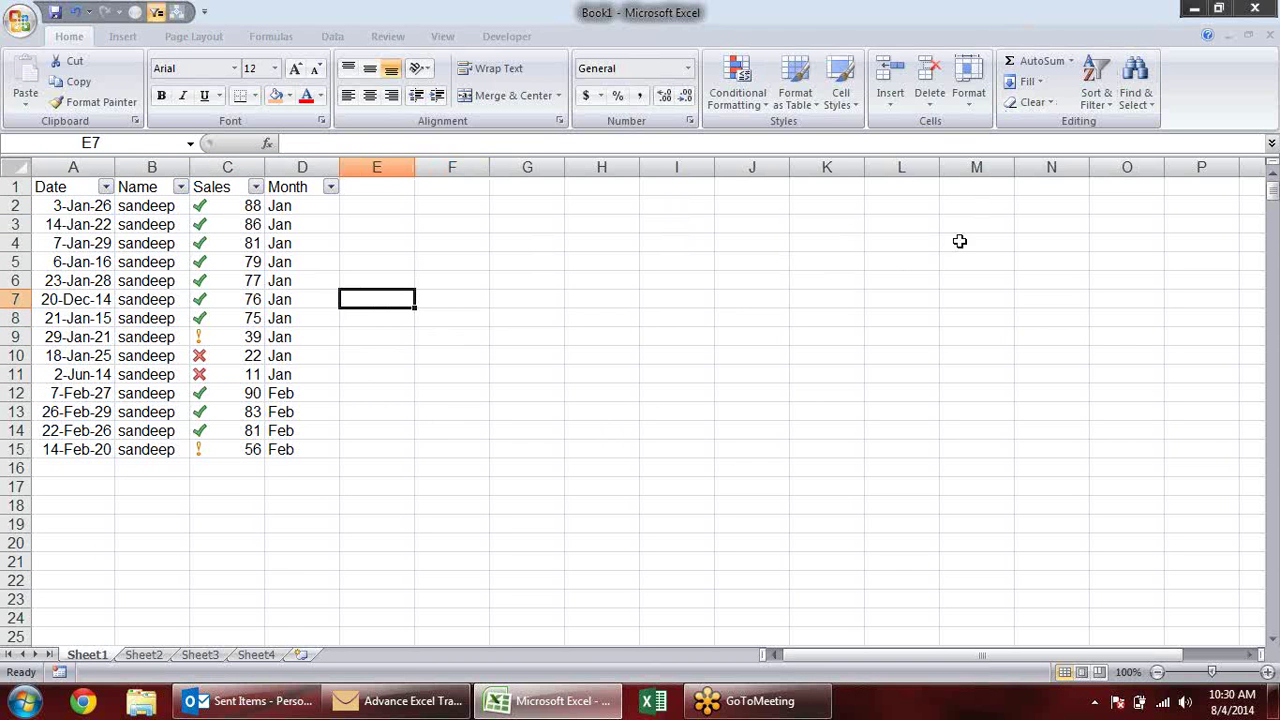
pyautogui.scroll(-2, 742, 266)
pyautogui.scroll(1, 811, 266)
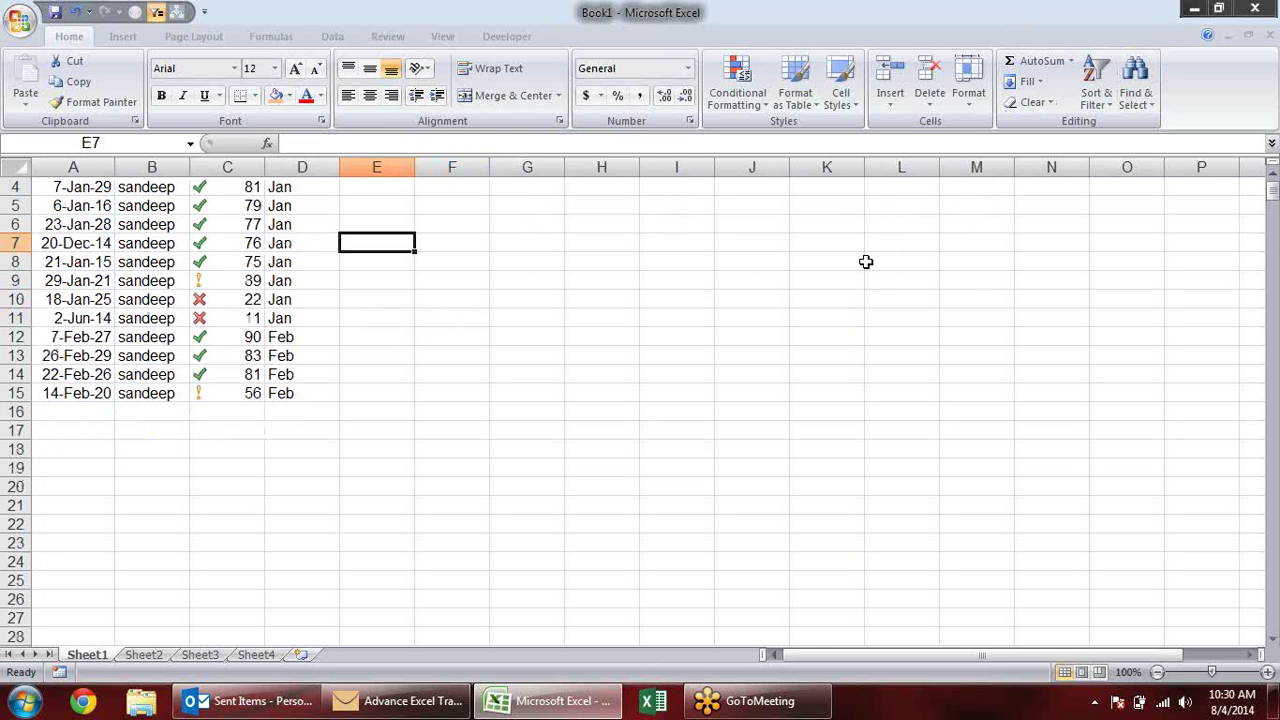
pyautogui.scroll(1, 866, 260)
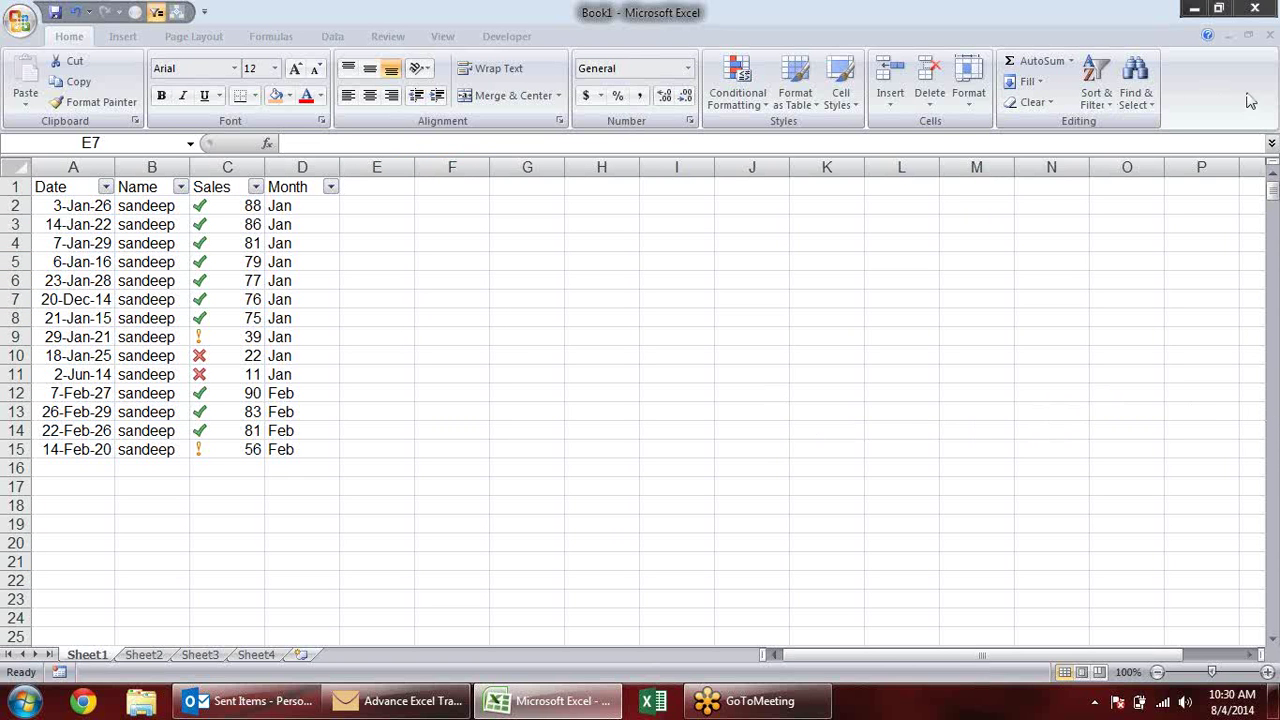
pyautogui.click(1272, 22)
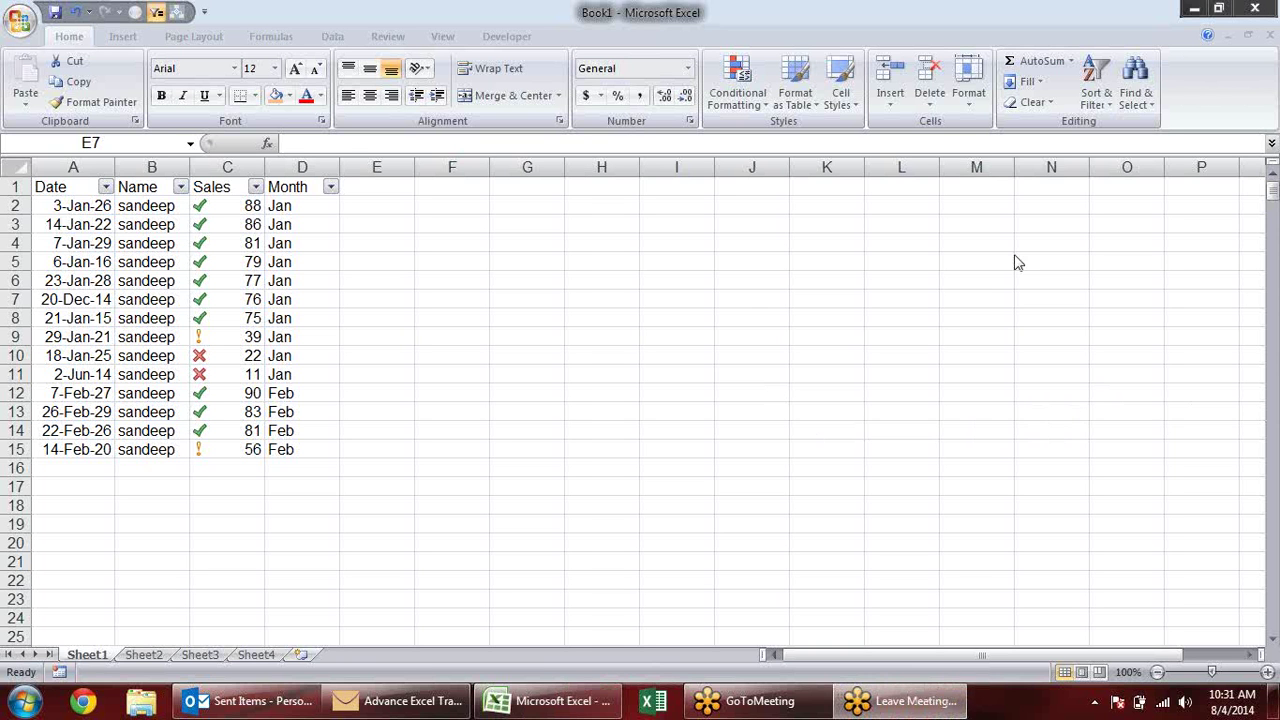